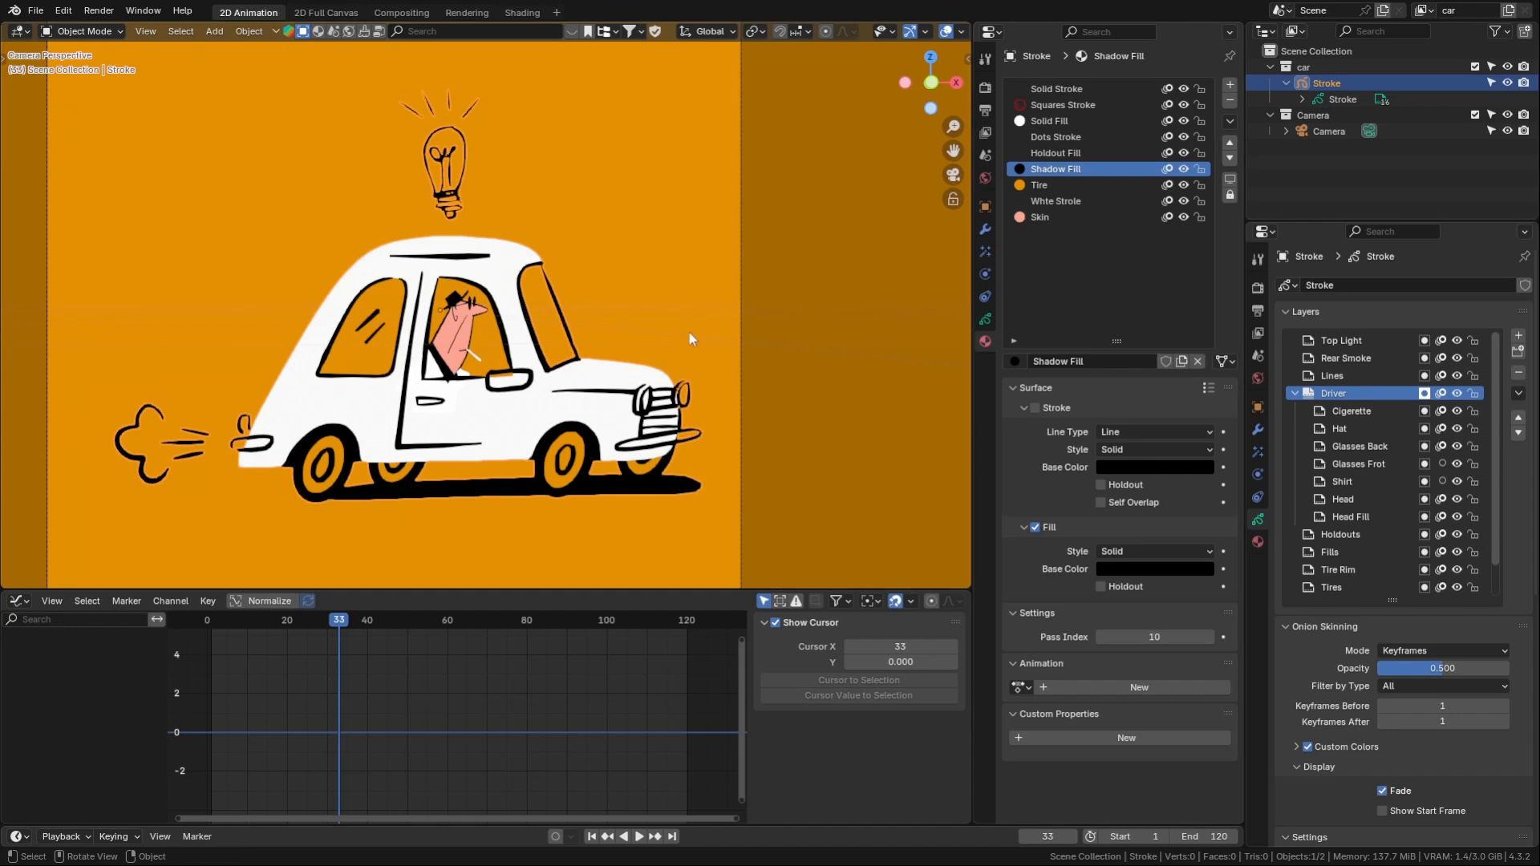
- Add a single-bone armature and, in Edit Mode, move its bone down over the lower middle of the car
key(shift+a)
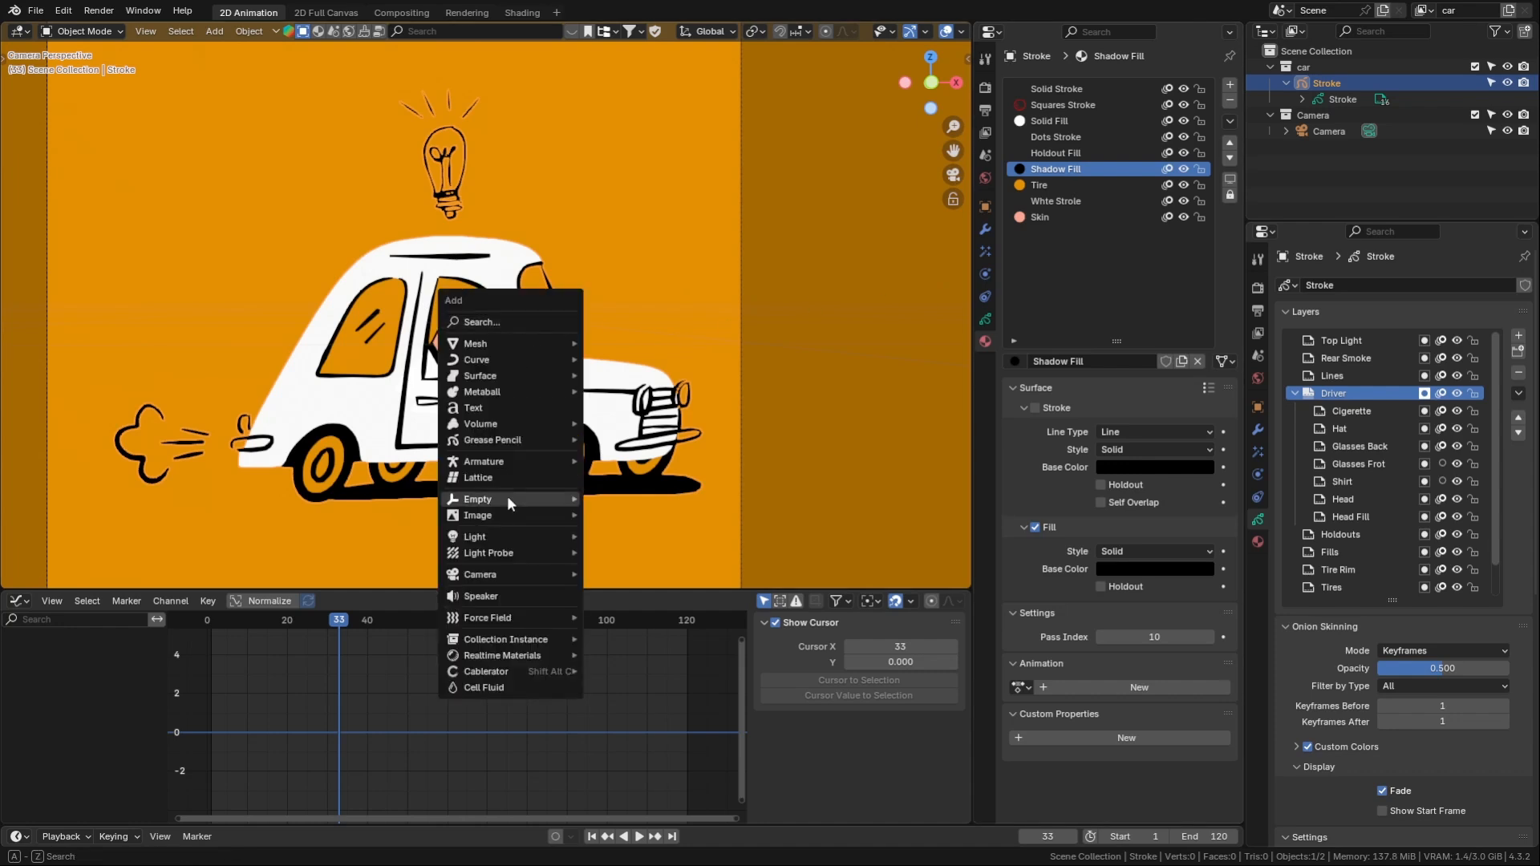
mouse_move(510, 462)
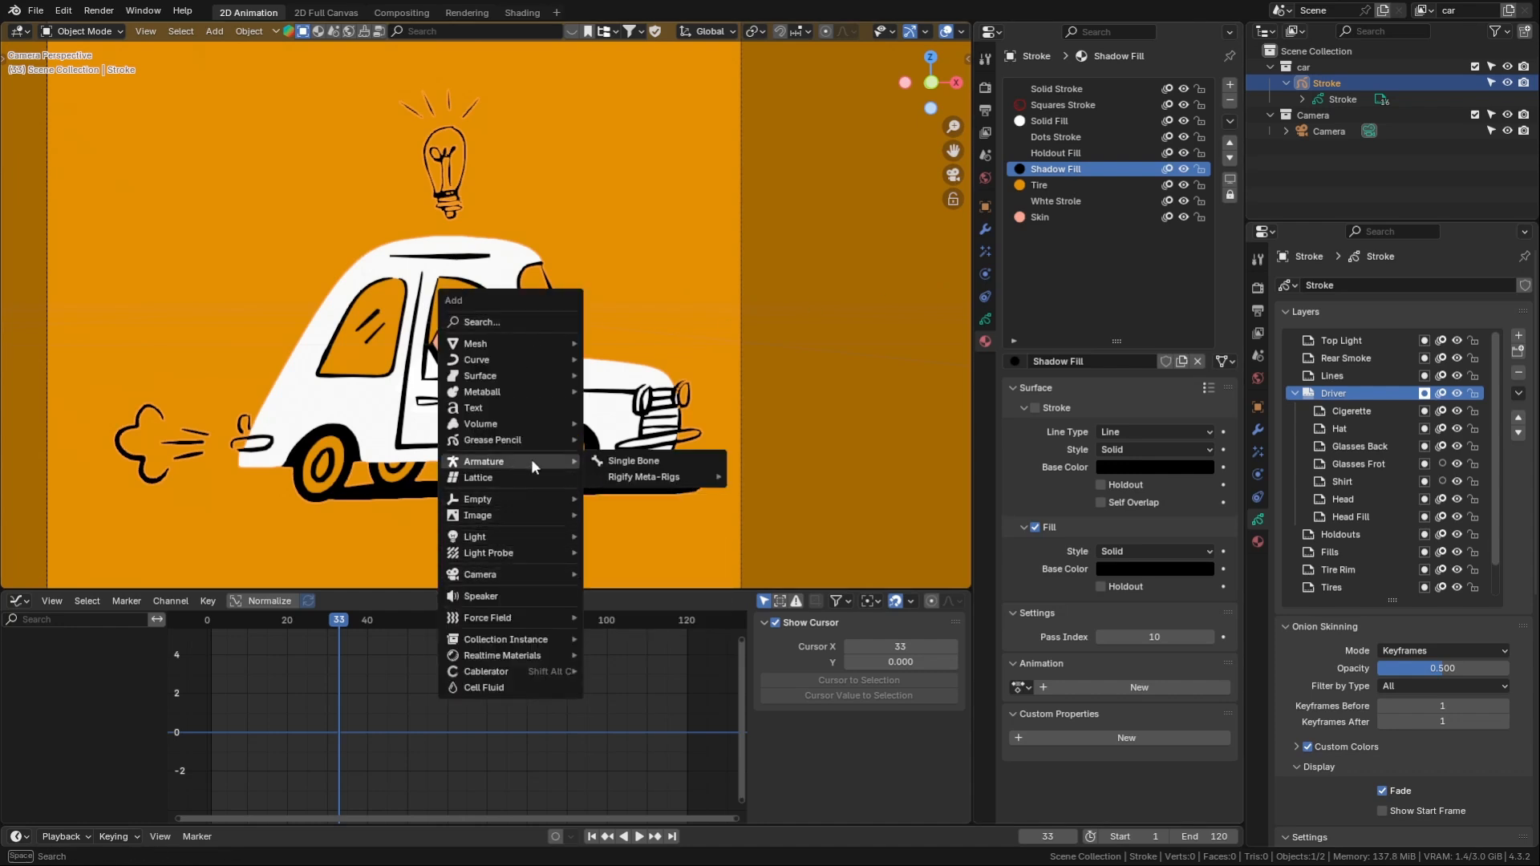
click(647, 461)
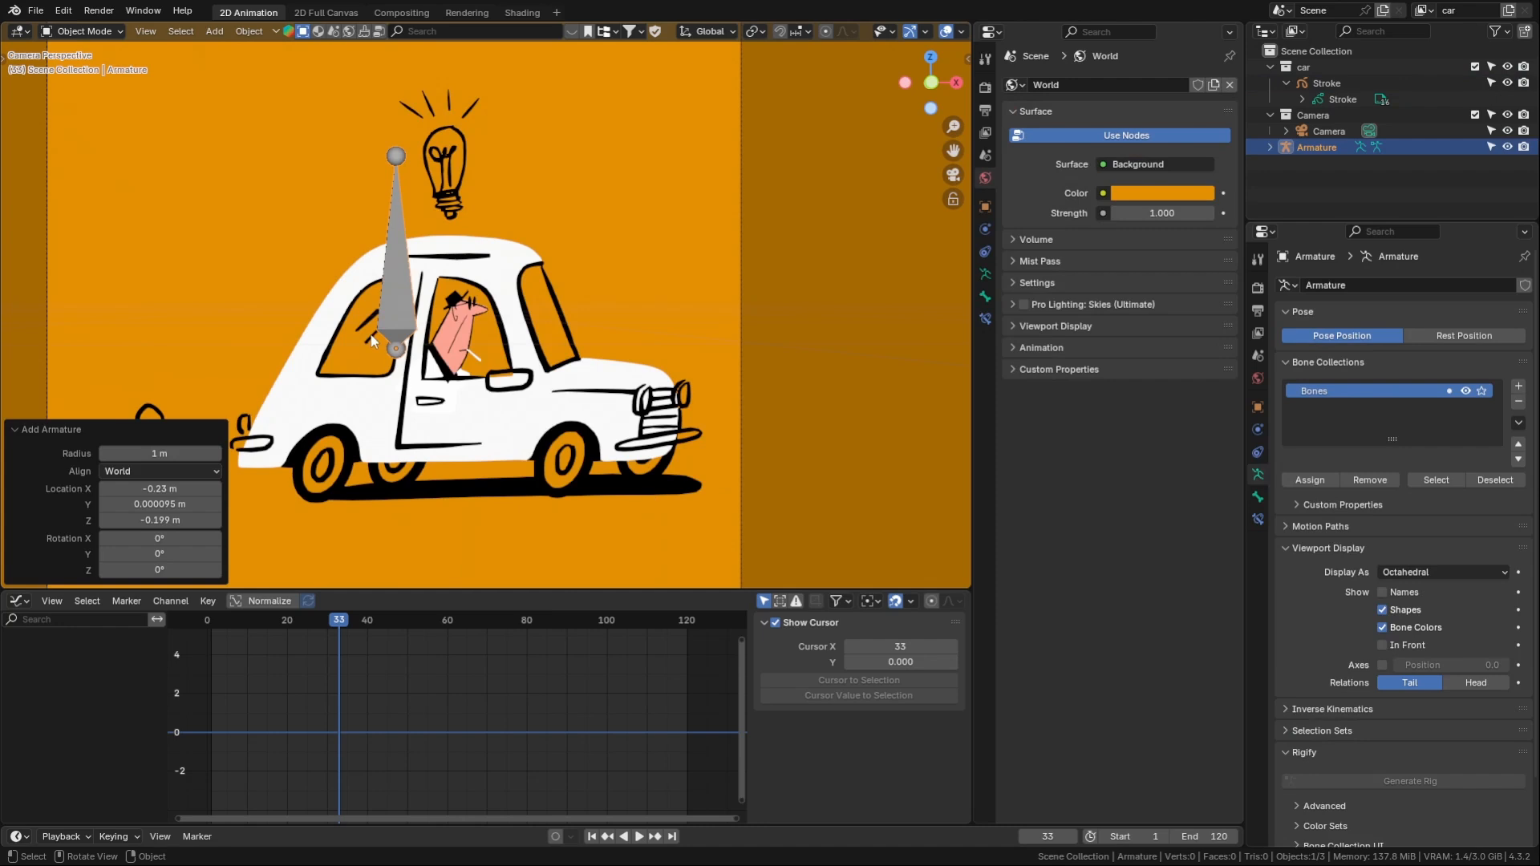
key(Tab)
drag(397, 289, 424, 455)
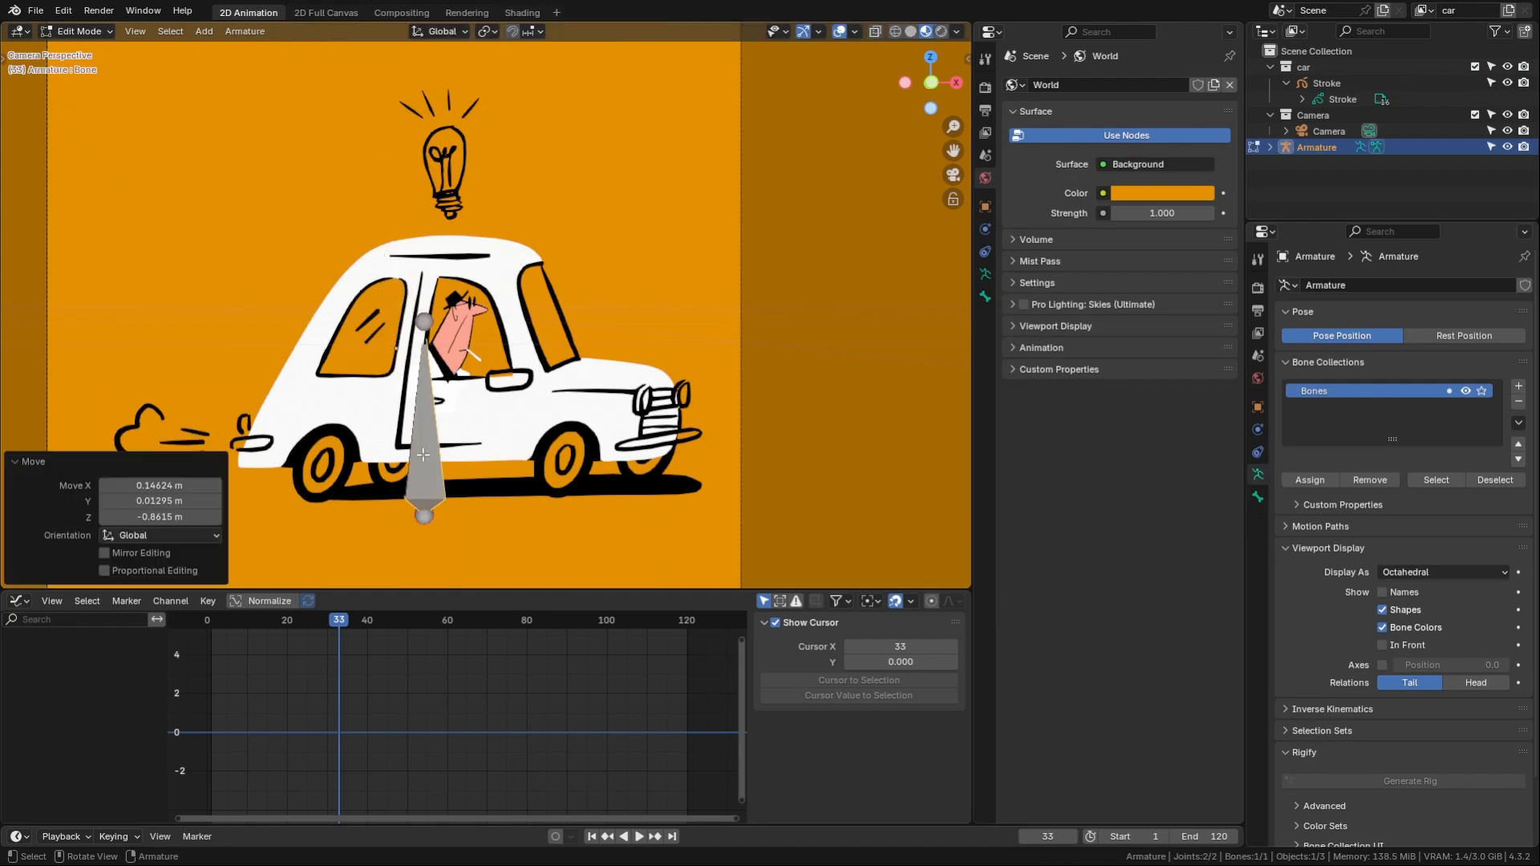
- Rotate the bone 90° and place it horizontally just beneath the car's shadow
key(r)
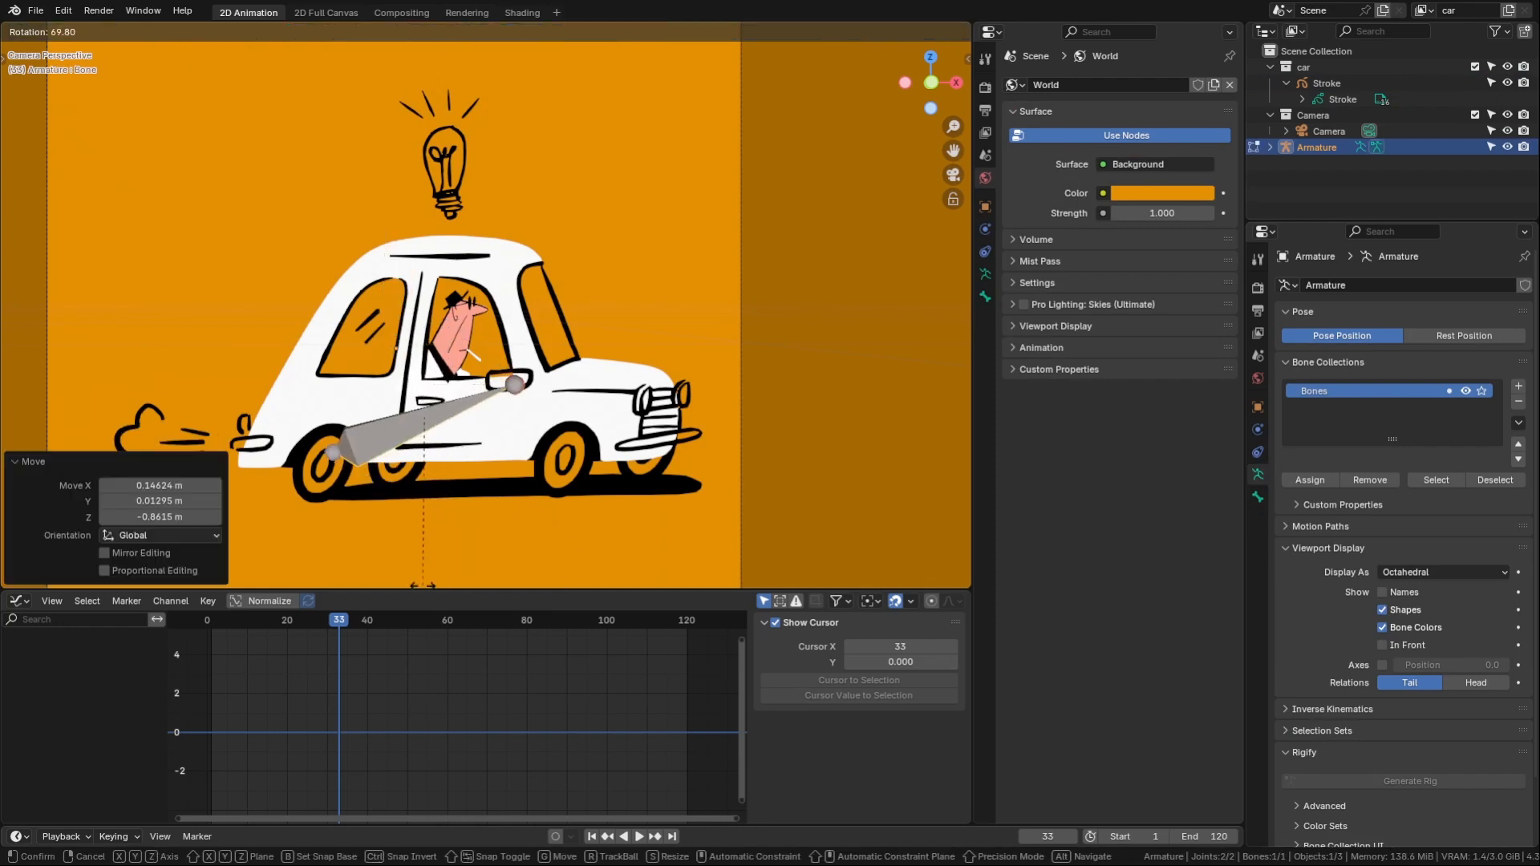
text(90)
key(Return)
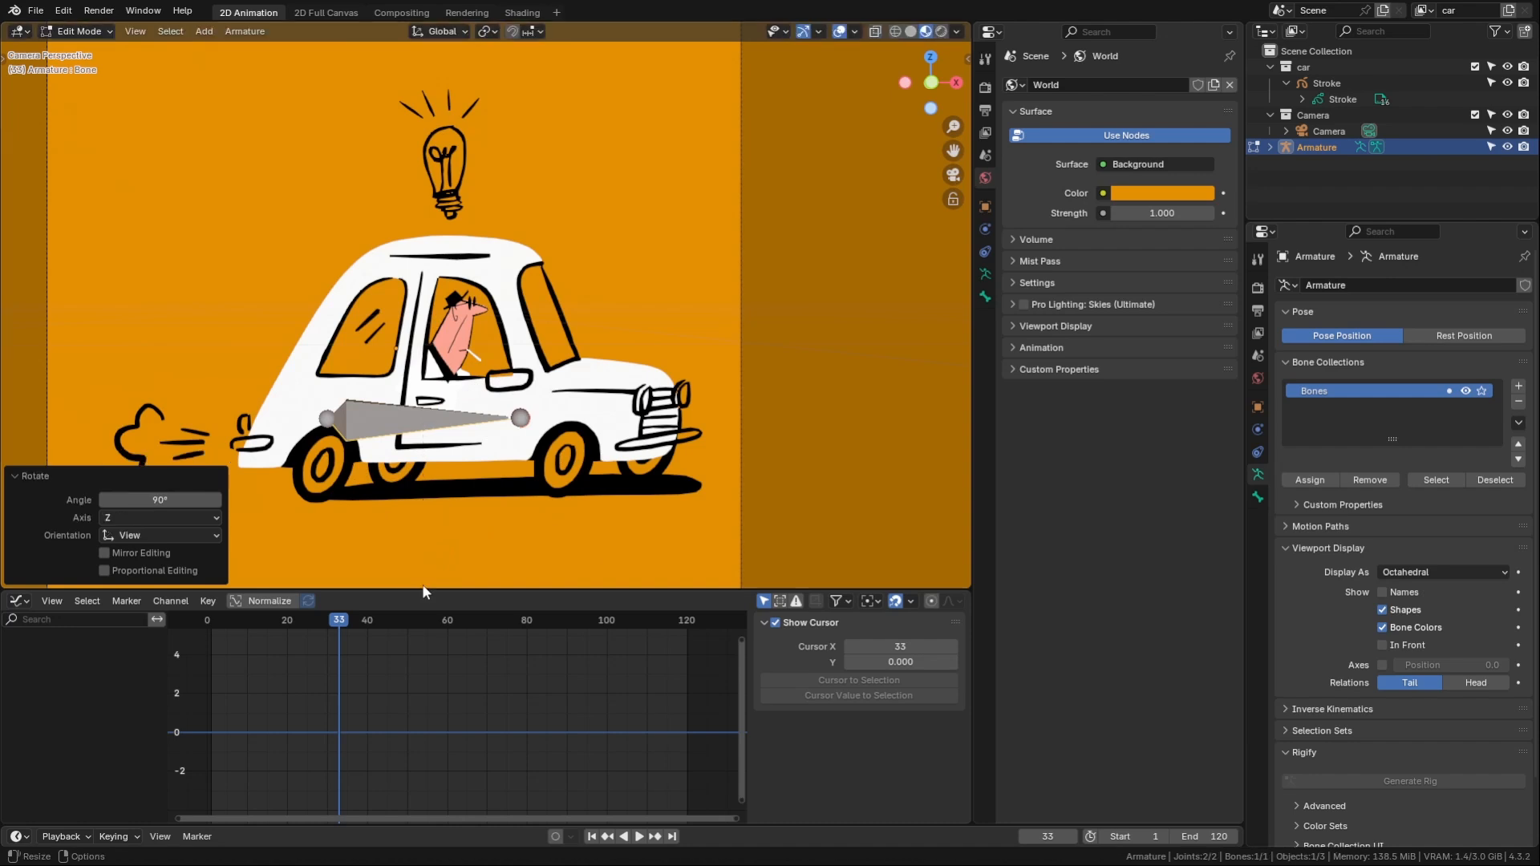
key(g)
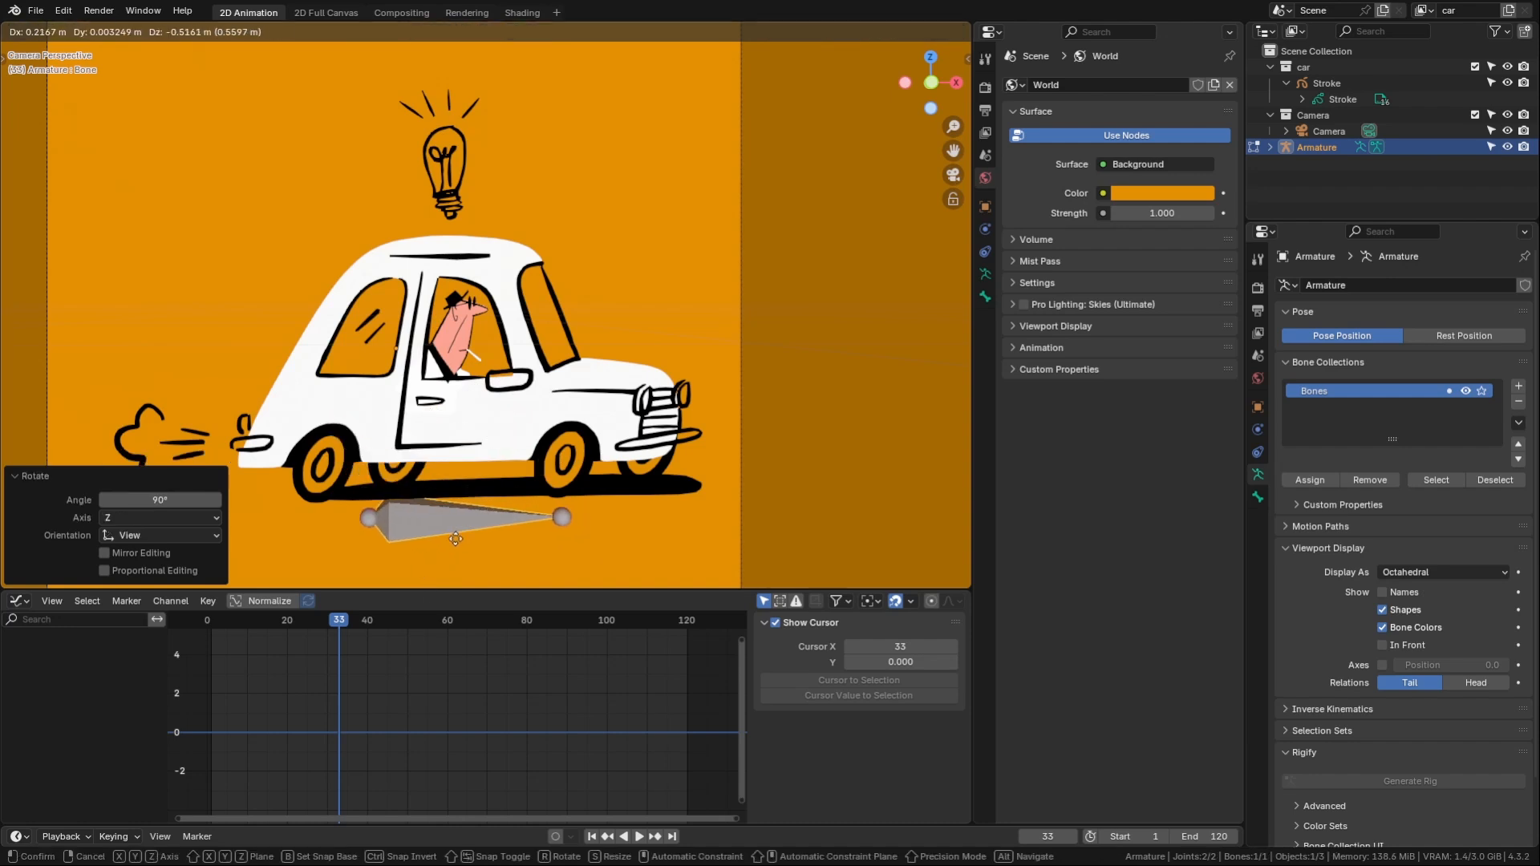
click(455, 536)
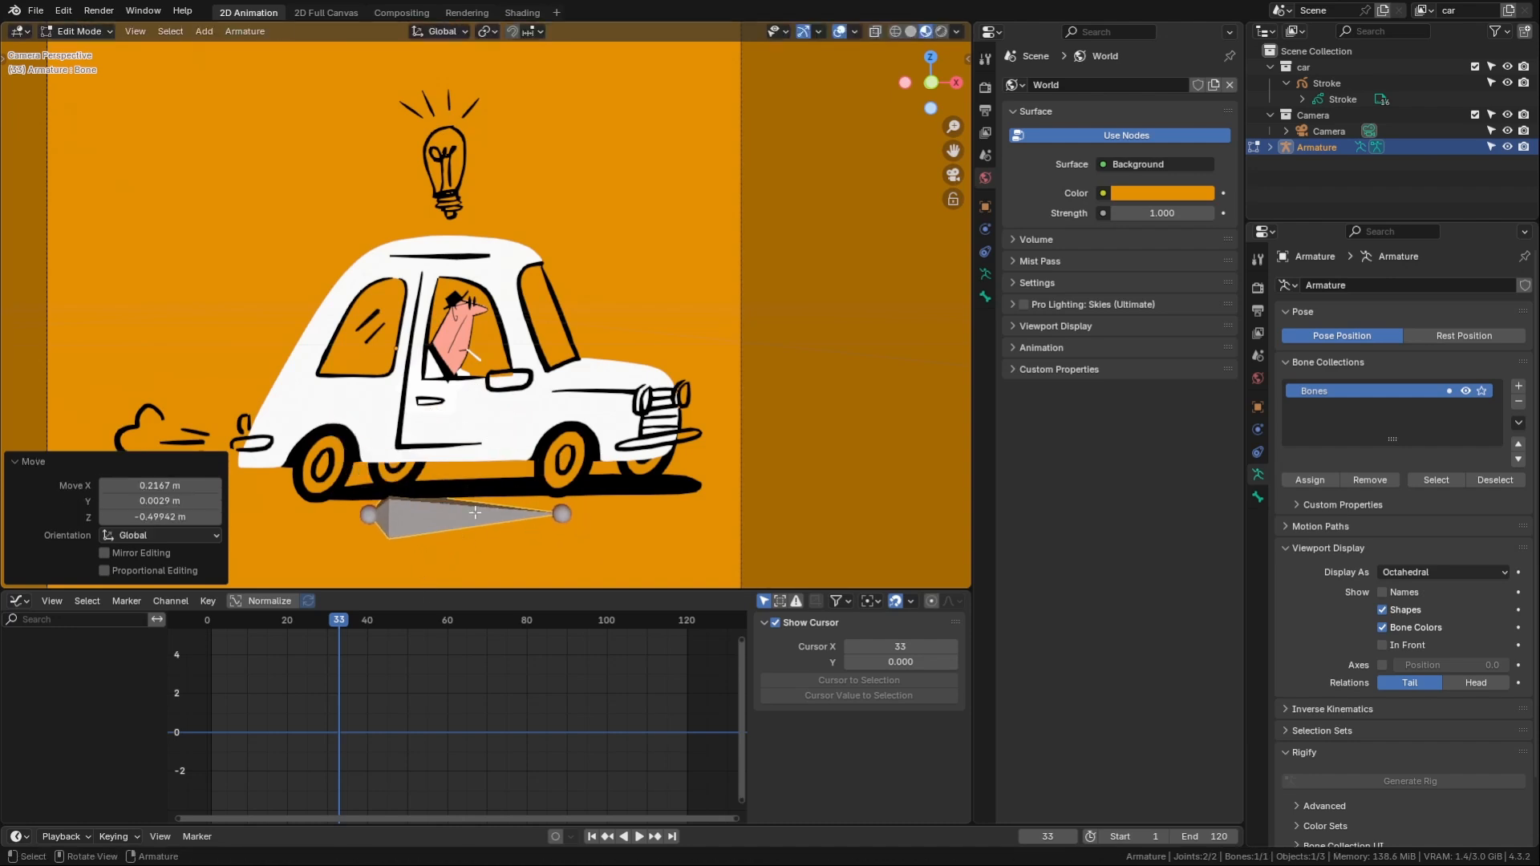
- Rename the bone beneath the car as Root
key(F2)
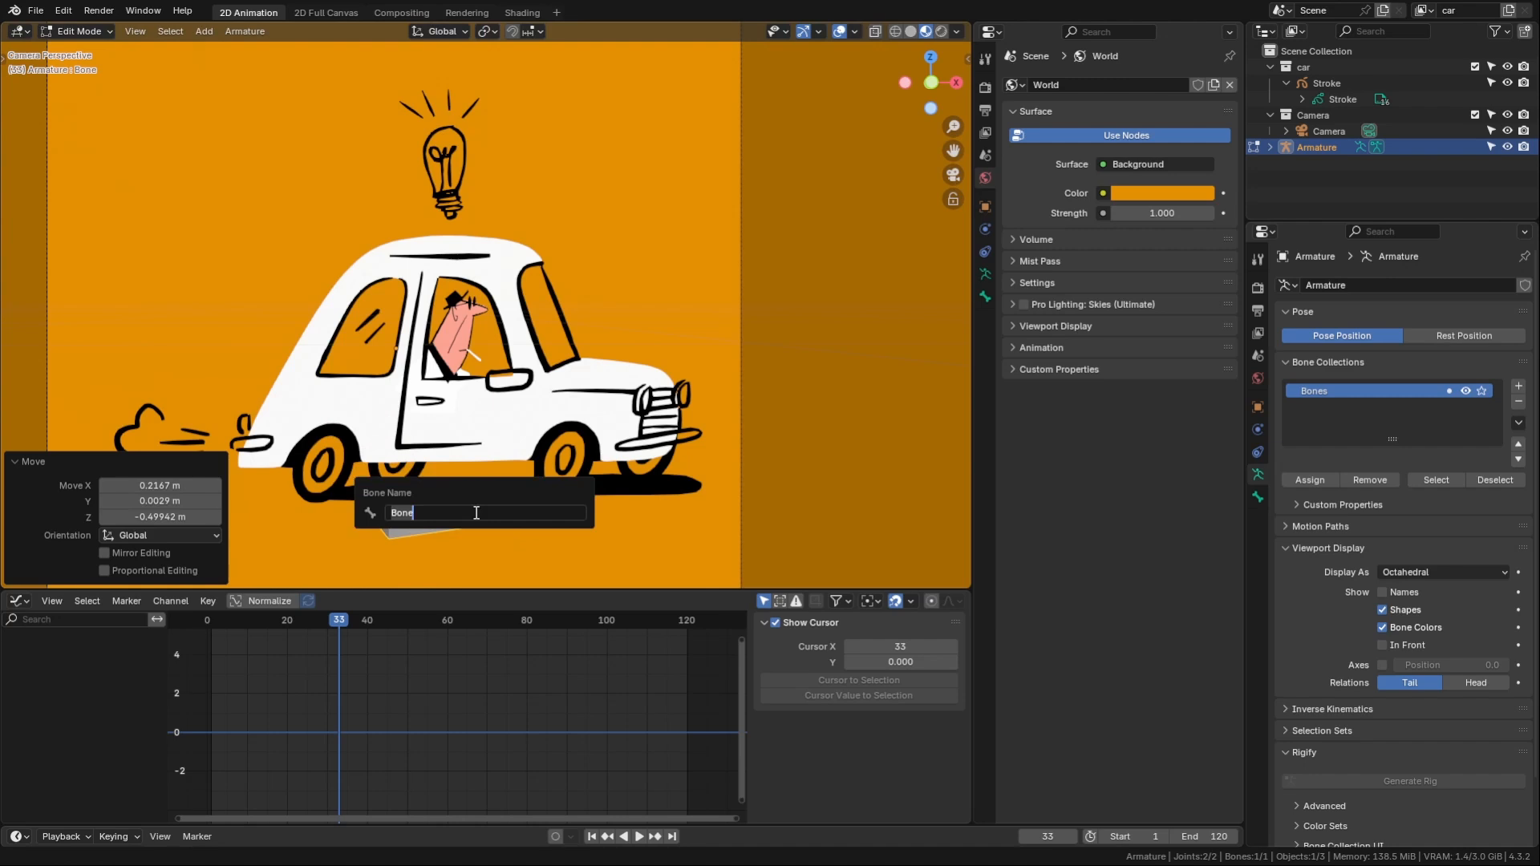
text(Root)
key(Return)
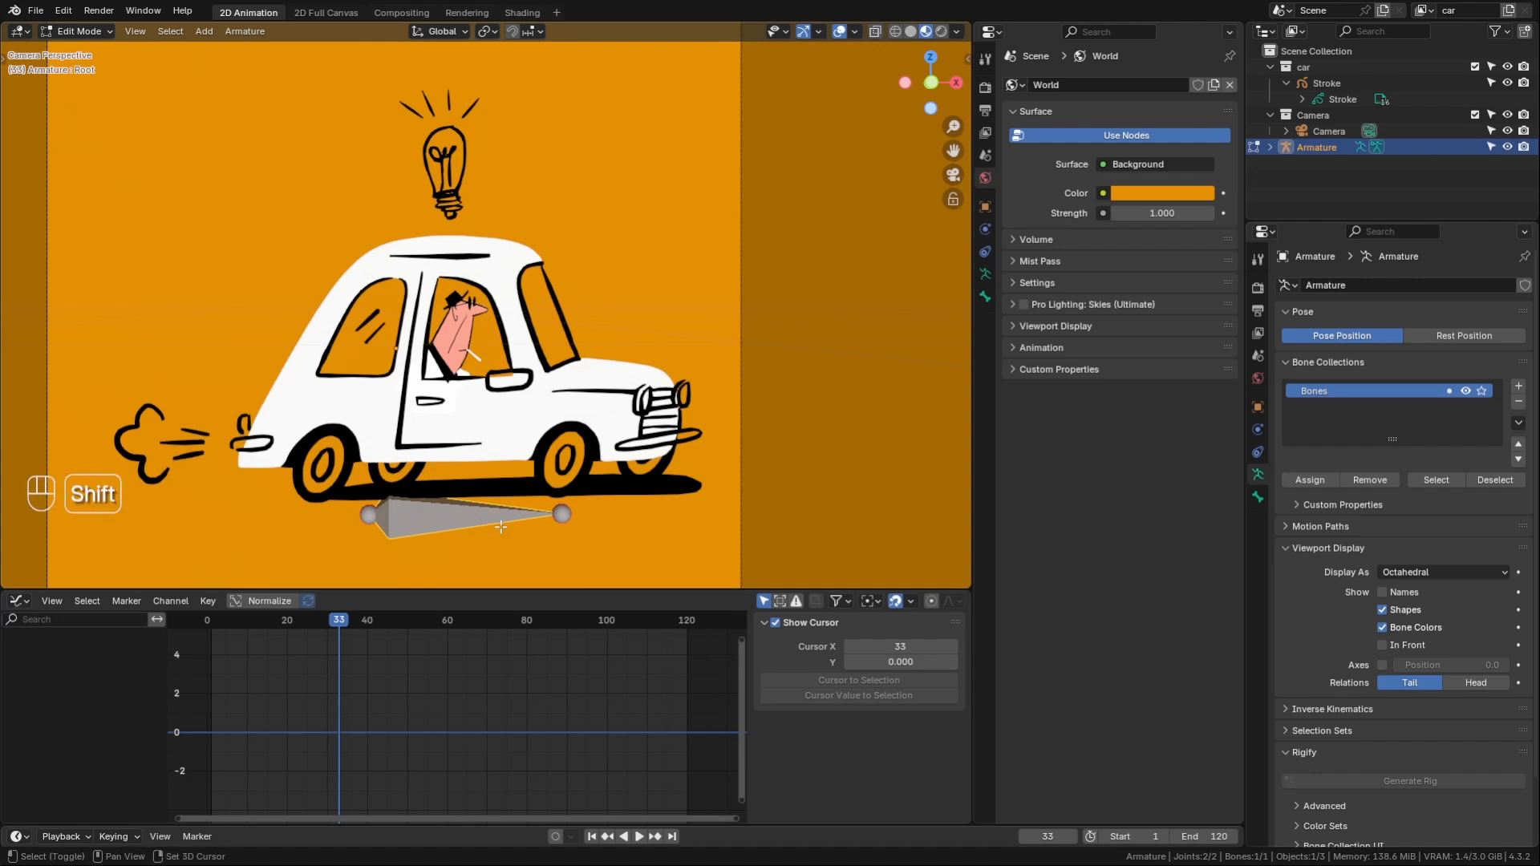
- Add two bones above Root: a copy scaled to about 0.63 between the wheels, and a duplicate of it over the car door
key(shift+d)
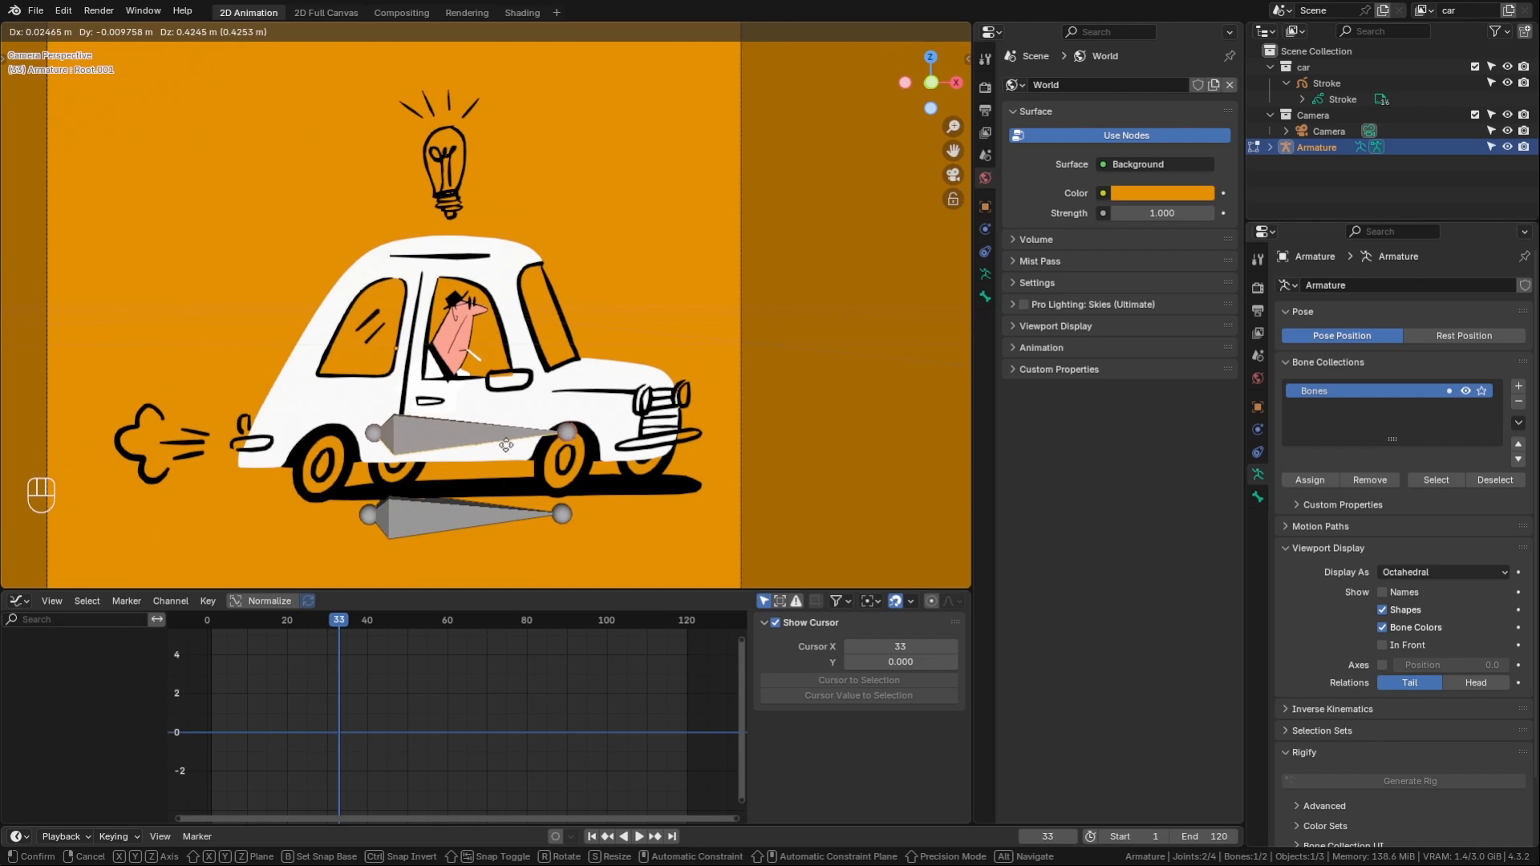
click(503, 446)
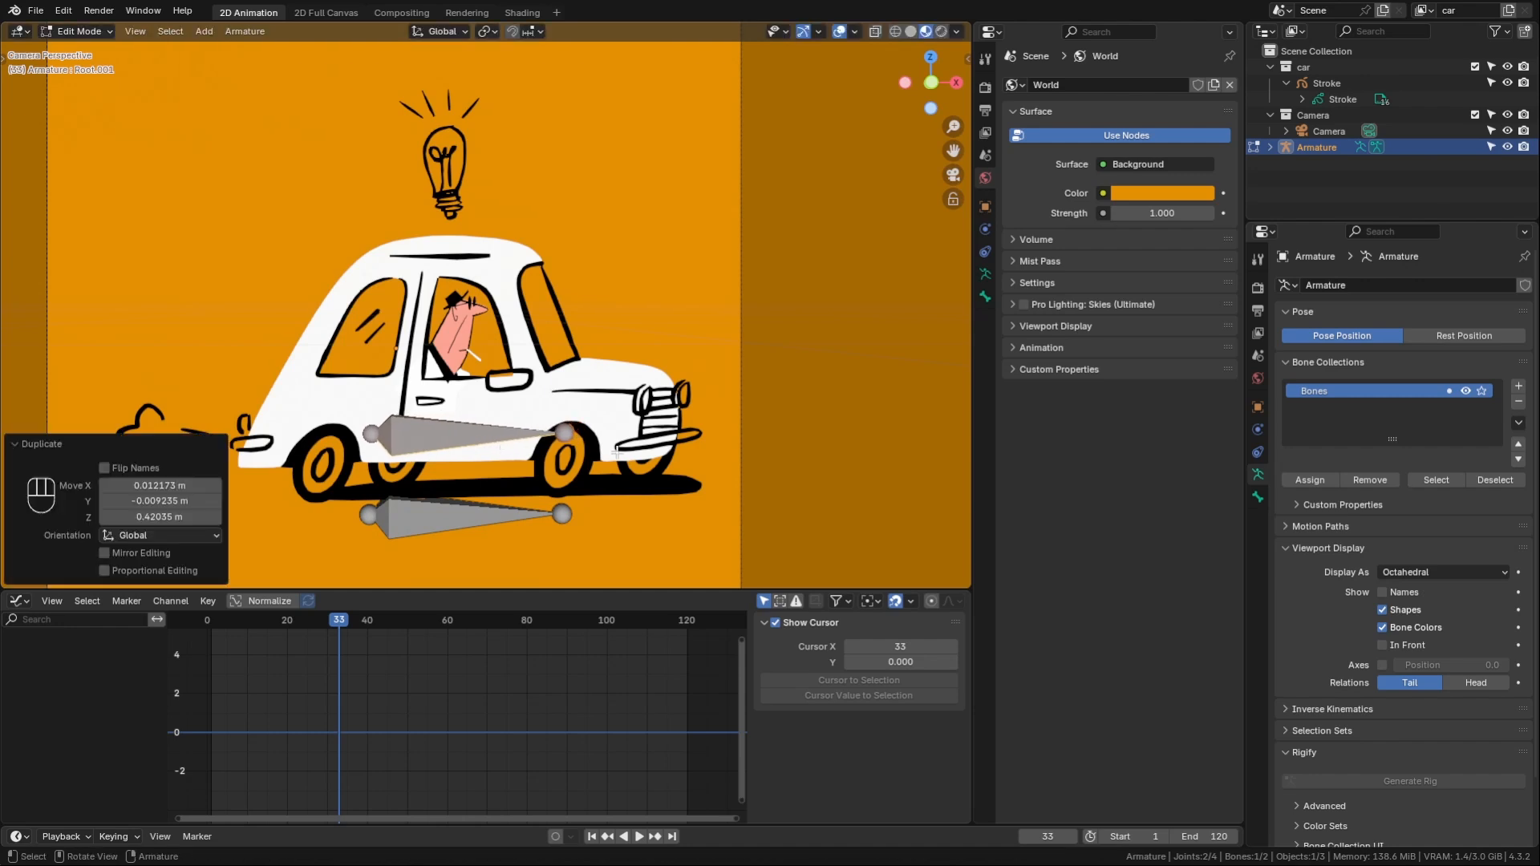
key(s)
click(561, 454)
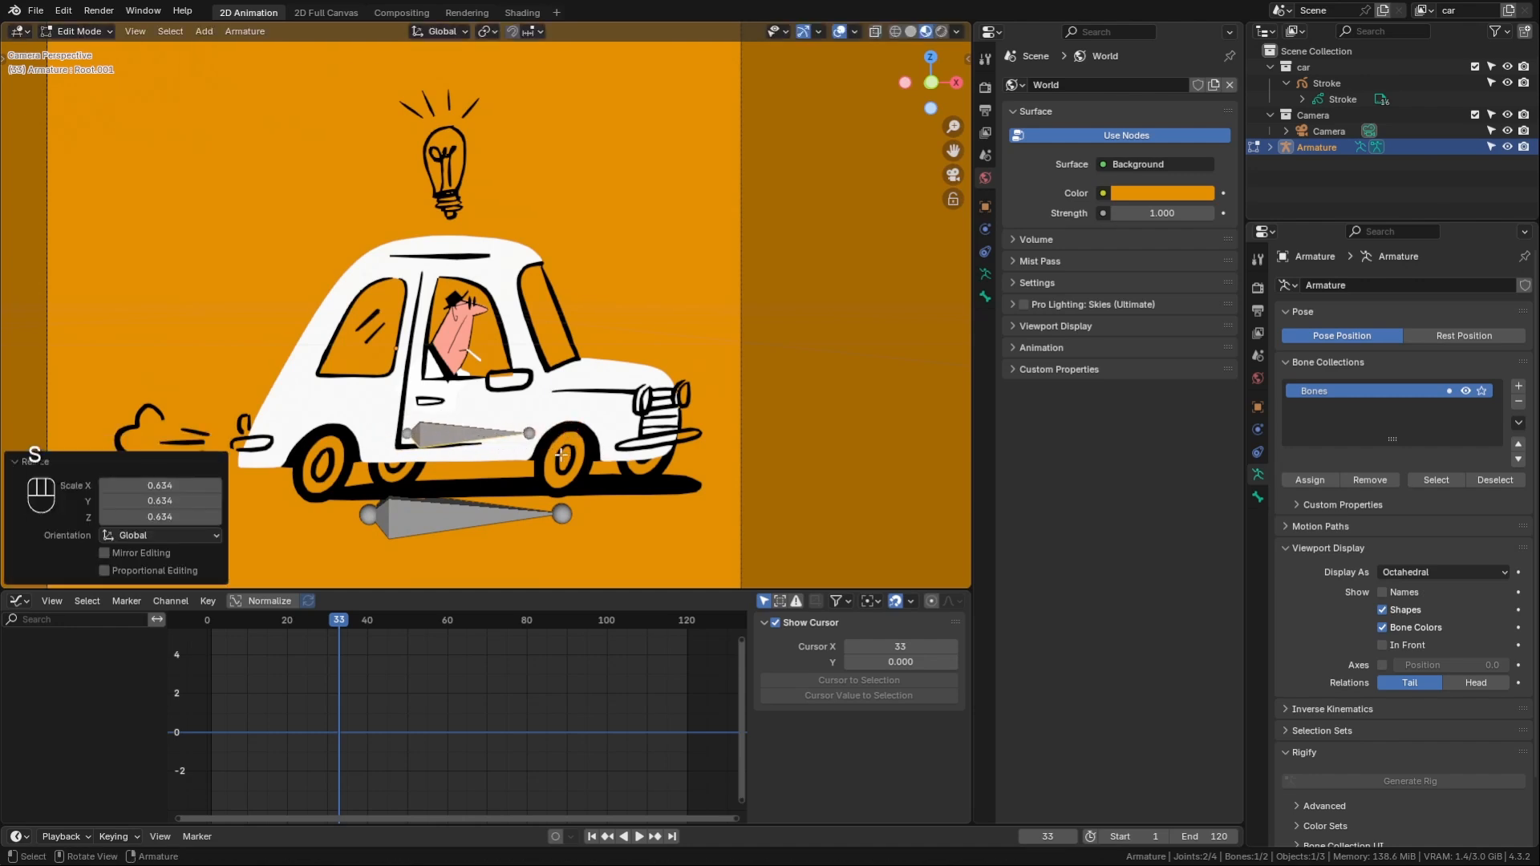
key(g)
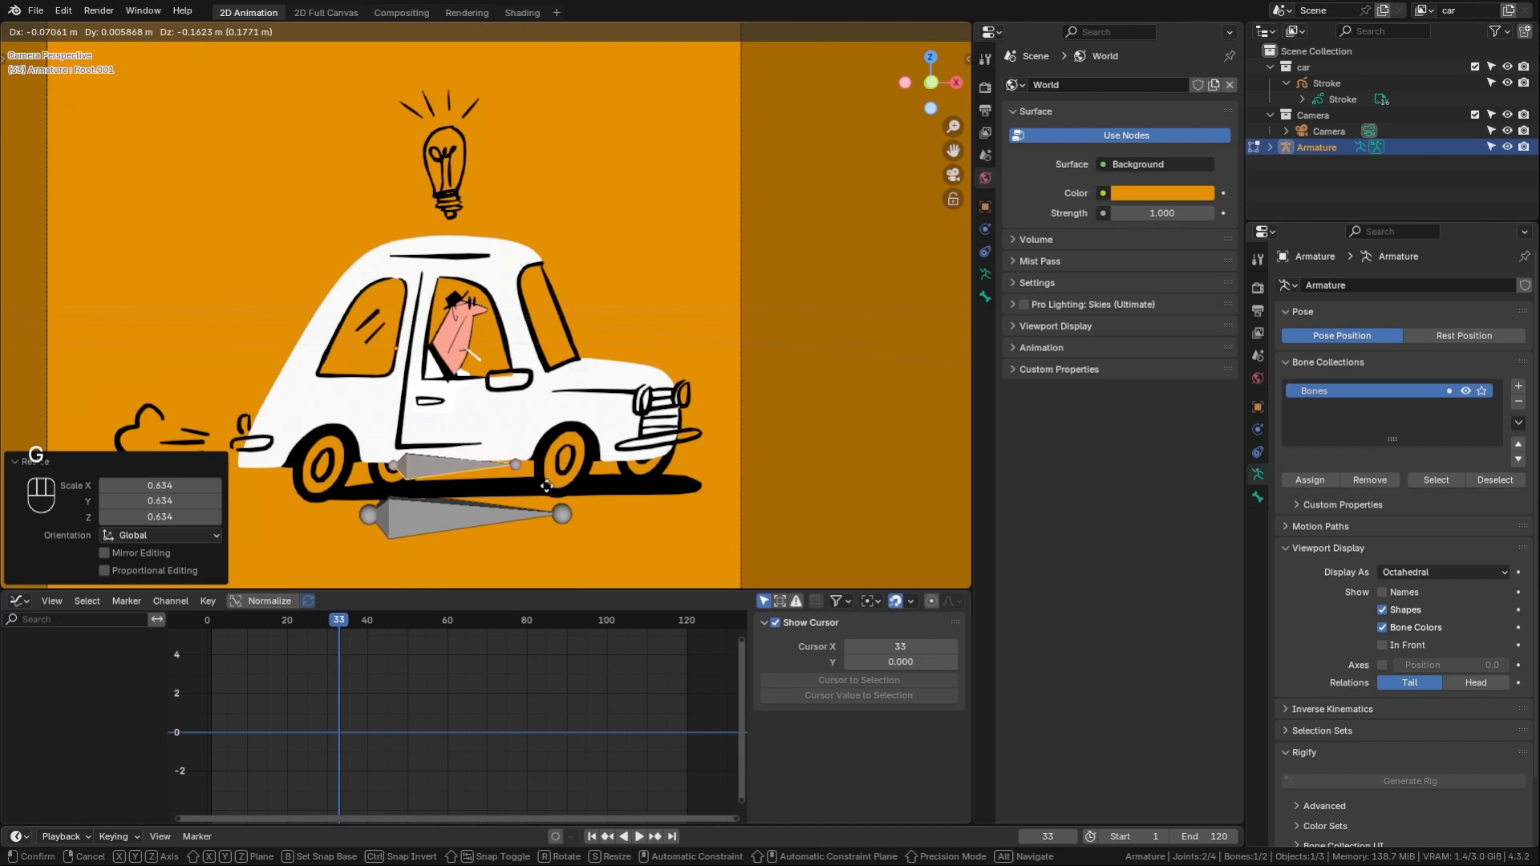
click(546, 485)
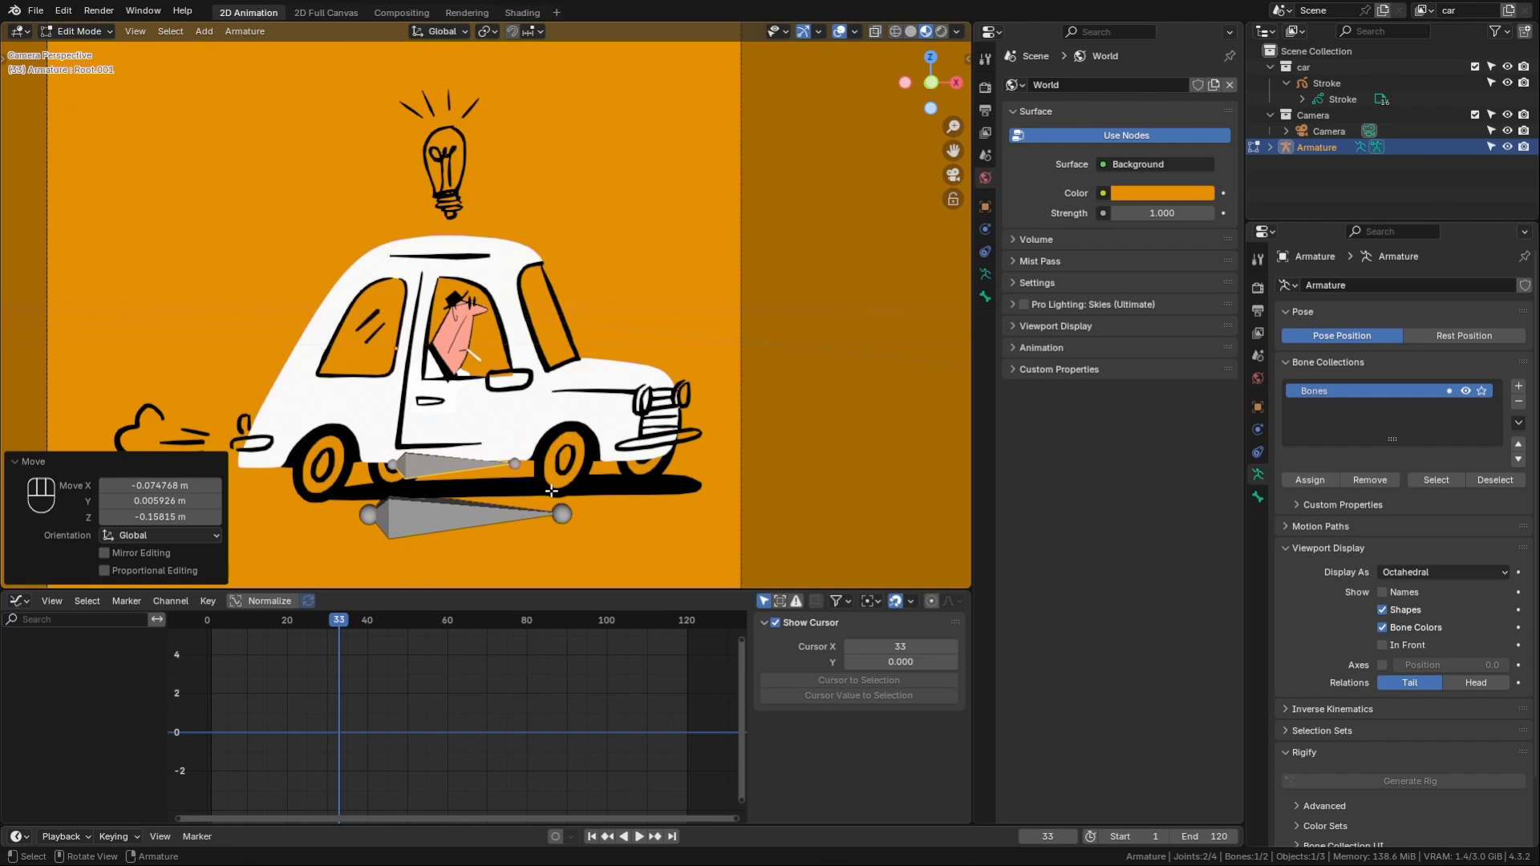
key(shift+d)
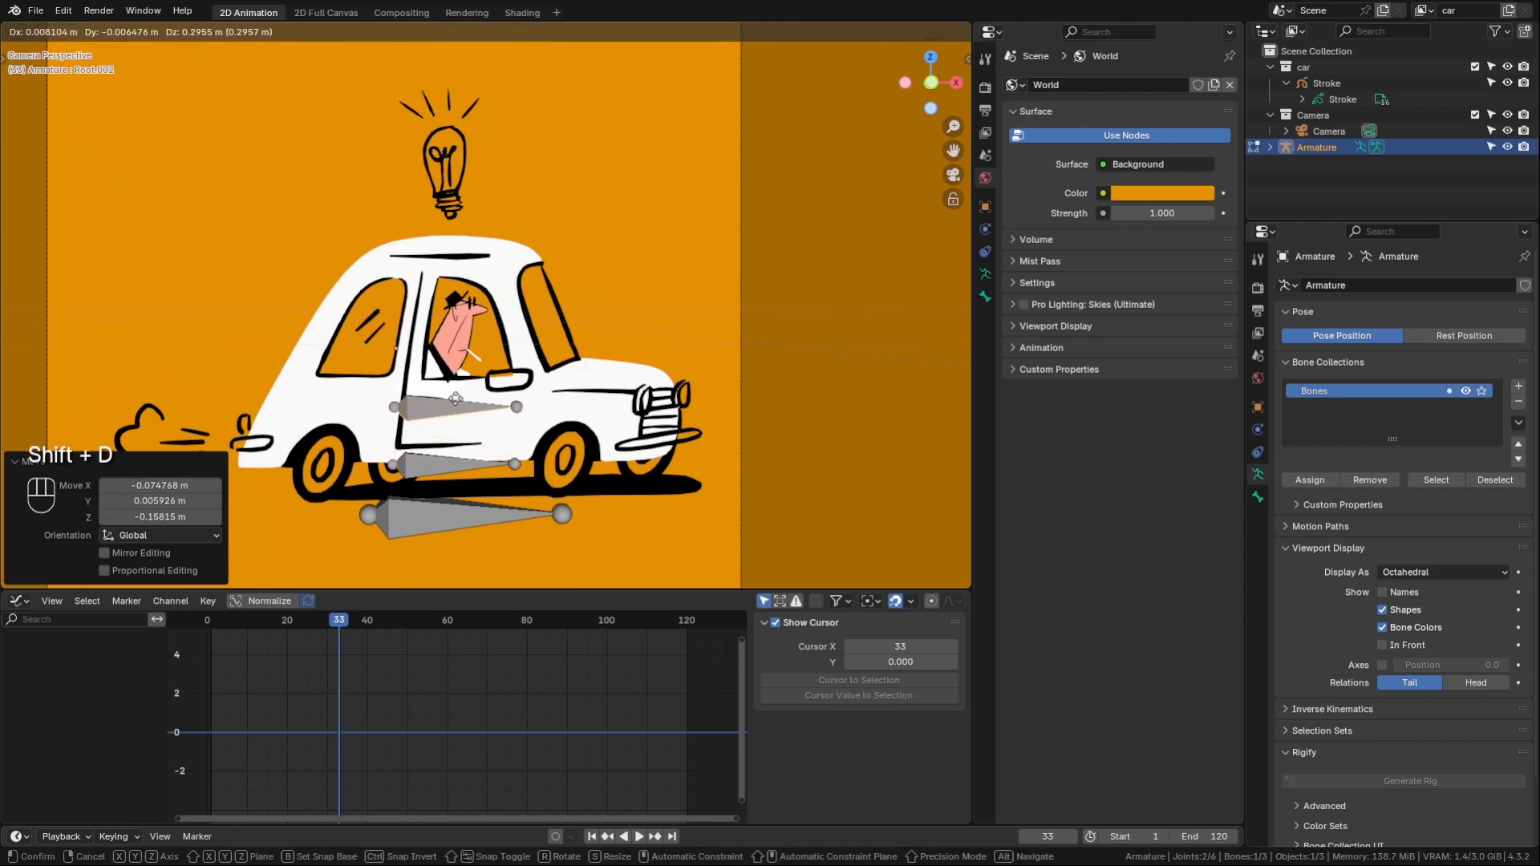
click(457, 401)
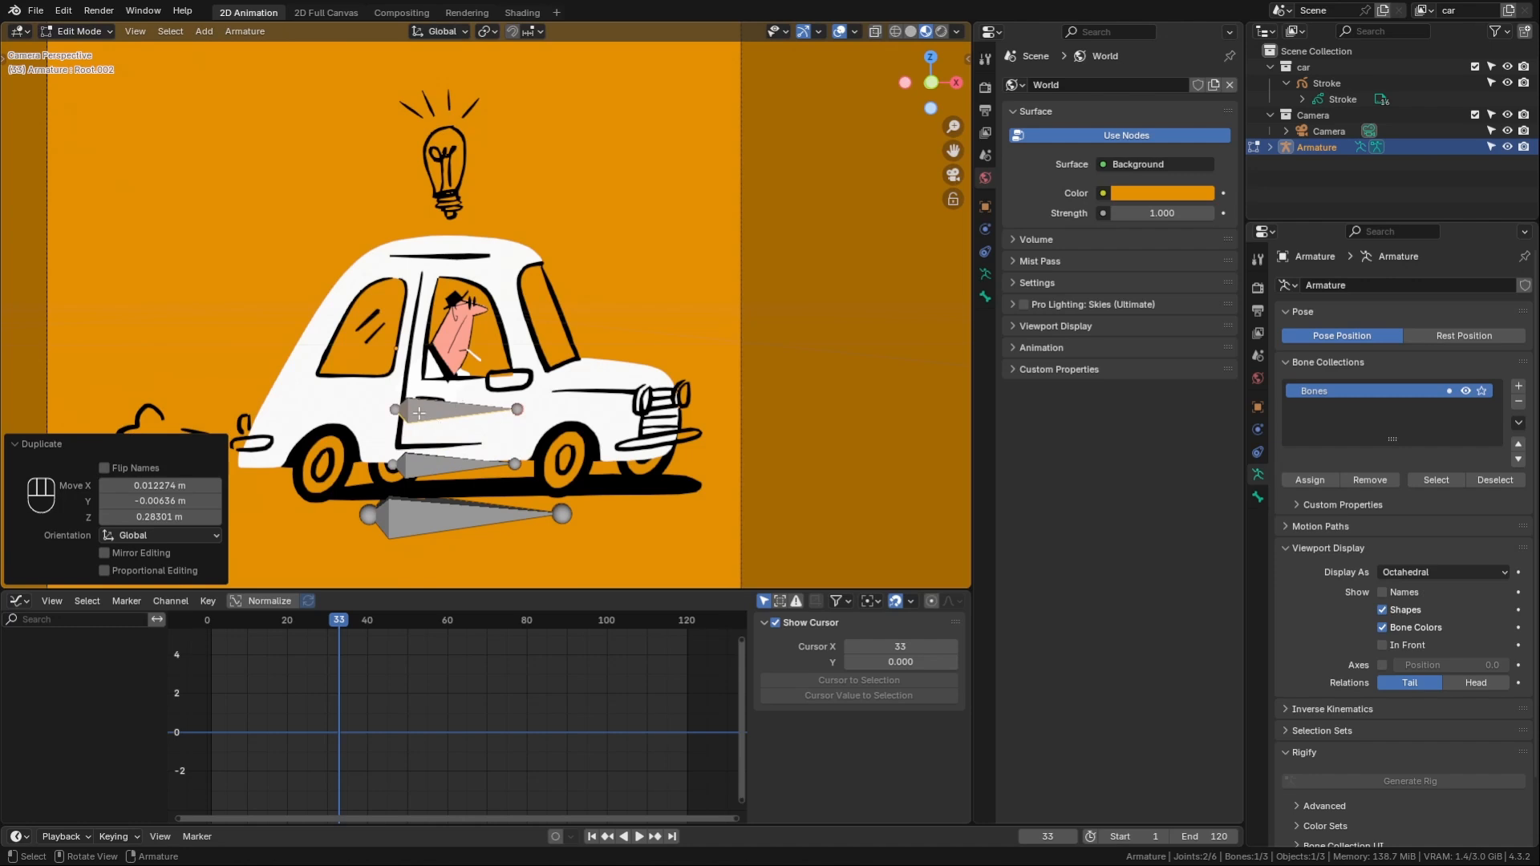
- Rename the bone between the wheels as Tires and the bone over the car door as Car
click(429, 461)
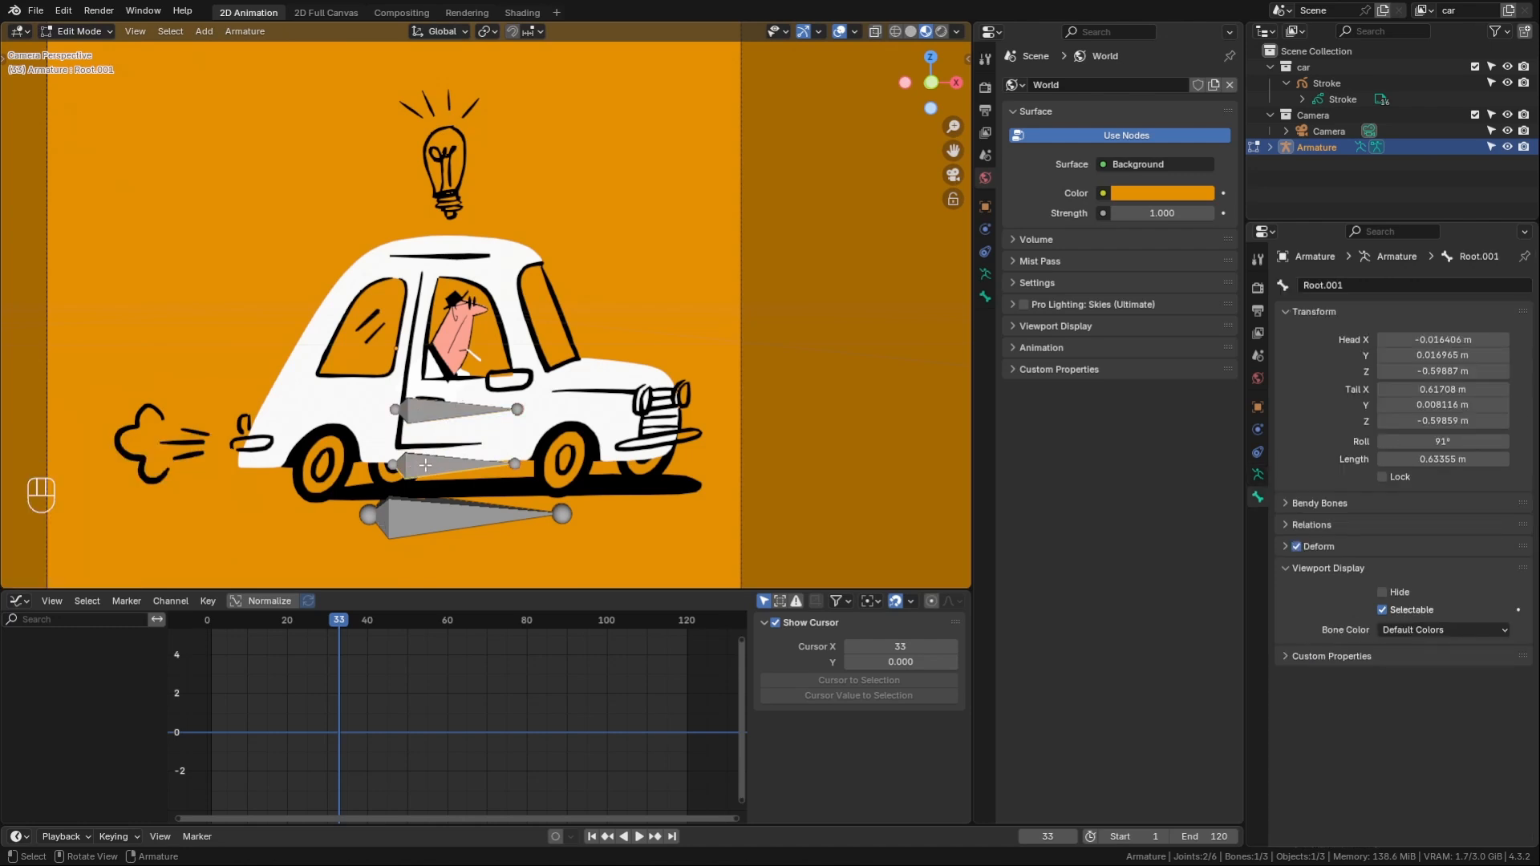
key(F2)
text(T)
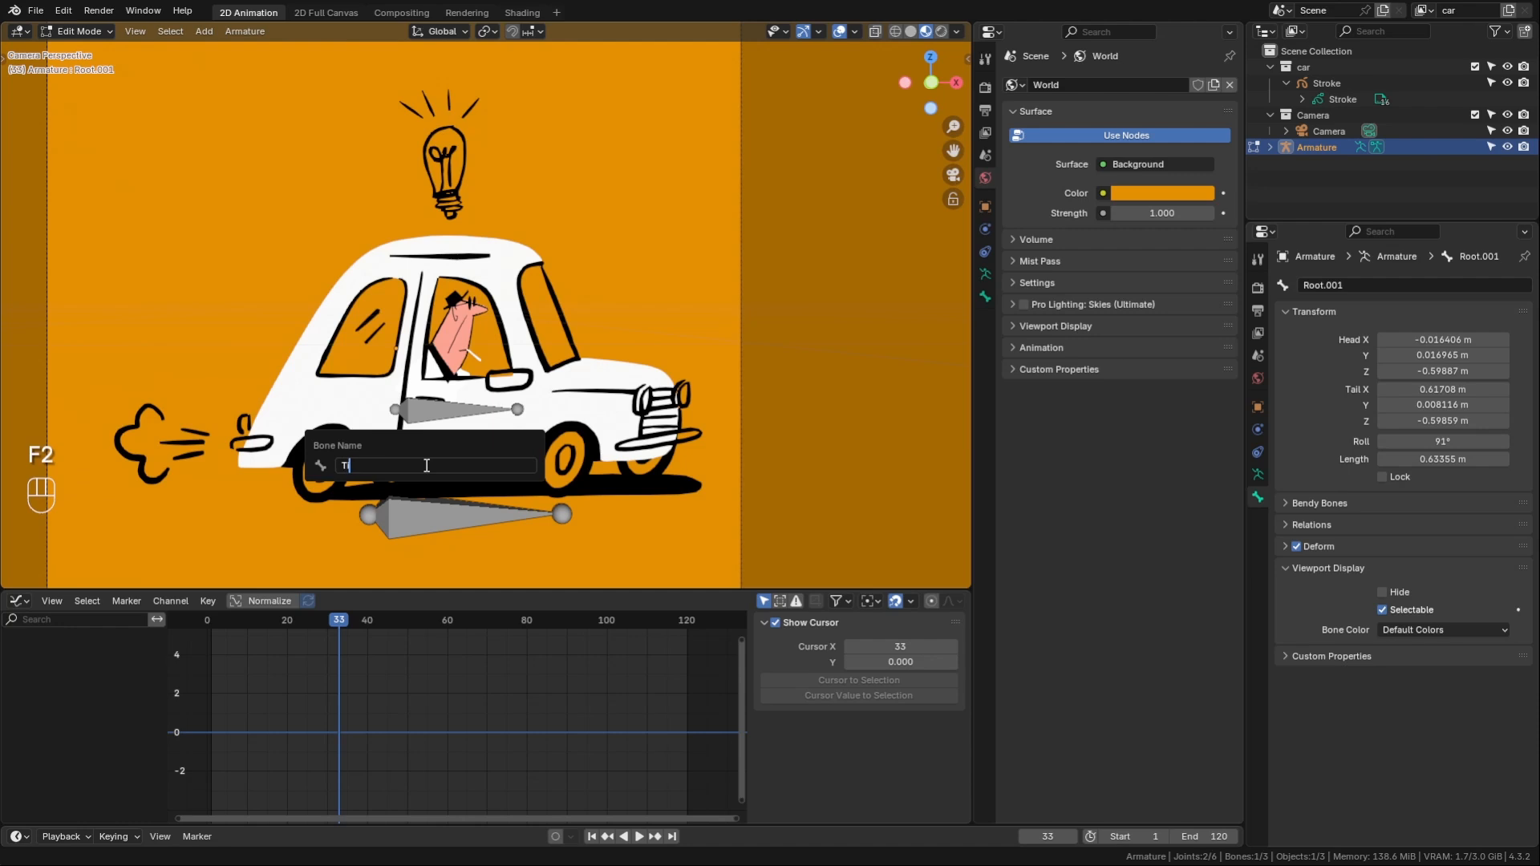
text(ires)
key(Return)
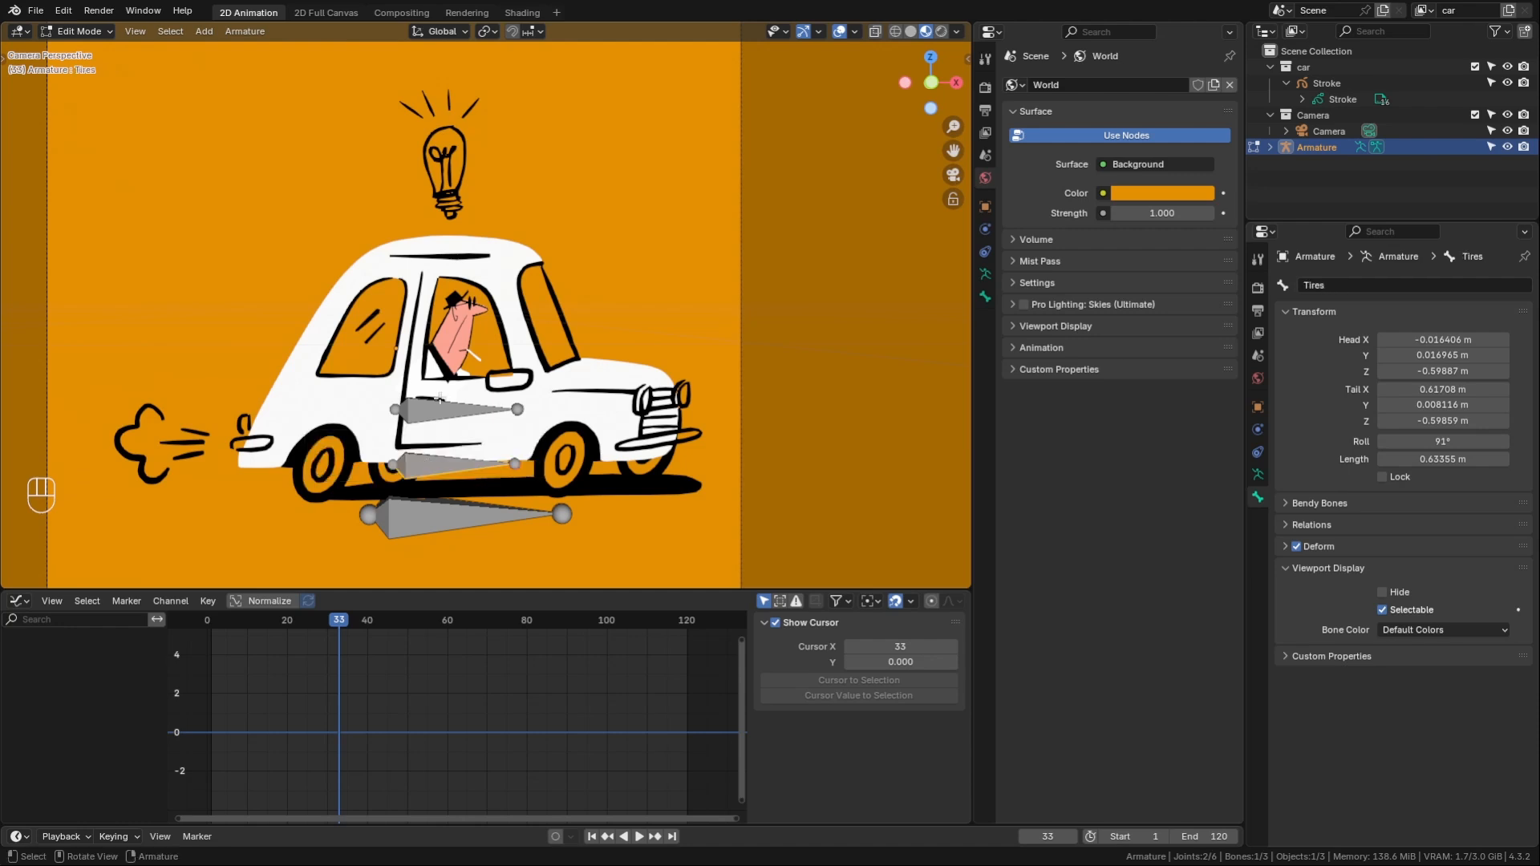
click(433, 413)
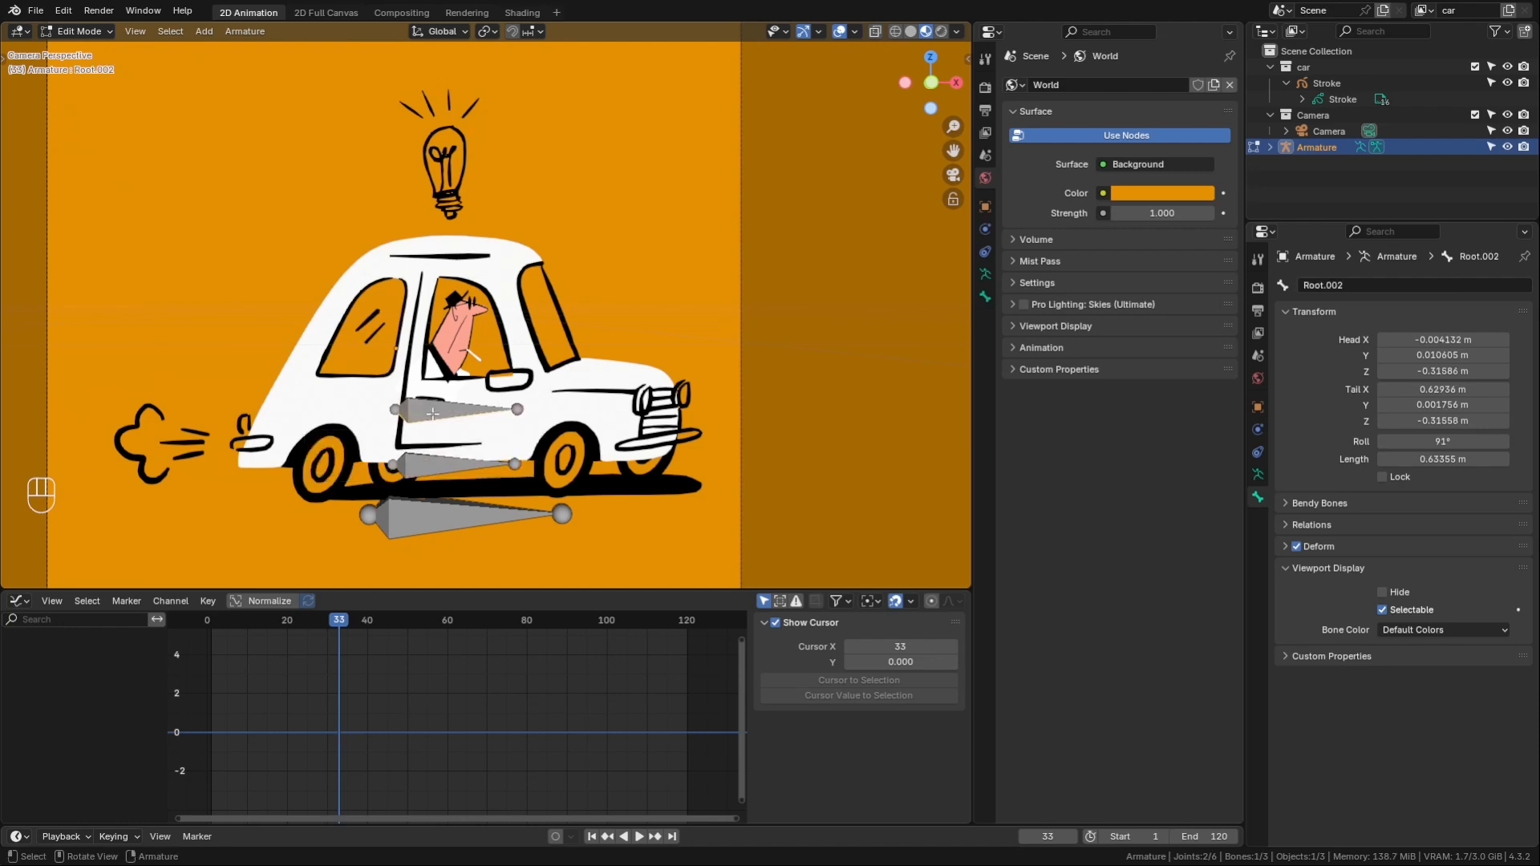
key(F2)
text(Car)
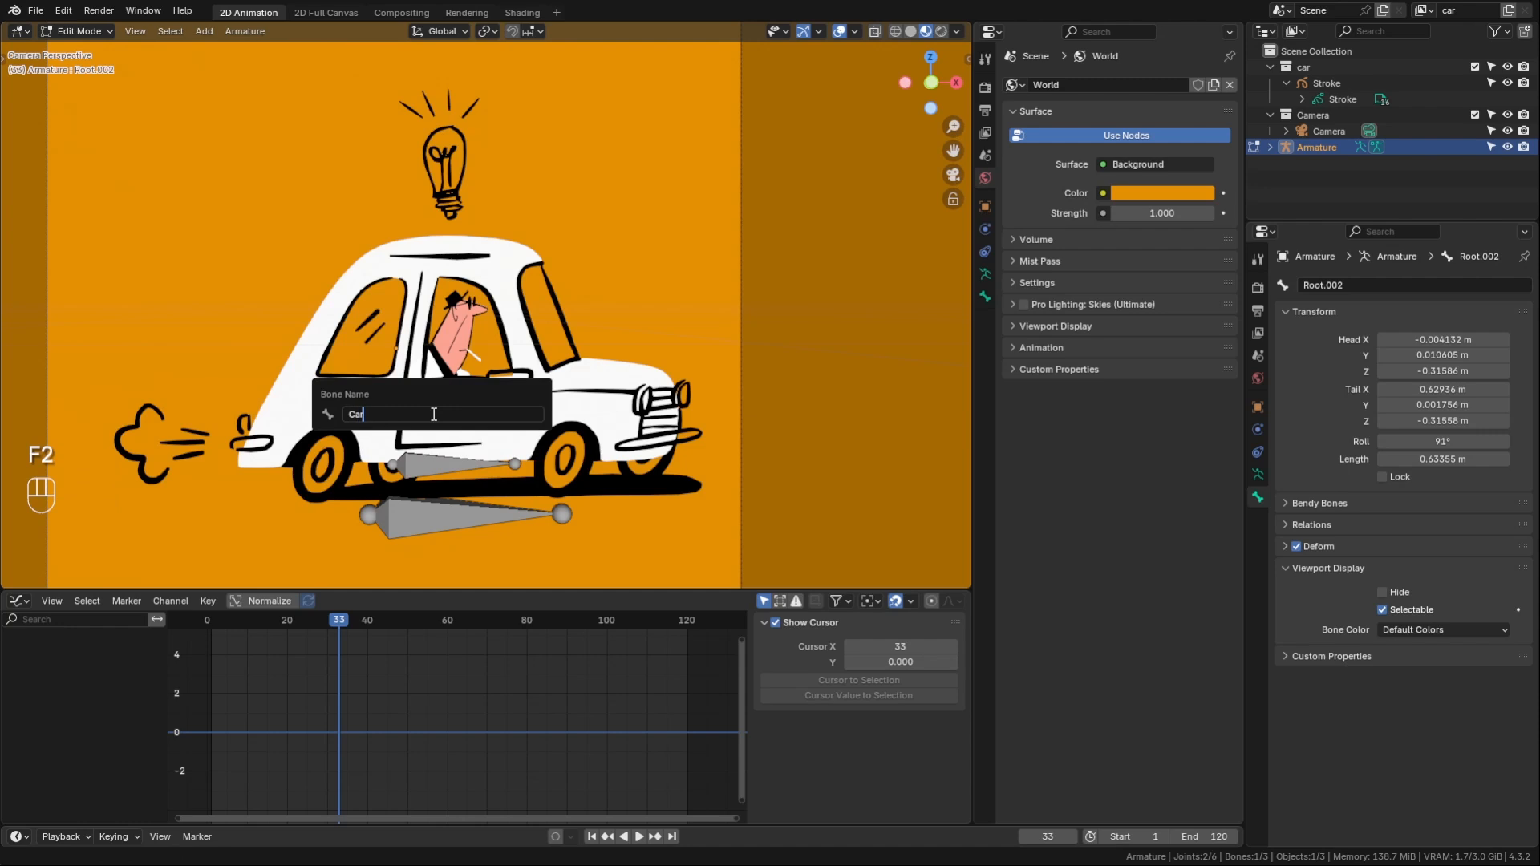
key(Return)
- Duplicate the Car bone to the rear of the car and shift the copy about -0.1 m along global Y
key(shift)
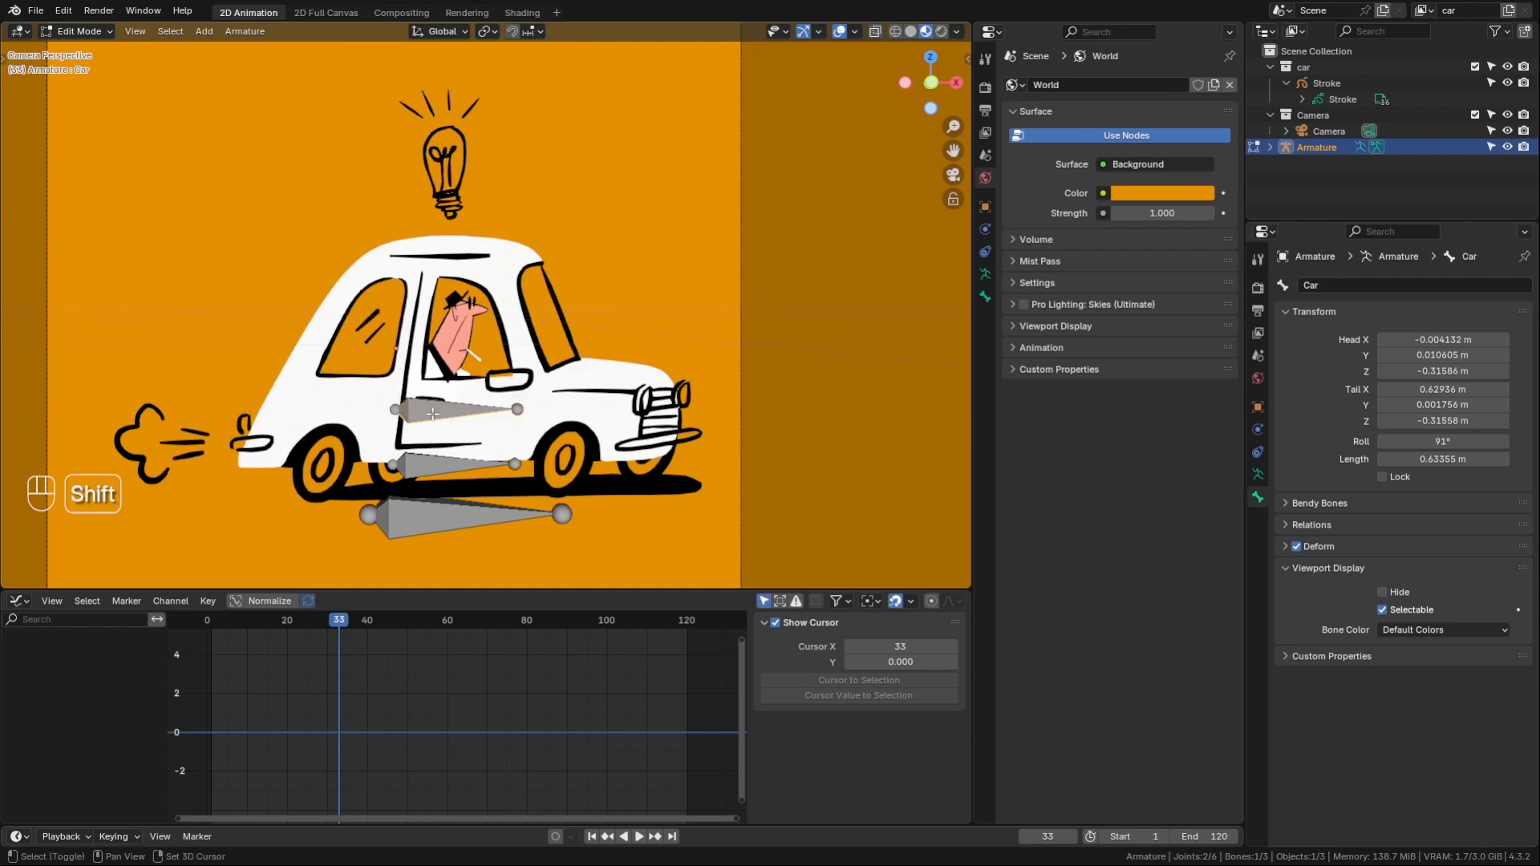
key(shift+d)
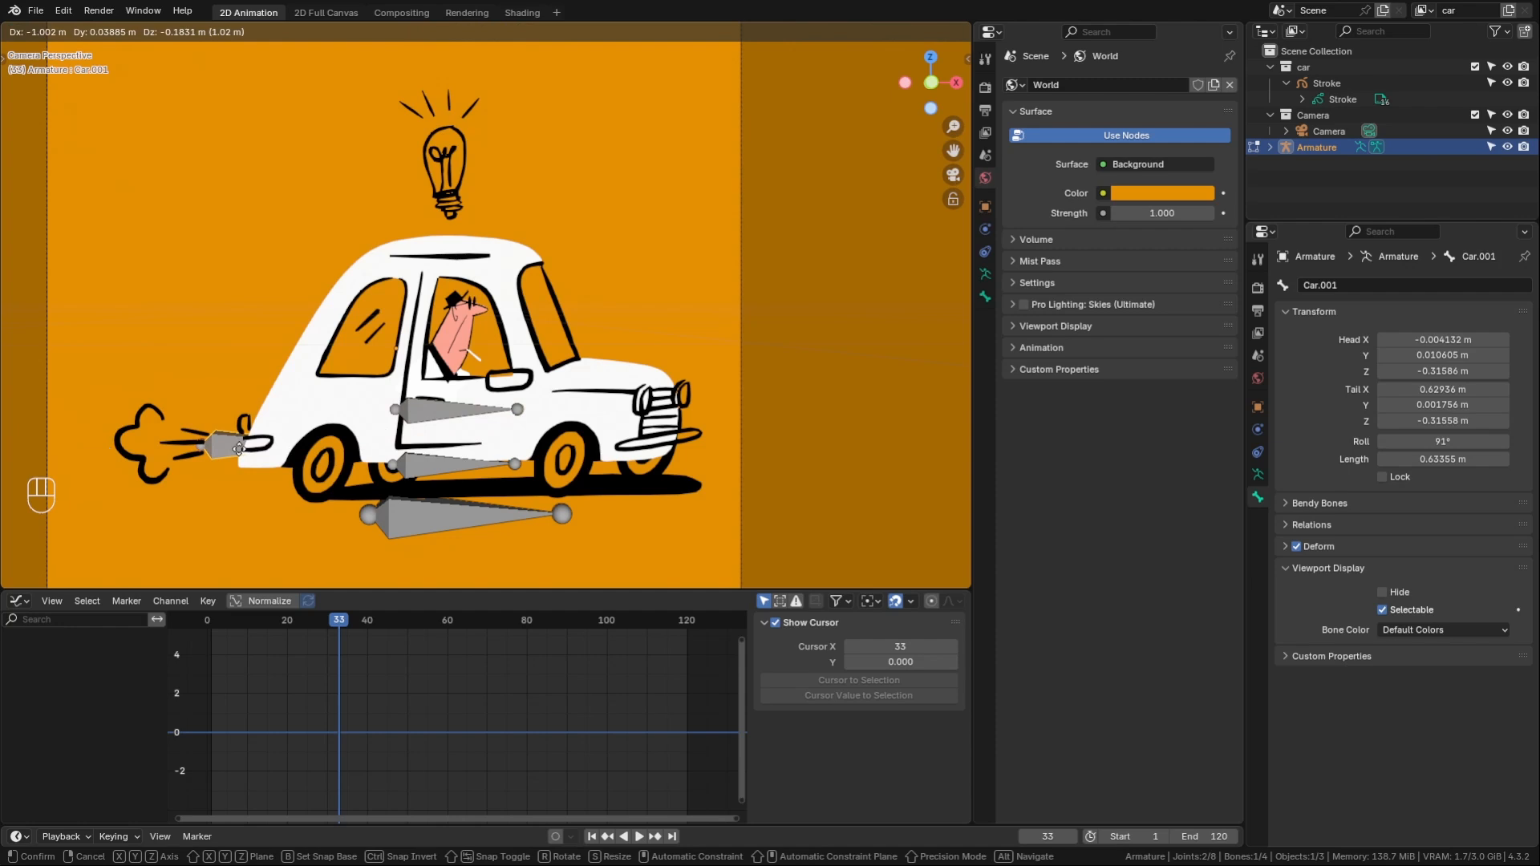
click(238, 448)
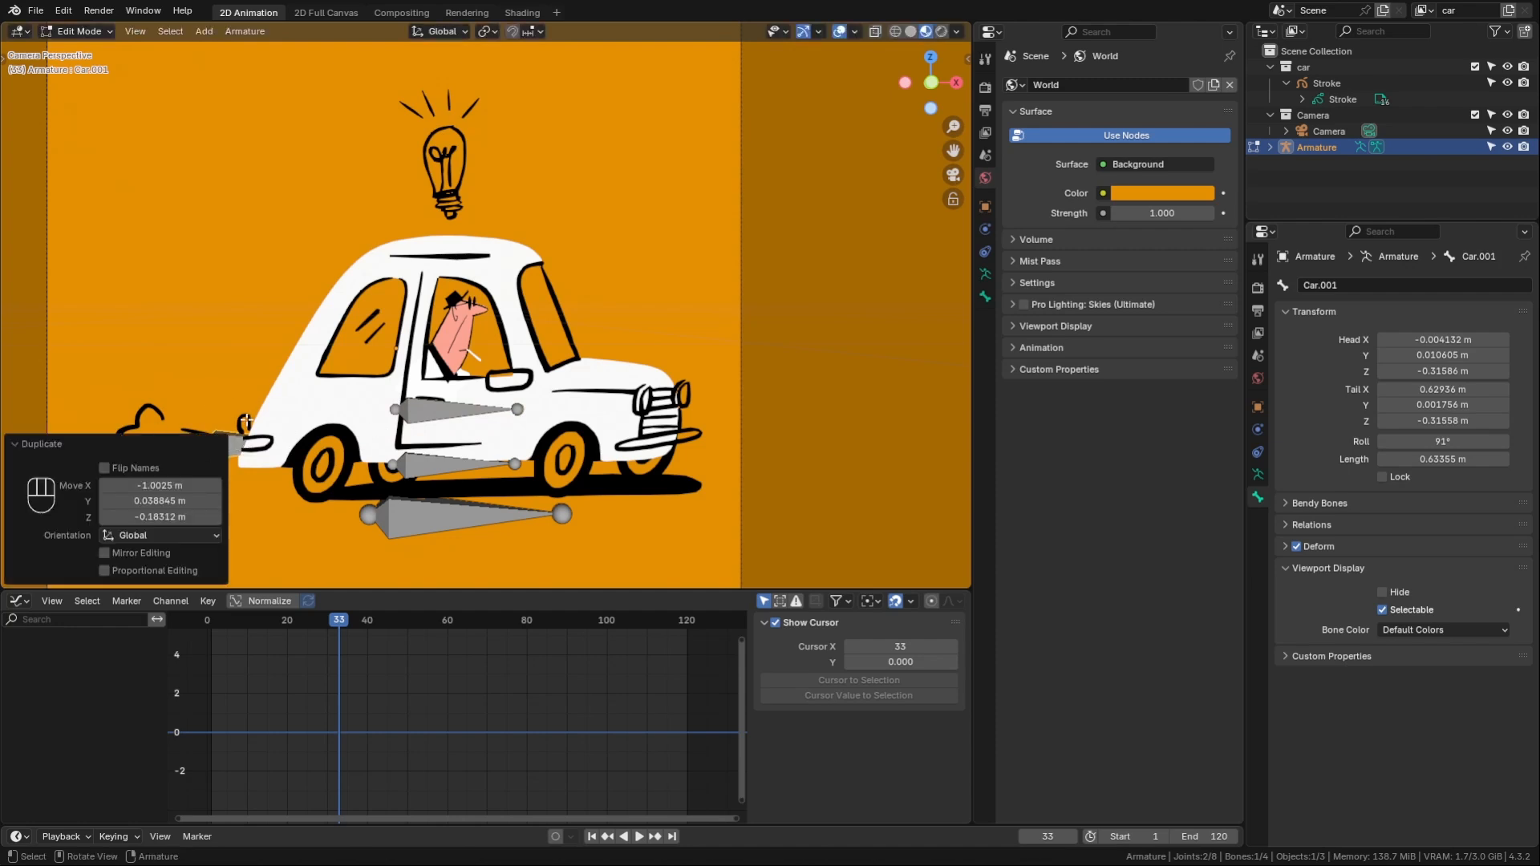
middle_drag(243, 428, 425, 533)
key(g)
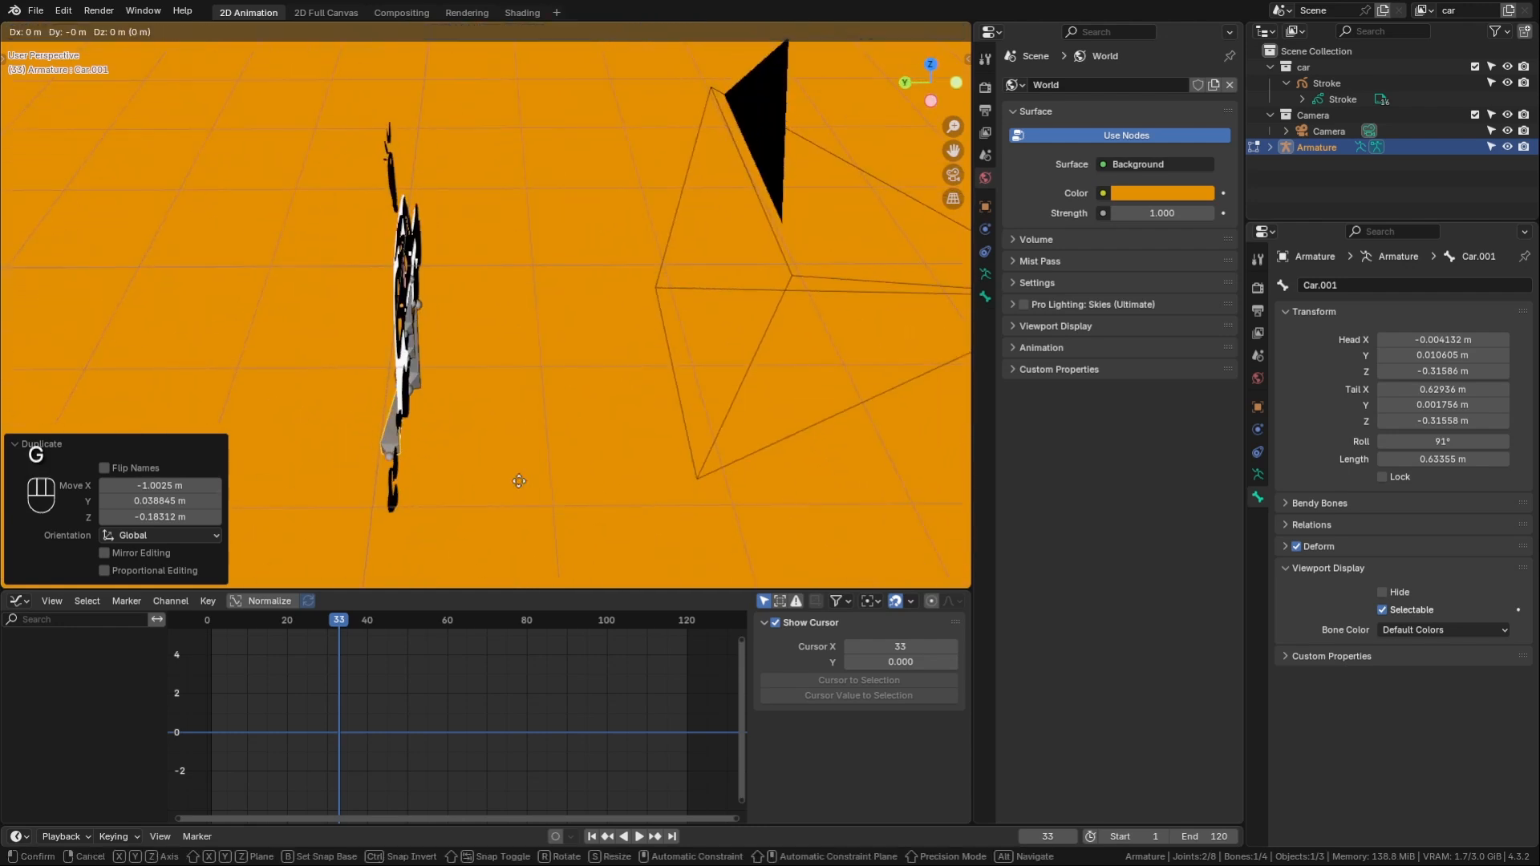
key(y)
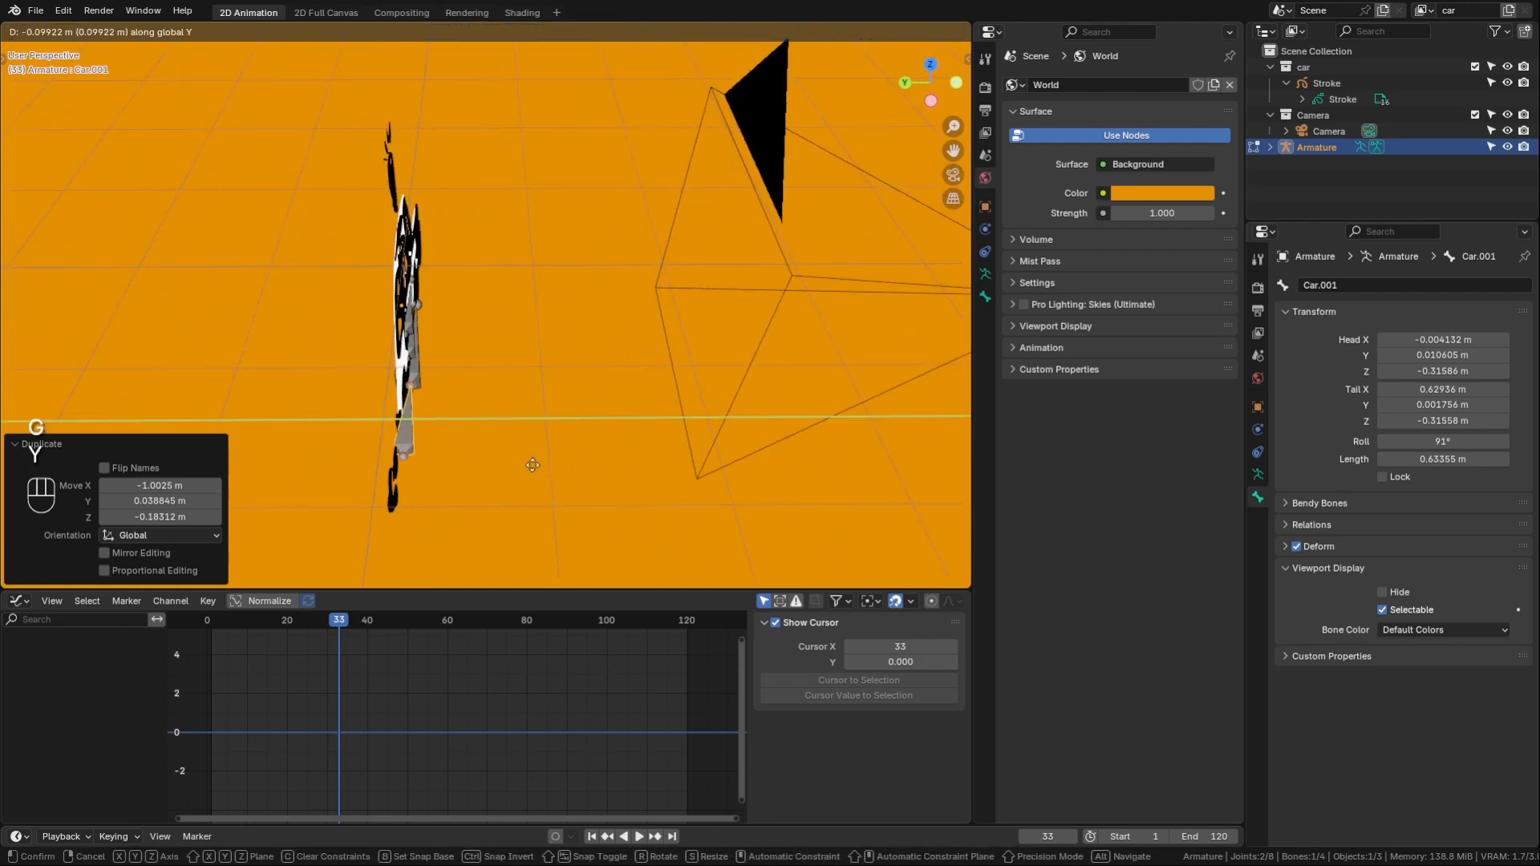
click(532, 465)
middle_drag(508, 406, 317, 312)
key(KP_0)
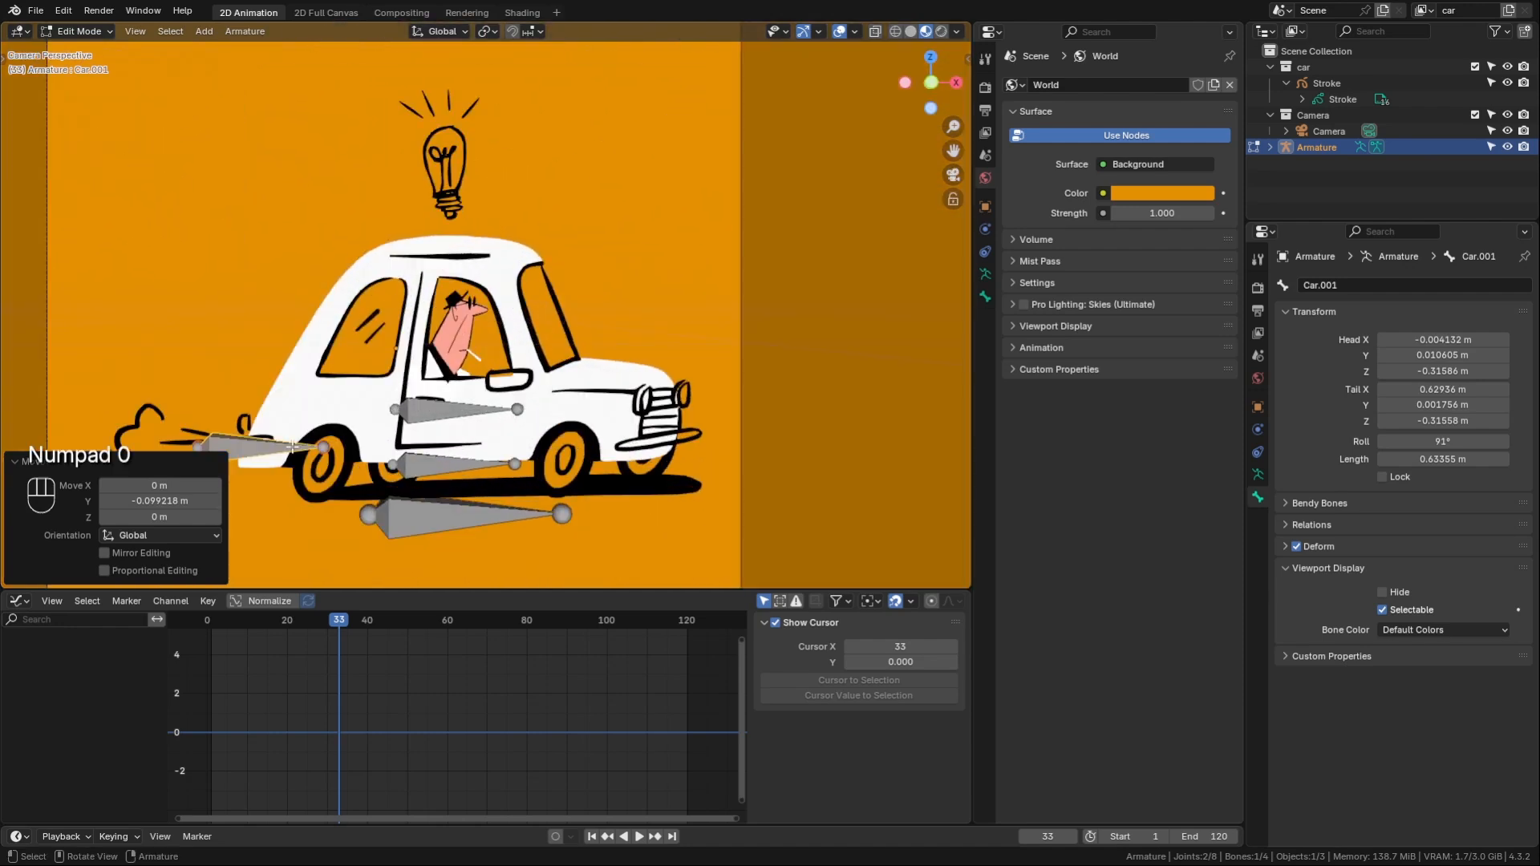
- Scale the rear bone to about 0.6 and position it between the exhaust smoke and the rear bumper
shift+middle_drag(335, 421, 493, 337)
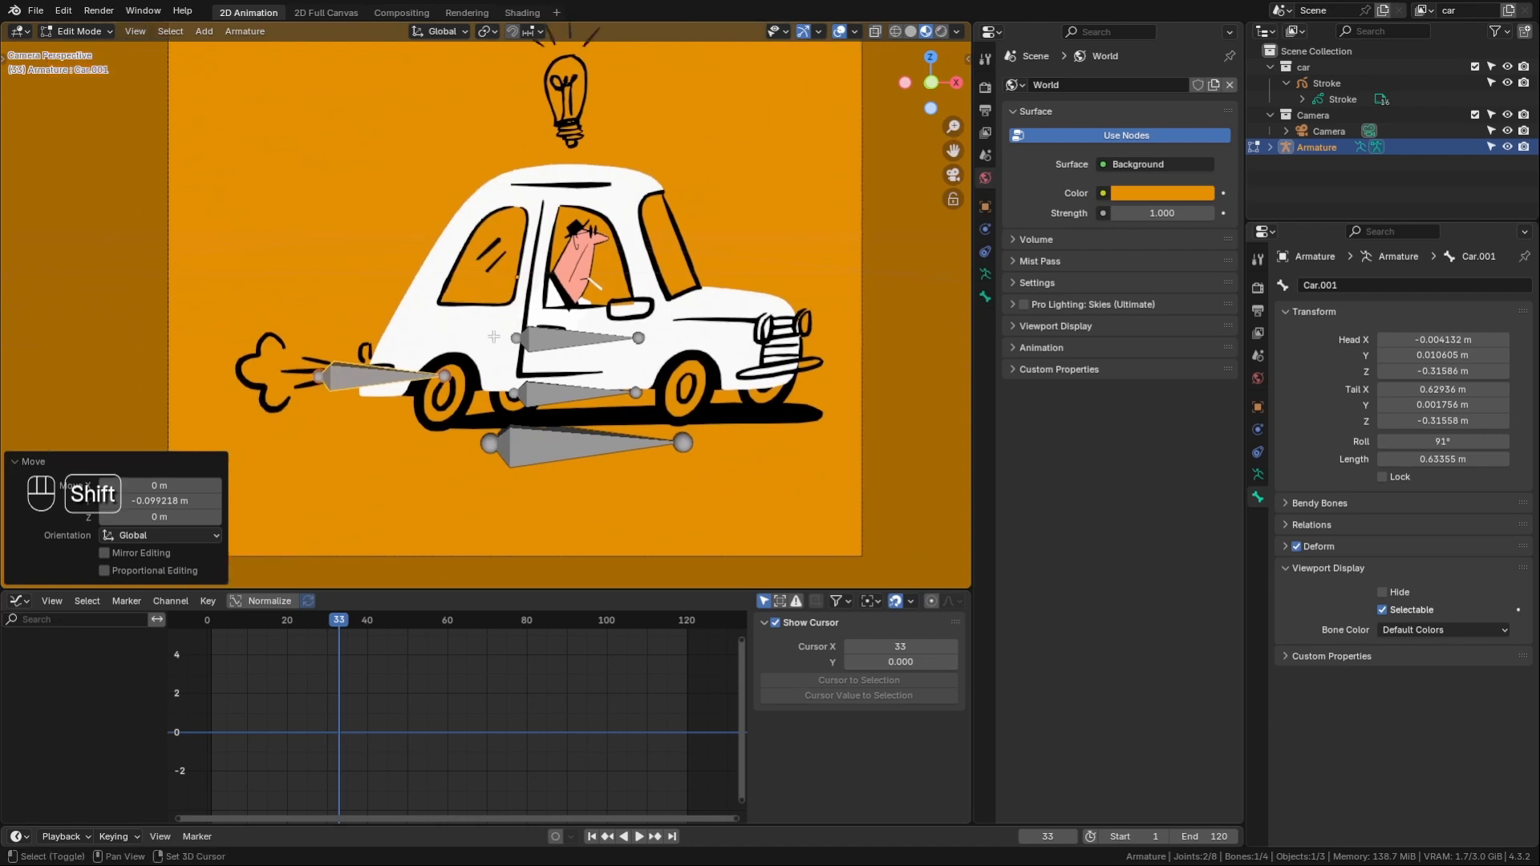
key(s)
click(459, 368)
key(f)
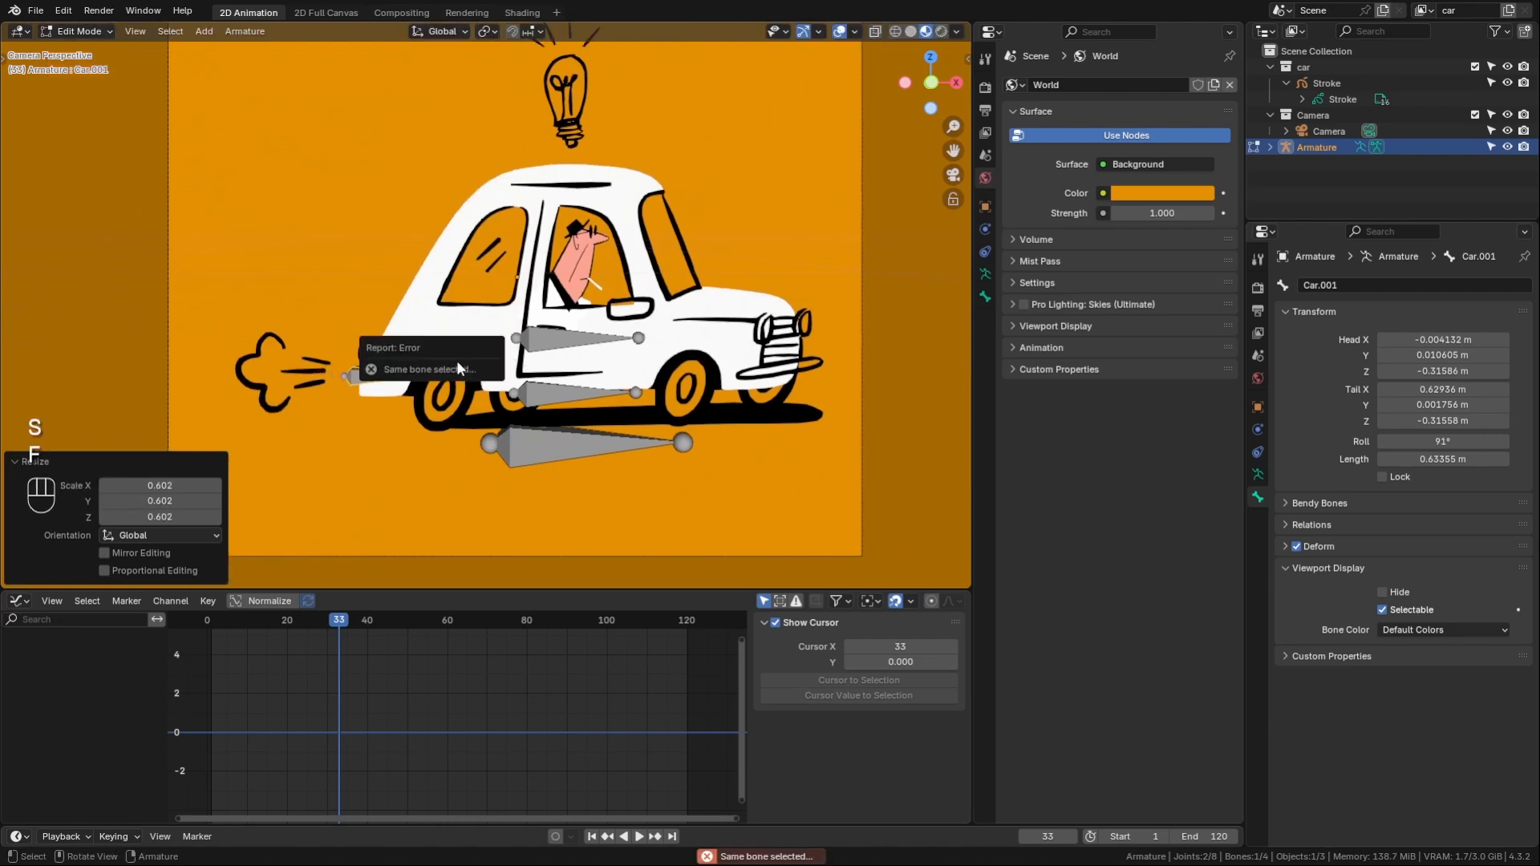
key(g)
click(322, 344)
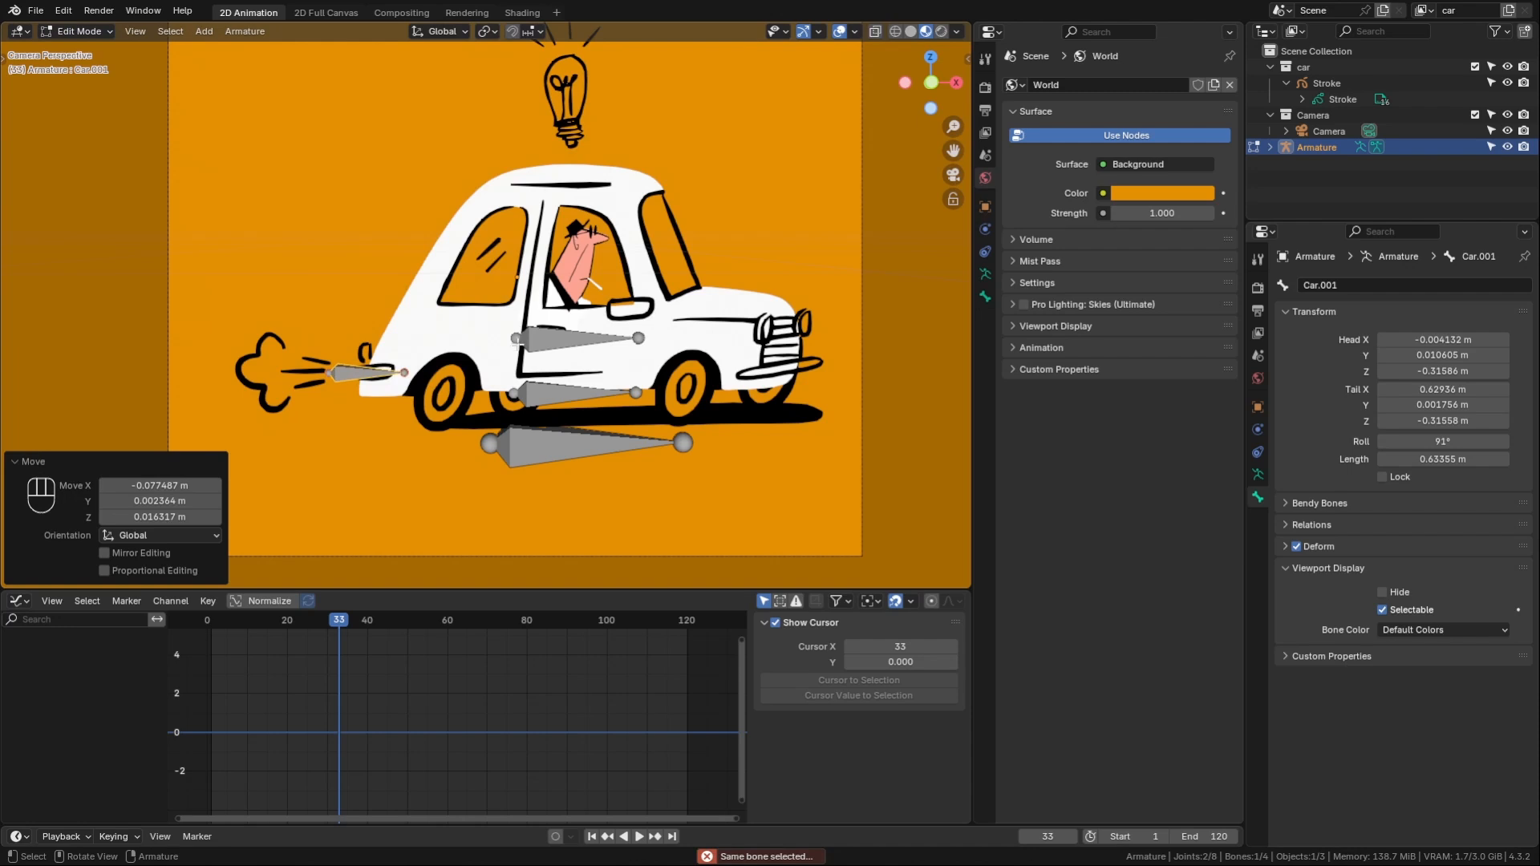
- Duplicate the Car bone to the base of the light bulb and scale the copy to about 0.59
shift+middle_drag(545, 345, 483, 457)
key(shift+d)
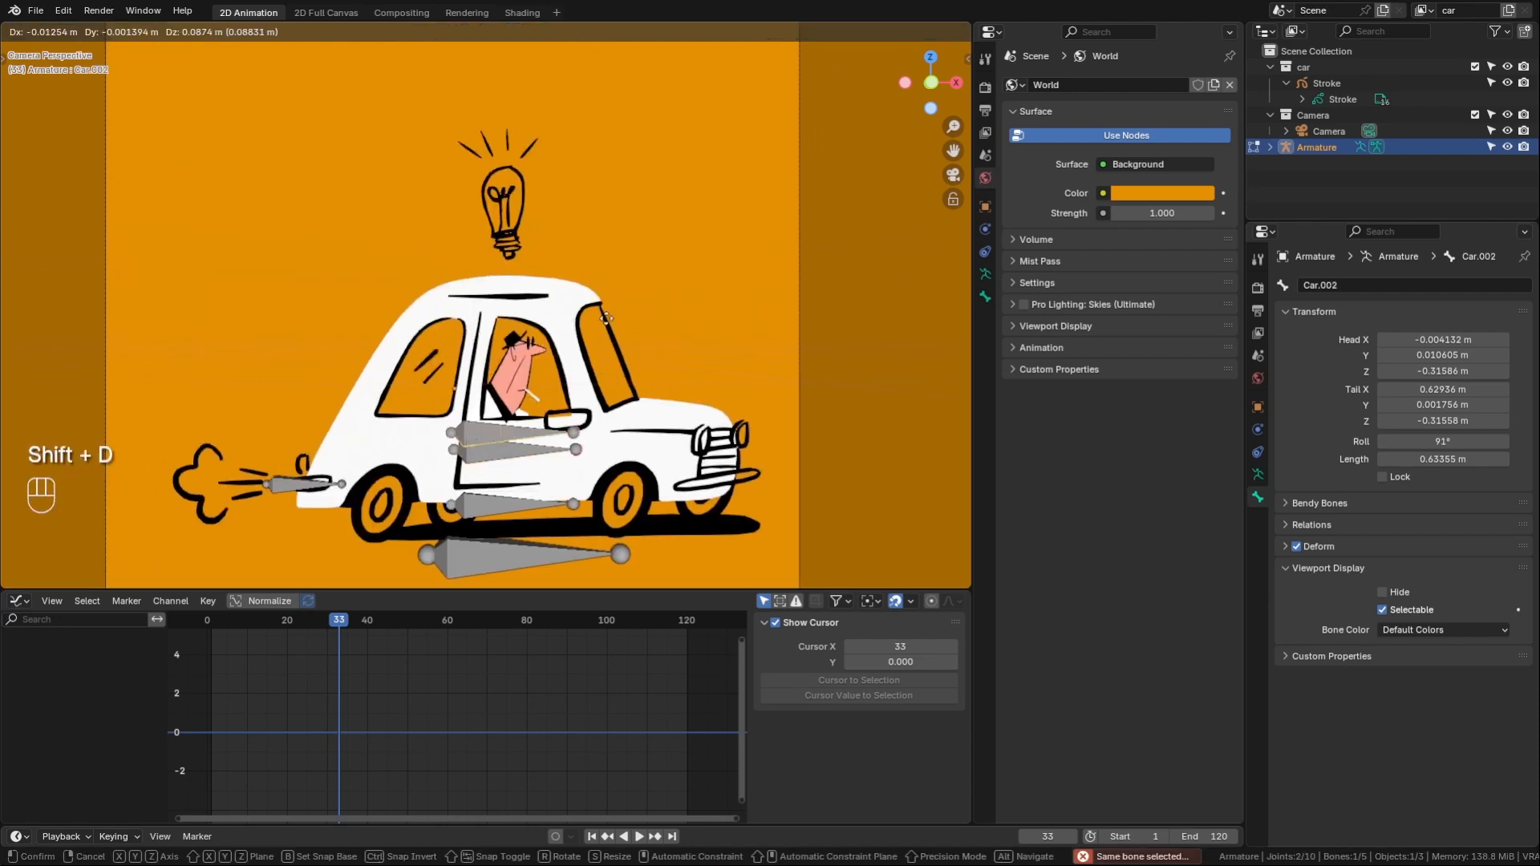
click(644, 166)
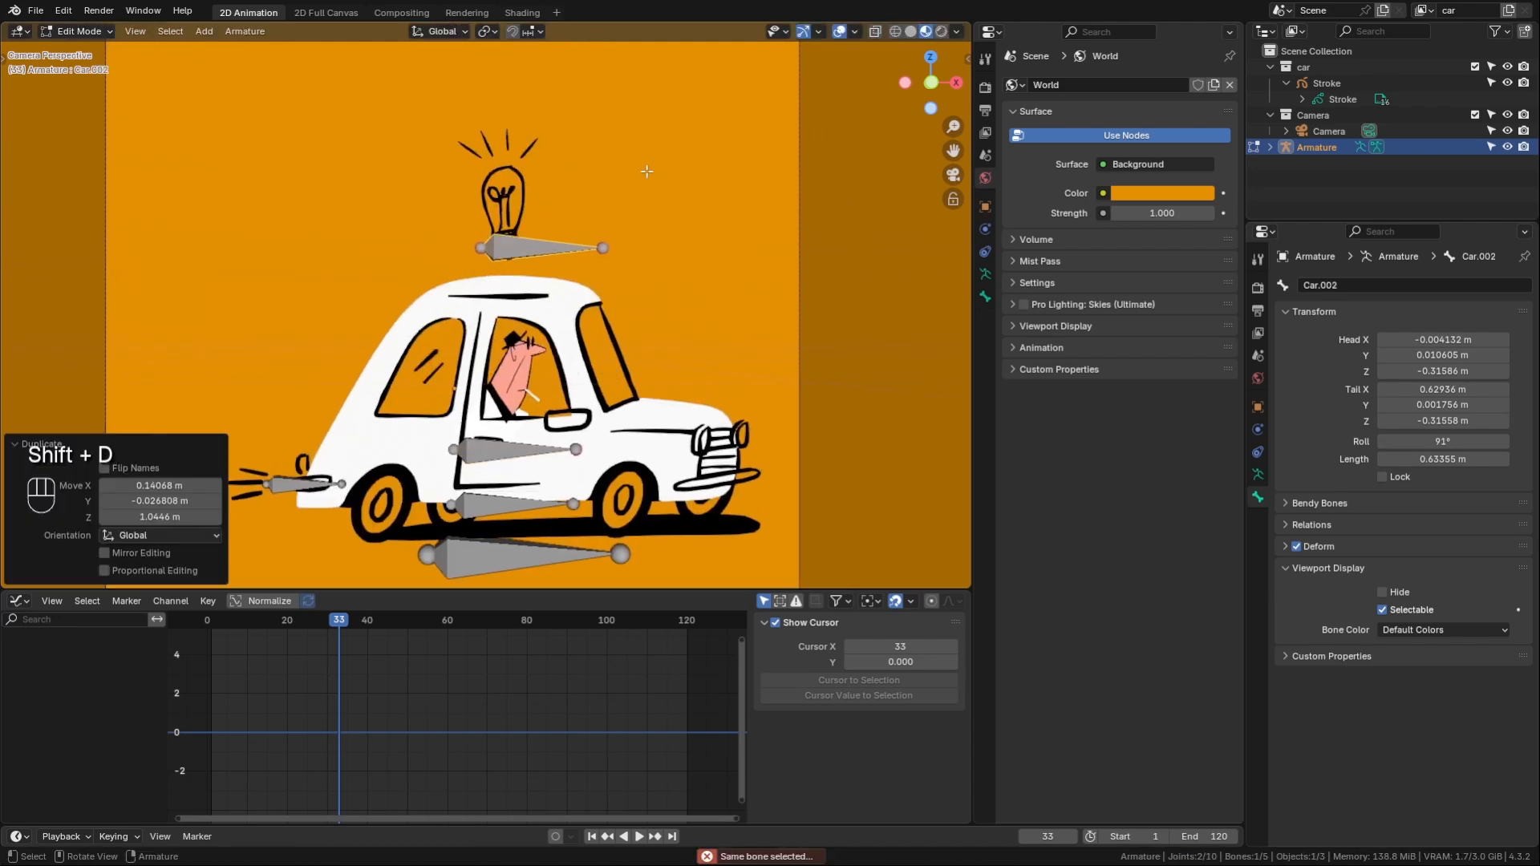
key(s)
click(614, 197)
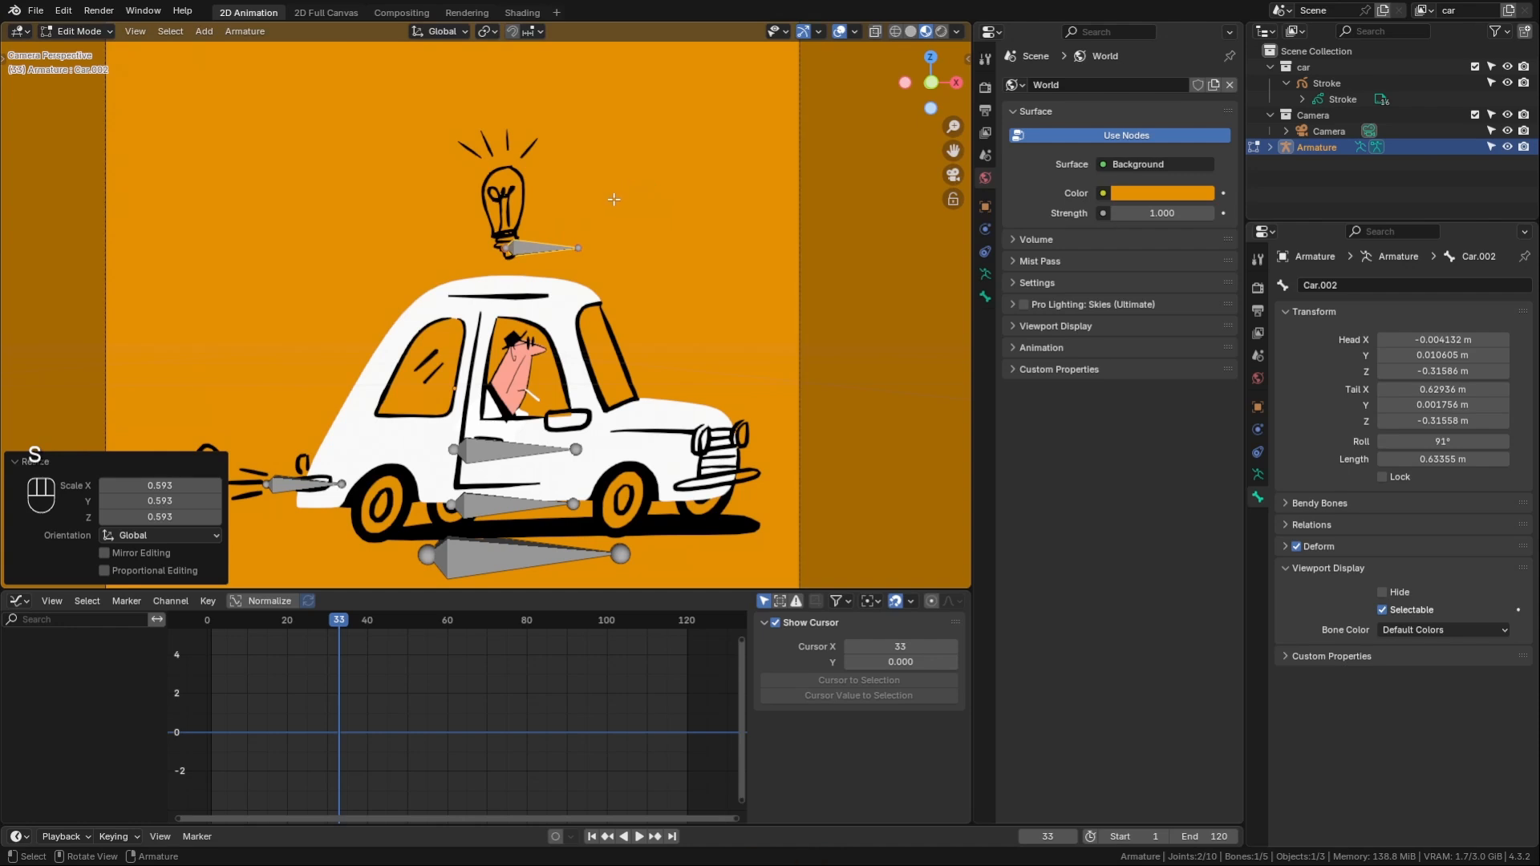
- Duplicate the bulb's base bone up to the light rays, about 0.52 m along global Z
key(shift+d)
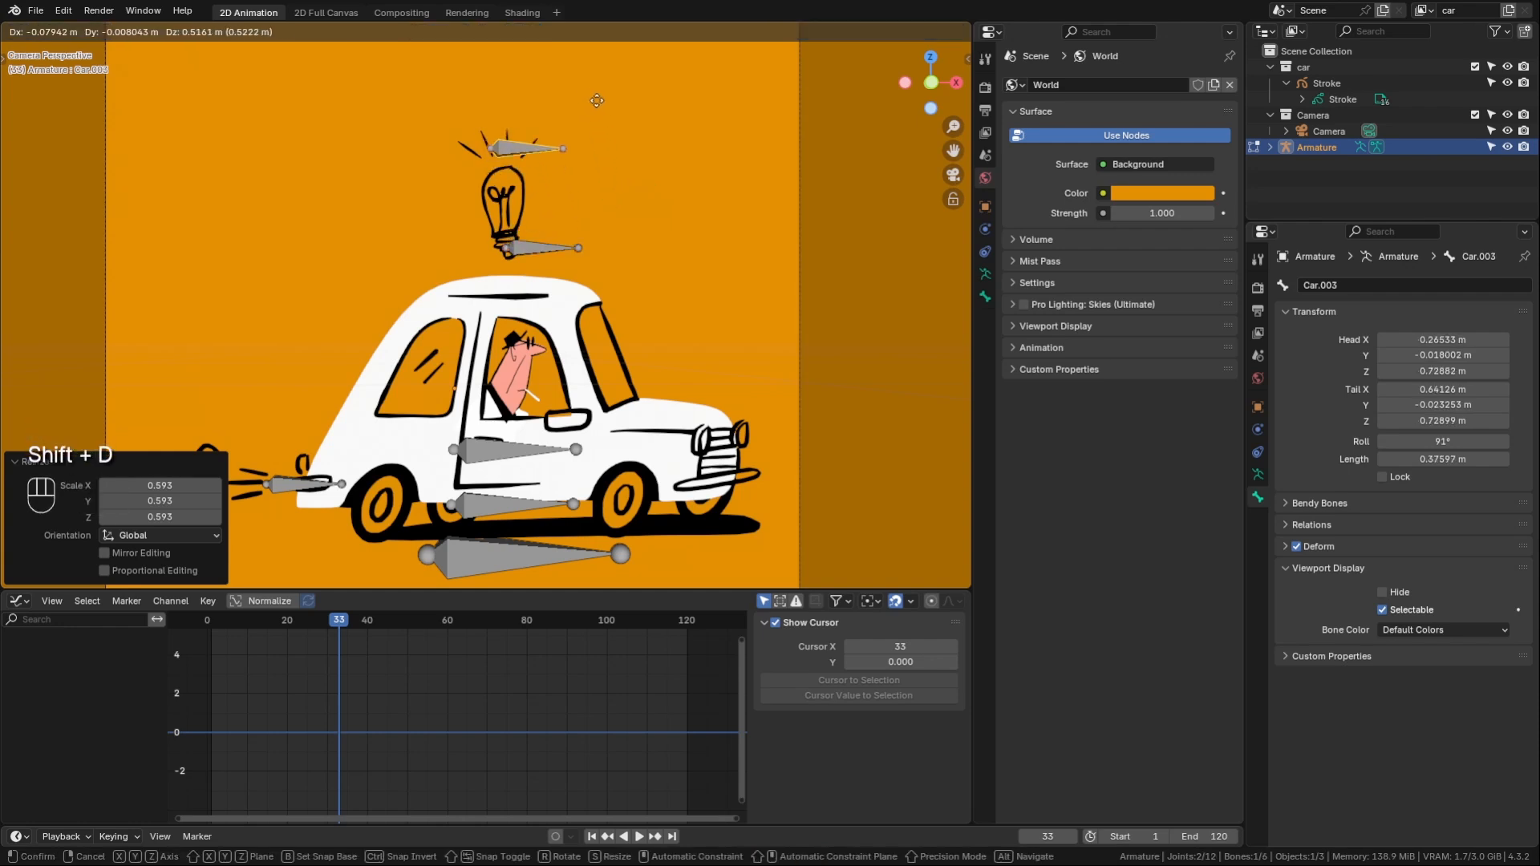
click(486, 160)
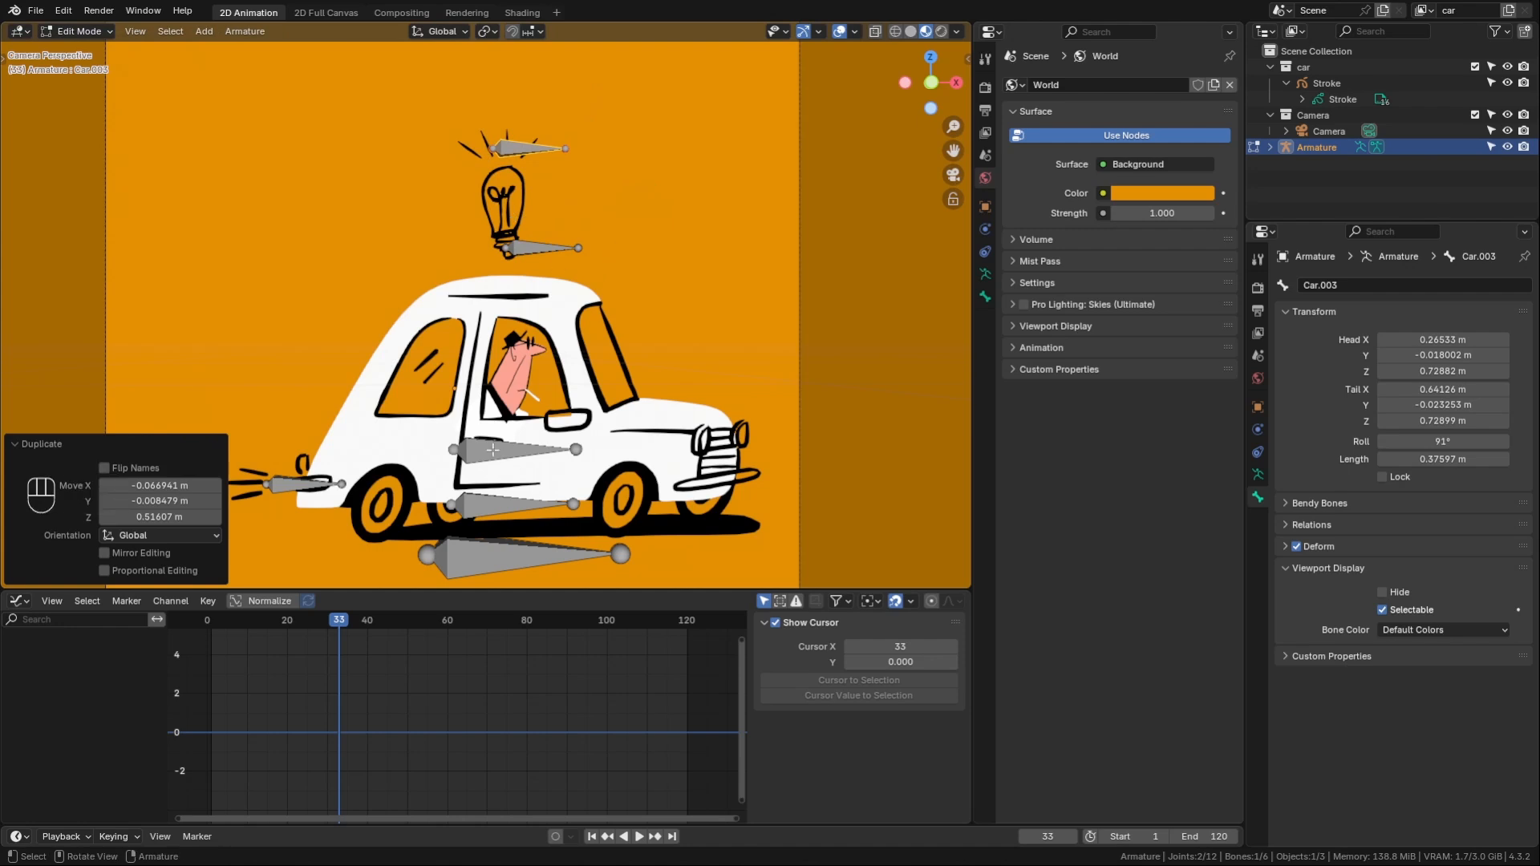
- Duplicate the Car bone to the driver in the front window and rotate the copy upright to follow the leaning body
shift+click(511, 468)
scroll(522, 441, up, 7)
shift+middle_drag(520, 438, 523, 497)
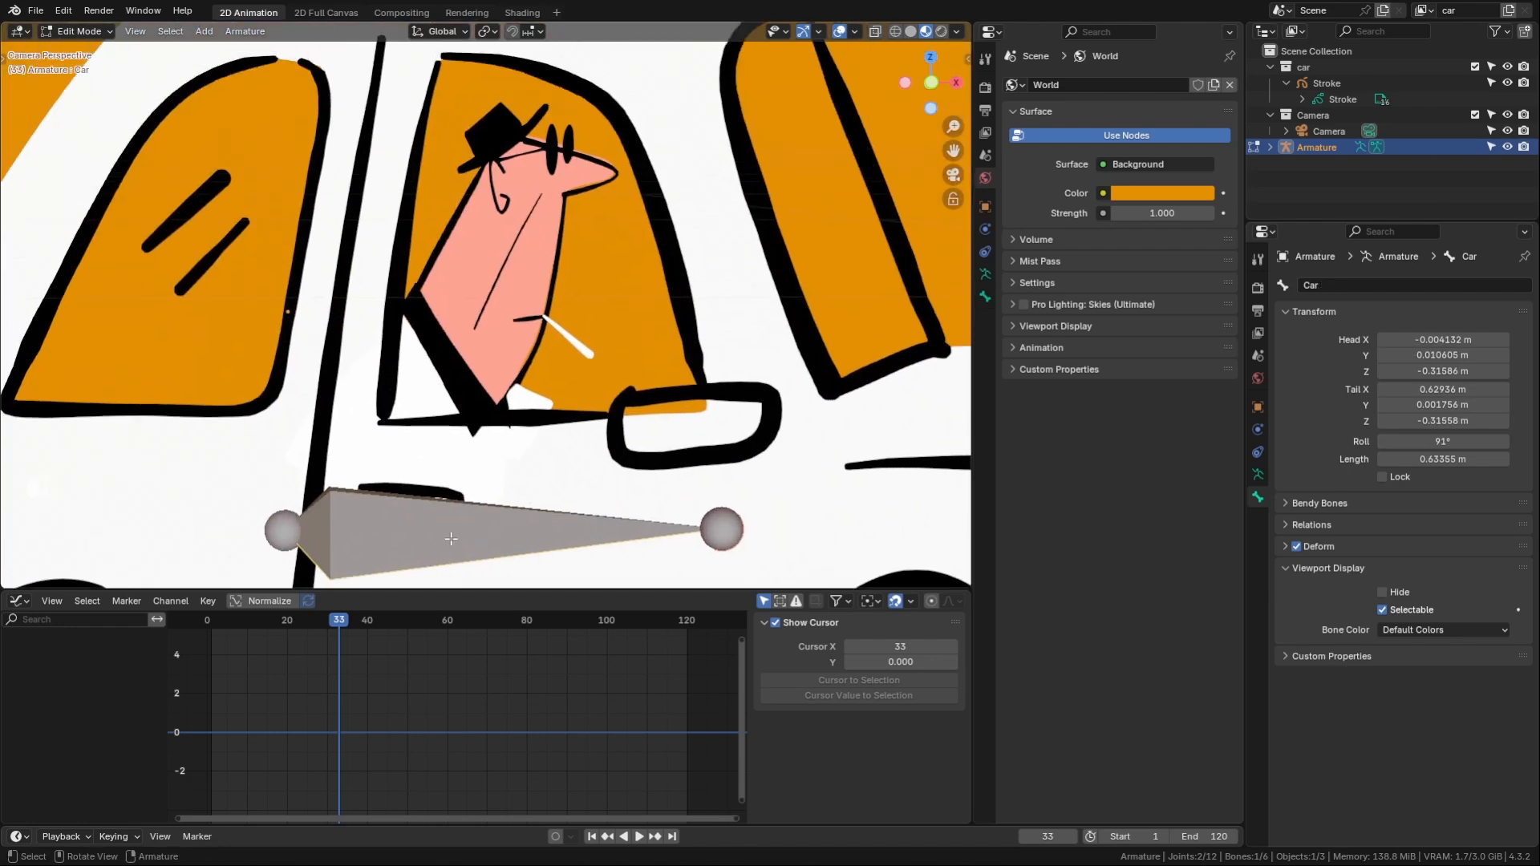
key(shift+d)
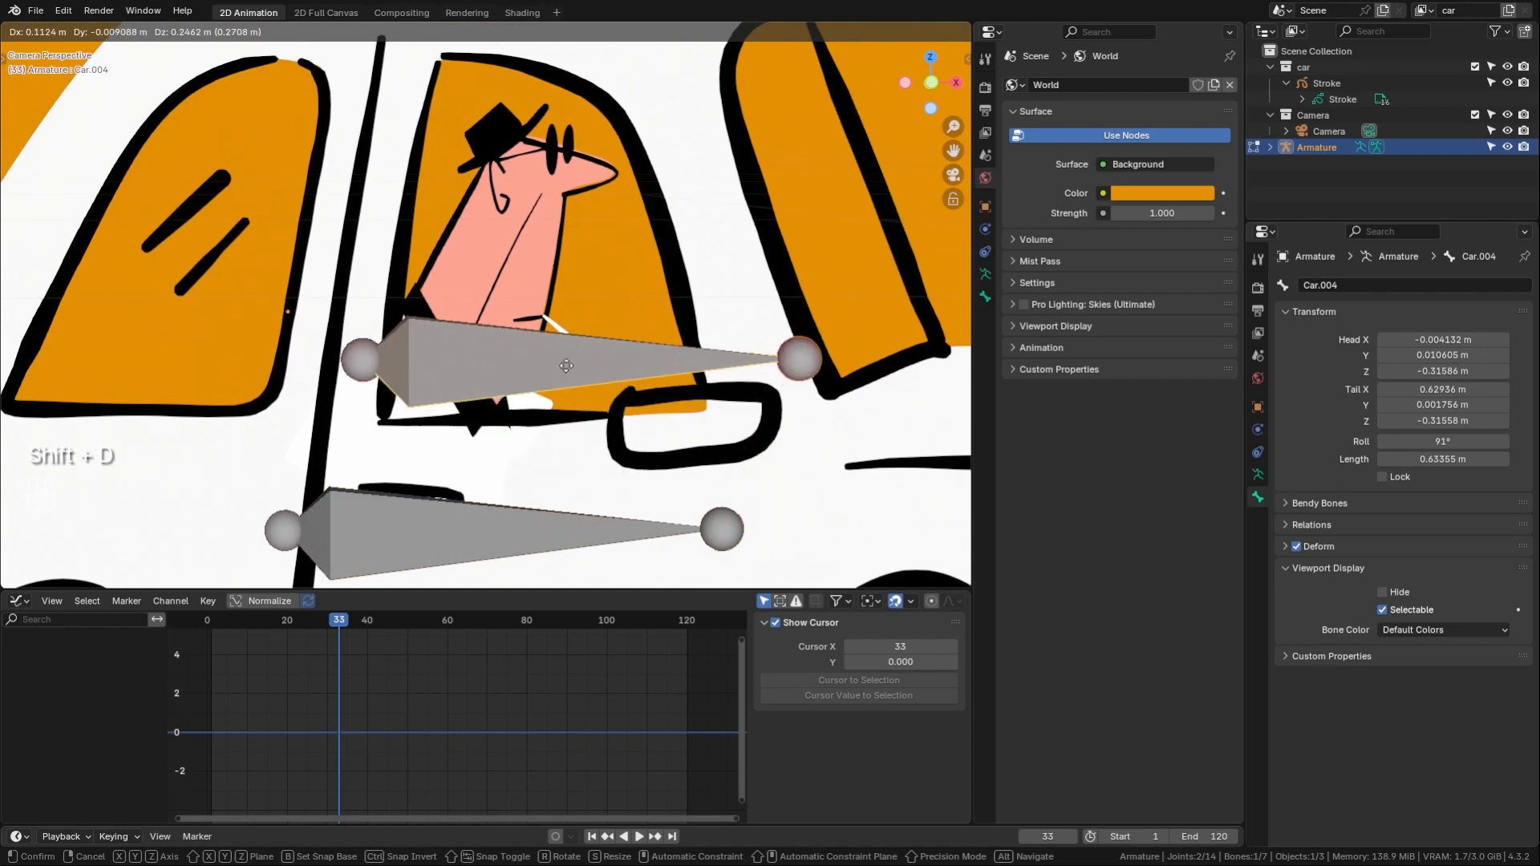
click(600, 372)
key(r)
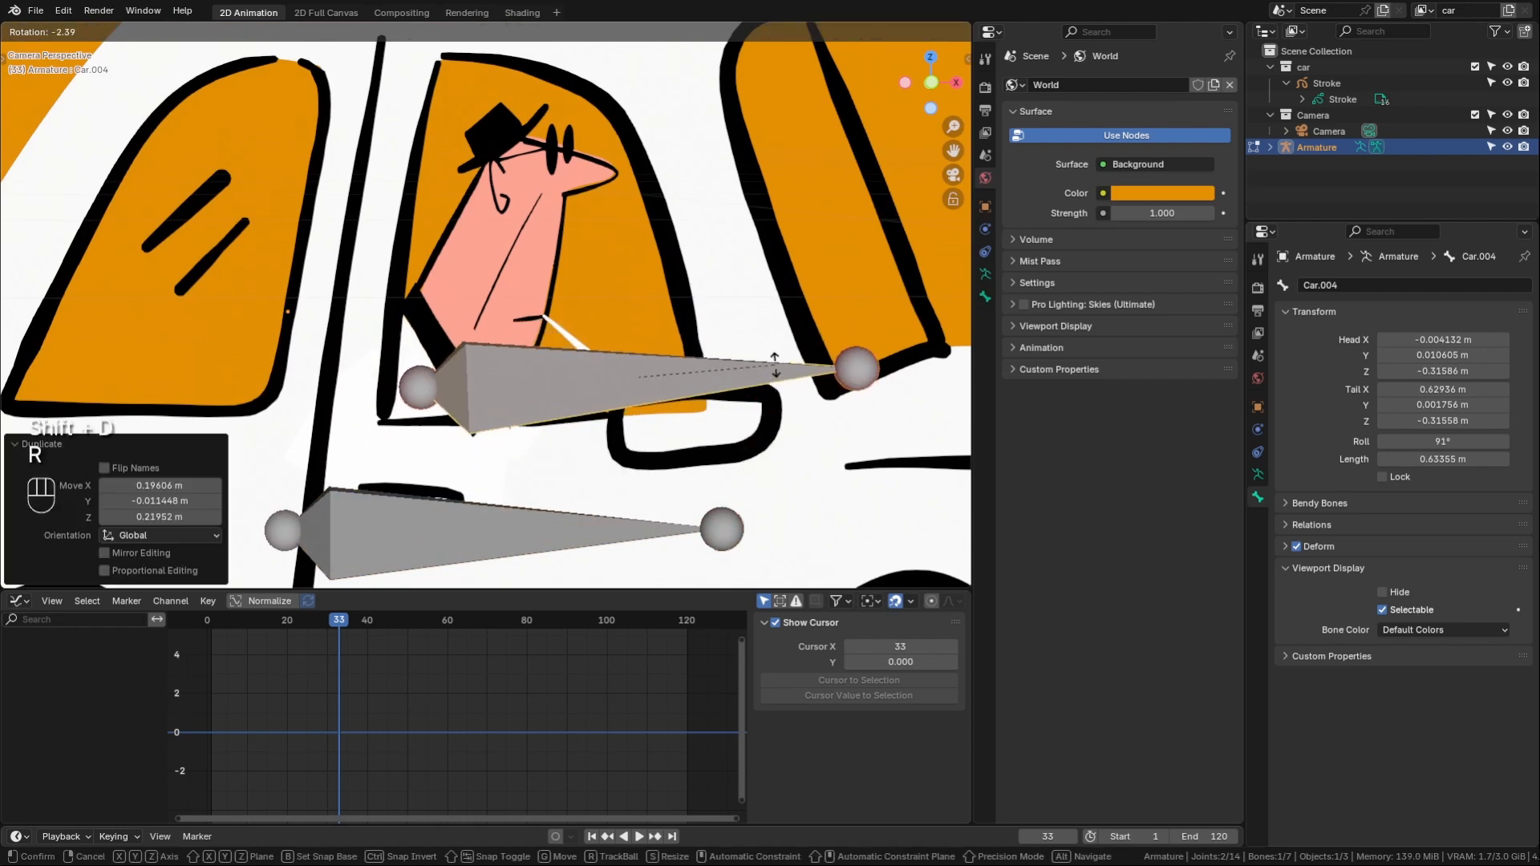
click(571, 167)
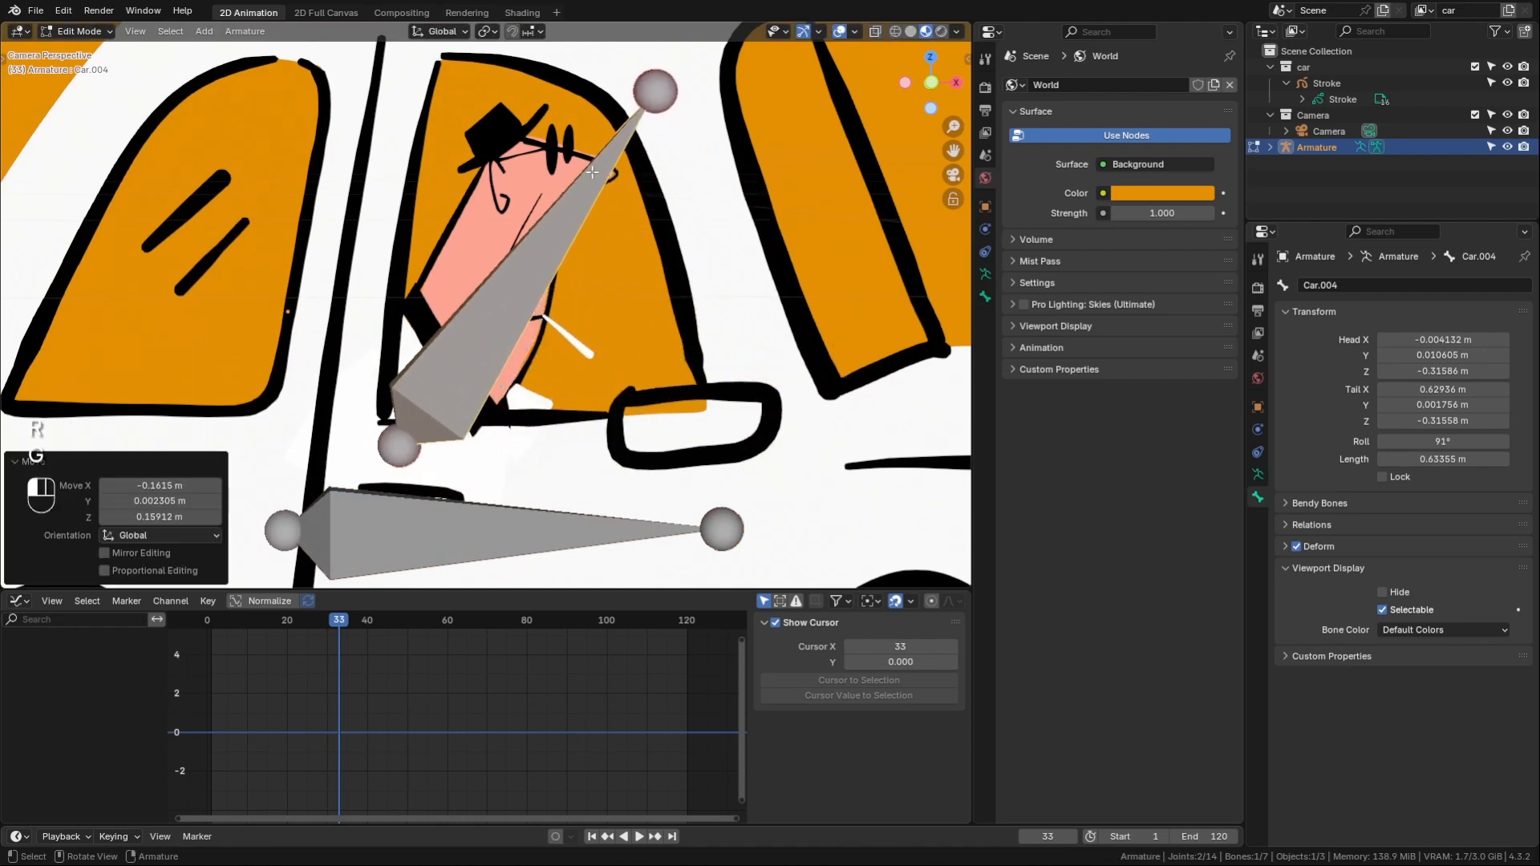
- Scale the driver's bone to about 0.51, then rotate and position it along the driver's back
key(s)
click(550, 205)
key(g)
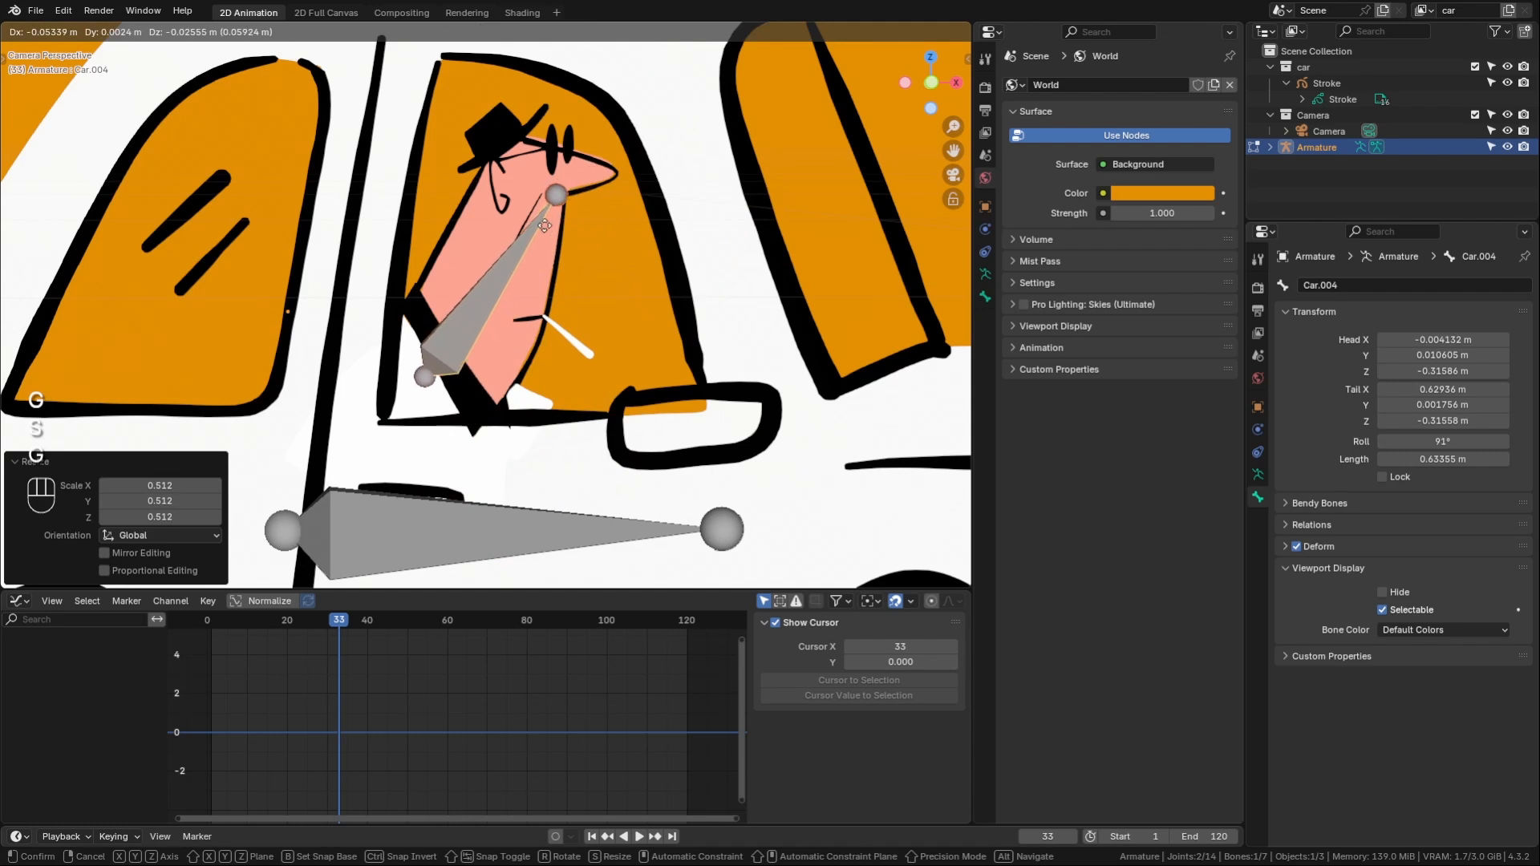
click(539, 238)
key(r)
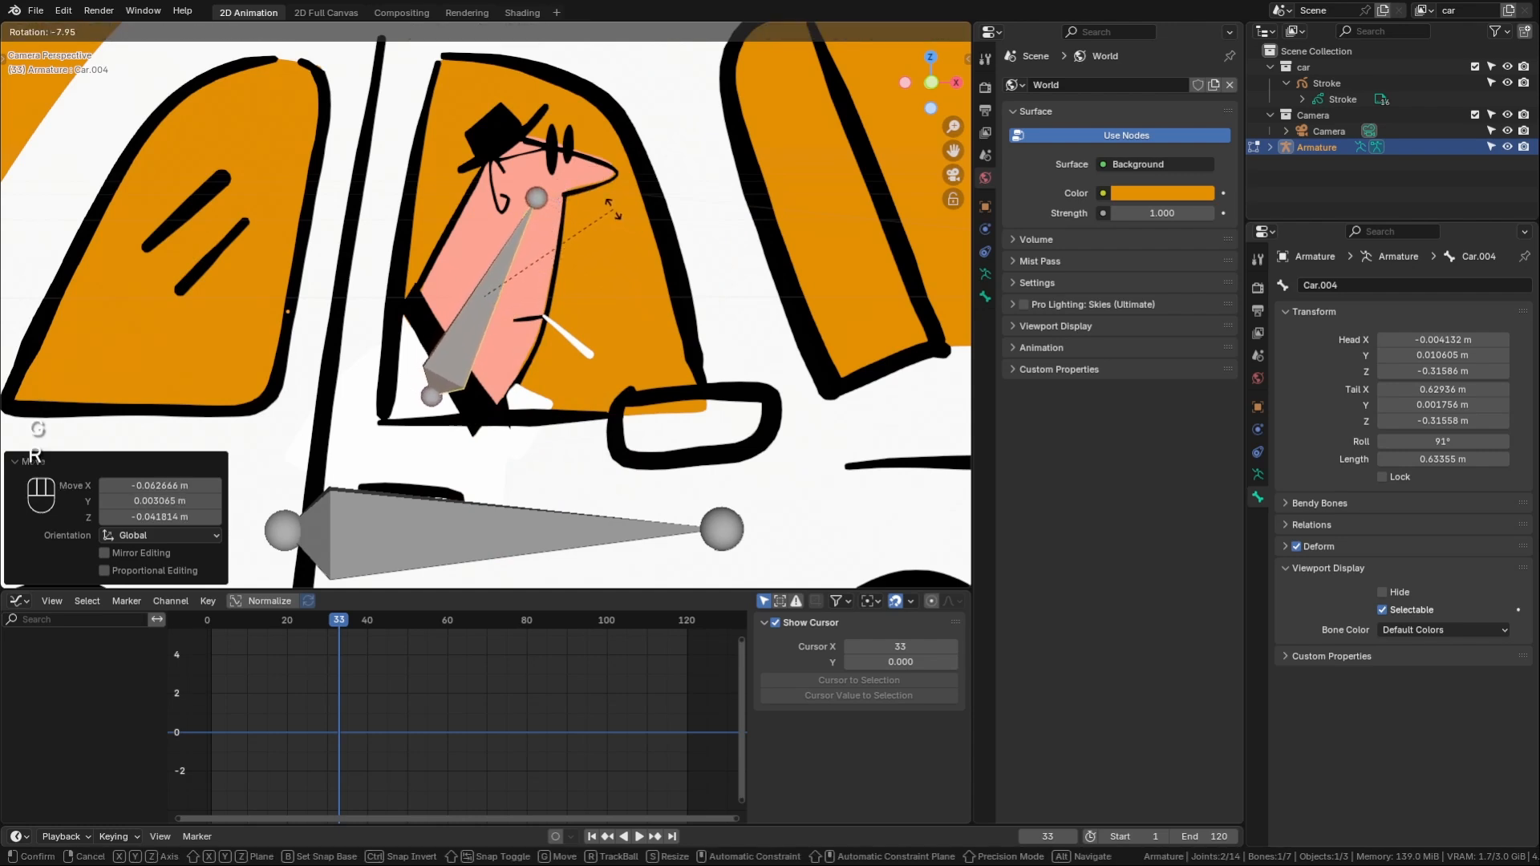
click(618, 222)
key(g)
click(589, 218)
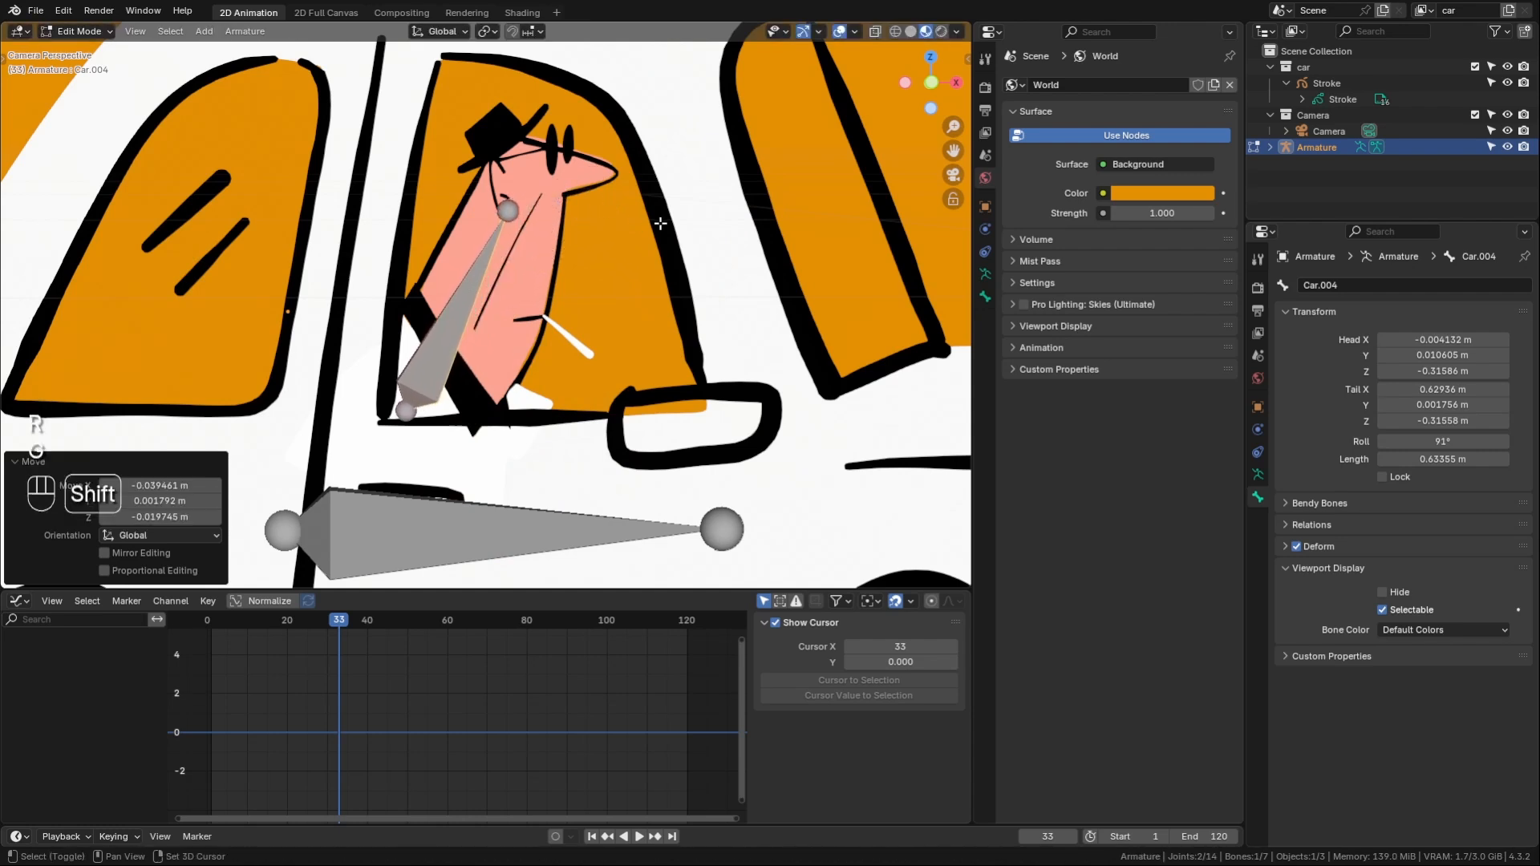
- Duplicate the driver's body bone up to the hat and rotate the copy about 21° clockwise
key(shift+d)
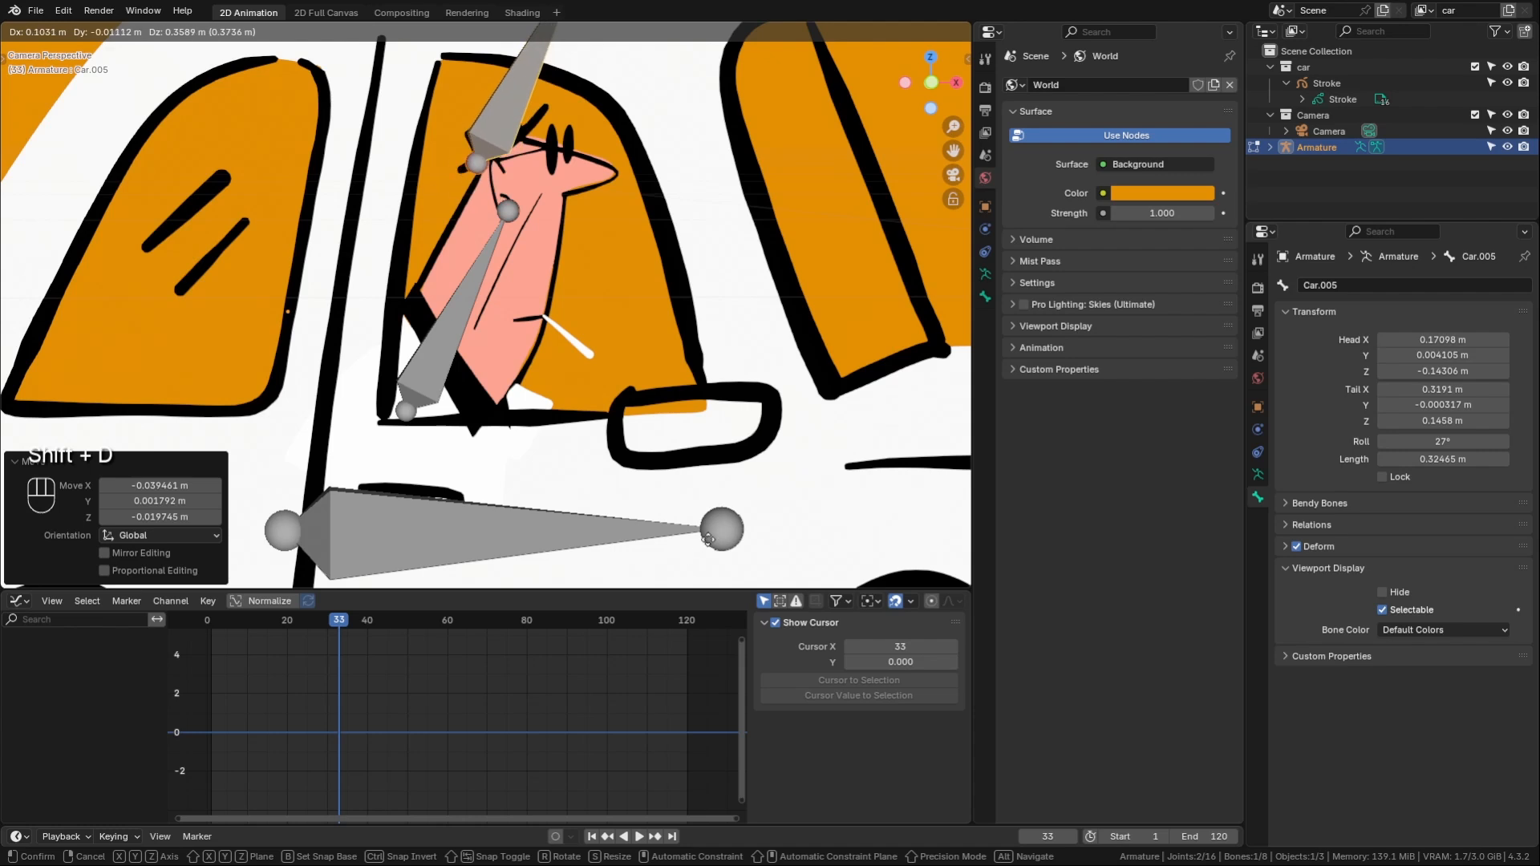
click(704, 539)
shift+middle_drag(688, 233, 680, 388)
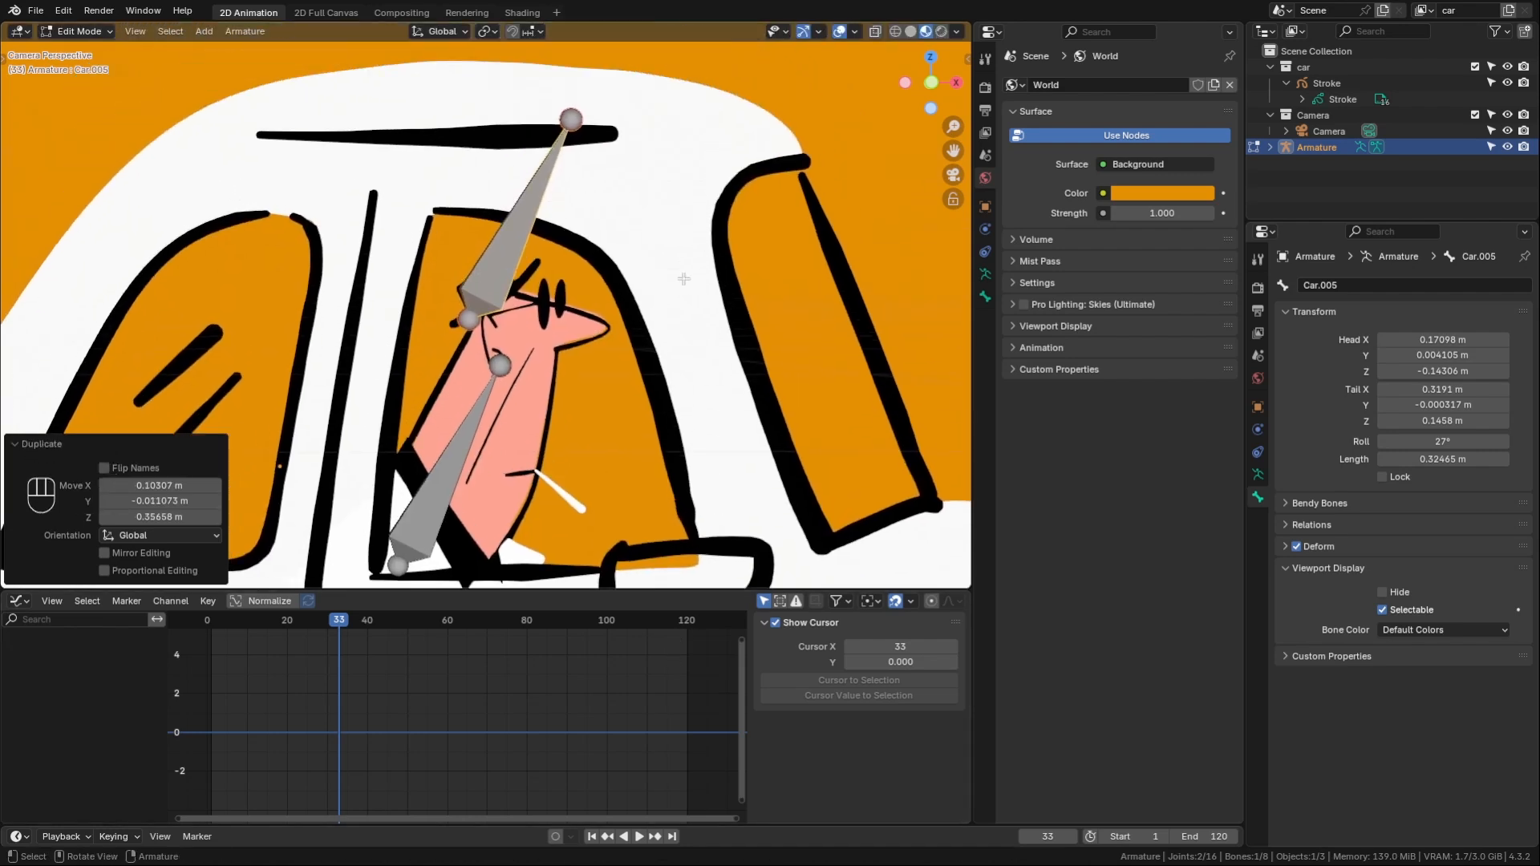
key(r)
click(728, 401)
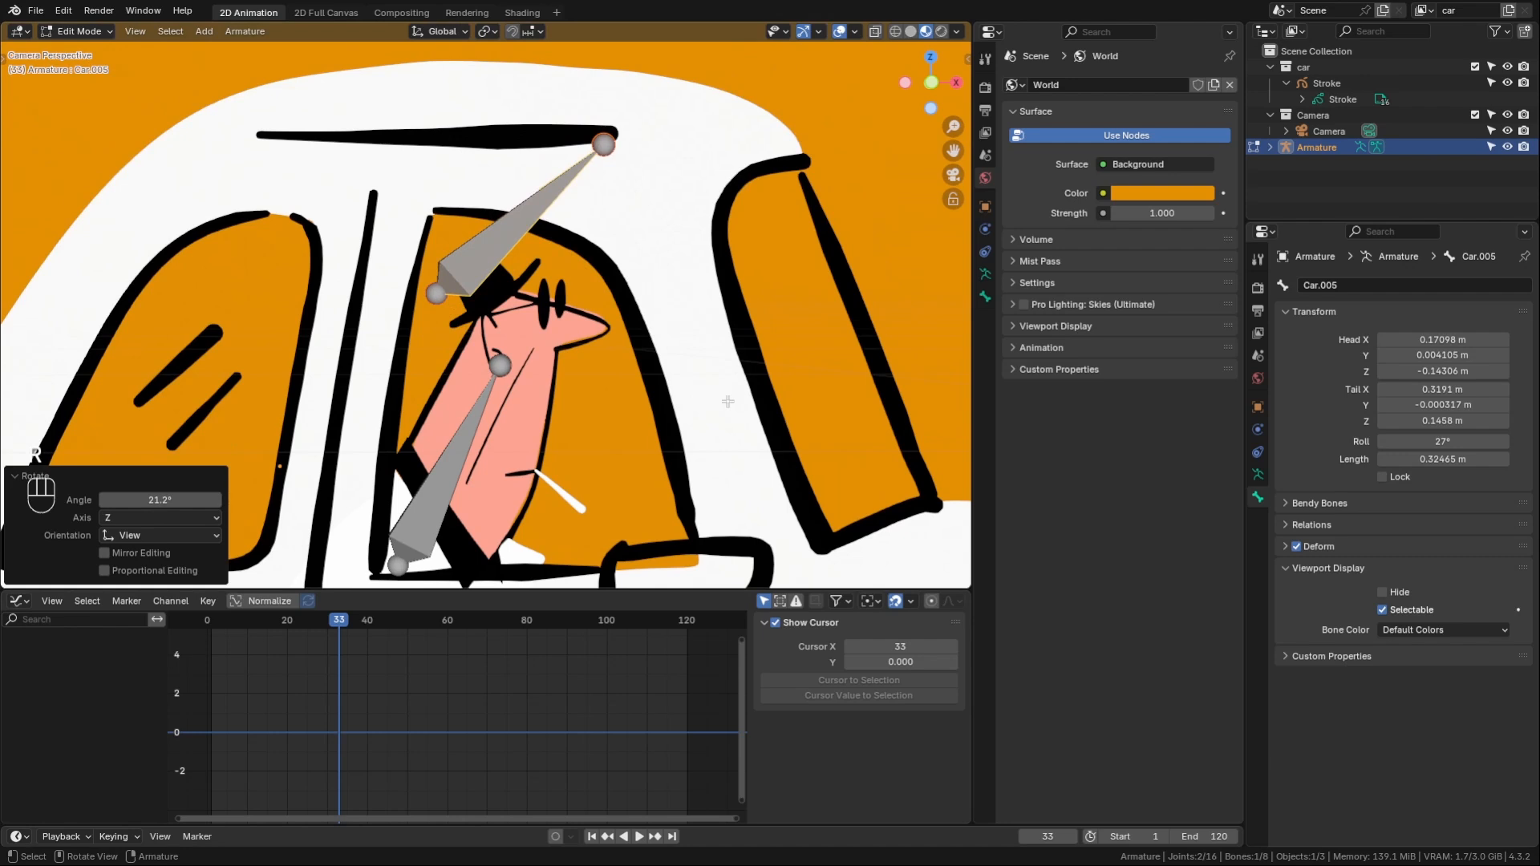
key(g)
click(734, 436)
- Scale the hat bone down to the hat's size, rotate it about 5° more and align it with the brim
key(s)
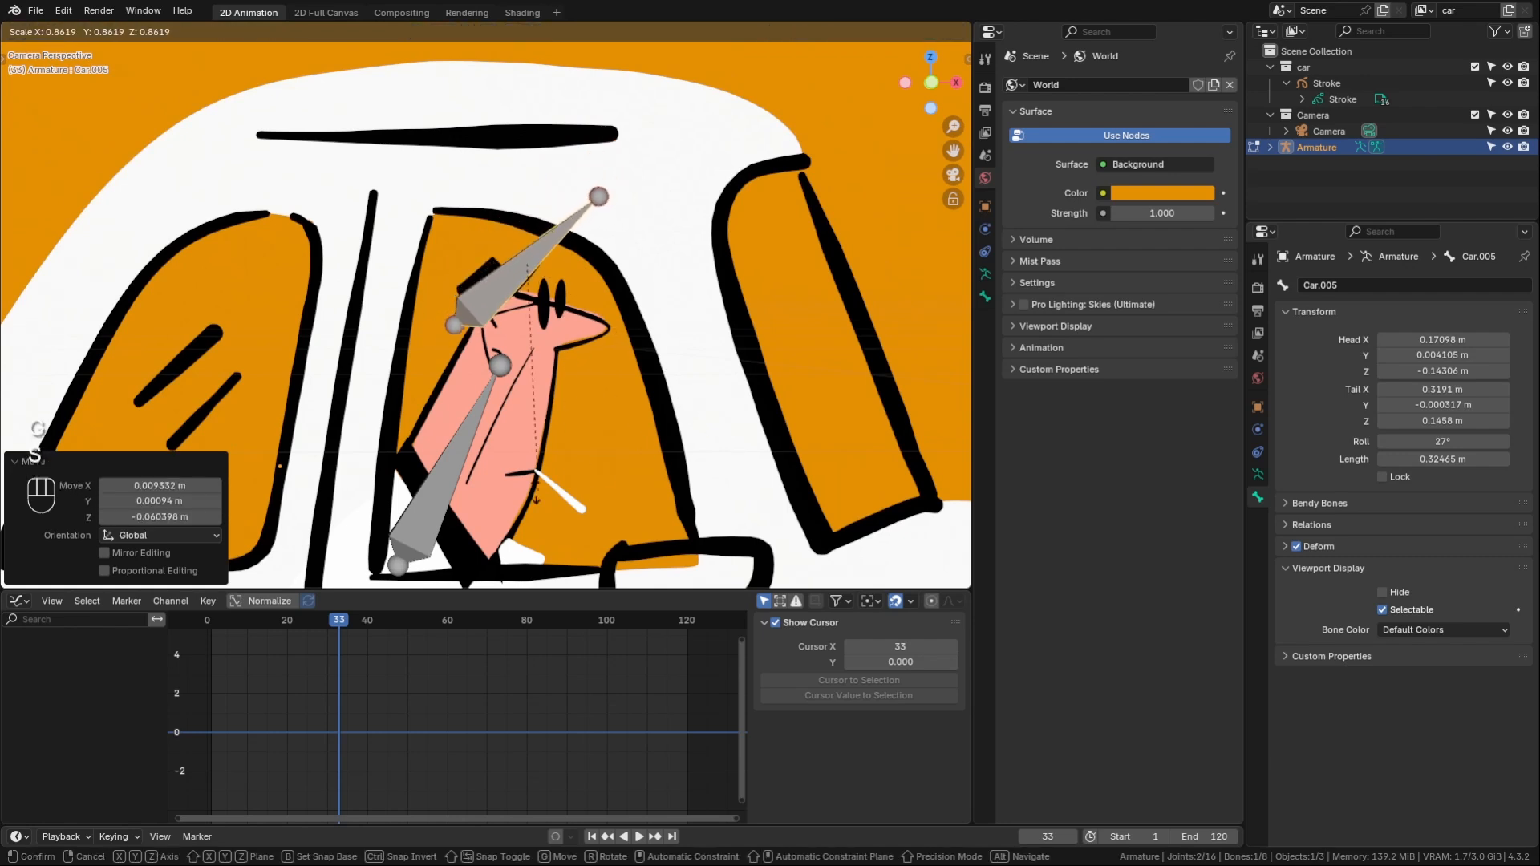
click(520, 419)
key(g)
click(487, 397)
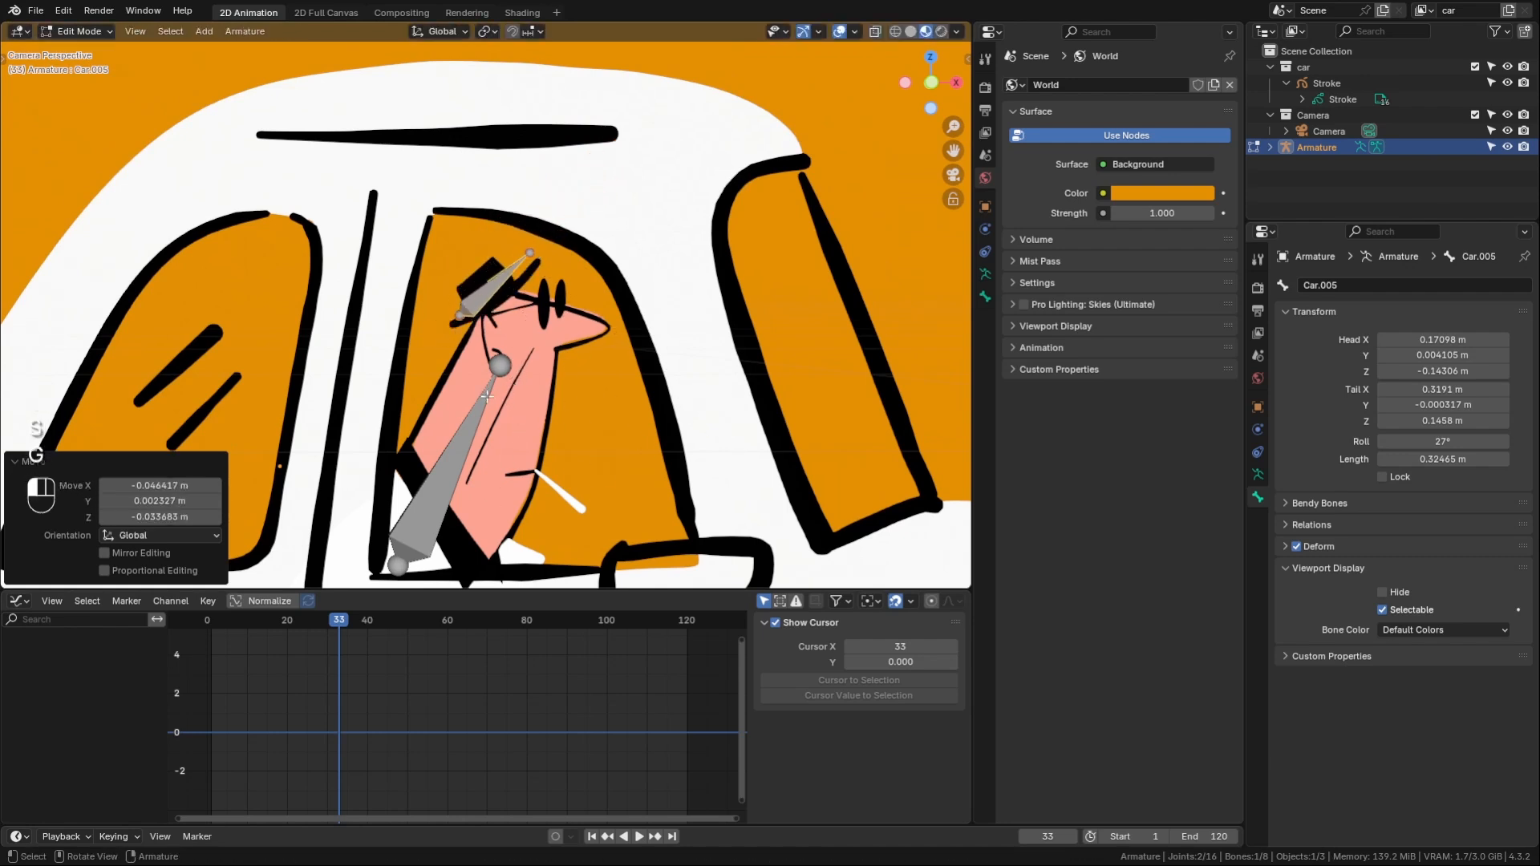
key(r)
click(651, 314)
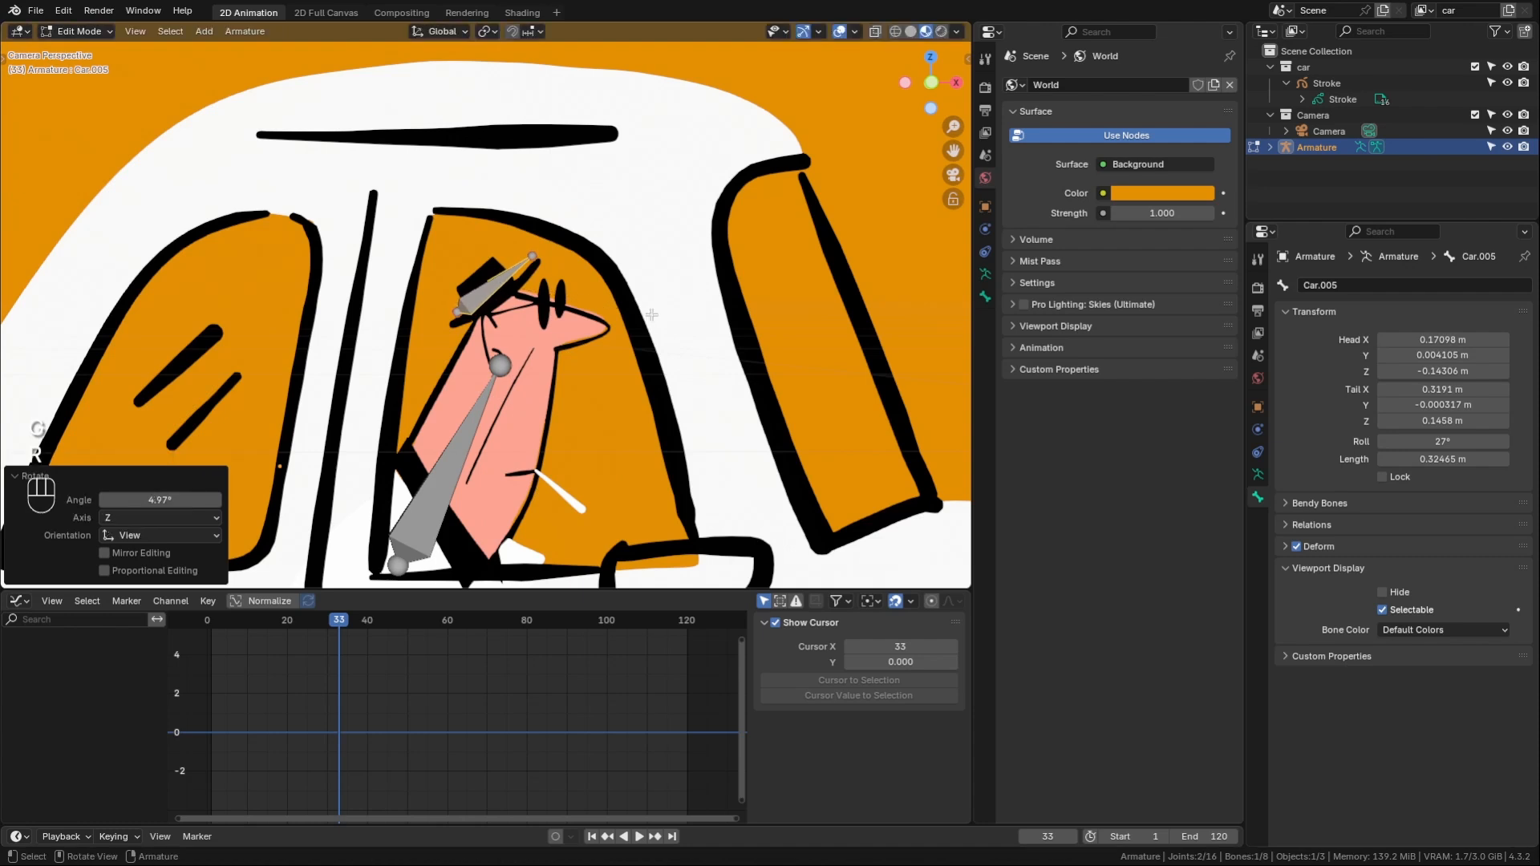
key(g)
click(648, 328)
- Duplicate the hat bone to the driver's cigarette and rotate the copy about 69° to point down along it
key(shift+d)
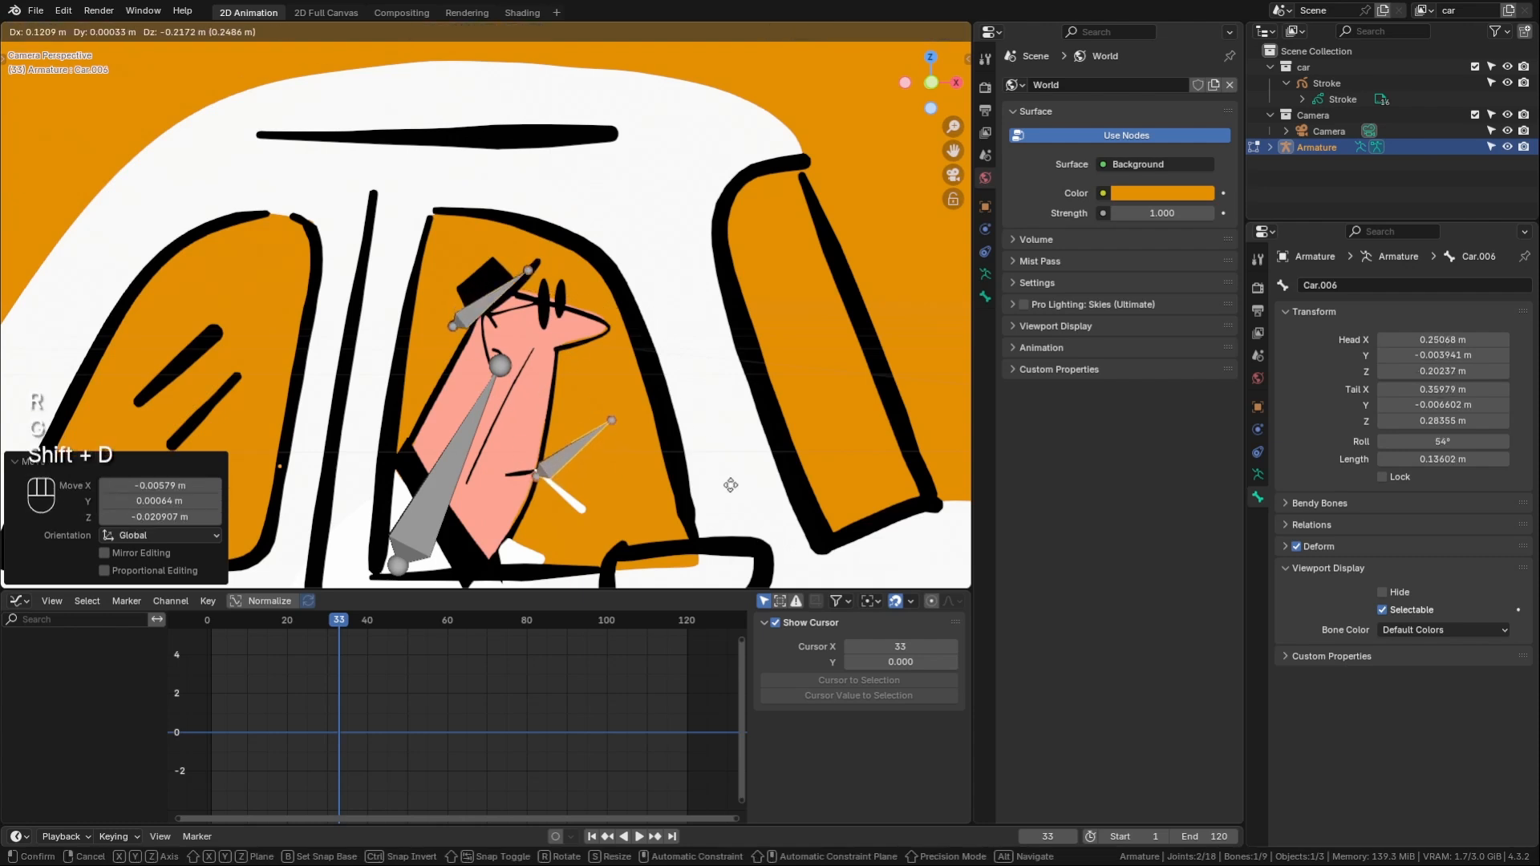
click(738, 492)
key(r)
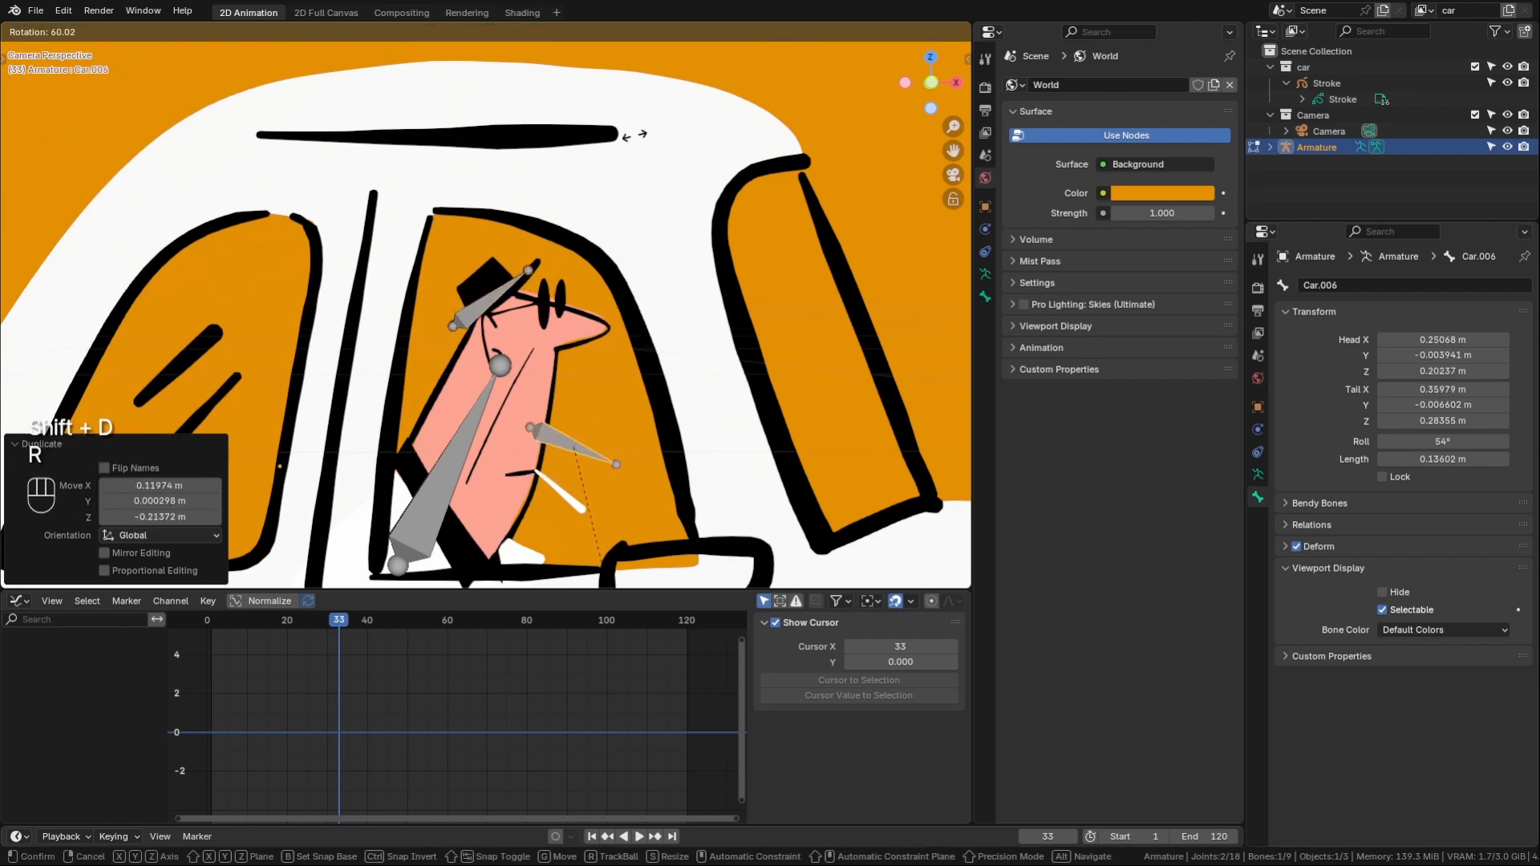
click(597, 173)
key(g)
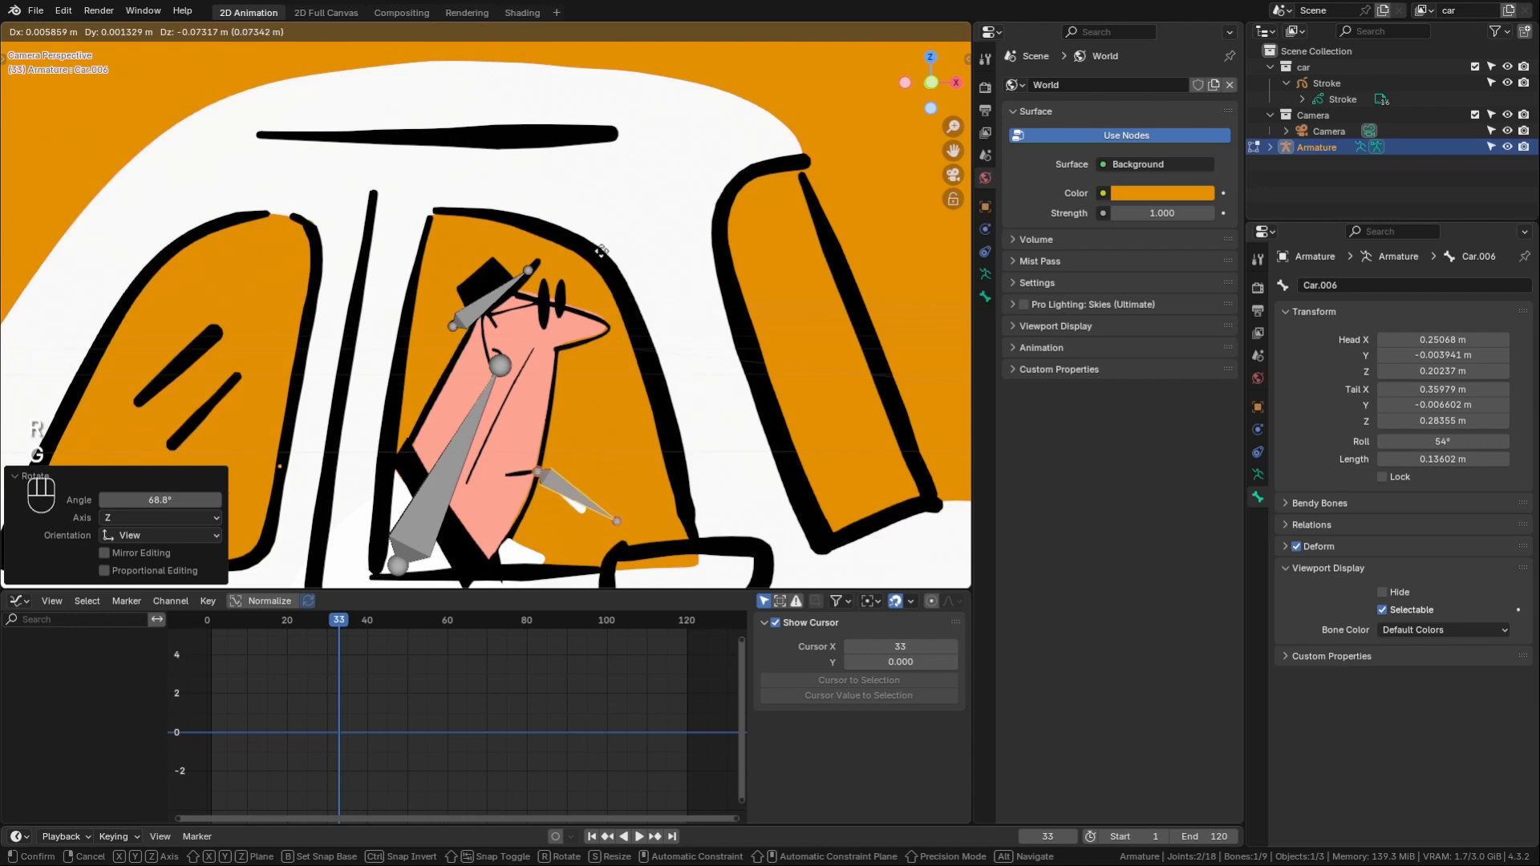
click(601, 254)
- Scale the cigarette bone to about 0.78 and adjust its angle and position to match the cigarette
key(r)
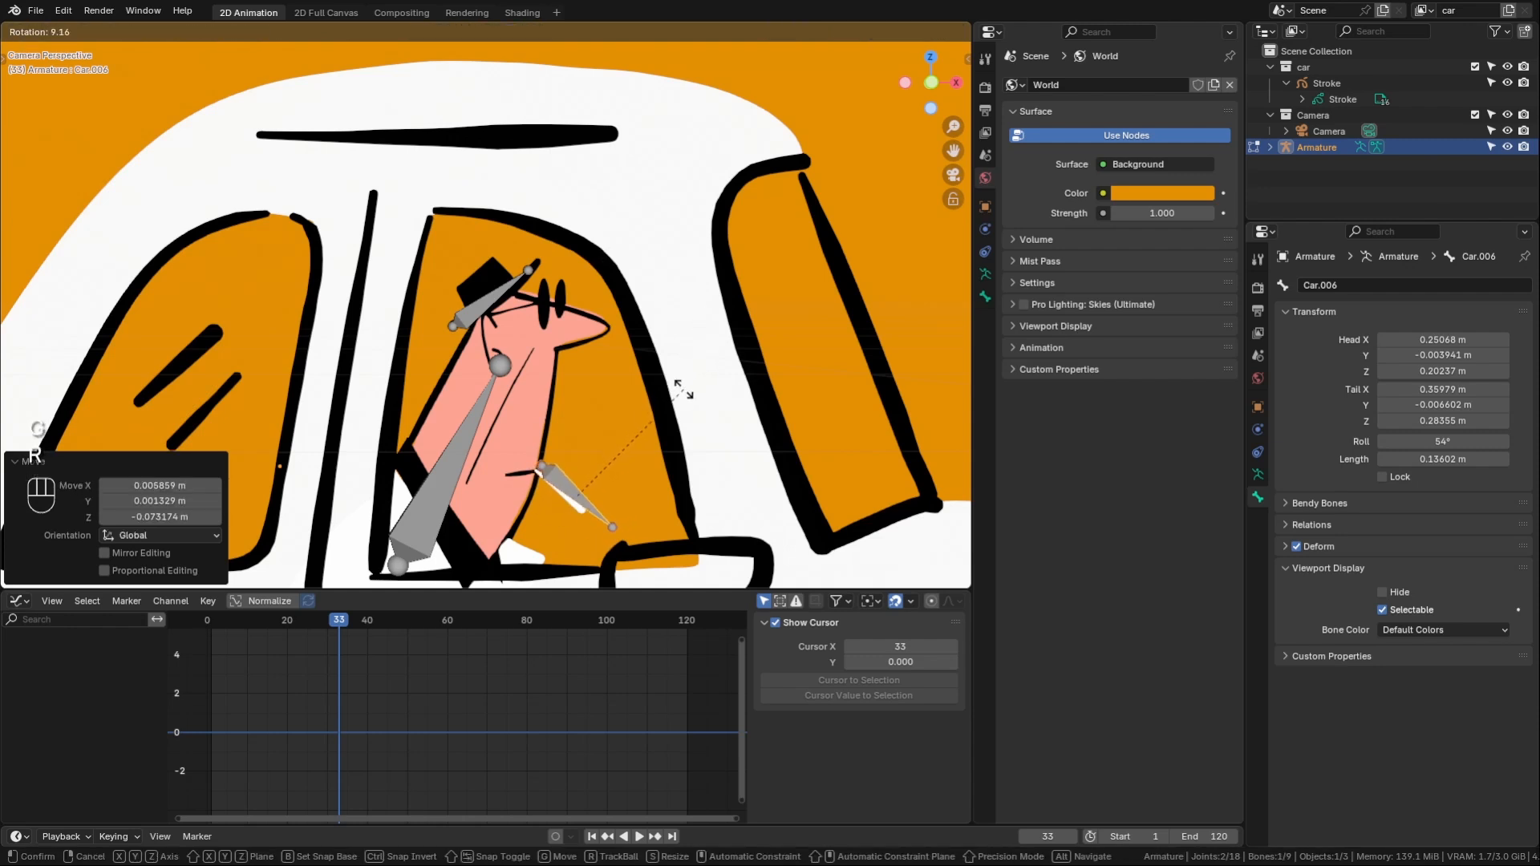
click(682, 390)
key(g)
click(676, 397)
key(s)
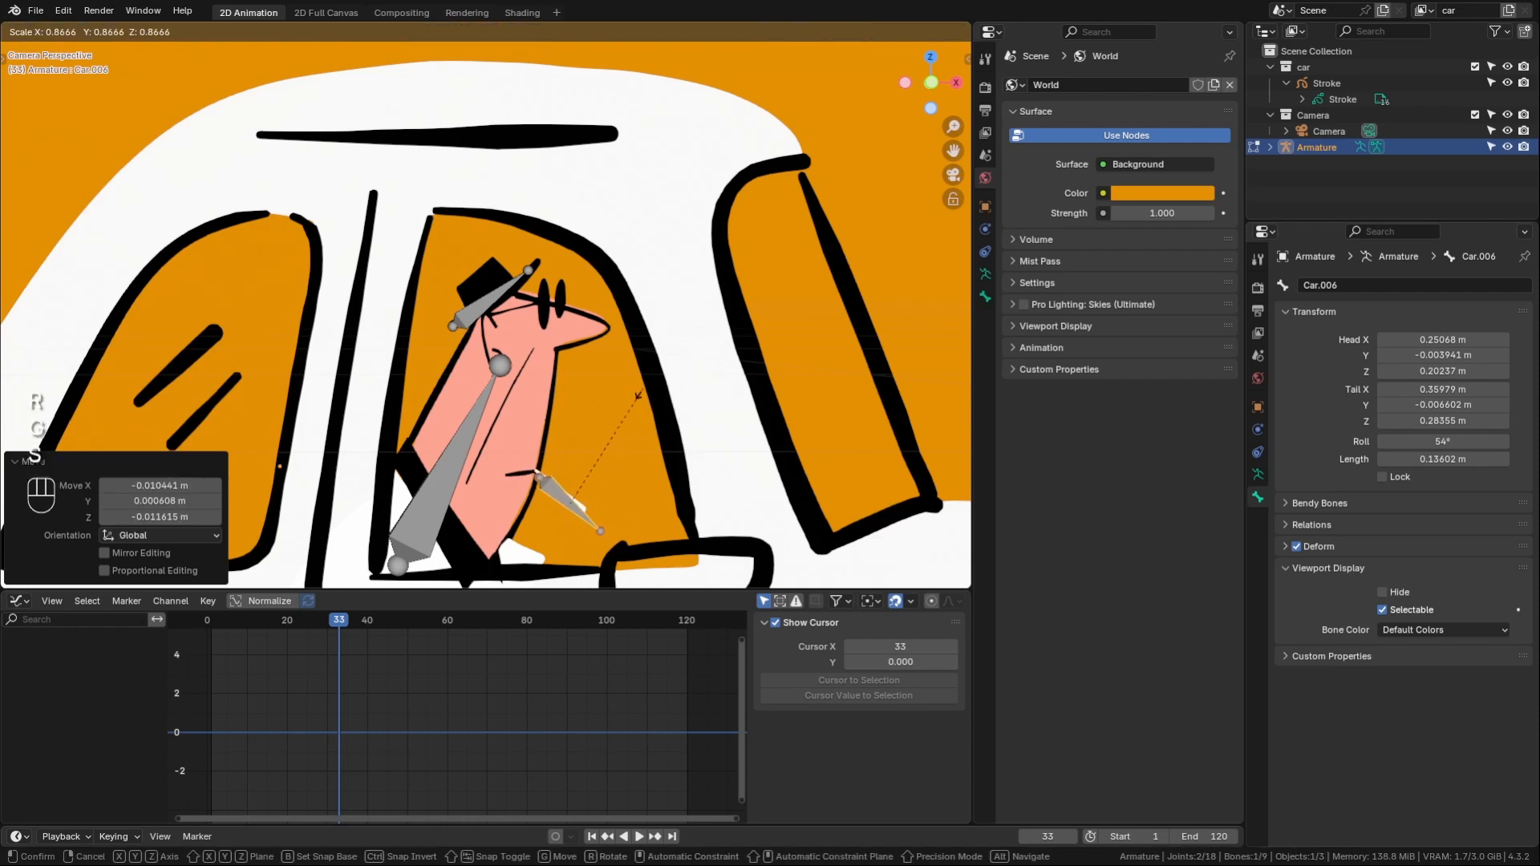
click(603, 389)
key(g)
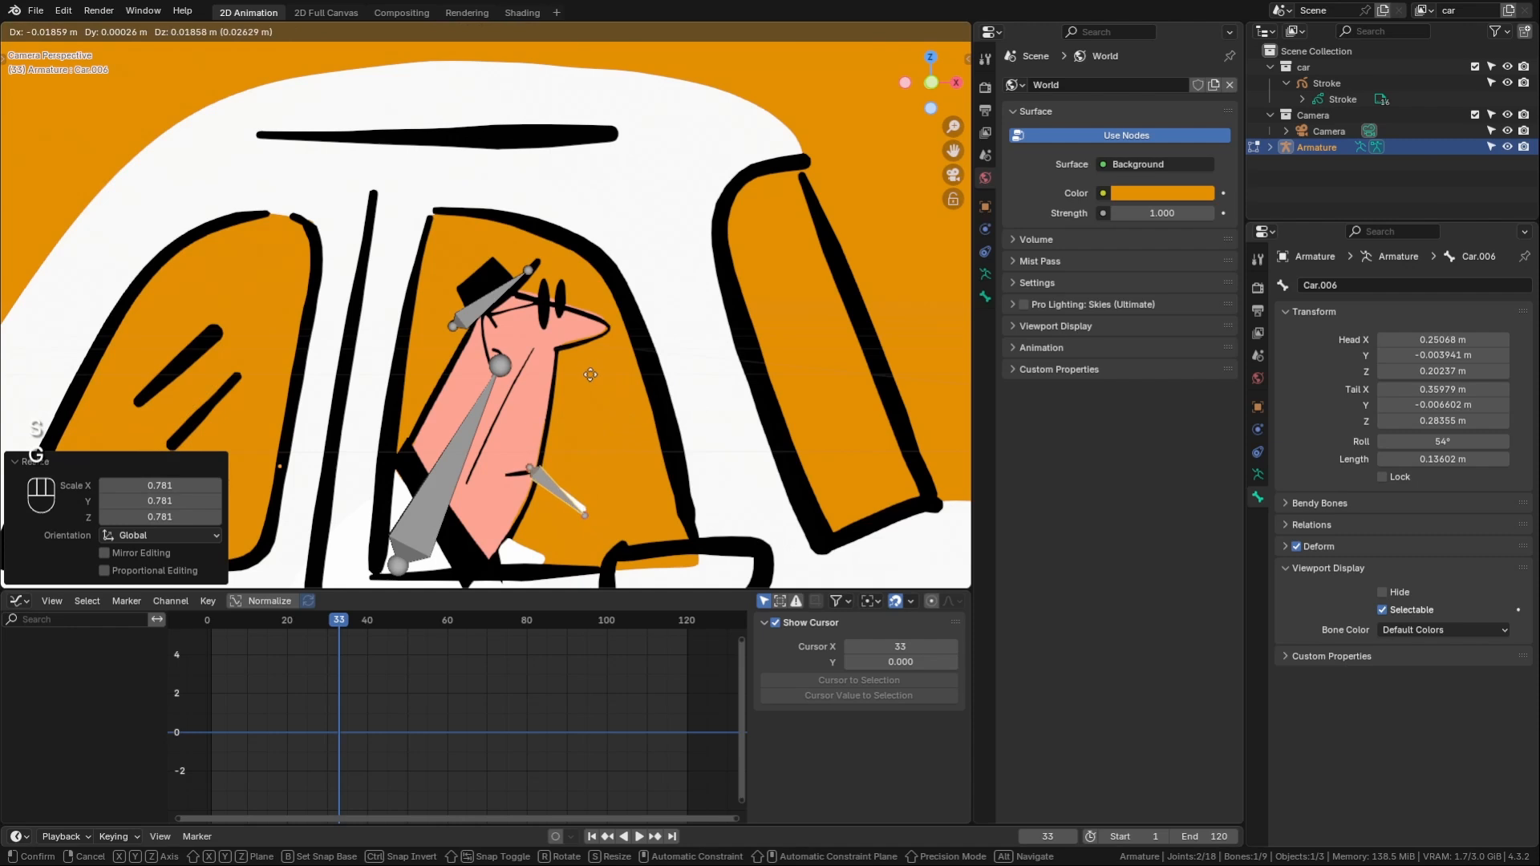
click(594, 372)
key(r)
click(619, 358)
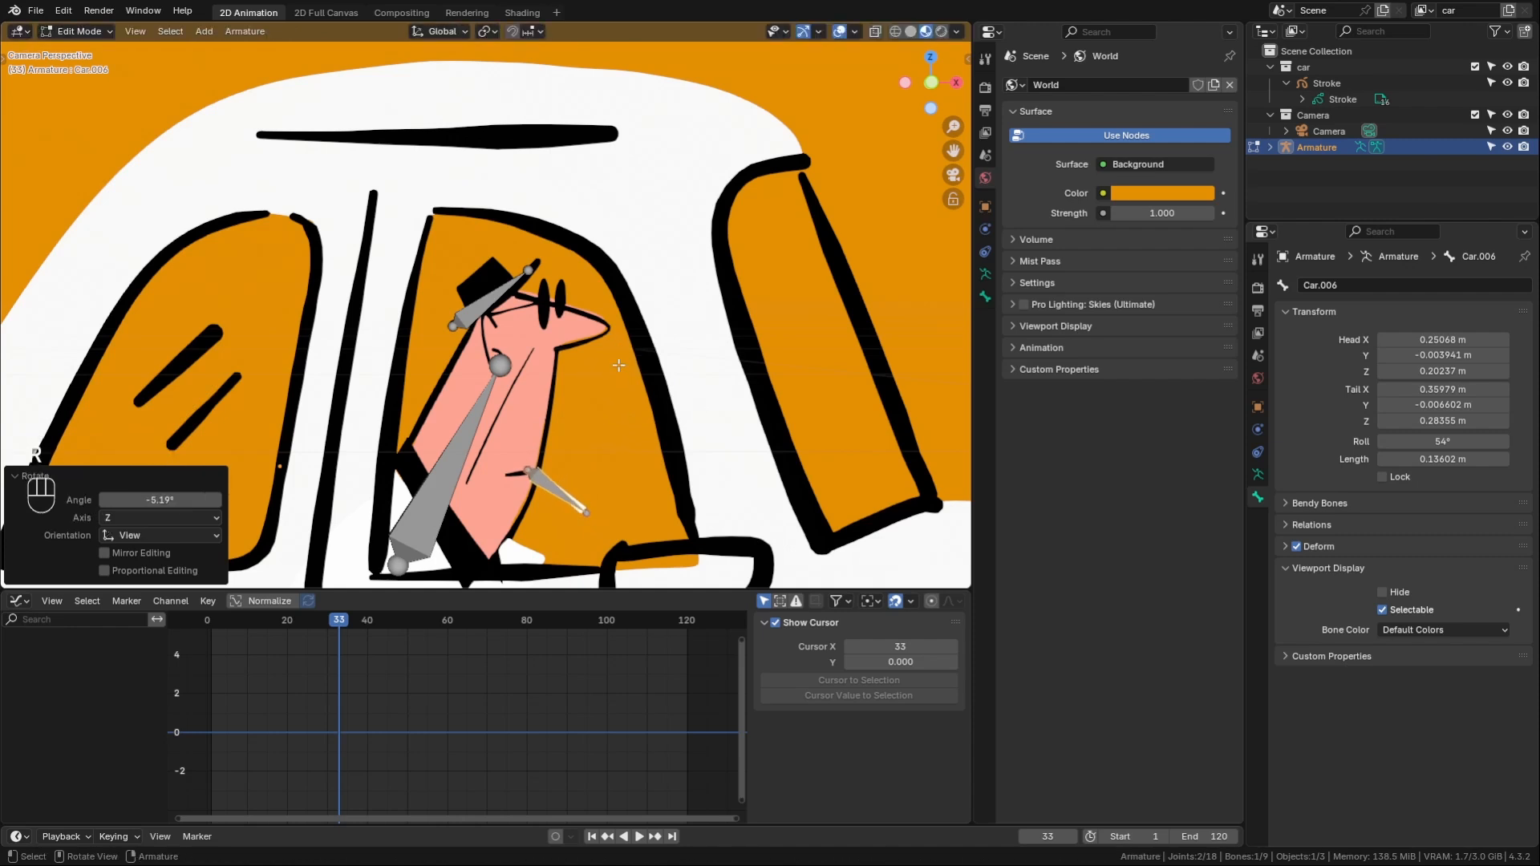
- Rename the bone along the driver's back as Driver
shift+middle_drag(562, 371, 684, 182)
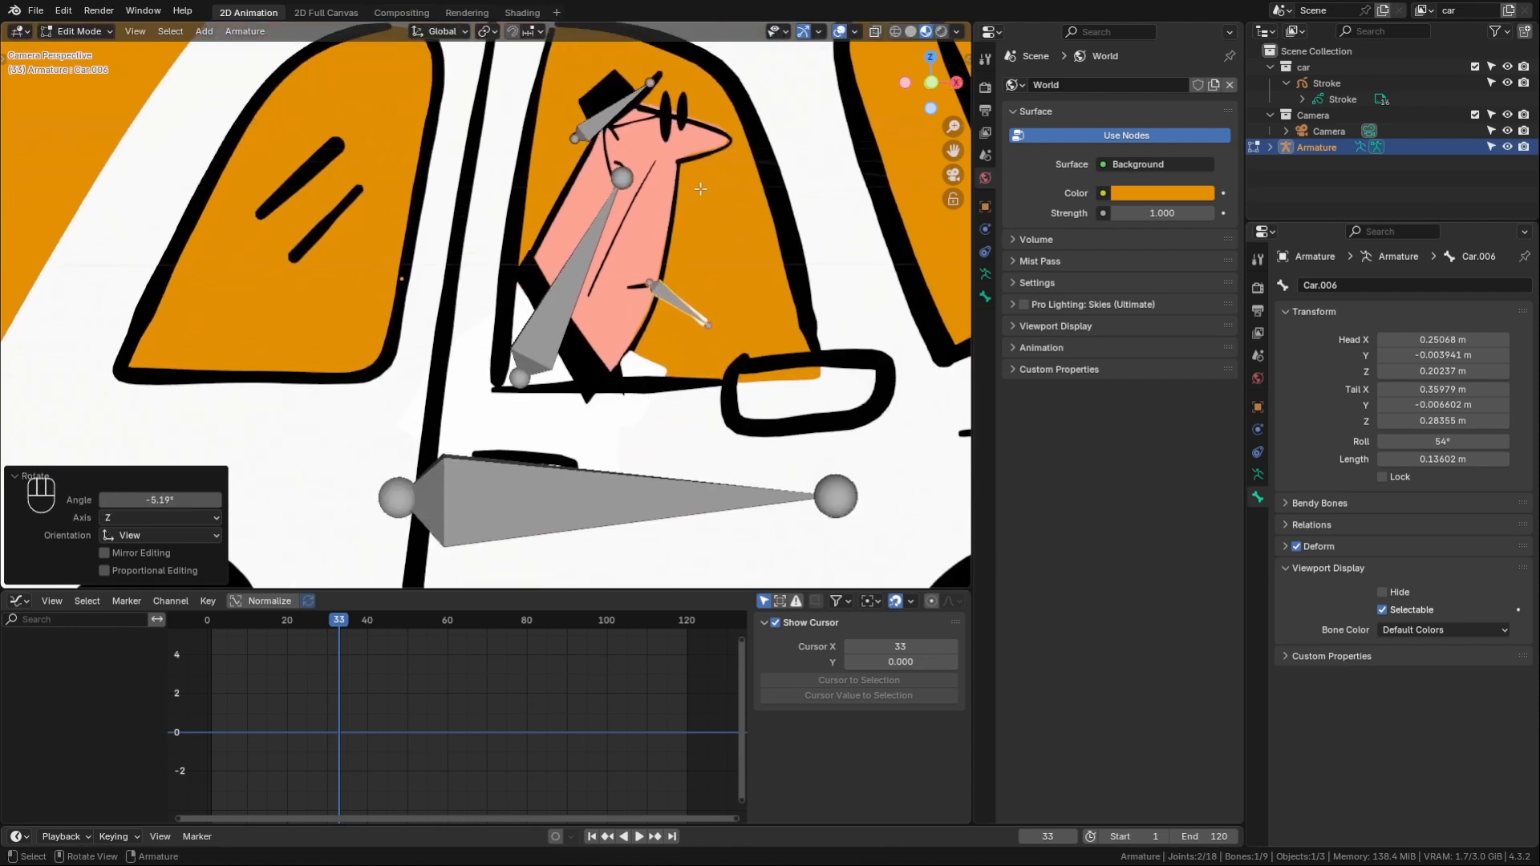
scroll(696, 187, down, 6)
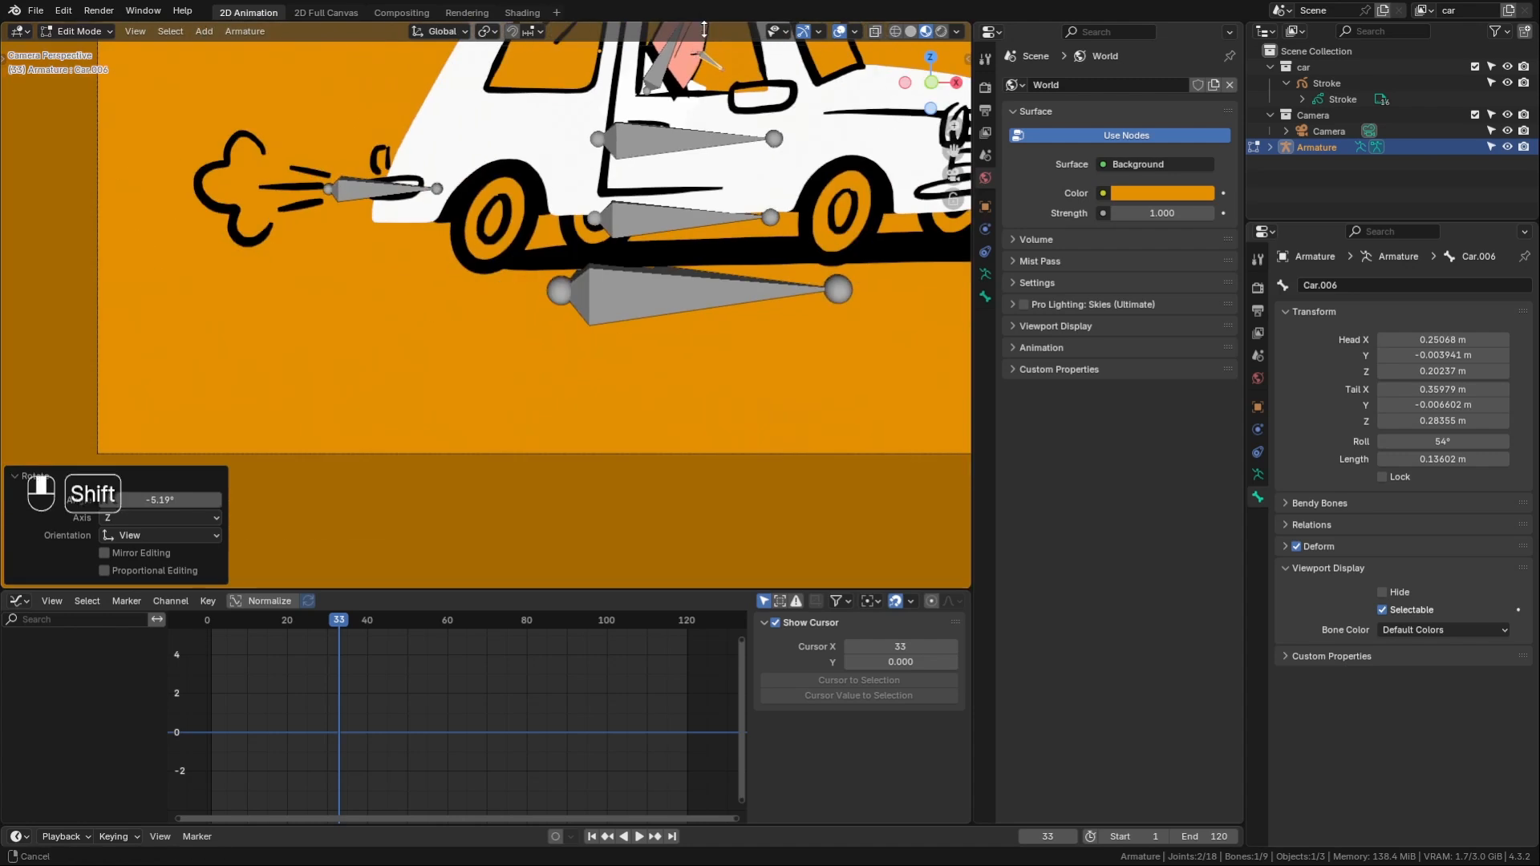
click(559, 417)
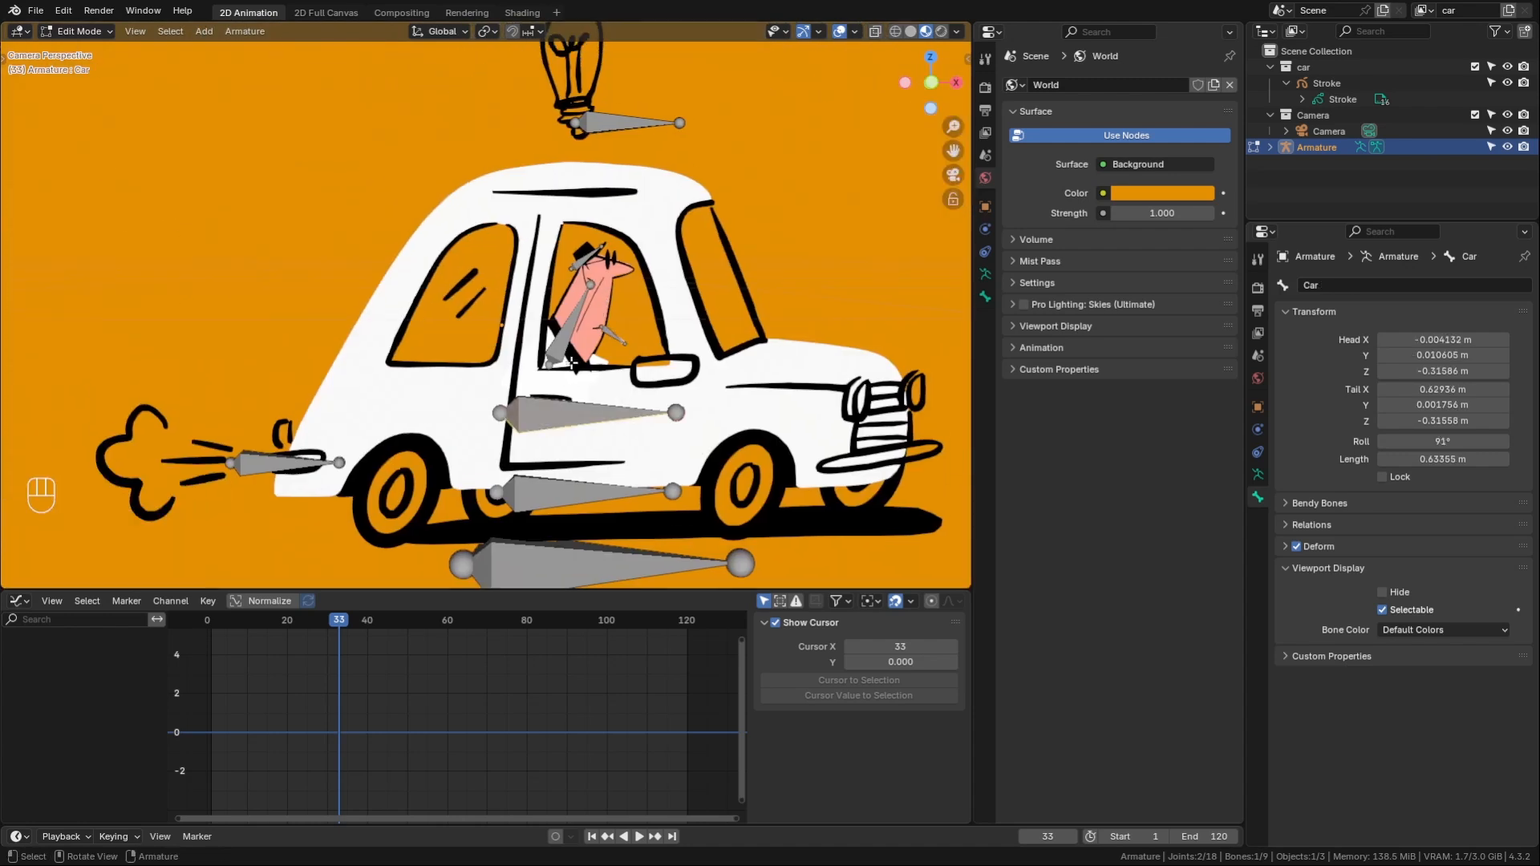
click(557, 341)
click(1364, 285)
text(Driver)
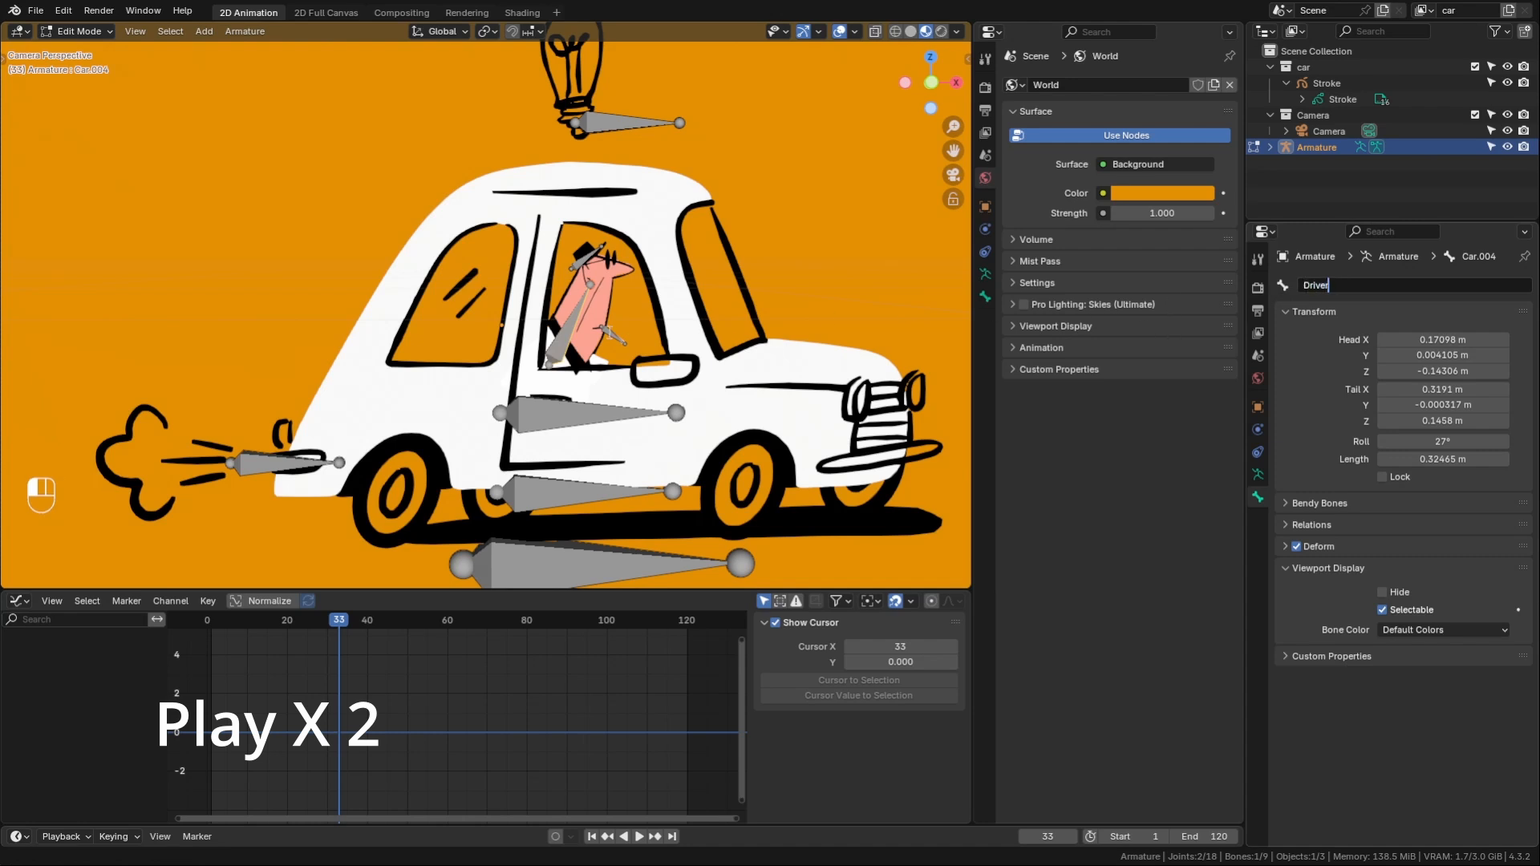
key(Return)
- Rename the bone on the driver's cigarette as Cigerette
click(610, 332)
click(1358, 289)
text(C)
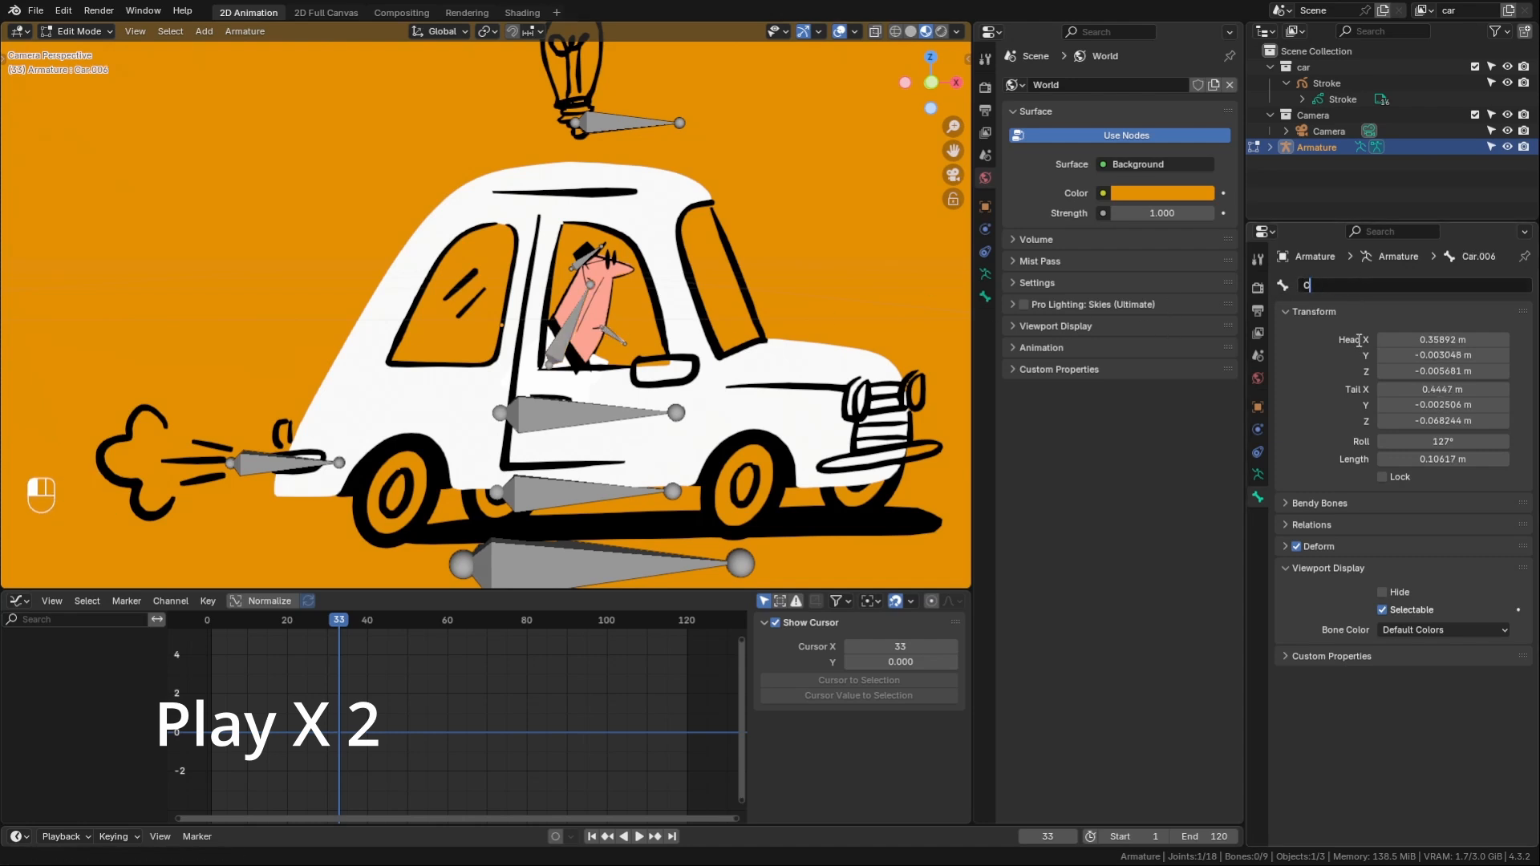
text(igerette)
key(Return)
click(1330, 286)
click(1324, 287)
key(BackSpace)
- Name the bone on the driver's hat after that part
click(588, 264)
click(1354, 287)
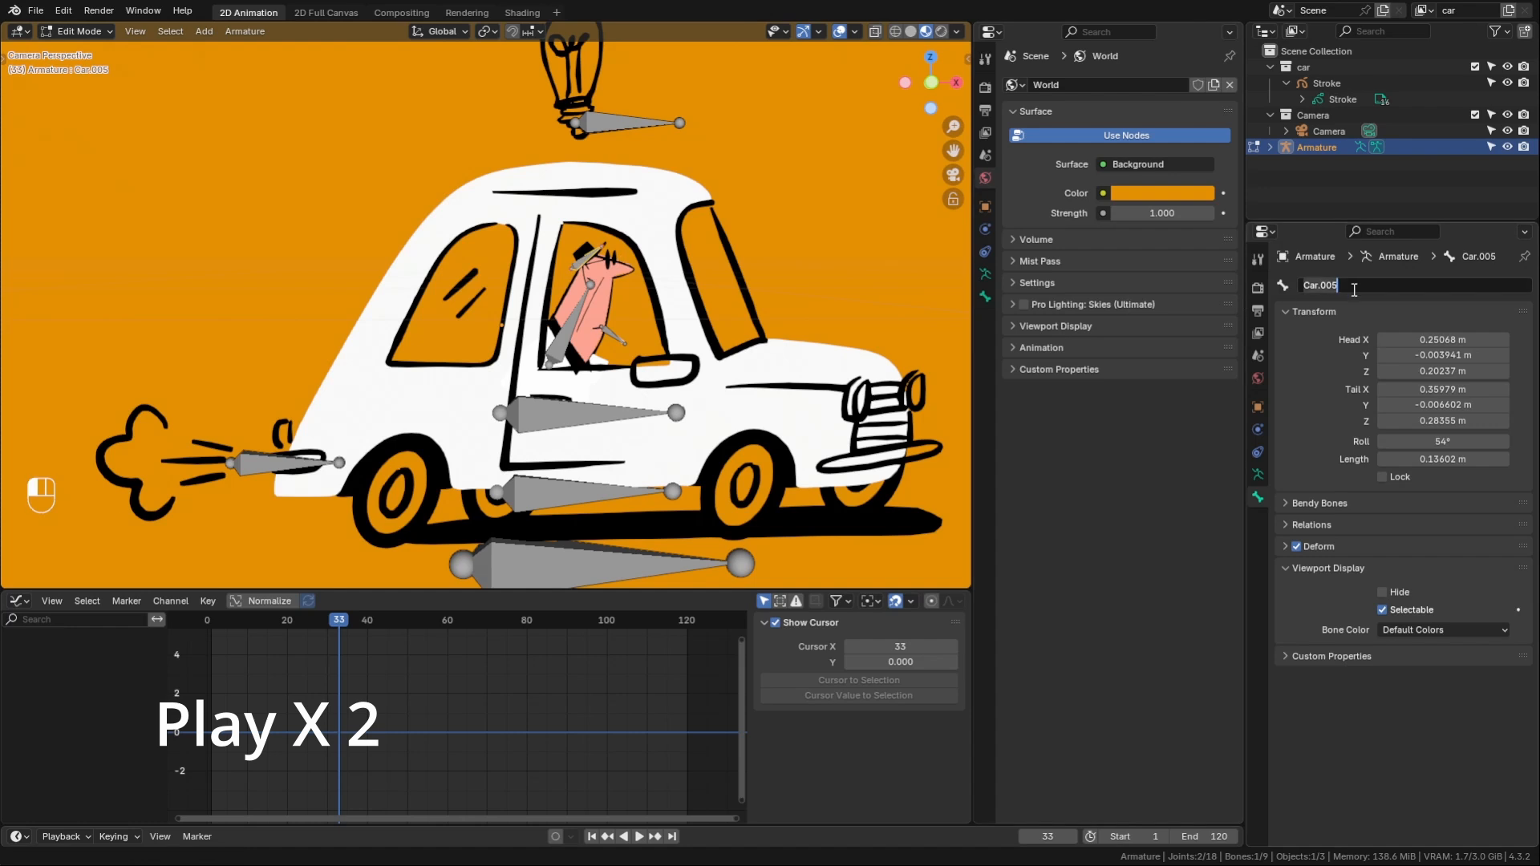
text(Ha)
key(Escape)
- Rename the bone at the bulb's base as Light and the bone over the rays as Light Rays
click(625, 122)
shift+middle_drag(626, 122, 623, 287)
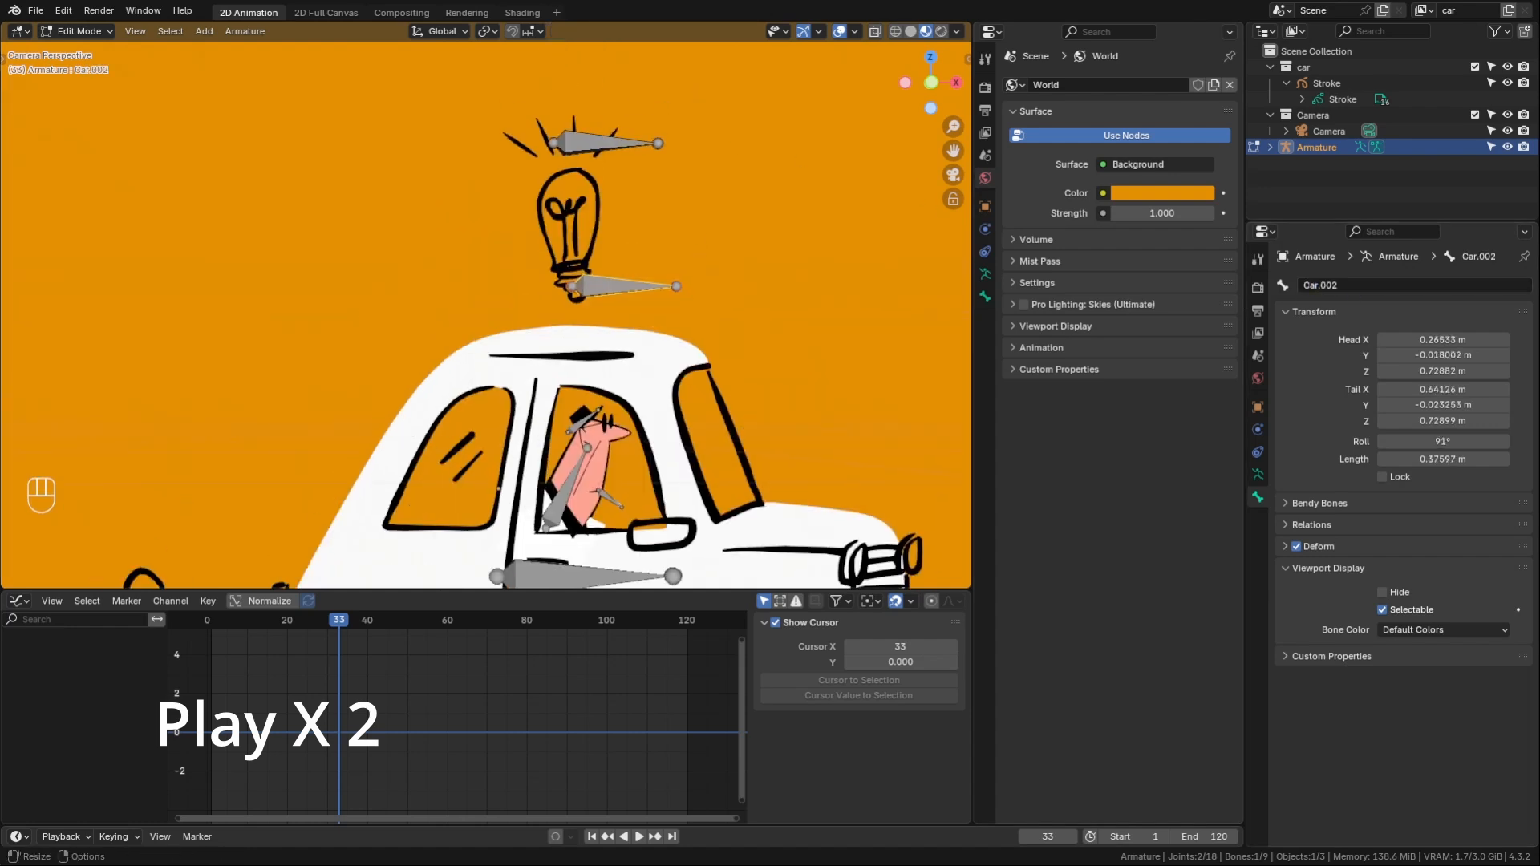
click(1356, 285)
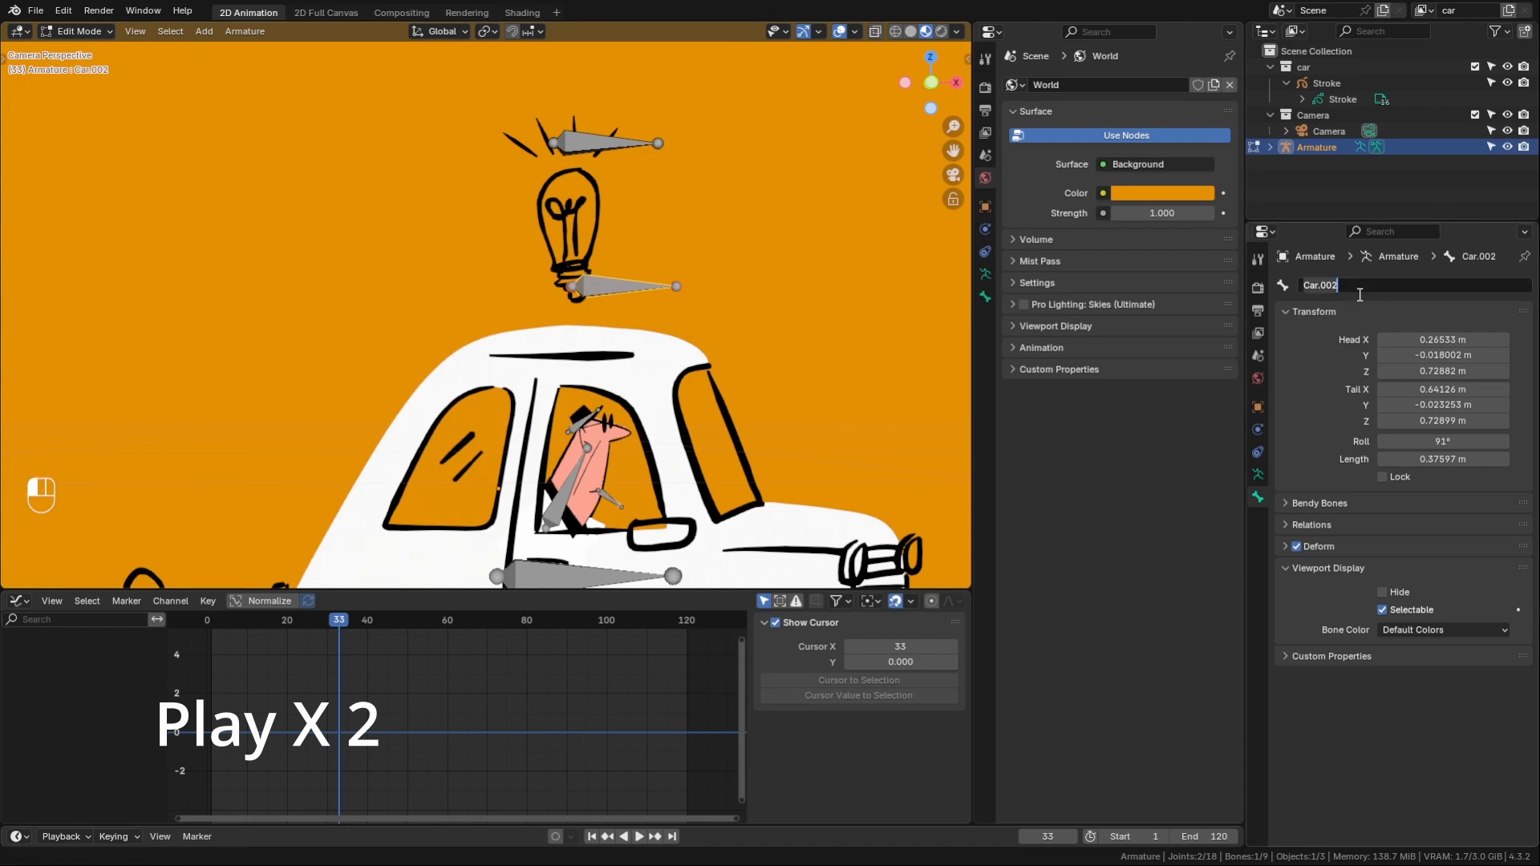
text(Light)
click(583, 142)
click(1360, 289)
text(L)
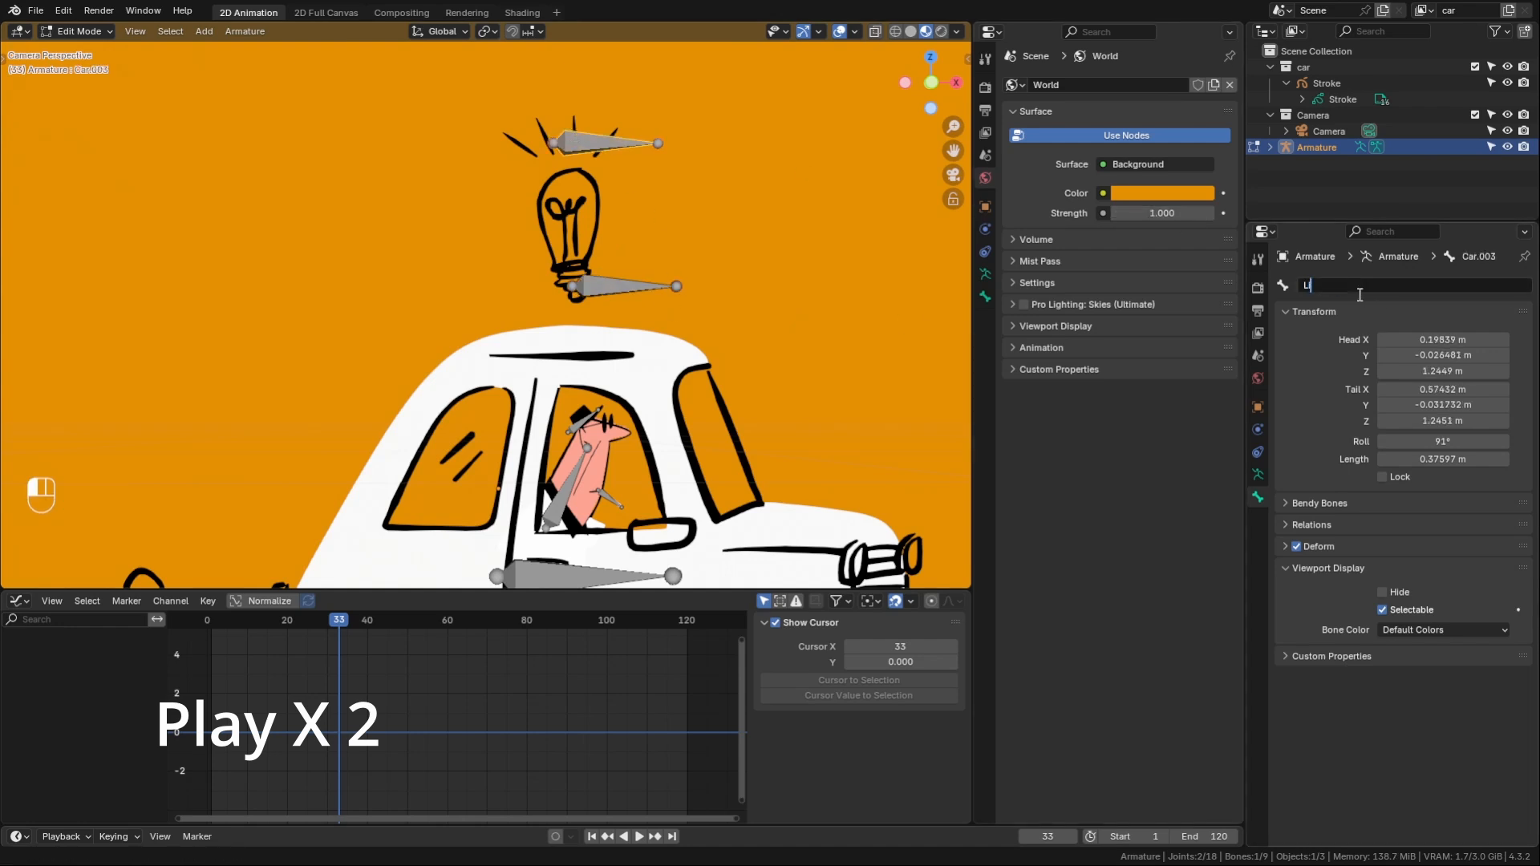
text(ight Rays)
key(Return)
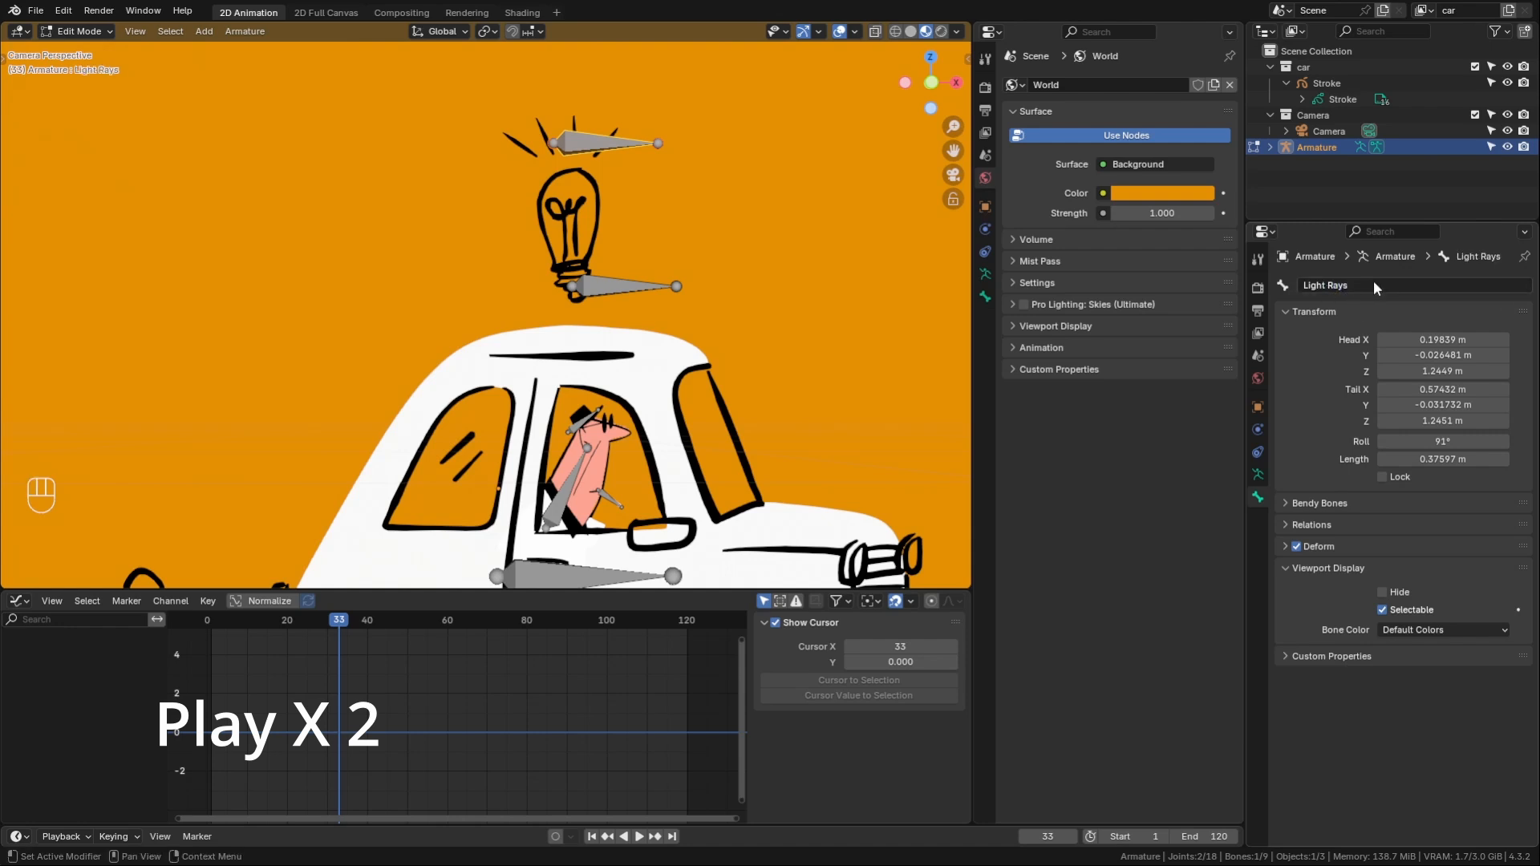
key(alt+Tab)
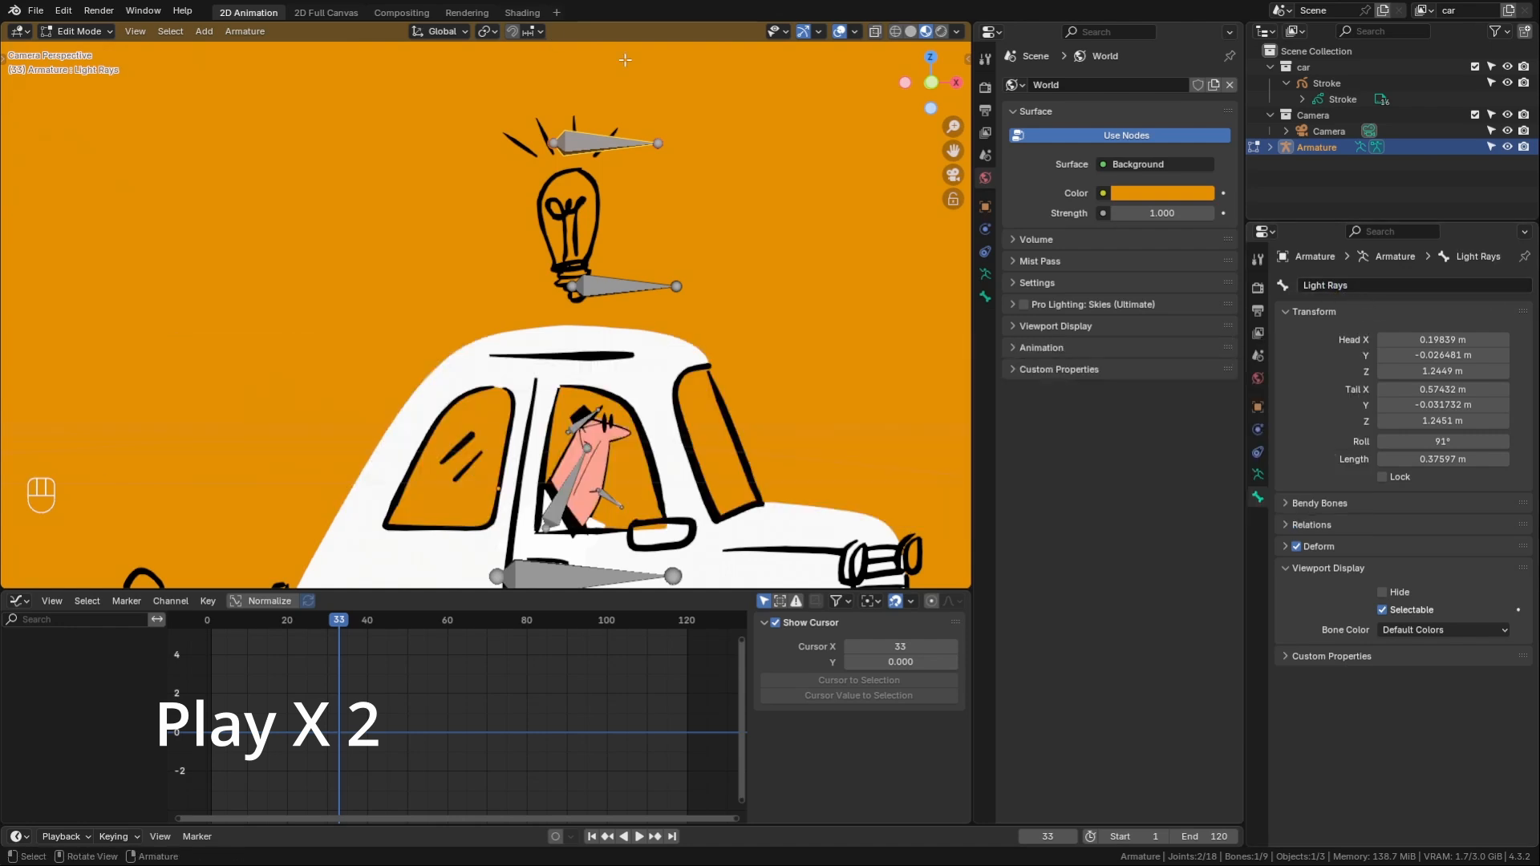
key(alt+Tab)
- Parent the Tires bone to the Root bone, keeping its offset
shift+middle_drag(644, 342, 580, 209)
scroll(747, 172, down, 1)
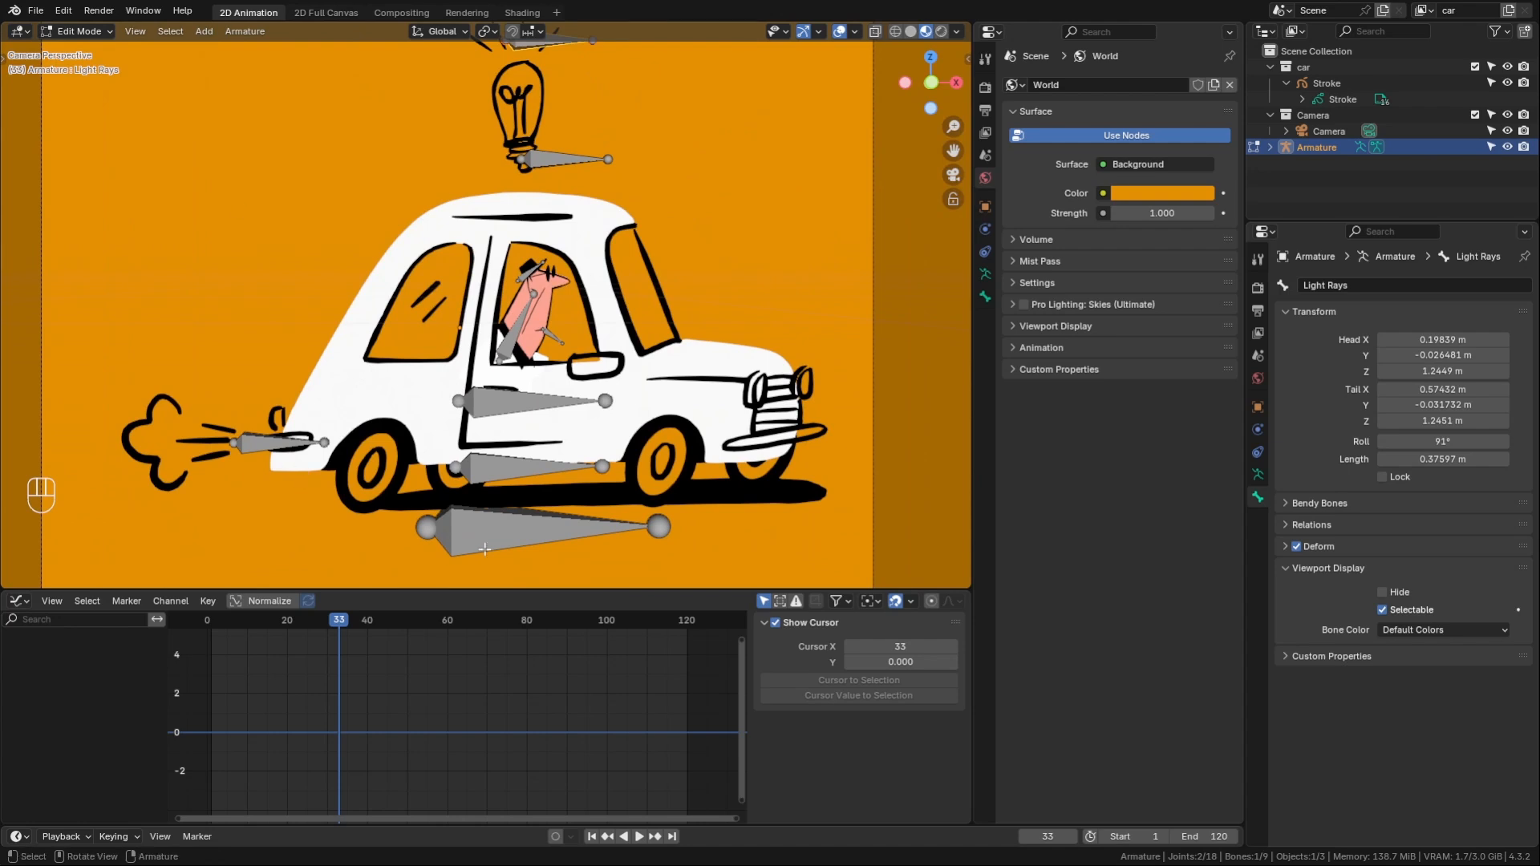
click(480, 471)
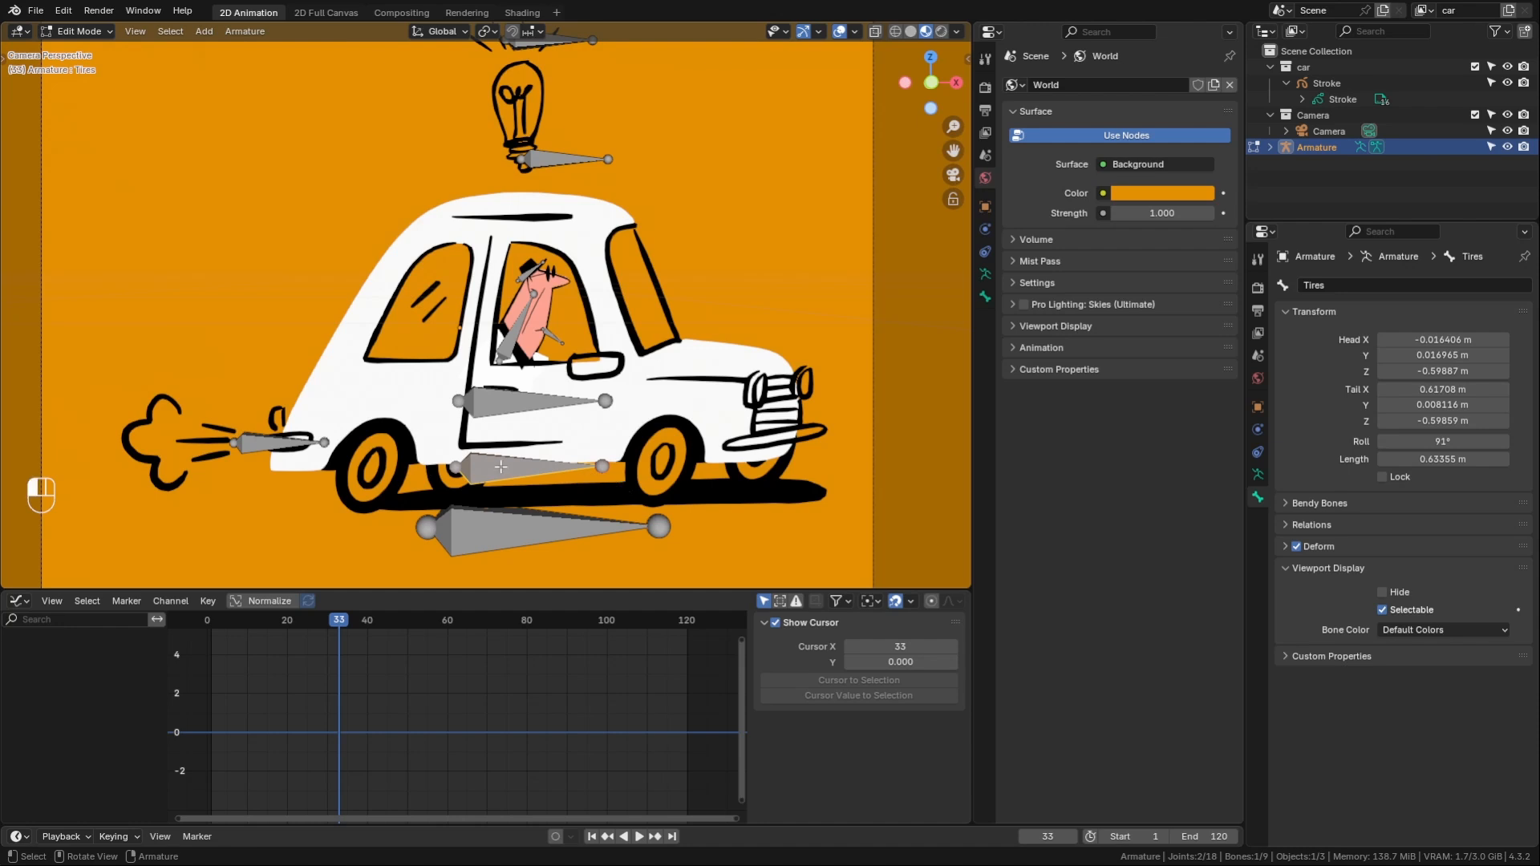
shift+click(528, 535)
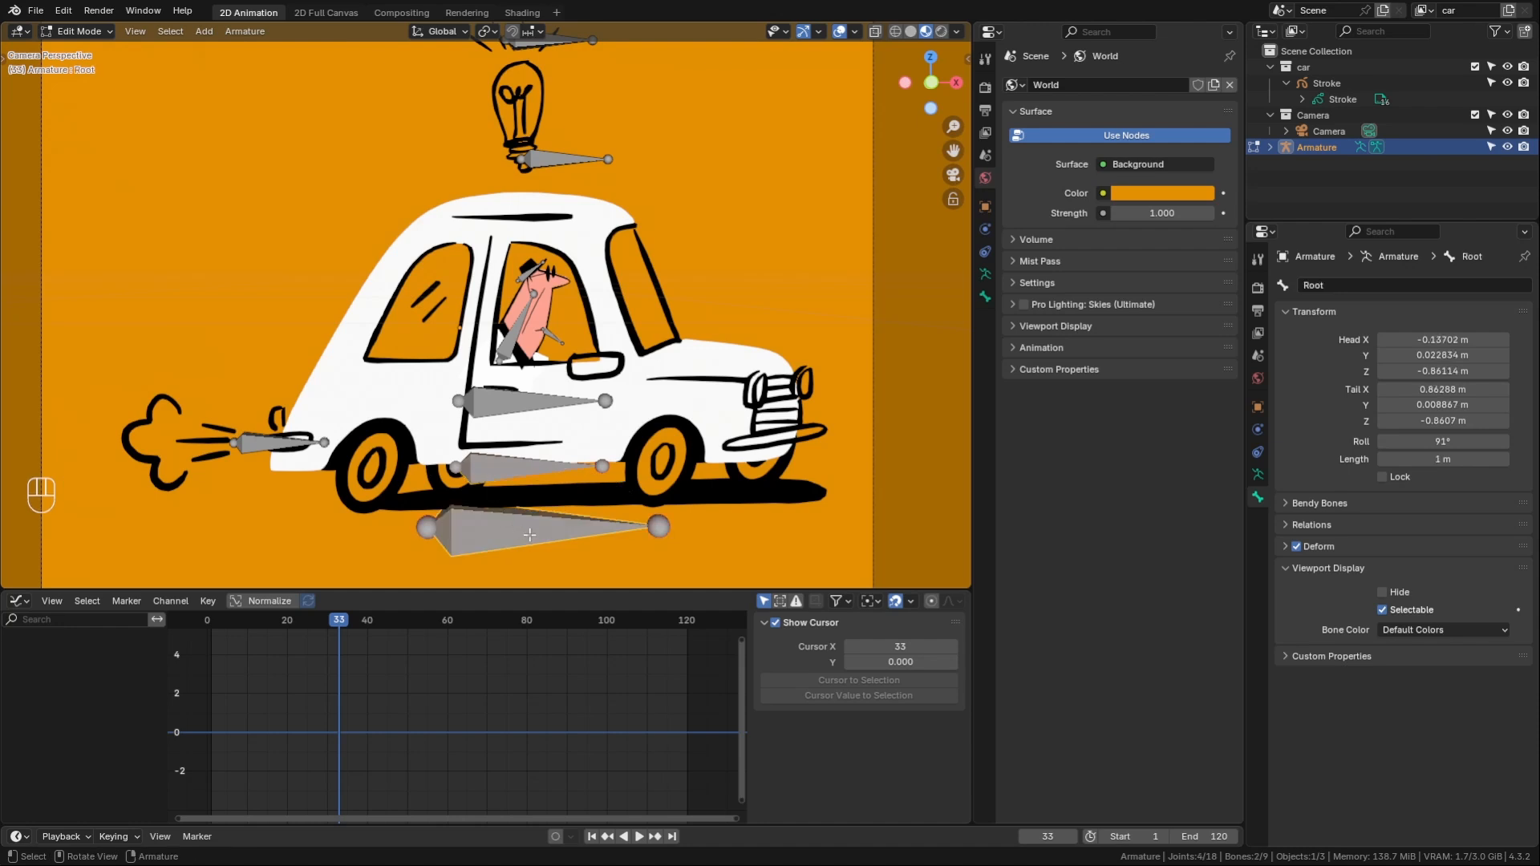
key(ctrl+p)
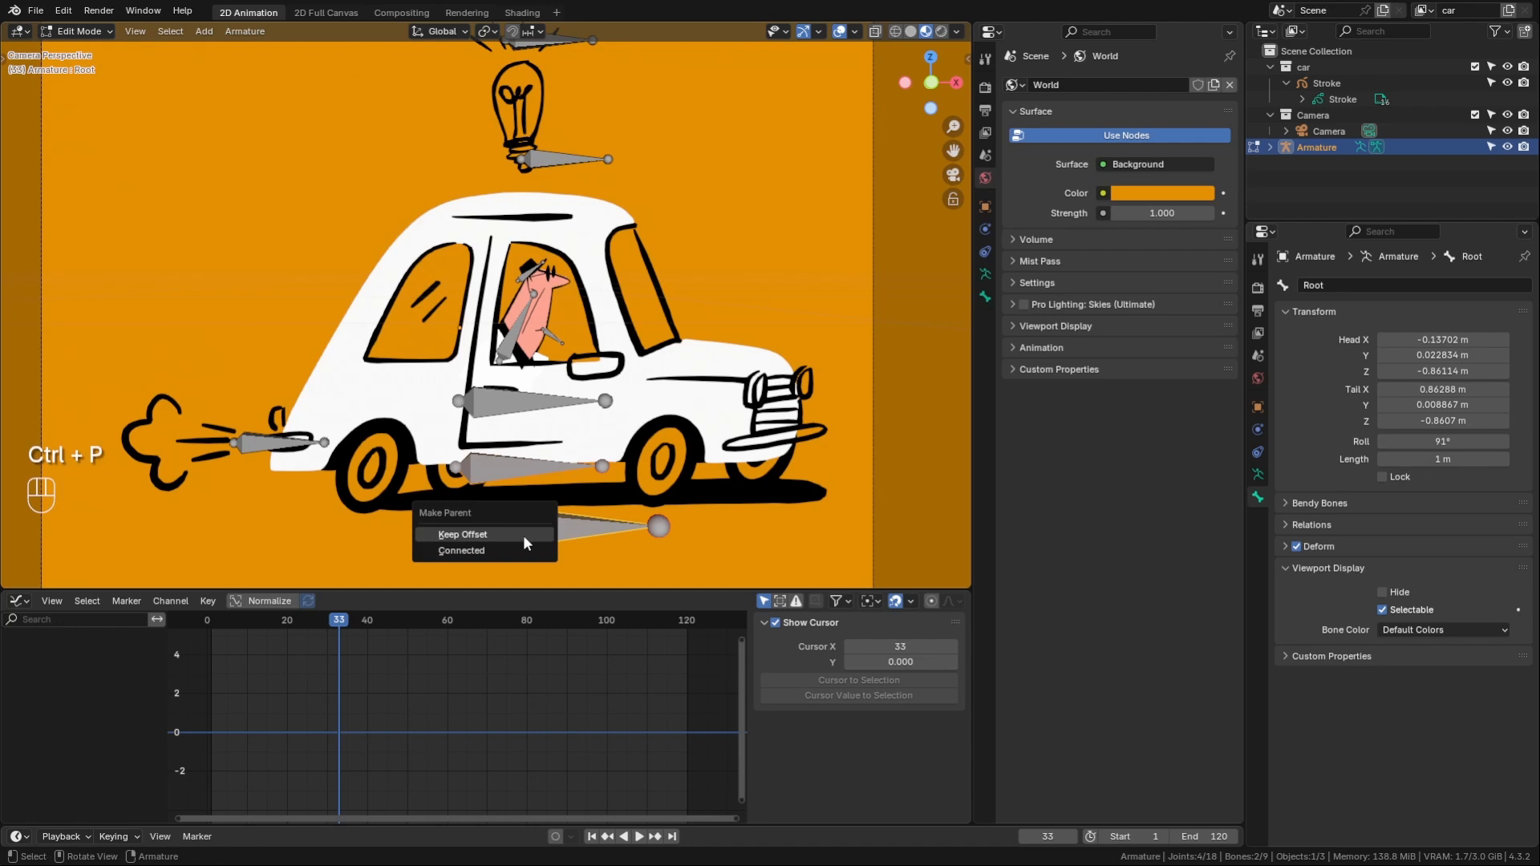
click(517, 537)
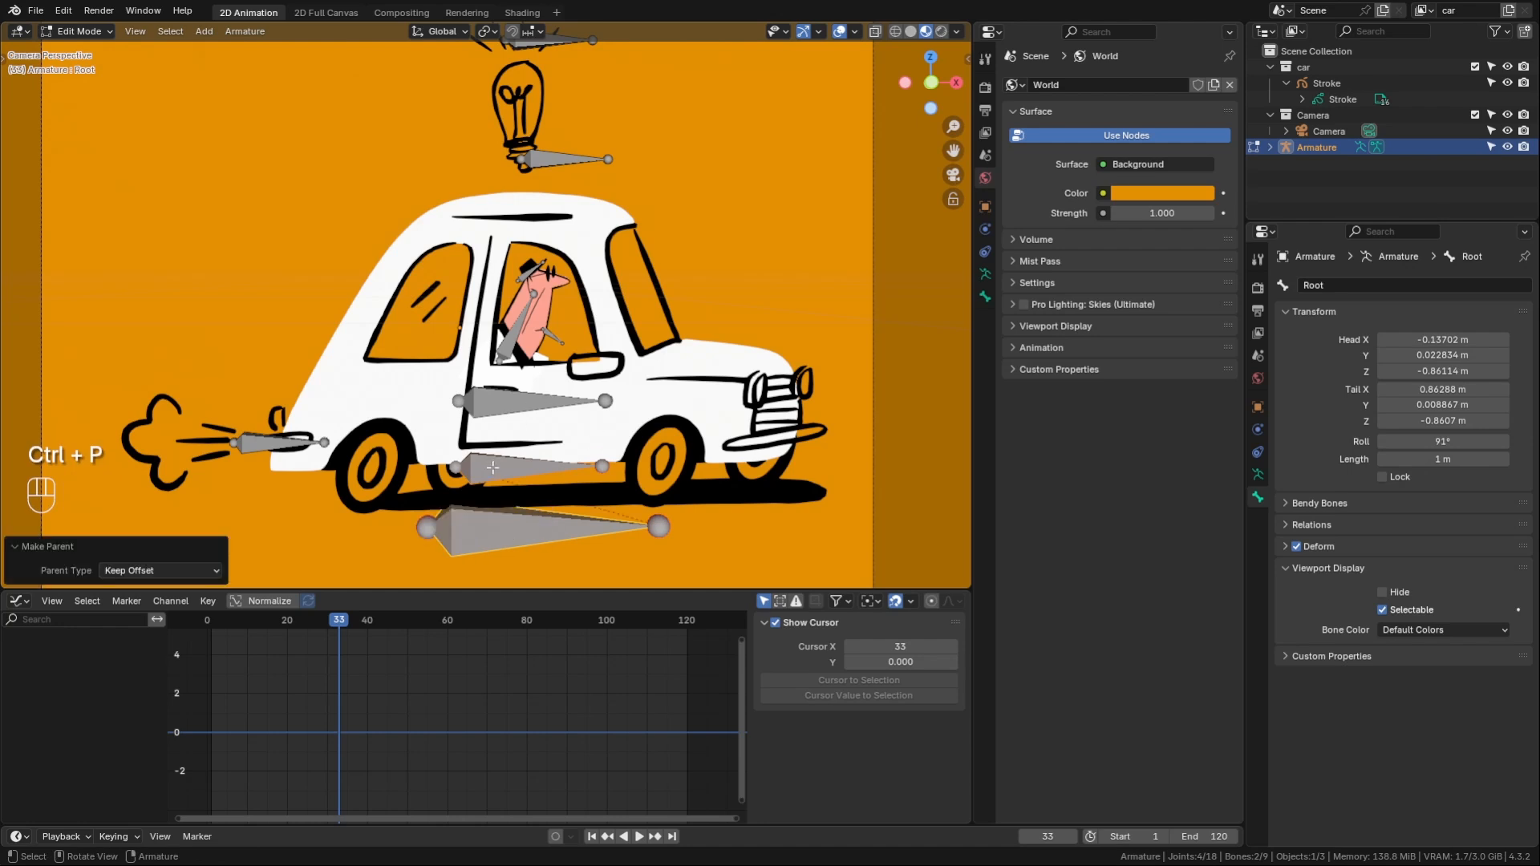
- Parent the Light bone at the bulb's base to the Root bone, keeping its offset
key(ctrl+z)
key(ctrl+z)
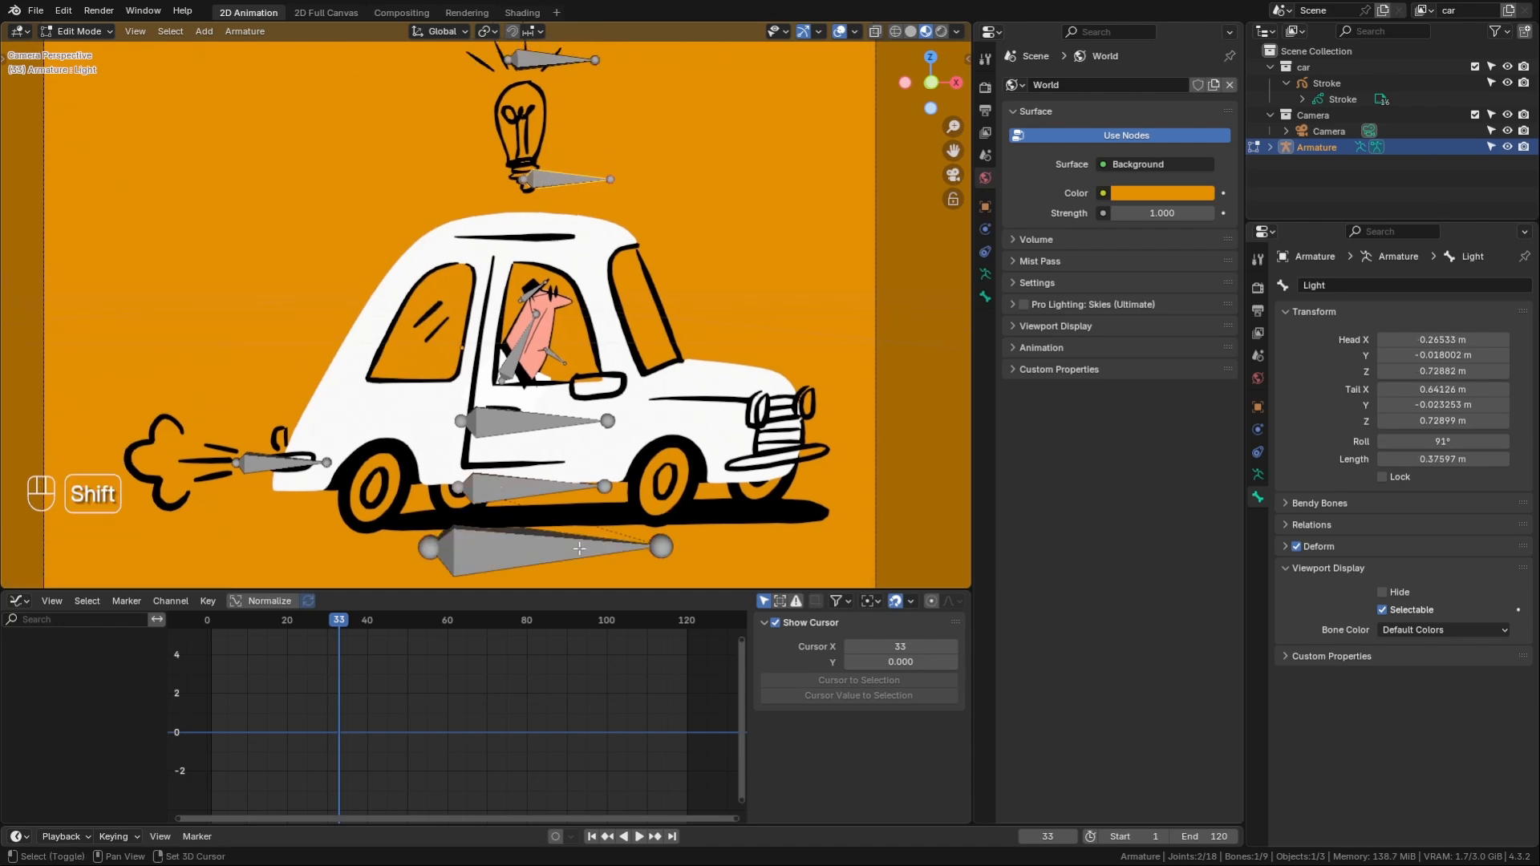
shift+click(579, 549)
key(ctrl+p)
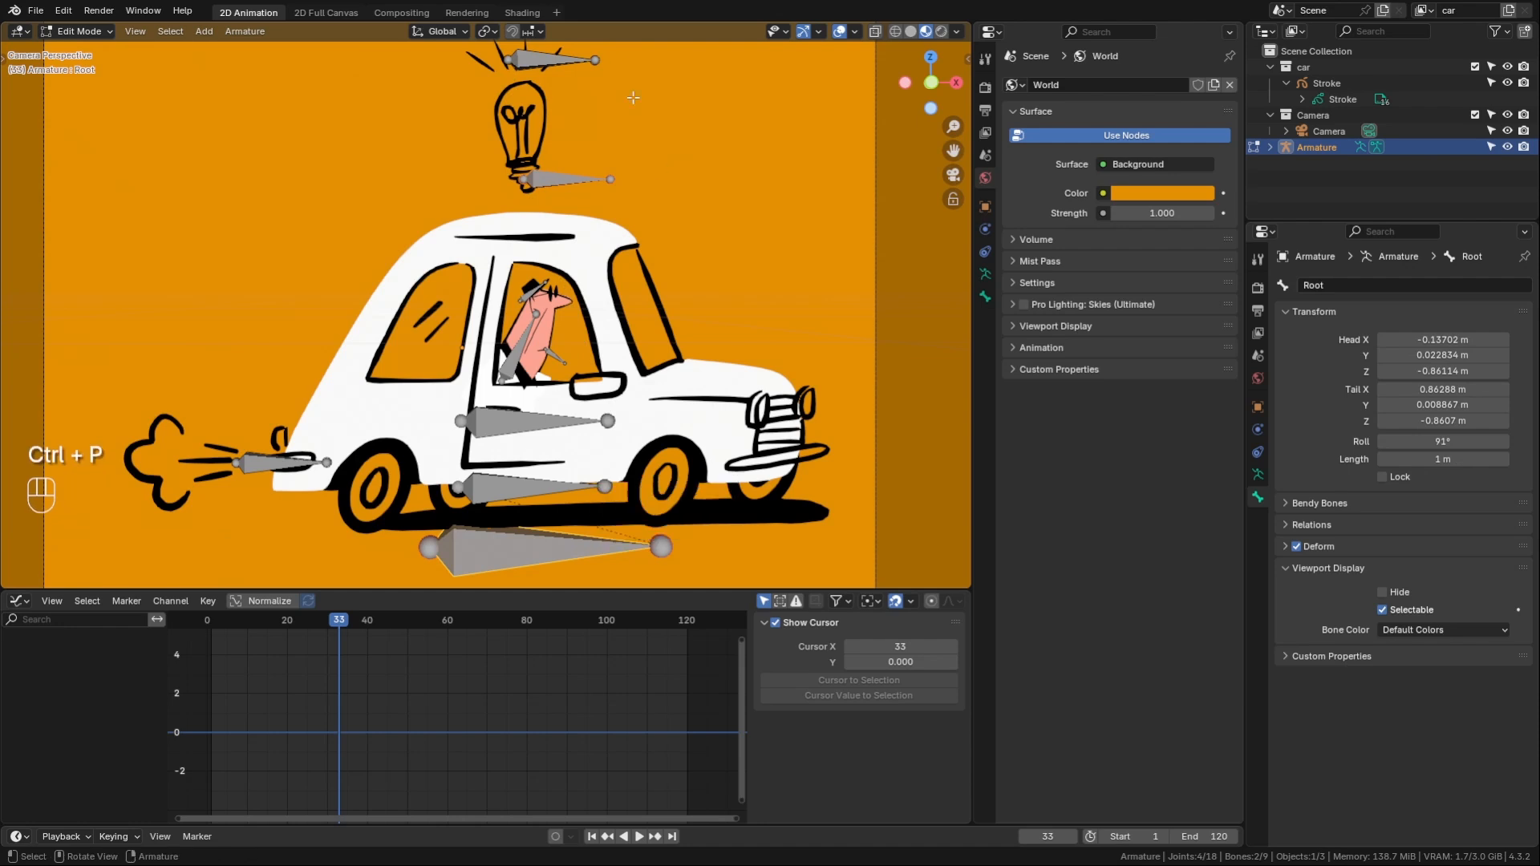
key(ctrl+p)
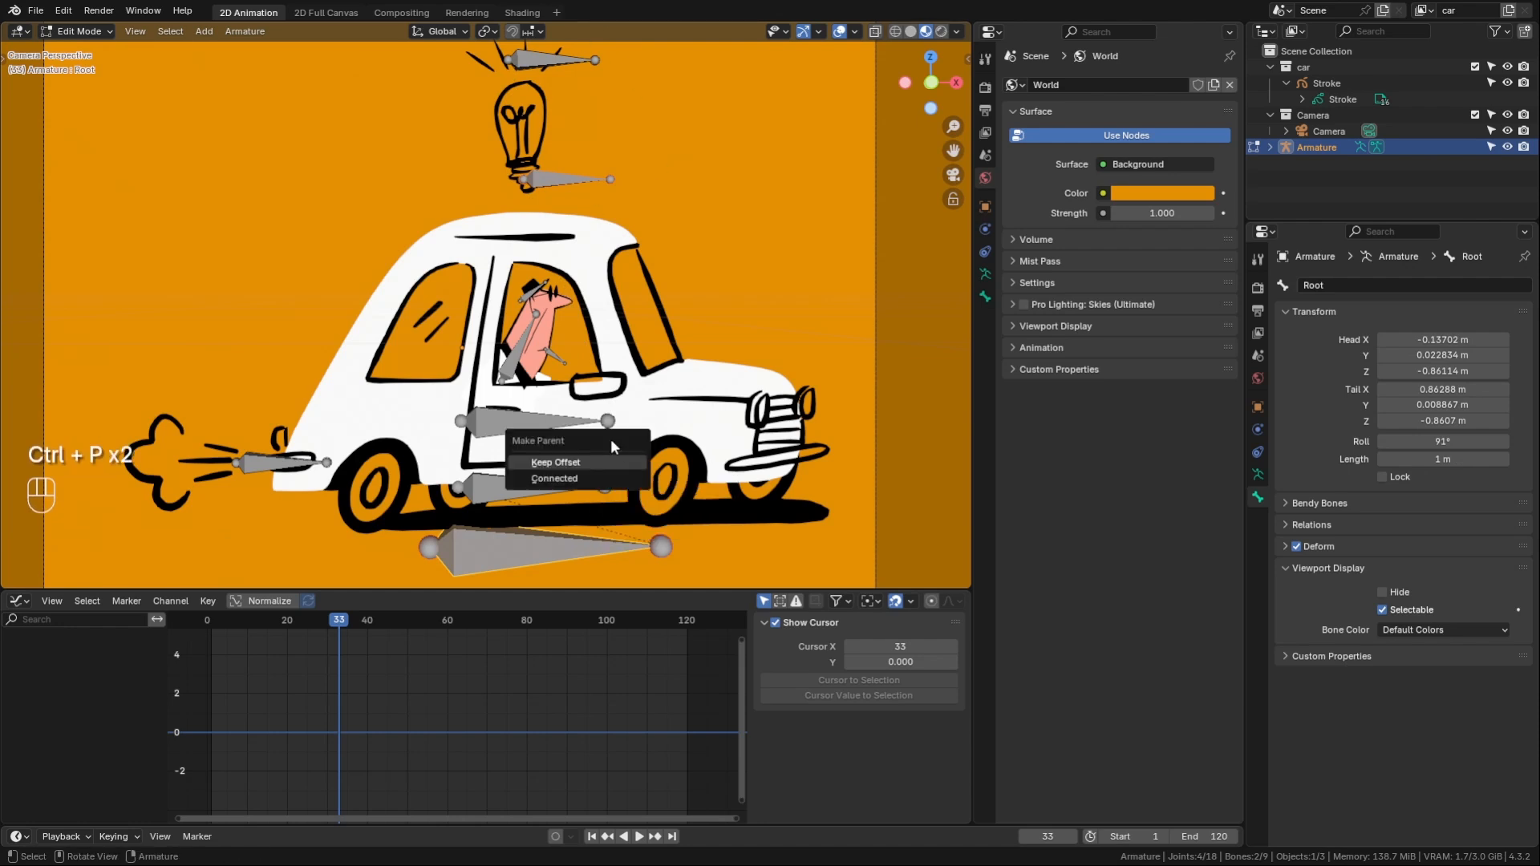
click(608, 461)
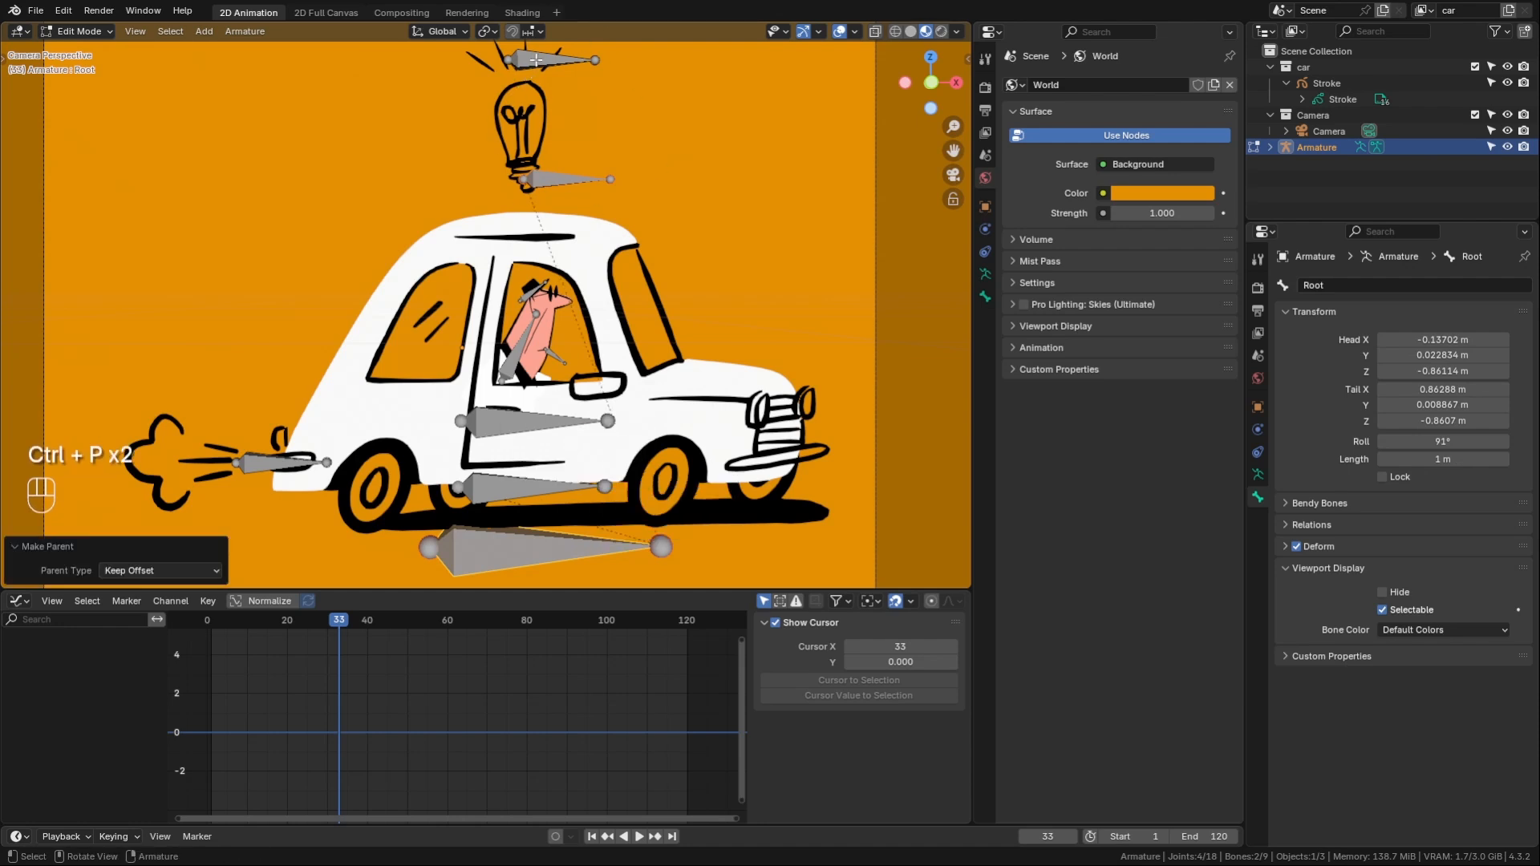
- Parent the Light Rays bone to the Light bone, keeping its offset
click(536, 58)
shift+click(562, 179)
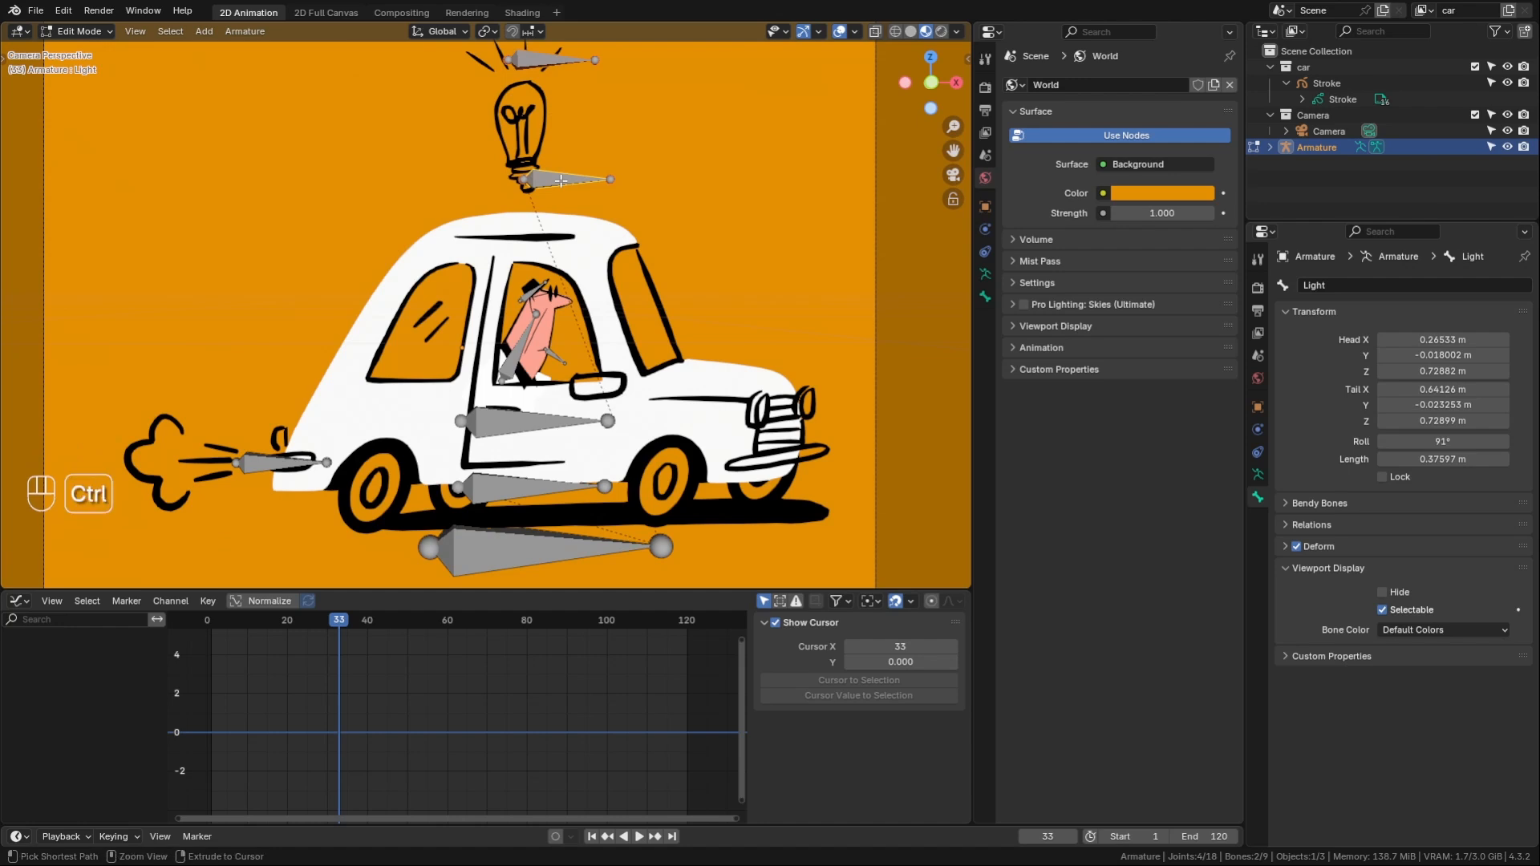
key(ctrl+p)
click(554, 183)
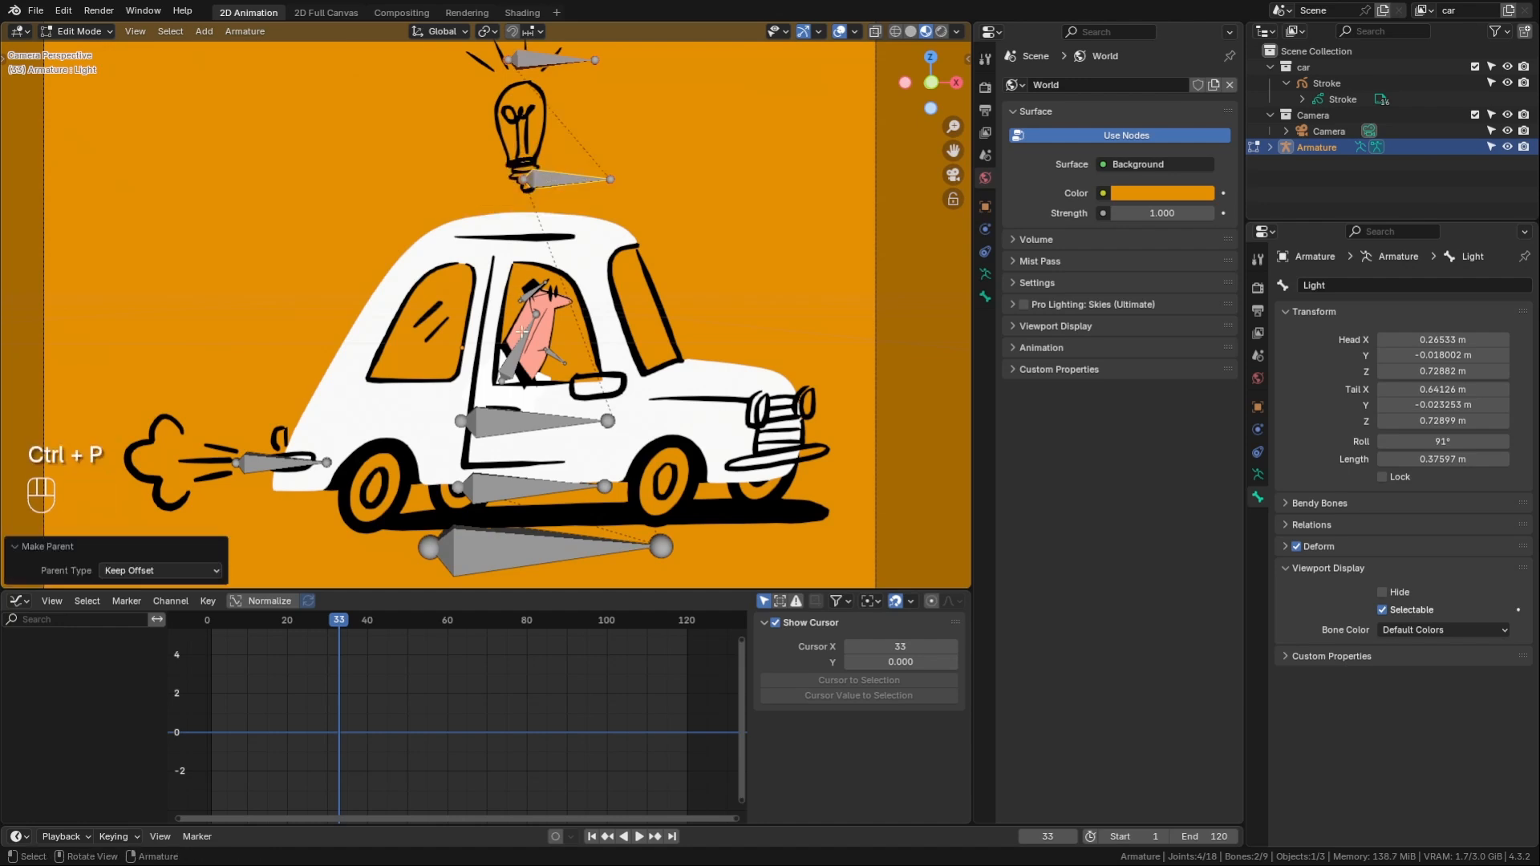
- Parent the Car bone to the Root bone, keeping its offset
click(526, 422)
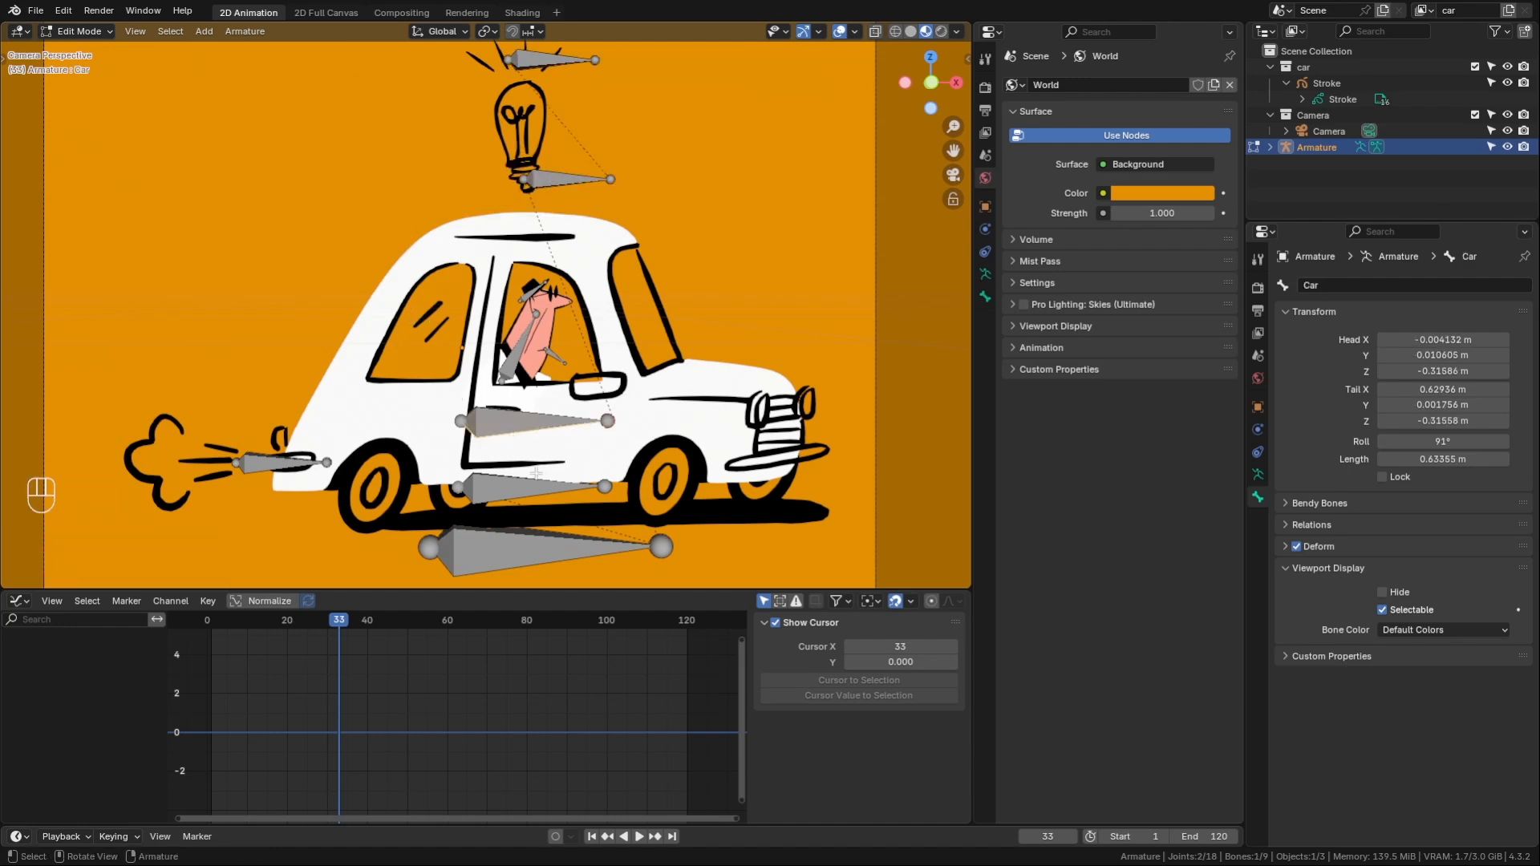
shift+click(576, 549)
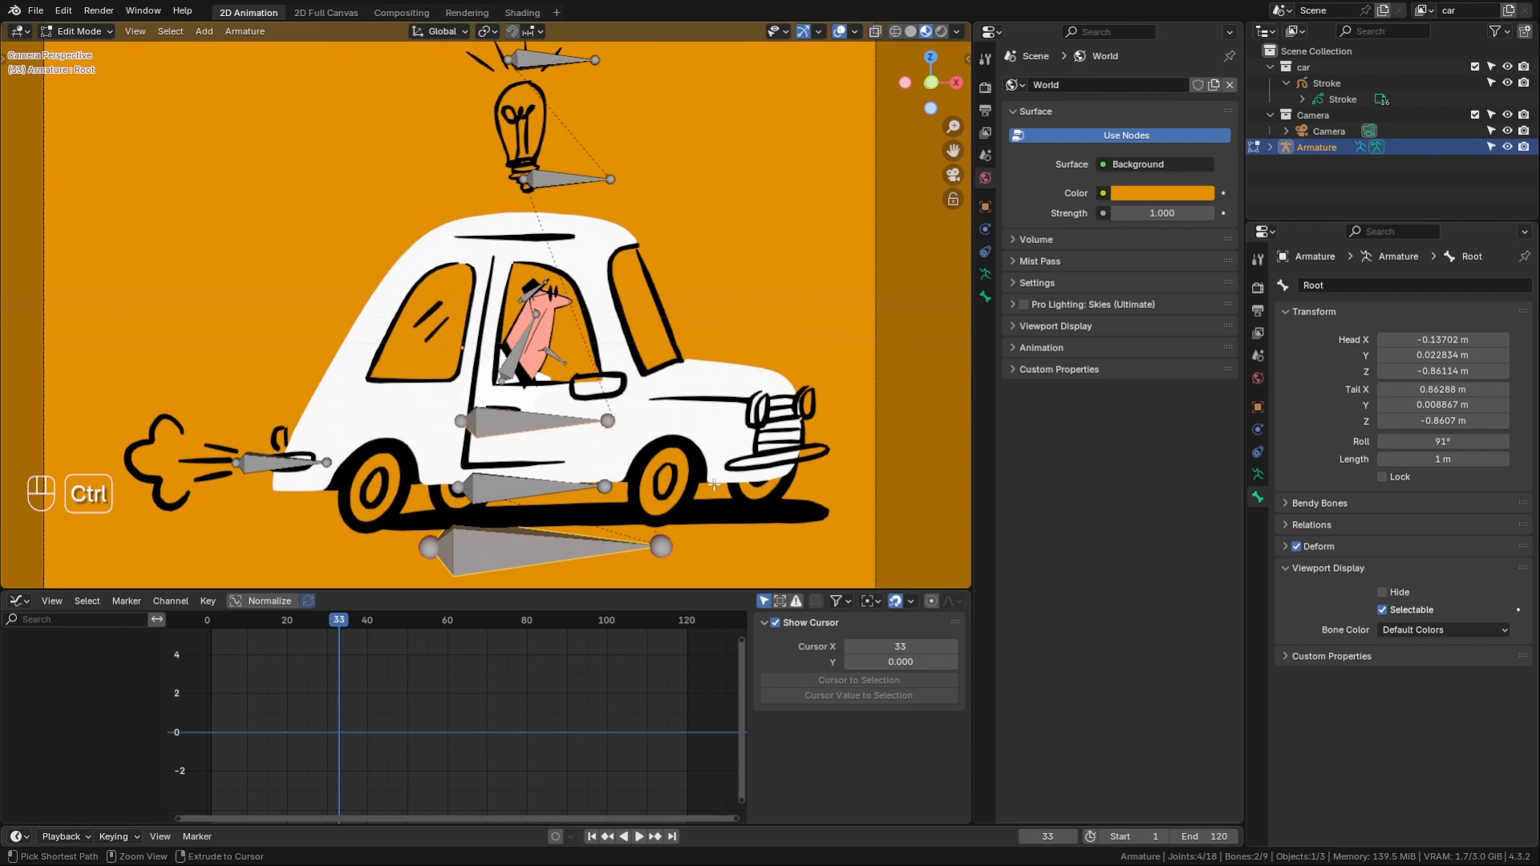
key(ctrl+p)
click(646, 488)
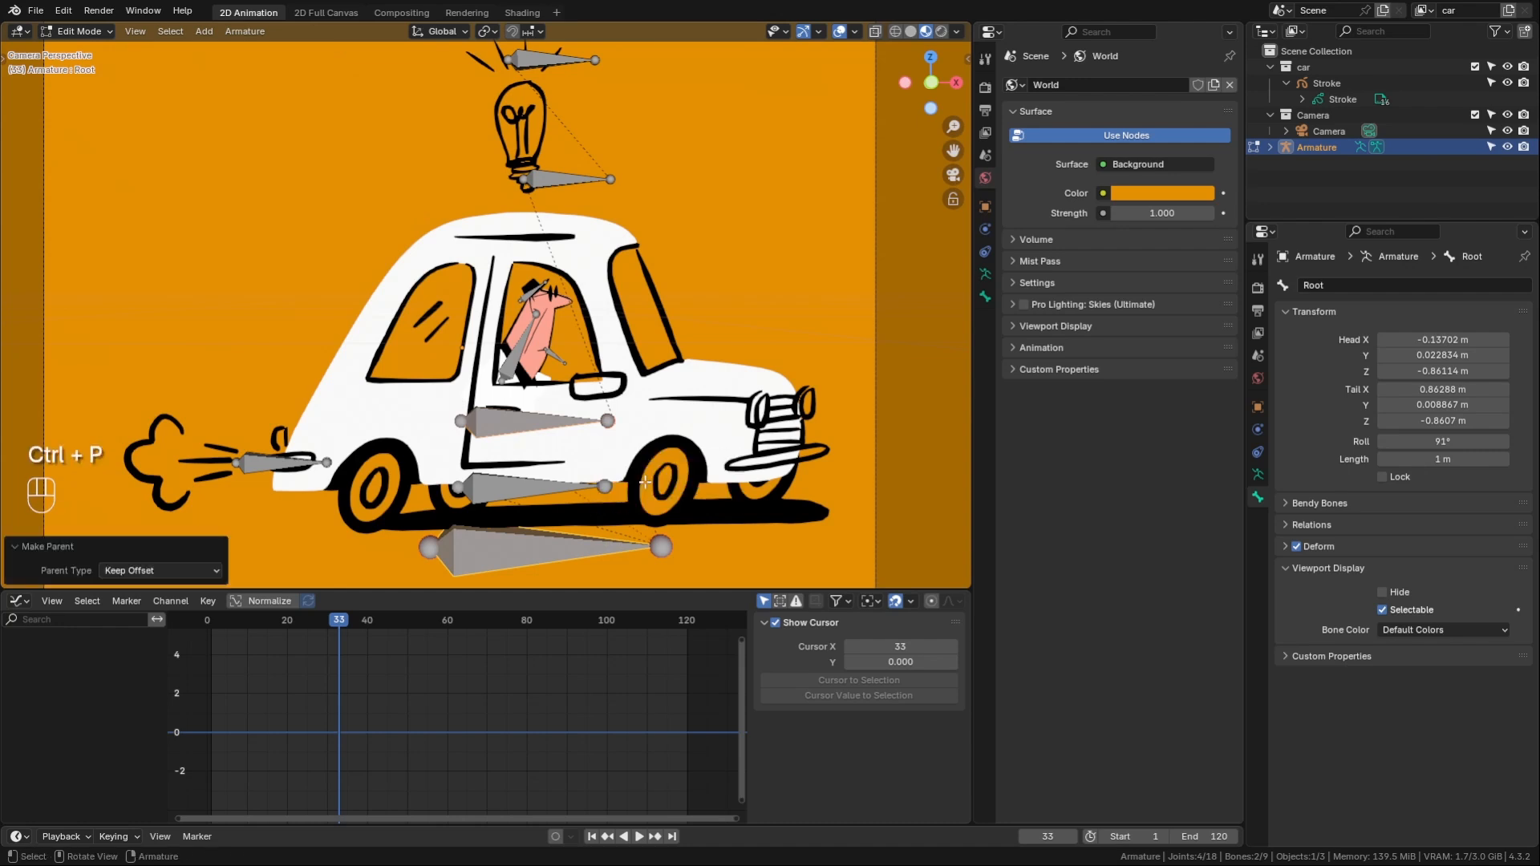
- Parent the Driver bone to the Car bone, keeping its offset
click(515, 357)
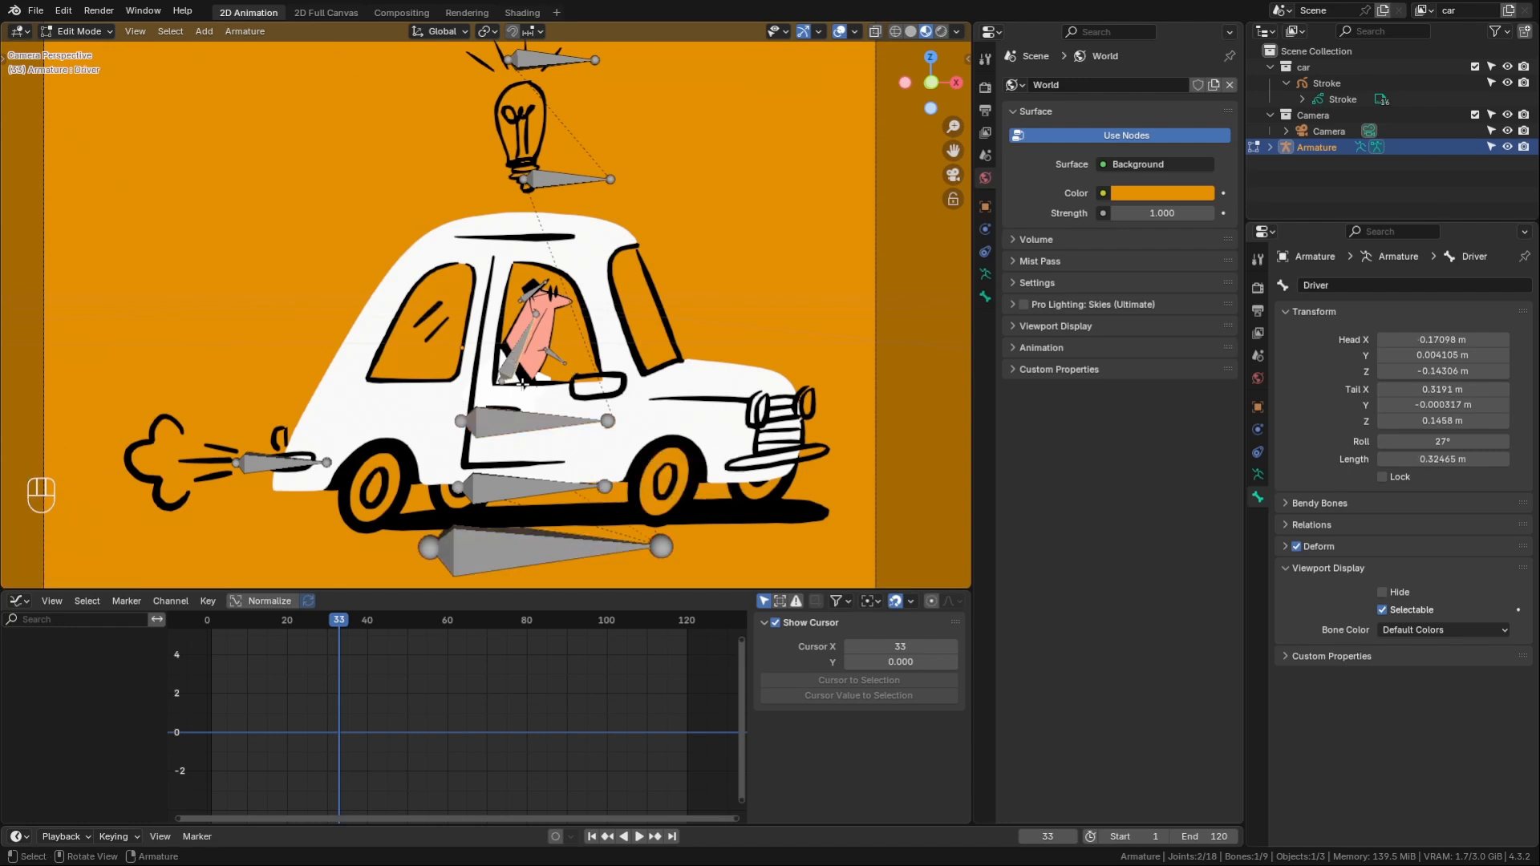
shift+click(549, 422)
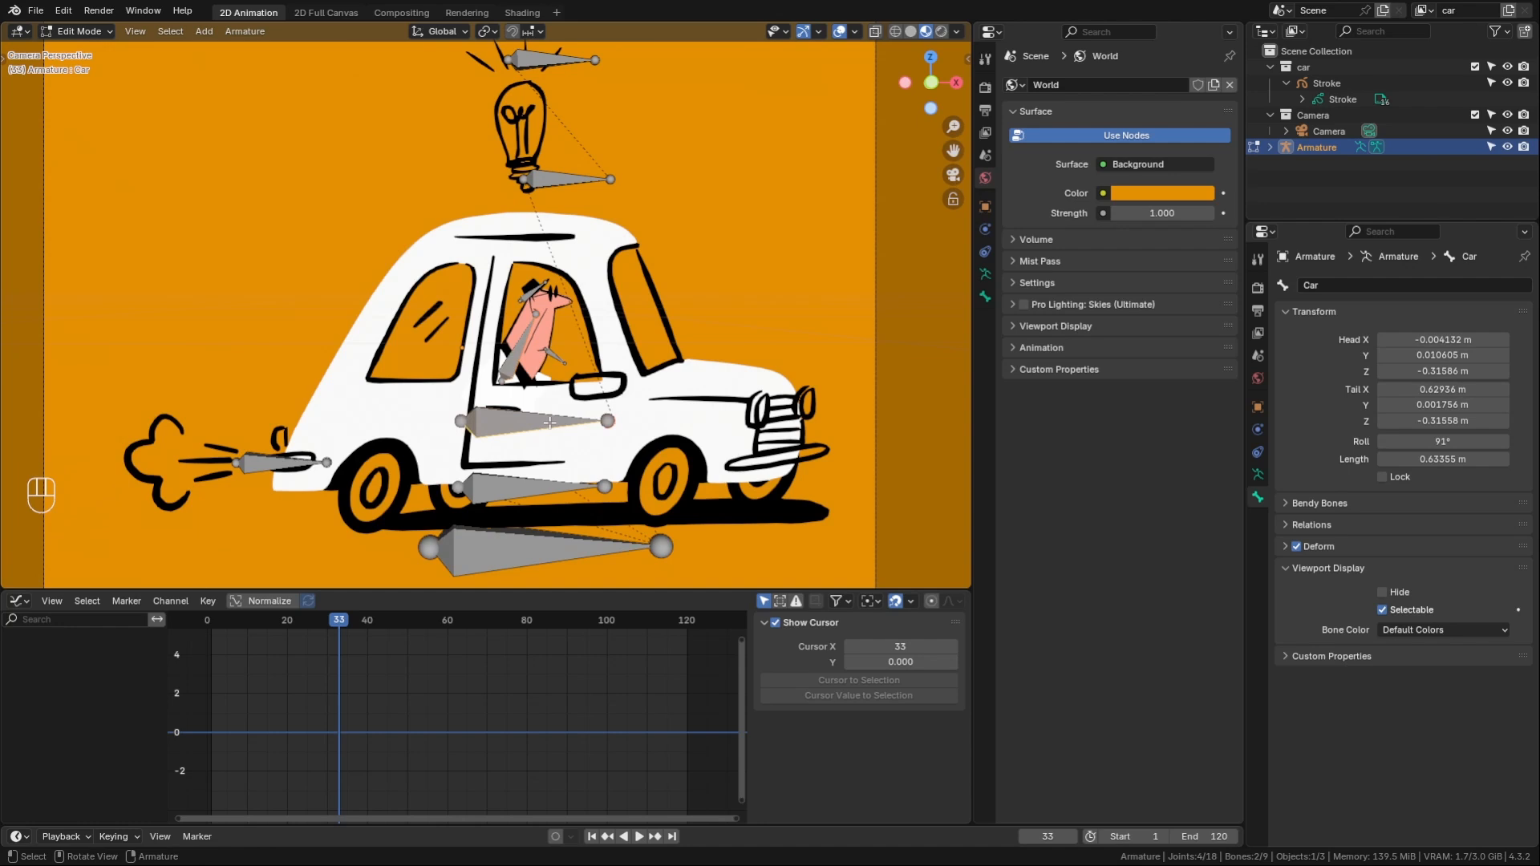
key(ctrl+p)
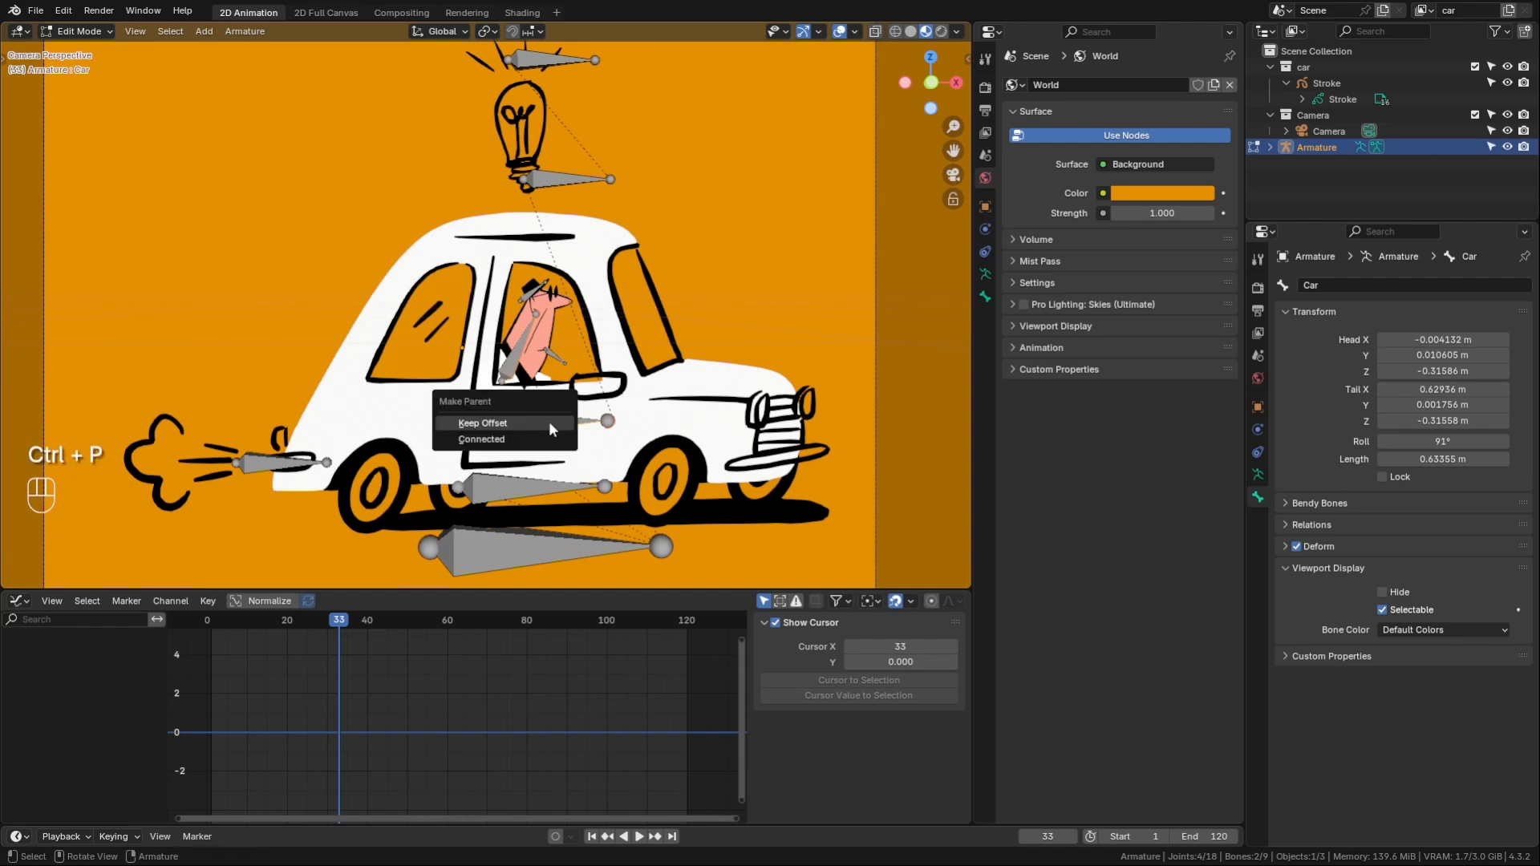
click(516, 423)
- Parent the driver's cigarette bone and the Hat bone together to the Driver bone, keeping their offsets
click(554, 353)
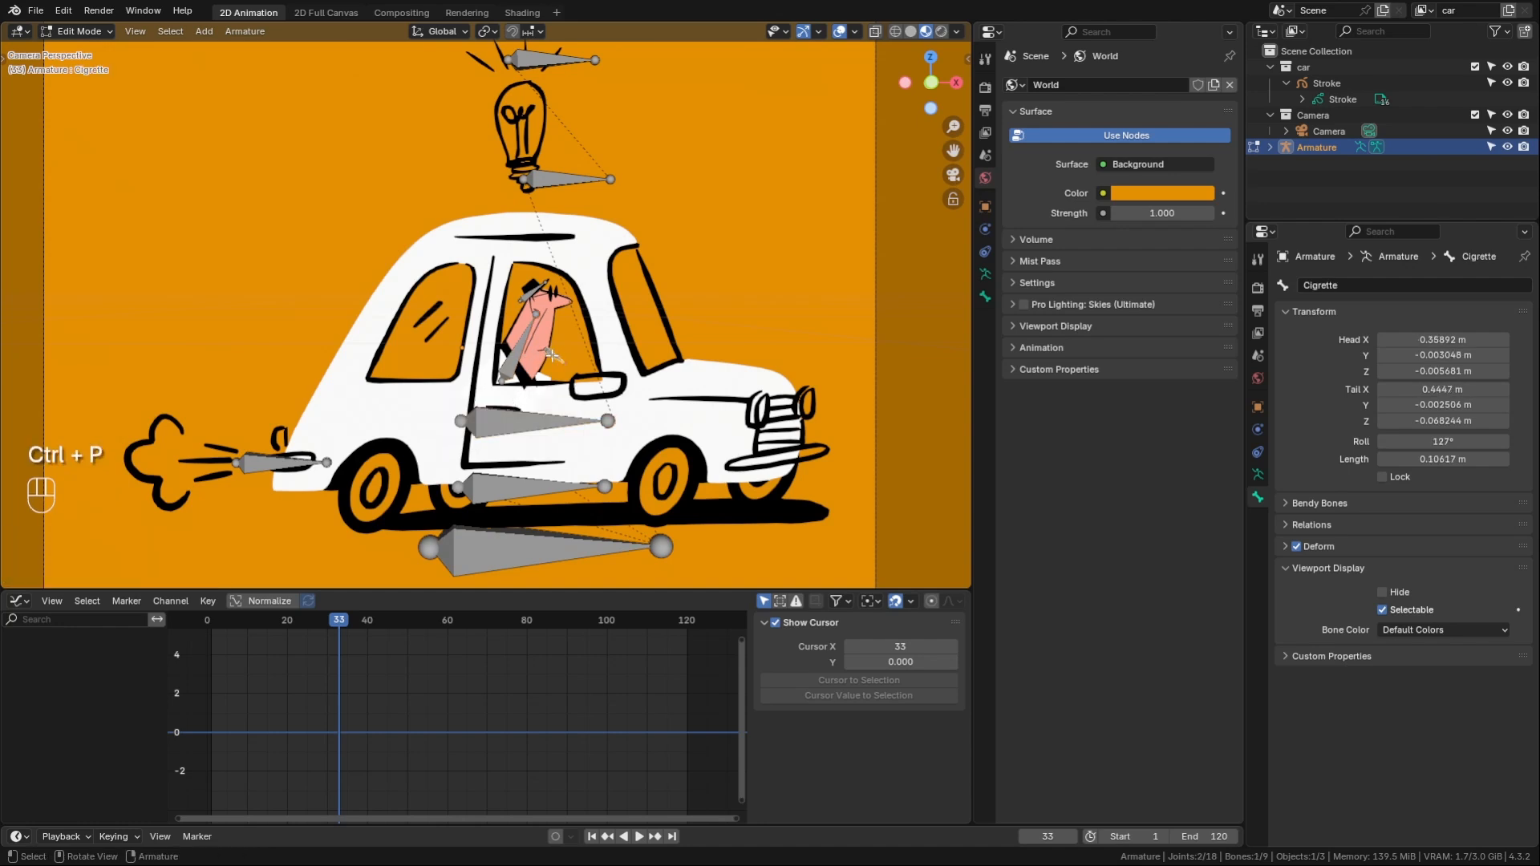
shift+click(533, 292)
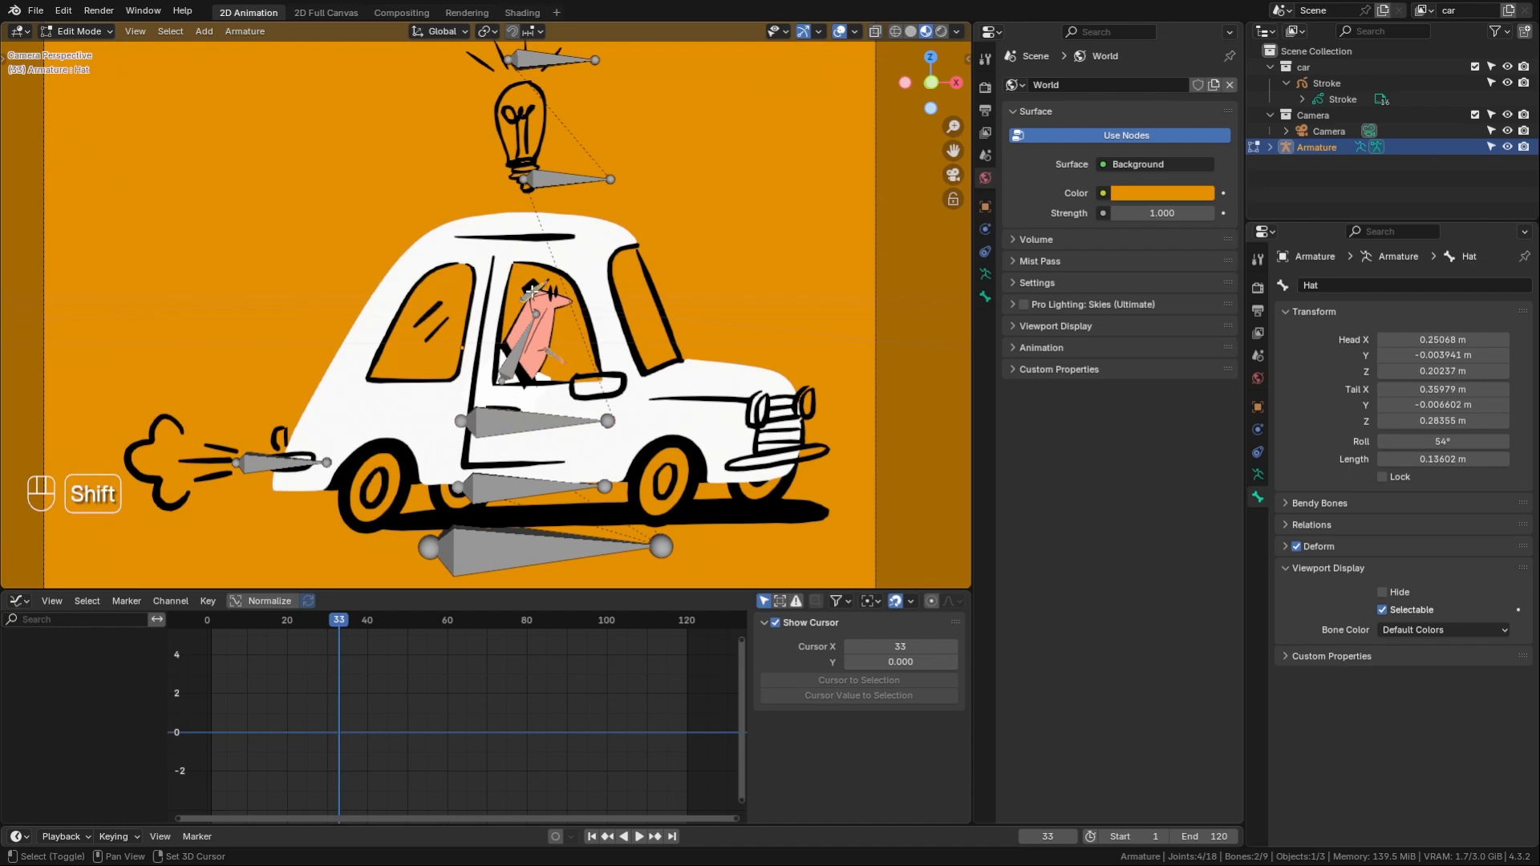
shift+click(522, 350)
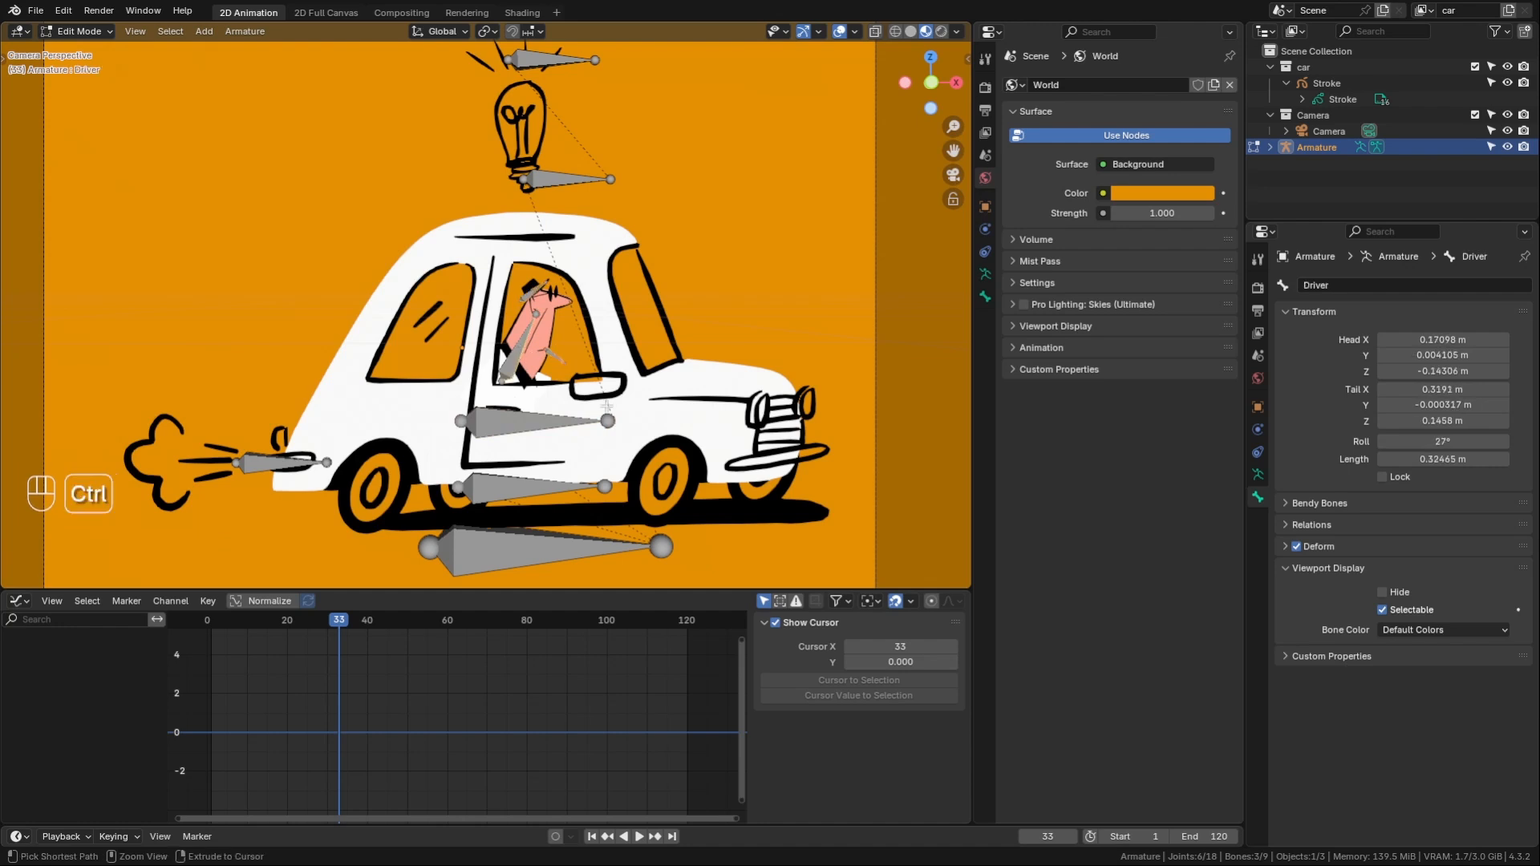
key(ctrl+p)
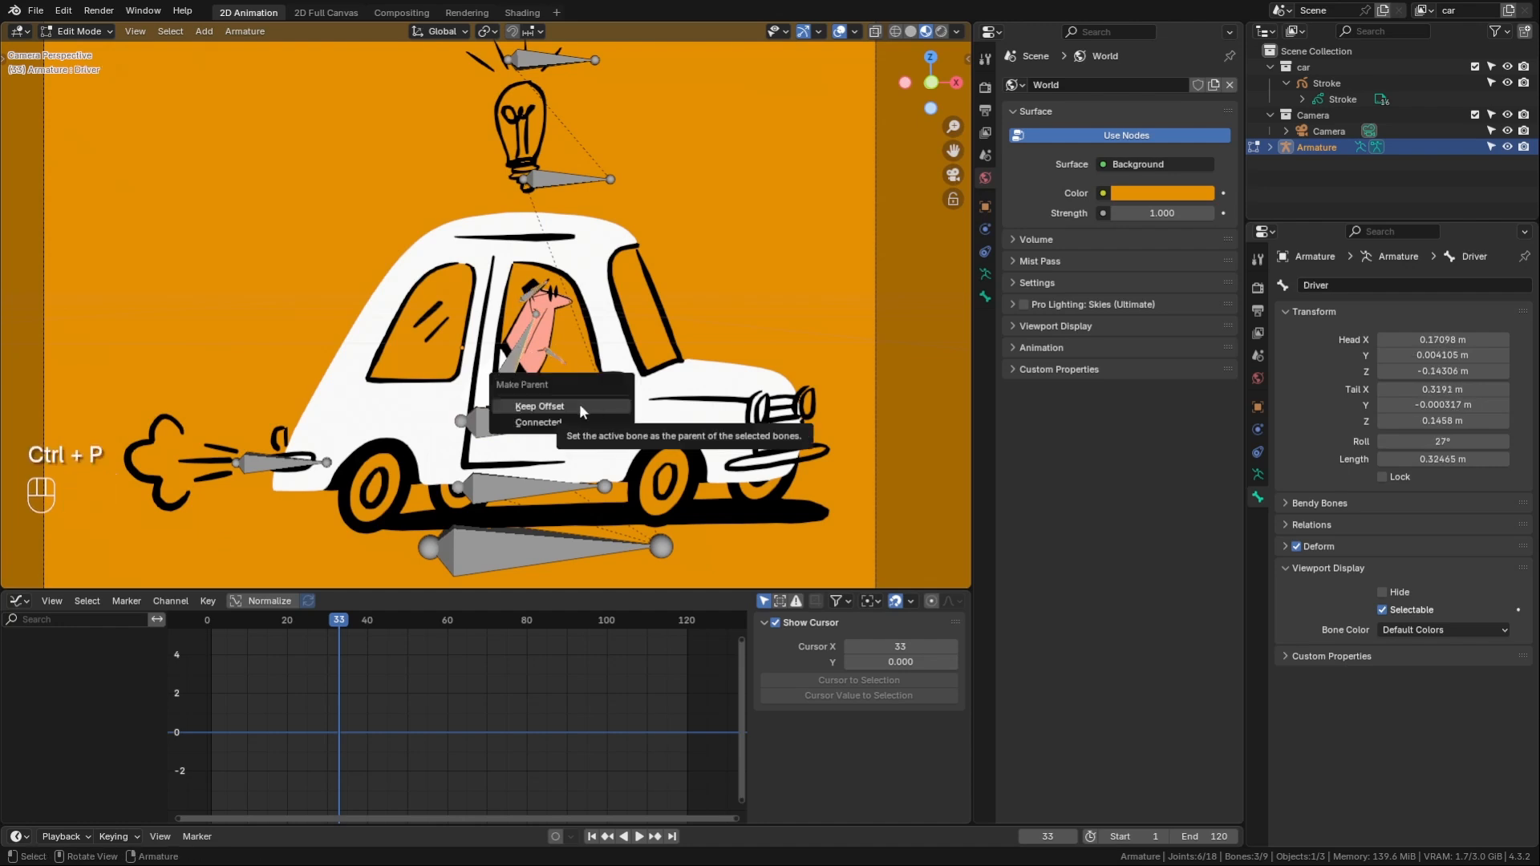
click(582, 408)
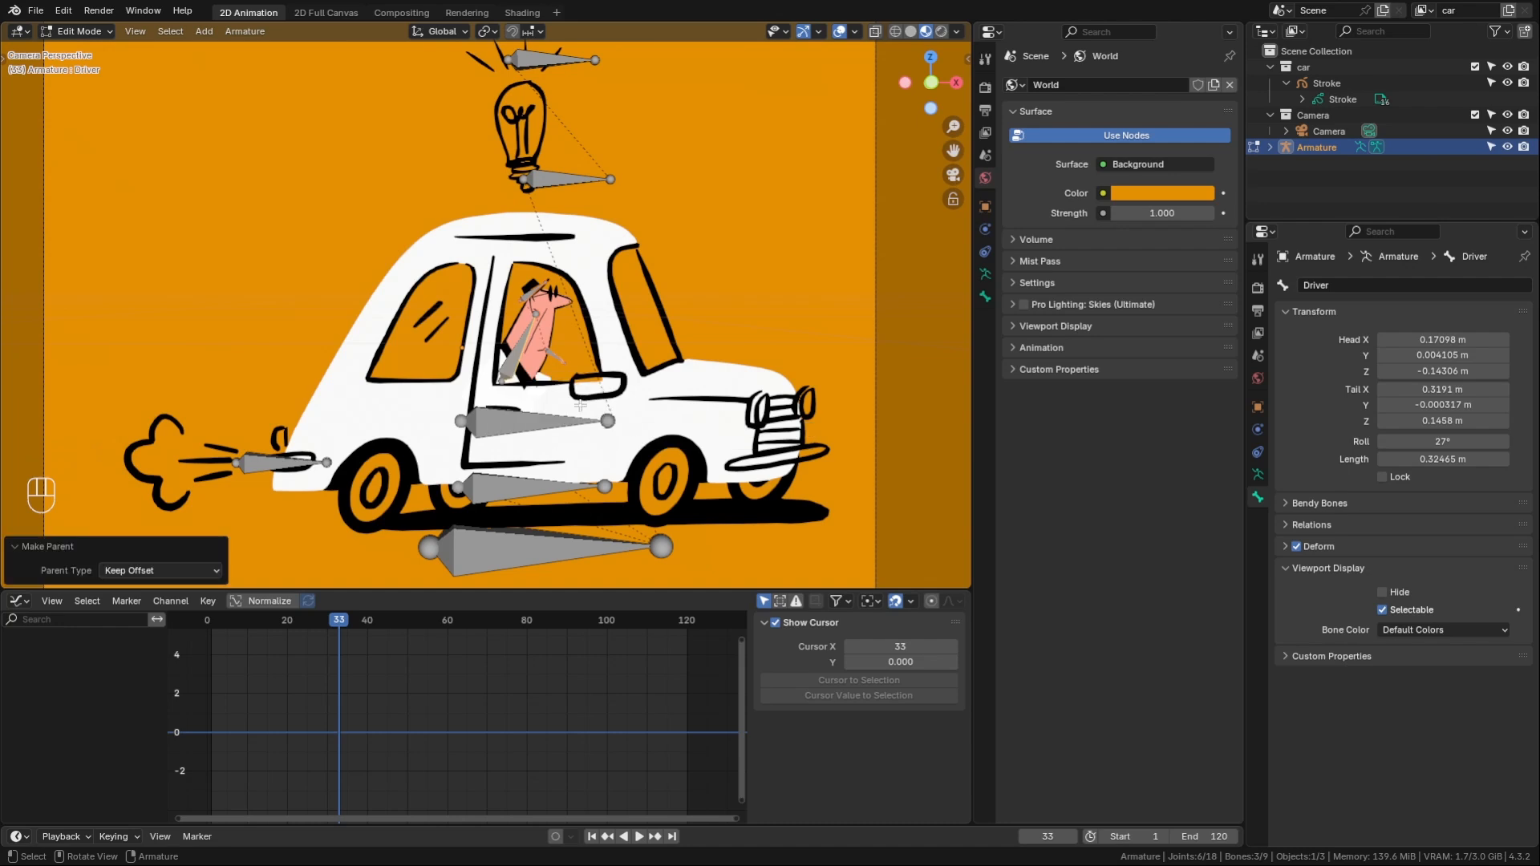
- Parent the exhaust smoke bone behind the car to the Car bone, keeping its offset
shift+middle_drag(619, 292, 637, 298)
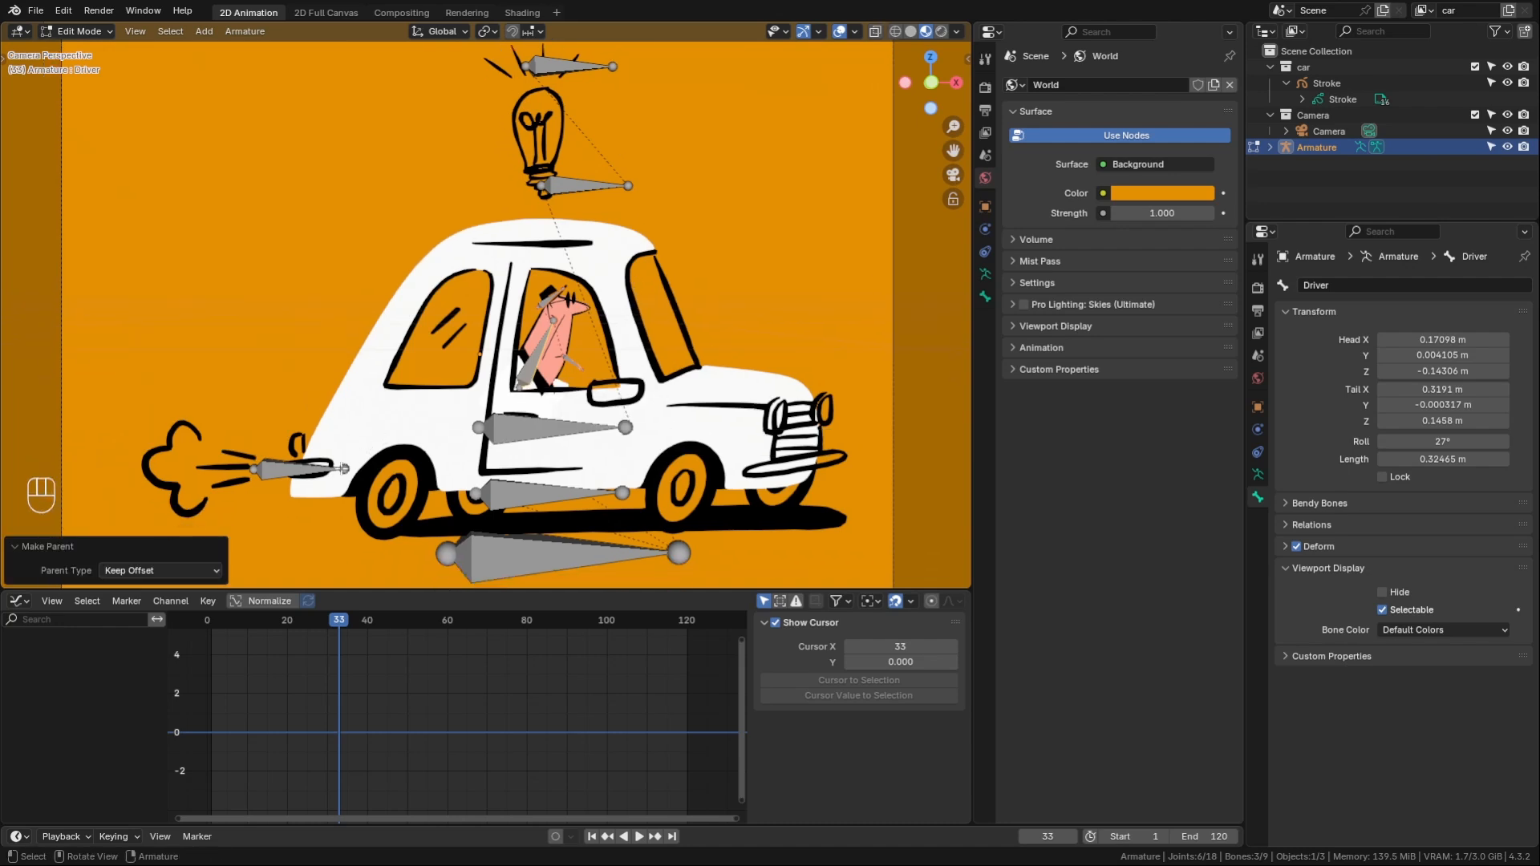
click(295, 473)
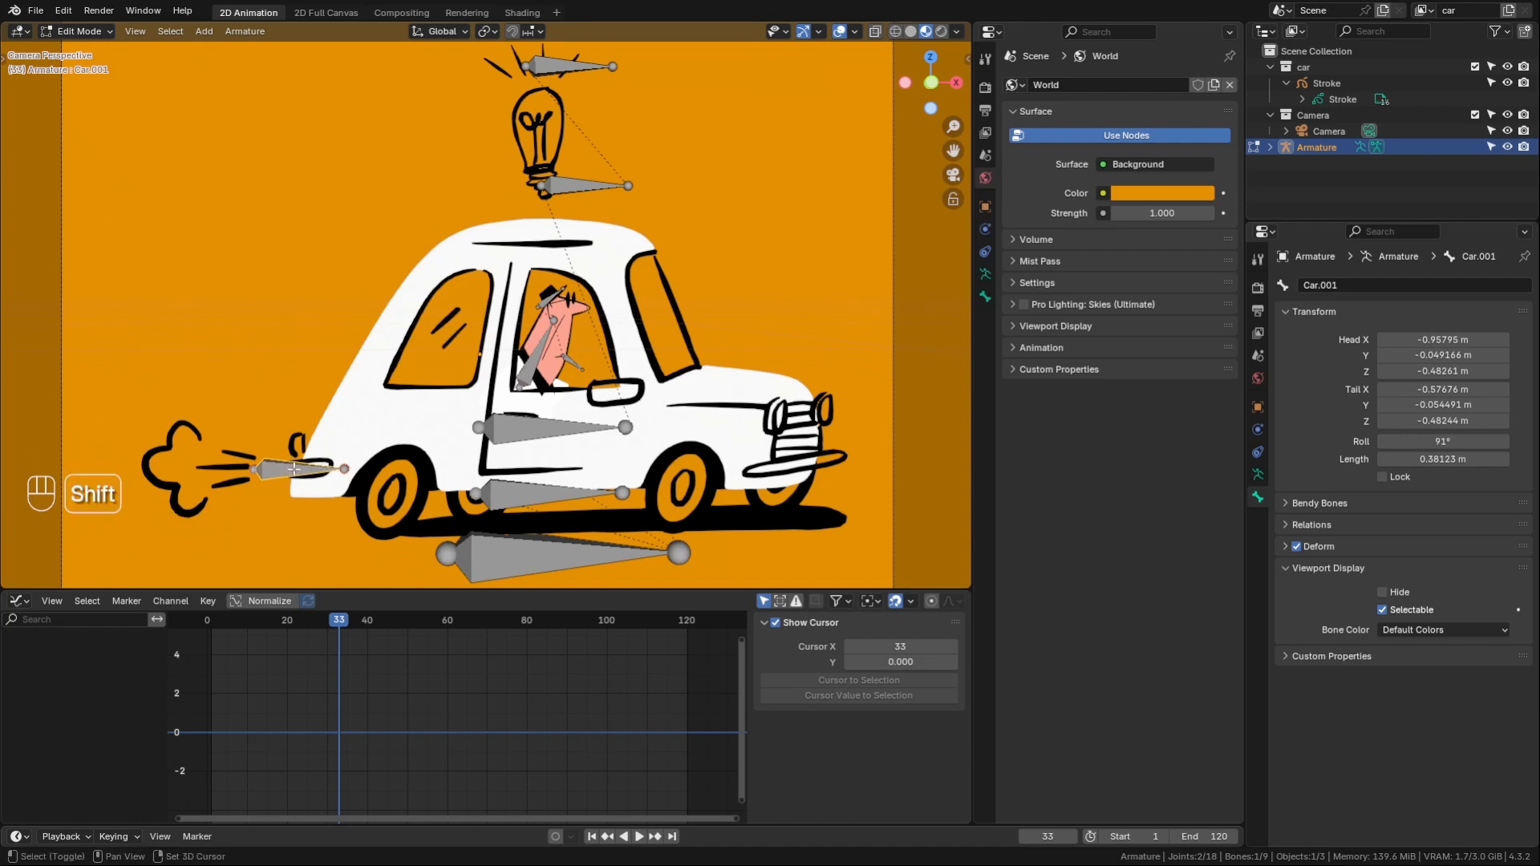
shift+click(553, 464)
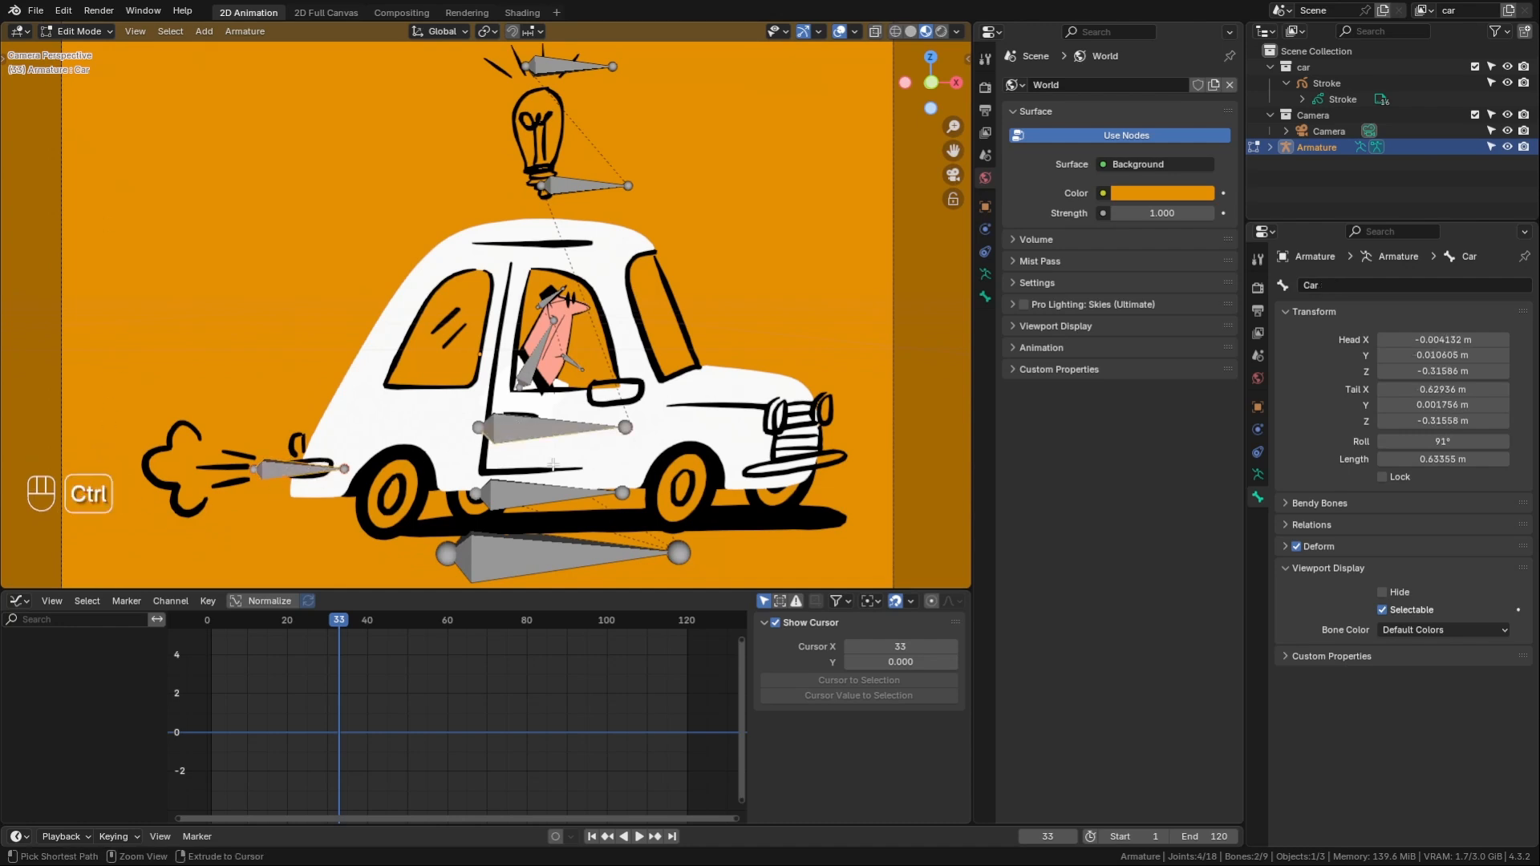
key(ctrl+p)
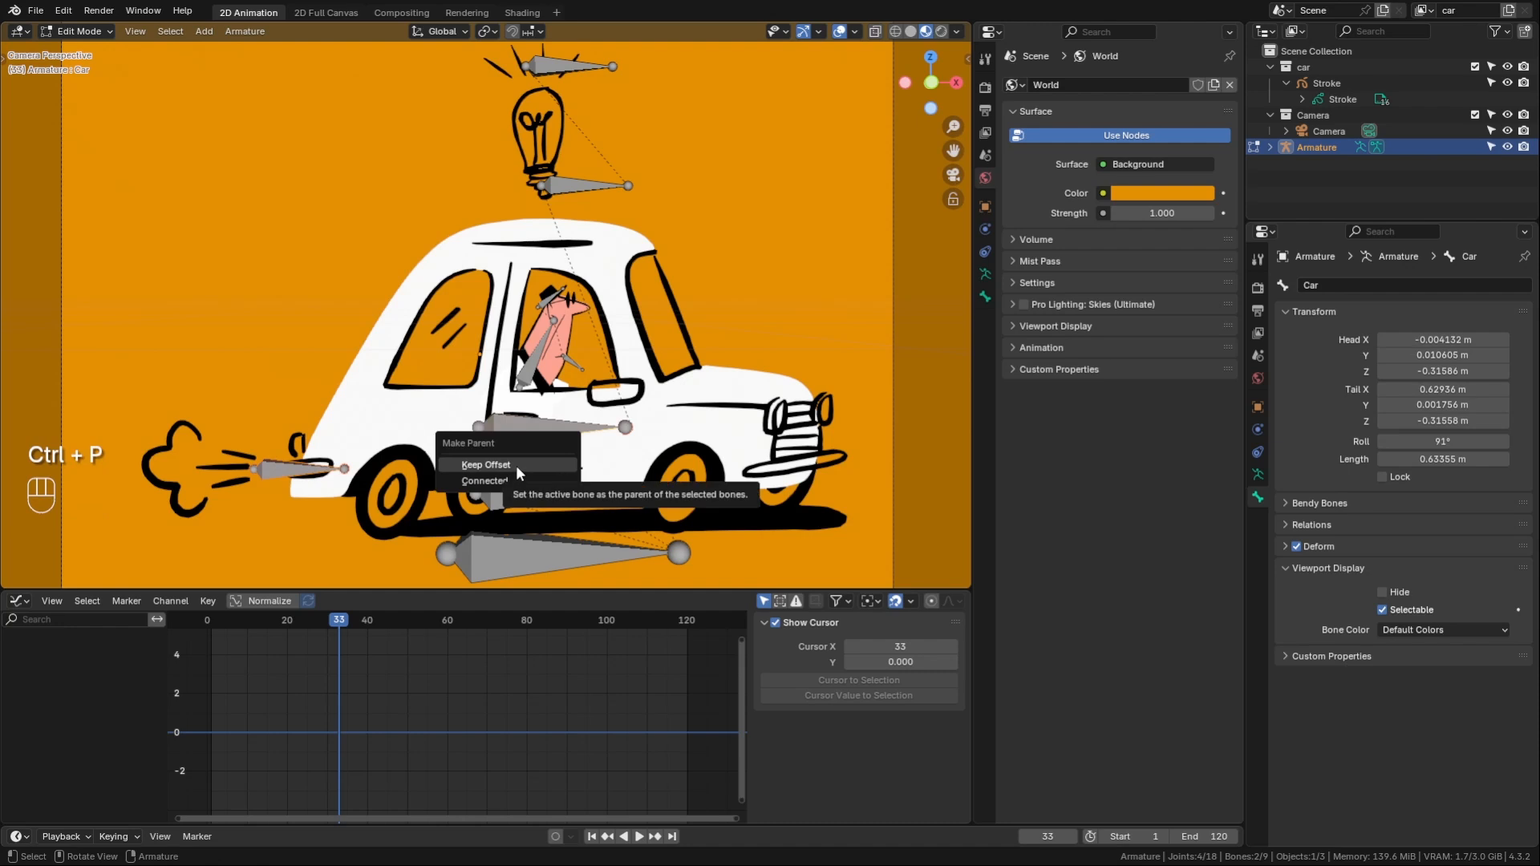
click(517, 466)
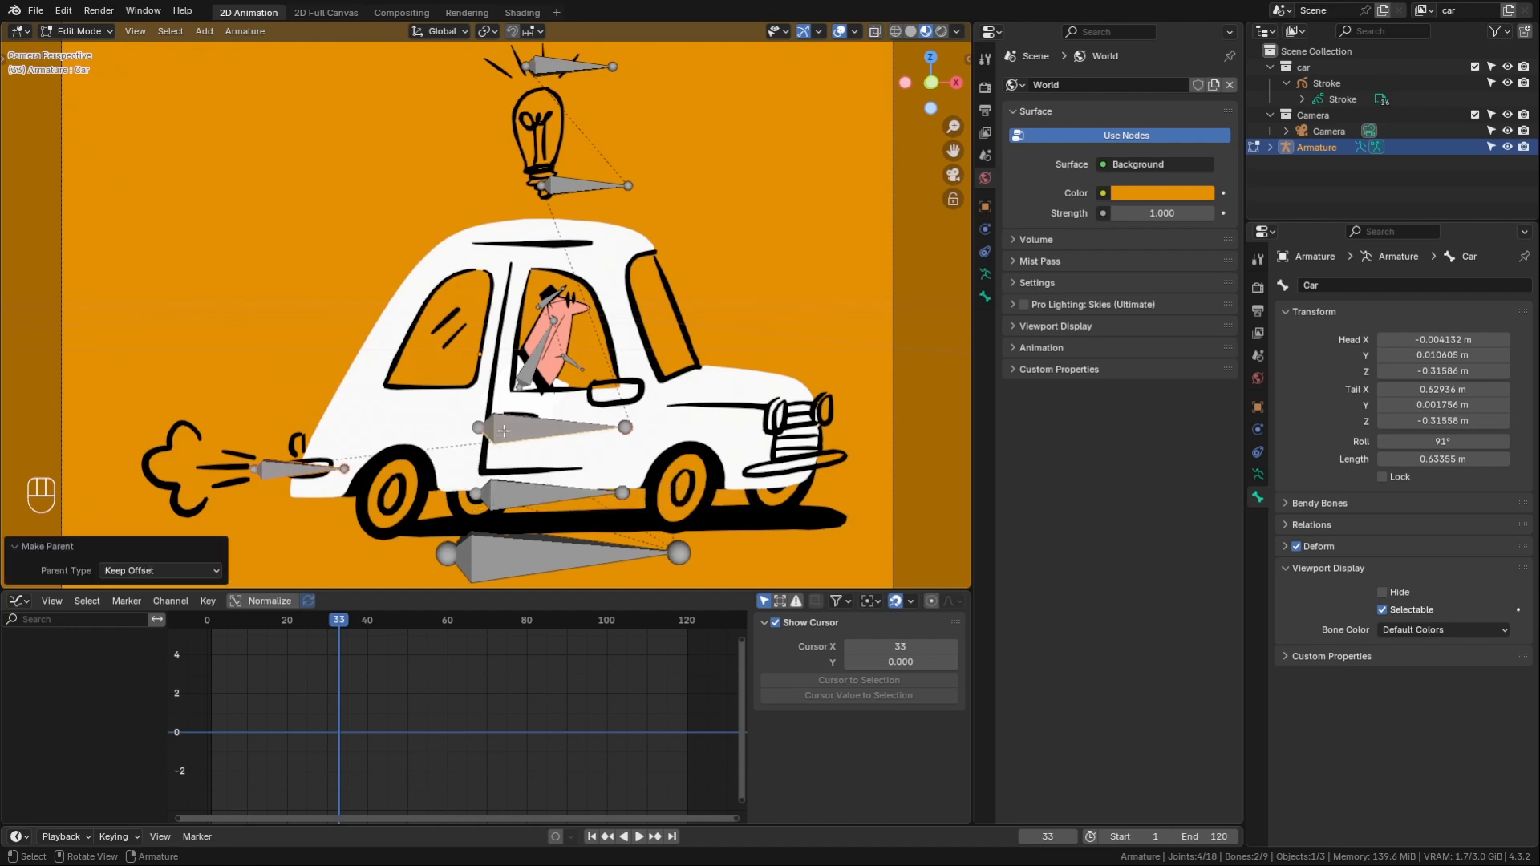
- Select the Car bone and switch the armature to Pose Mode
click(501, 447)
click(77, 31)
click(85, 85)
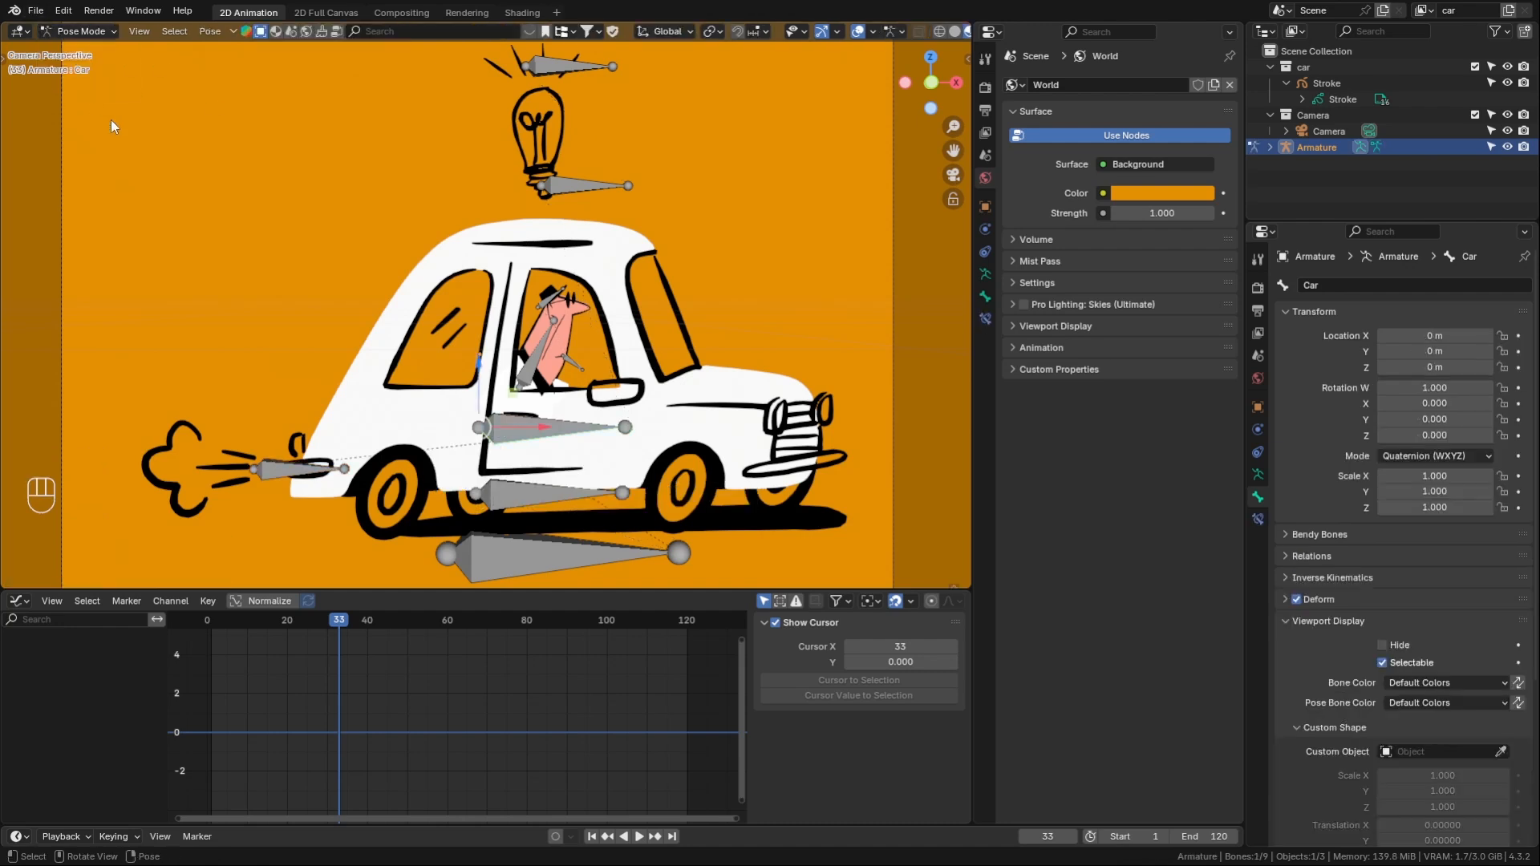
- Move the Car bone freely by about 0.035 m in X and -0.014 m in Z to test its child bones
key(g)
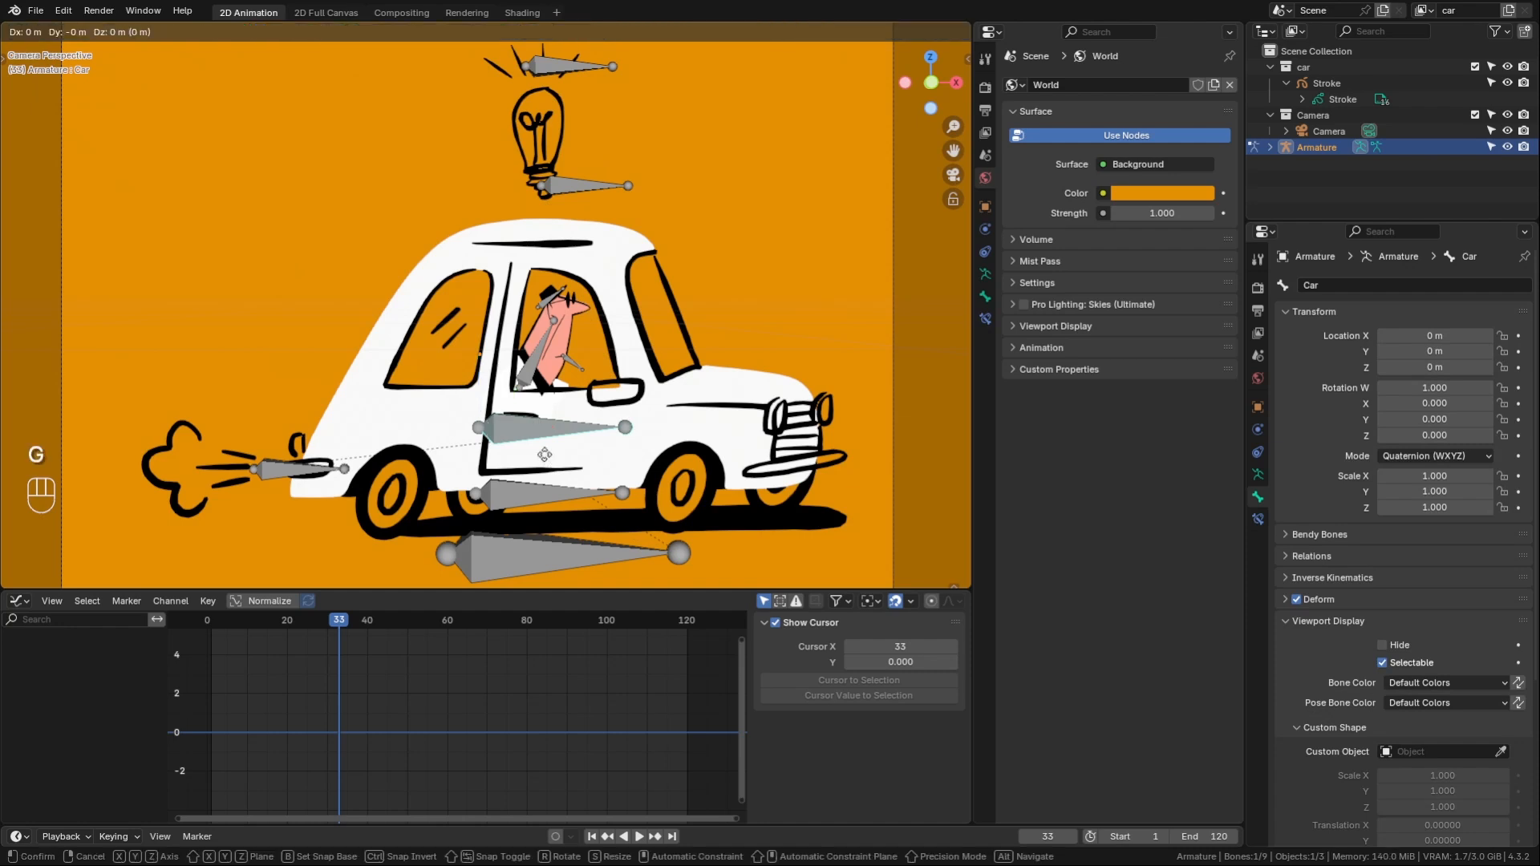
right_click(529, 446)
key(g)
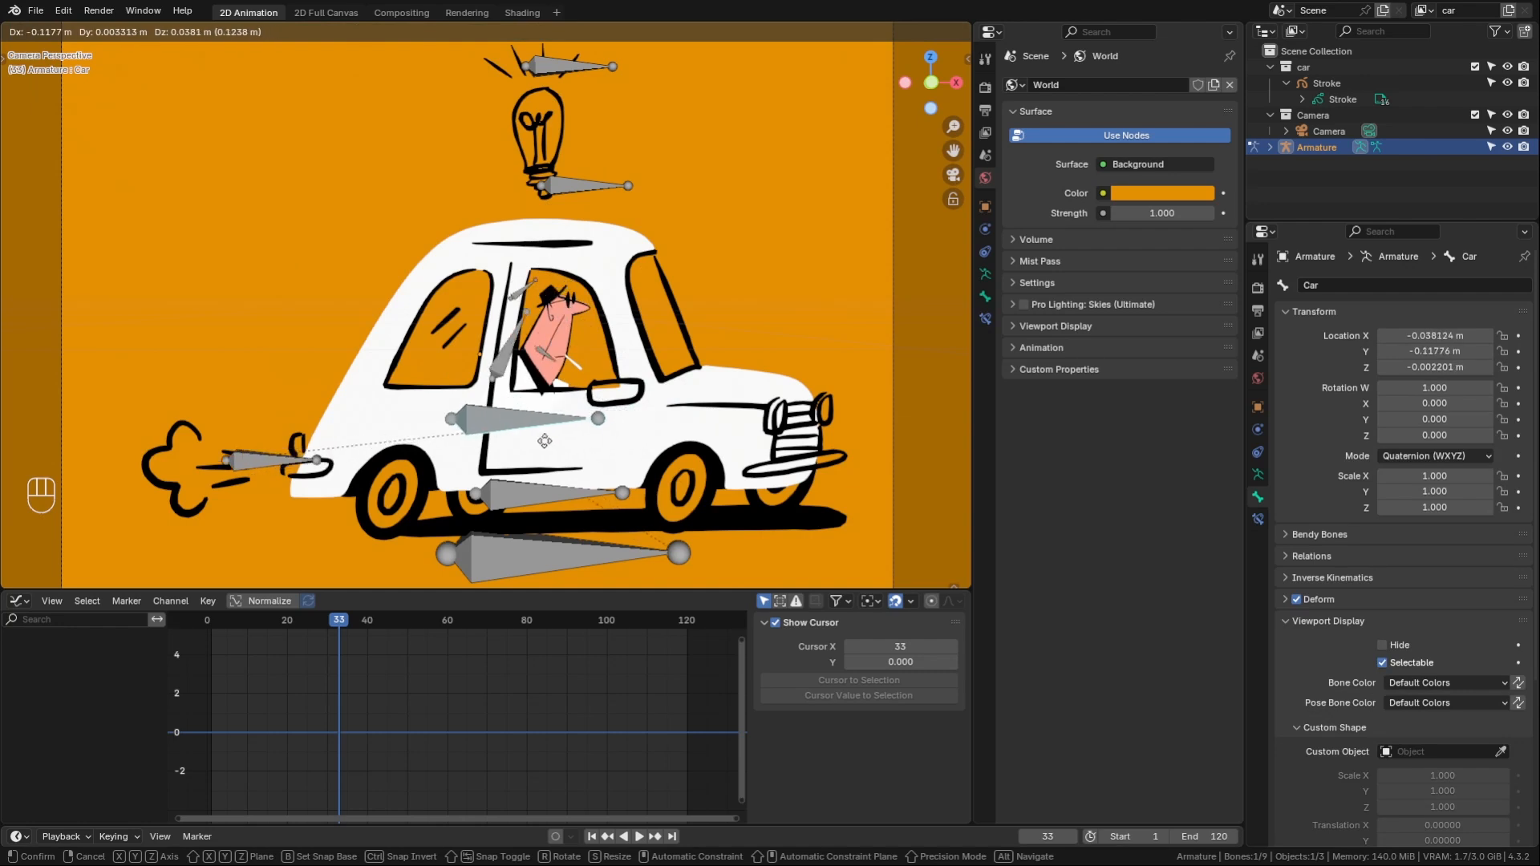
click(555, 455)
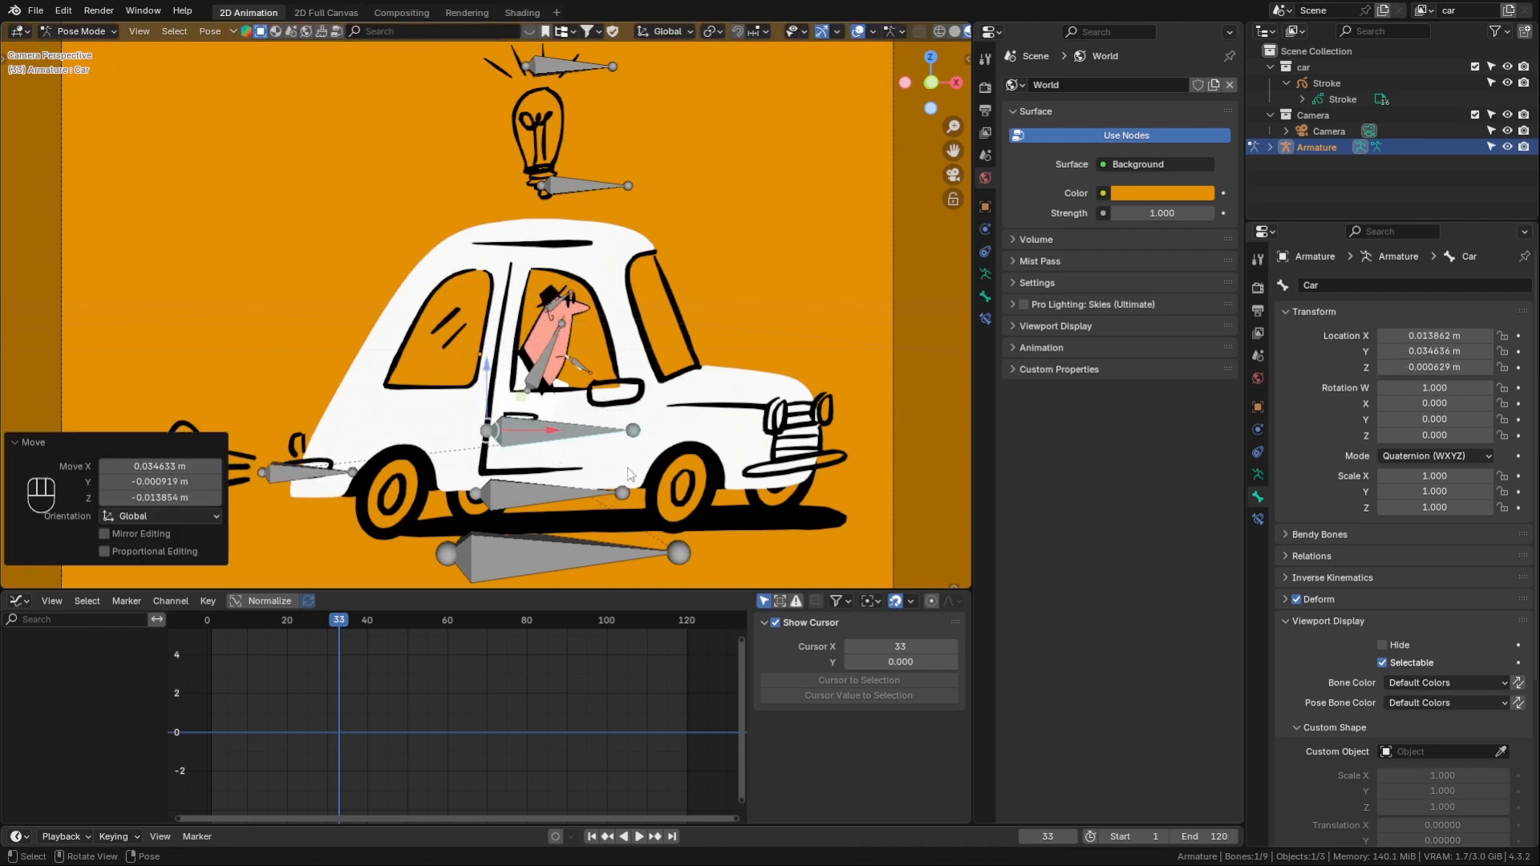
- Save the file and undo the Car bone's test move
key(ctrl)
key(ctrl+s)
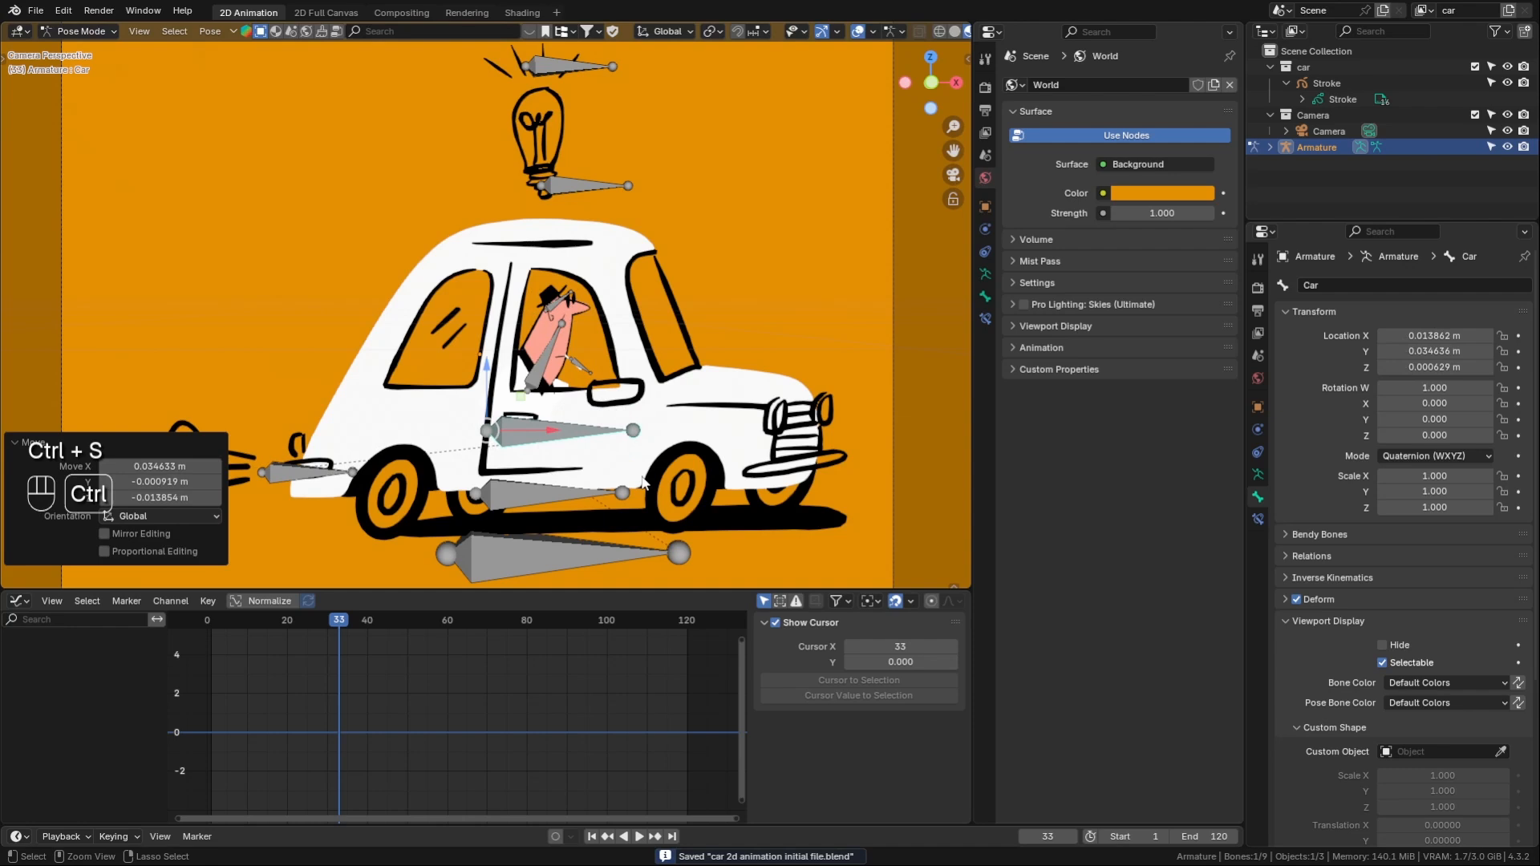
key(ctrl+z)
- Try moving the Tires, Root and Light bones one after another to test the bone hierarchy, cancelling each move
click(534, 501)
key(g)
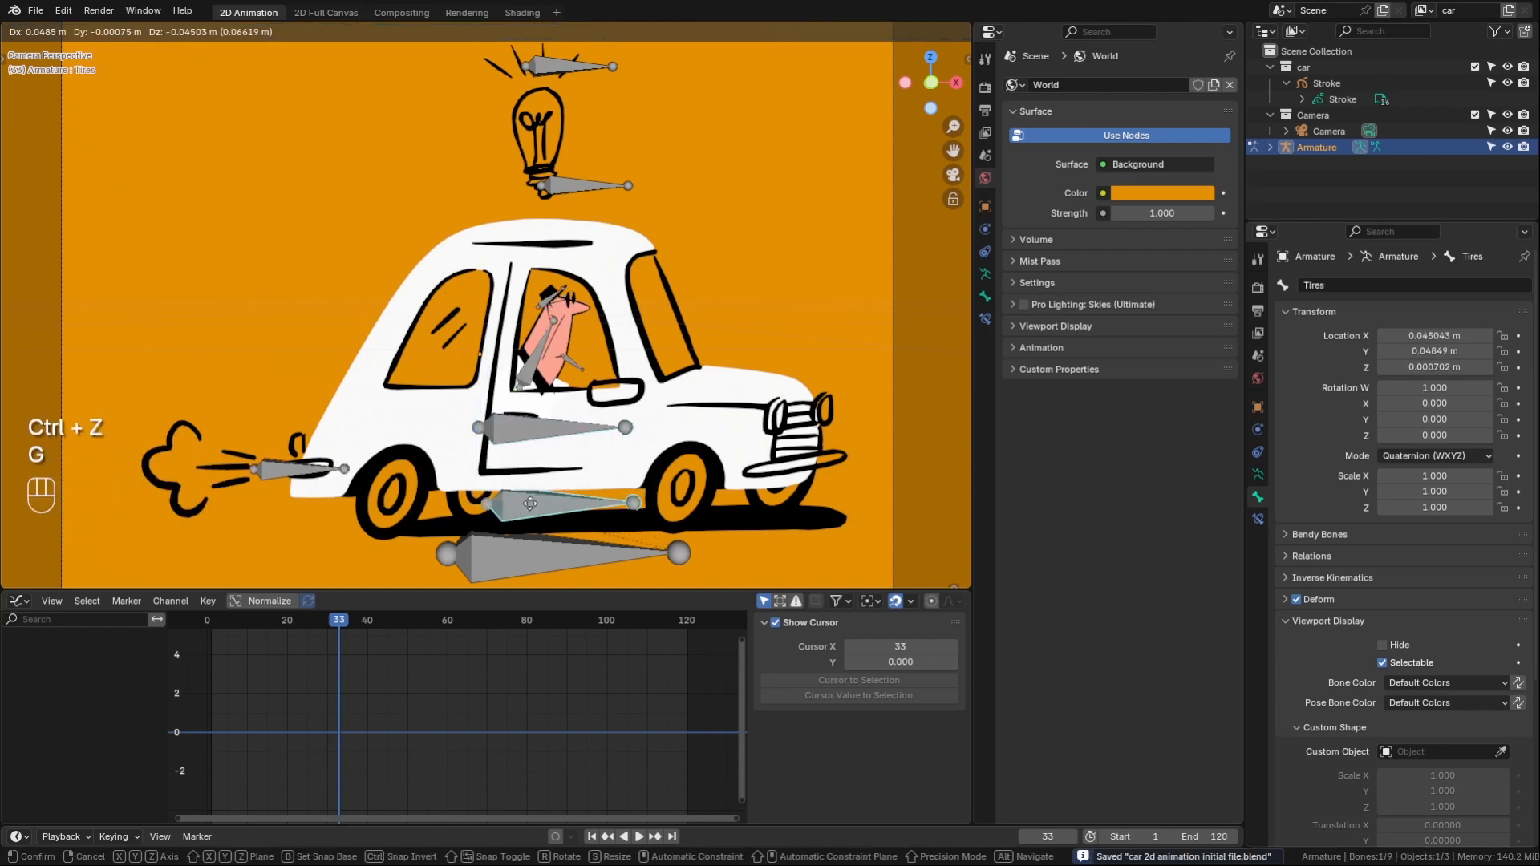
right_click(543, 513)
click(507, 560)
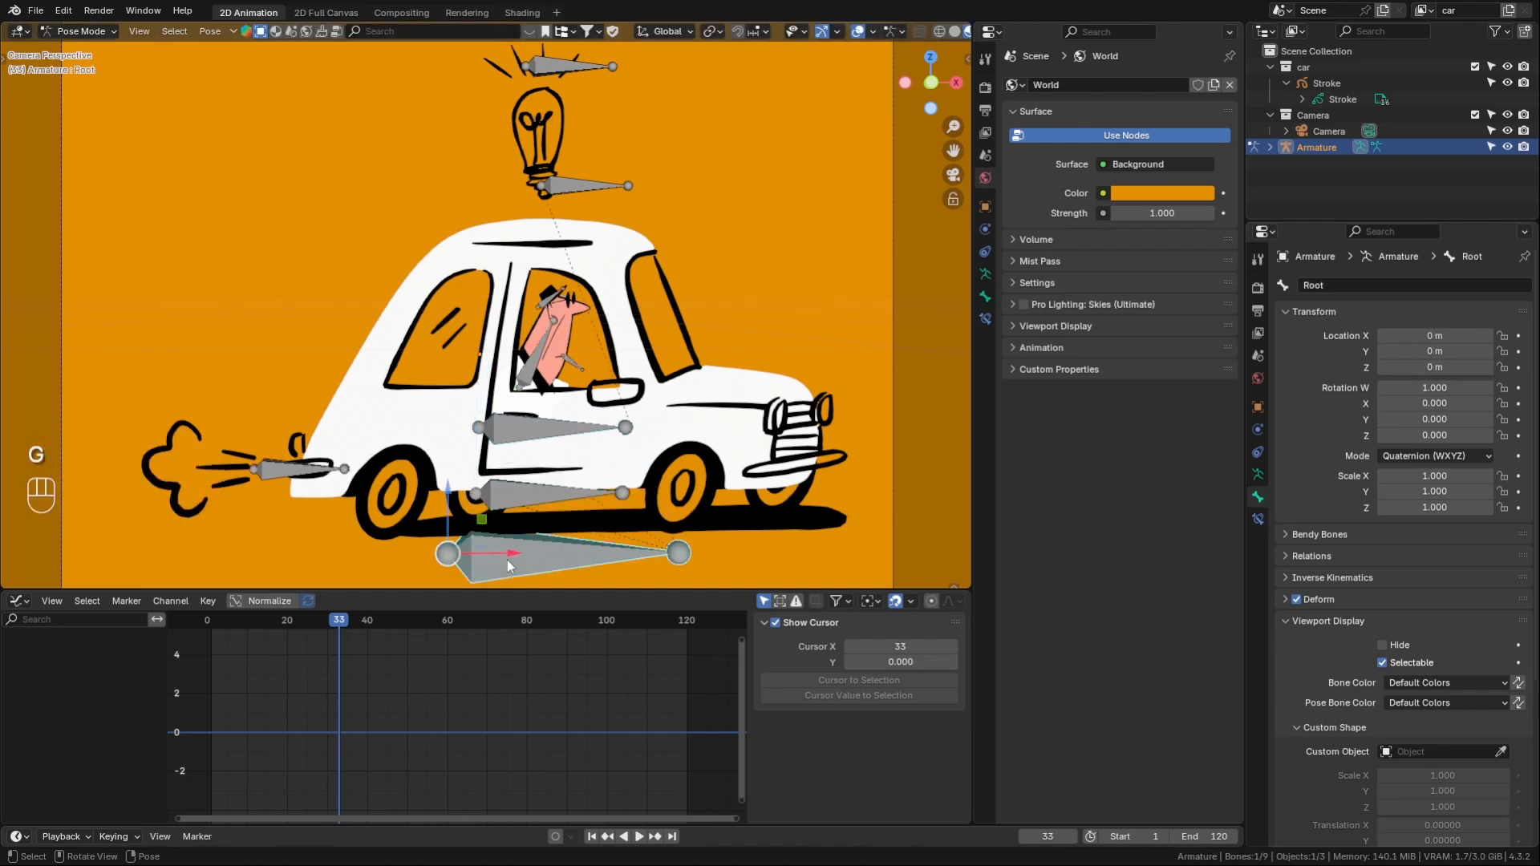
key(g)
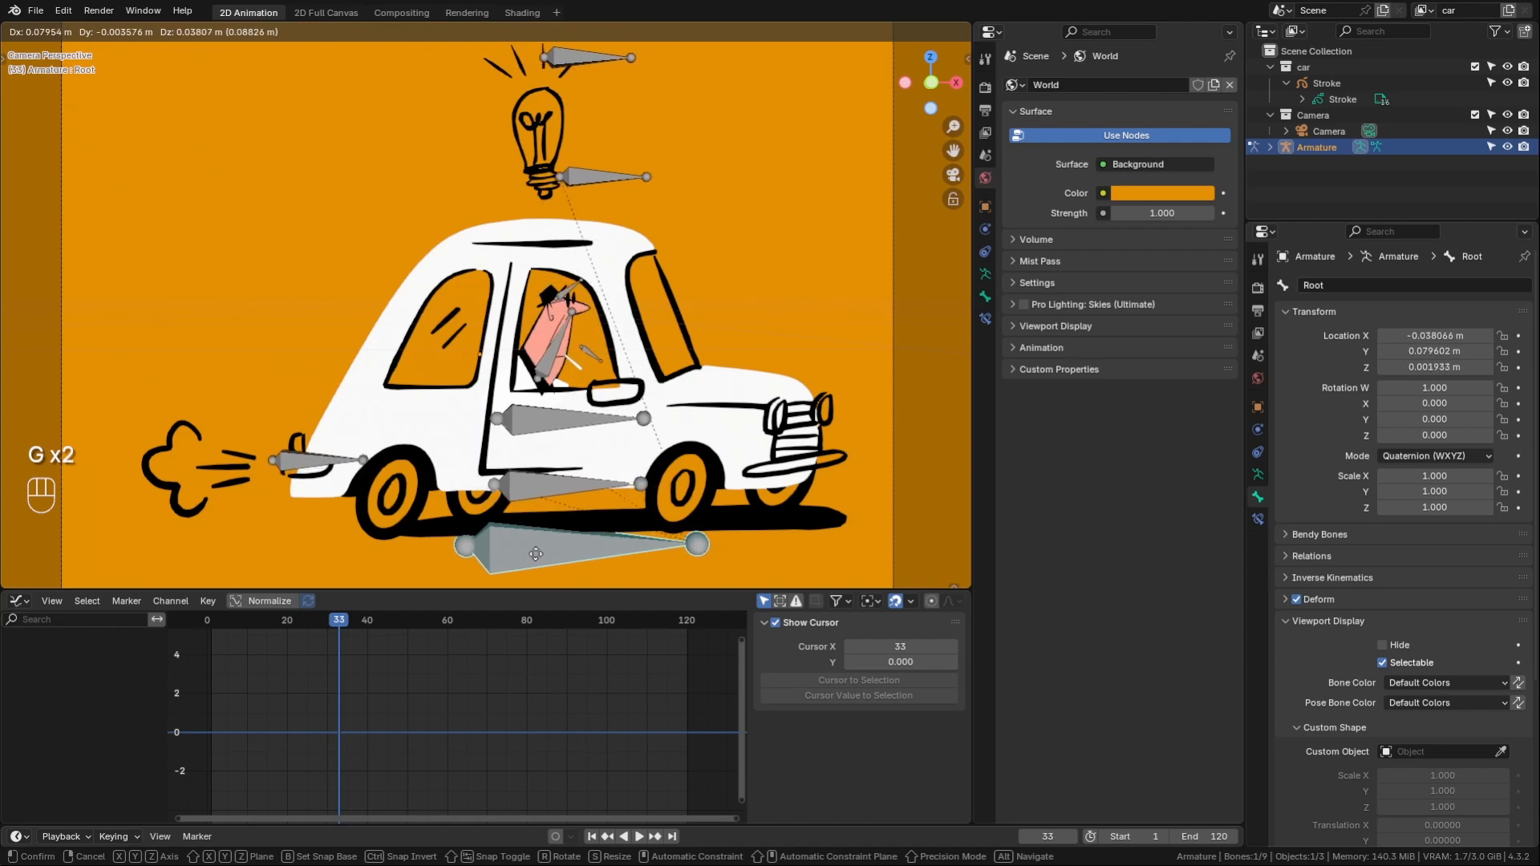
right_click(536, 553)
click(543, 186)
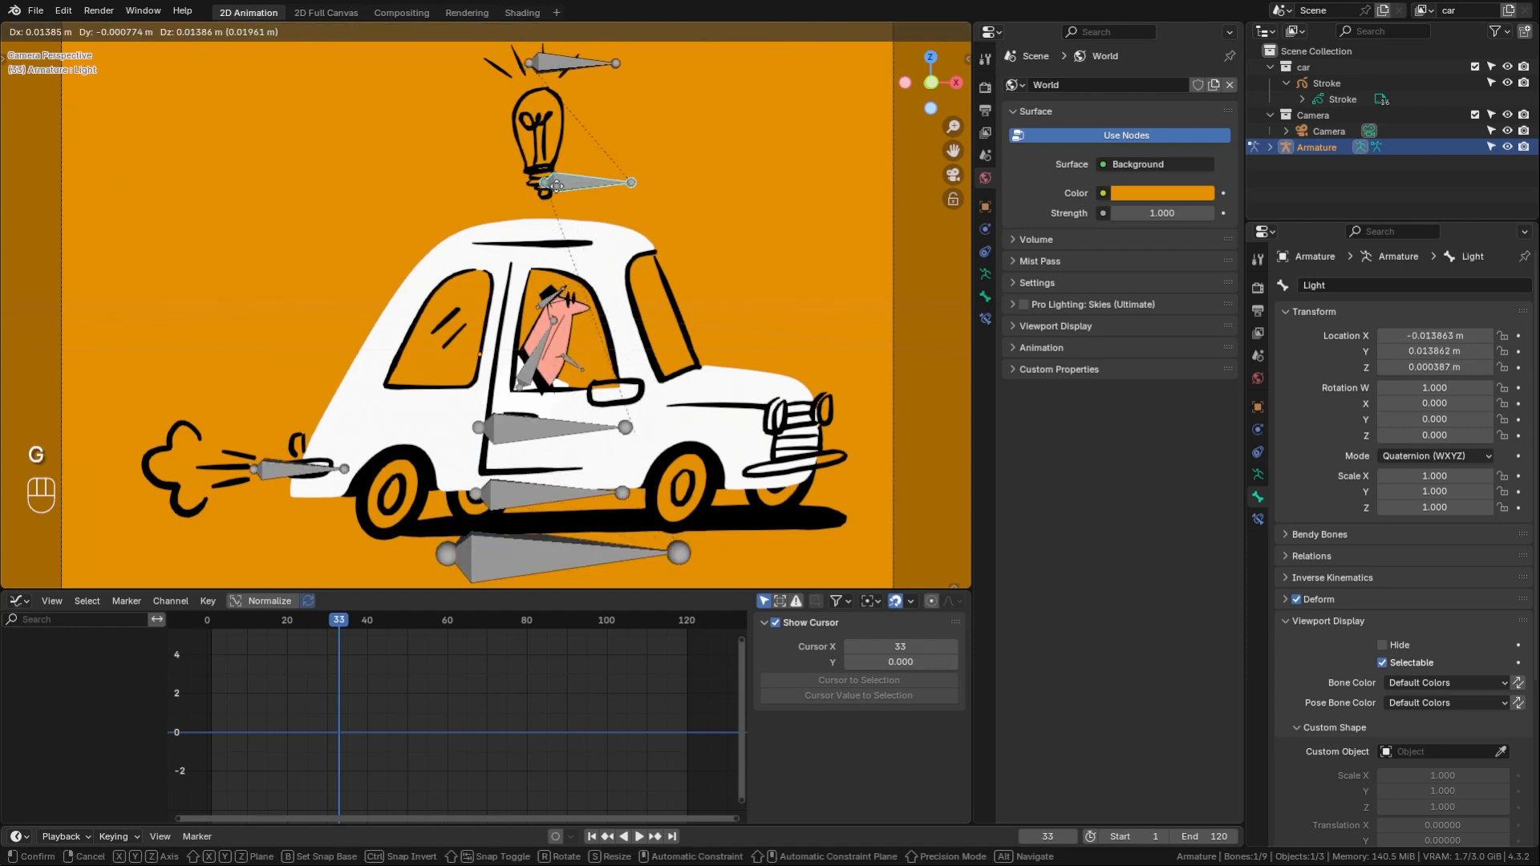
key(g)
right_click(539, 259)
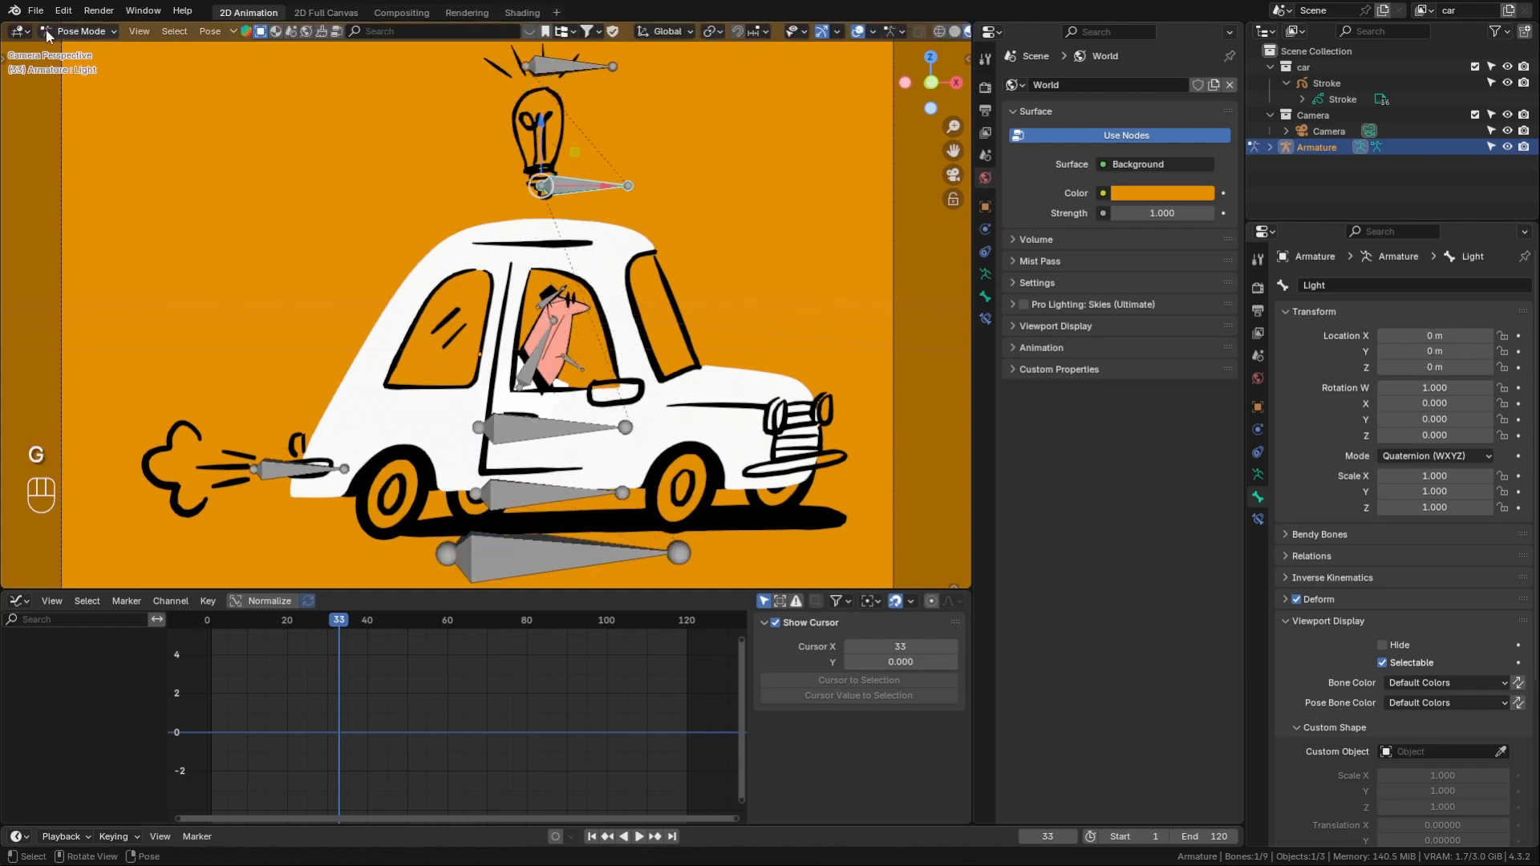
- Return to Object Mode and parent the Stroke object to the armature using Armature Deform With Empty Groups
click(82, 31)
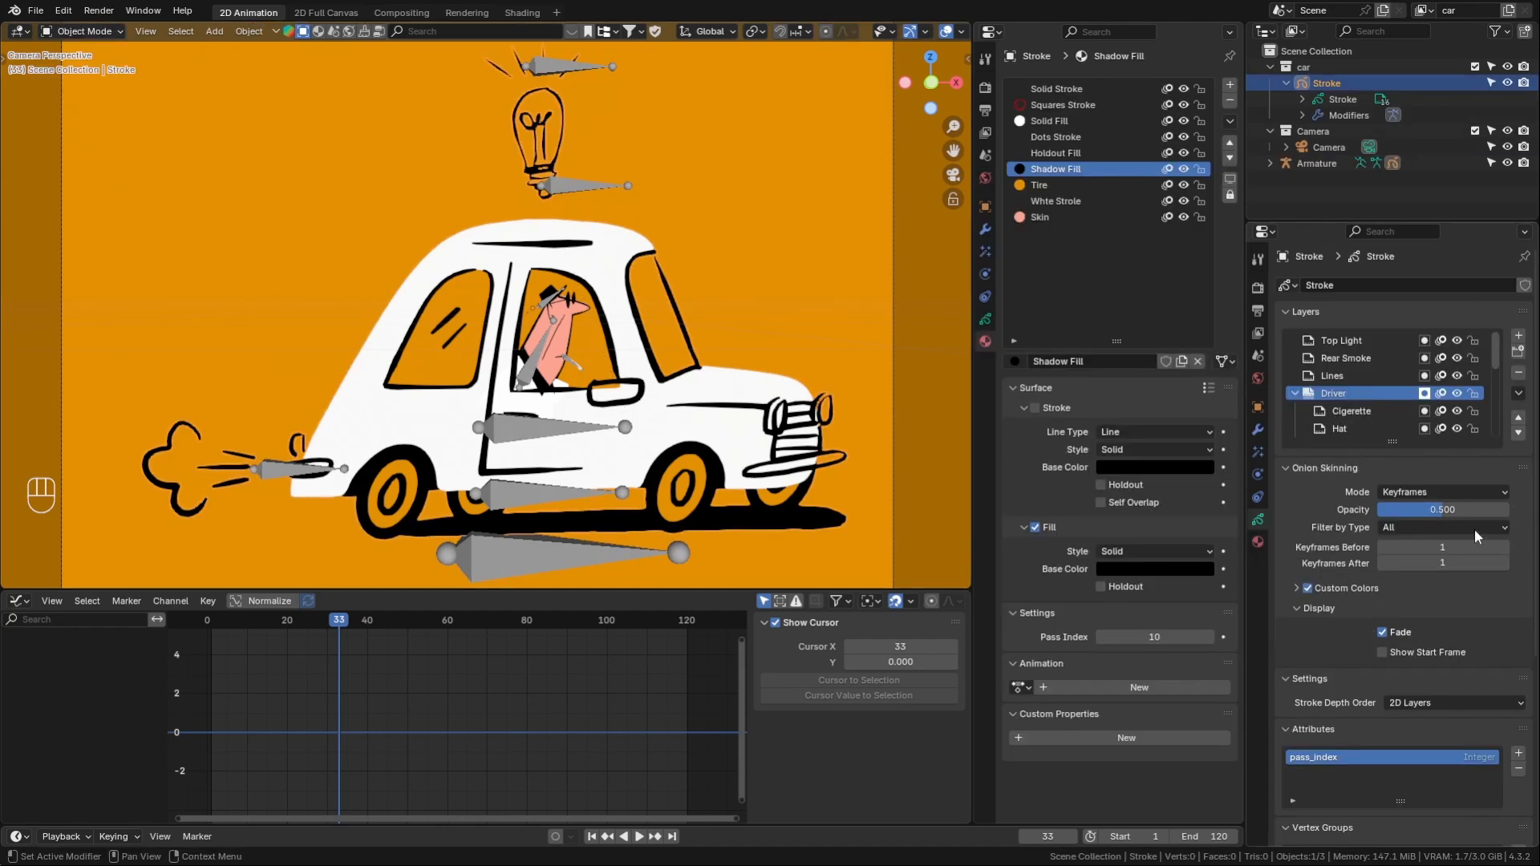
shift+click(570, 185)
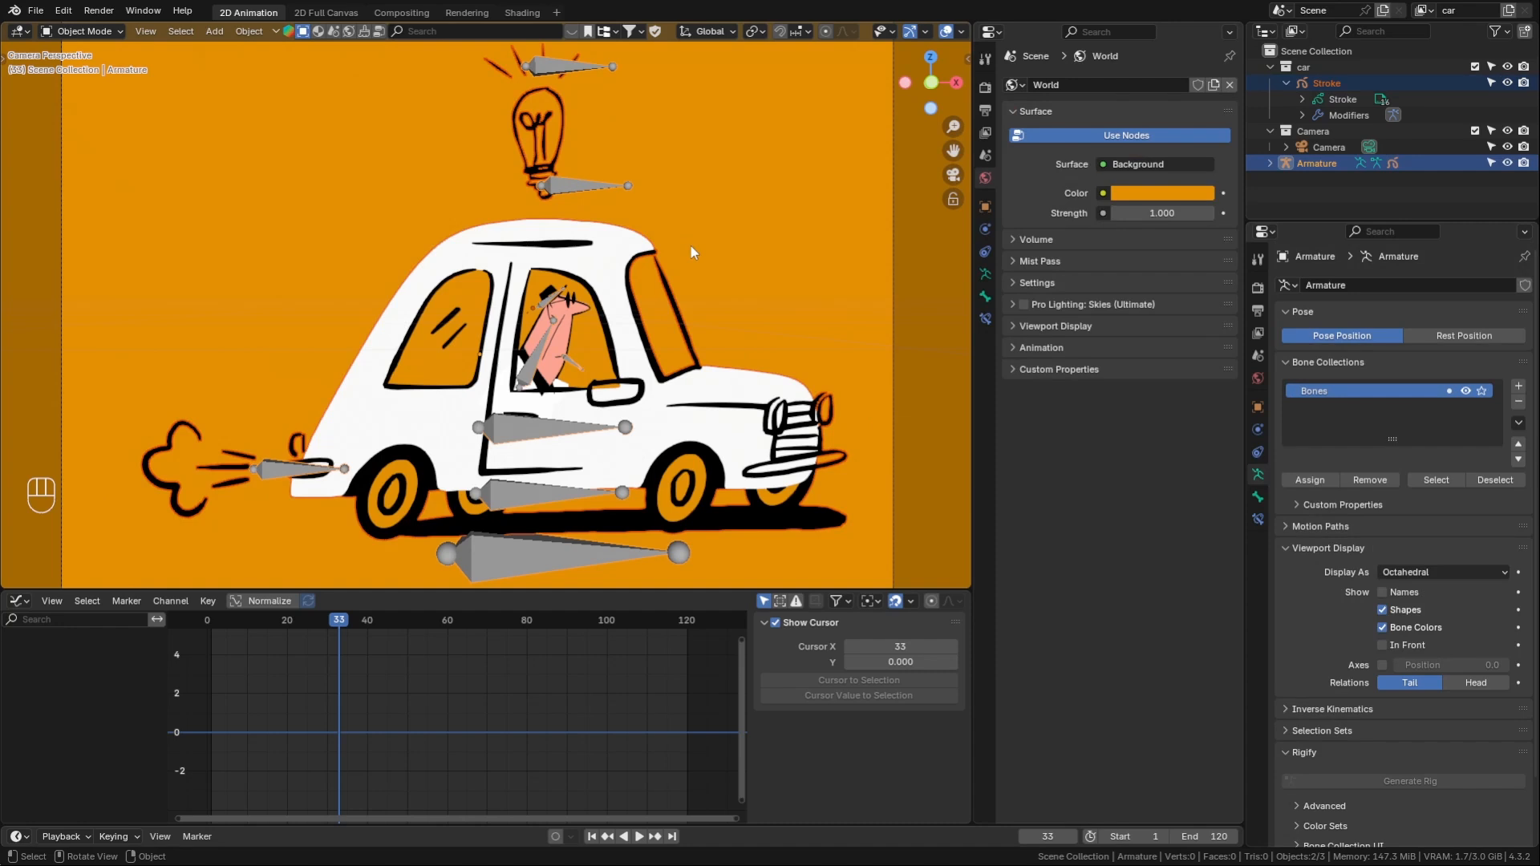
key(ctrl+p)
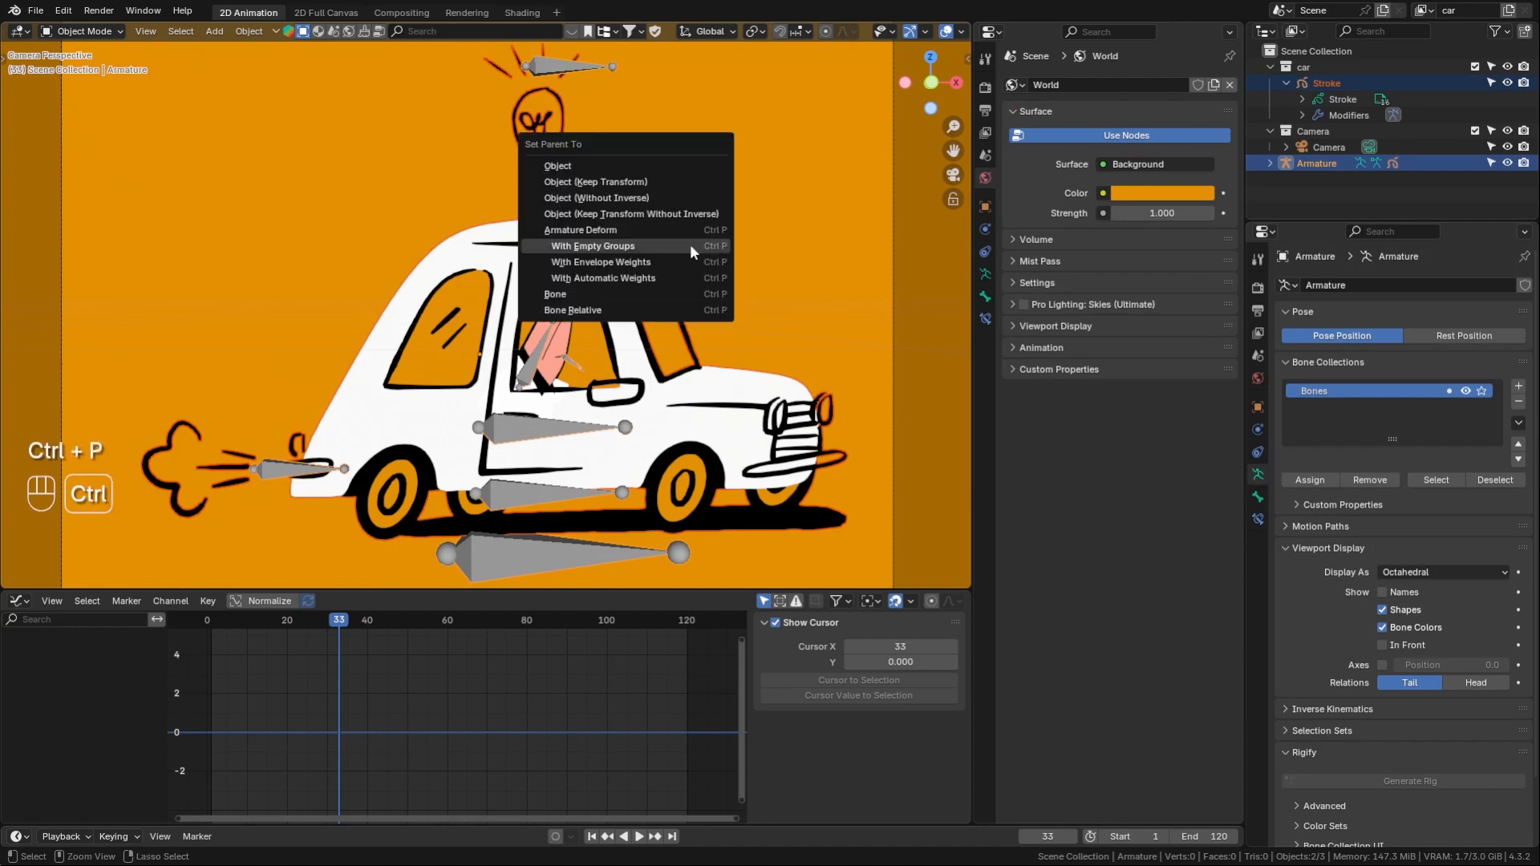
click(637, 246)
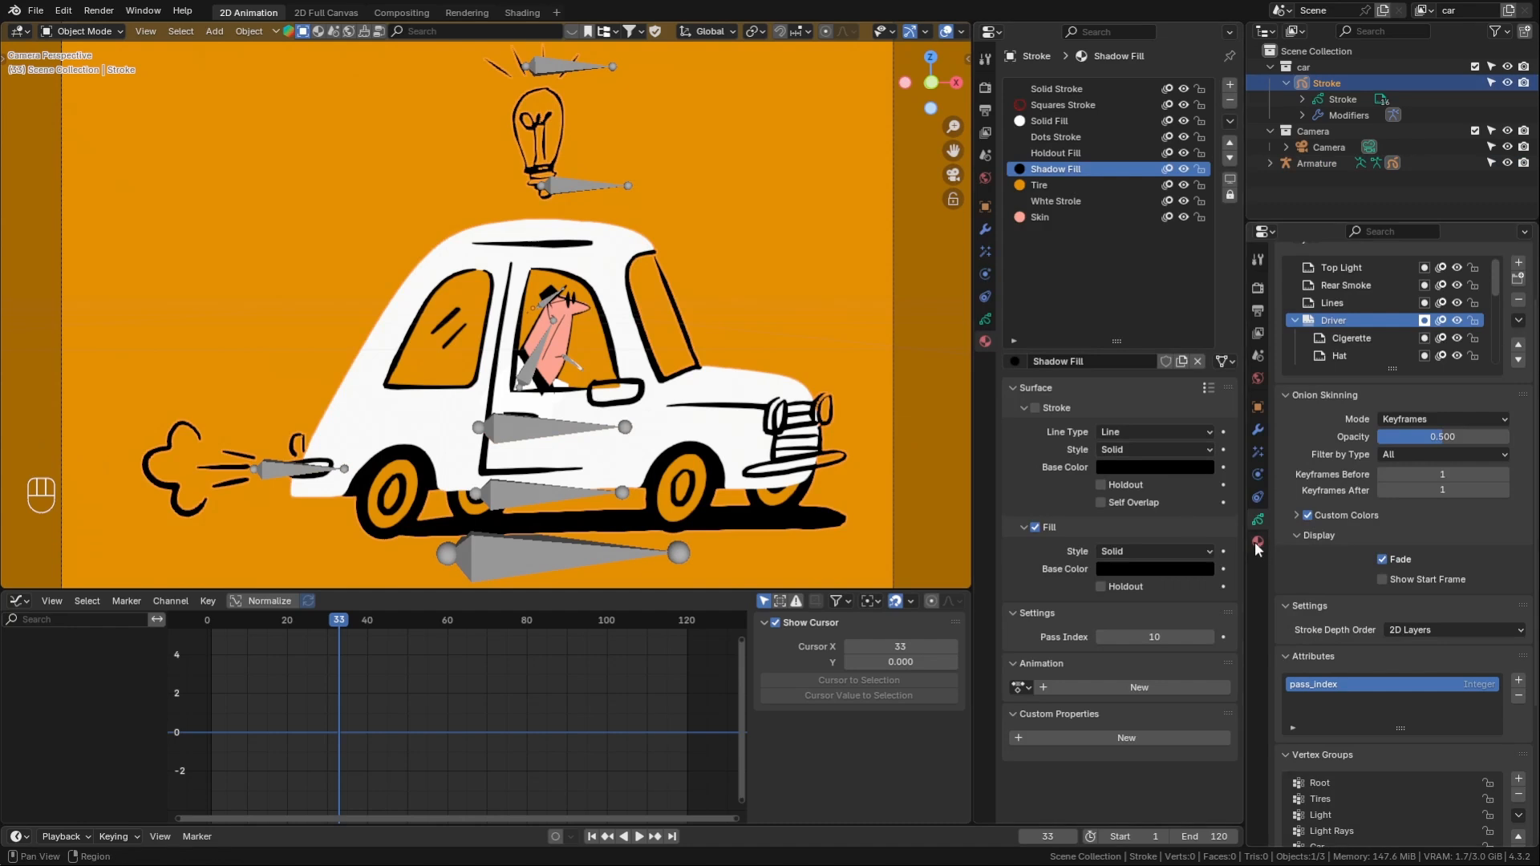
- Enlarge the Stroke object's vertex group list and make the Root group active
scroll(1461, 672, down, 6)
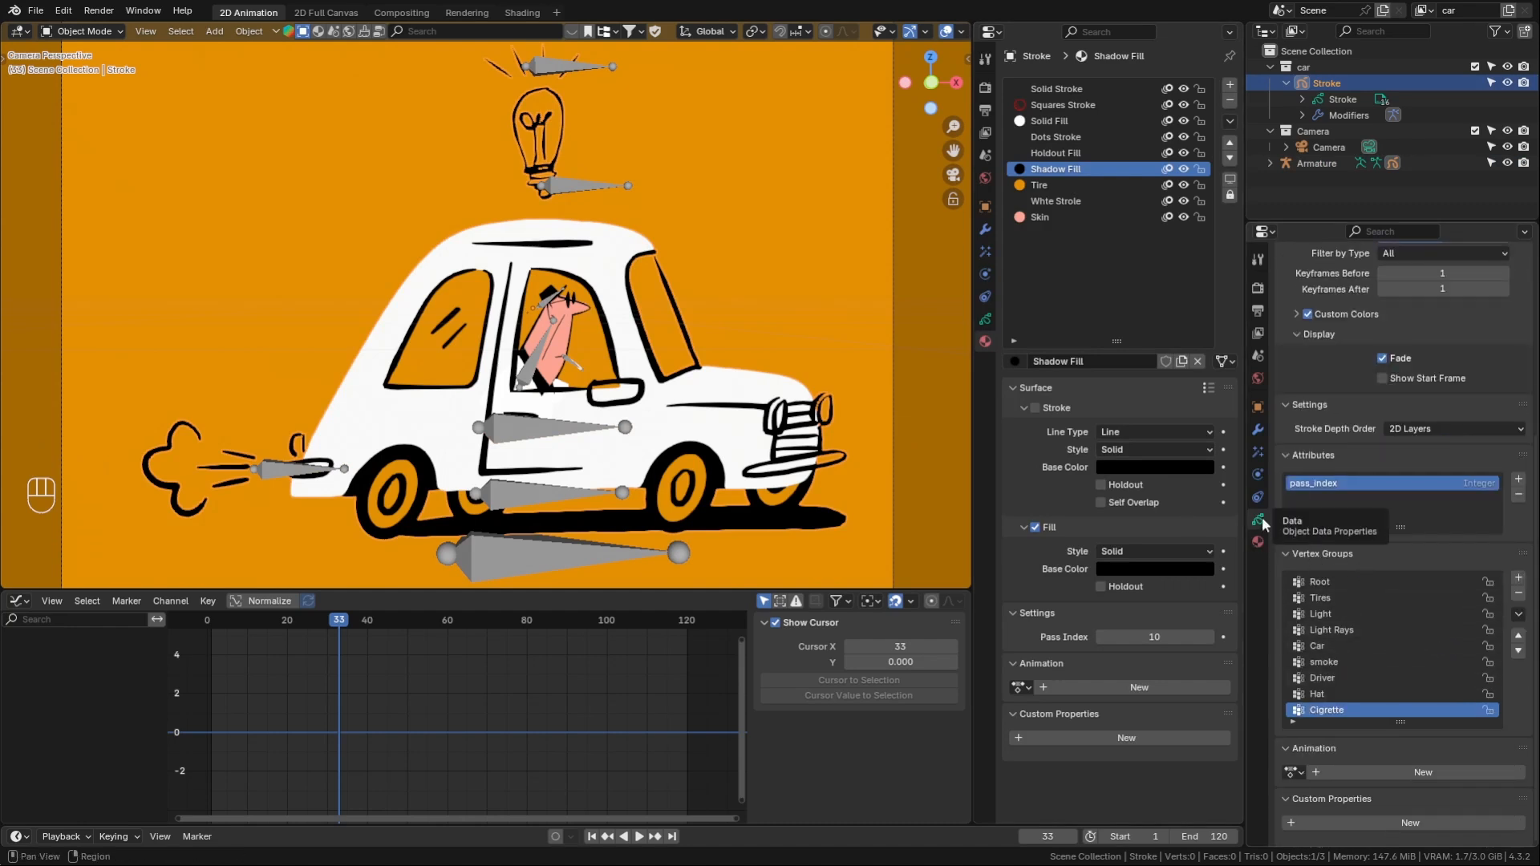
scroll(1384, 643, up, 2)
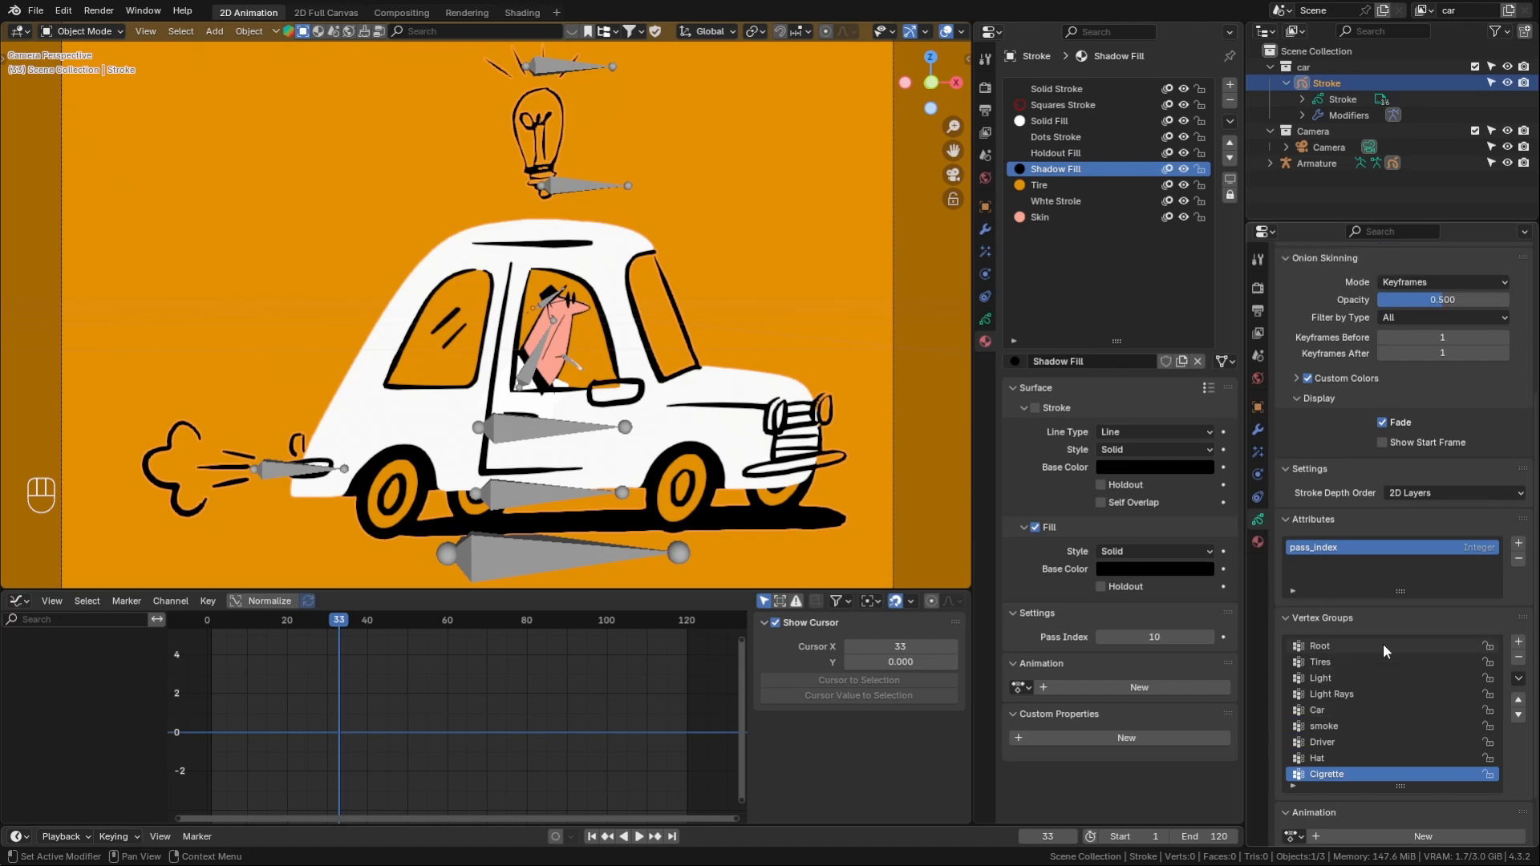
scroll(1384, 644, down, 2)
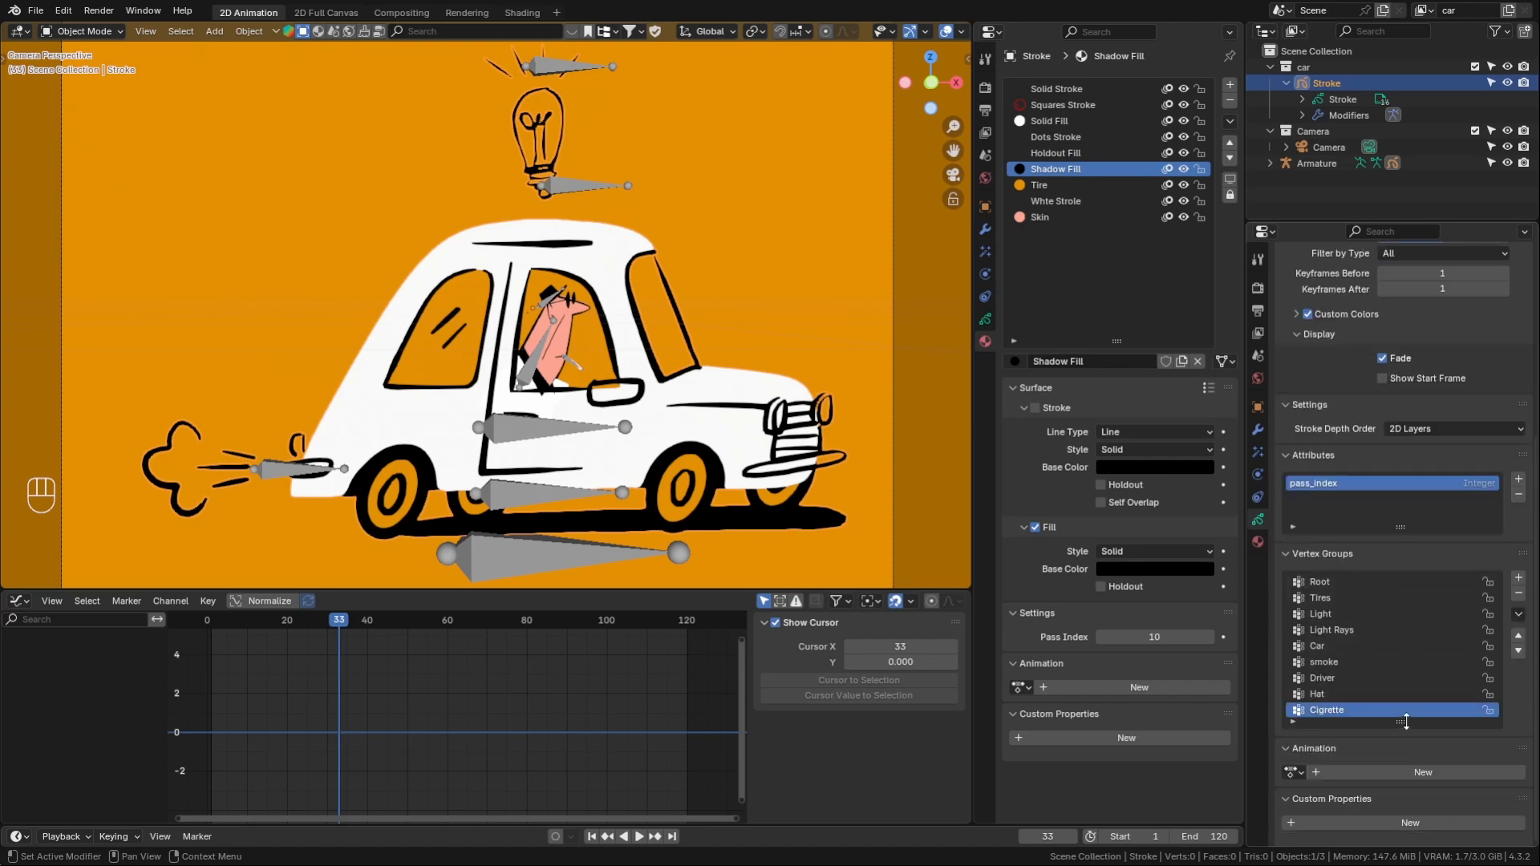
drag(1405, 722, 1412, 757)
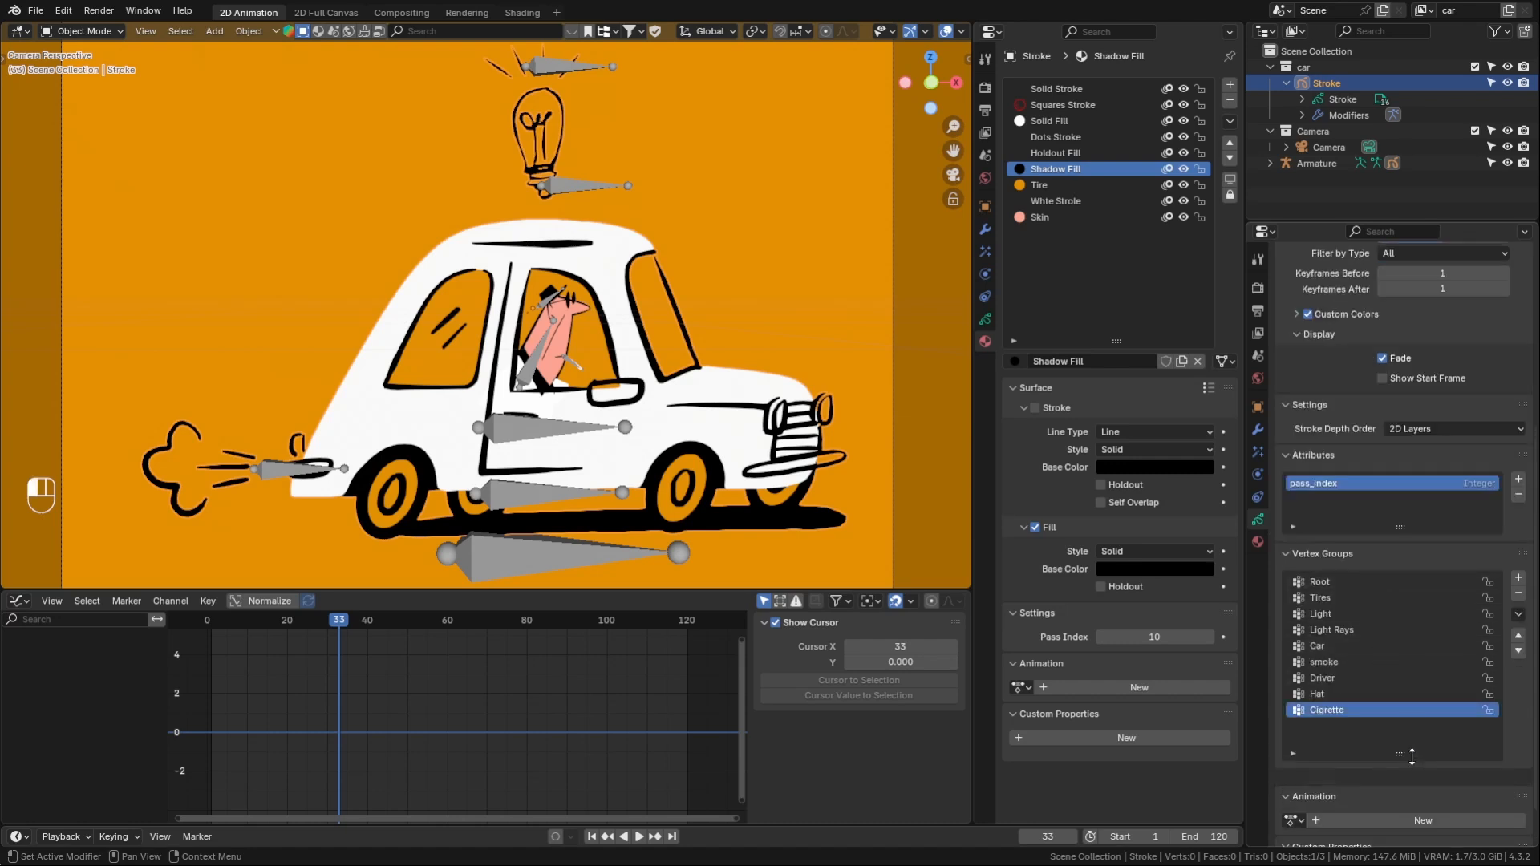
click(1349, 579)
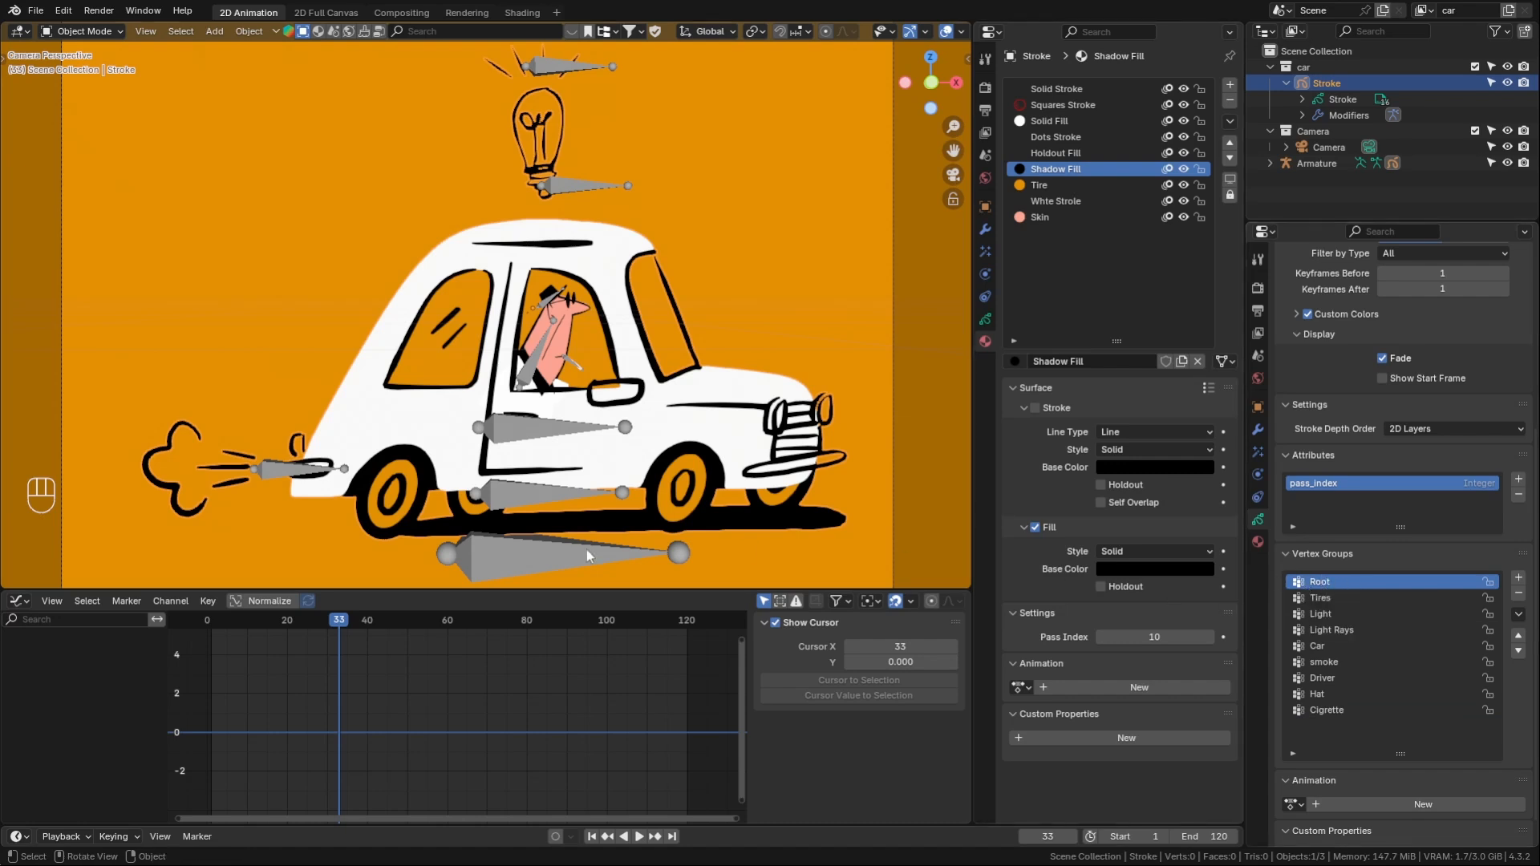
- Enter Edit Mode on the armature and examine the Root bone's Deform setting
click(516, 556)
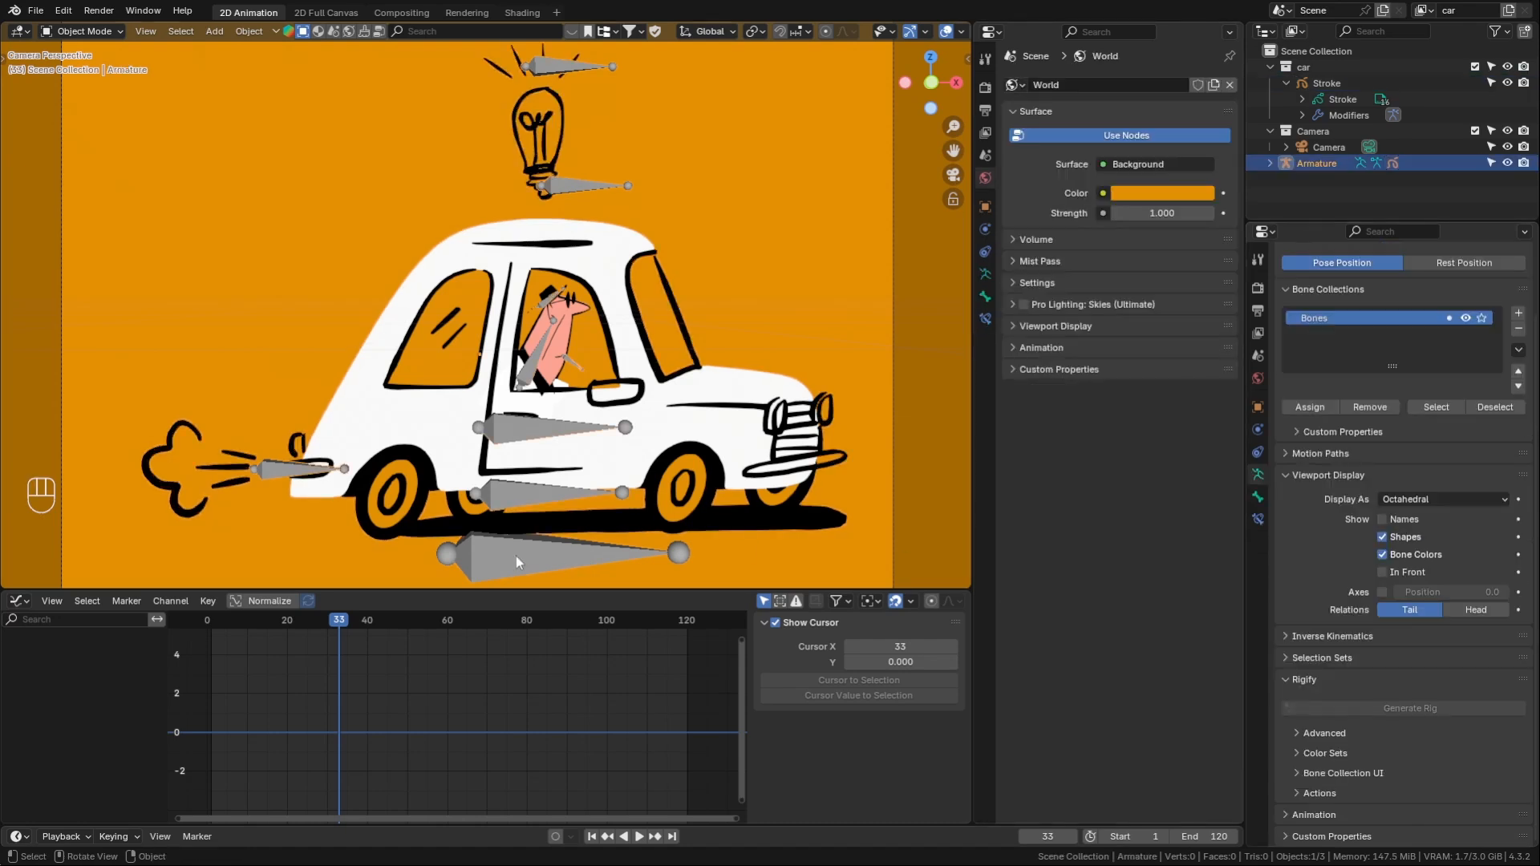
click(83, 30)
click(80, 68)
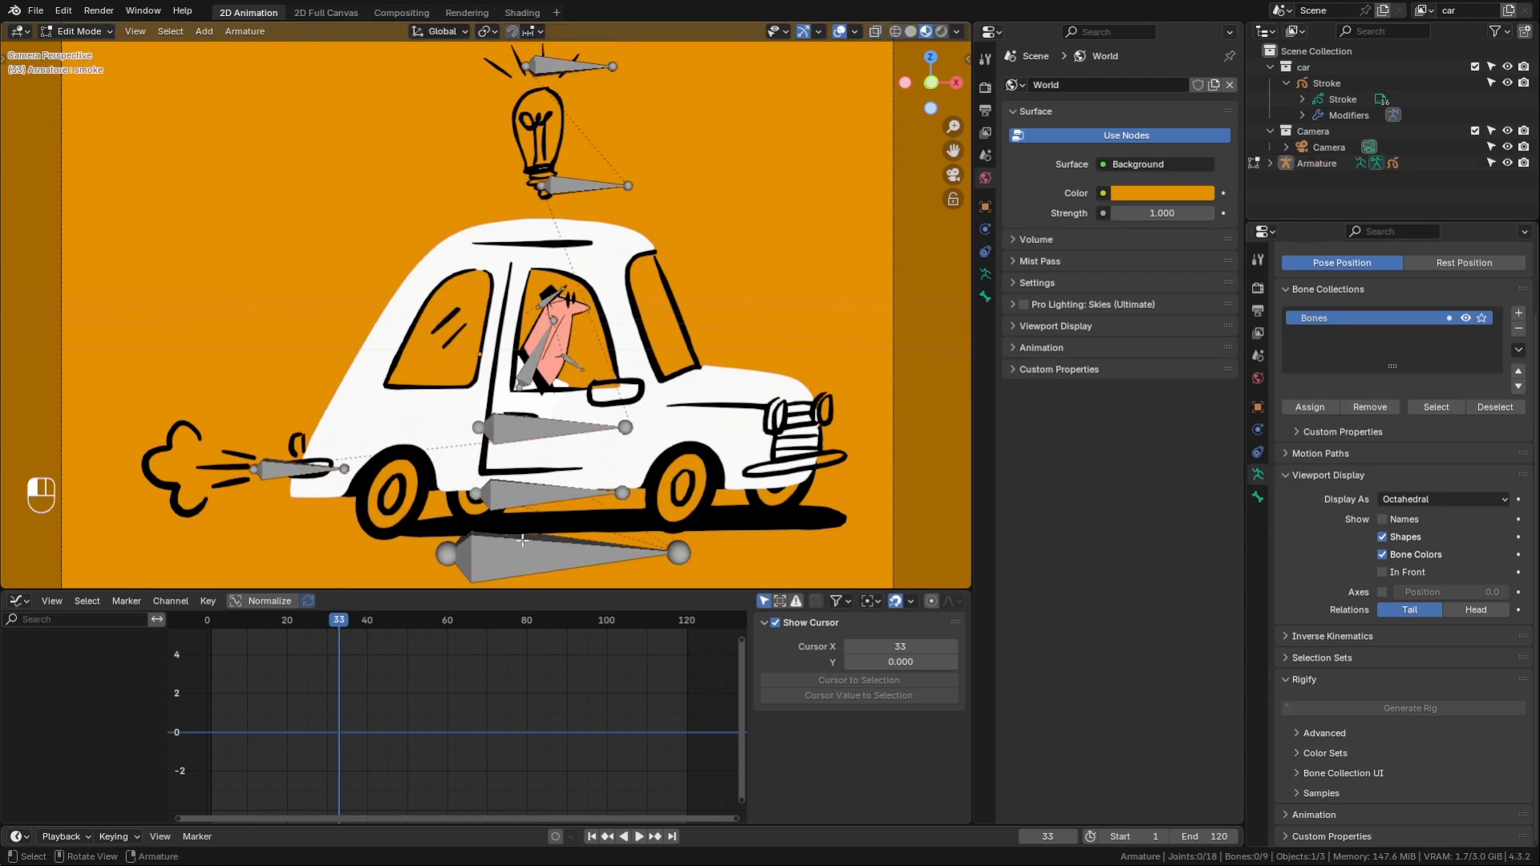
click(572, 553)
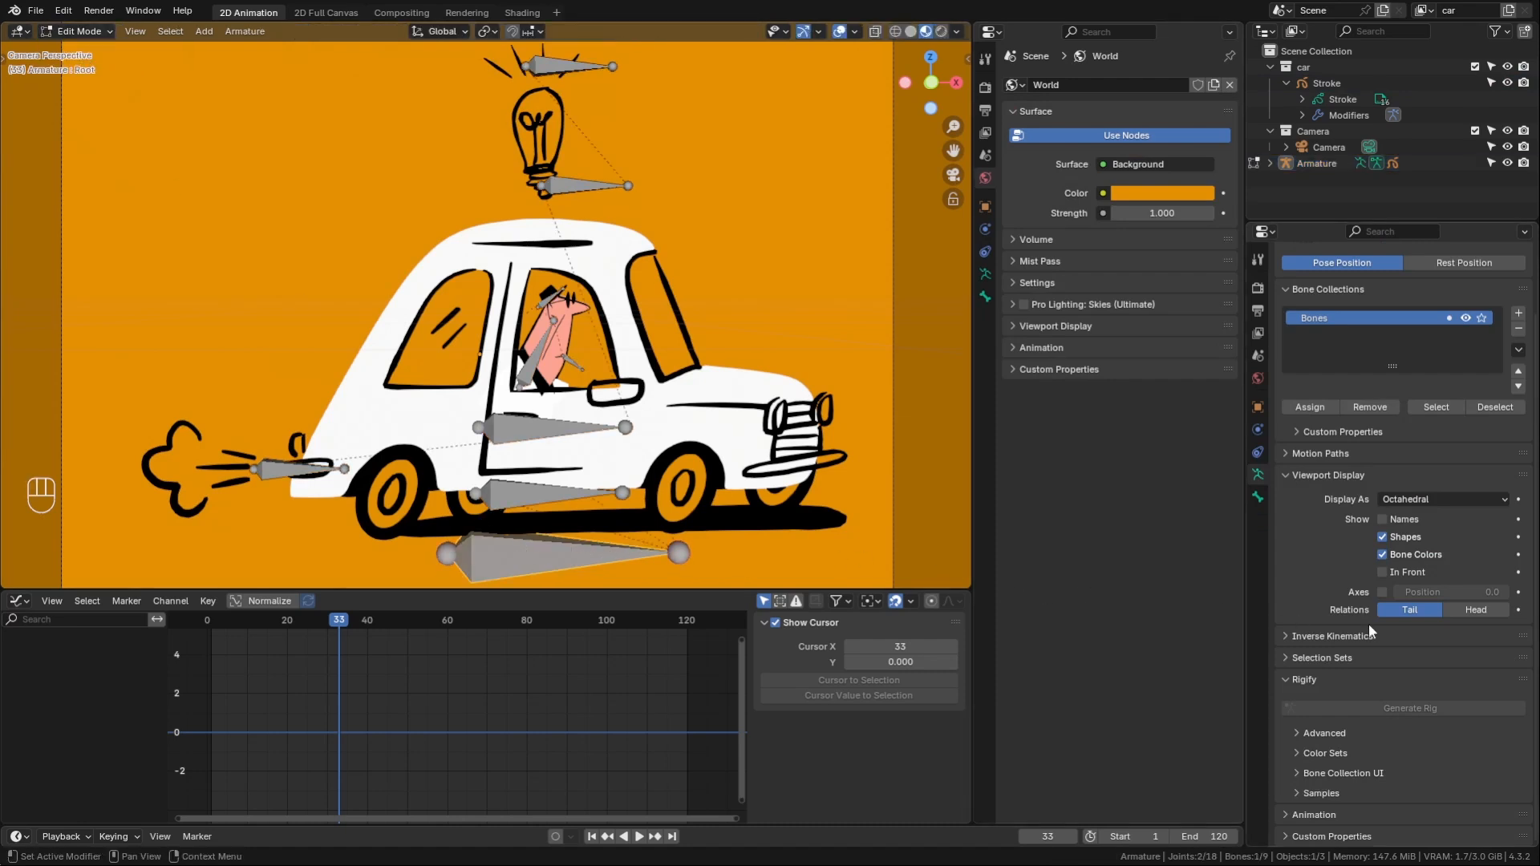
click(1258, 497)
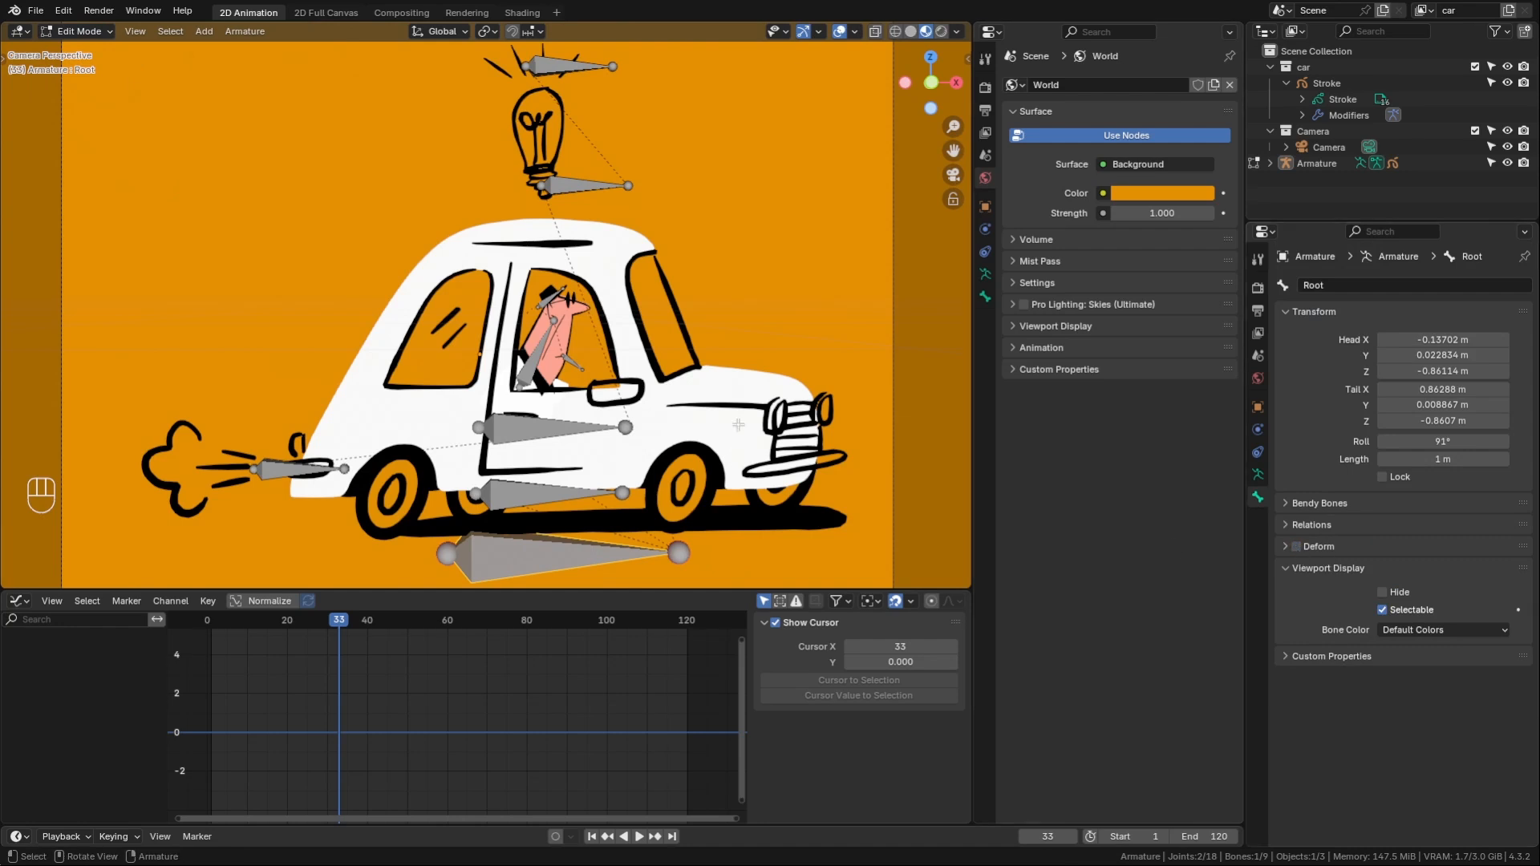
- Return to the Stroke object, remove its Root vertex group and switch it to Edit Mode
key(ctrl+z)
click(1518, 561)
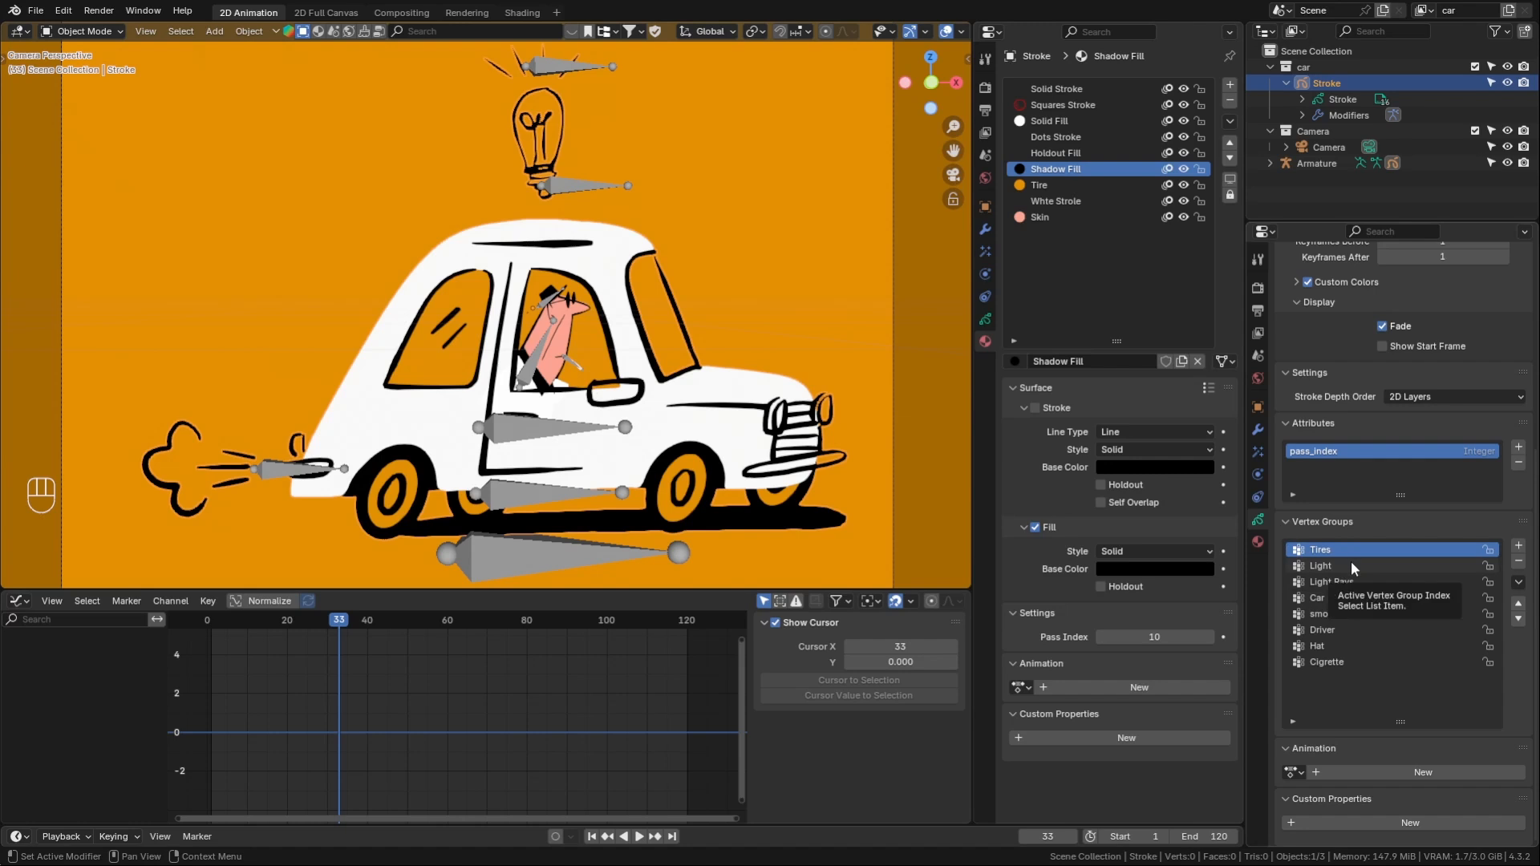
click(85, 31)
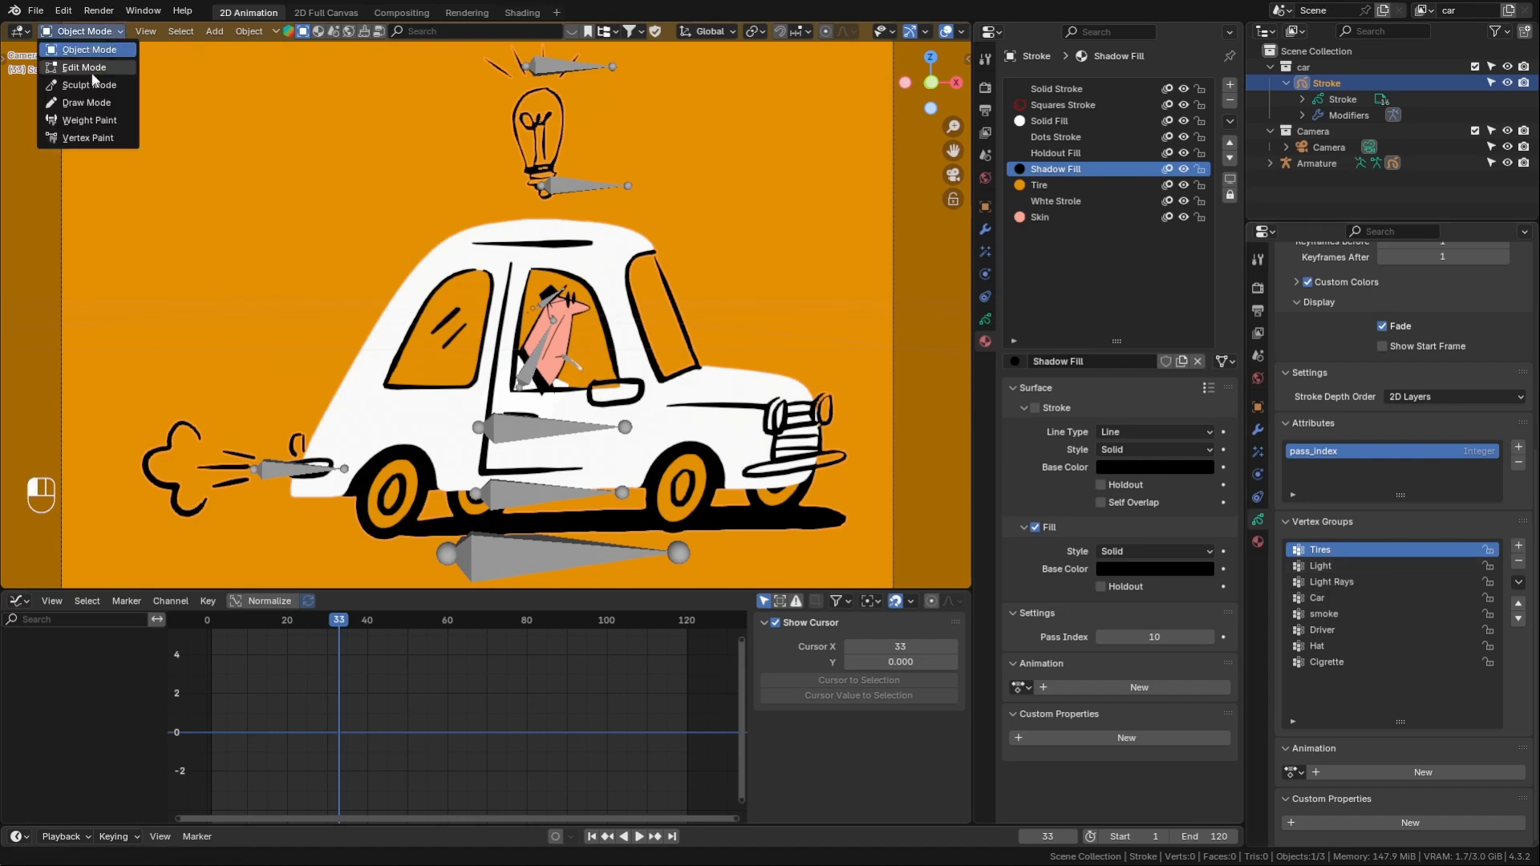
click(76, 65)
- Try to pick out the tire strokes around the ground shadow with linked selection, ending with everything deselected
scroll(698, 519, up, 1)
shift+middle_drag(698, 519, 687, 425)
click(741, 477)
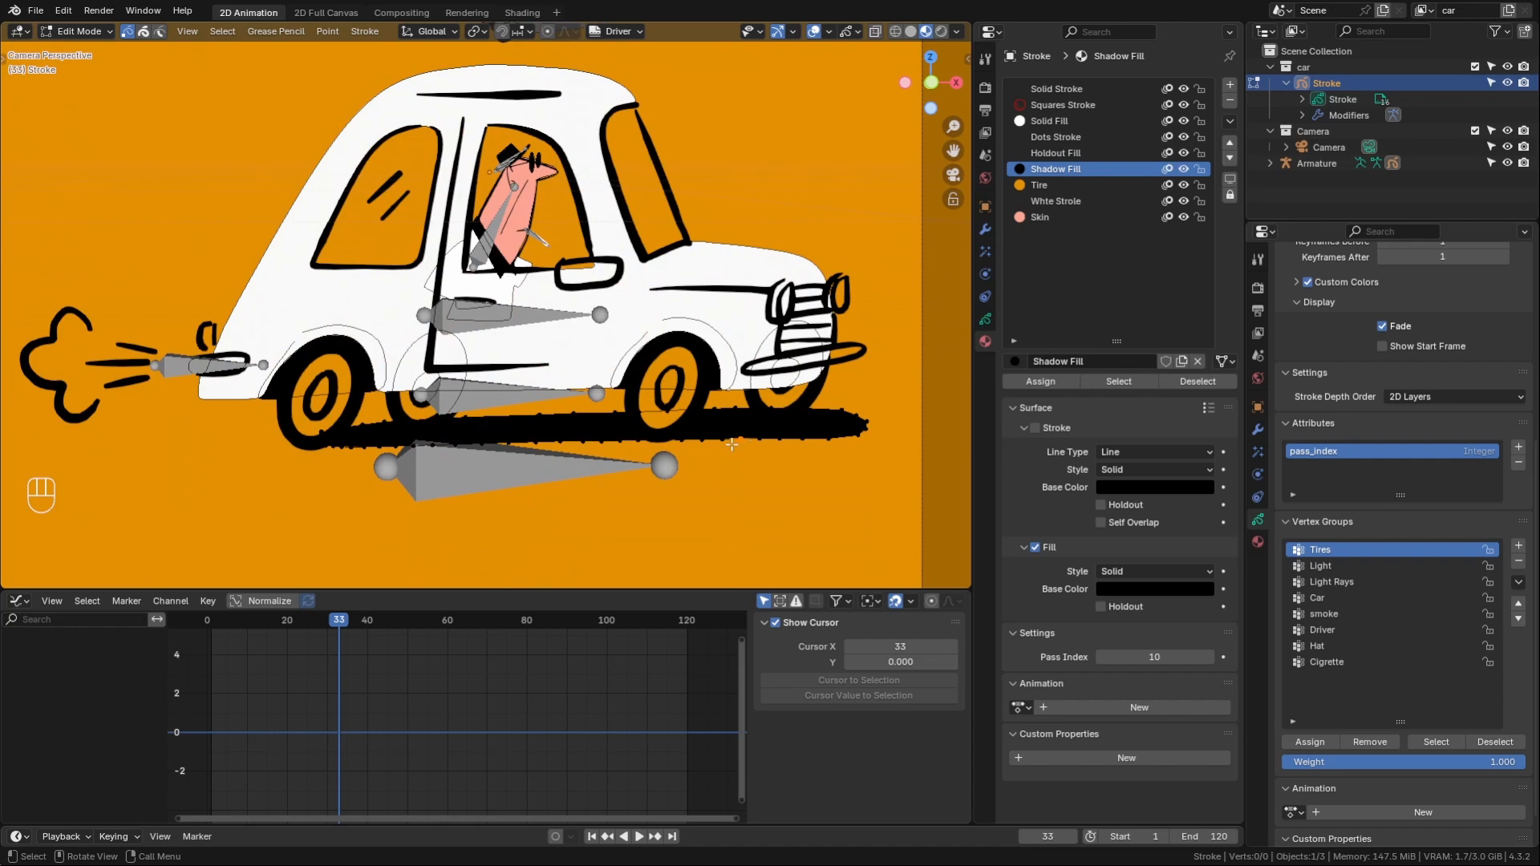
key(l)
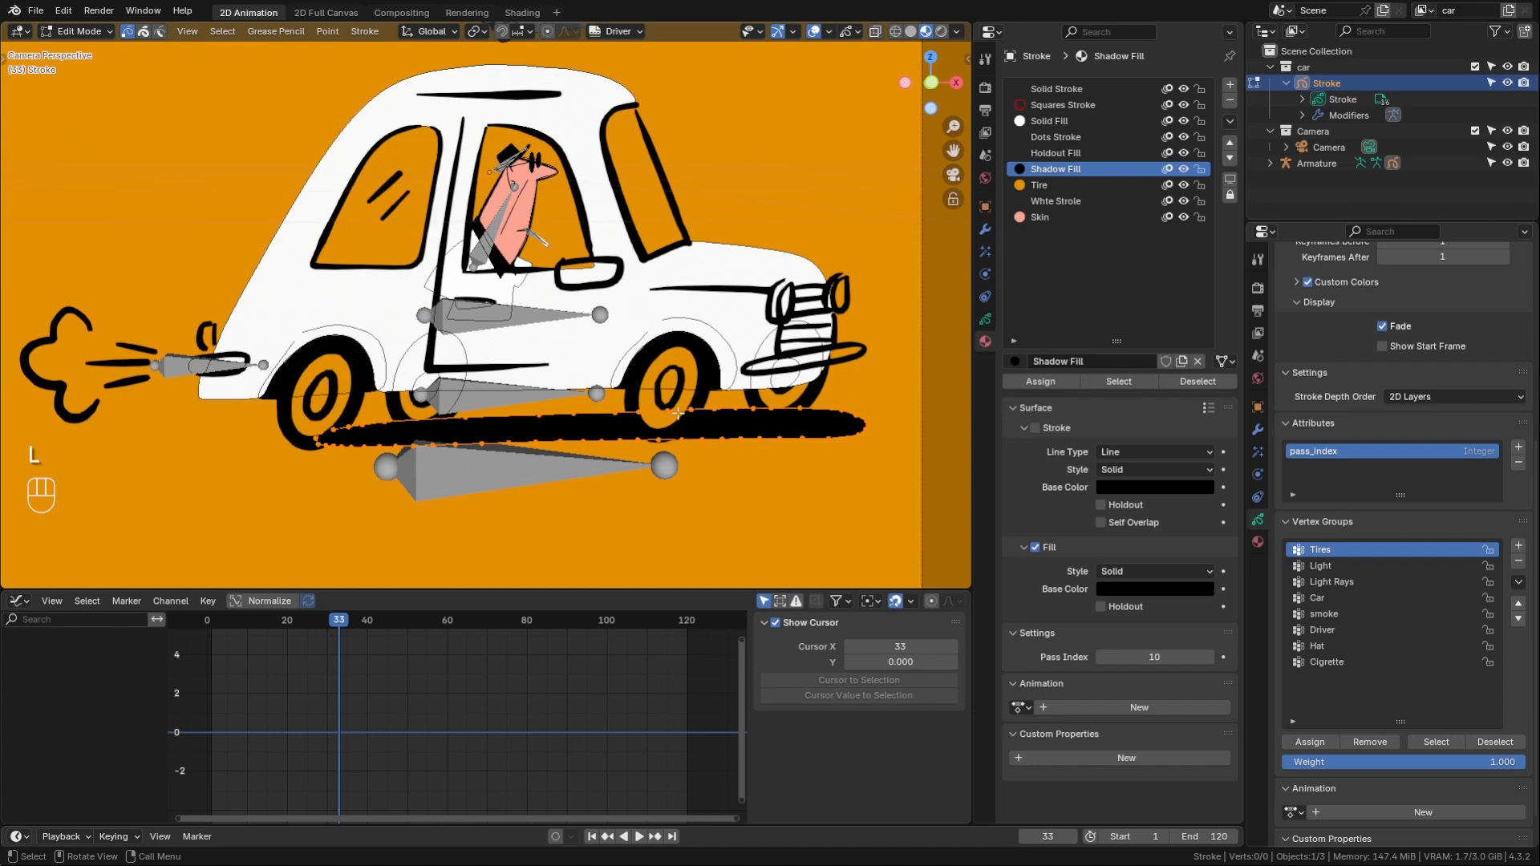
key(l)
key(l)
click(676, 401)
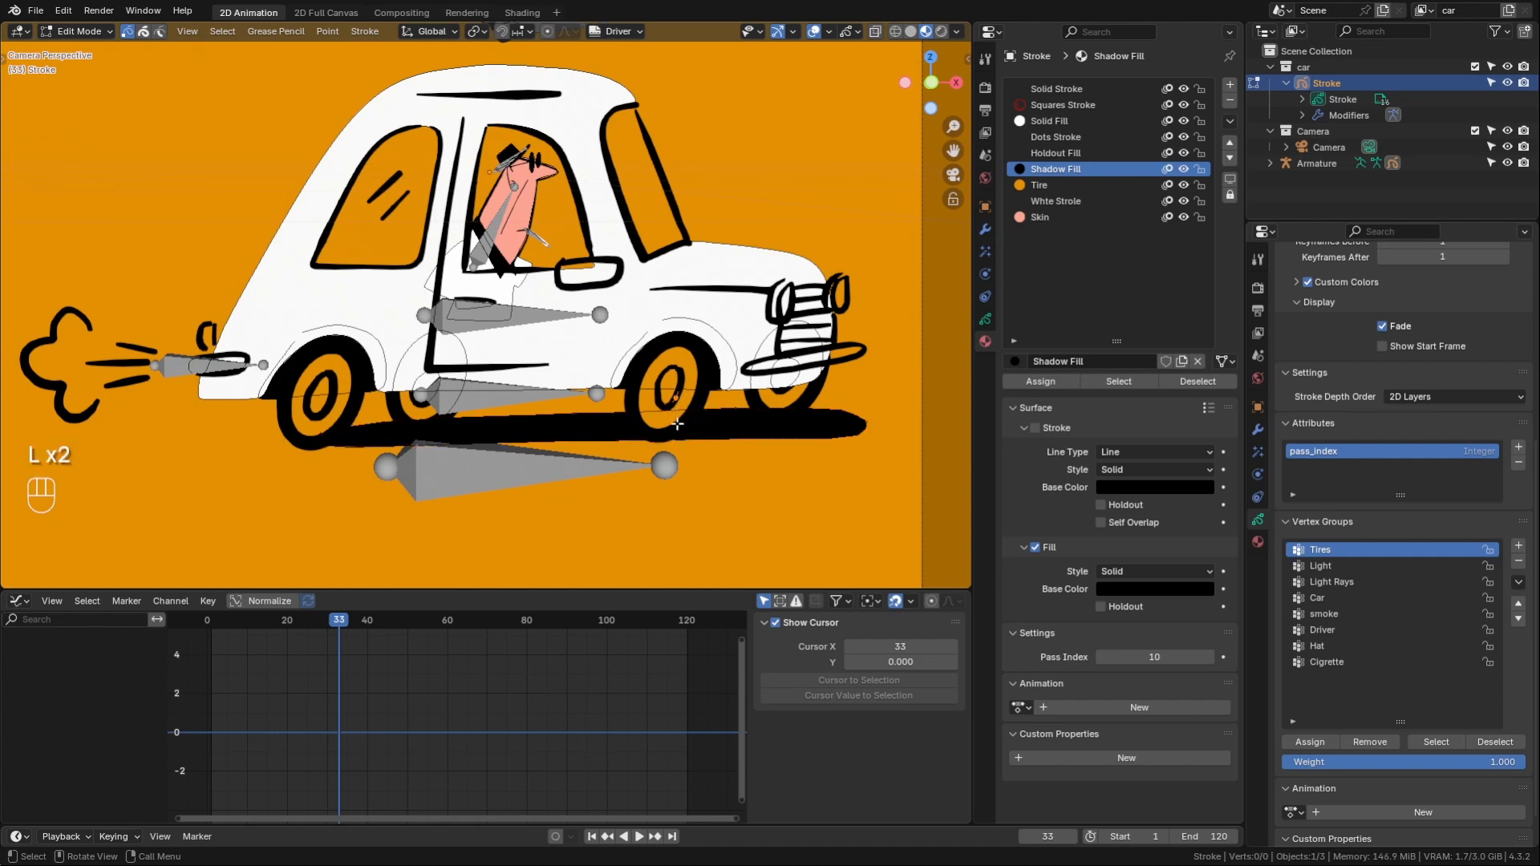
mouse_move(869, 391)
mouse_down()
mouse_move(262, 464)
mouse_move(234, 484)
mouse_up()
click(882, 396)
- Enable Autolock Inactive Layers for the Grease Pencil layers
scroll(1456, 525, up, 8)
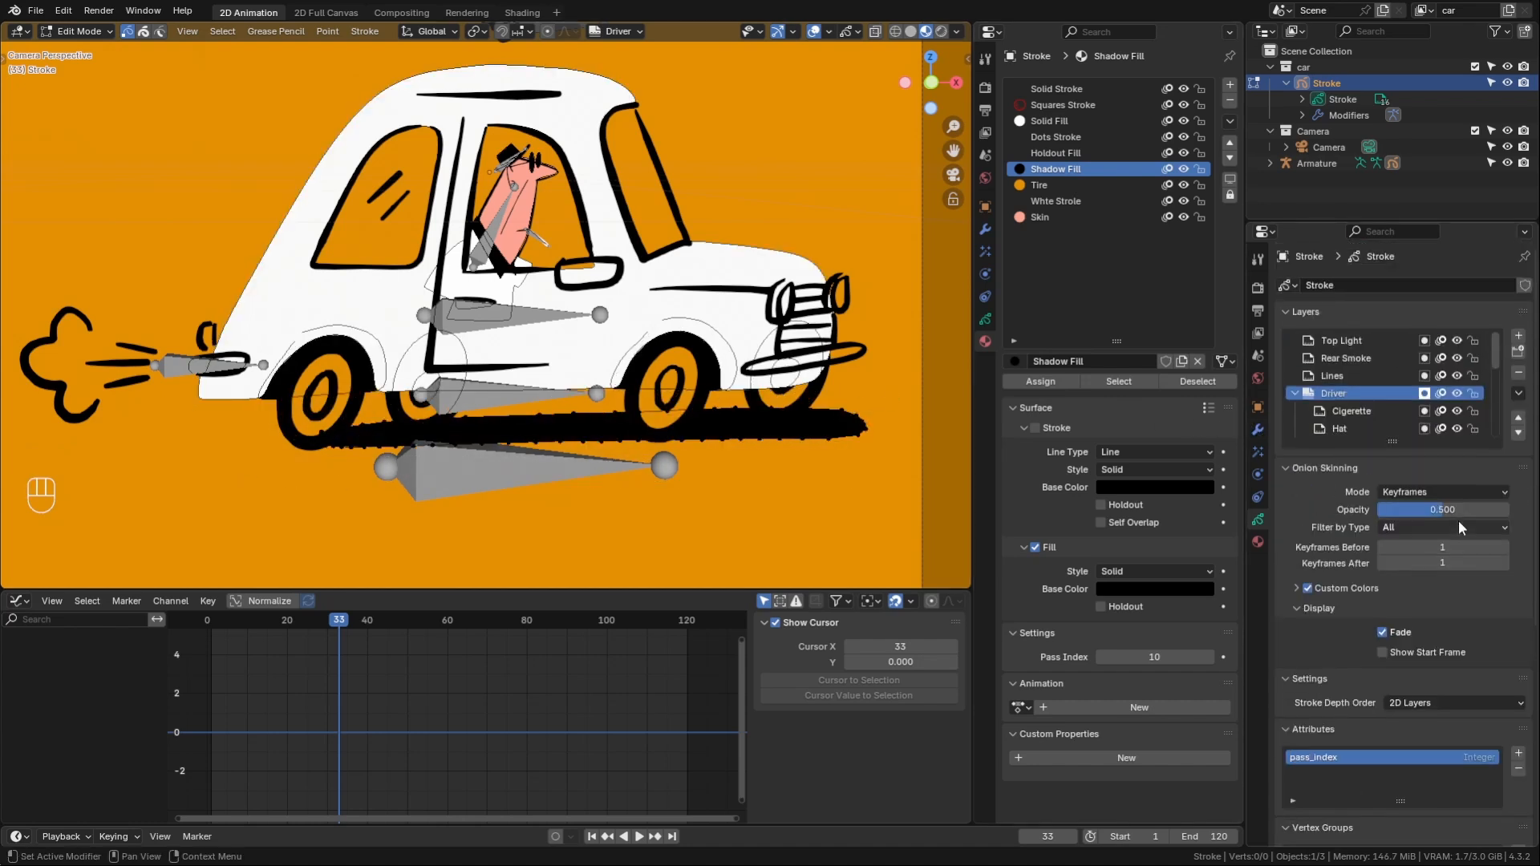
click(1519, 393)
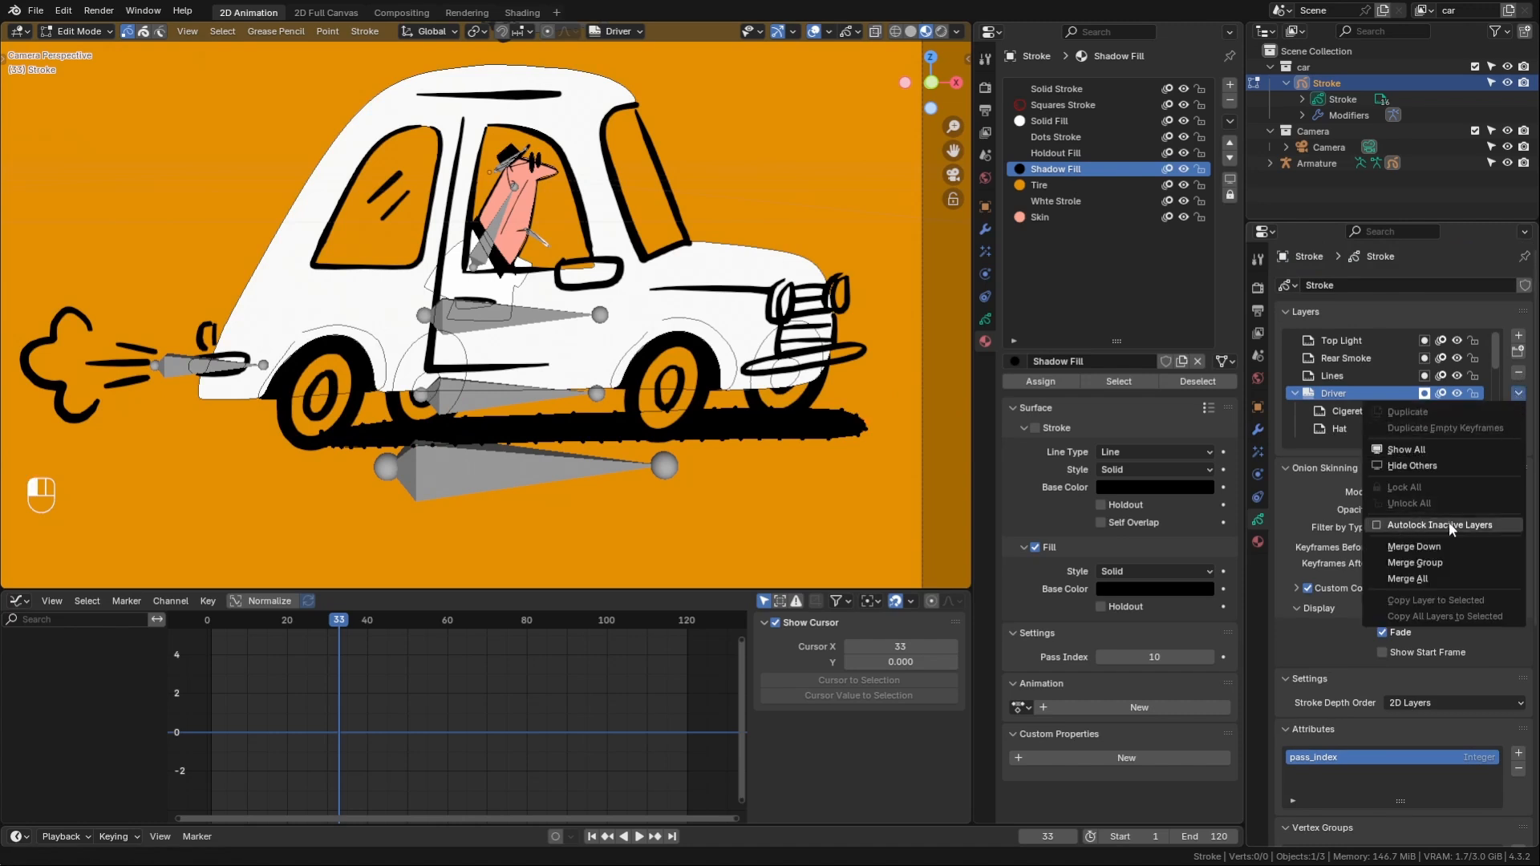
click(1376, 525)
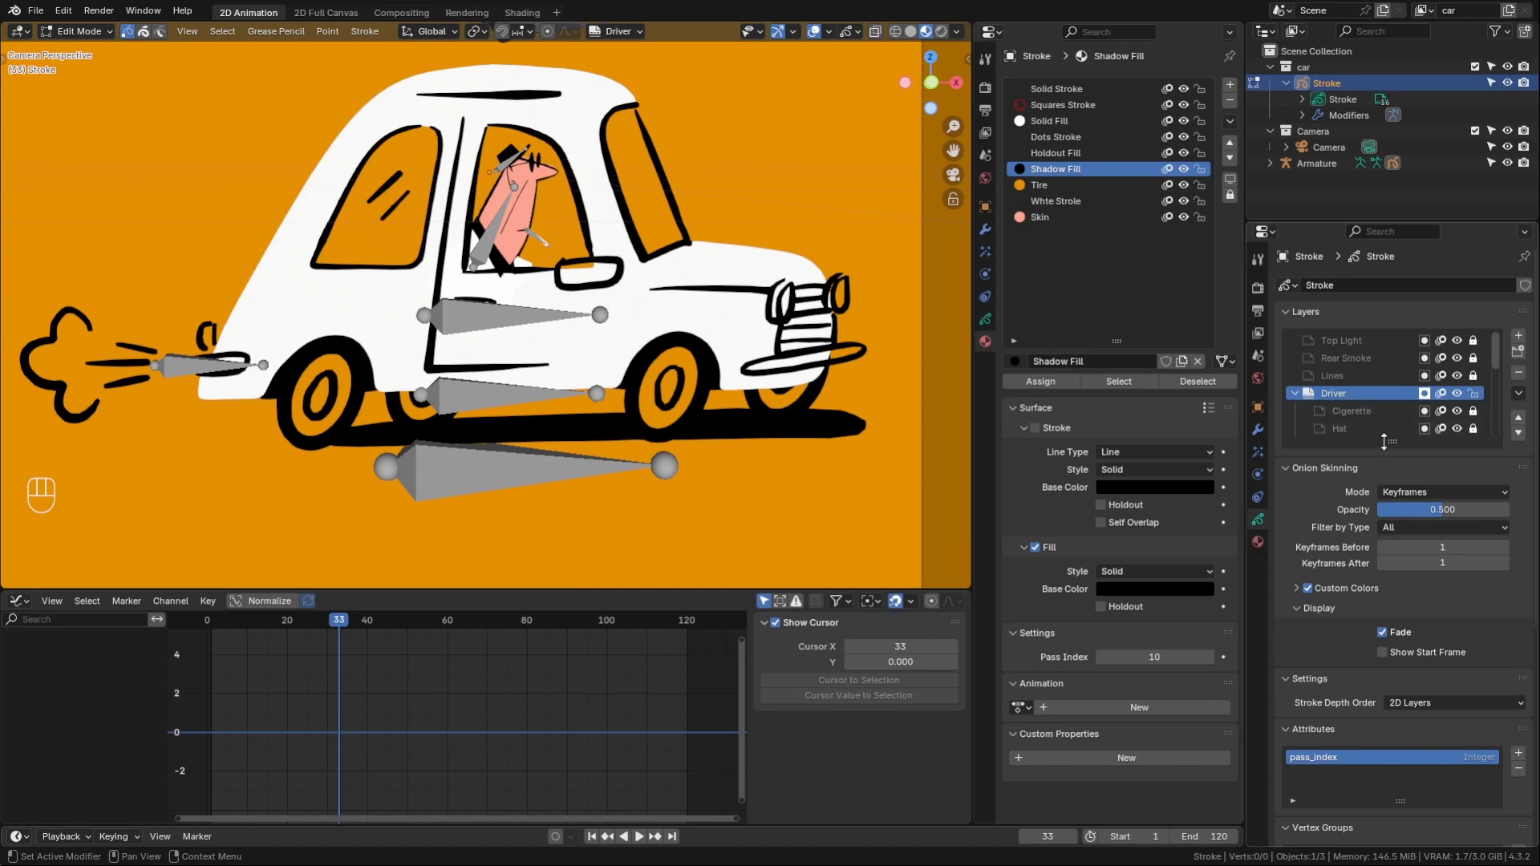
- Enlarge the Grease Pencil layer list and collapse the Driver layer group
drag(1393, 442, 1392, 500)
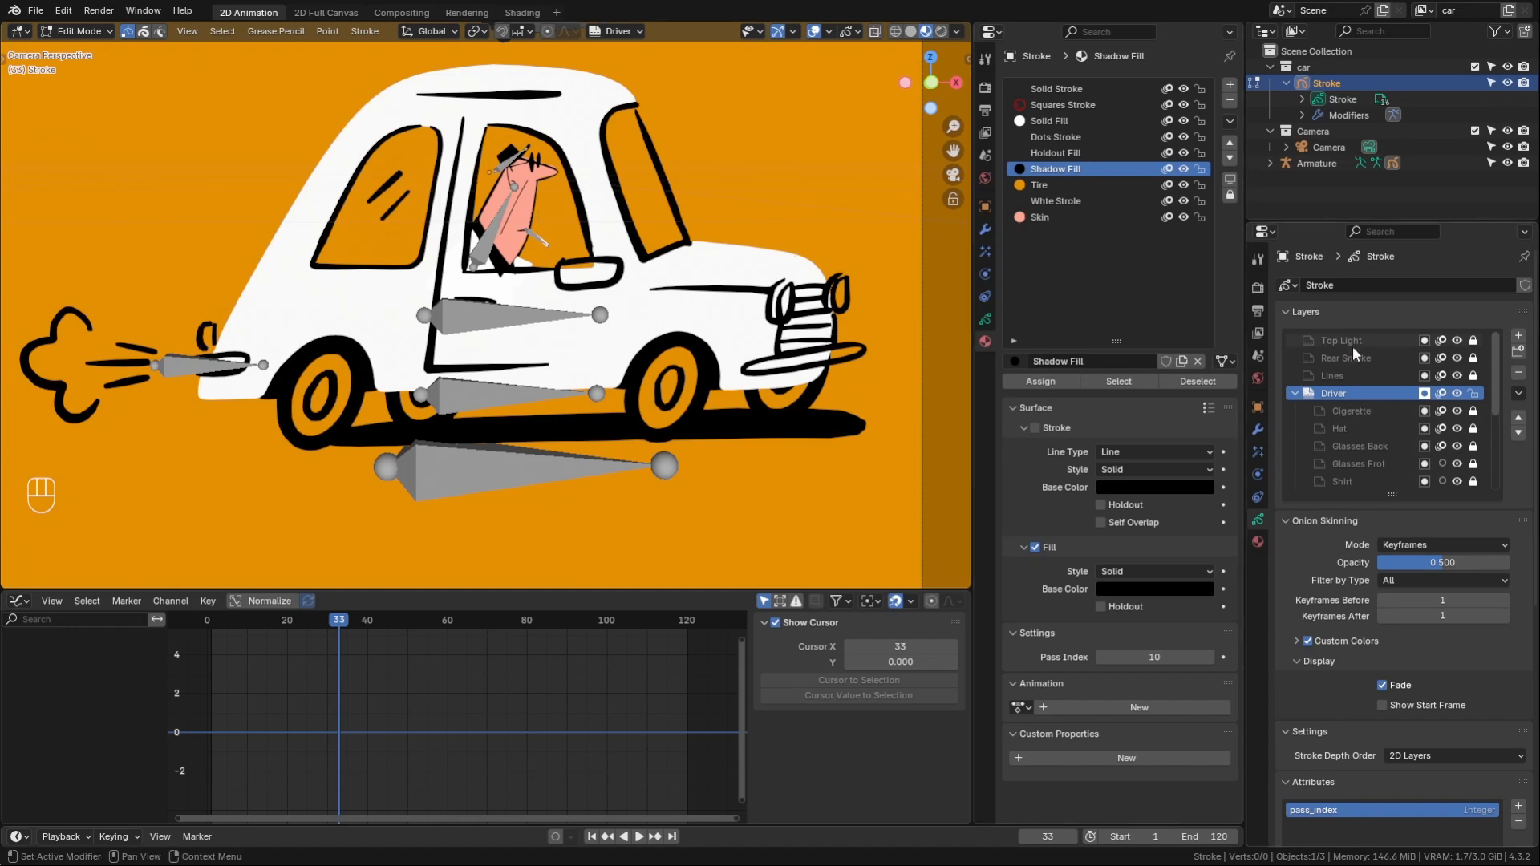
scroll(1354, 353, down, 2)
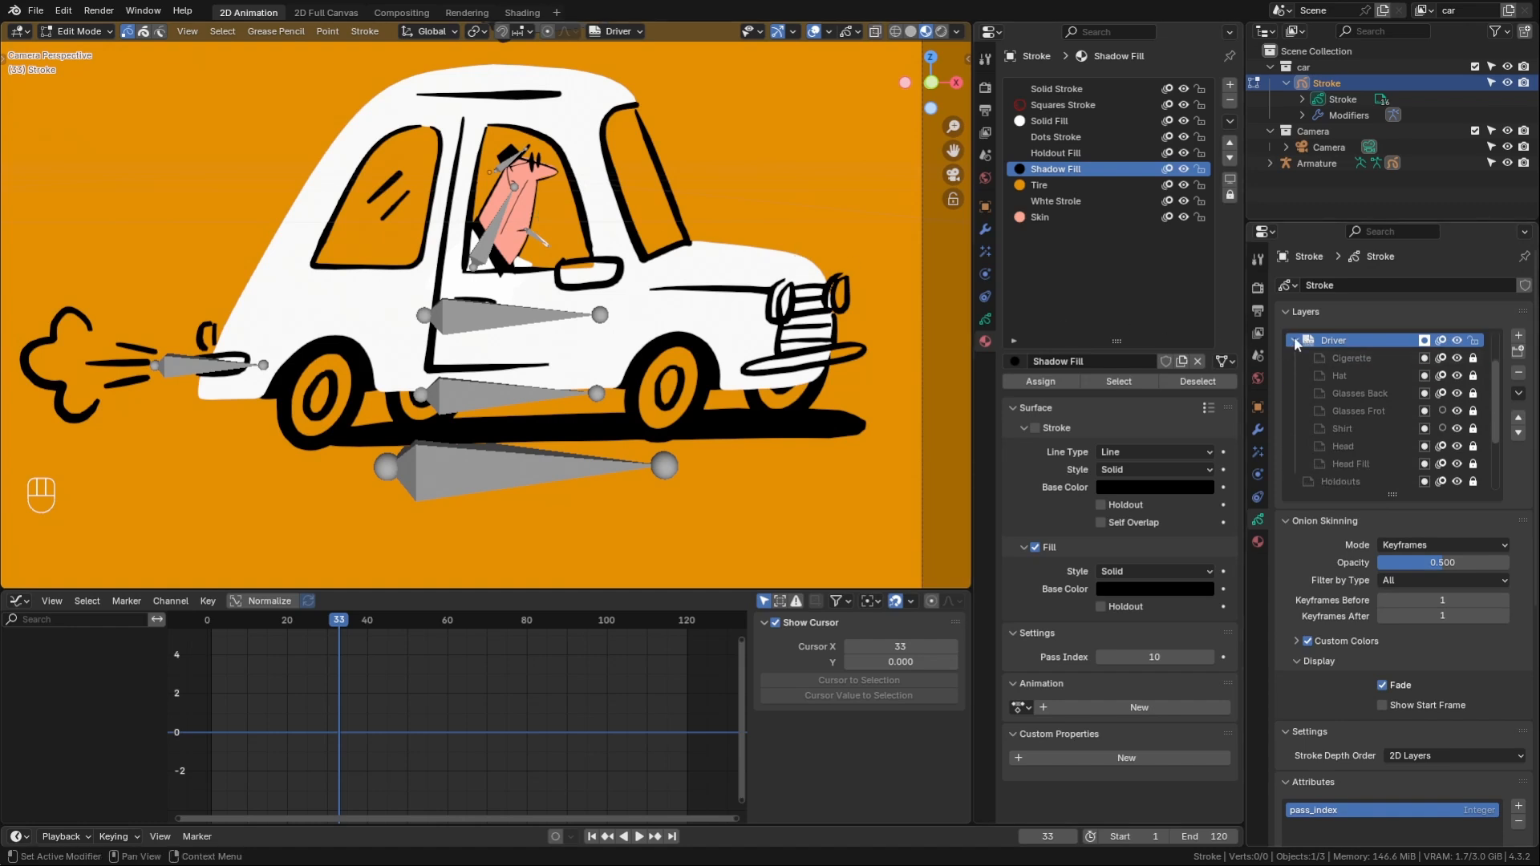
click(1295, 358)
- Make the Tires layer active and select all of its strokes
click(1361, 447)
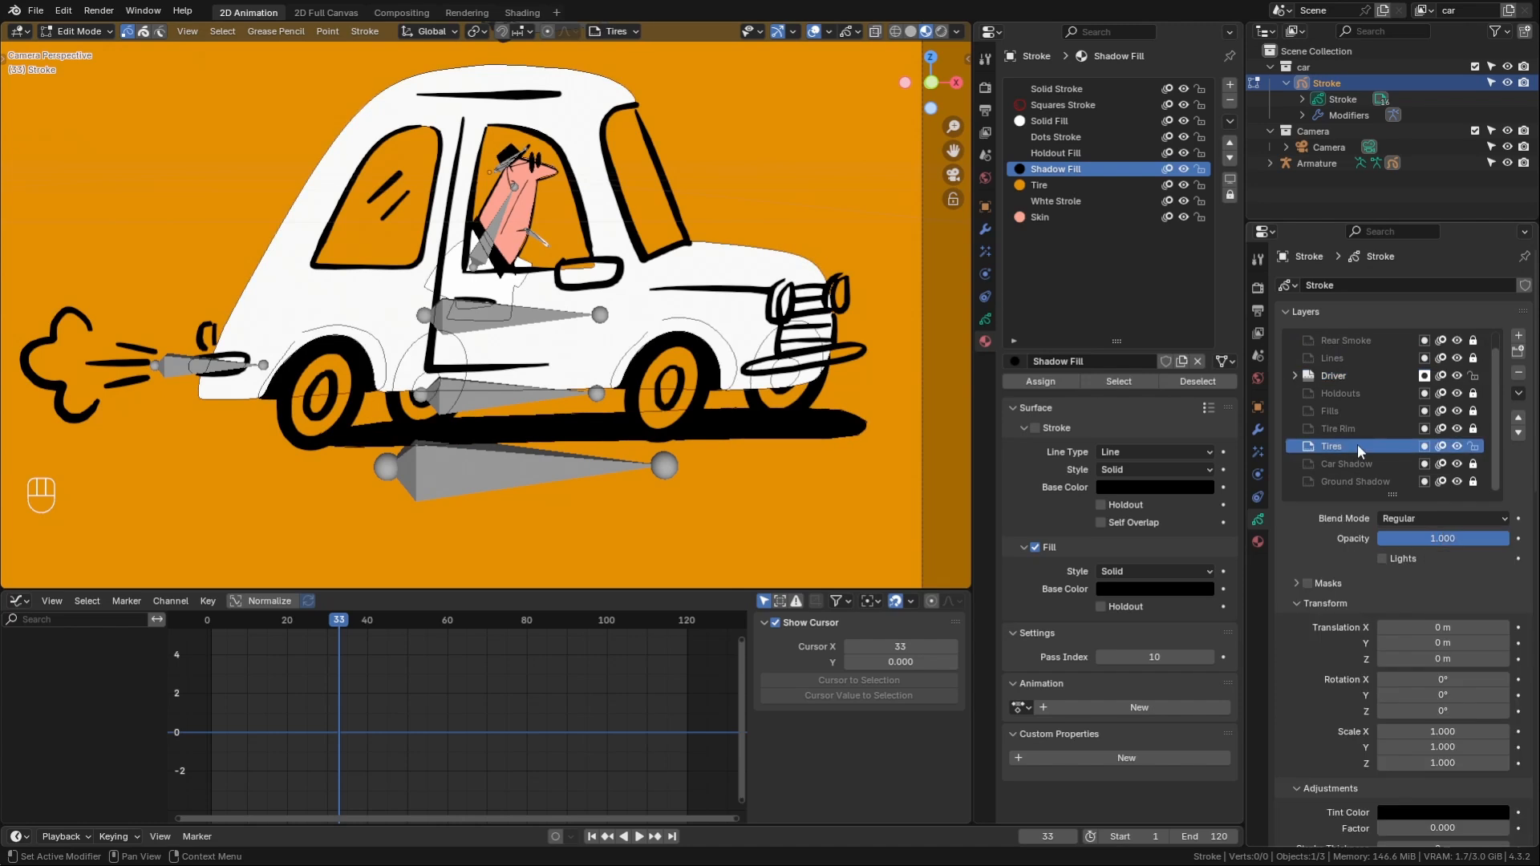
ctrl+click(1358, 466)
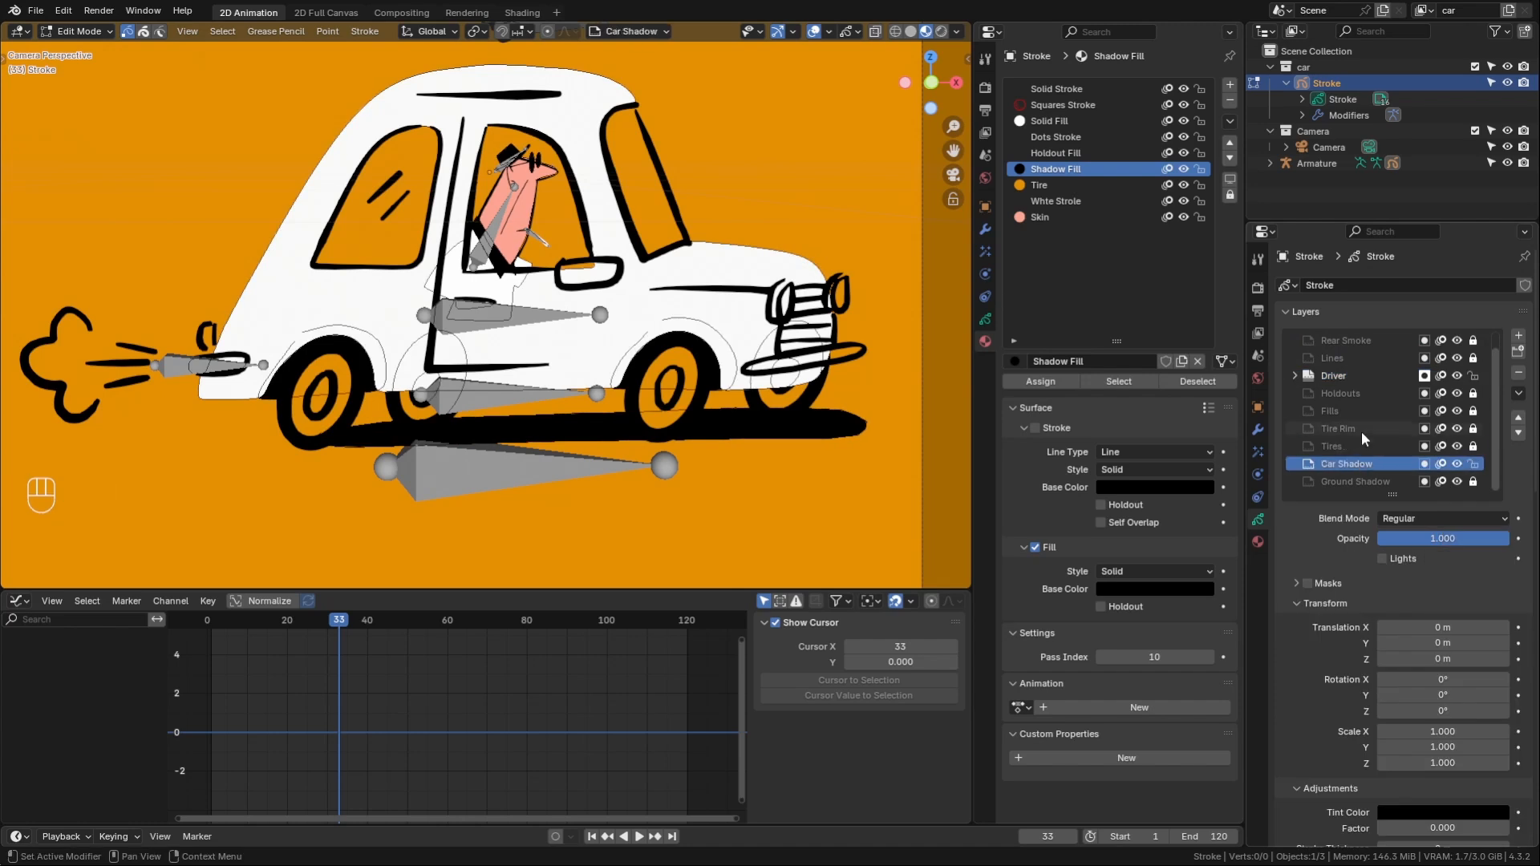
shift+click(1362, 451)
shift+click(1362, 462)
click(1364, 454)
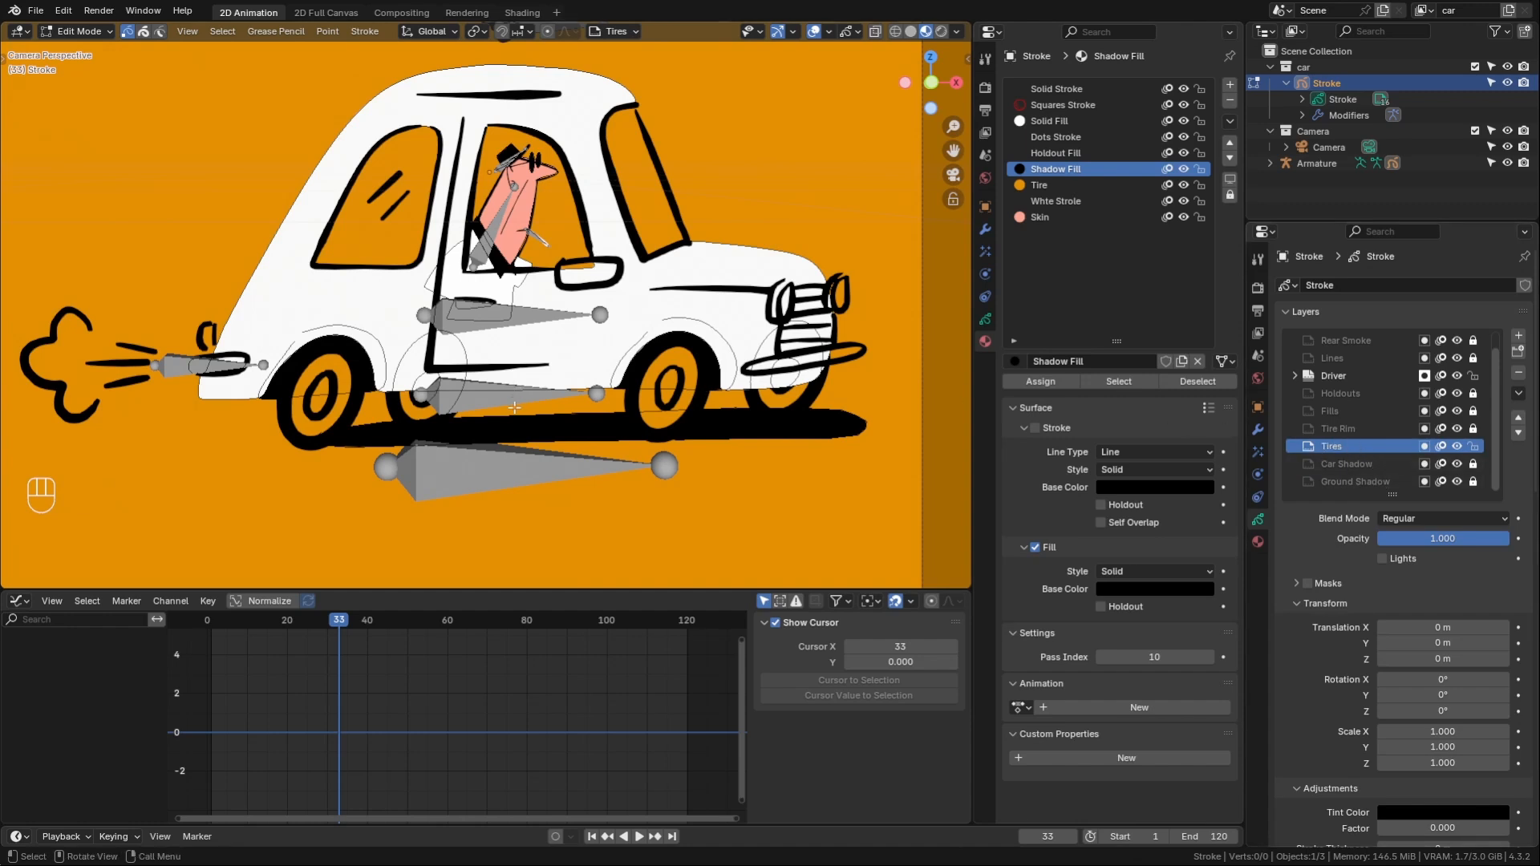
key(a)
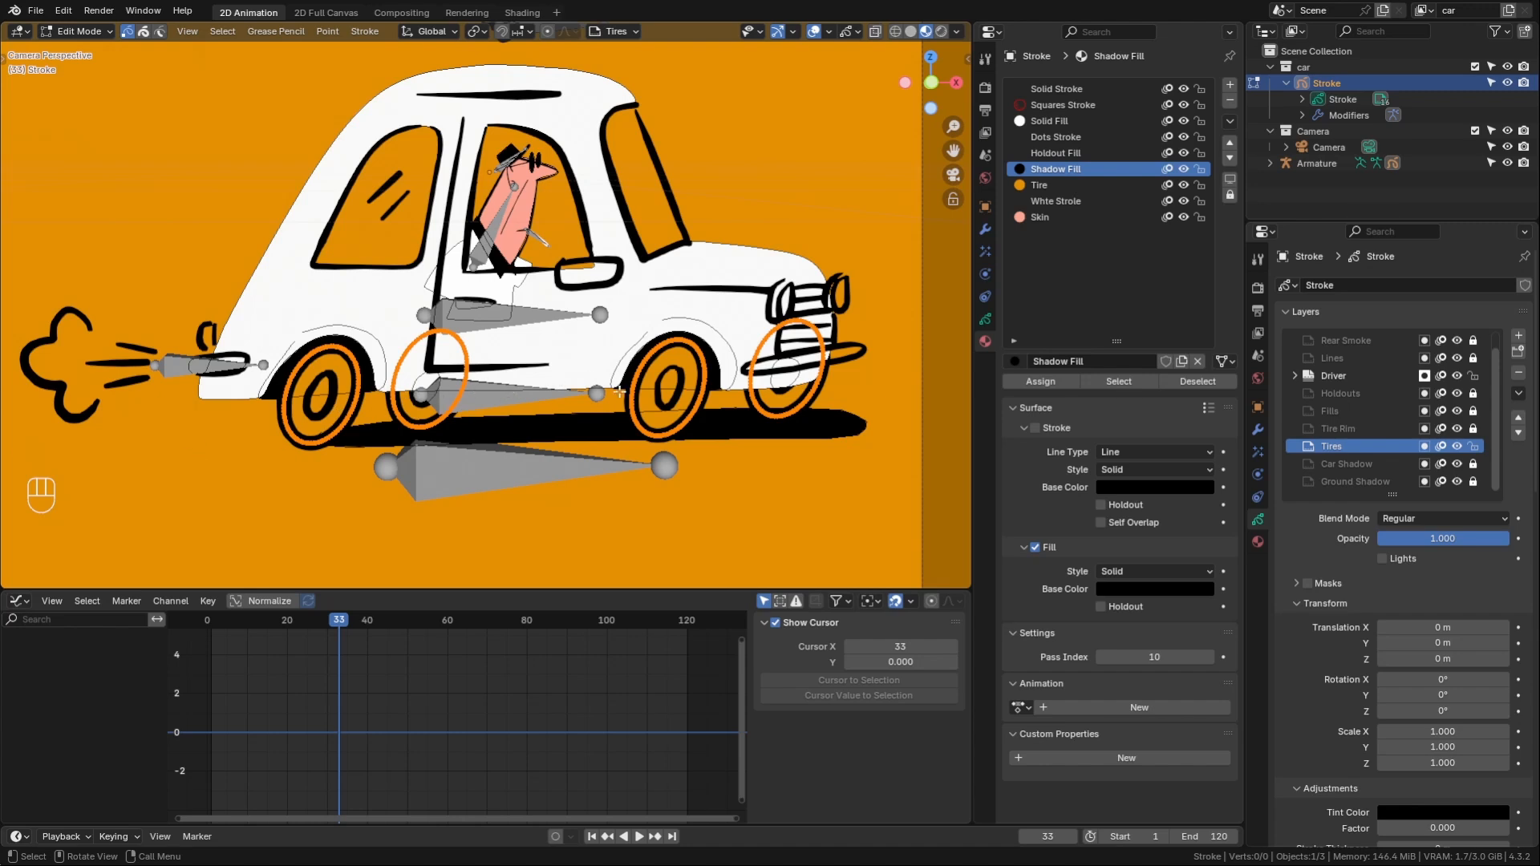
- Collapse the Transform, Adjustments, Relations, Onion Skinning, Settings and Attributes sections so the layers and vertex groups sit close together
scroll(1470, 574, down, 10)
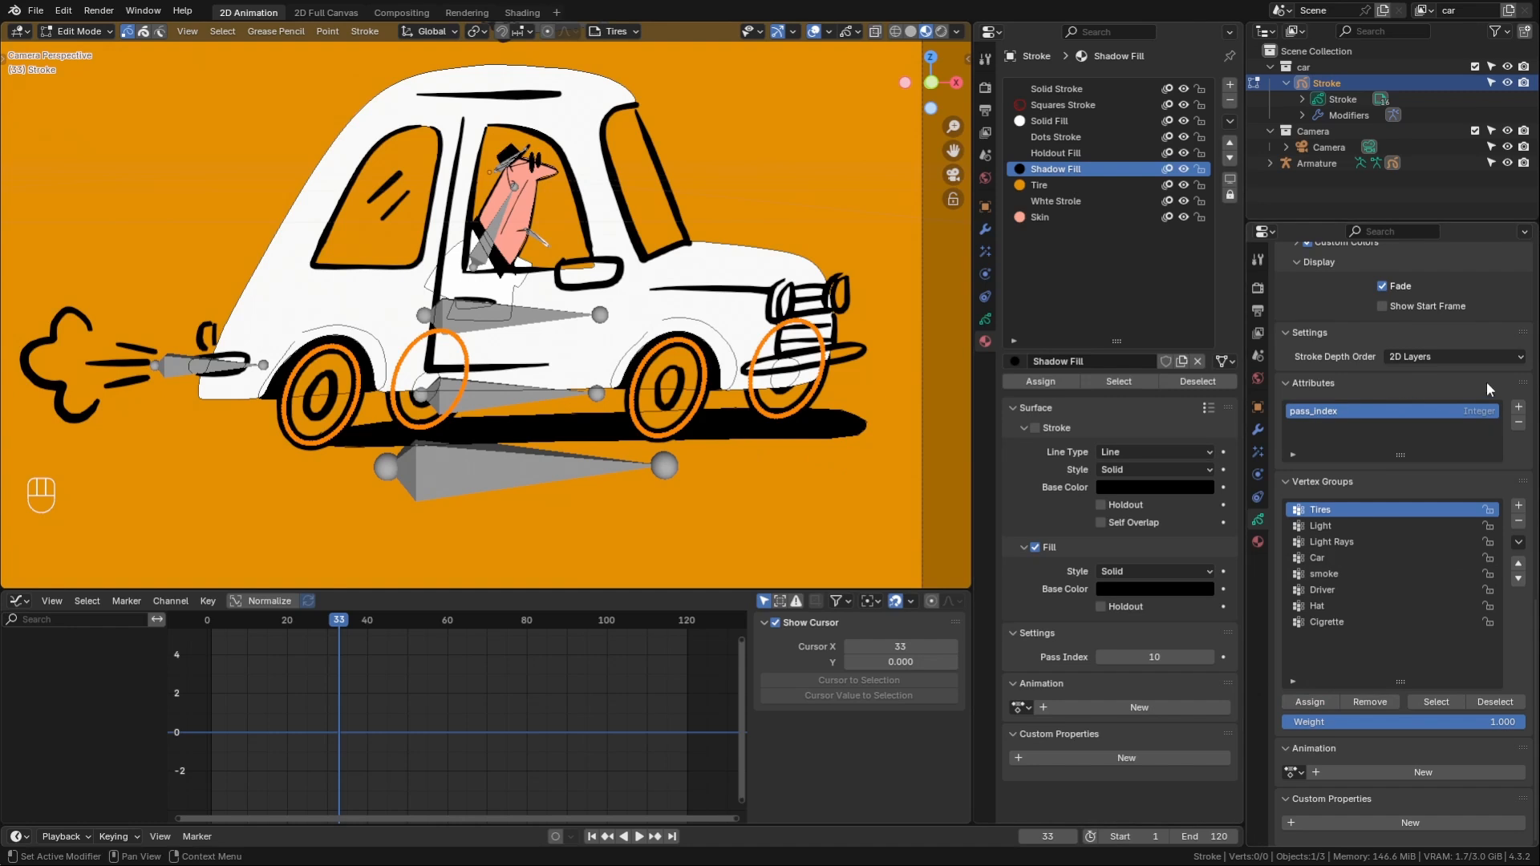
scroll(1460, 401, up, 8)
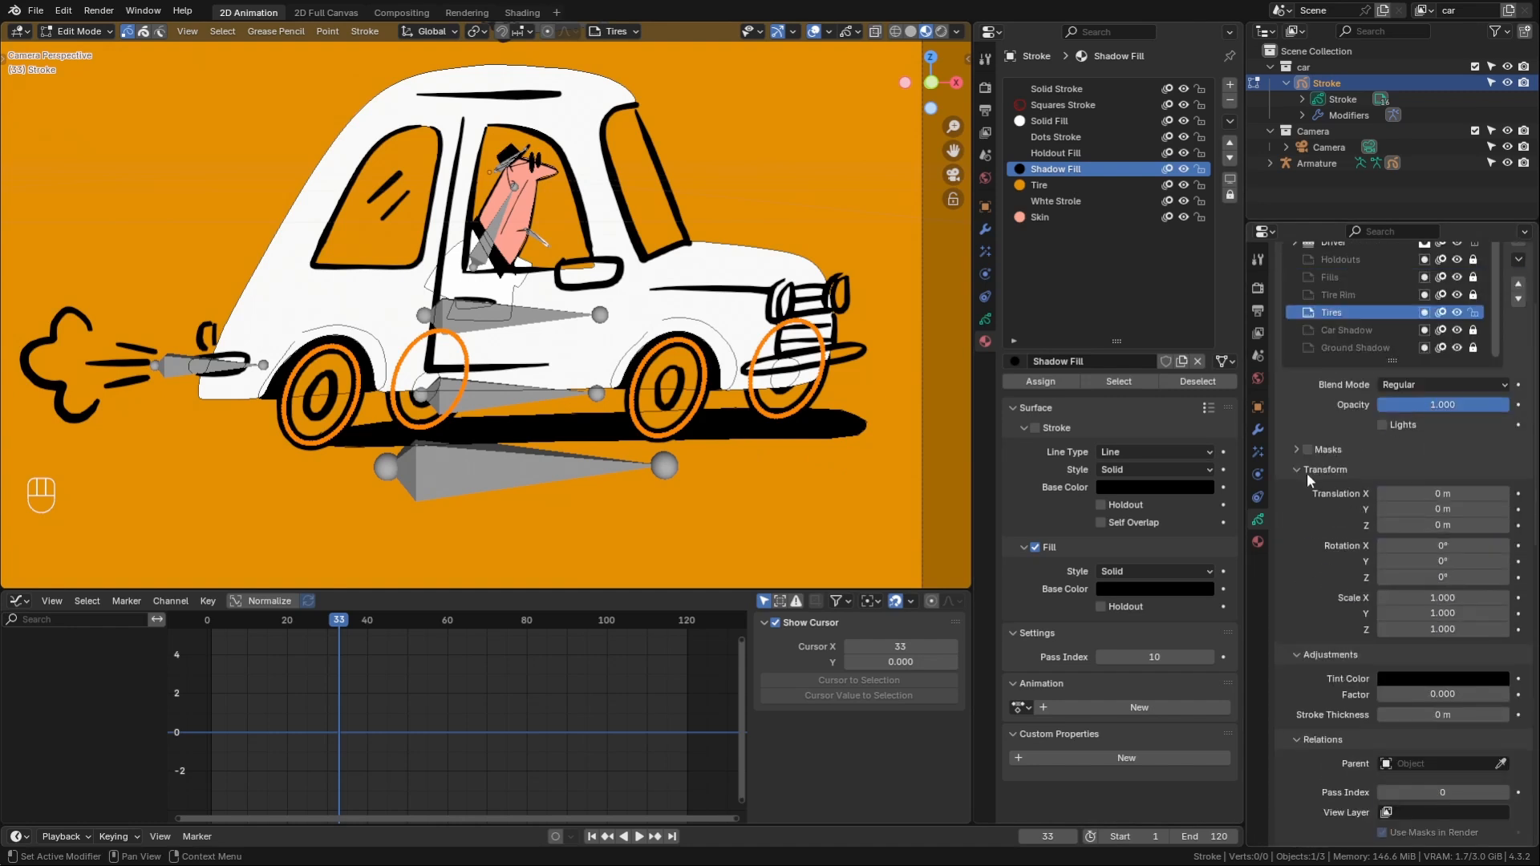
drag(1308, 479, 1315, 514)
scroll(1342, 403, up, 5)
scroll(1361, 431, down, 1)
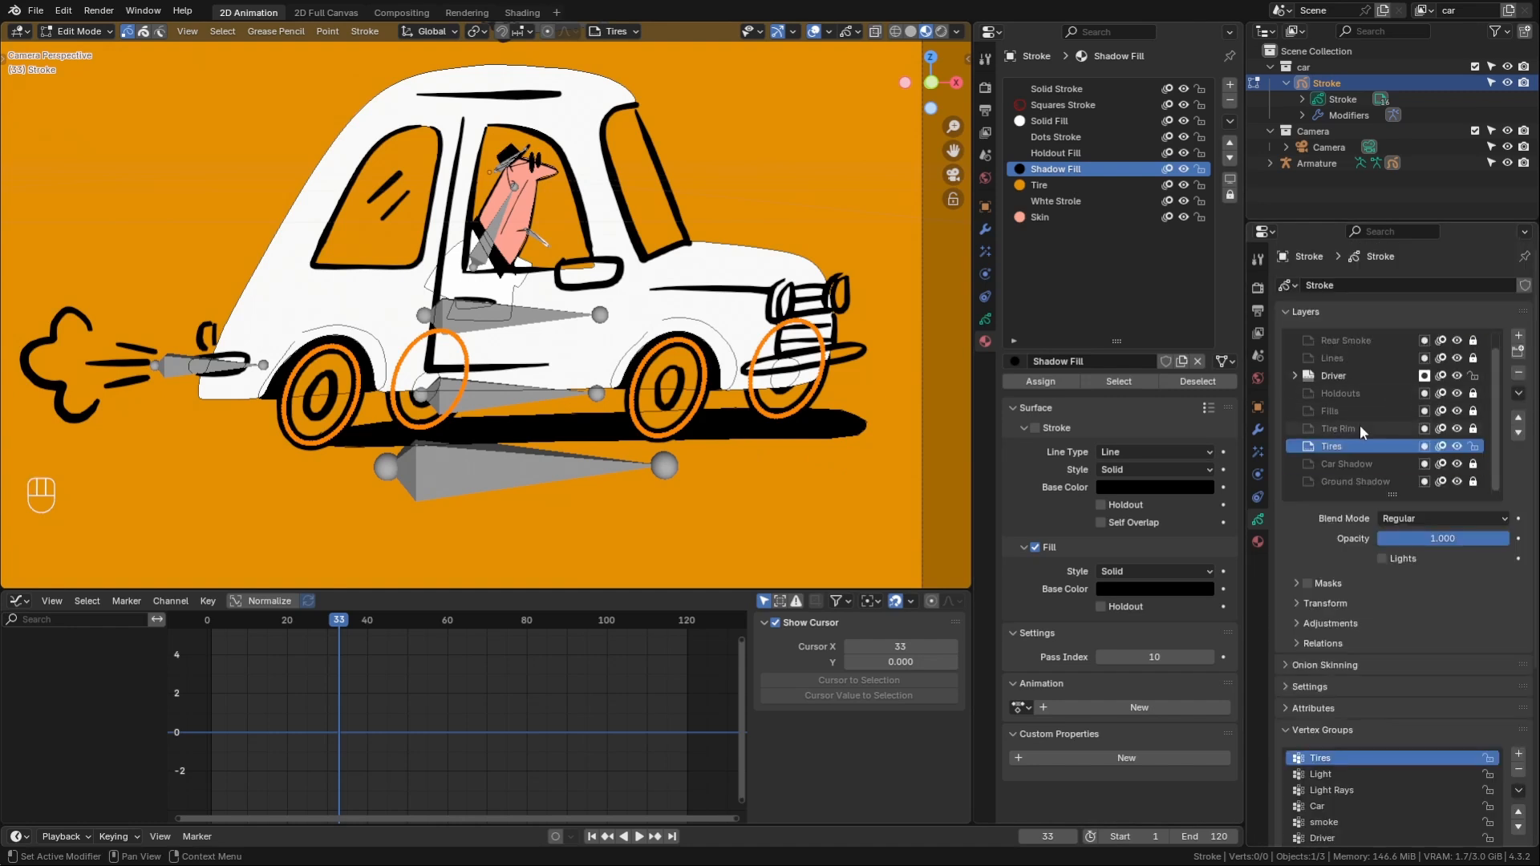
- Make the Car Shadow layer active and select all of its strokes, with the vertex group assignment options brought into view
click(1352, 466)
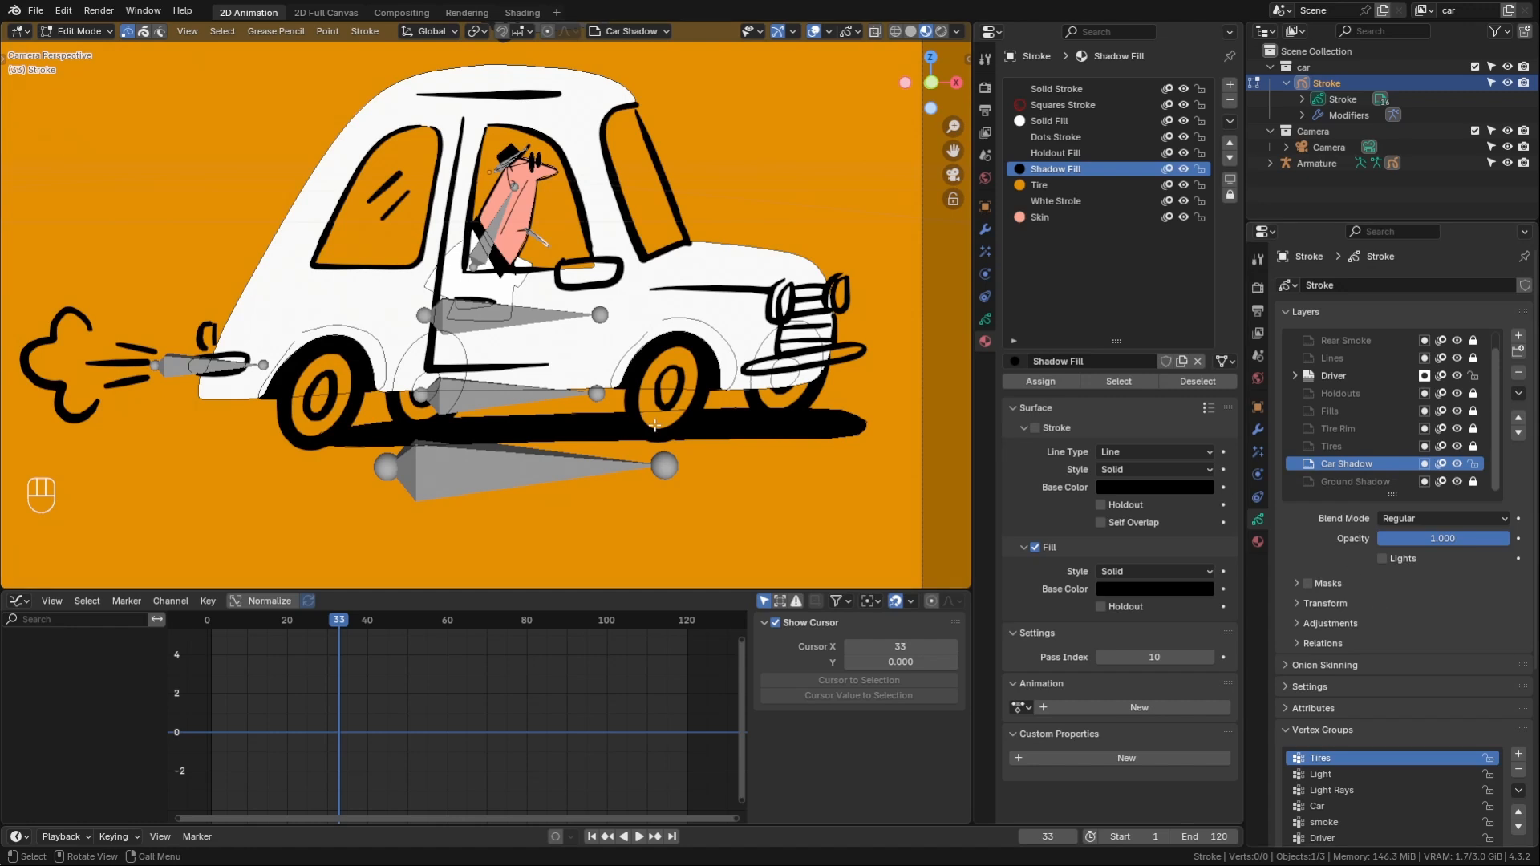
key(a)
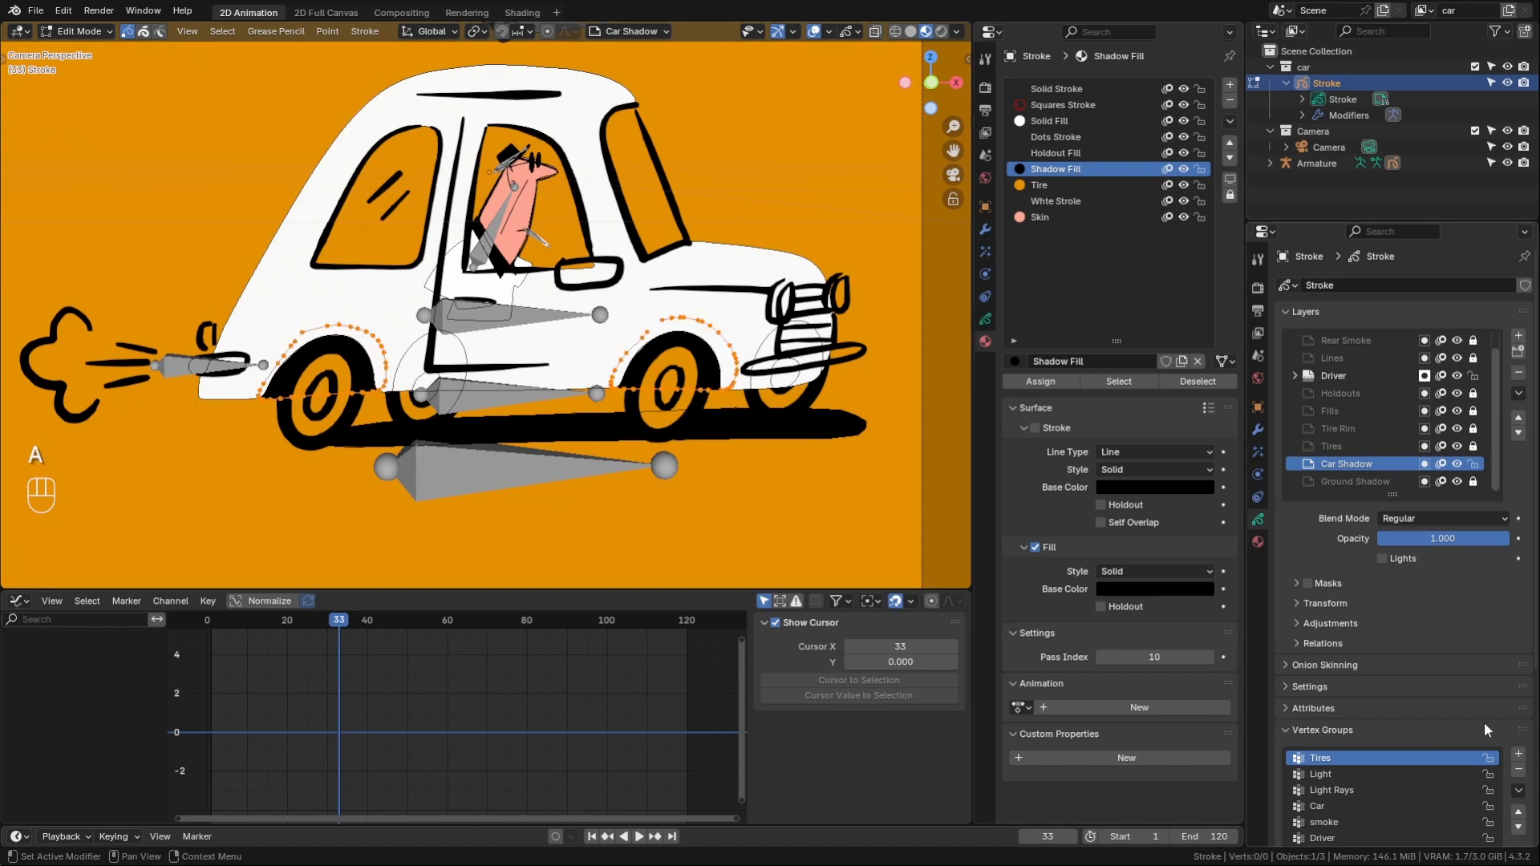
scroll(1506, 762, down, 3)
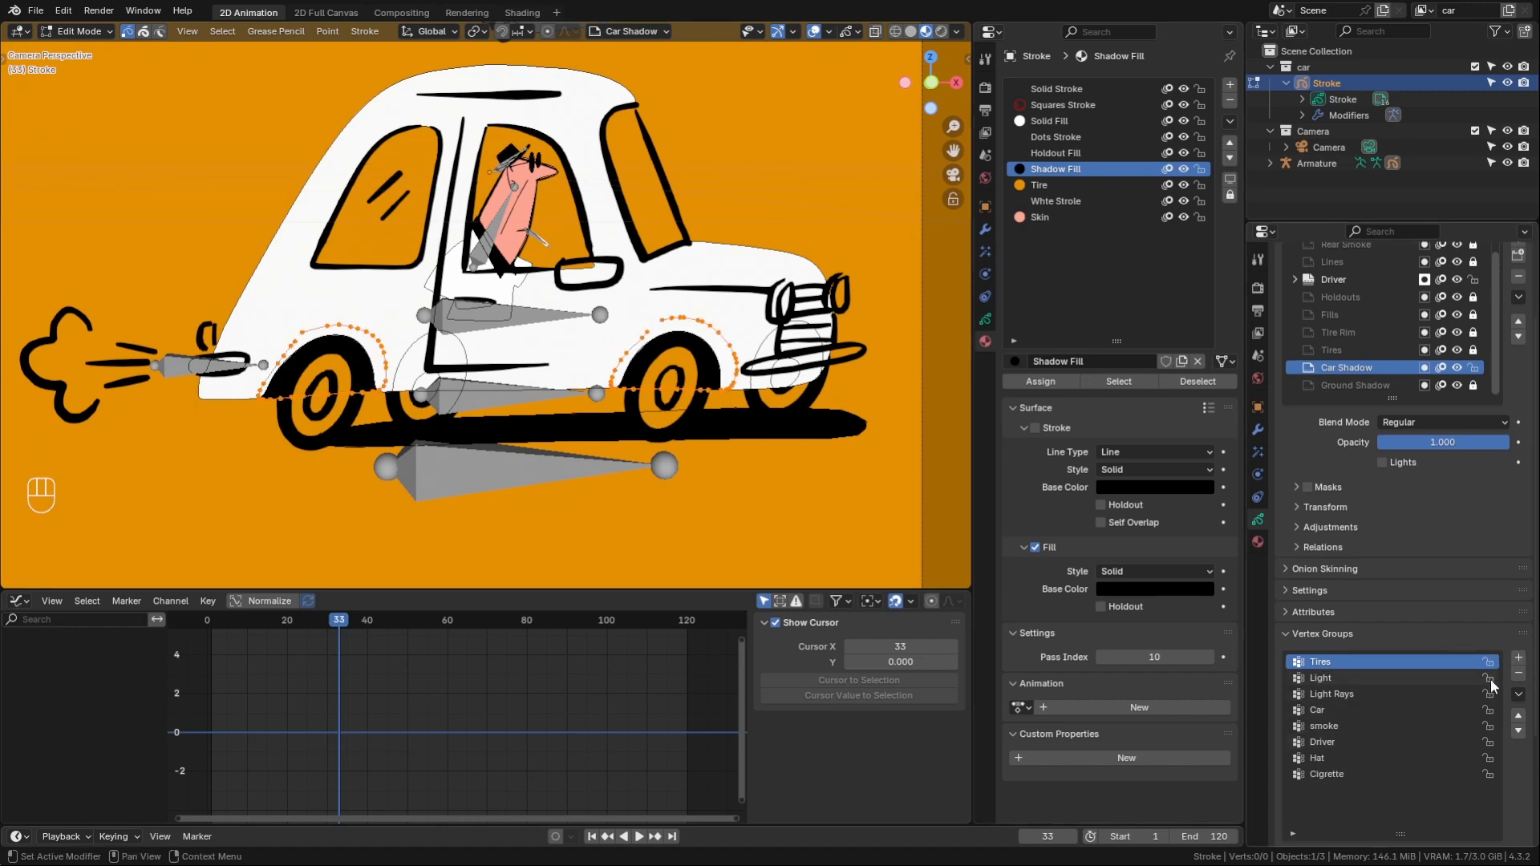
scroll(1364, 706, down, 4)
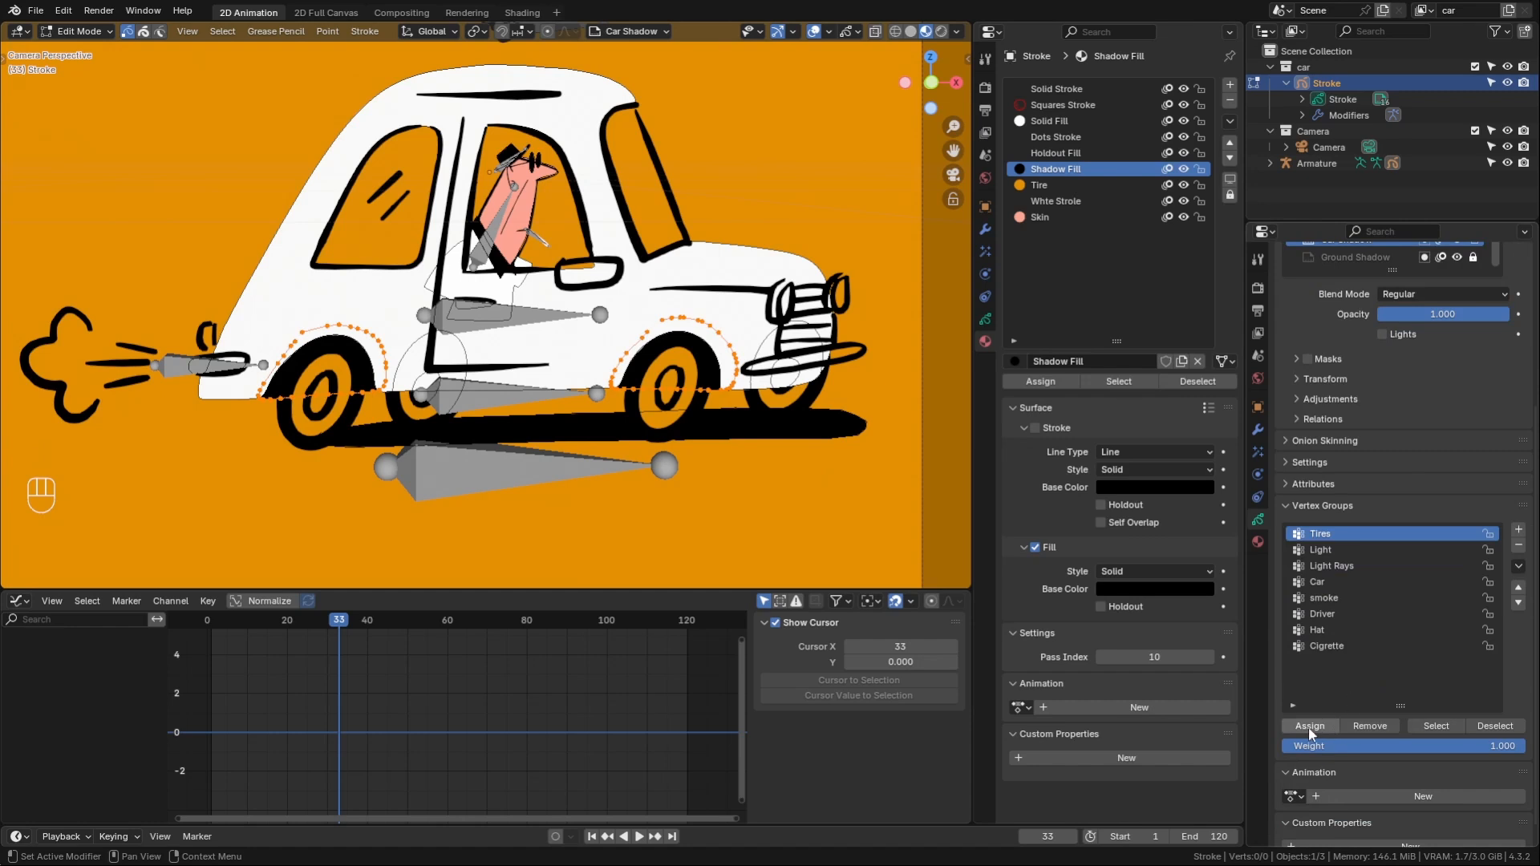
scroll(1346, 467, up, 7)
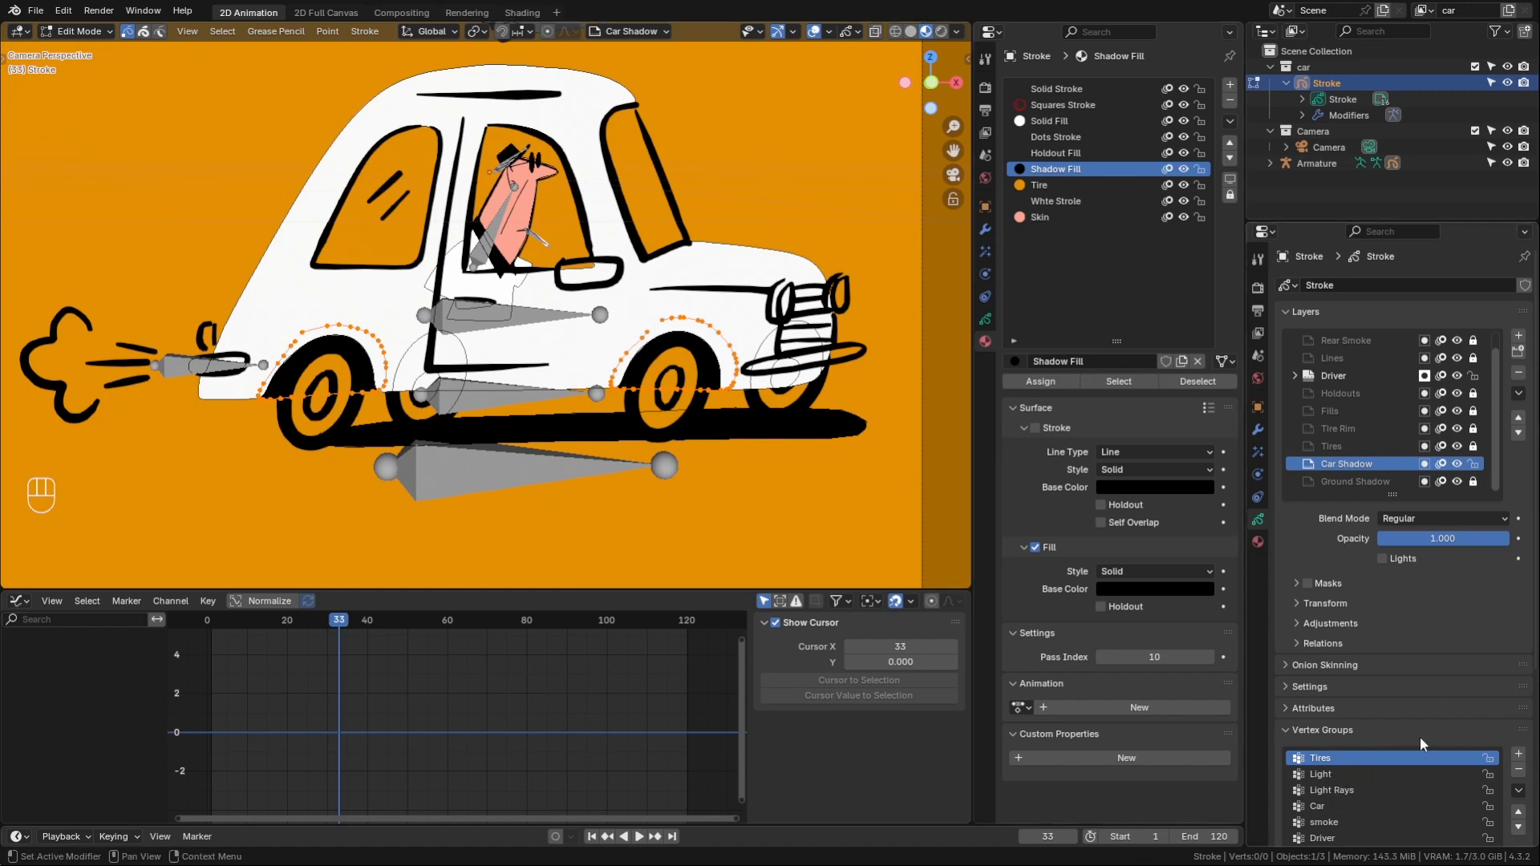
scroll(1425, 744, down, 6)
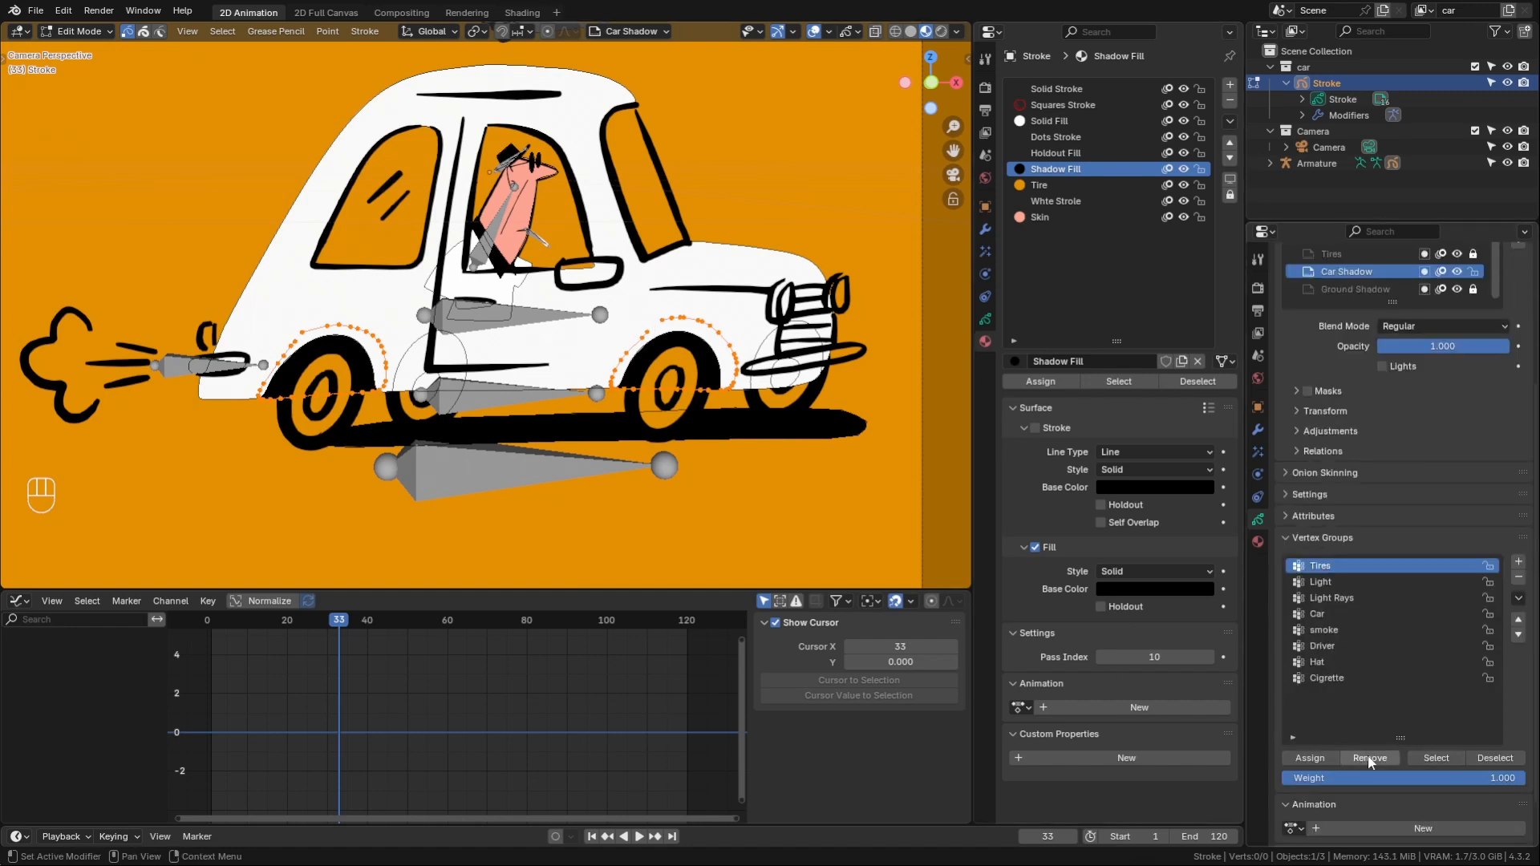
scroll(1455, 451, up, 5)
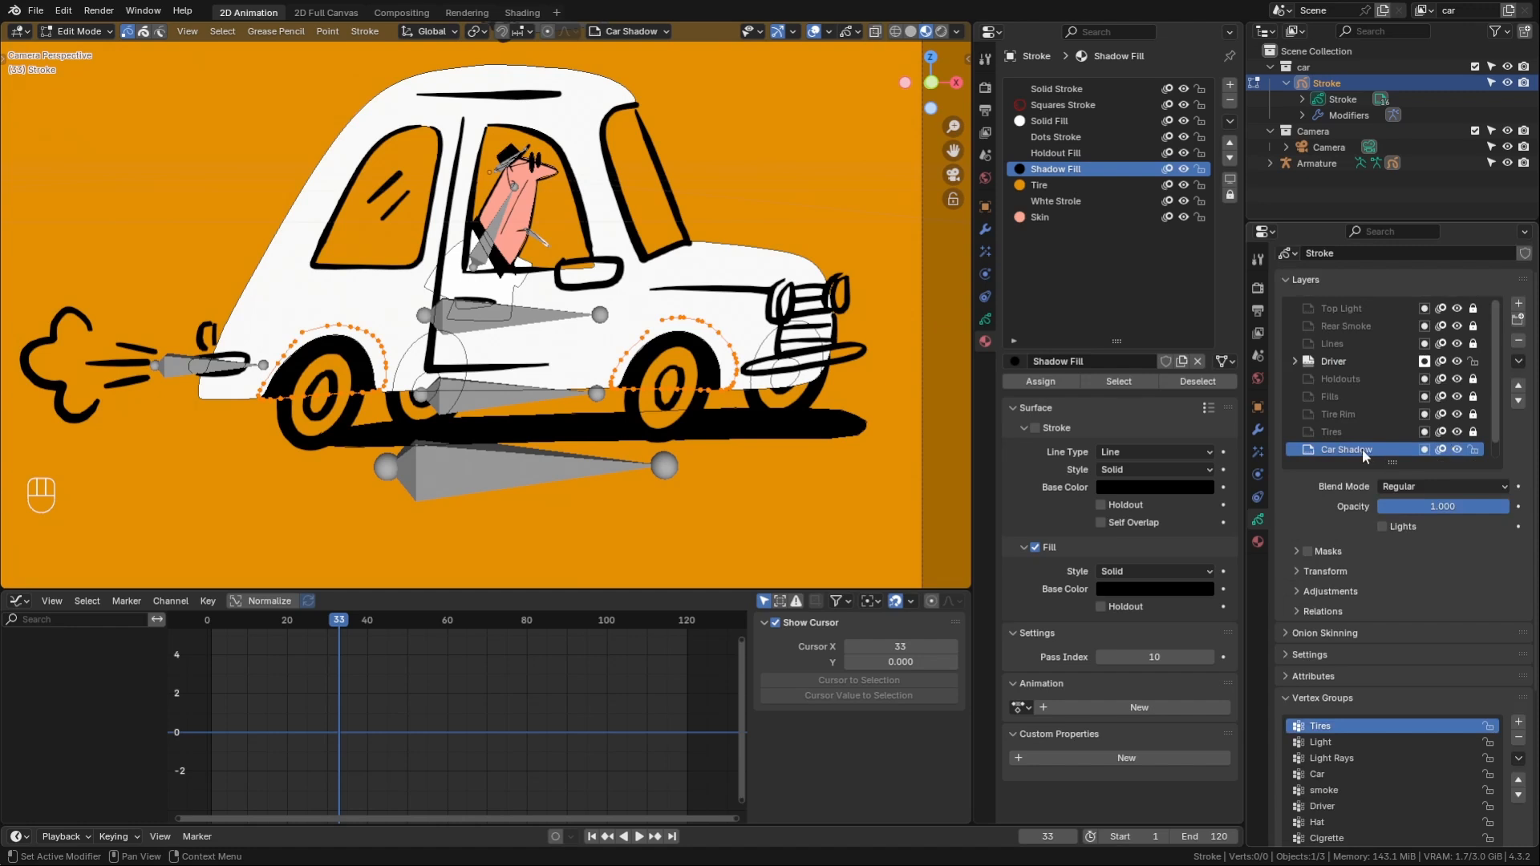
- Make the Ground Shadow layer active, select all of its strokes and assign them to the Tires vertex group
scroll(1365, 449, down, 4)
click(1356, 353)
key(a)
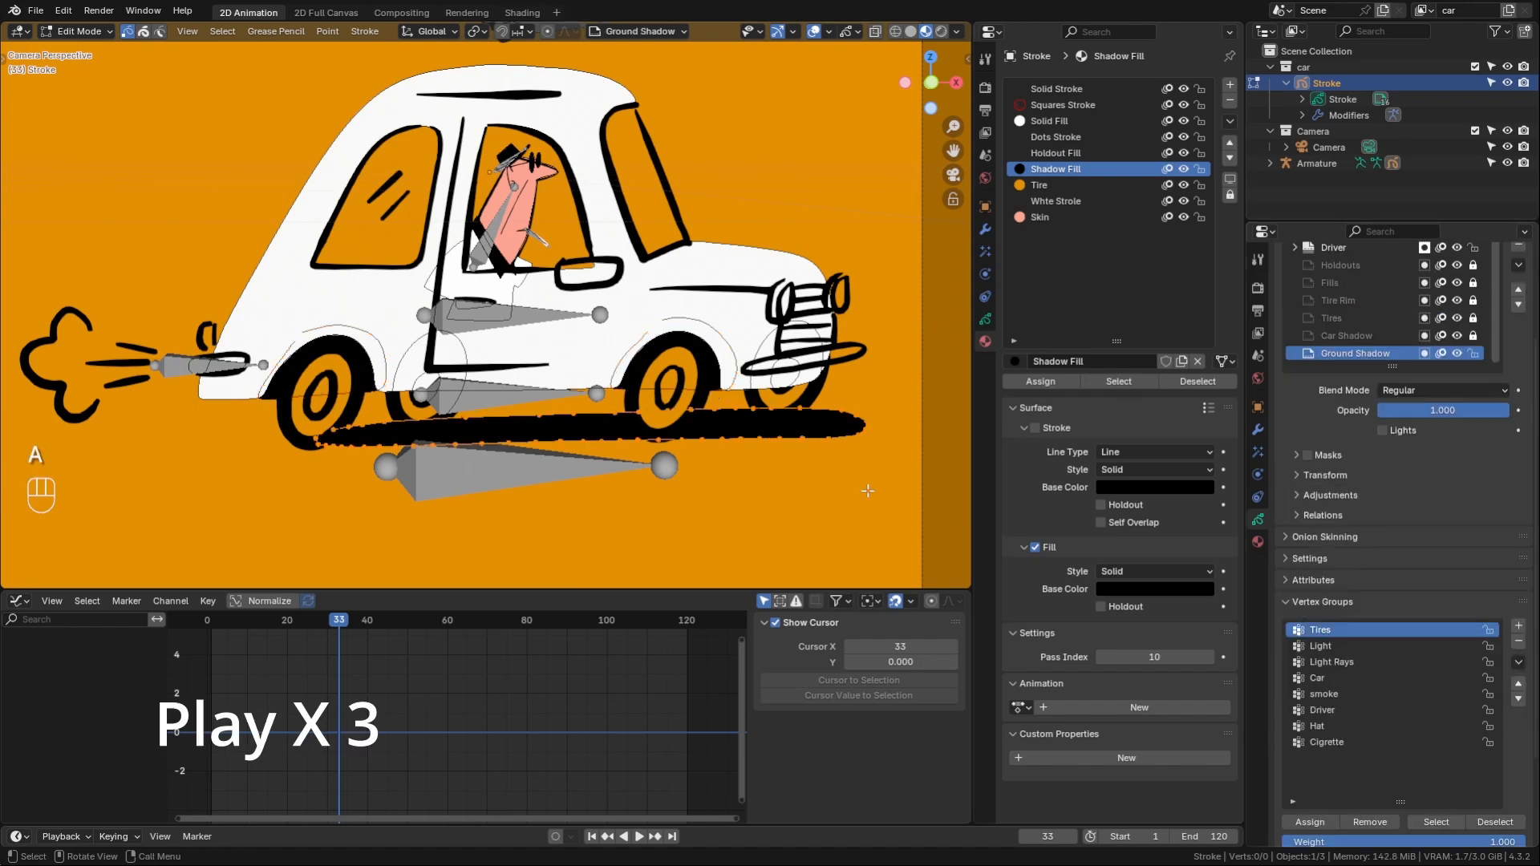
scroll(1347, 393, up, 4)
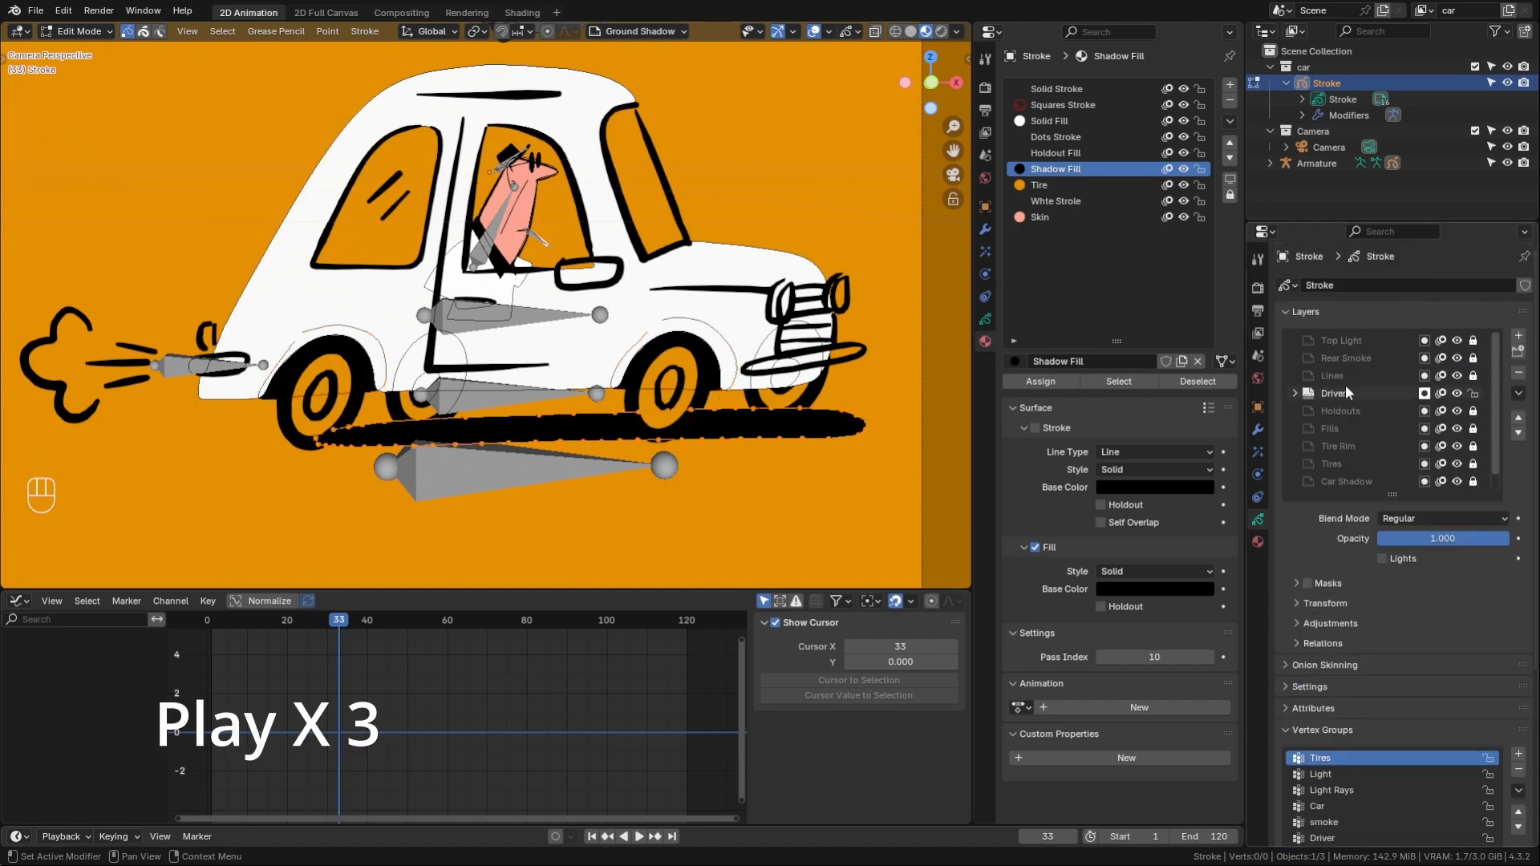
- Make the Tire Rim layer active, select all of its strokes and assign them to the Tires vertex group
scroll(1355, 449, down, 1)
click(1348, 430)
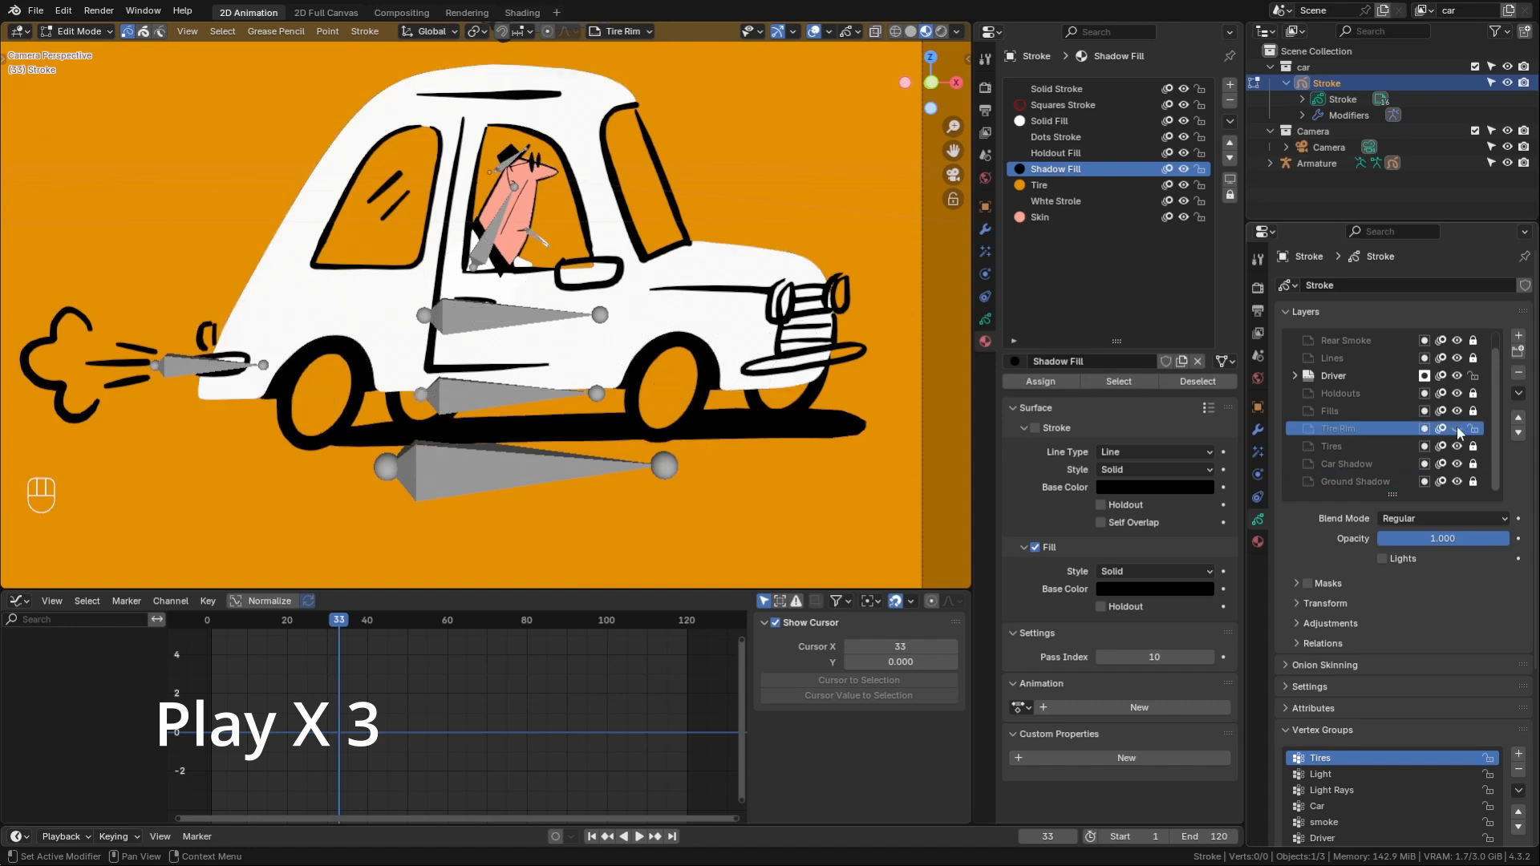
key(a)
scroll(1402, 649, down, 5)
click(1310, 792)
- Make the Fills layer active and assign all of its strokes to the Car vertex group
scroll(1363, 482, up, 3)
click(1336, 365)
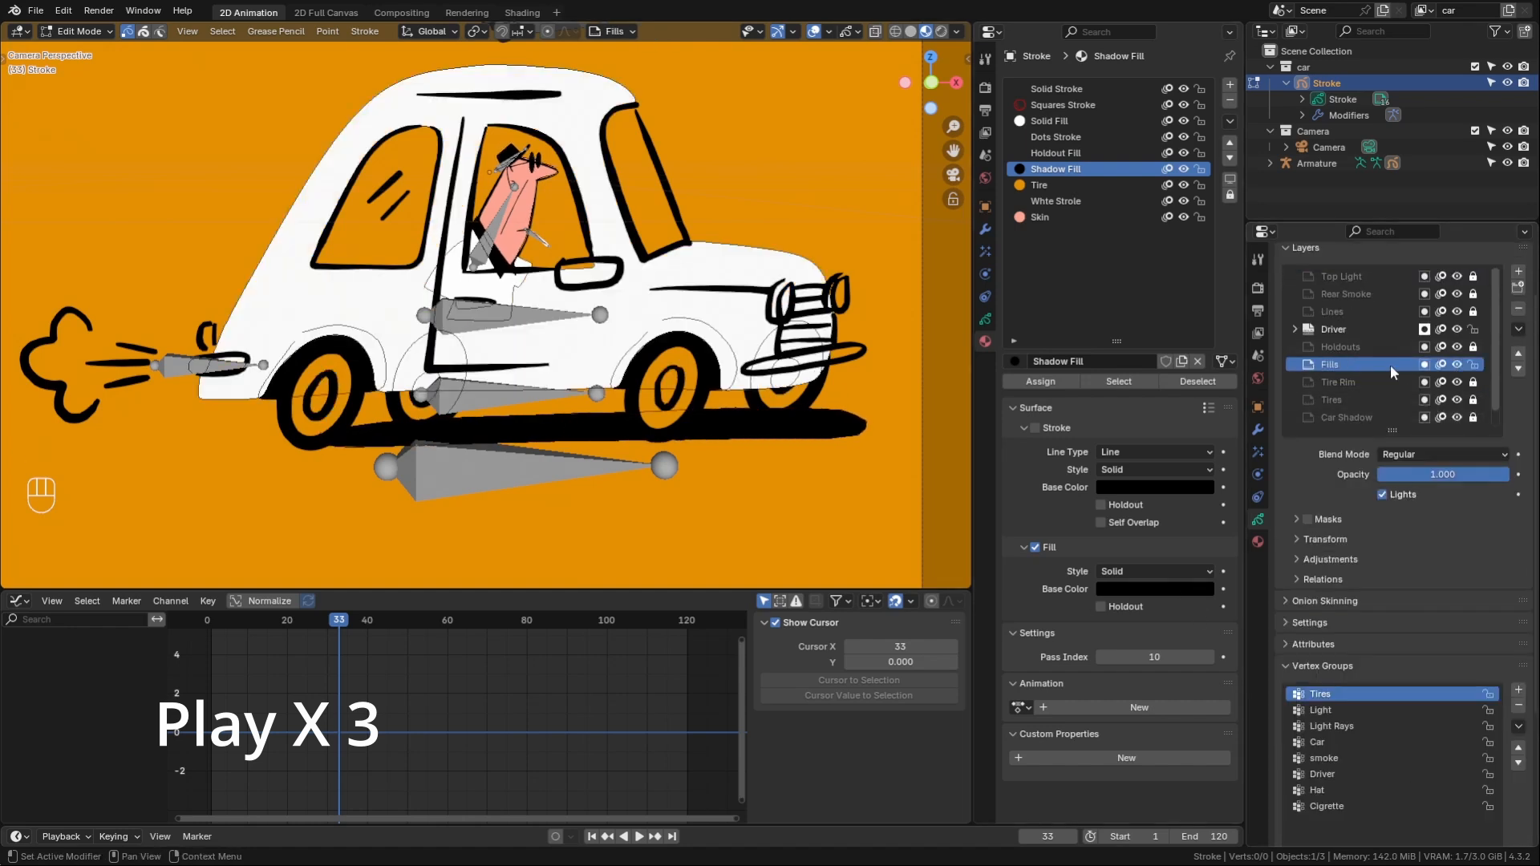
click(1320, 743)
scroll(1412, 481, down, 3)
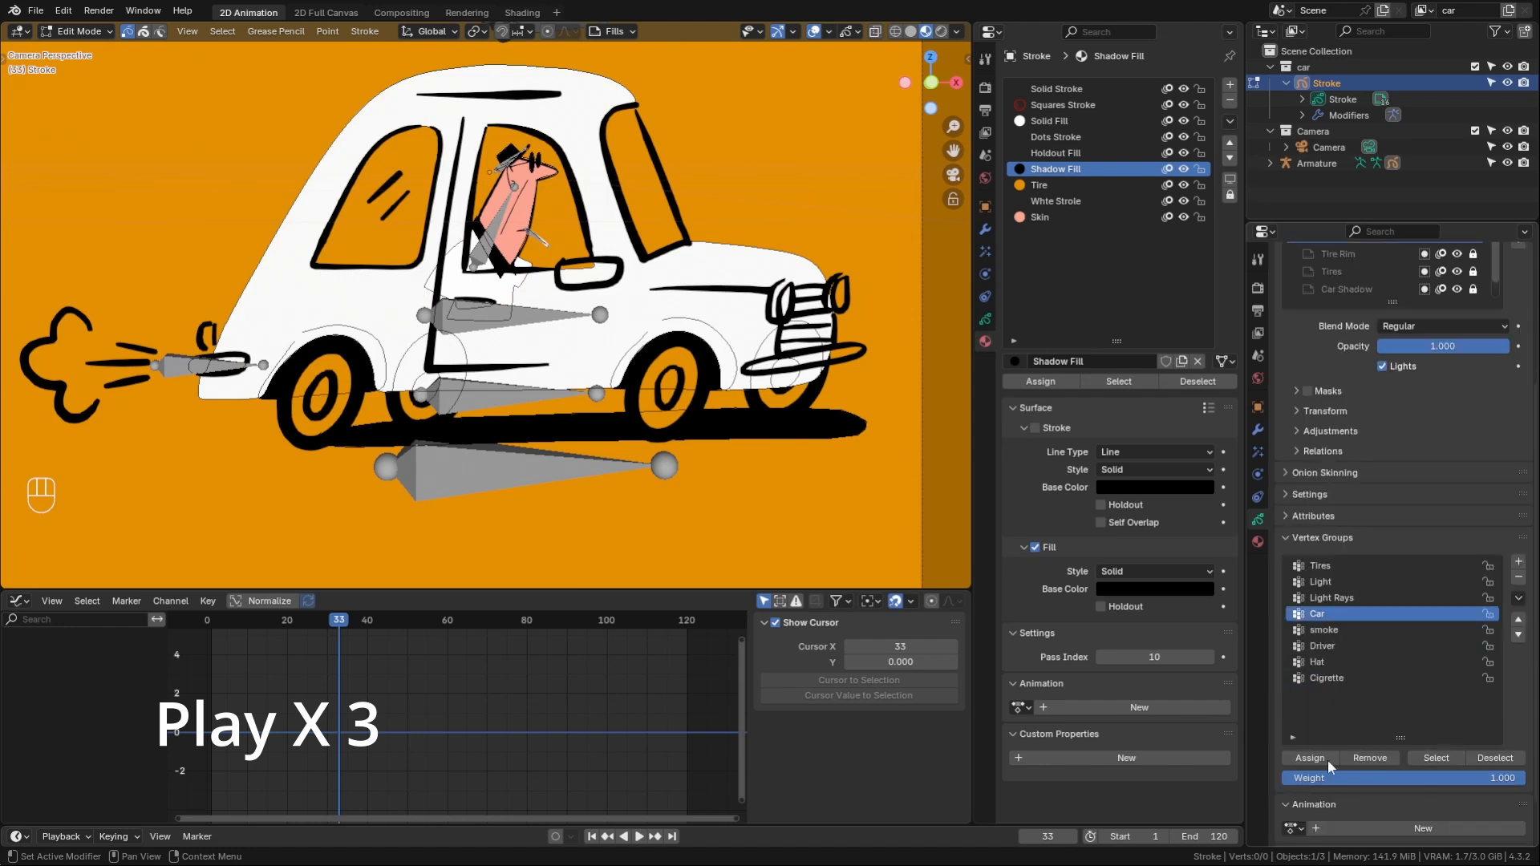
- Make the Holdouts layer active and assign all of its strokes to the Car vertex group
scroll(1396, 465, up, 5)
click(1354, 412)
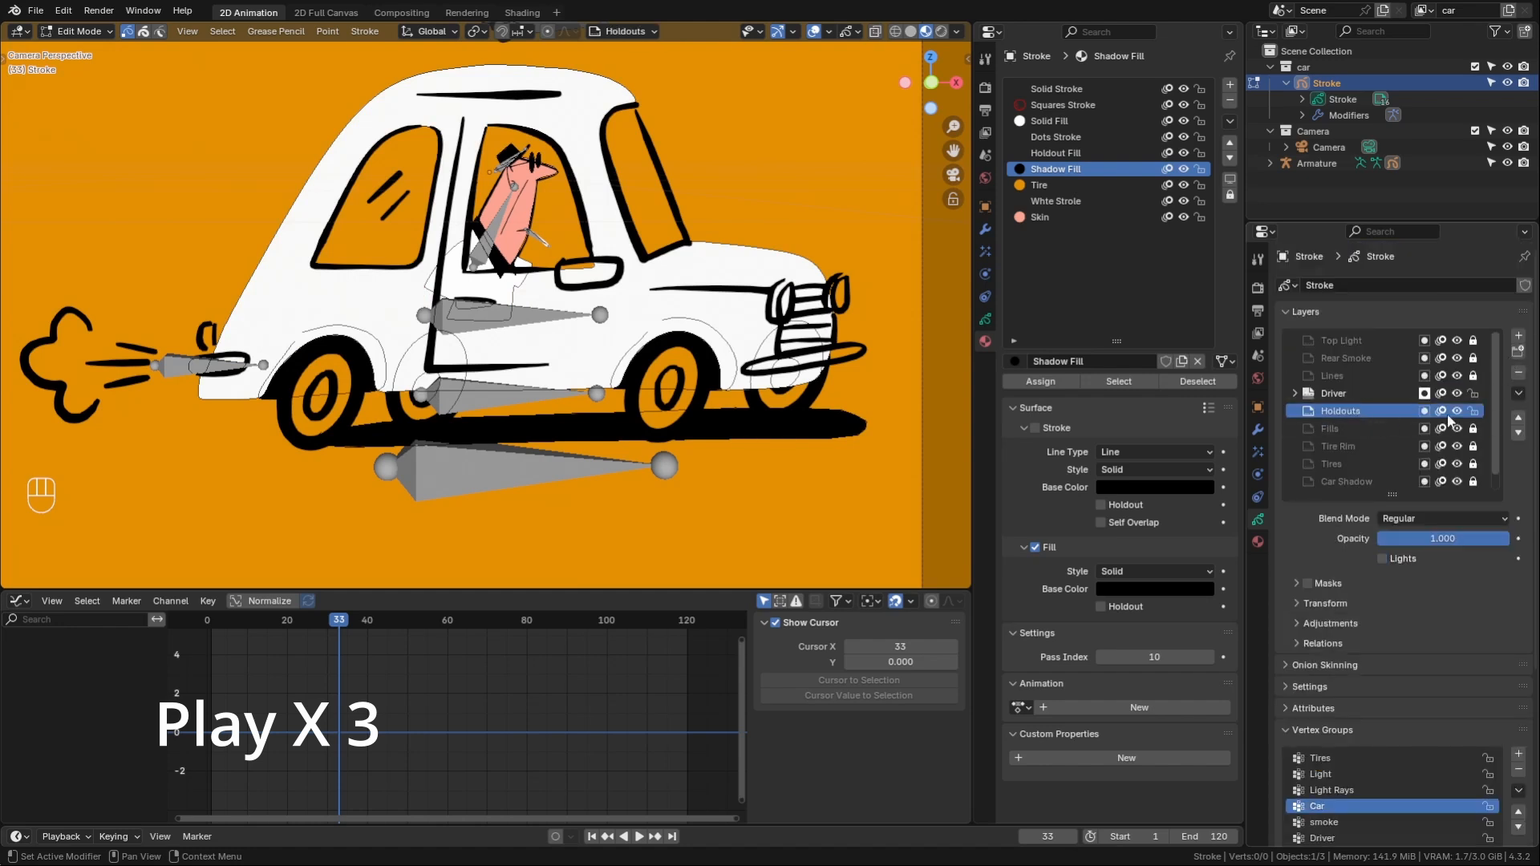
scroll(1451, 419, down, 1)
scroll(1378, 788, down, 1)
scroll(1417, 763, down, 4)
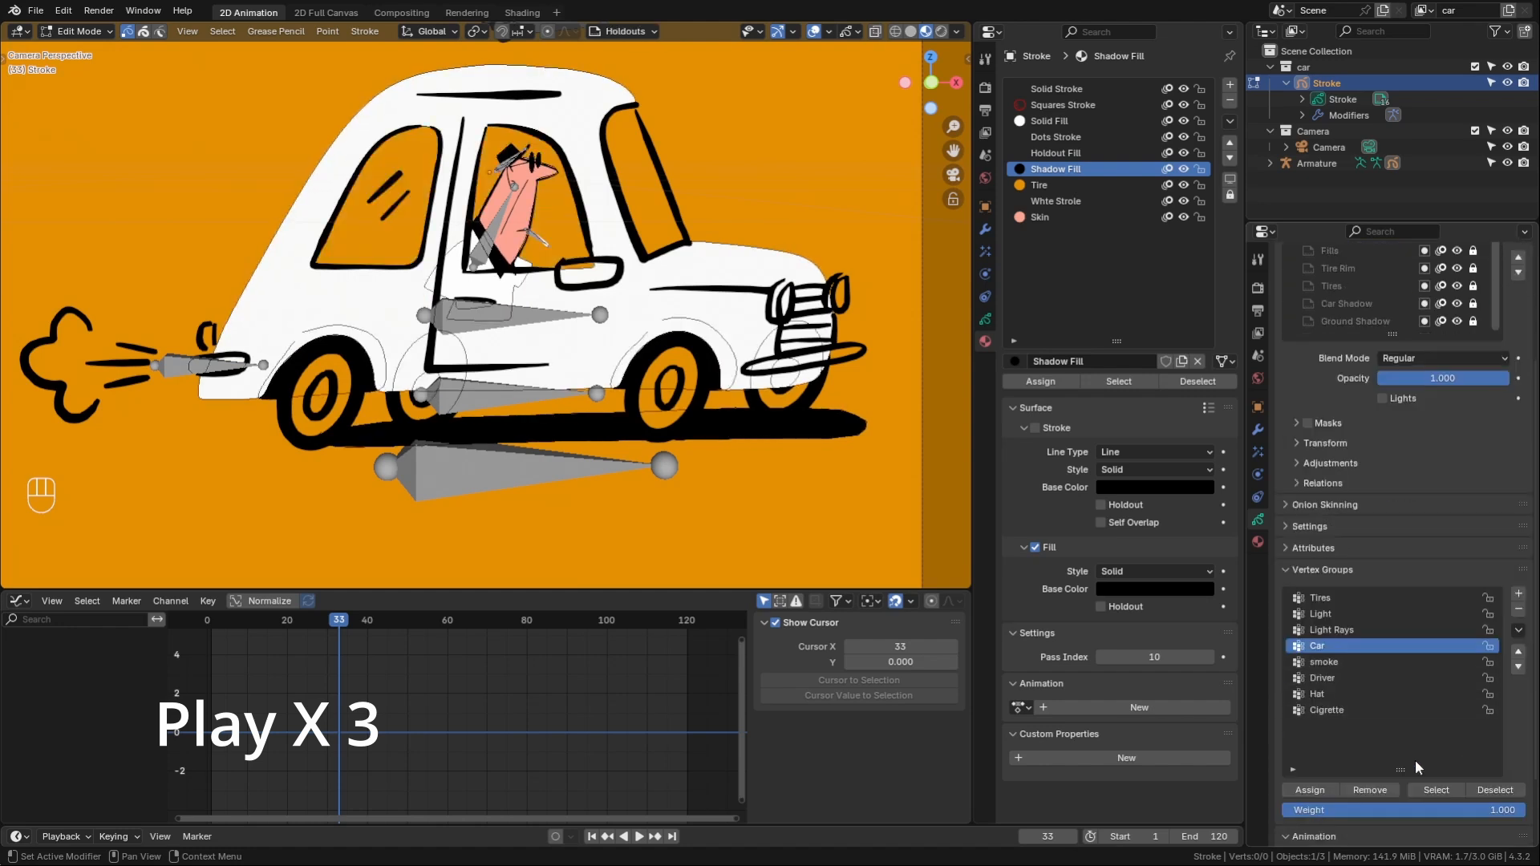
- Enlarge the Properties editor and assign all strokes of the Lines layer to the Car vertex group
scroll(1489, 527, up, 5)
drag(1379, 223, 1381, 133)
scroll(1377, 308, up, 1)
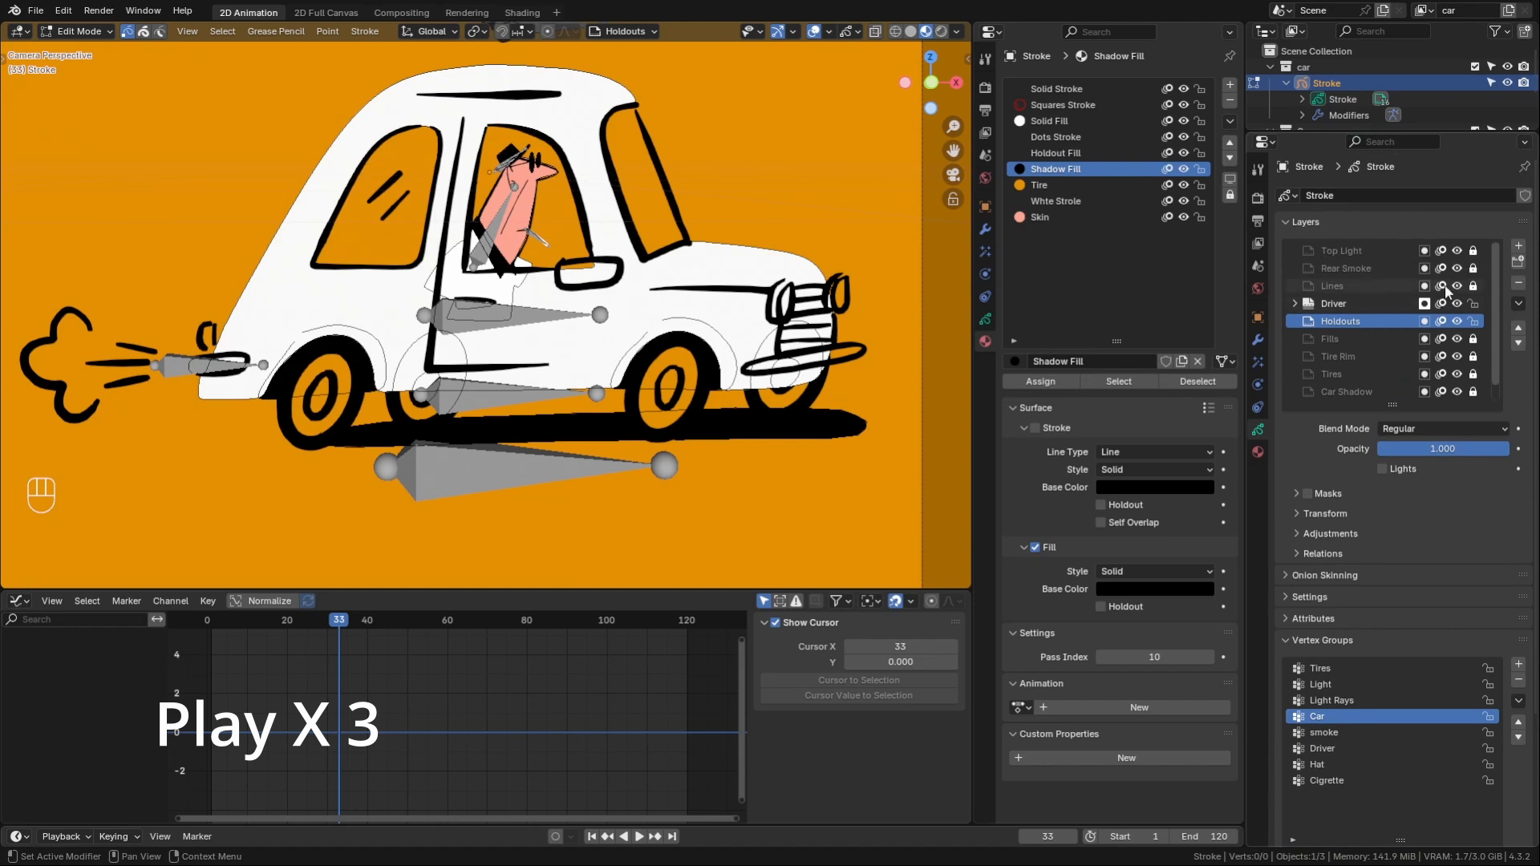
click(1456, 286)
click(1457, 286)
click(1390, 287)
scroll(1521, 720, down, 2)
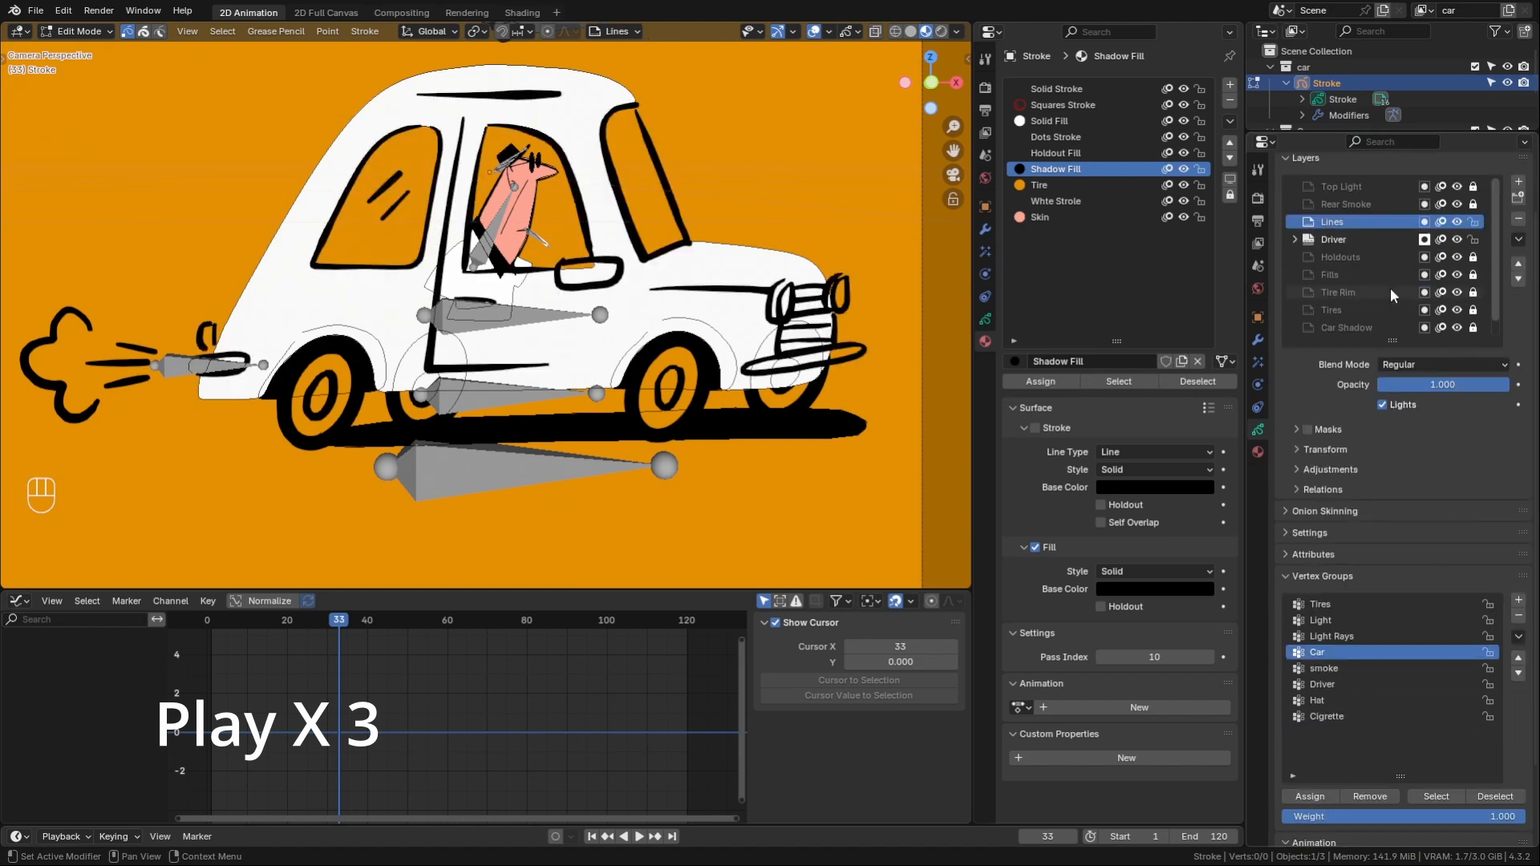
- Assign the Top Light layer's strokes to the Light vertex group and the Rear Smoke layer's strokes to the smoke group
click(1369, 188)
click(1348, 623)
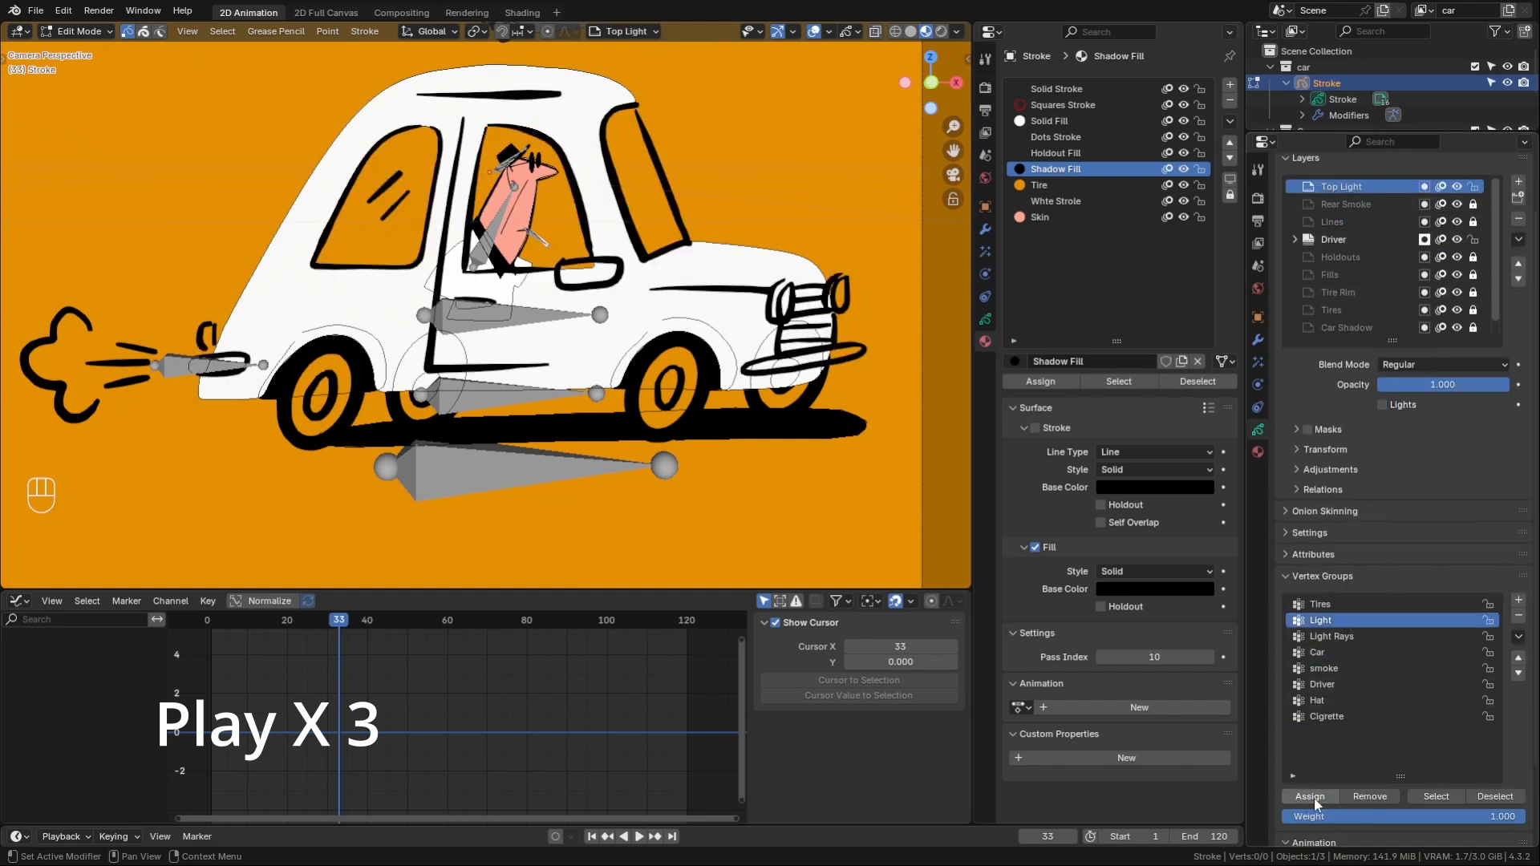
click(1361, 207)
click(1324, 669)
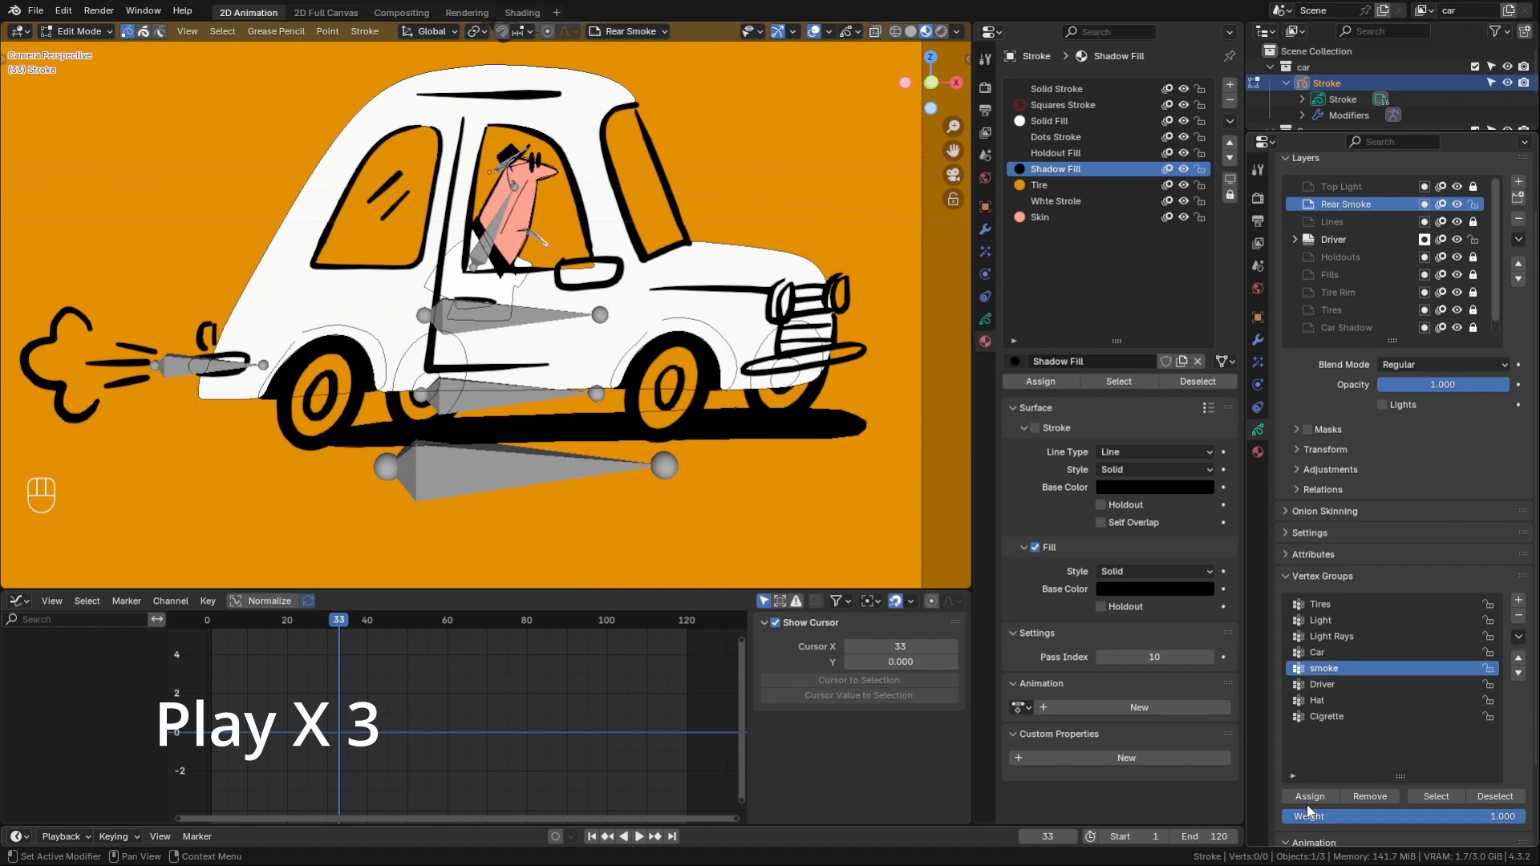
scroll(1372, 279, down, 1)
scroll(1370, 210, up, 1)
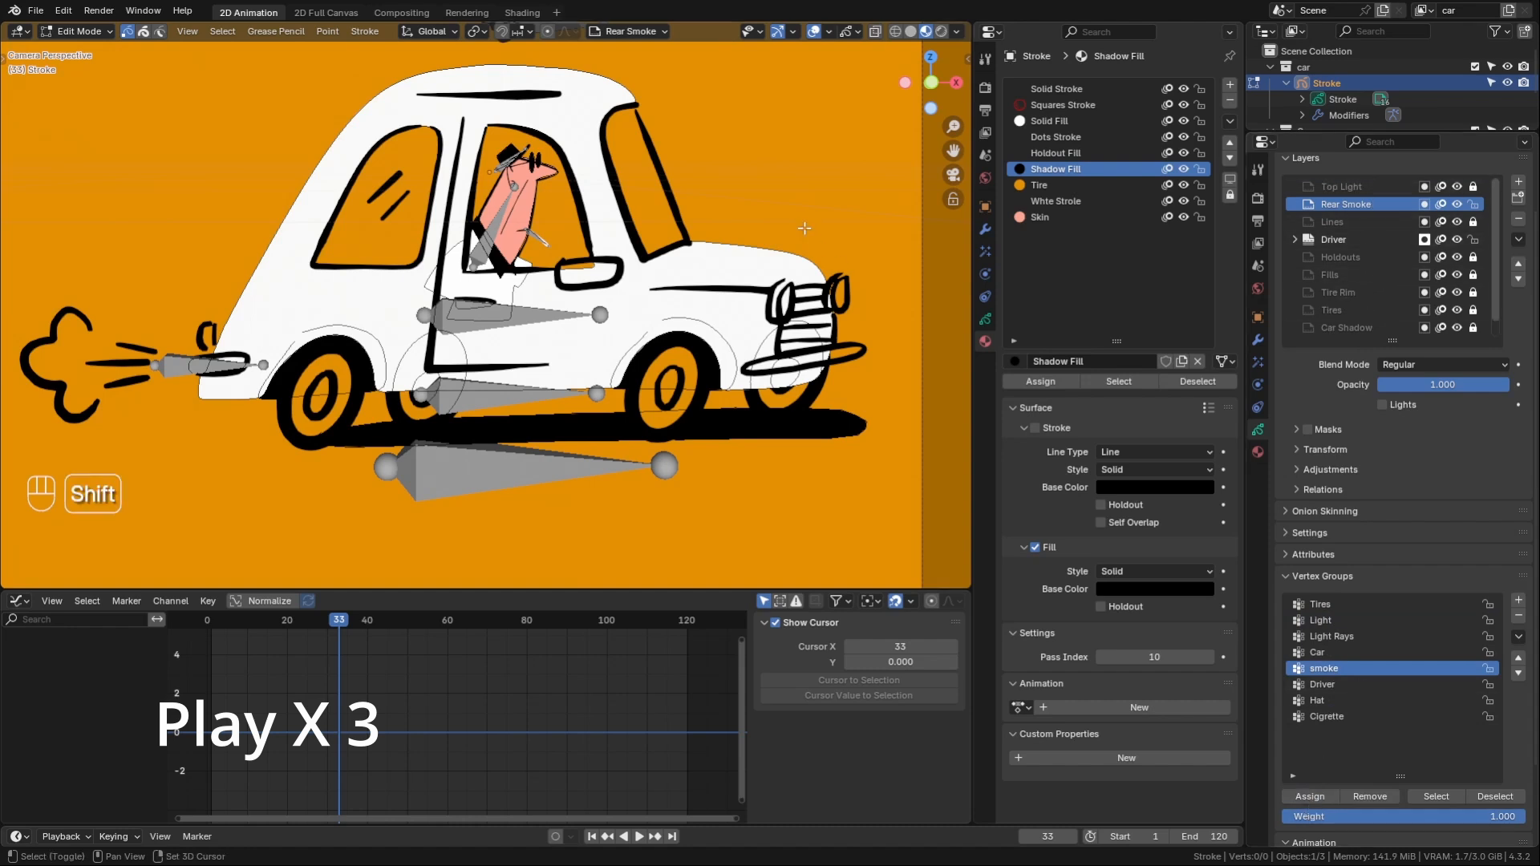
- Select only the ray strokes above the bulb in the Top Light layer, remove them from Light and assign them to Light Rays
shift+middle_drag(713, 191, 703, 351)
scroll(702, 351, down, 3)
shift+middle_drag(703, 352, 656, 354)
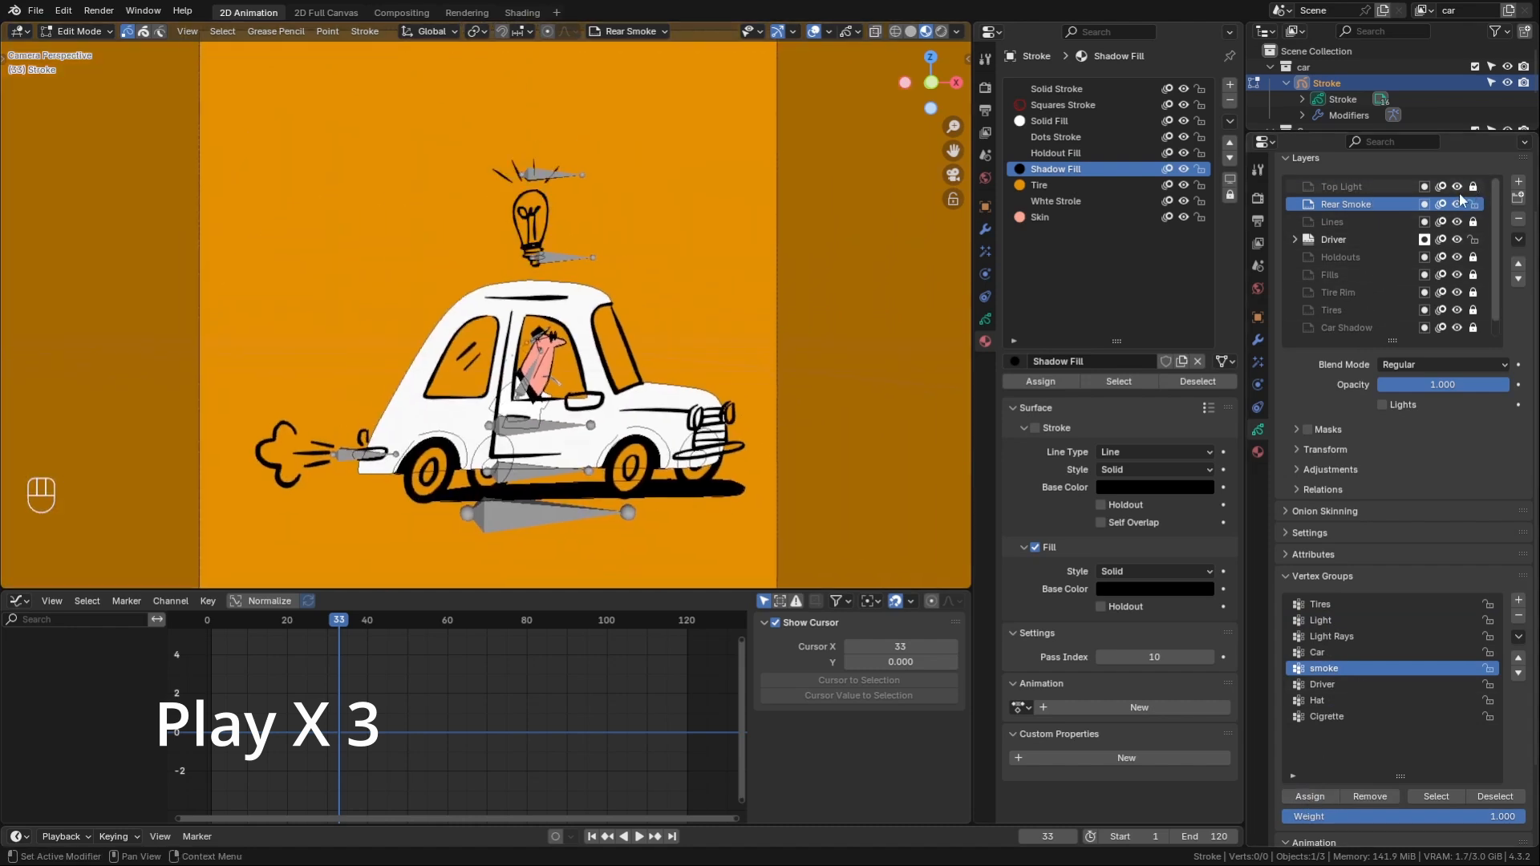
click(1348, 186)
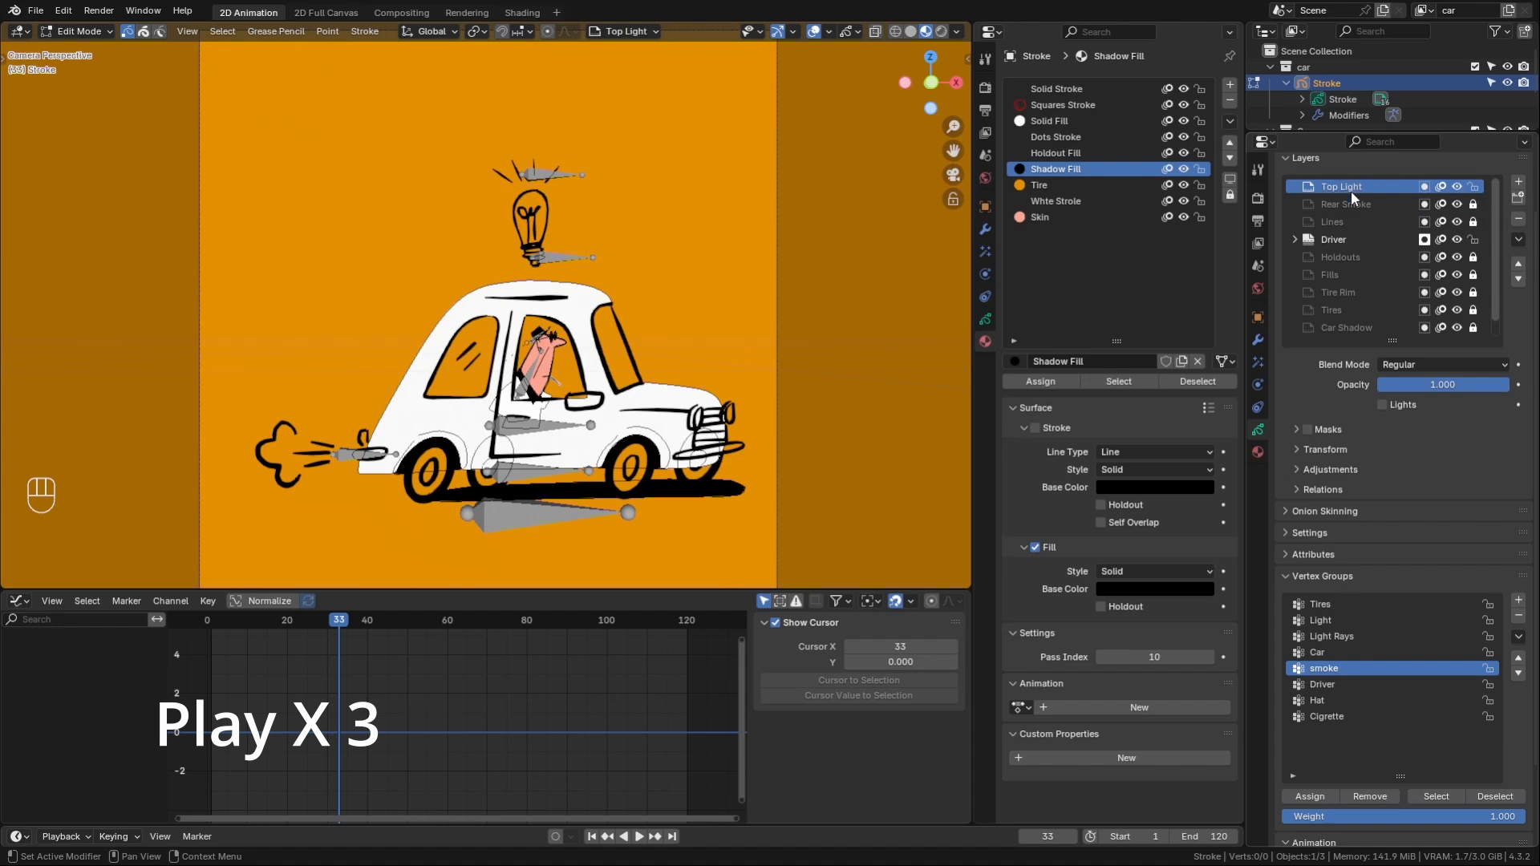
scroll(628, 188, up, 2)
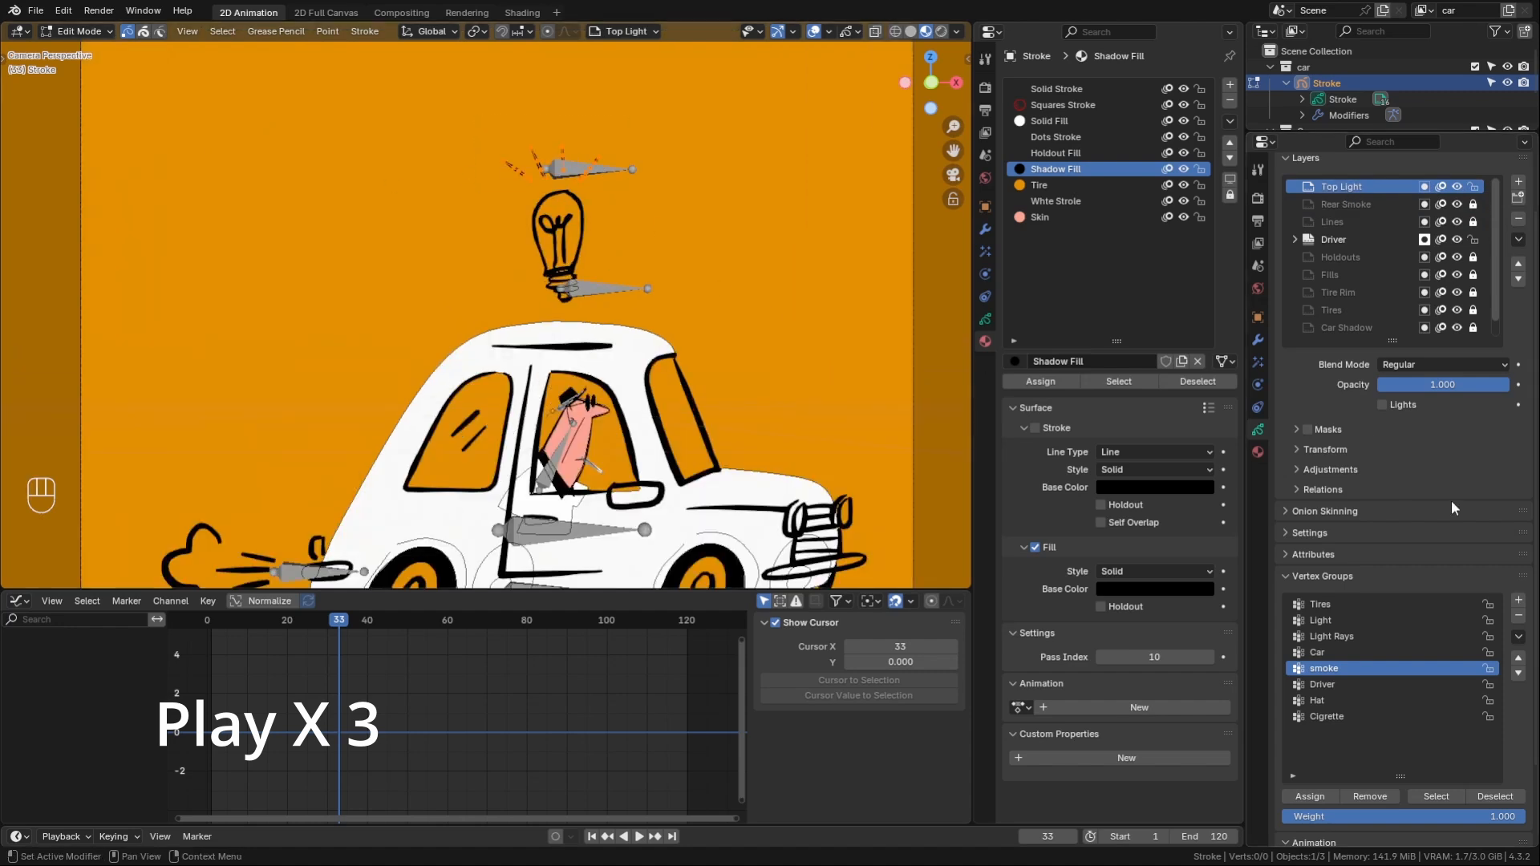
click(1356, 619)
click(1368, 796)
click(1348, 636)
click(1310, 796)
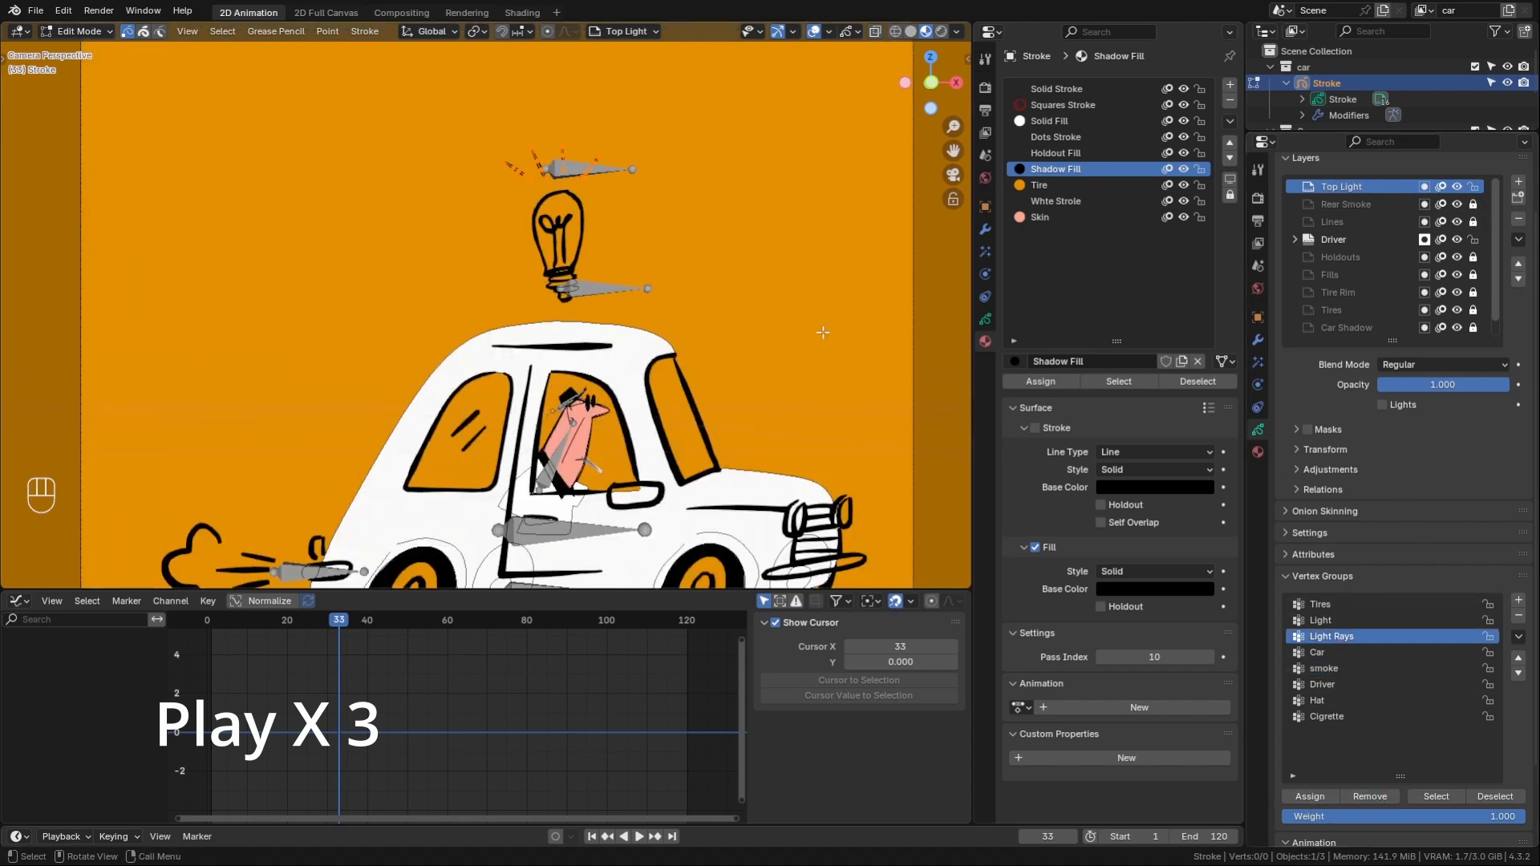
- Leave Edit Mode, put the armature in Pose Mode, and test the Light bone with a trial move that is cancelled
scroll(823, 333, down, 1)
shift+middle_drag(823, 333, 761, 293)
click(81, 32)
click(80, 50)
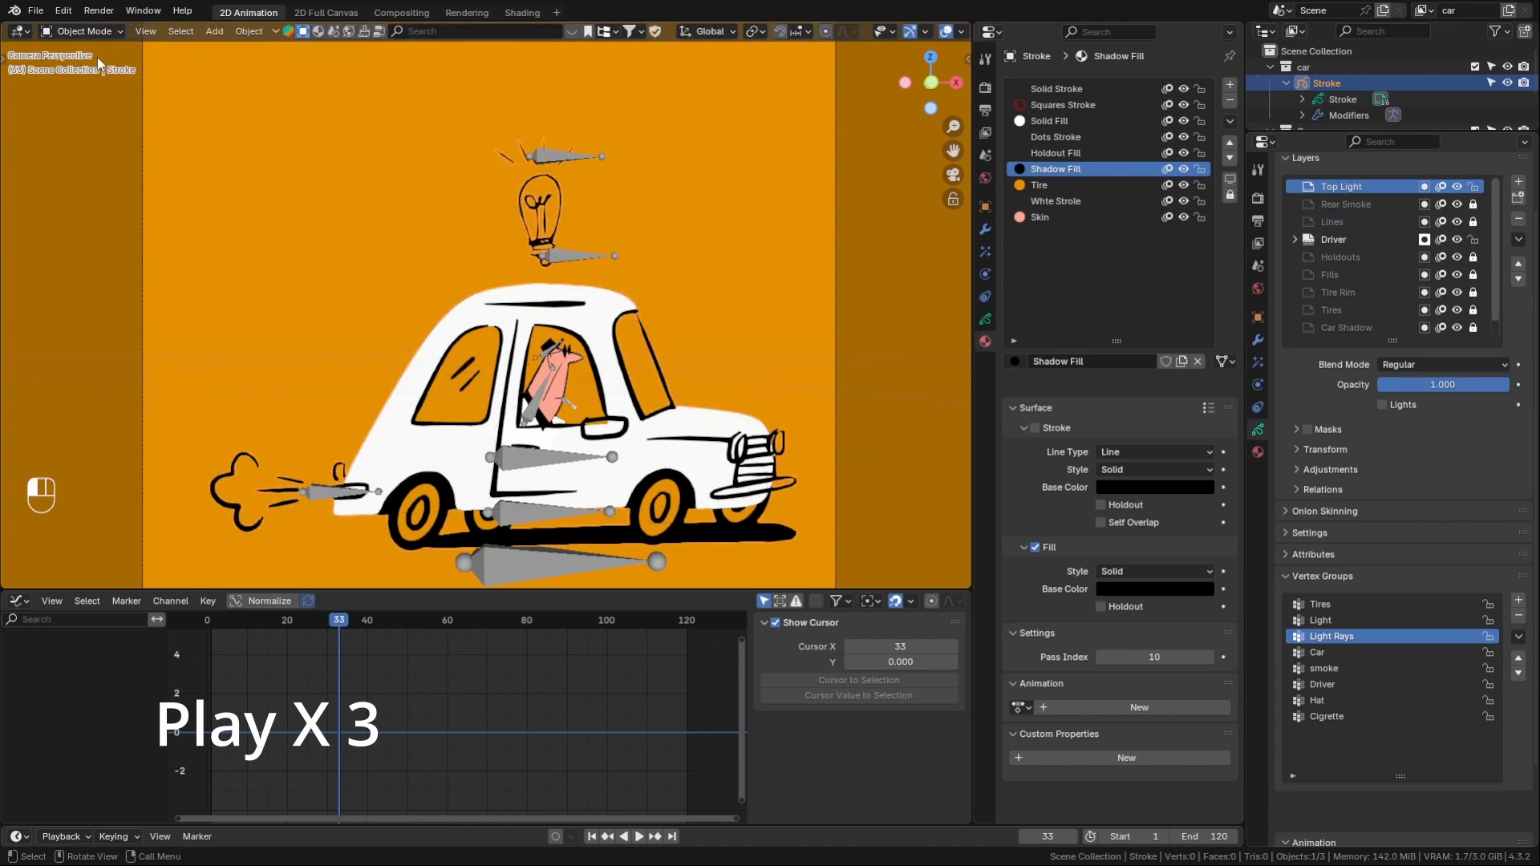
click(569, 257)
shift+middle_drag(554, 293, 548, 255)
scroll(547, 255, down, 1)
click(88, 20)
click(84, 32)
click(80, 83)
click(568, 224)
key(g)
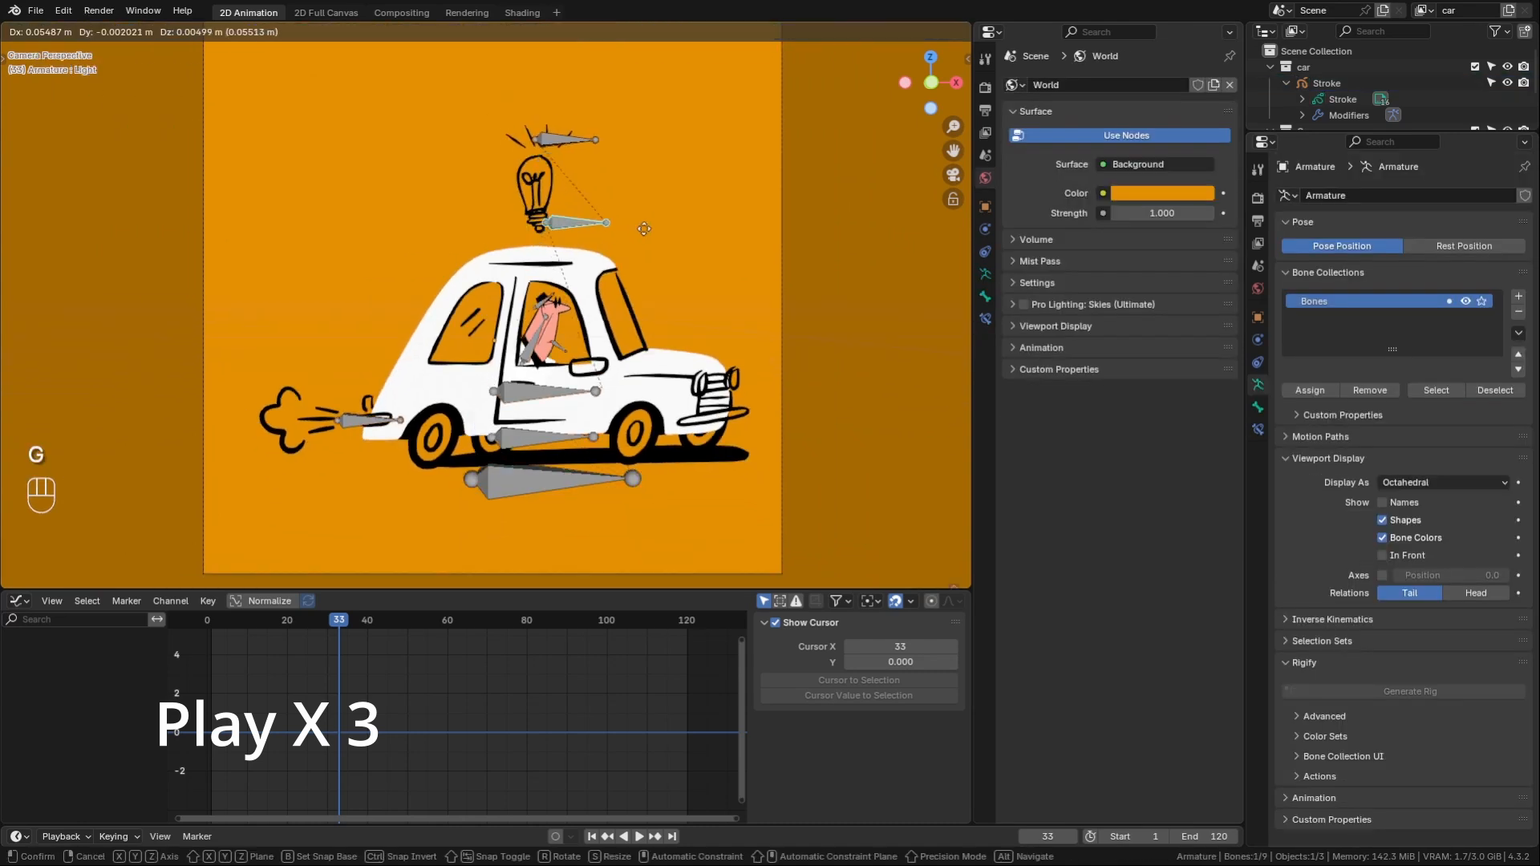
right_click(628, 232)
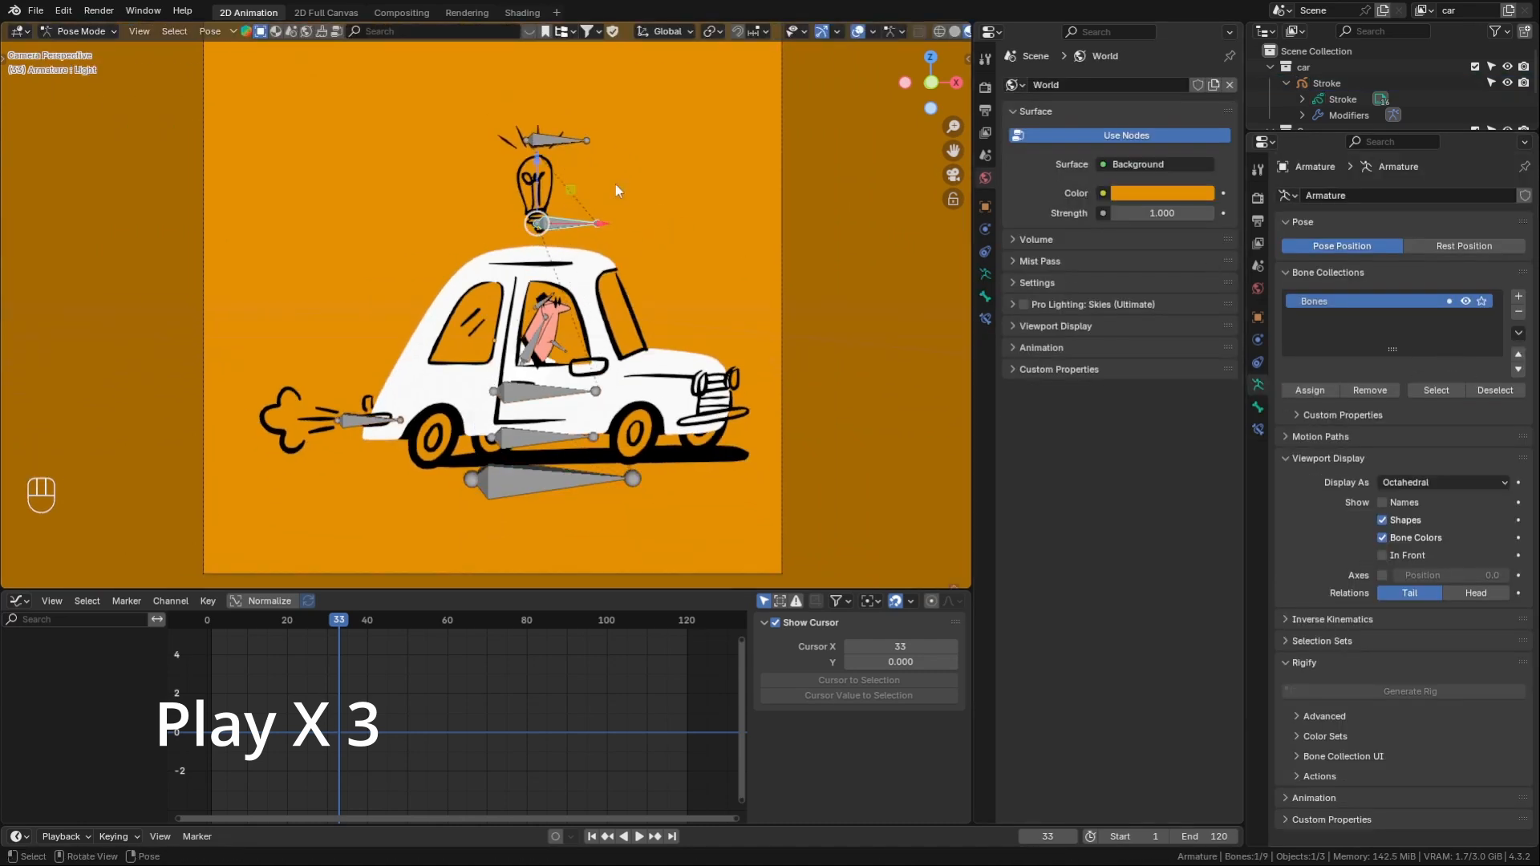
- Leave Pose Mode, select the Grease Pencil car drawing and enter Edit Mode on it
click(85, 32)
click(84, 50)
click(554, 257)
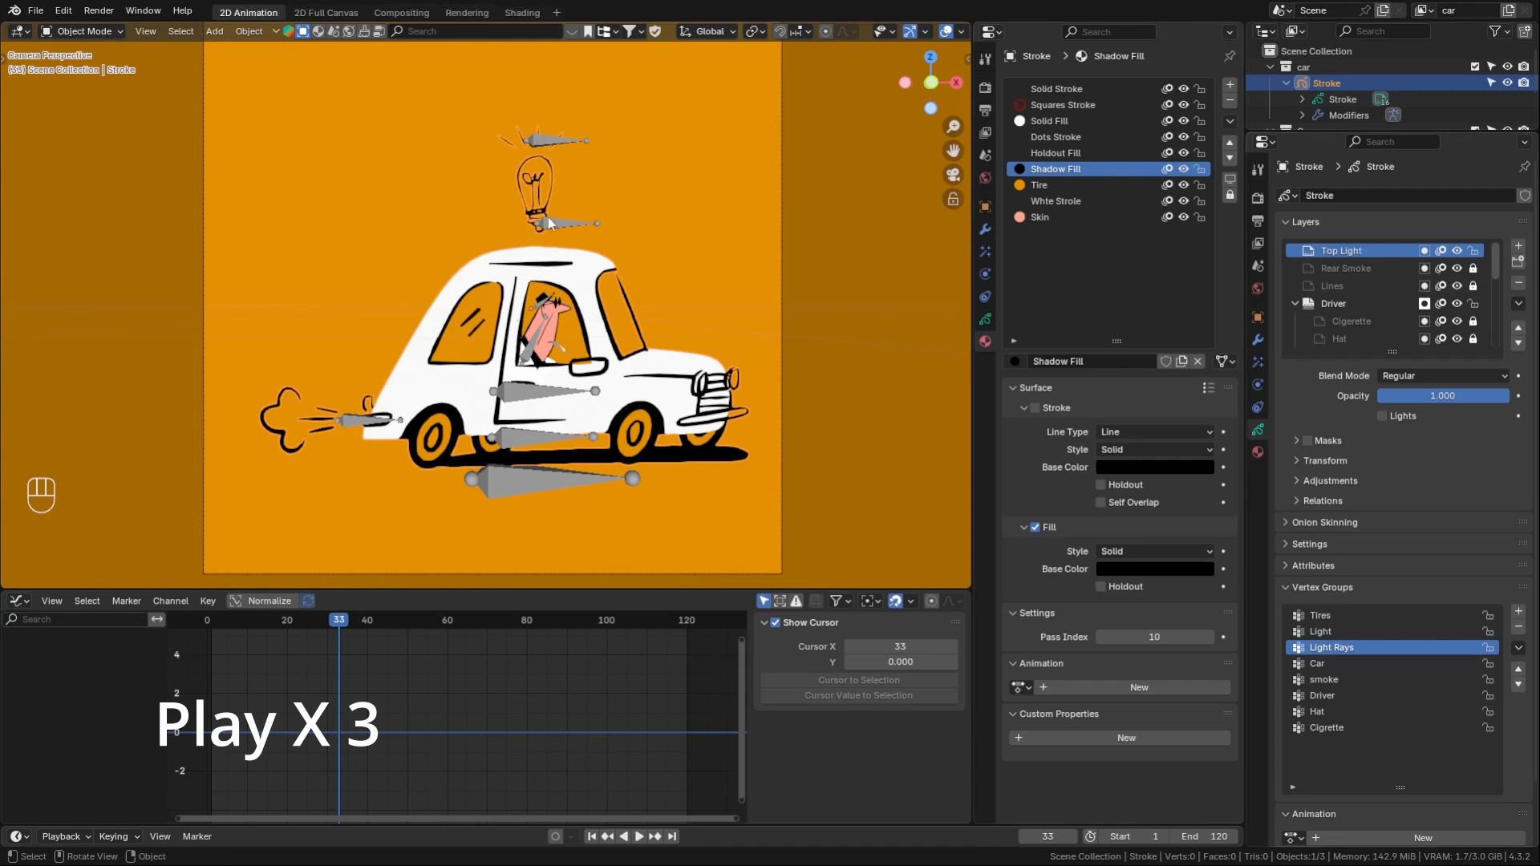
key(ctrl+Tab)
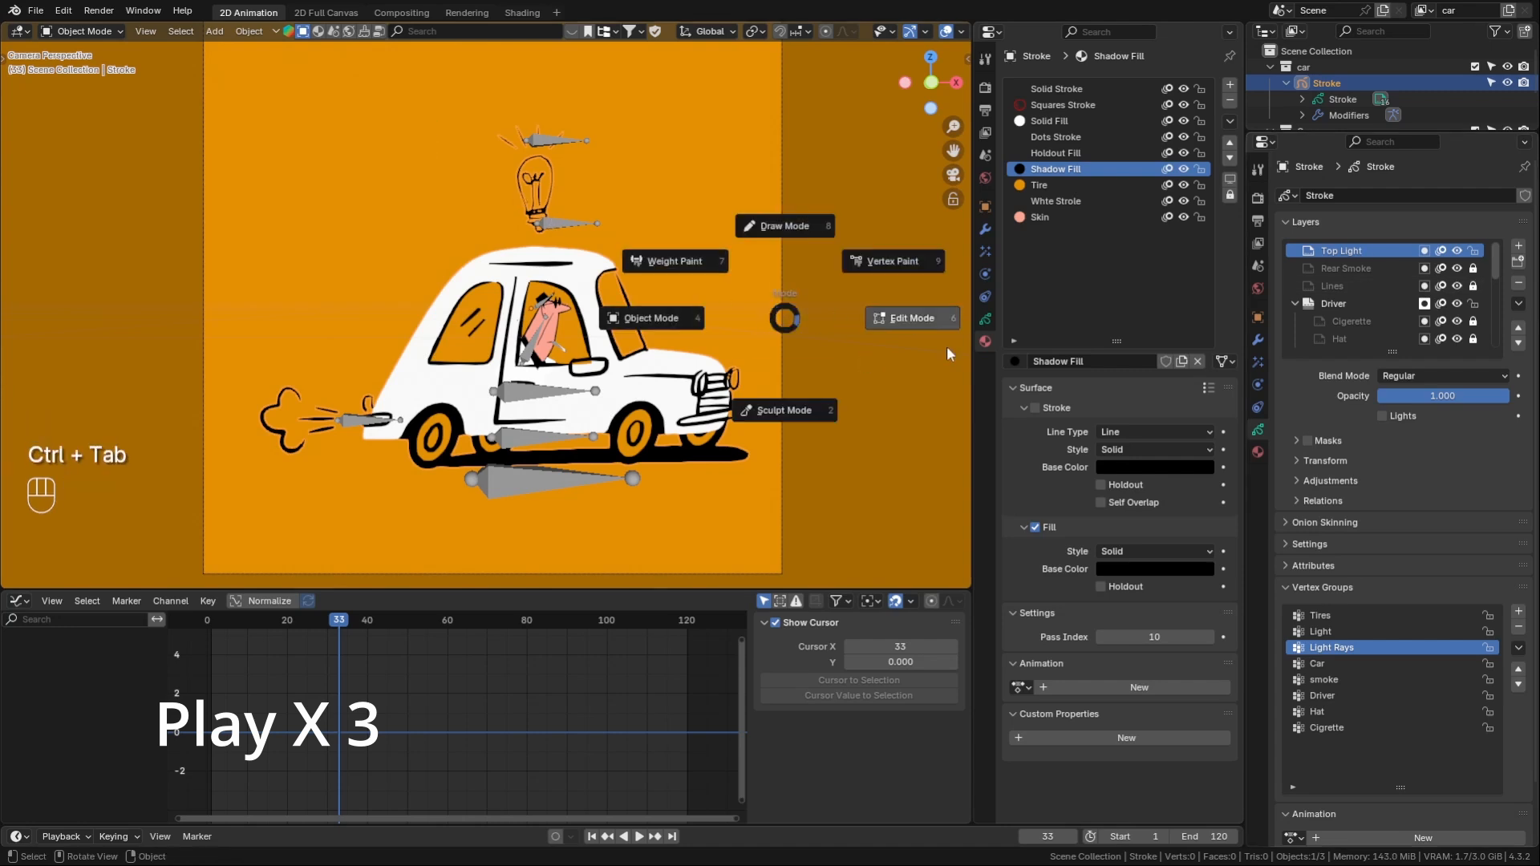
click(908, 320)
key(i)
key(Escape)
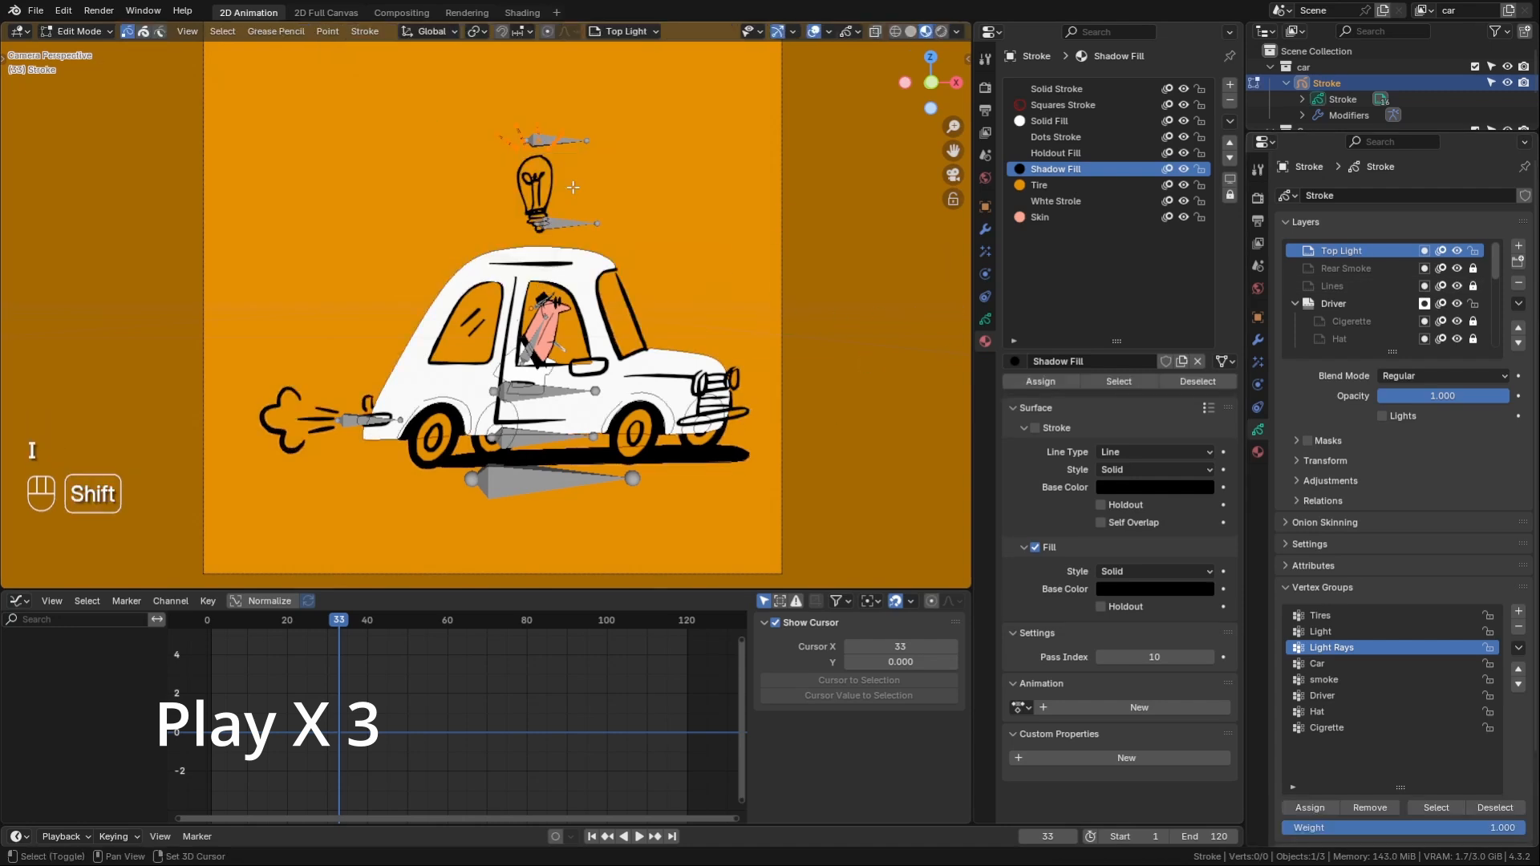
key(shift+i)
key(shift+i)
key(ctrl+x)
key(ctrl+z)
key(ctrl+z)
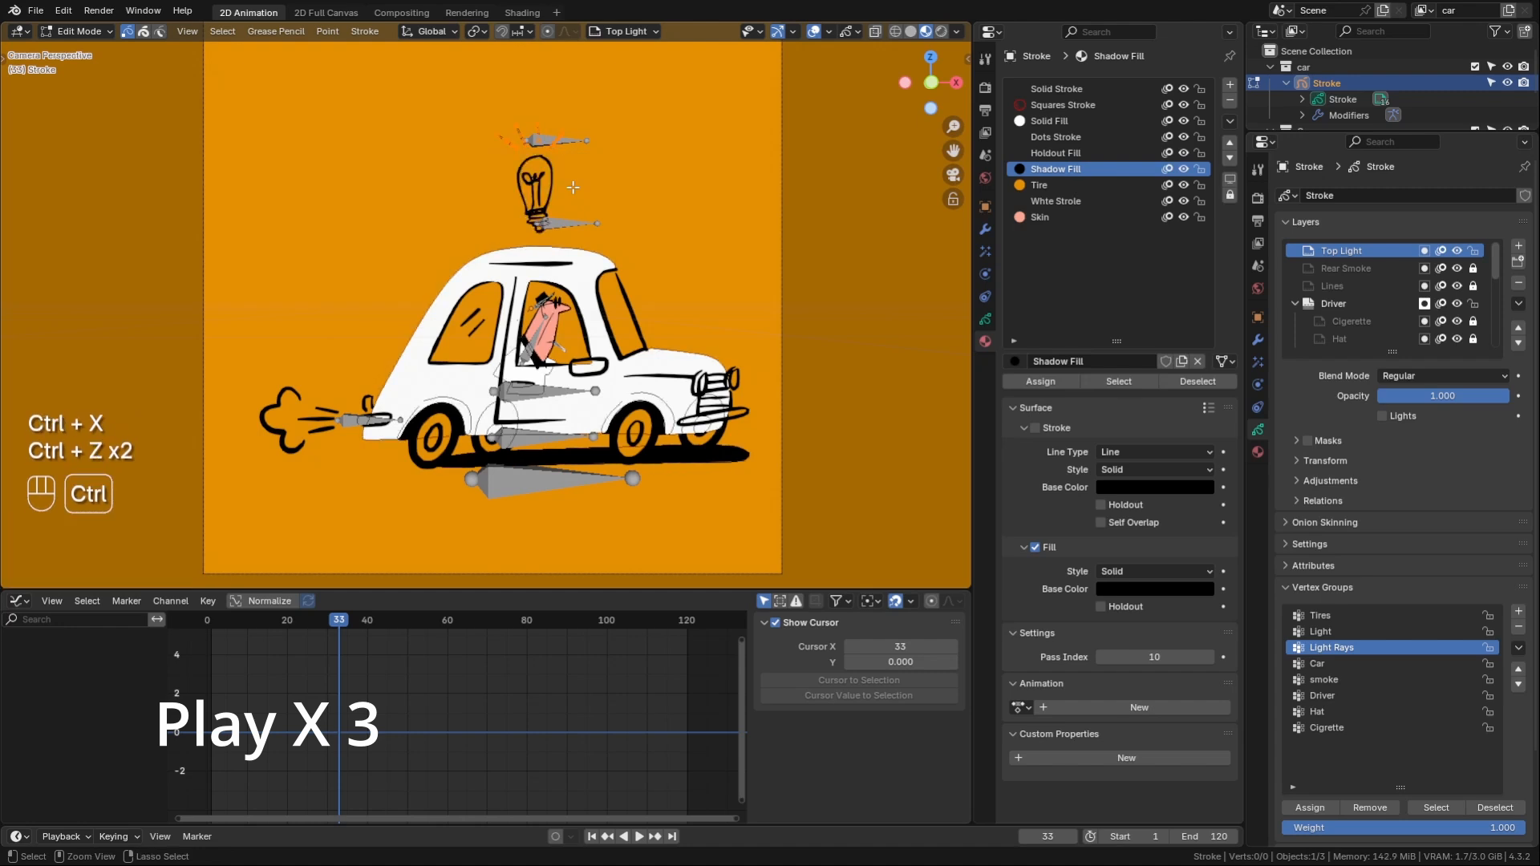
- Select all linked strokes of the light bulb without its rays and assign them to the Light vertex group
key(l)
key(l)
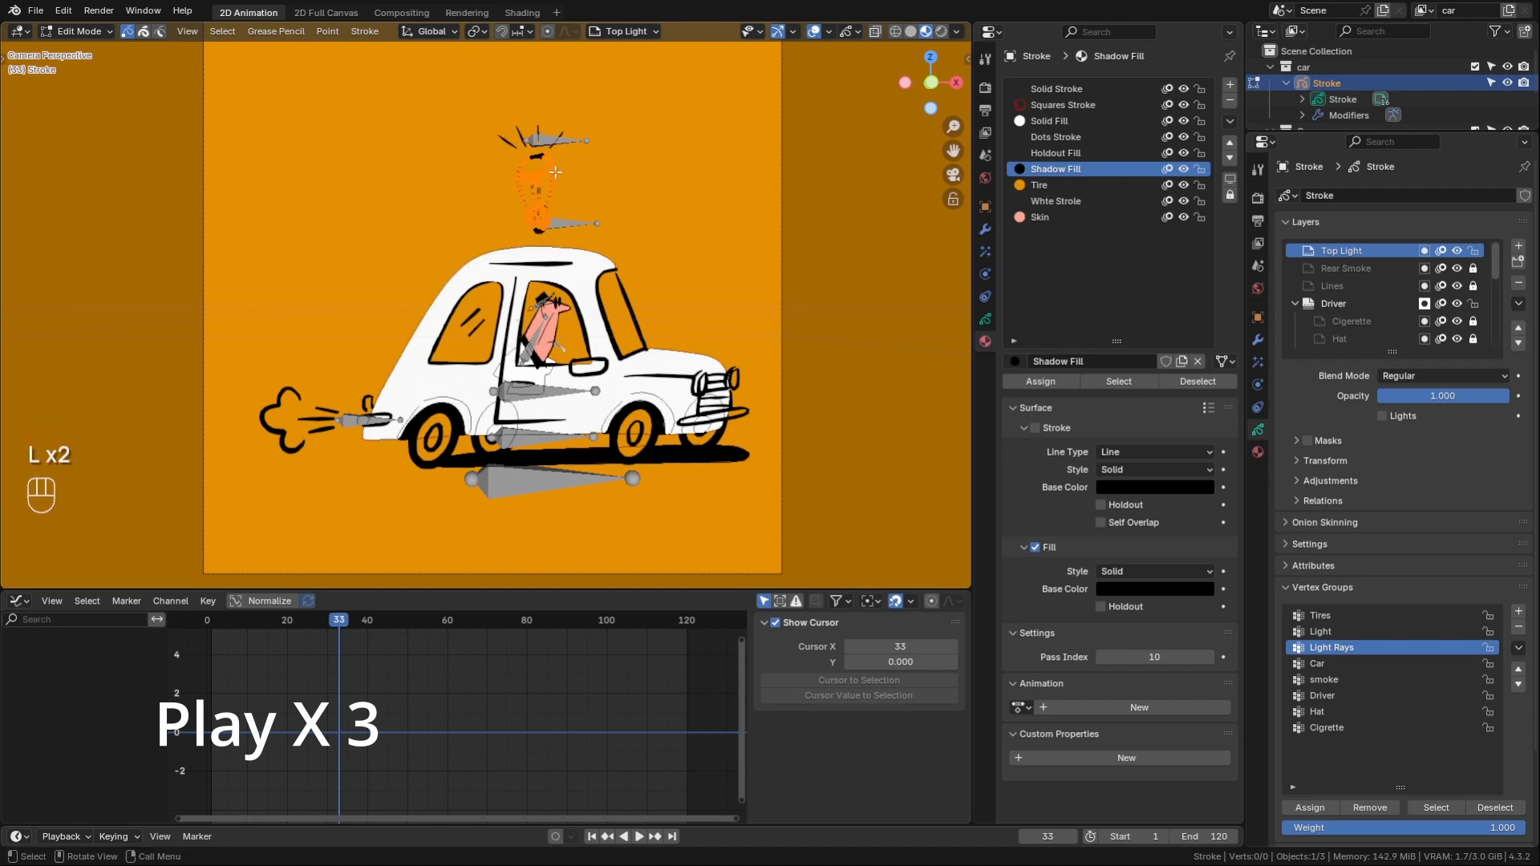
key(l)
key(l)
click(1321, 631)
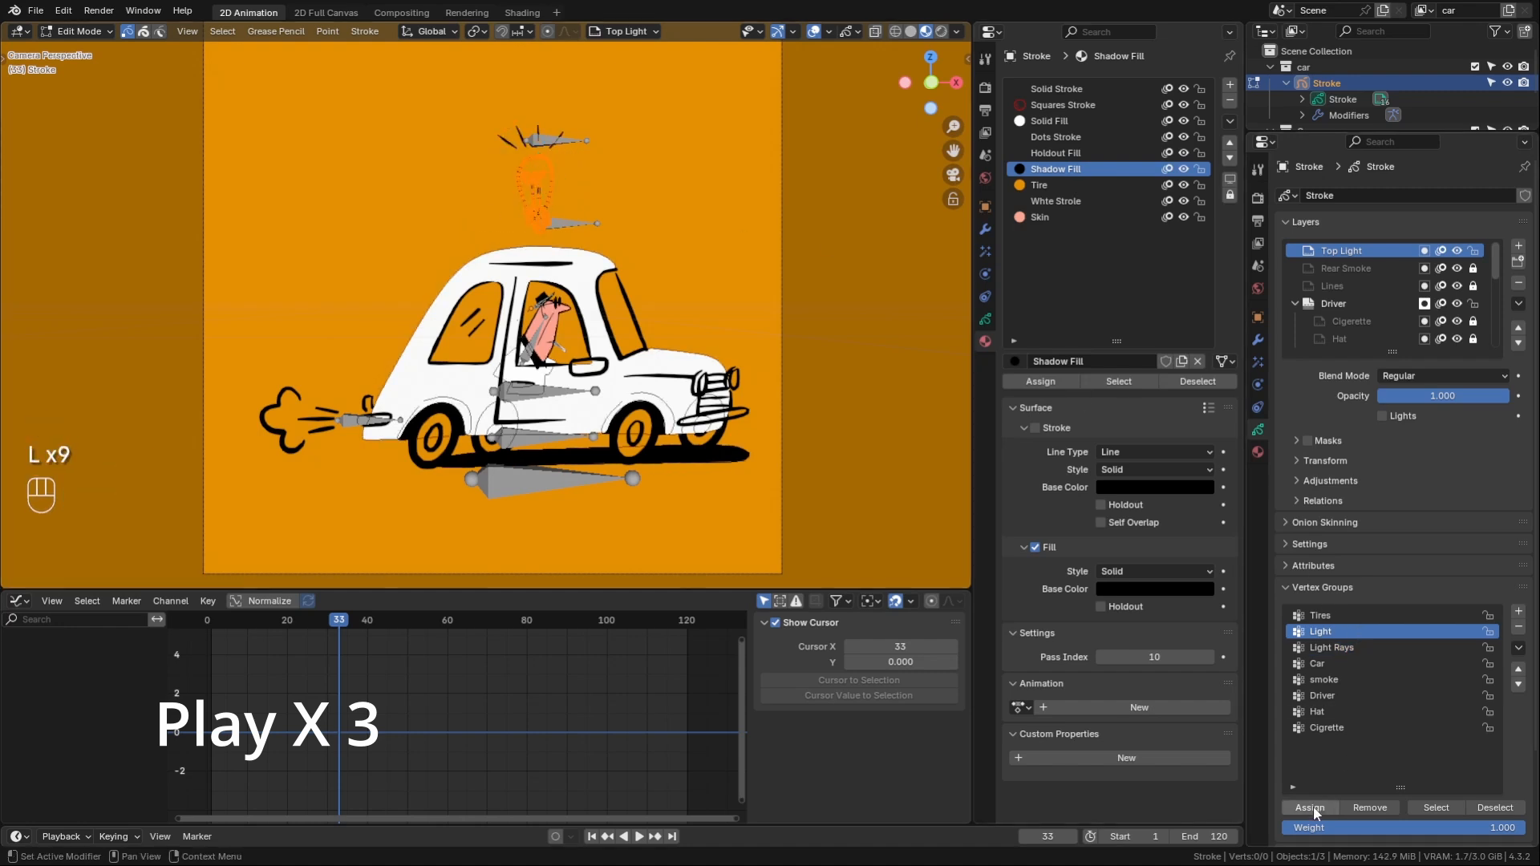
click(1310, 808)
- Put the armature back in Pose Mode and test the Light and Light Rays bones with trial moves that are cancelled
key(ctrl+Tab)
key(ctrl+Tab)
key(ctrl+Tab)
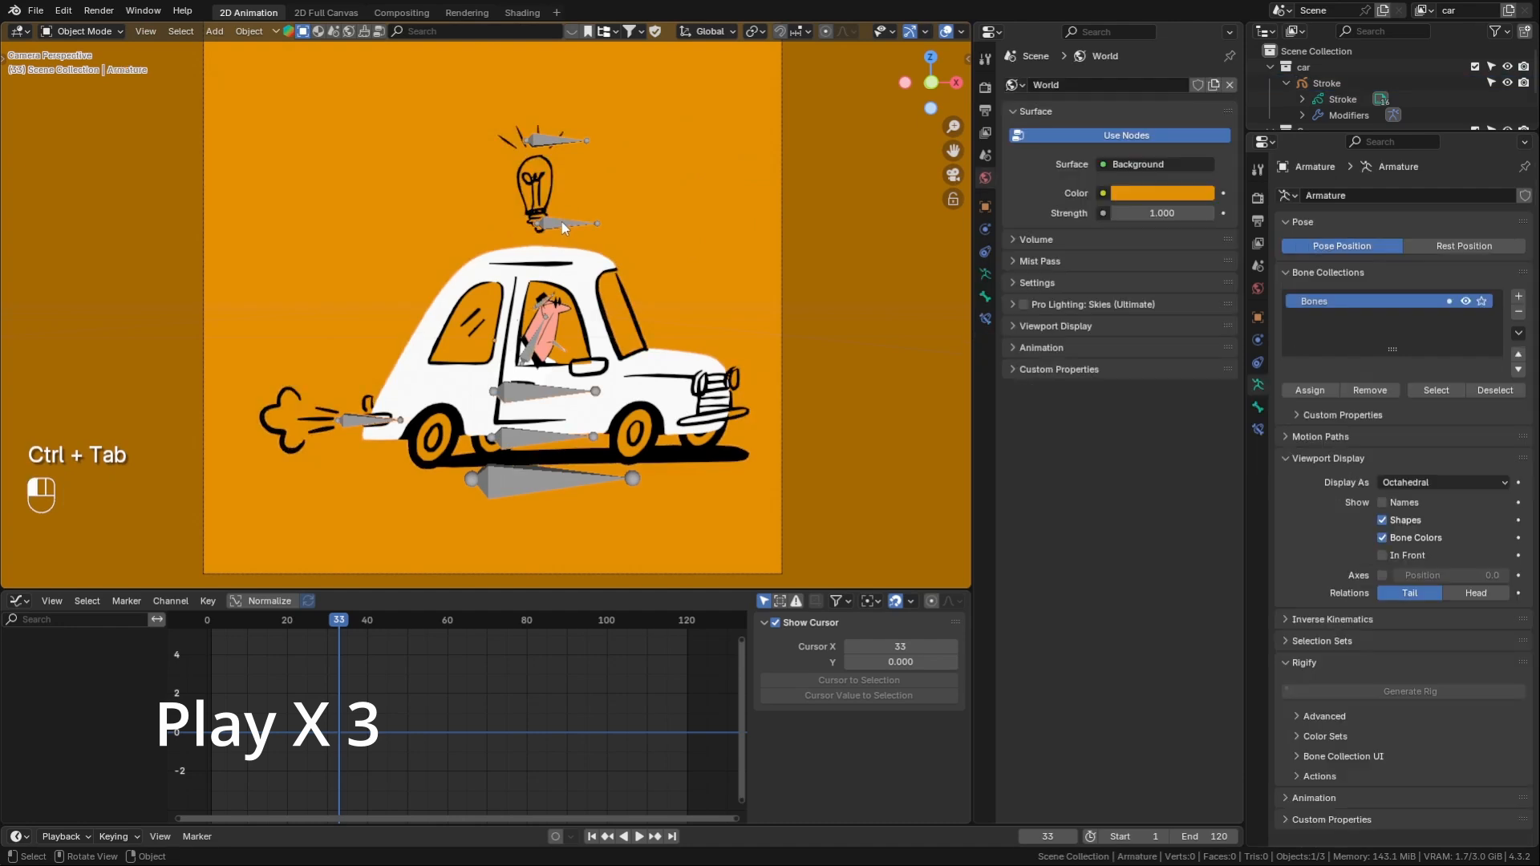
click(552, 228)
key(g)
right_click(579, 193)
click(557, 143)
key(g)
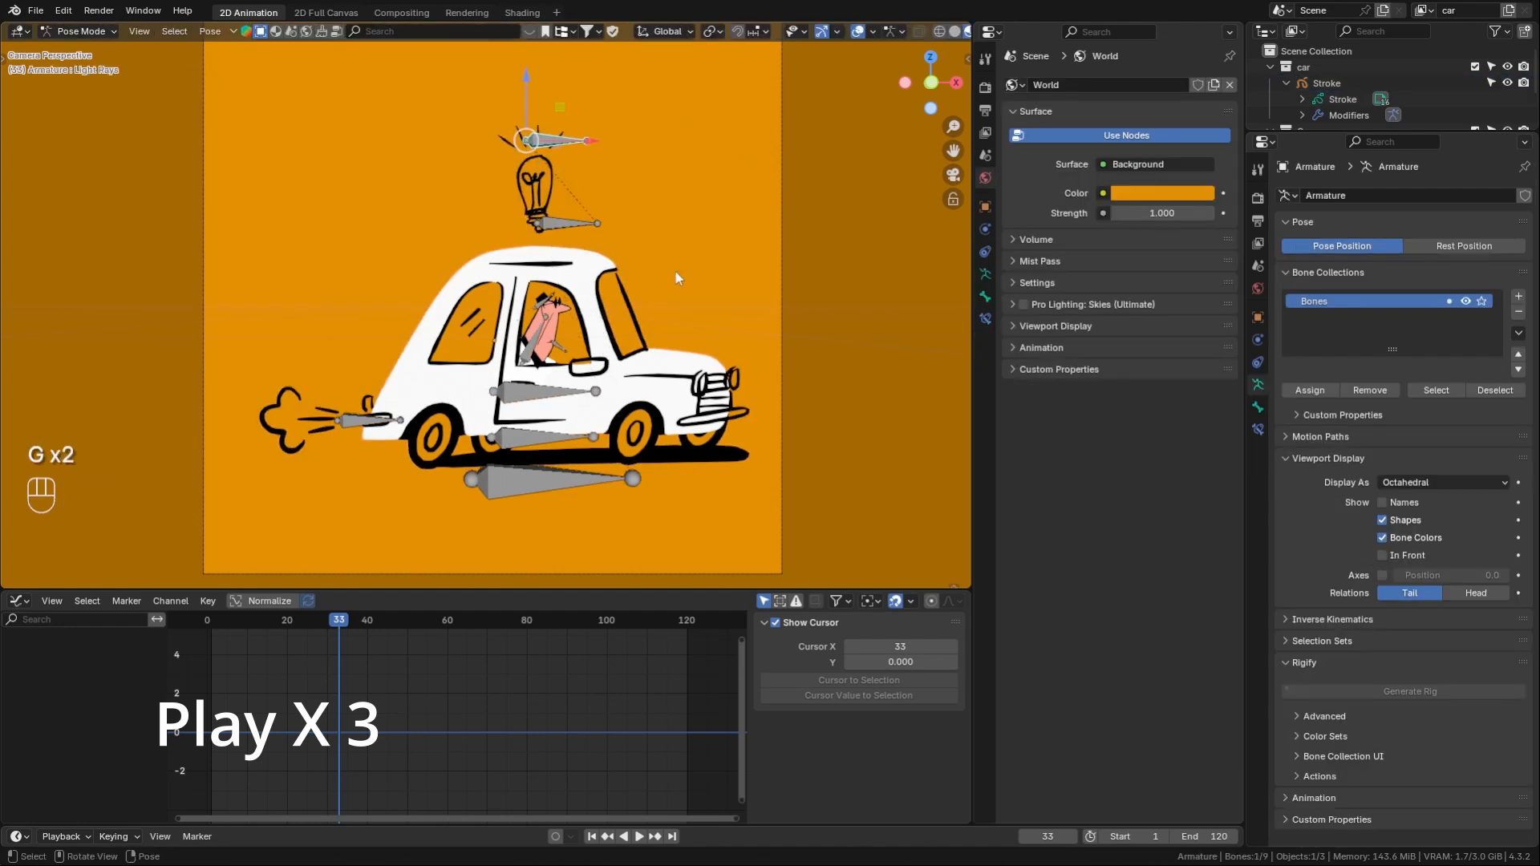
- Test the Driver, Car and Tires bones in Pose Mode with trial moves that are cancelled
click(533, 346)
key(g)
click(523, 386)
key(g)
right_click(533, 381)
click(526, 439)
key(g)
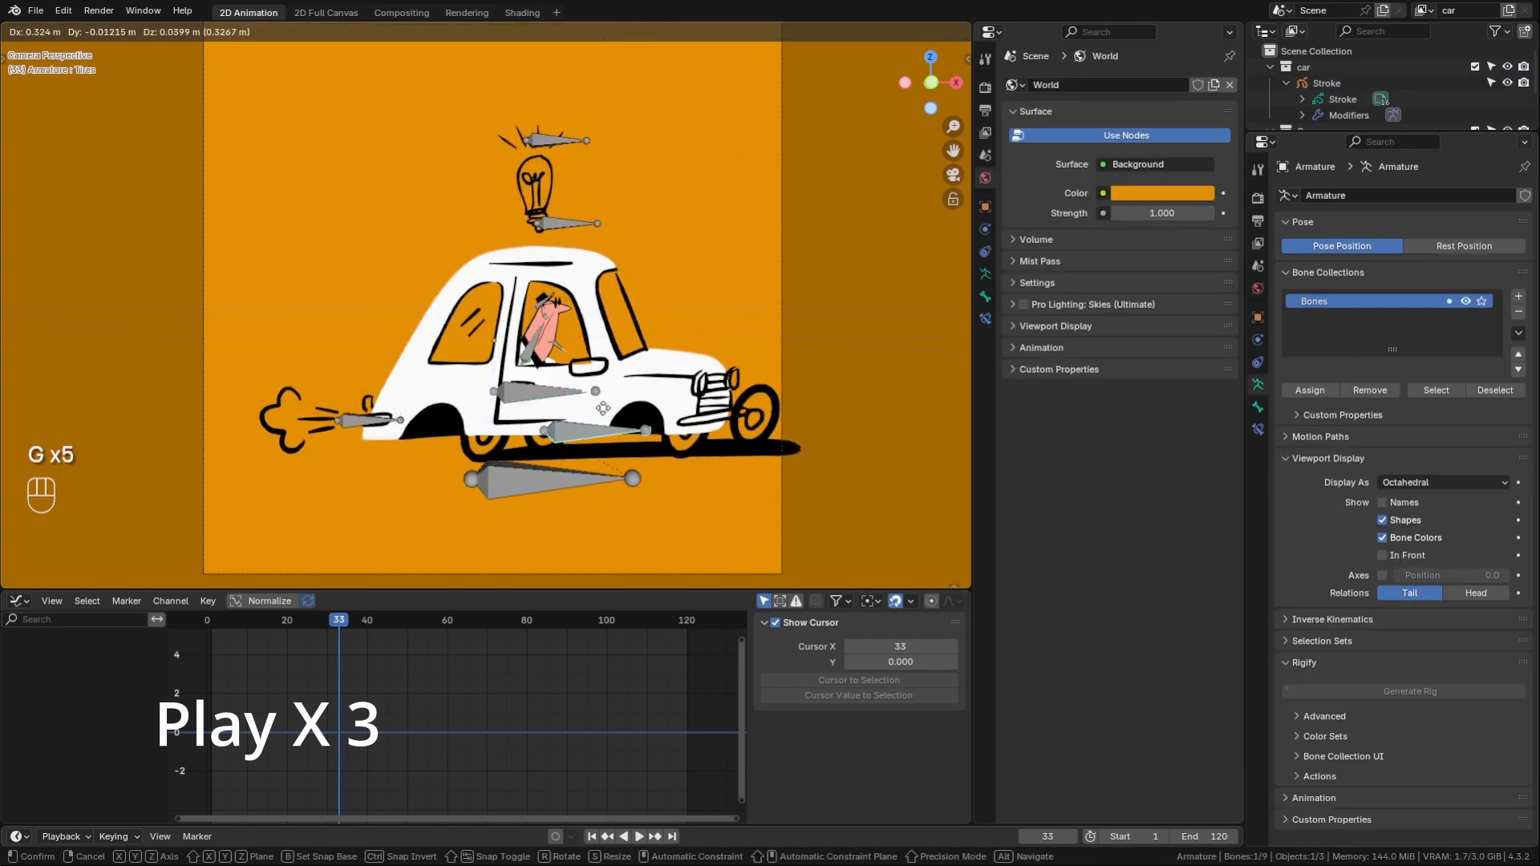
right_click(527, 446)
- Leave Pose Mode on the armature and select the Grease Pencil car drawing
click(537, 389)
click(79, 31)
click(82, 51)
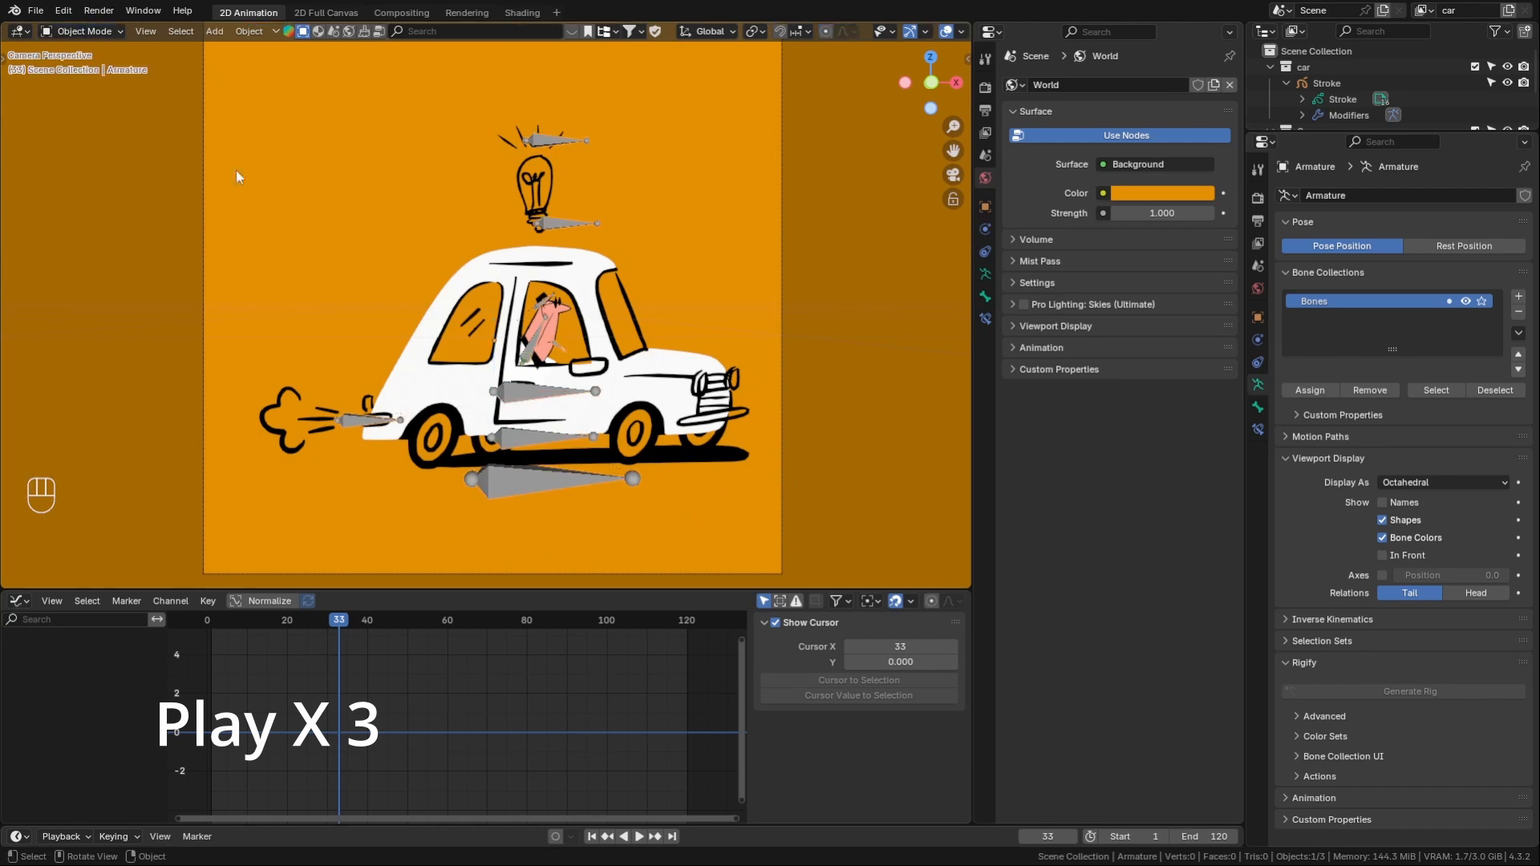
click(537, 247)
click(523, 392)
key(ctrl+Tab)
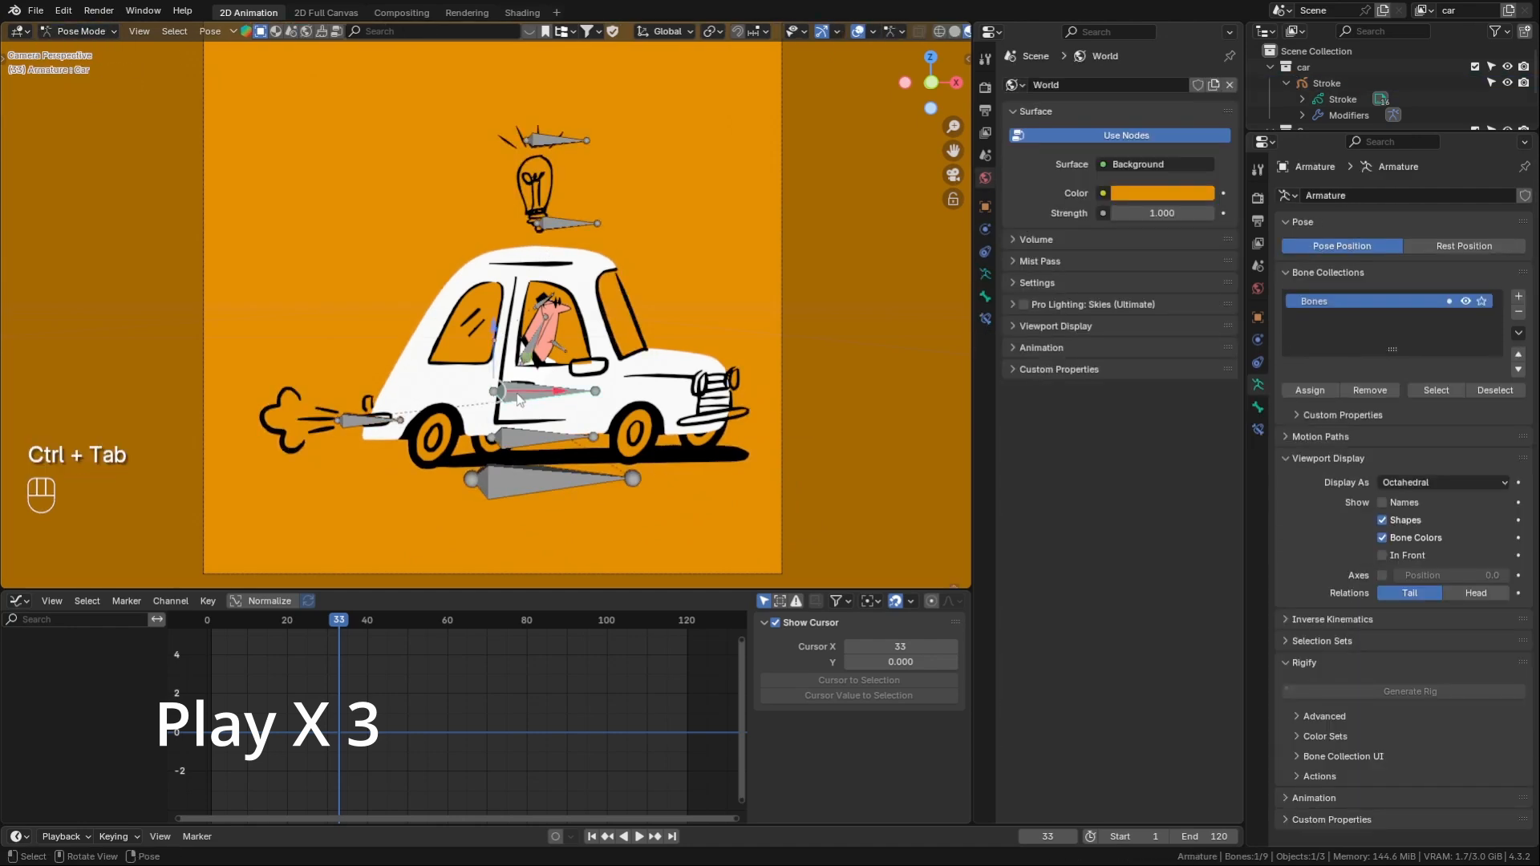
key(ctrl+Tab)
click(609, 318)
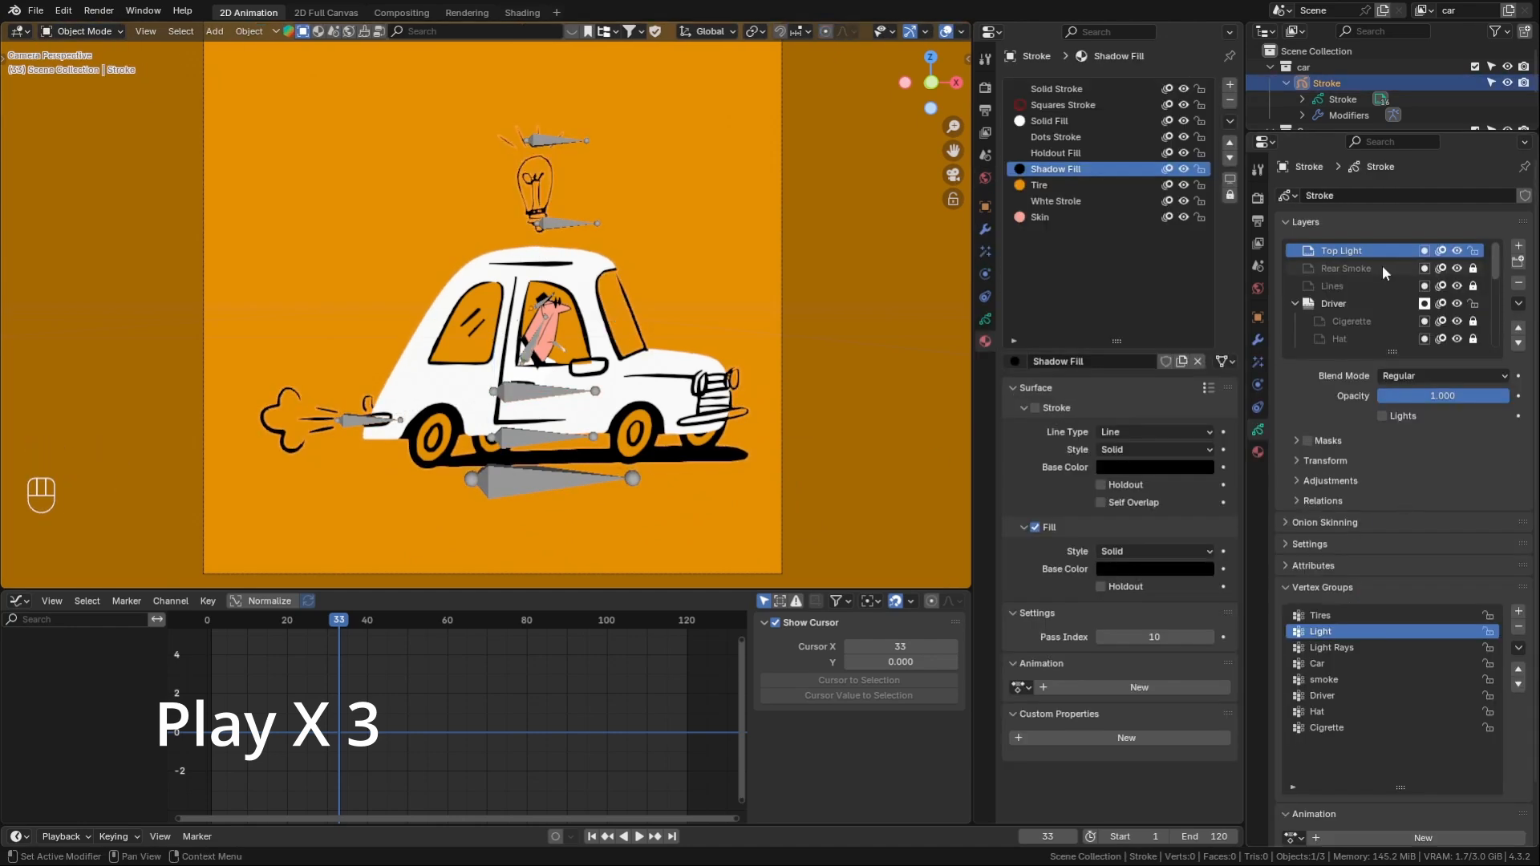
- Make the drawing's Fills layer active and check its content by hiding and showing it
scroll(1383, 265, down, 10)
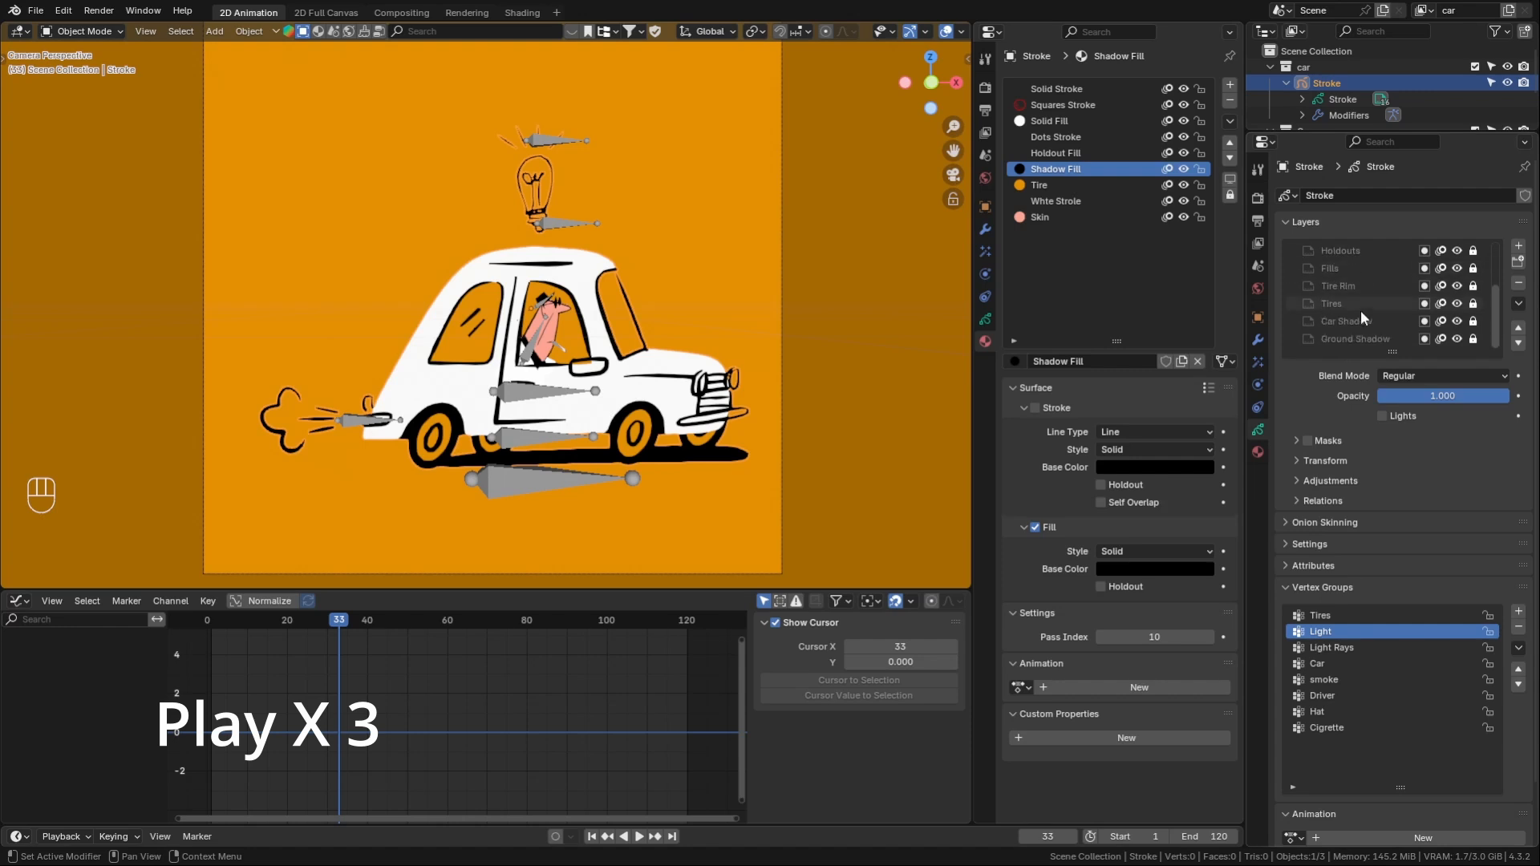
scroll(1361, 305, up, 1)
click(1361, 286)
scroll(1363, 301, up, 1)
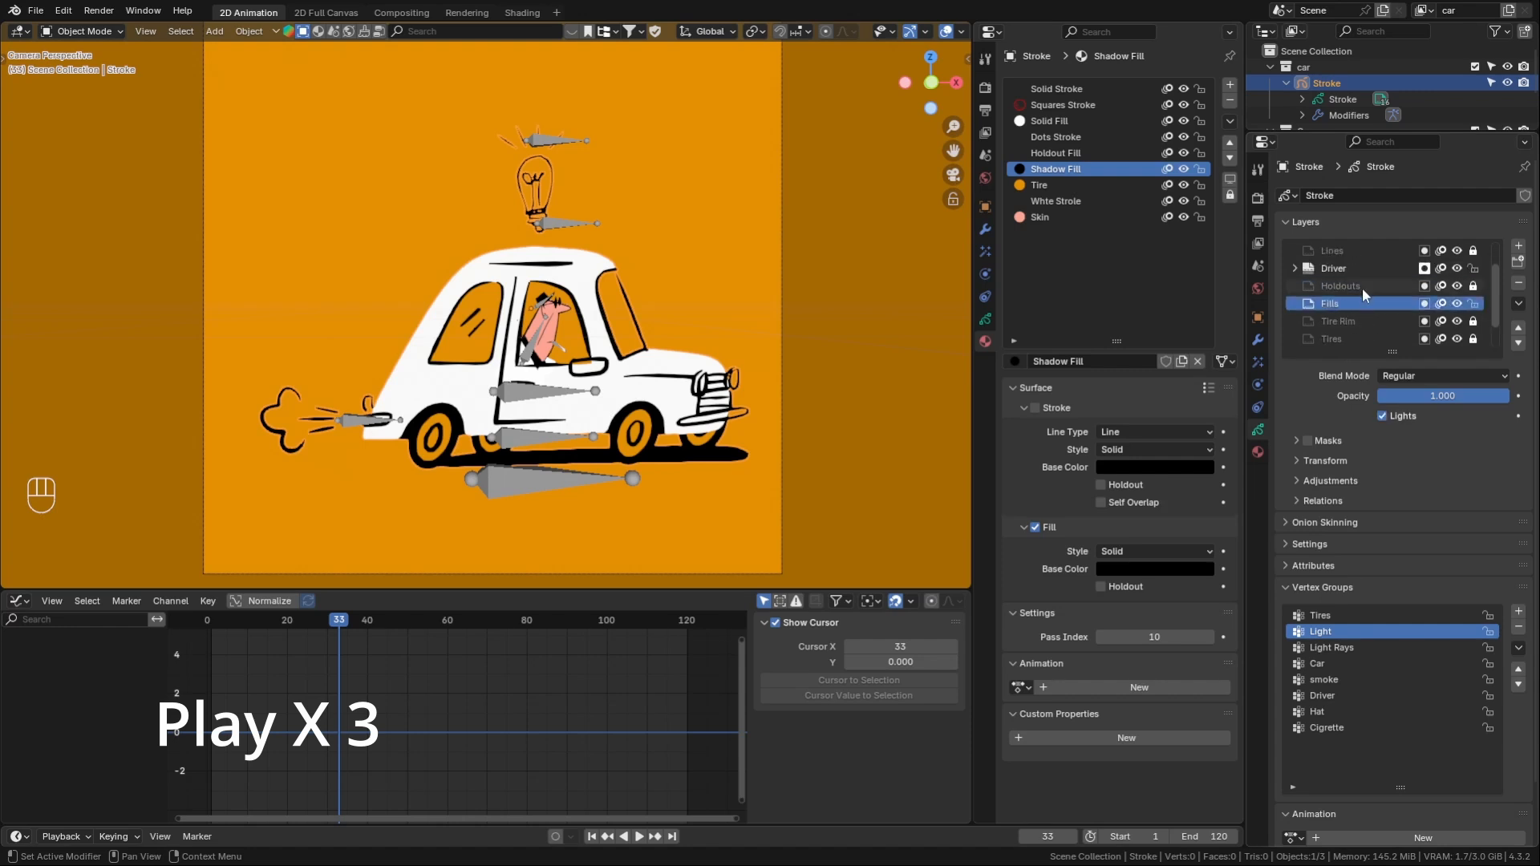
click(1362, 317)
click(1363, 287)
click(1361, 305)
click(1457, 305)
click(1457, 305)
- Enter Edit Mode, select all strokes of the Fills layer and assign them to the Car vertex group
key(ctrl+Tab)
click(826, 358)
key(a)
scroll(1348, 545, down, 4)
click(1335, 560)
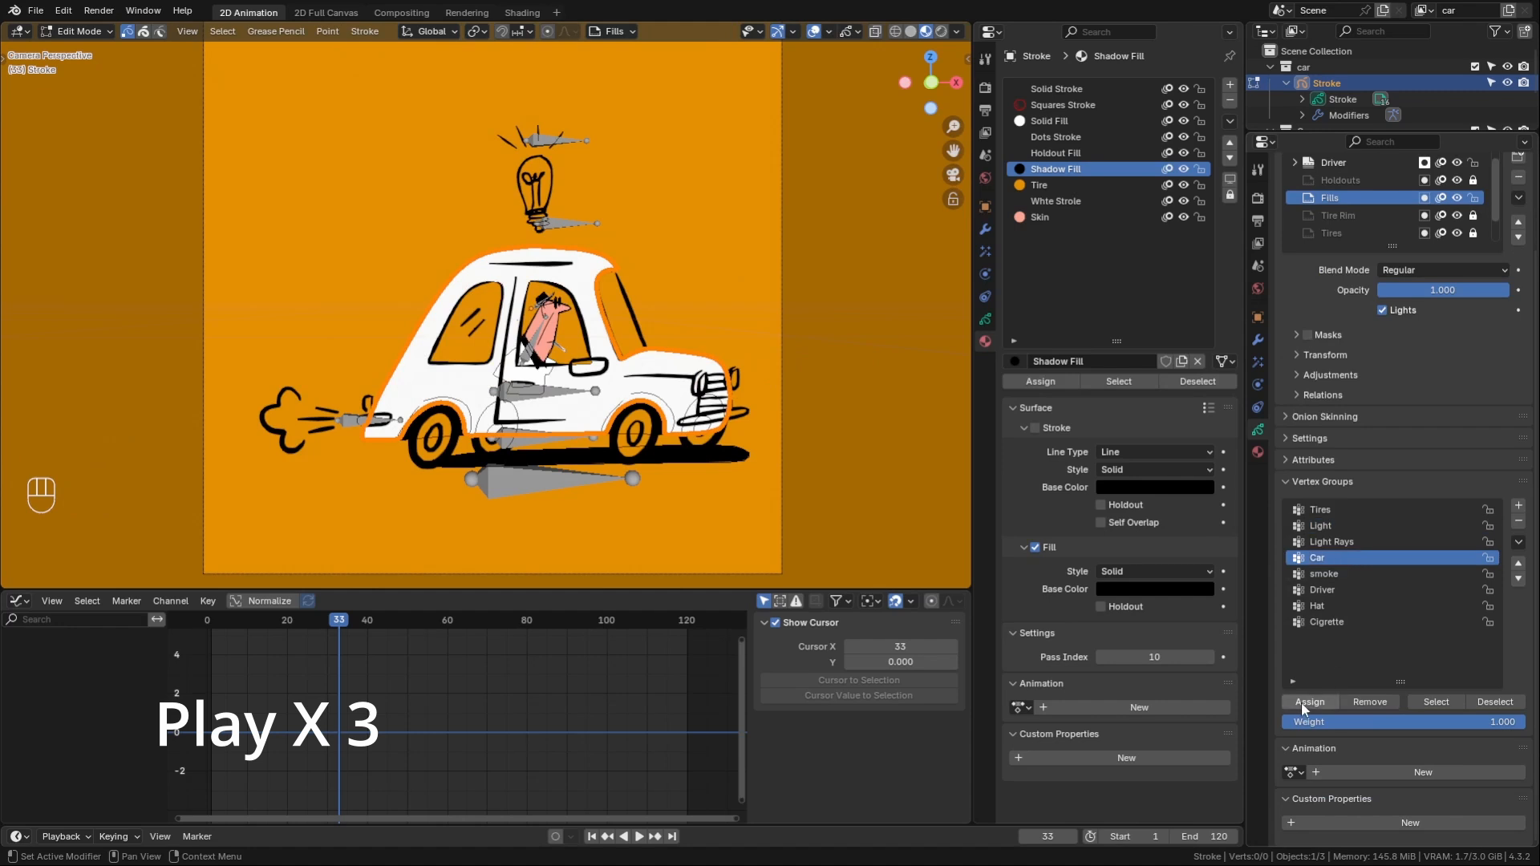
- Assign all strokes of the Holdouts and Lines layers to the Car vertex group
scroll(1341, 214, up, 1)
click(1344, 197)
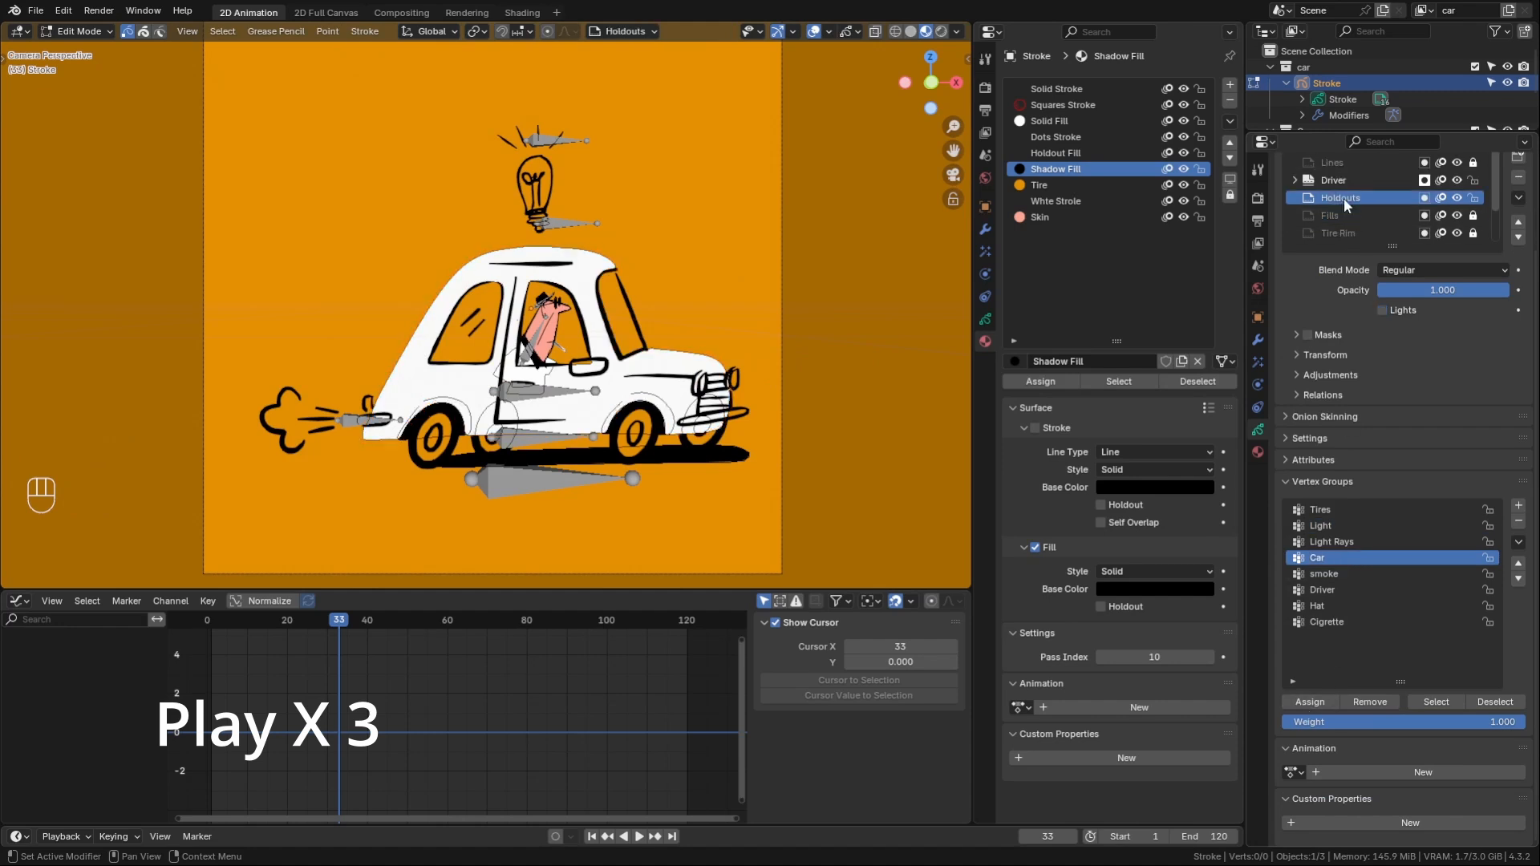
key(a)
scroll(1376, 200, up, 1)
click(1332, 179)
key(a)
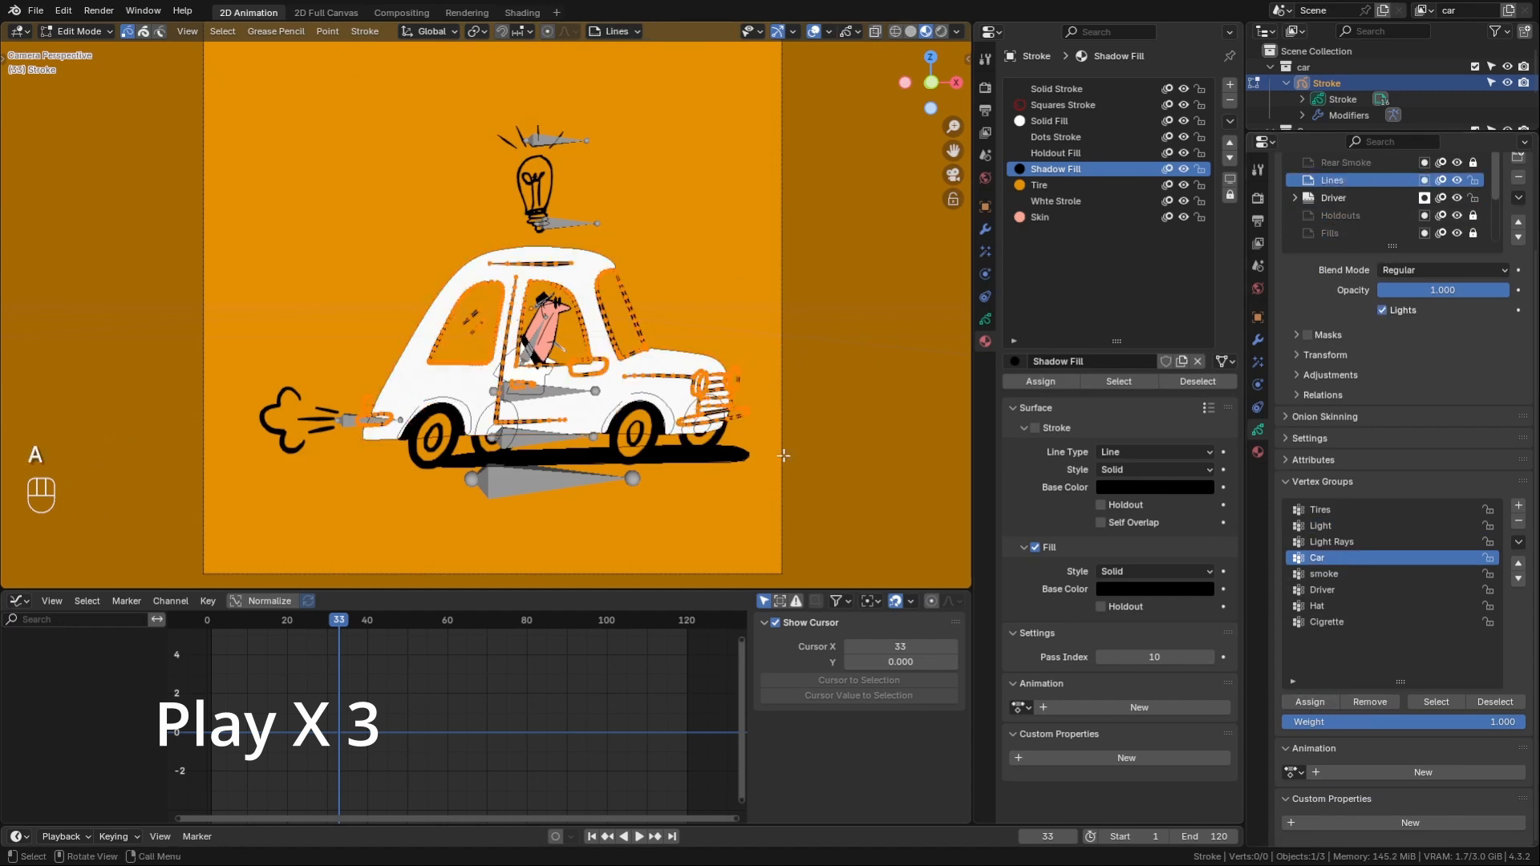
click(1310, 702)
- Put the armature in Pose Mode, test the Car and Driver bones with cancelled trial moves, and return to Object Mode
key(ctrl+Tab)
click(527, 407)
click(532, 398)
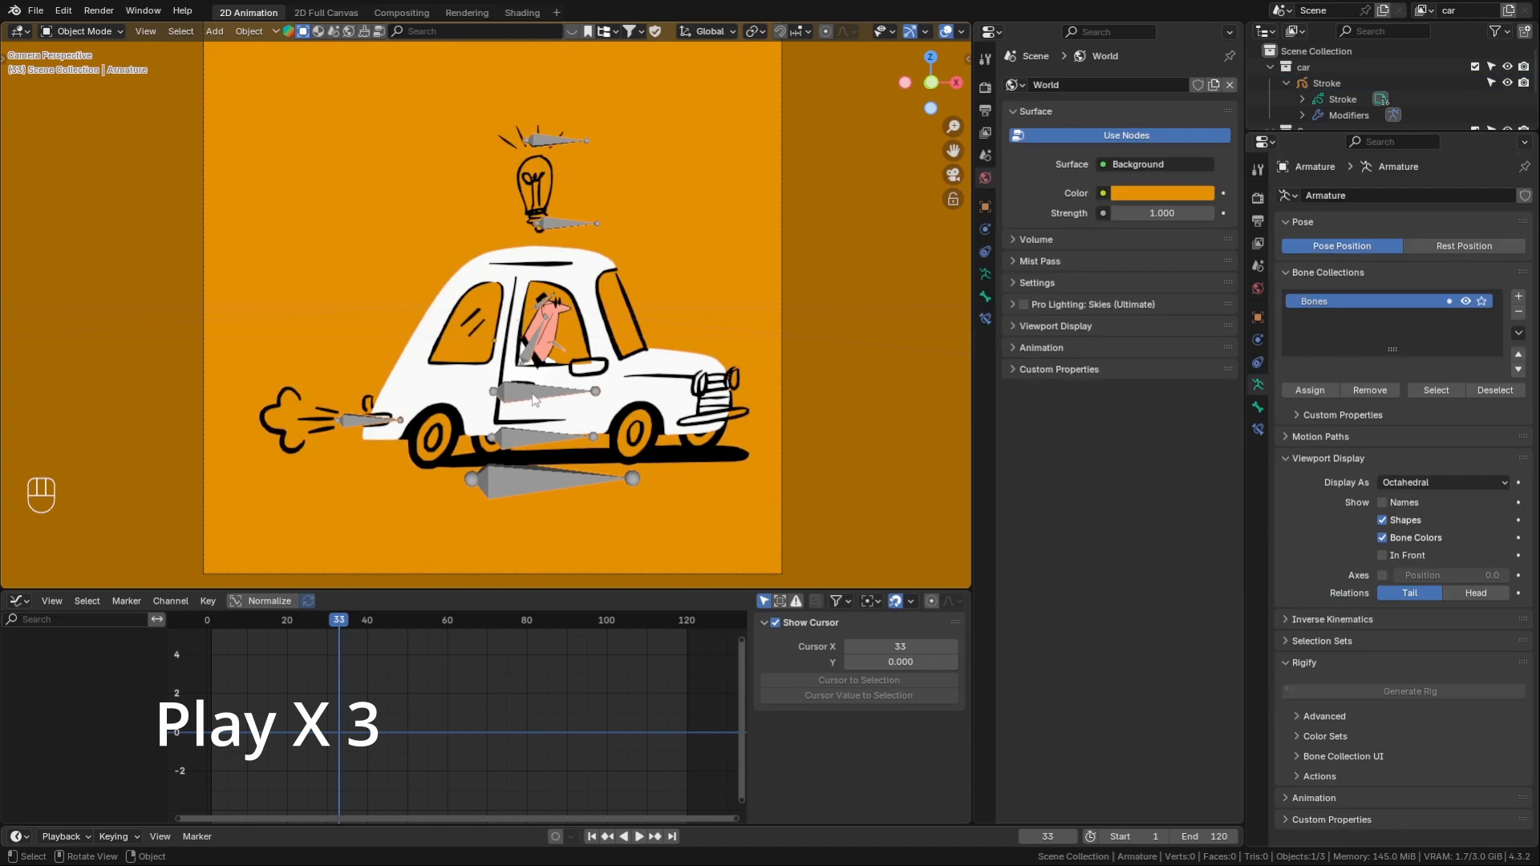
key(ctrl+Tab)
key(g)
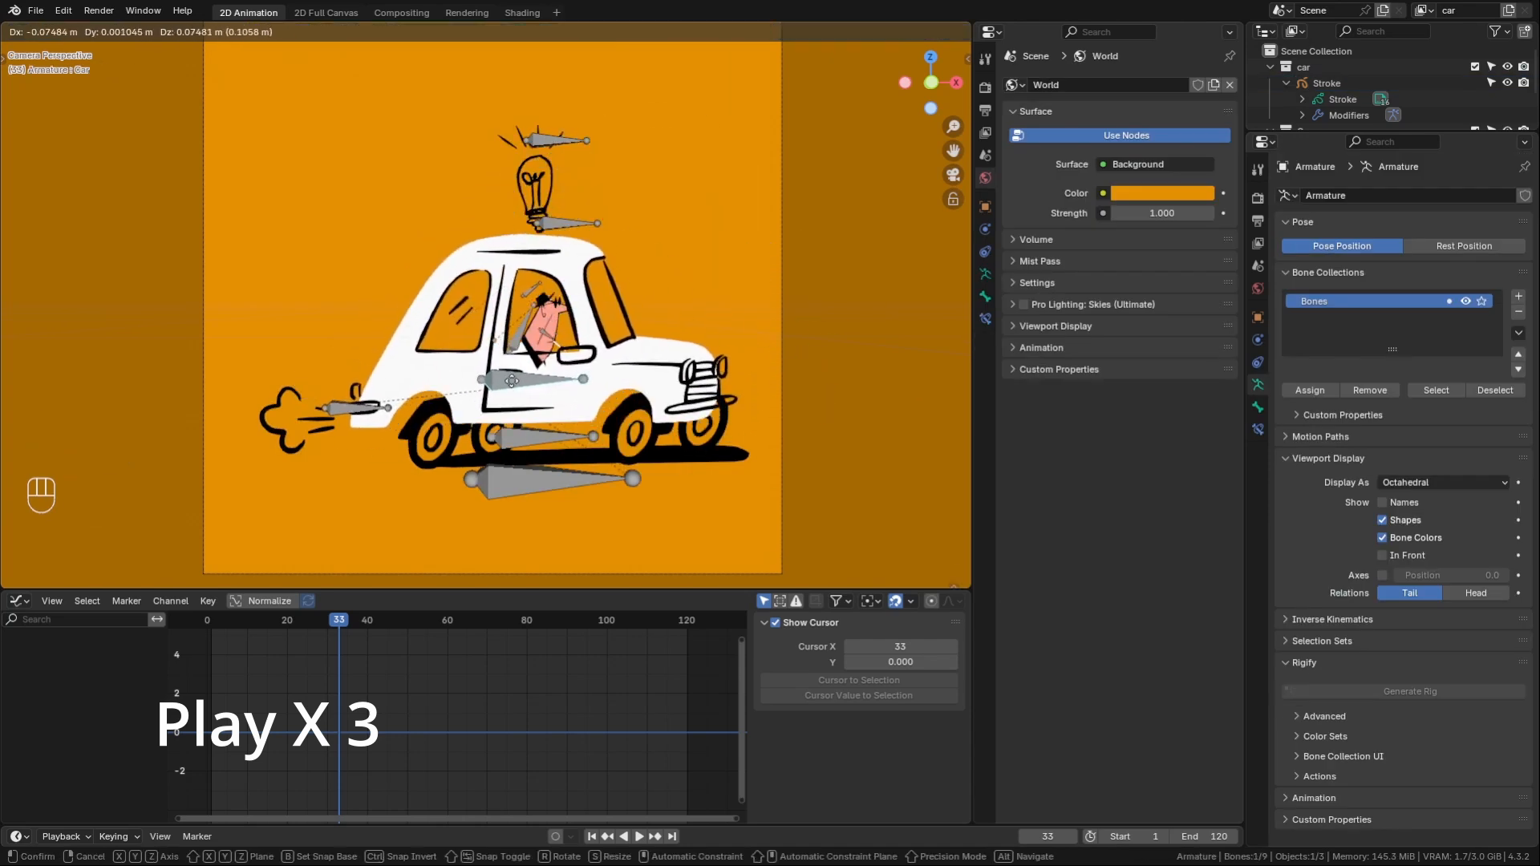
right_click(512, 384)
click(535, 348)
key(g)
right_click(556, 341)
key(ctrl+Tab)
key(ctrl+Tab)
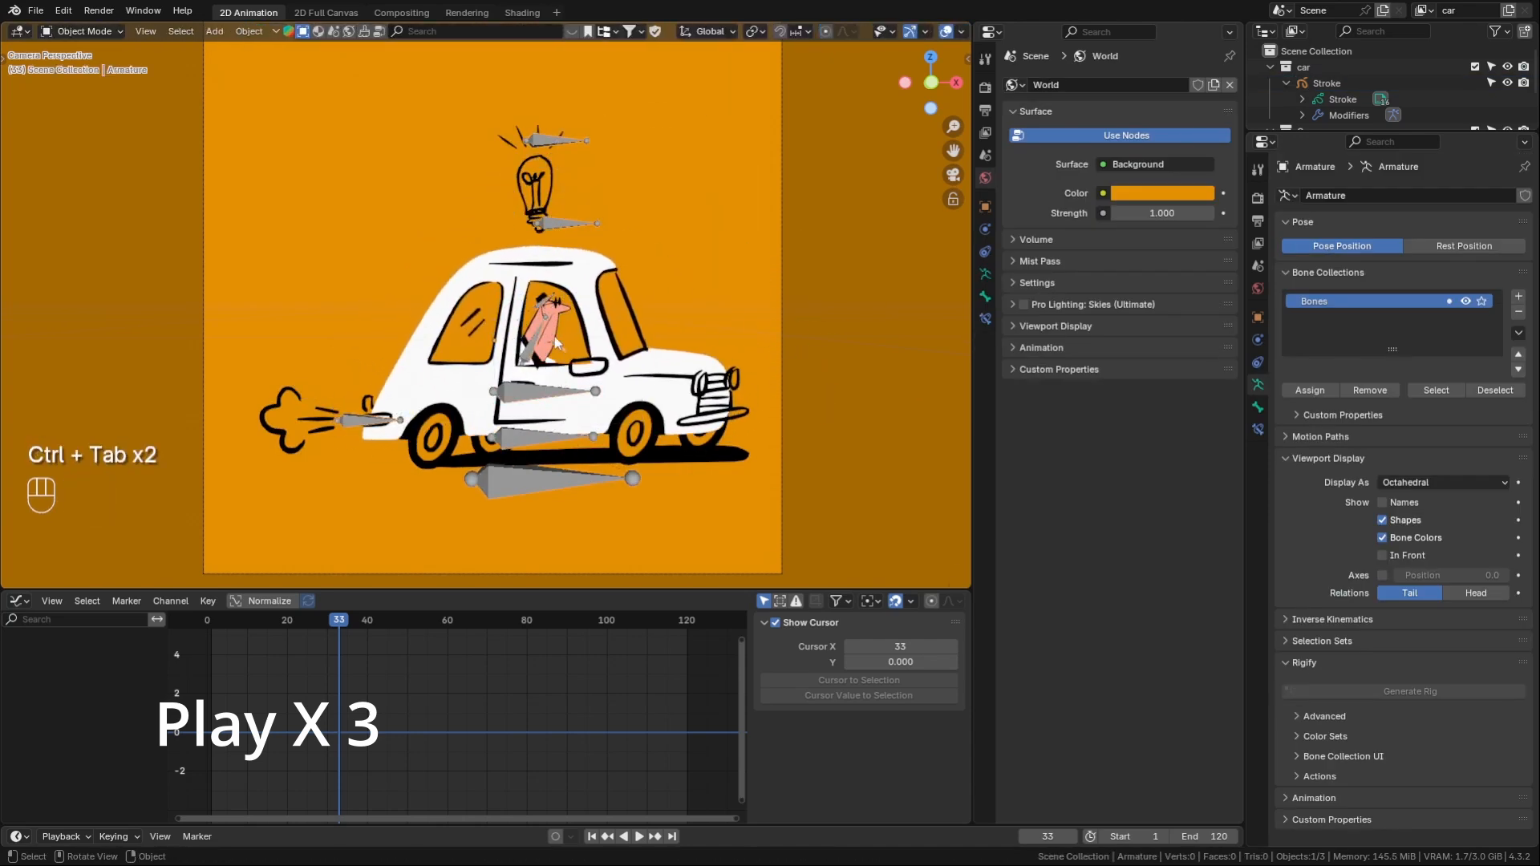
- Select the Grease Pencil drawing, make the Driver layer group active and enter Edit Mode
click(561, 360)
scroll(560, 365, up, 8)
scroll(559, 365, down, 4)
shift+middle_drag(559, 365, 585, 389)
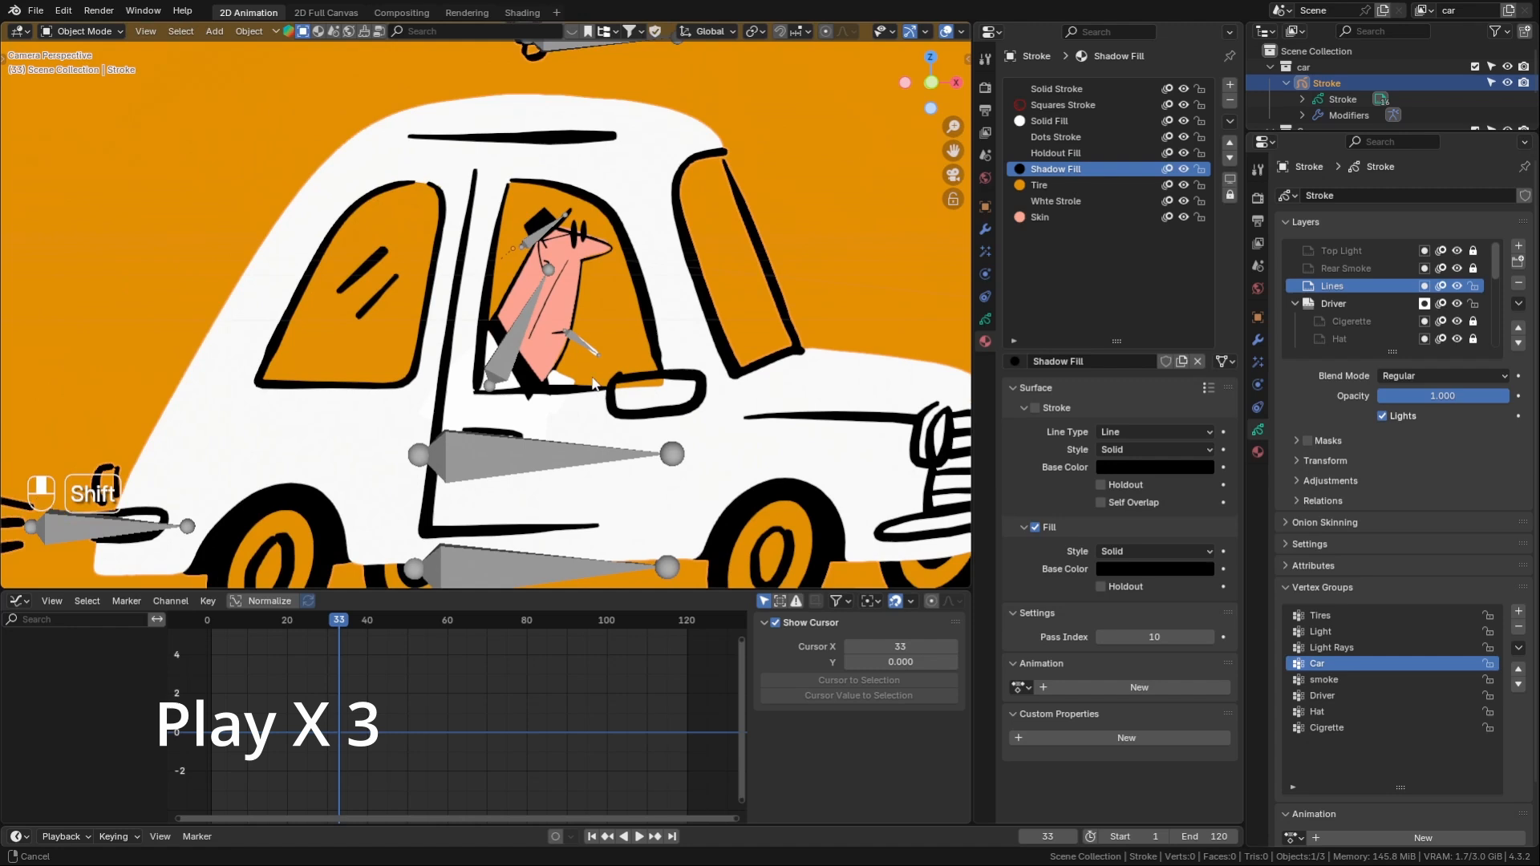
click(1366, 311)
scroll(1366, 315, down, 4)
scroll(1369, 320, up, 1)
key(ctrl+Tab)
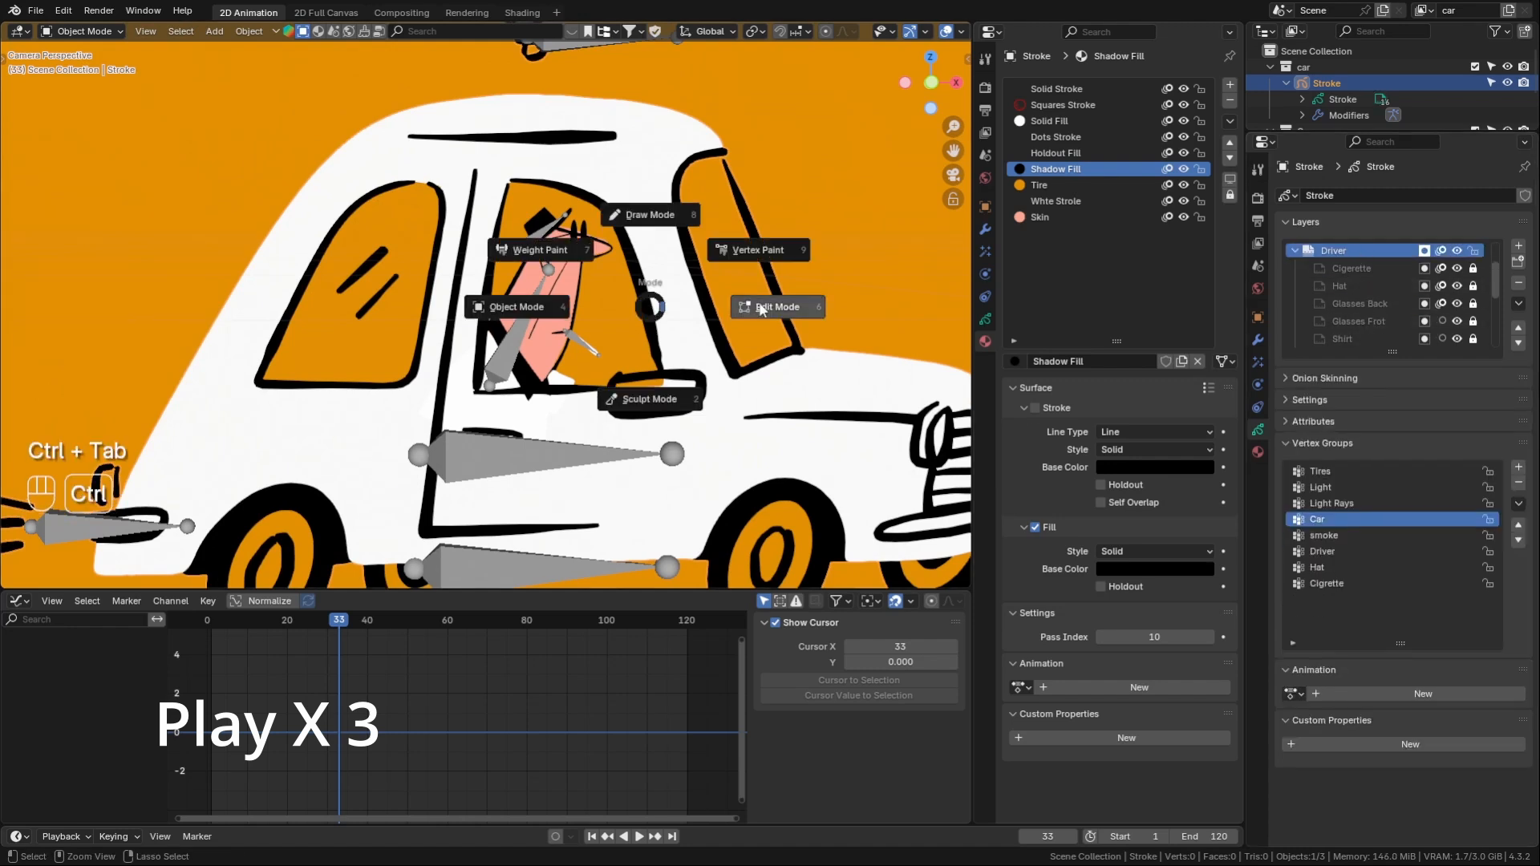
click(847, 273)
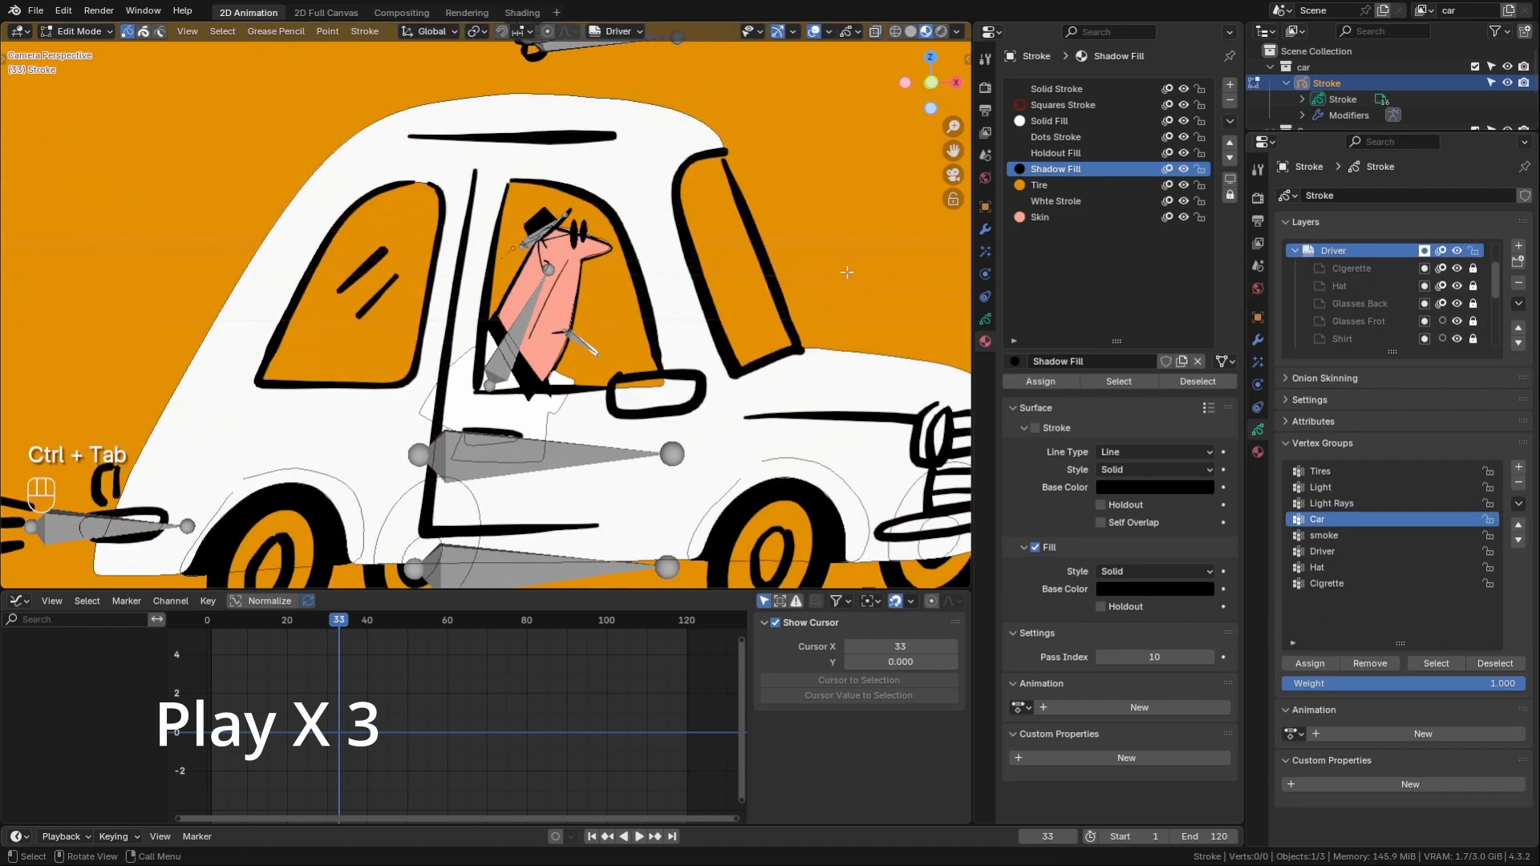
- Make the Cigerette layer active and unlock all layers of the drawing
click(1371, 269)
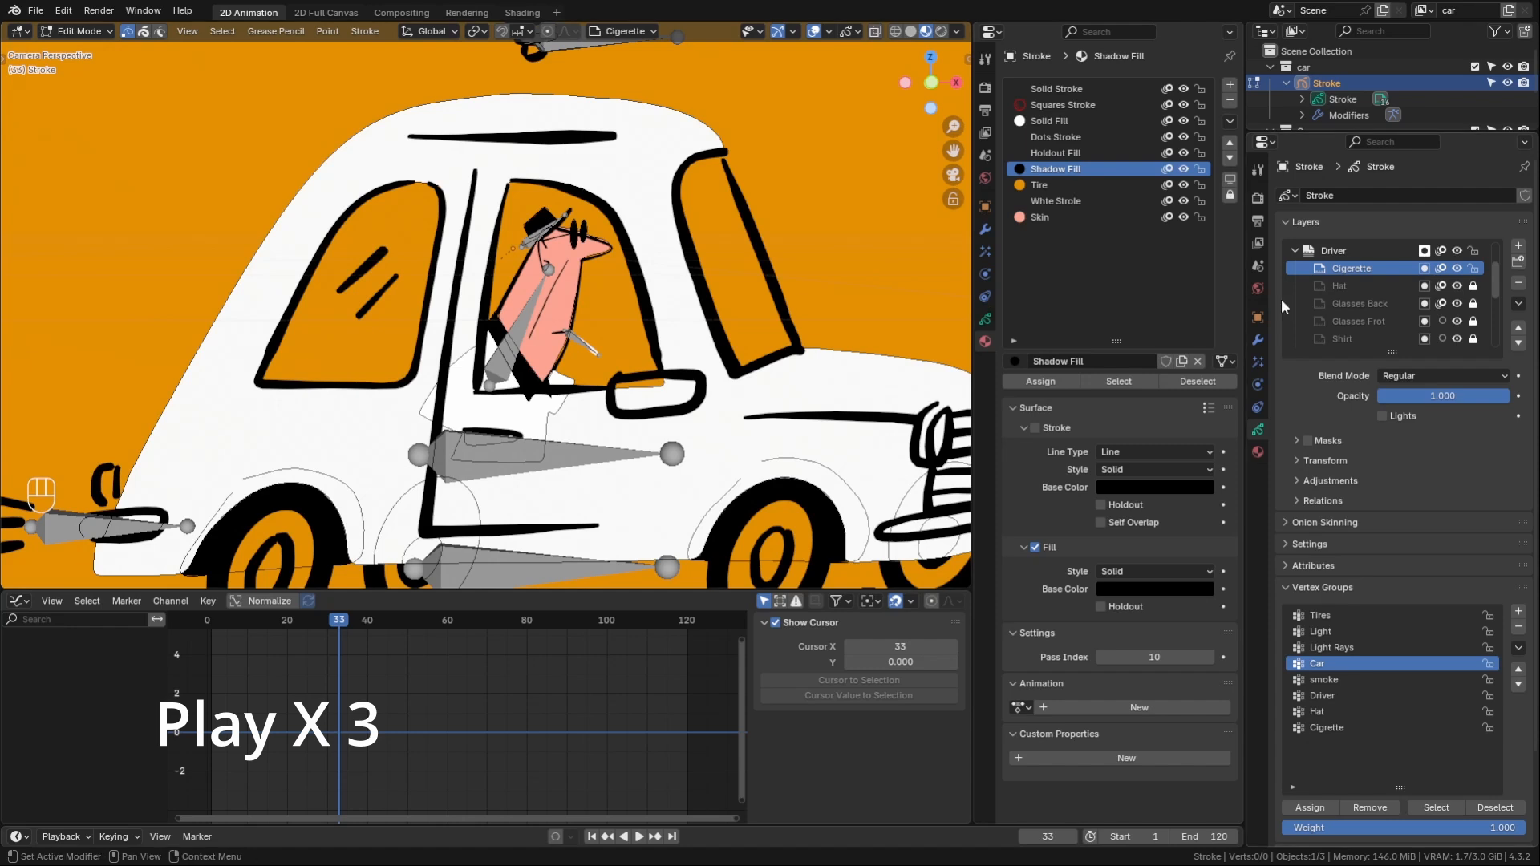
click(1527, 305)
click(1436, 437)
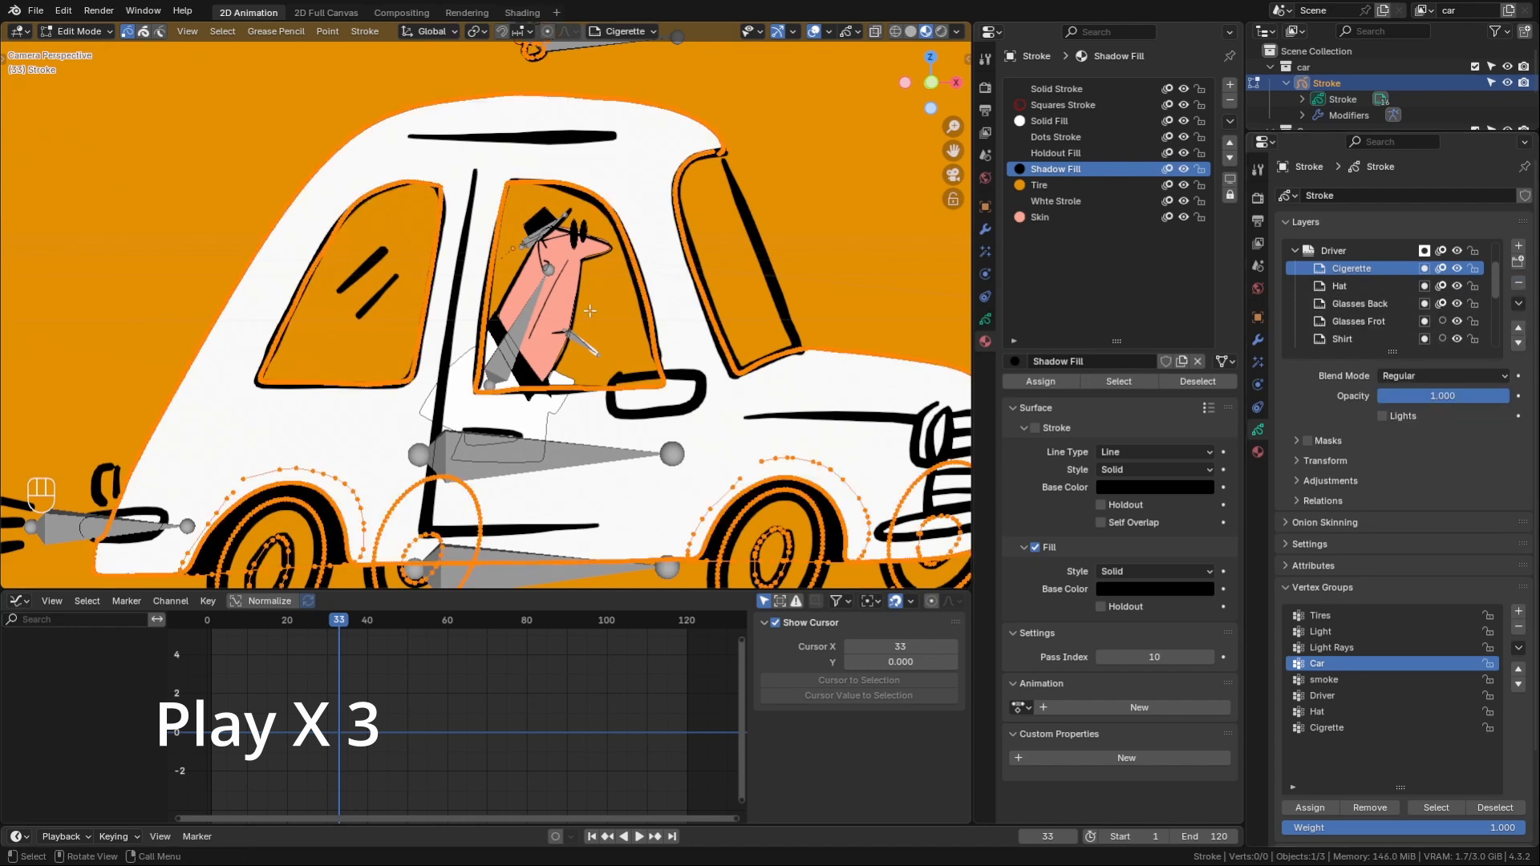
- Hide the Lines, Holdouts and Fills layers so that the whole driver is exposed
scroll(586, 287, down, 1)
scroll(1448, 294, up, 2)
click(1295, 287)
click(1458, 268)
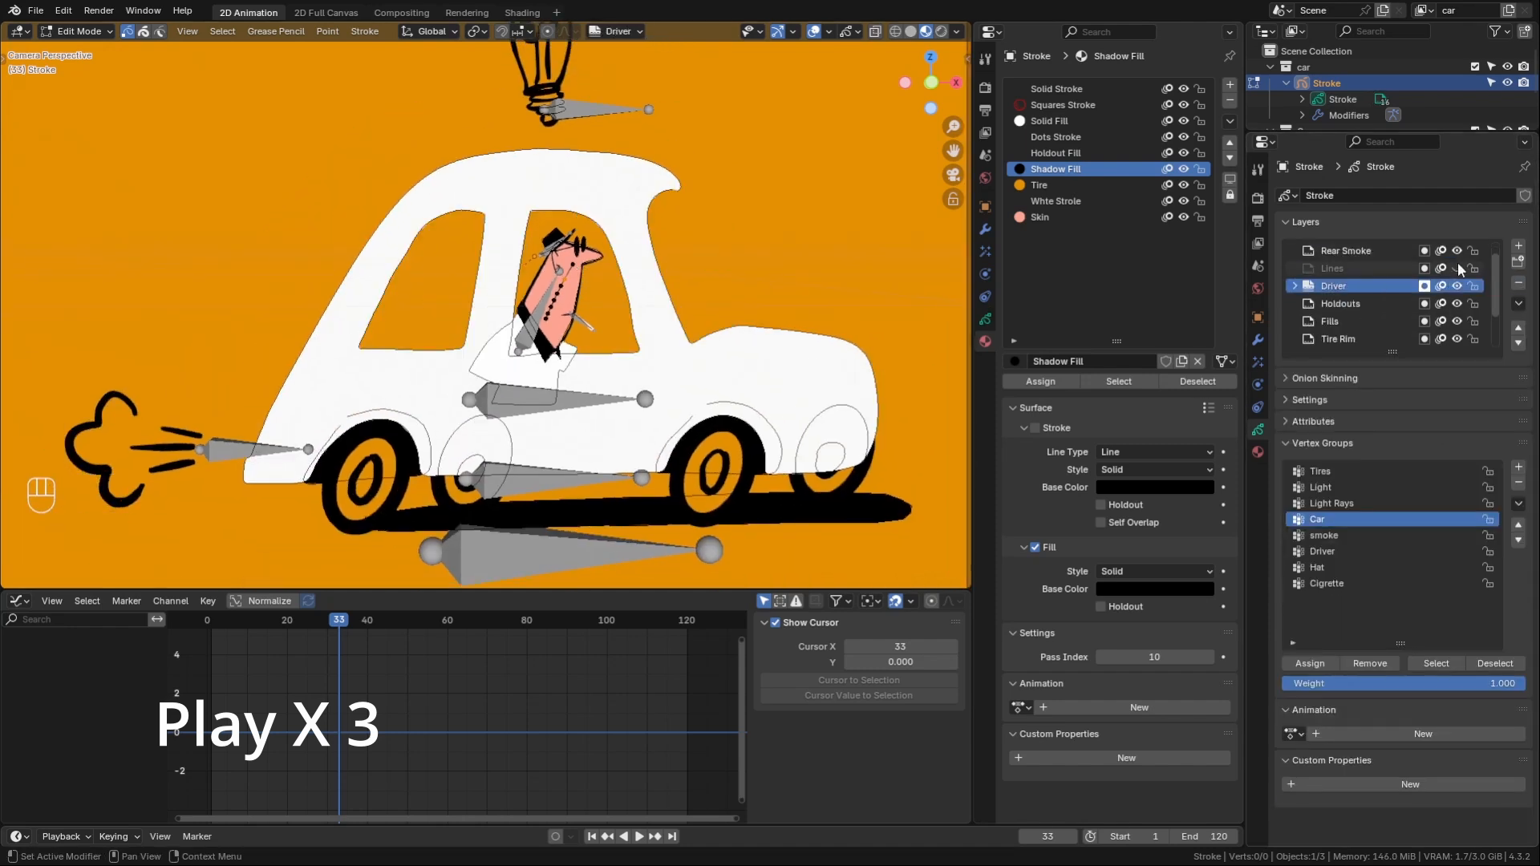
drag(1458, 303, 1458, 321)
scroll(1462, 340, down, 3)
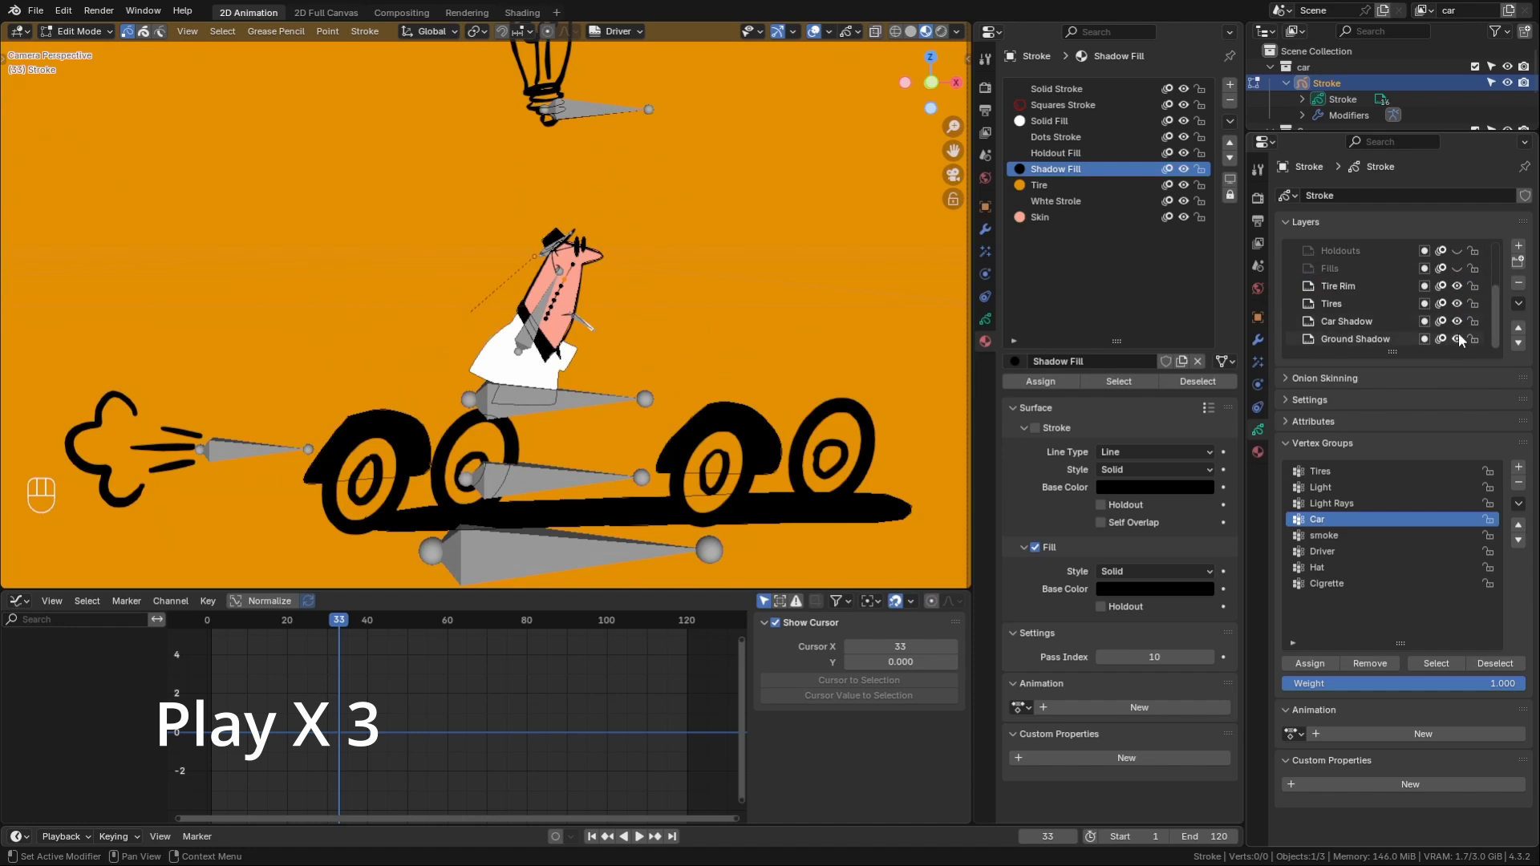
scroll(594, 366, up, 2)
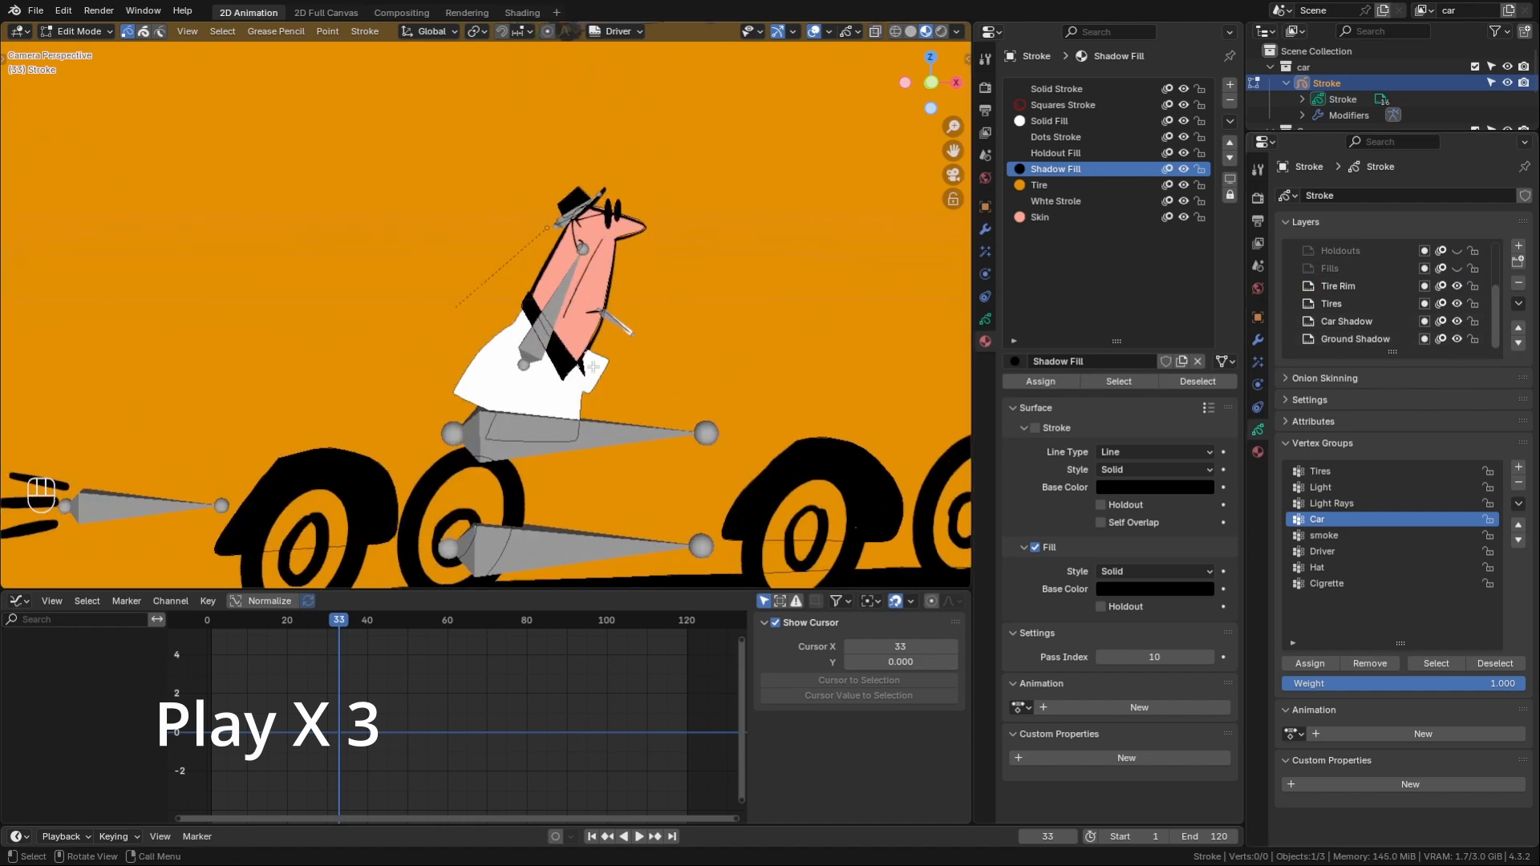
- Select the driver's linked strokes without the hat and cigarette and assign them to the Driver vertex group
drag(486, 355, 555, 298)
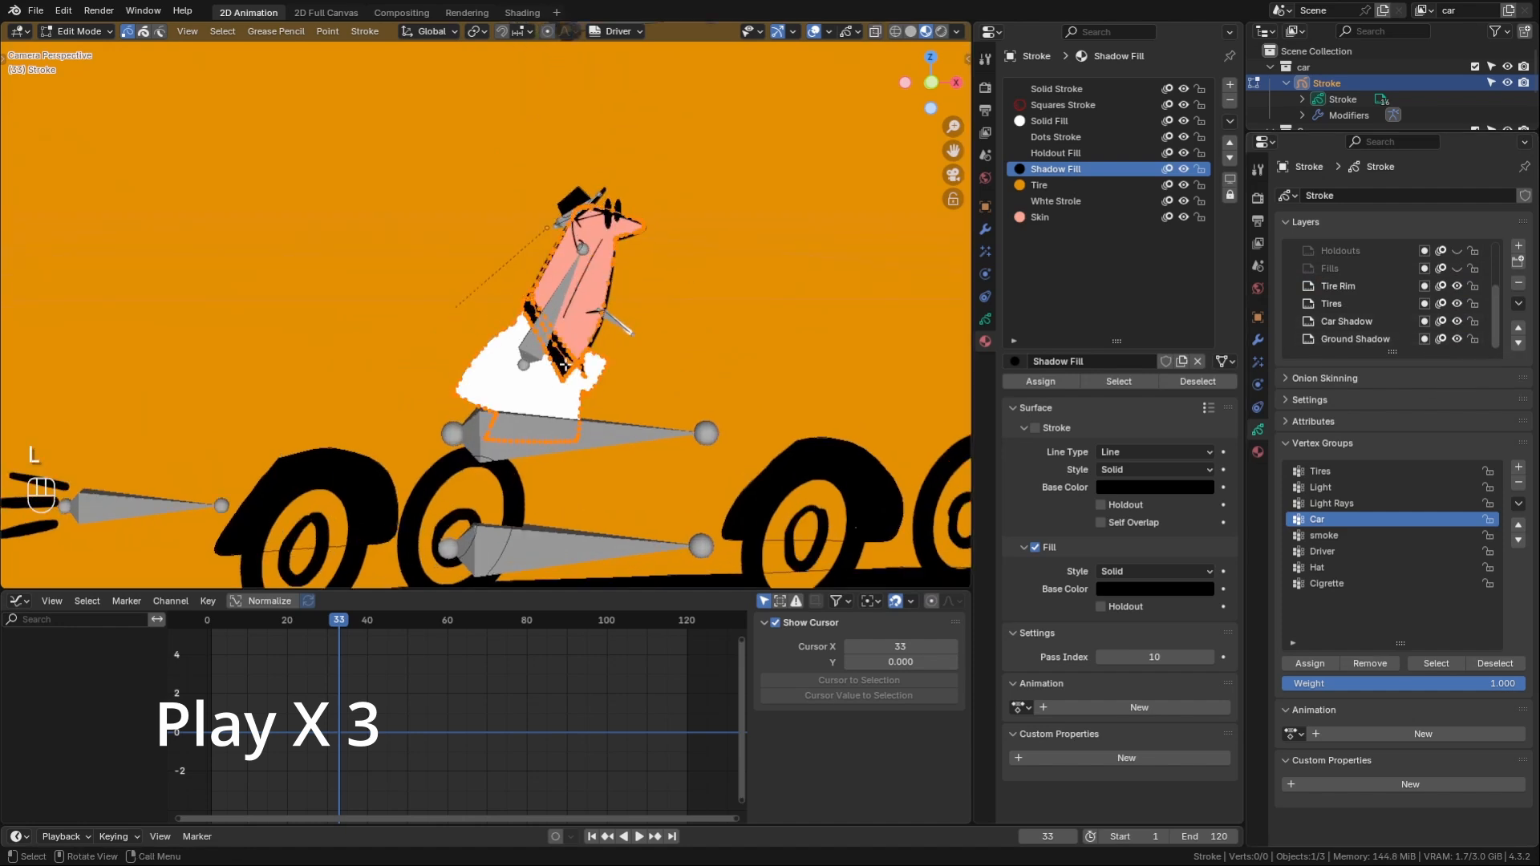
scroll(610, 283, up, 4)
scroll(610, 282, down, 2)
shift+click(618, 187)
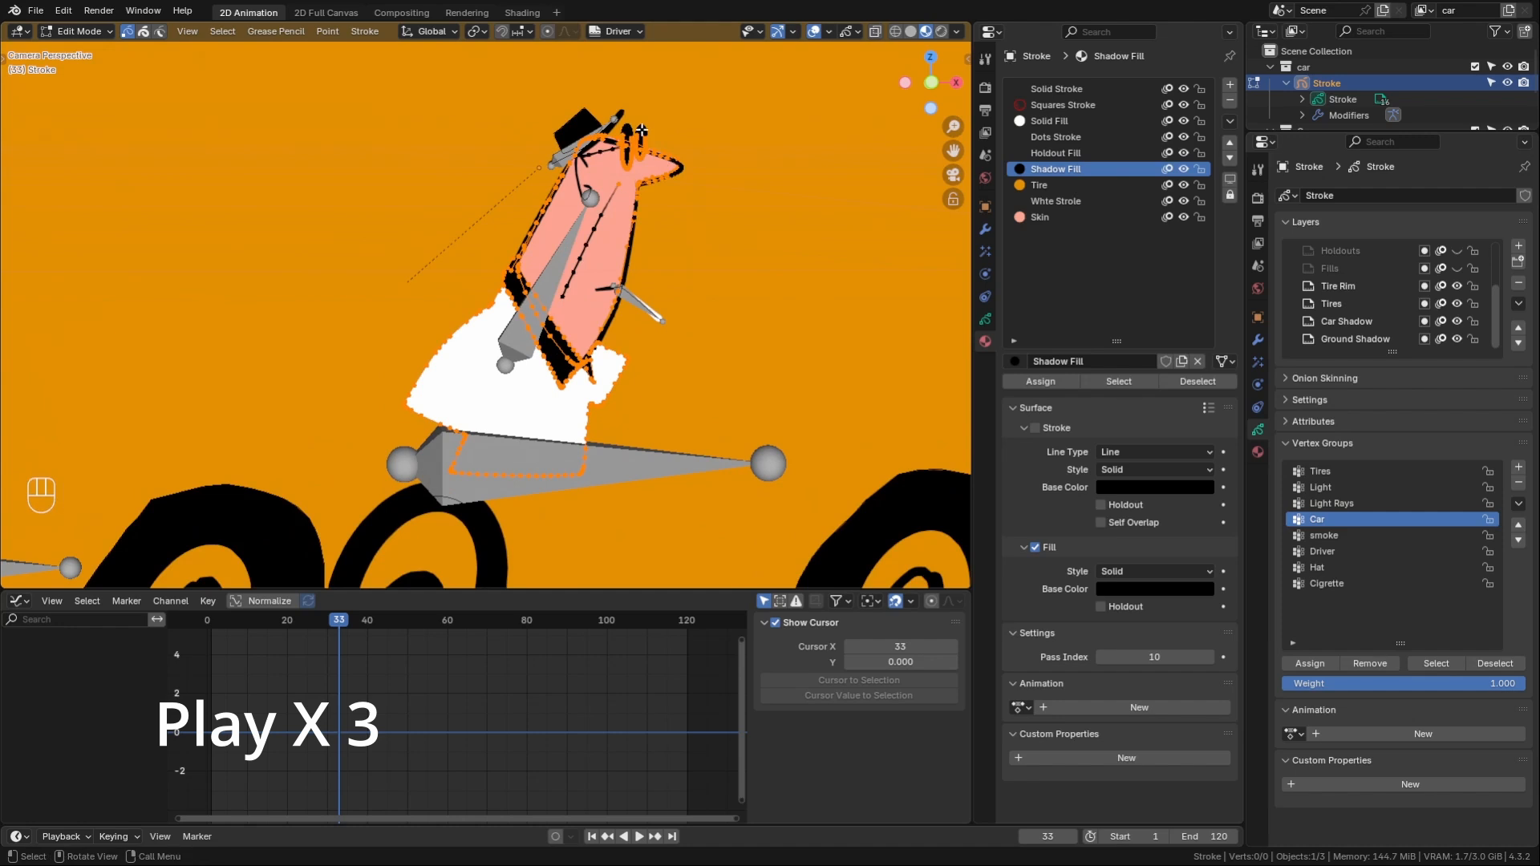
key(l)
key(shift+l)
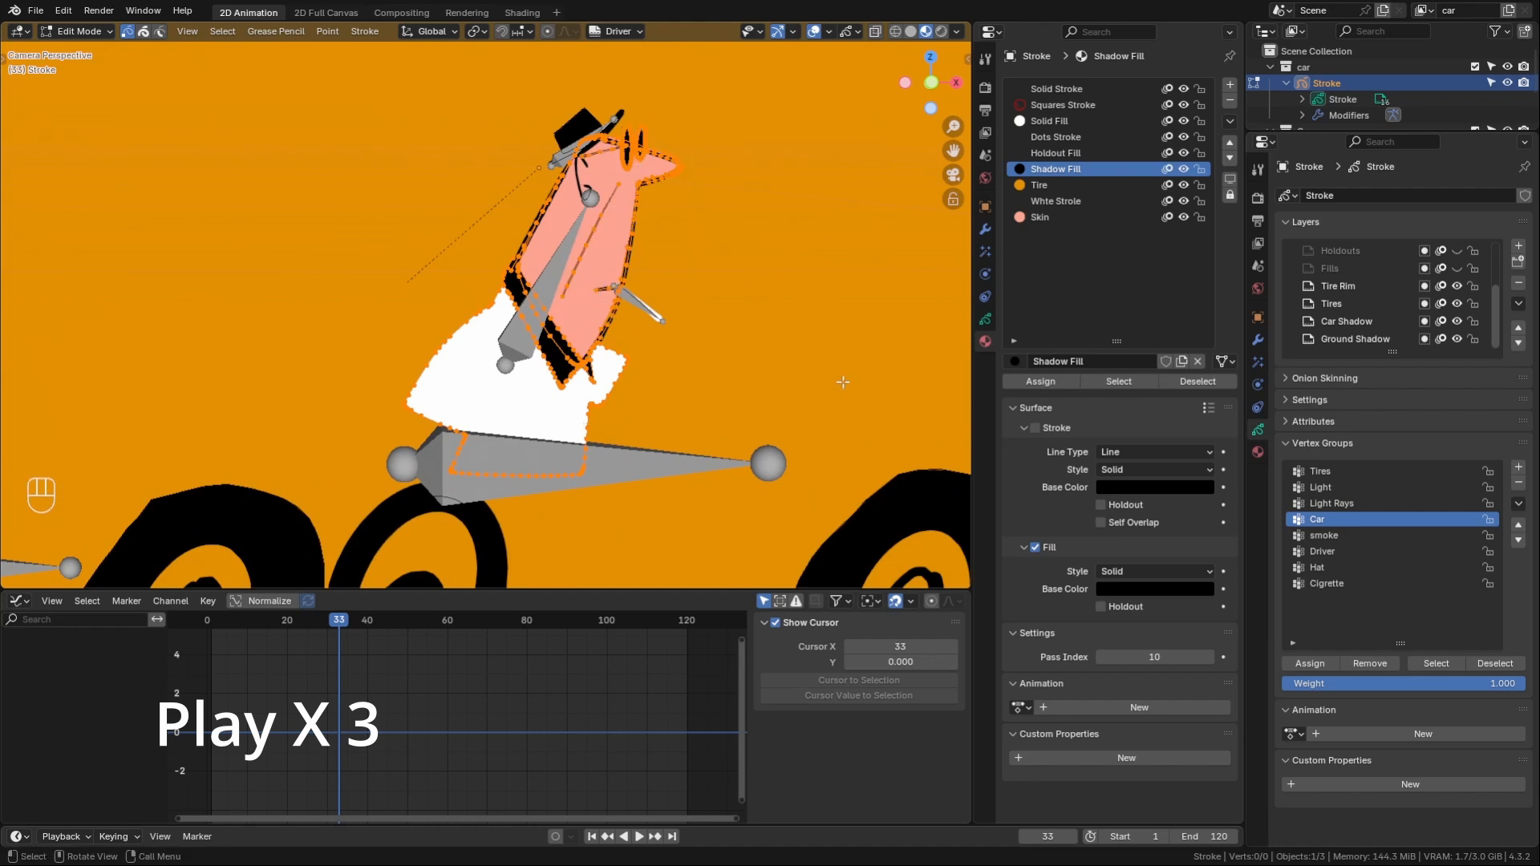
click(1335, 552)
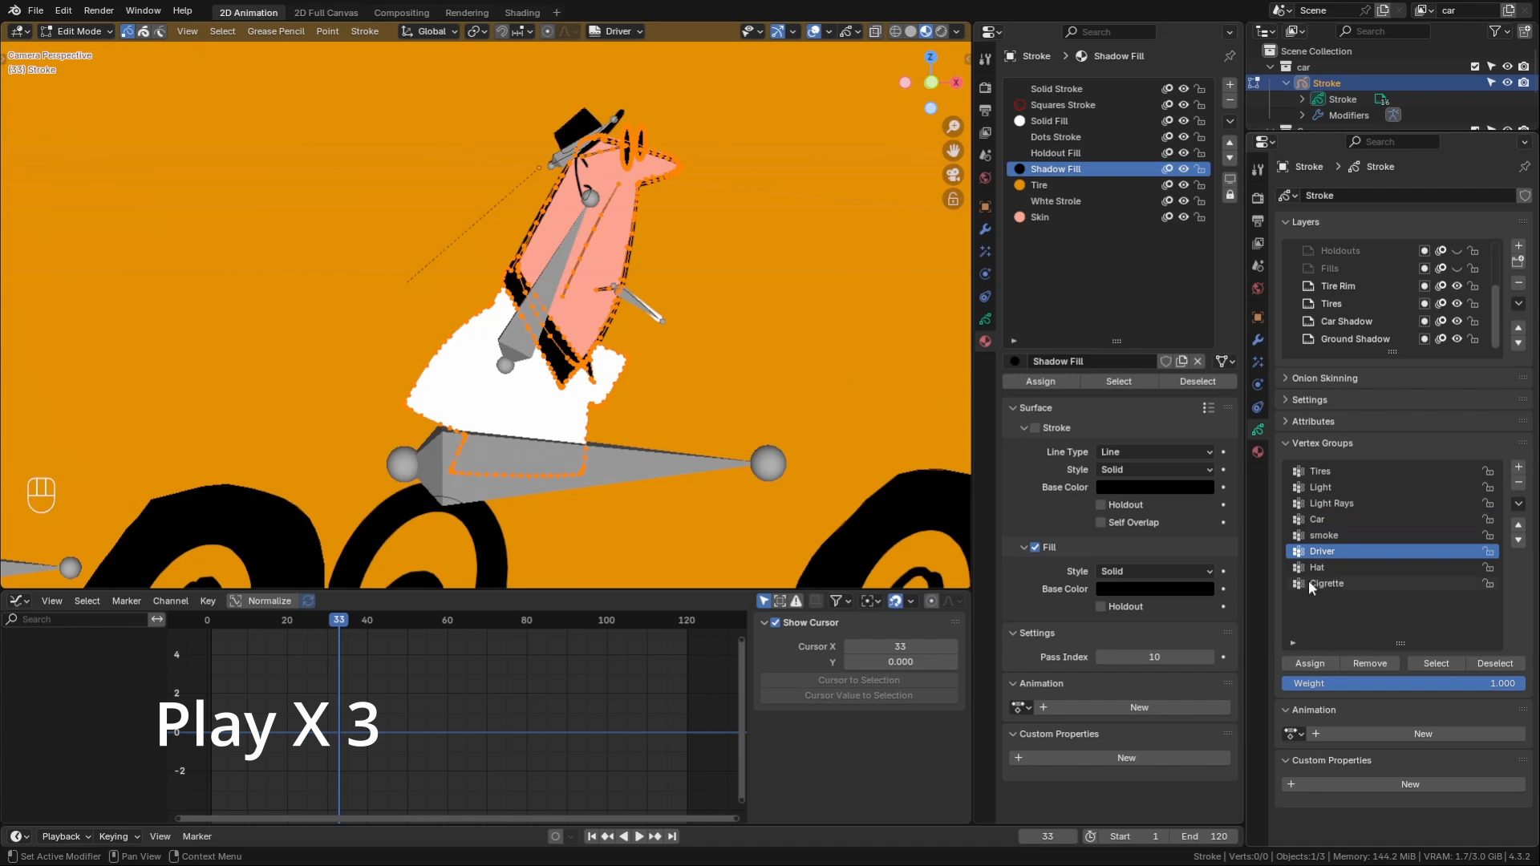
- Hide the driver's layers except Cigerette and Hat, and make the Cigerette layer active
scroll(1418, 313, up, 5)
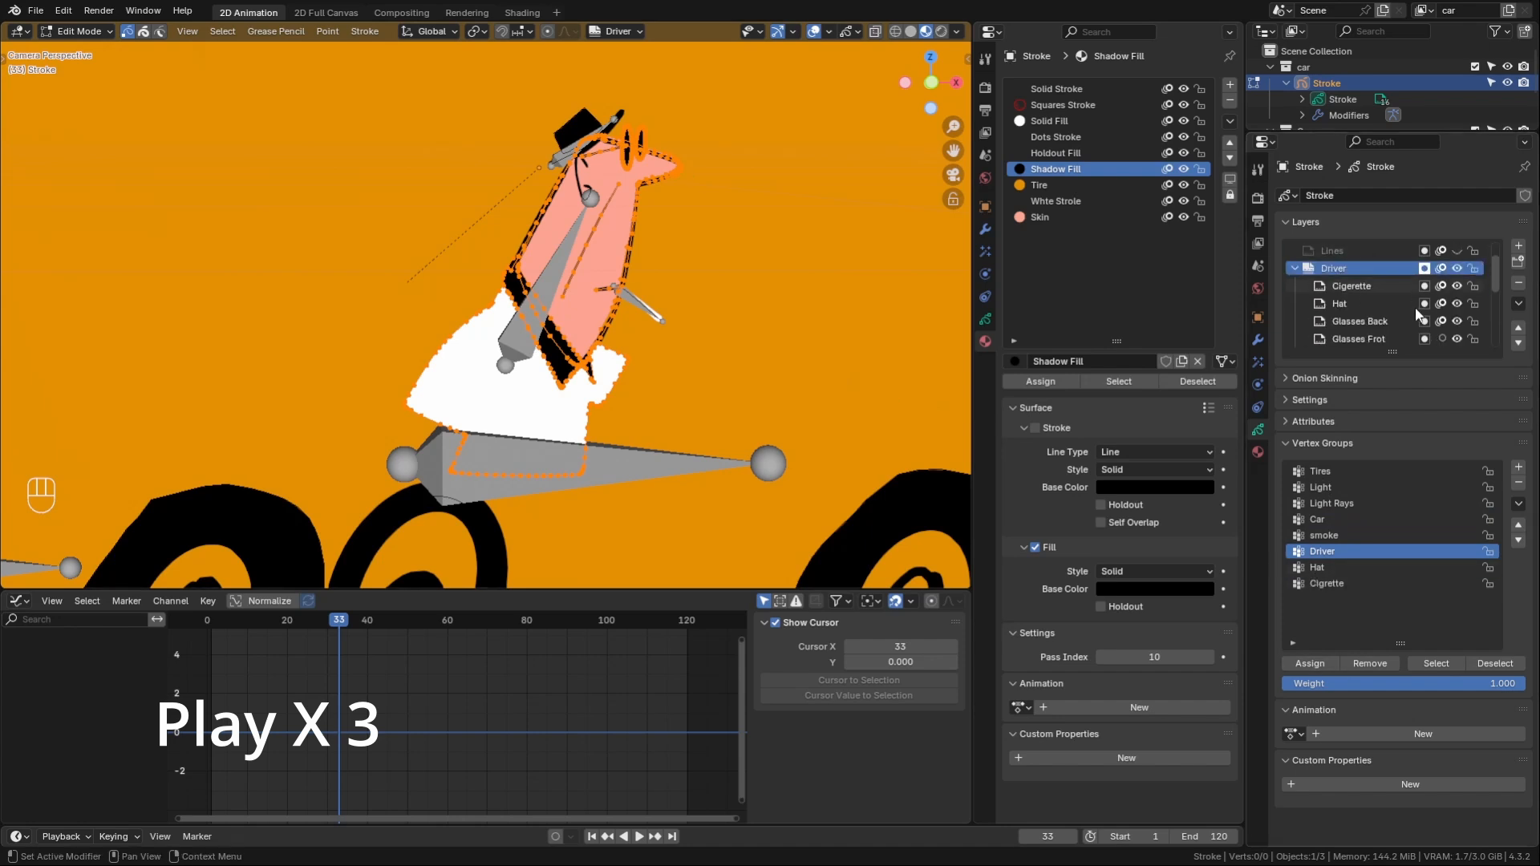
drag(1457, 286, 1460, 338)
scroll(1364, 296, up, 2)
click(1348, 269)
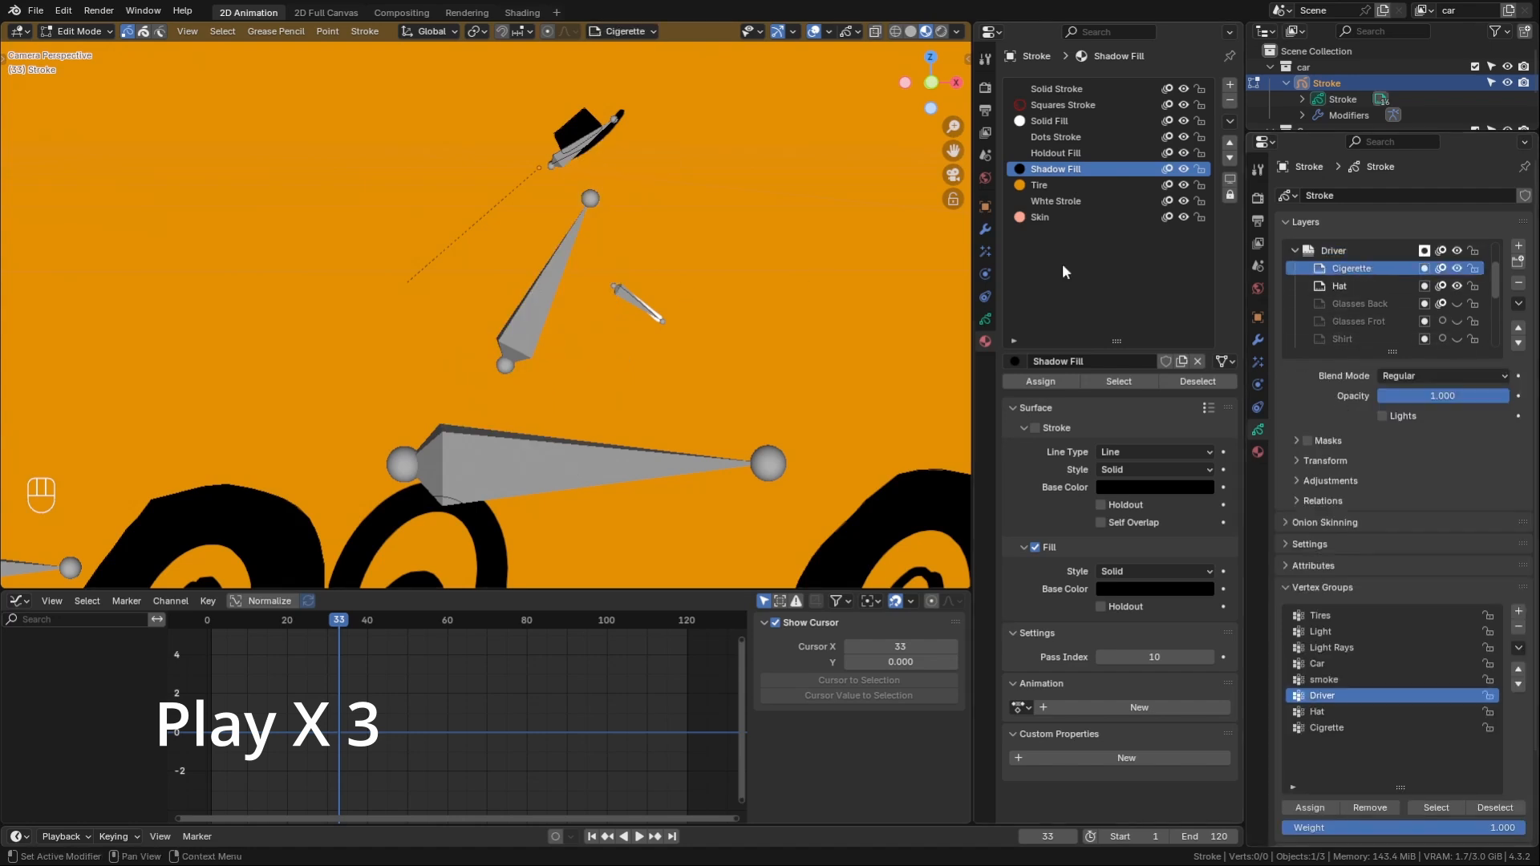
- Assign the cigarette strokes to the Cigrette vertex group and the hat strokes to the Hat vertex group
click(1327, 728)
click(1310, 808)
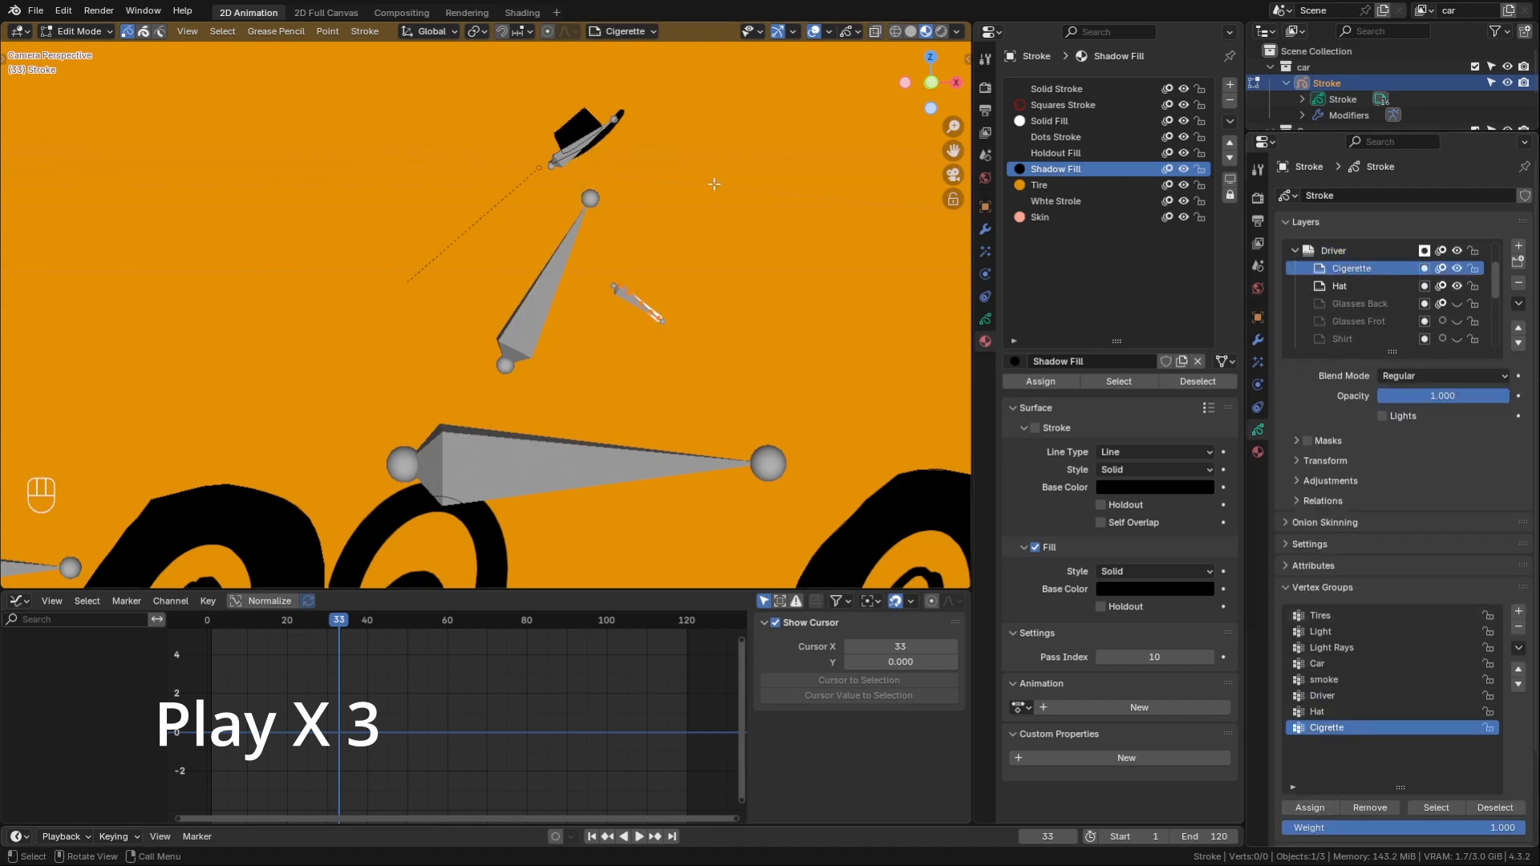
click(584, 127)
click(1317, 711)
click(1312, 808)
scroll(679, 361, down, 3)
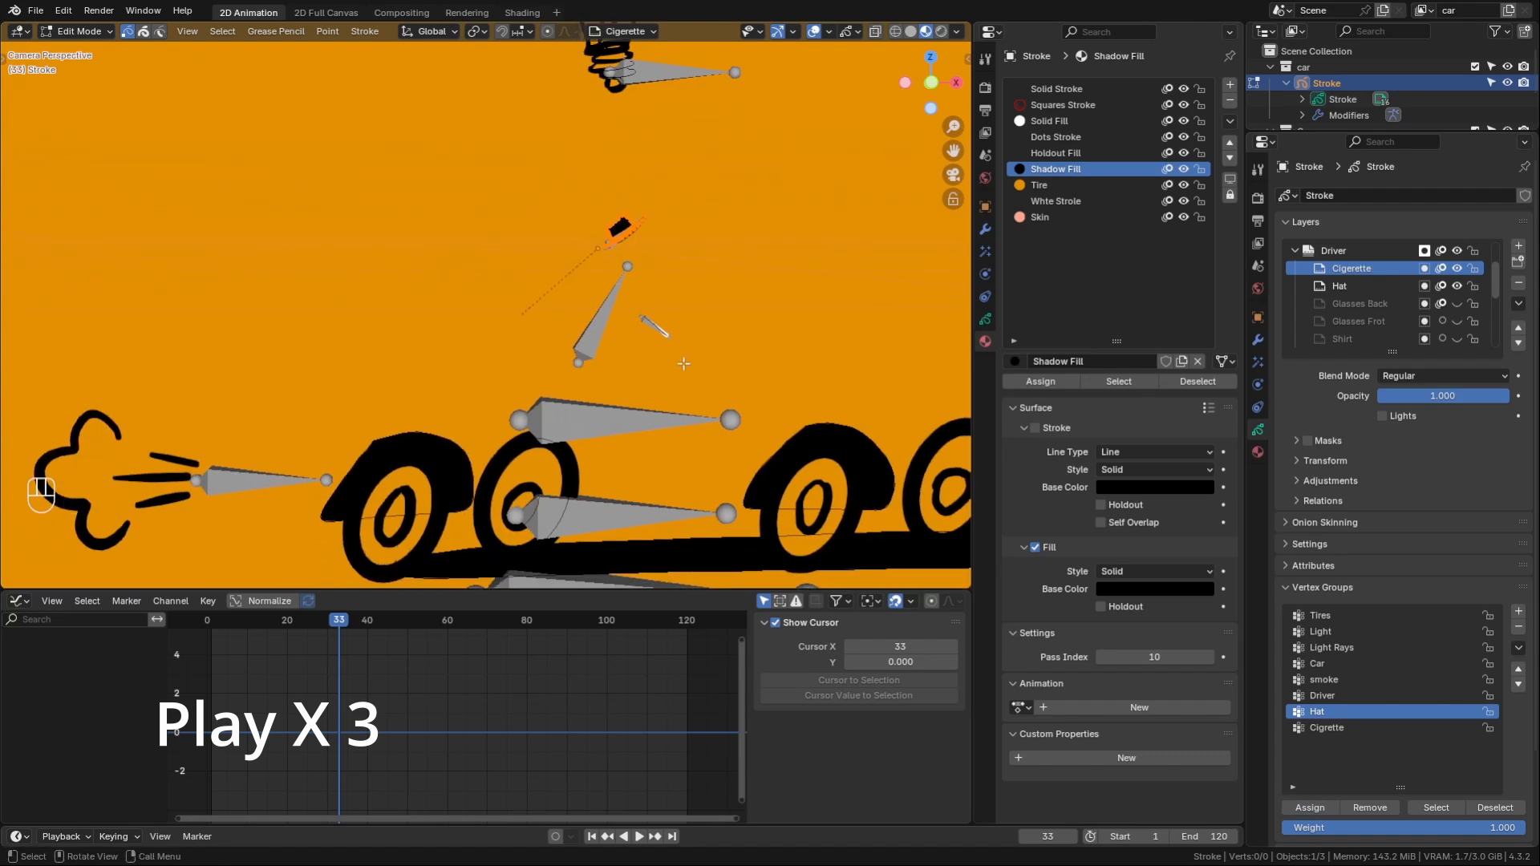
- Test the Driver bone in Pose Mode with a cancelled trial move, then reselect the drawing in Object Mode
key(ctrl+Tab)
click(562, 361)
click(588, 325)
key(ctrl+Tab)
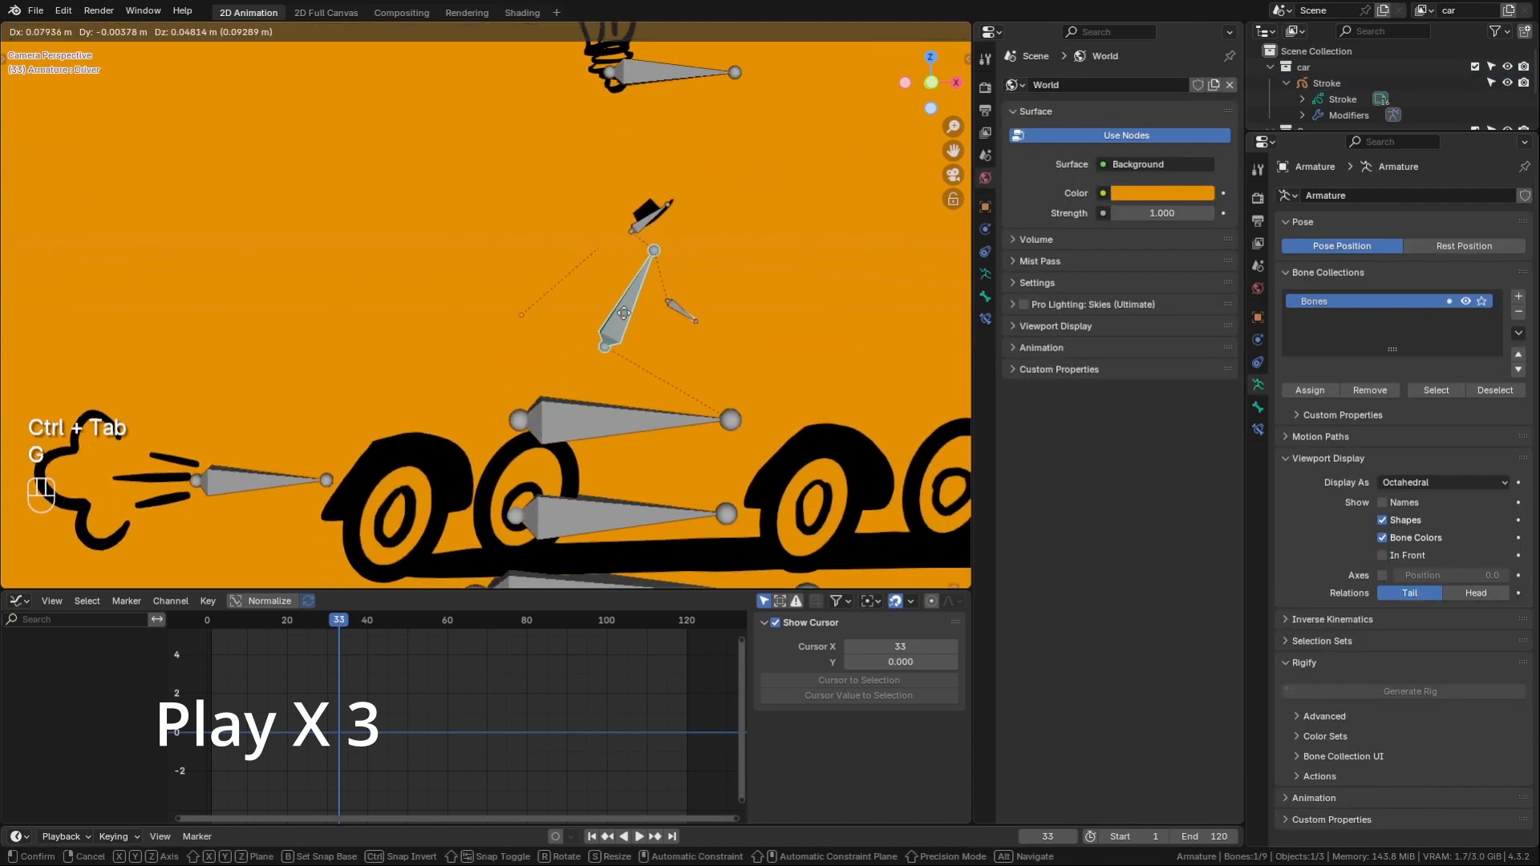
click(594, 335)
key(ctrl+Tab)
click(847, 427)
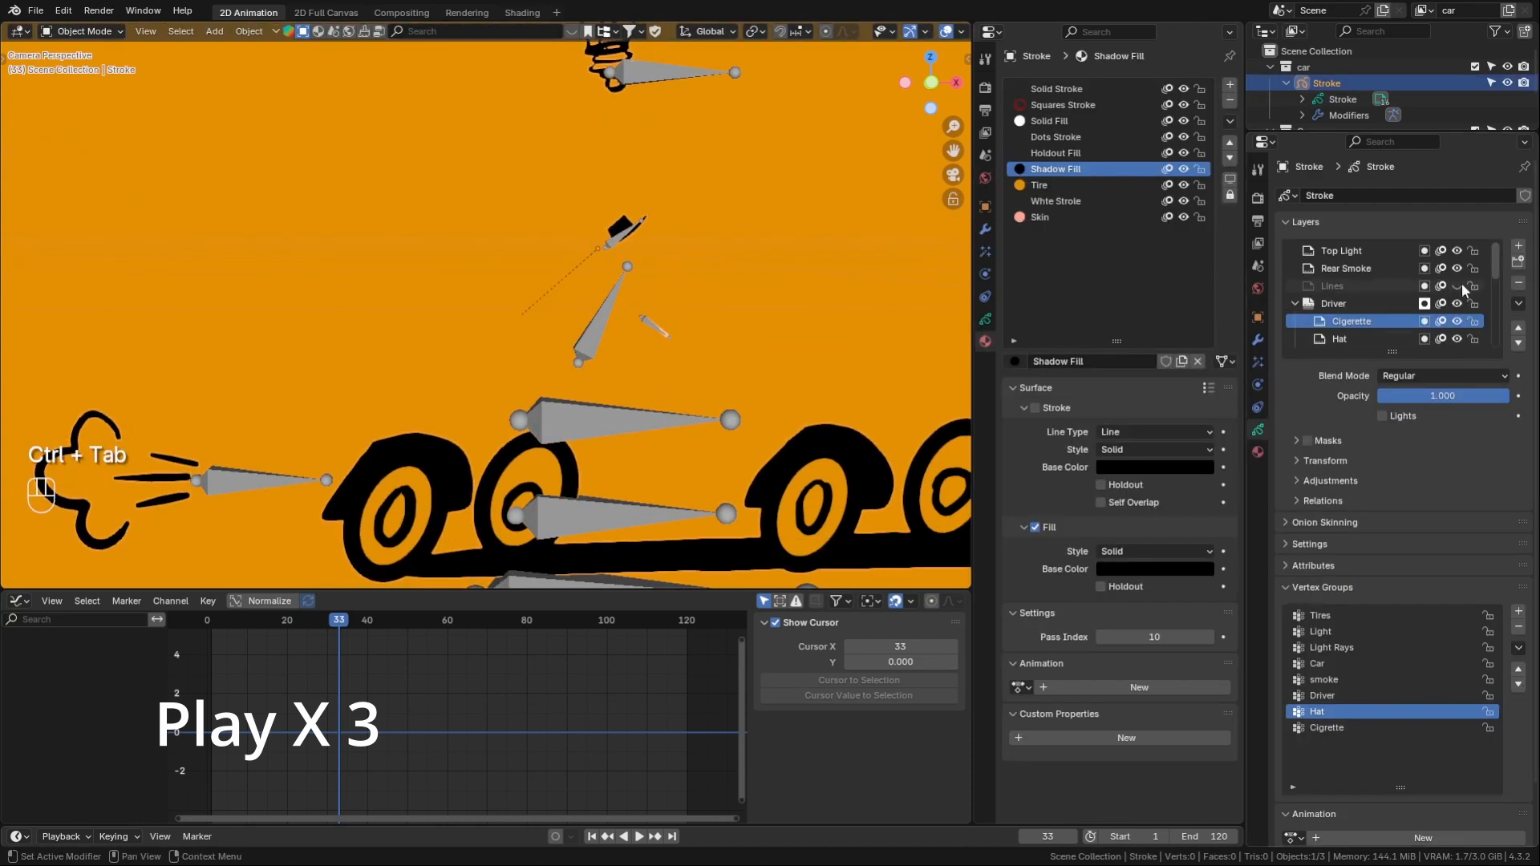
- Show the hidden Lines, Holdouts and Fills layers and the driver's hidden layers again
click(1460, 285)
scroll(1481, 300, down, 4)
drag(1458, 287, 1458, 339)
scroll(1461, 324, down, 4)
click(1458, 321)
scroll(658, 326, down, 3)
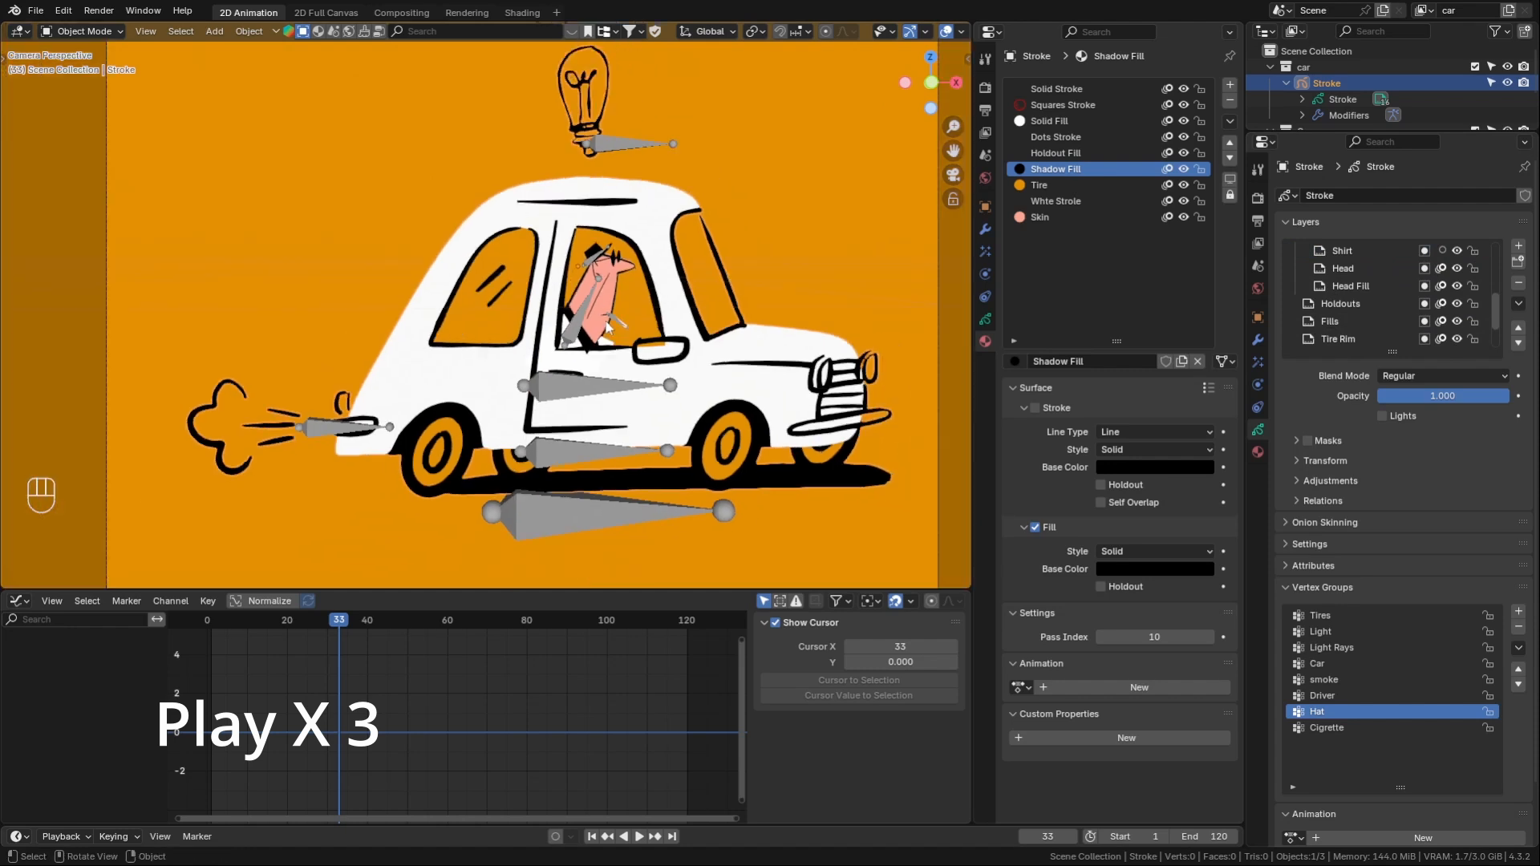
- Put the armature in Pose Mode and test the Driver bone against the full car with a cancelled move
click(484, 353)
key(ctrl+Tab)
key(g)
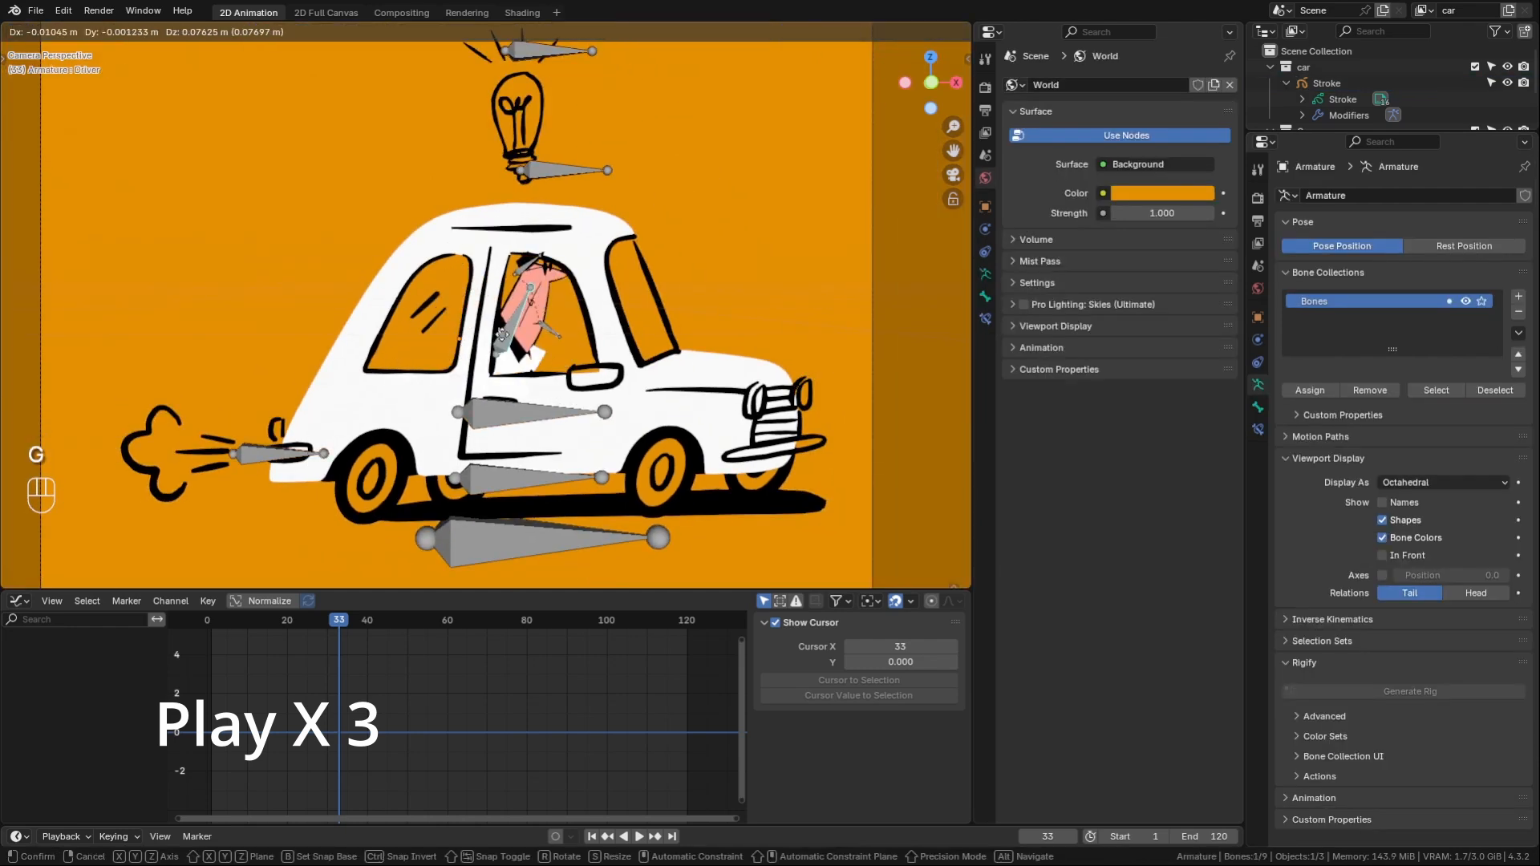
right_click(509, 324)
- Enter Edit Mode on the drawing, select the curved stroke beneath the driver's hat and assign it to the Driver vertex group
scroll(508, 324, up, 8)
click(577, 231)
key(ctrl+Tab)
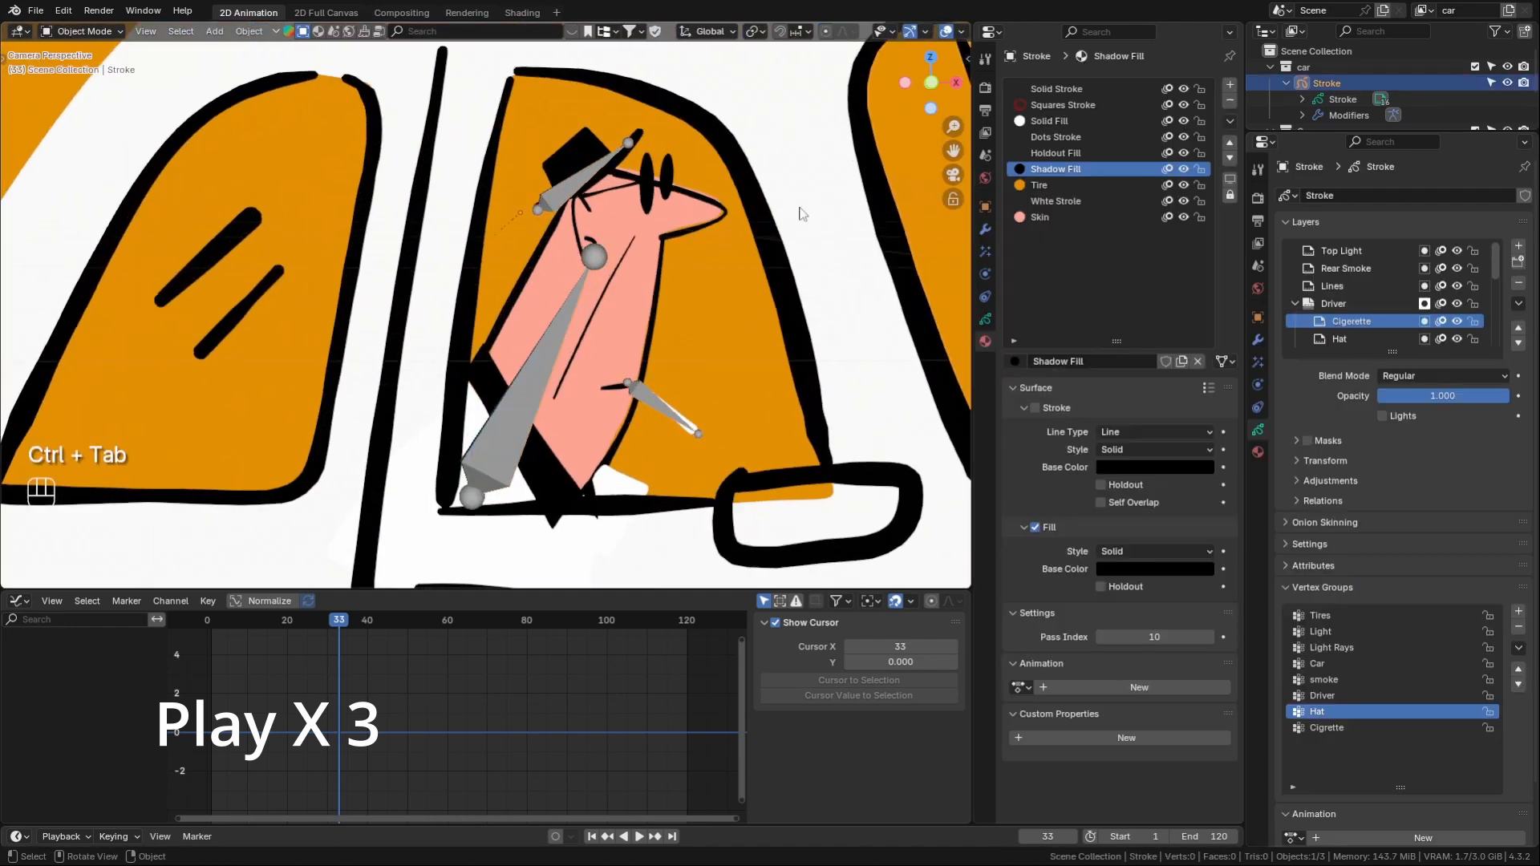
key(ctrl+Tab)
click(651, 228)
click(570, 231)
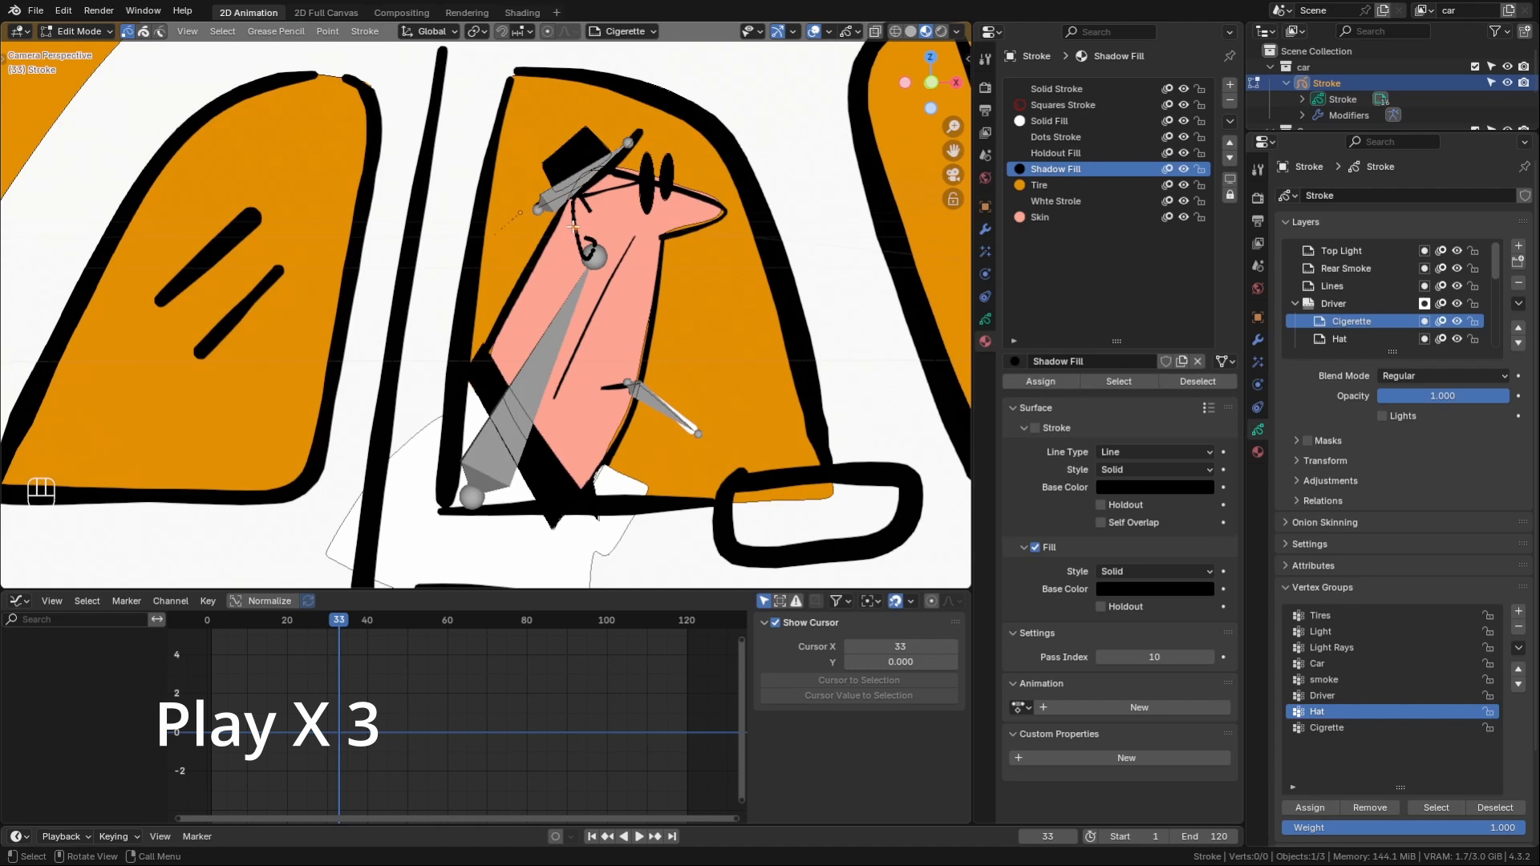
scroll(1396, 562, down, 1)
click(1322, 663)
click(1311, 776)
ctrl+middle_drag(592, 305, 591, 332)
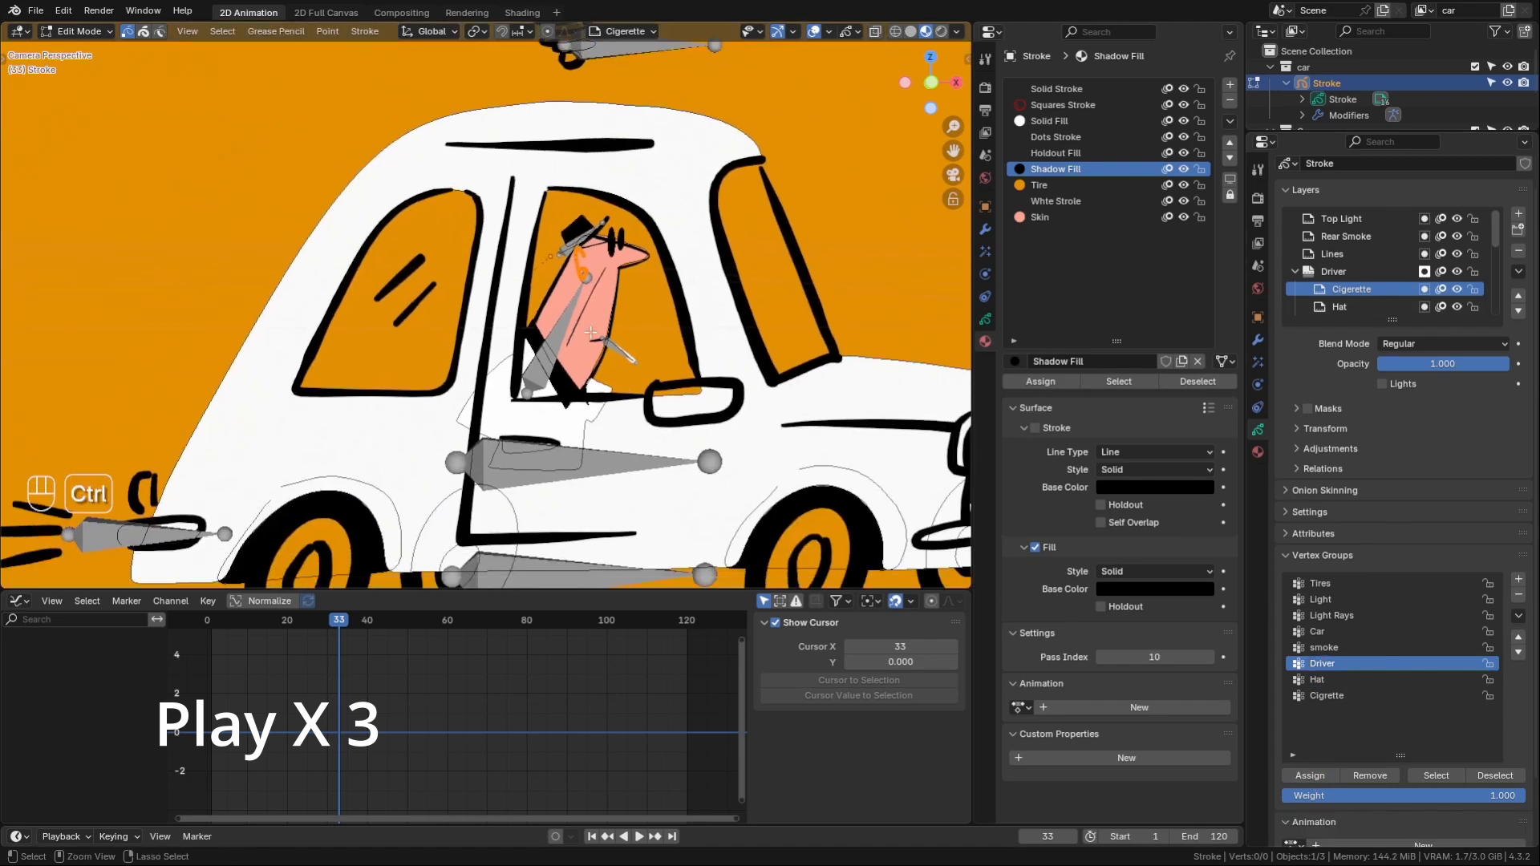
- Put the armature in Pose Mode and test the Driver and Car bones with cancelled trial moves
key(ctrl+Tab)
key(ctrl+Tab)
key(ctrl+Tab)
key(ctrl+Tab)
key(g)
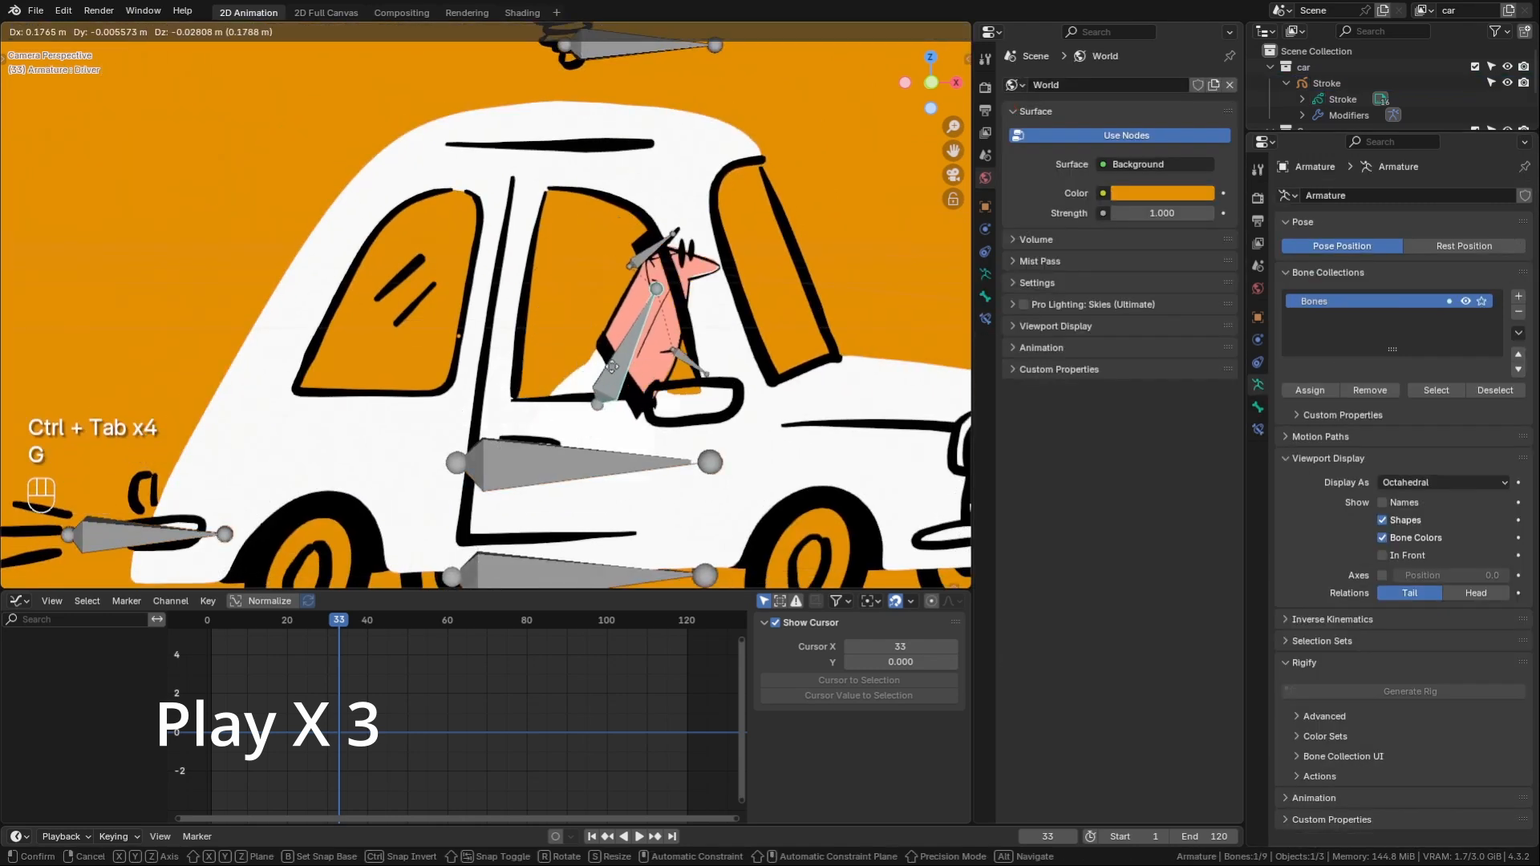
right_click(610, 365)
scroll(569, 336, down, 3)
click(540, 417)
key(g)
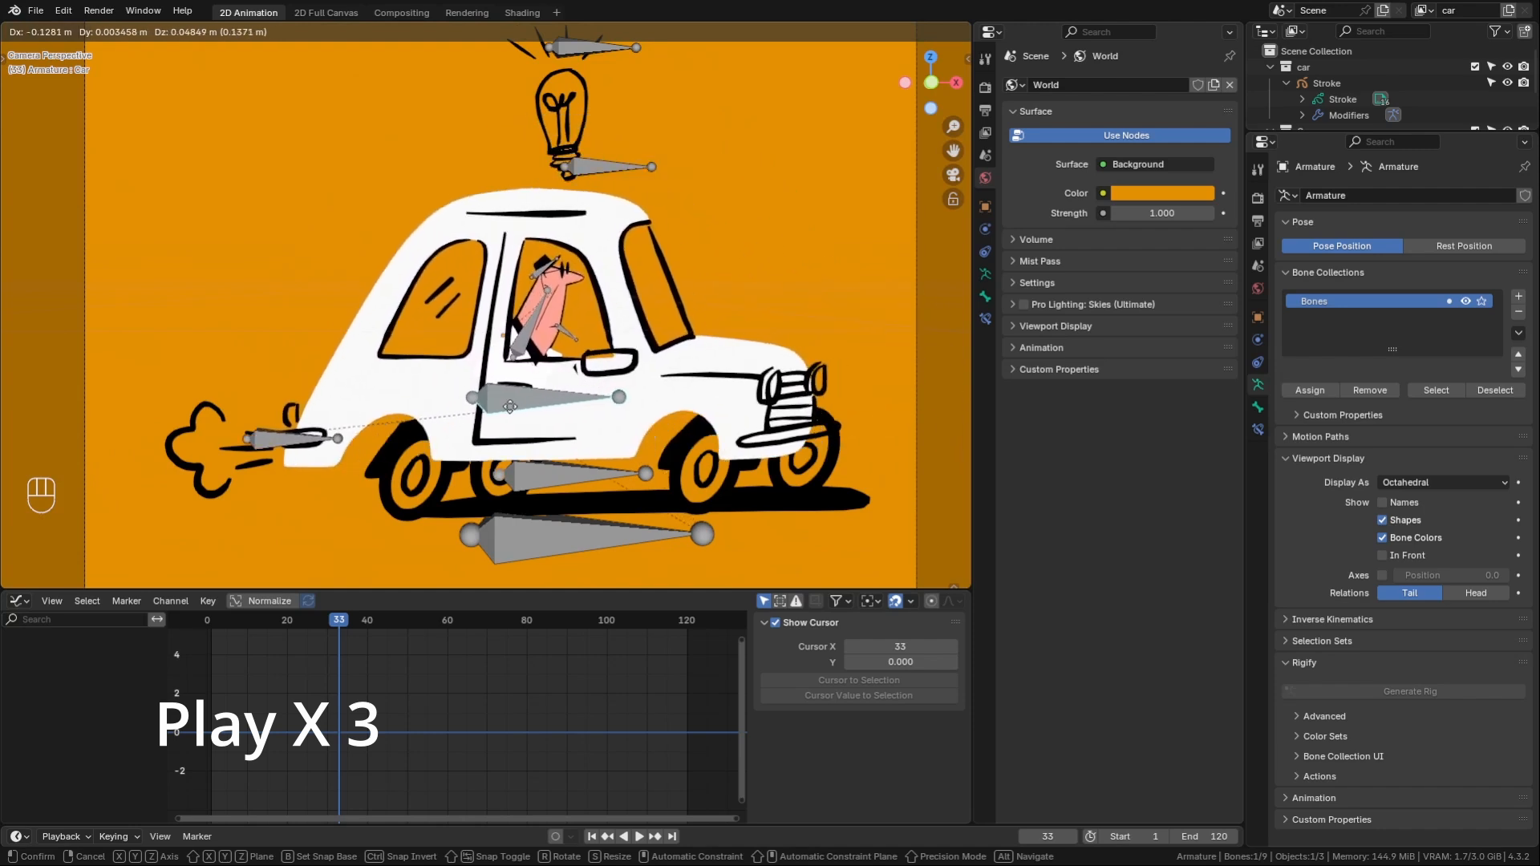
right_click(510, 407)
- In Edit Mode on the drawing, select the driver's linked shirt strokes, make the Shirt layer active and assign the strokes to the Driver vertex group
scroll(559, 329, up, 4)
key(ctrl+Tab)
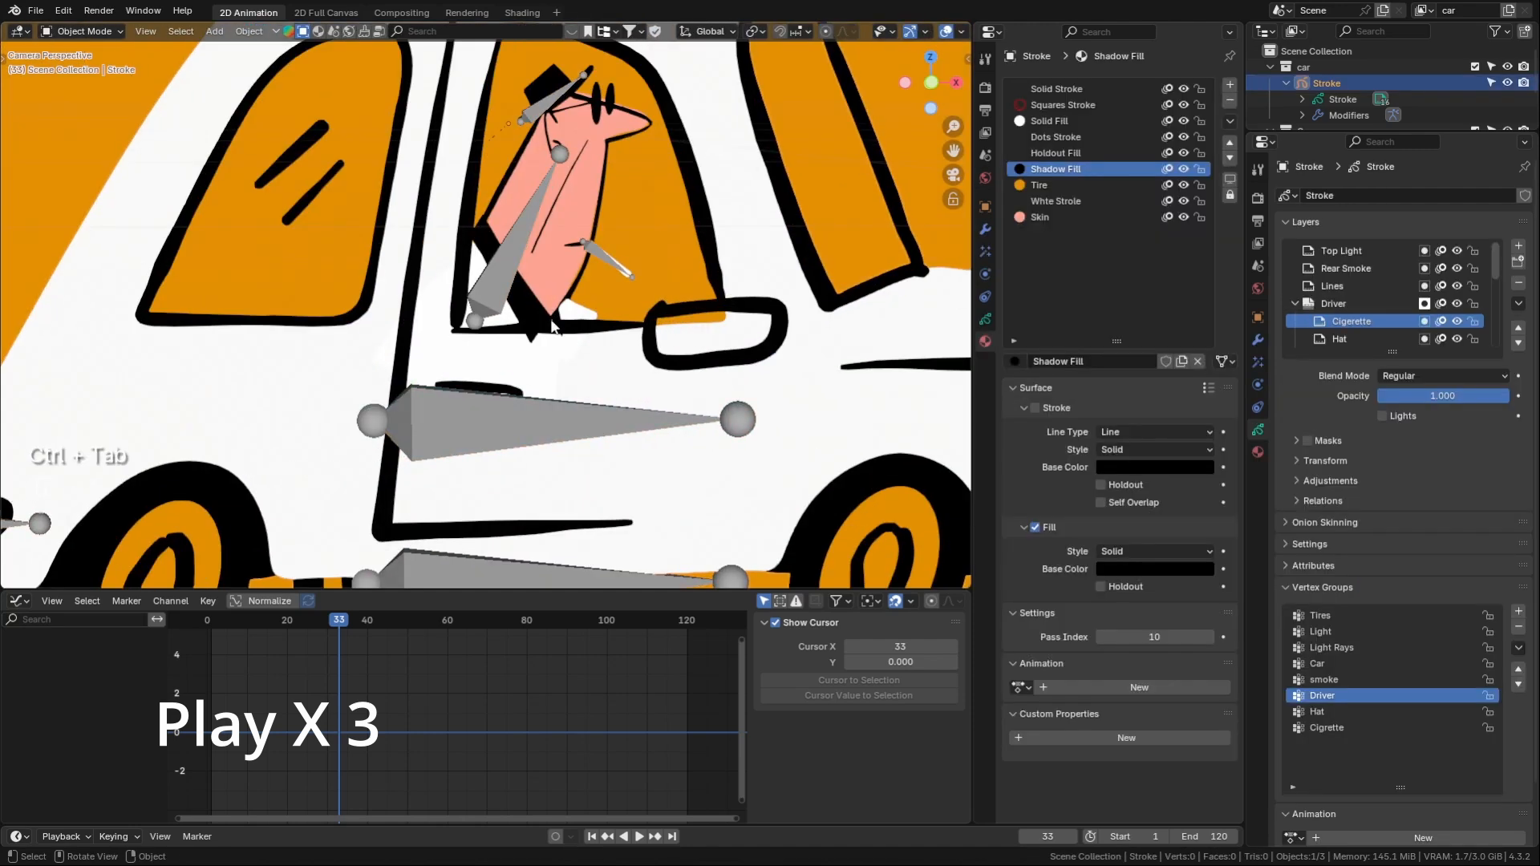
key(ctrl+Tab)
click(626, 327)
scroll(555, 340, up, 5)
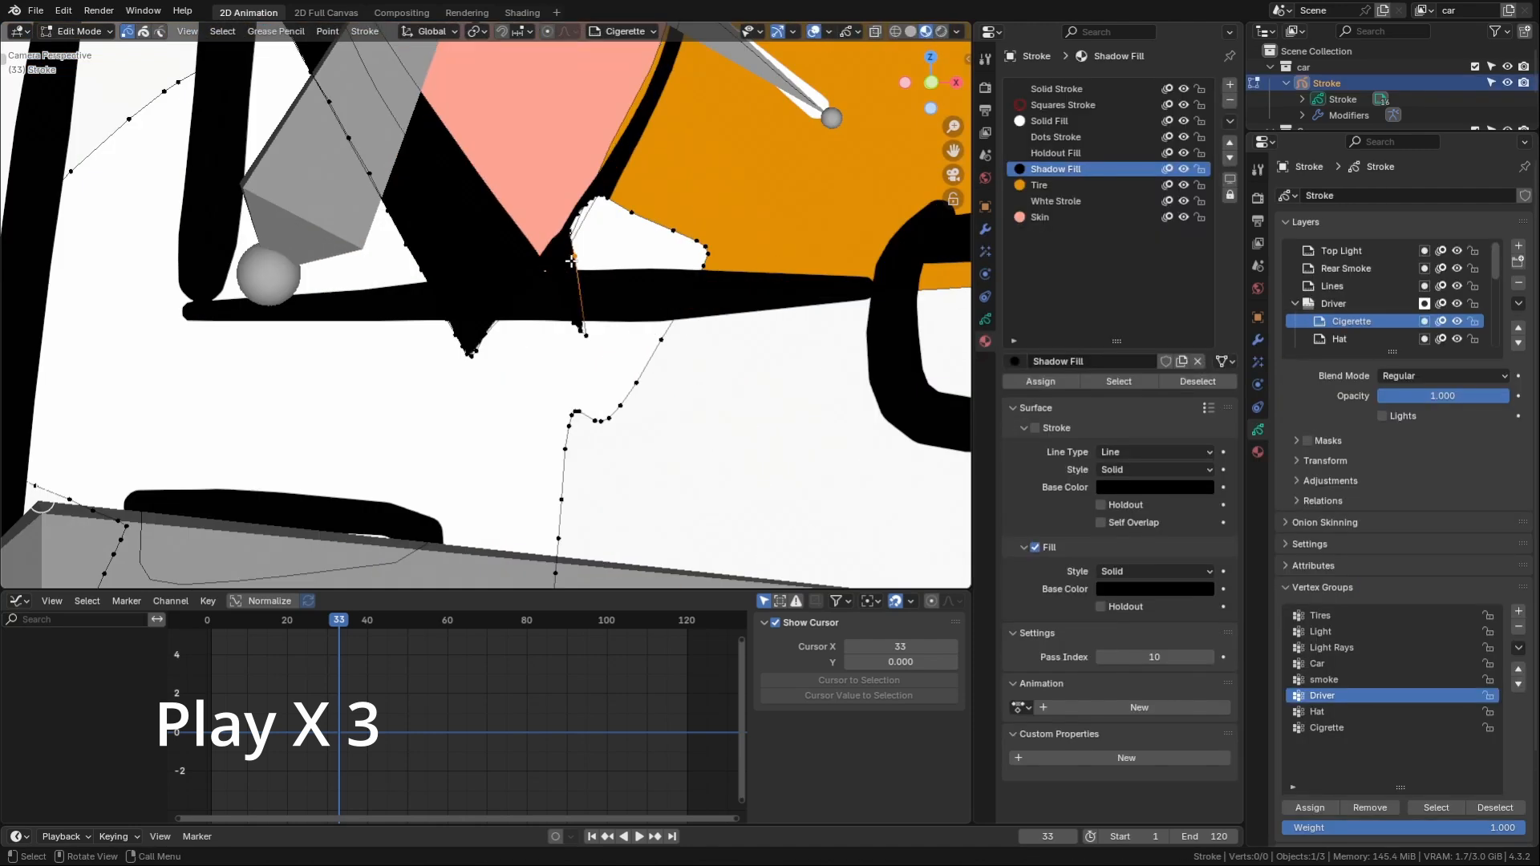
key(l)
drag(539, 227, 561, 273)
key(l)
scroll(551, 236, down, 3)
scroll(1349, 320, down, 4)
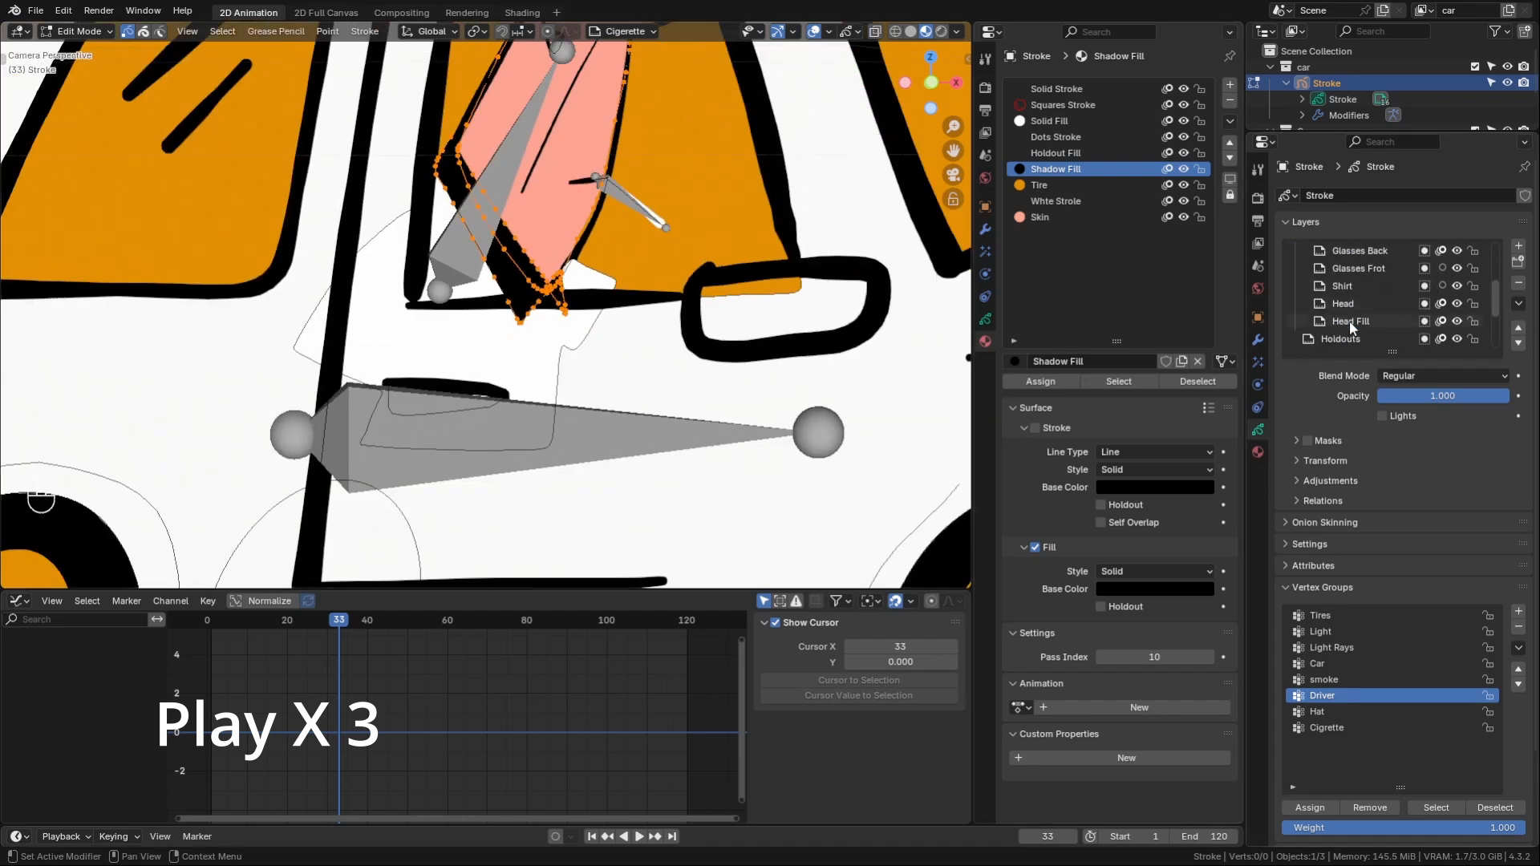
scroll(1350, 321, down, 1)
click(1359, 269)
scroll(1369, 297, up, 3)
scroll(1360, 692, down, 2)
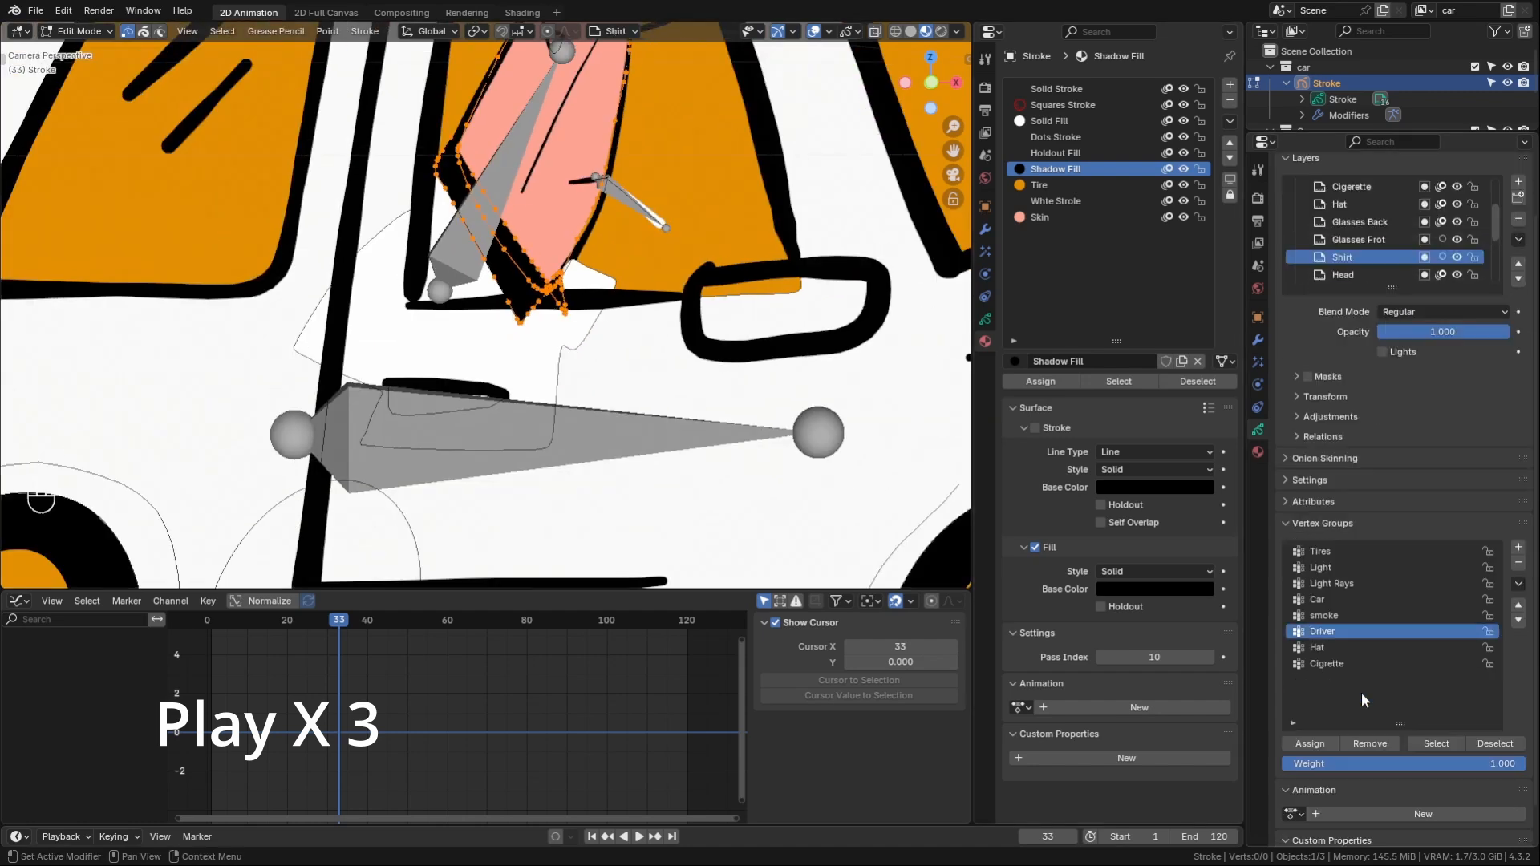
click(1310, 749)
- Return the armature to Pose Mode and test the Driver bone with a cancelled trial move
scroll(544, 350, down, 6)
key(ctrl+Tab)
click(526, 377)
key(ctrl+Tab)
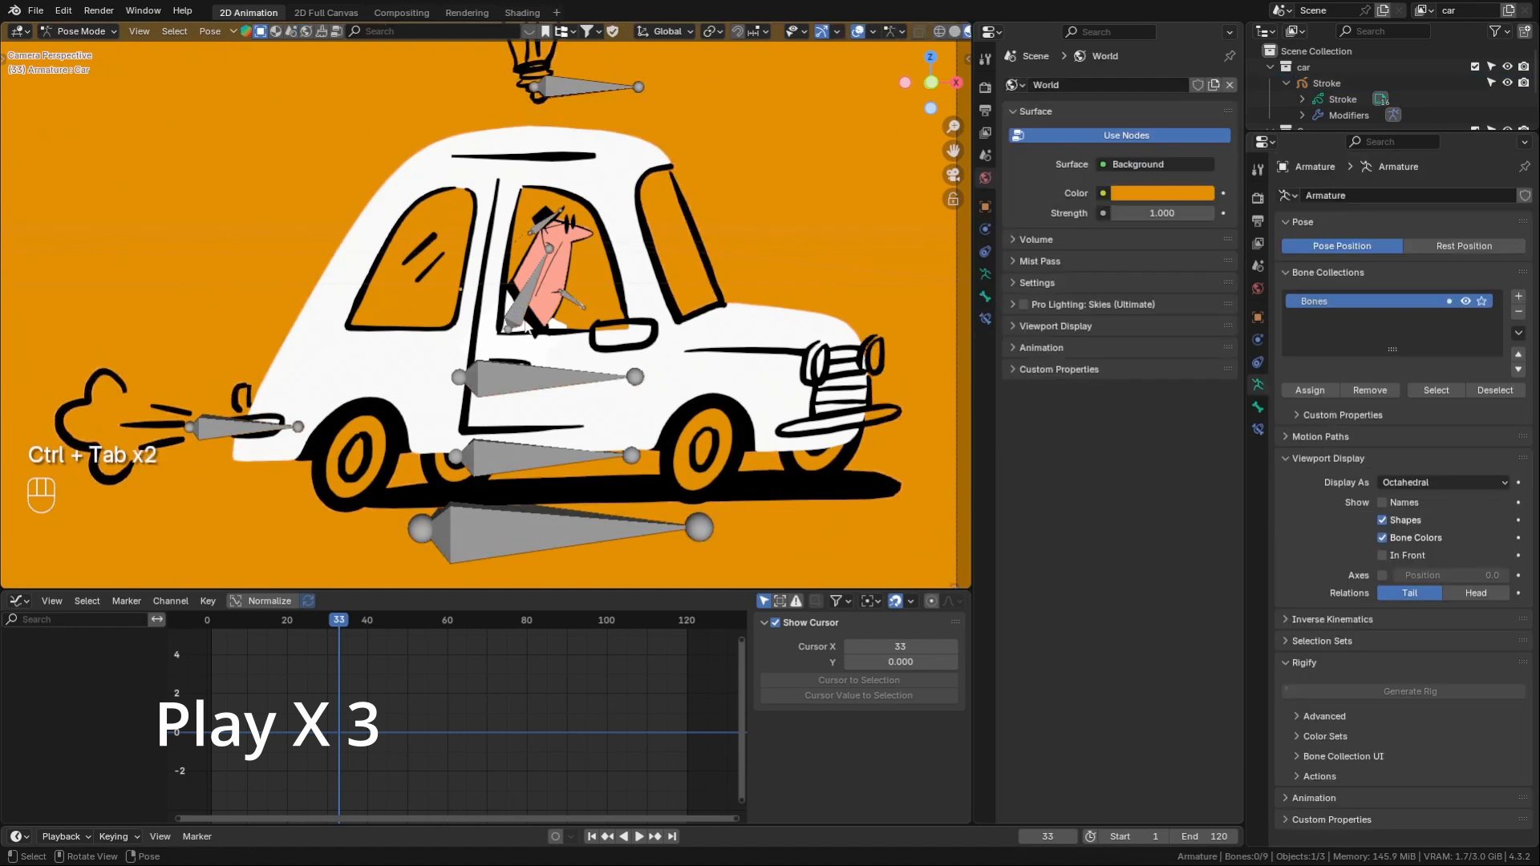
click(522, 315)
key(g)
right_click(385, 329)
- Test the Car, Tires and Root bones one after another with cancelled trial moves
click(520, 379)
key(g)
click(518, 459)
key(g)
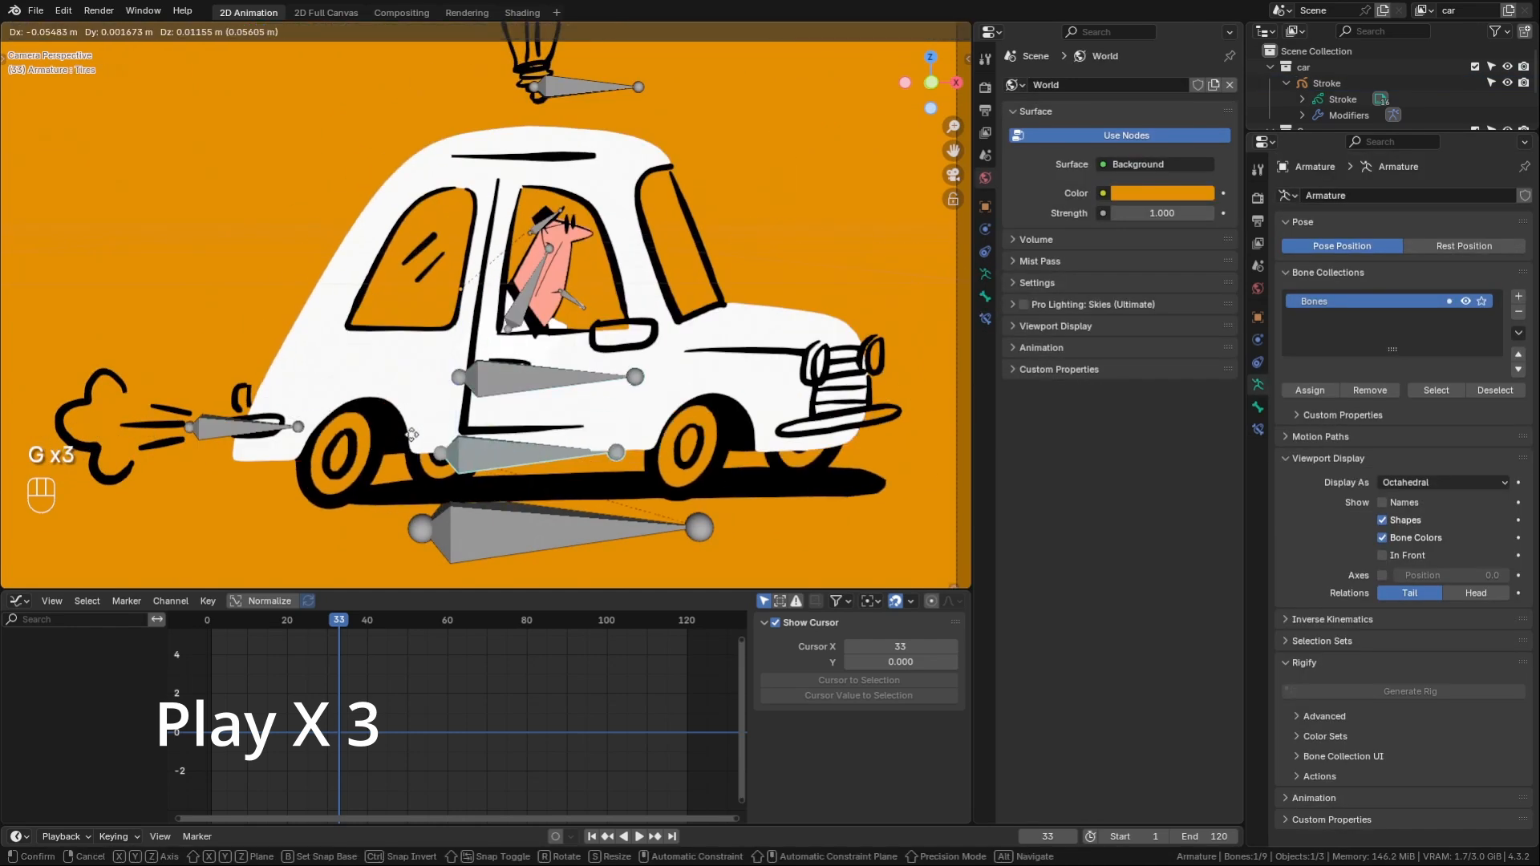
right_click(513, 473)
click(501, 545)
key(g)
right_click(498, 523)
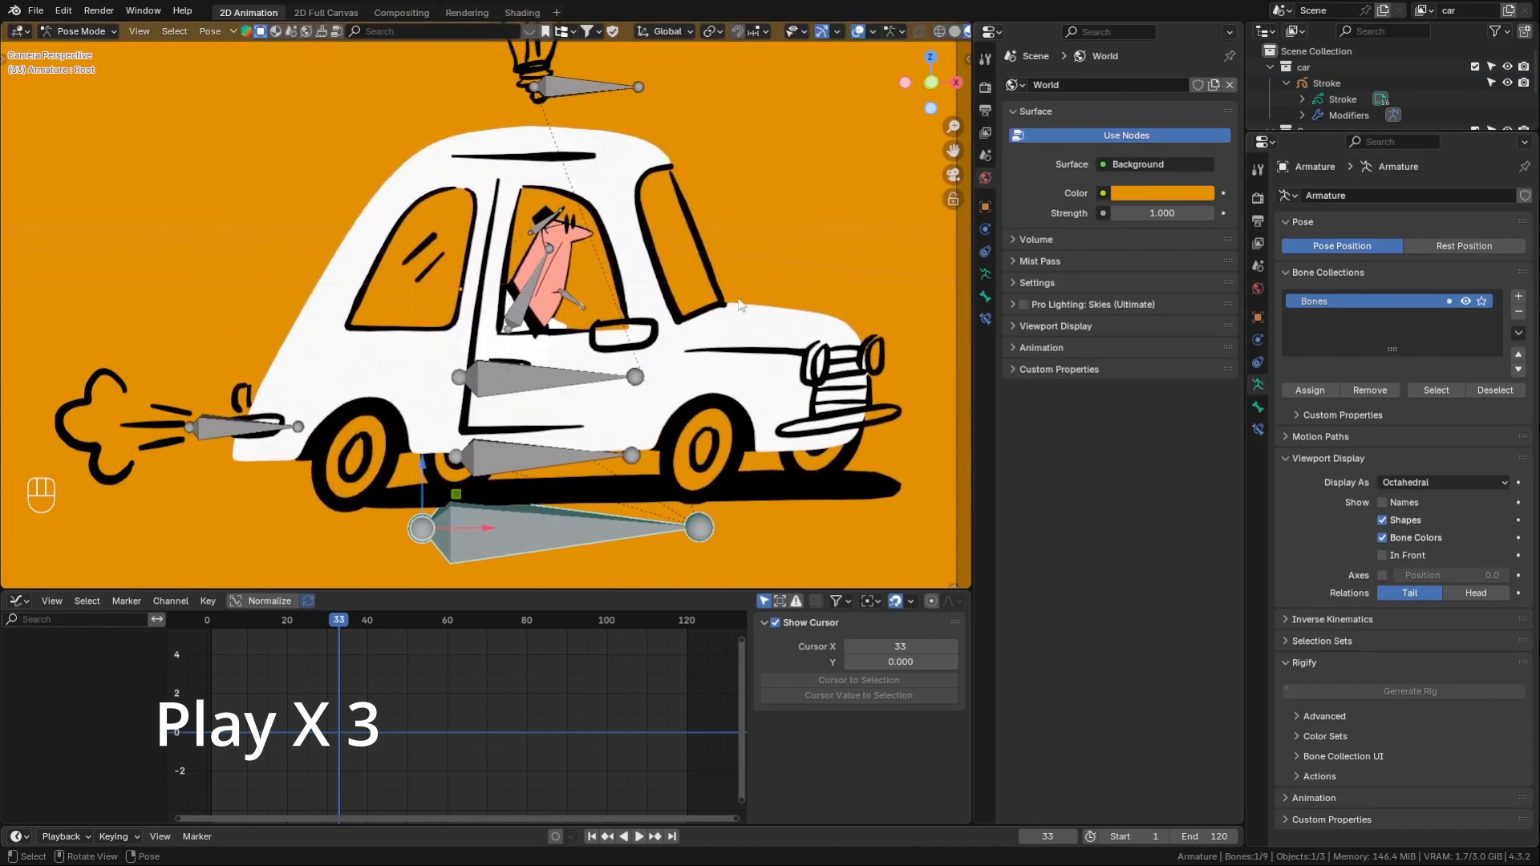
- In Edit Mode on the drawing, lock every layer except Car Shadow, select all its strokes and assign them to the Car vertex group
click(764, 355)
key(ctrl+Tab)
click(757, 352)
key(ctrl+Tab)
click(878, 356)
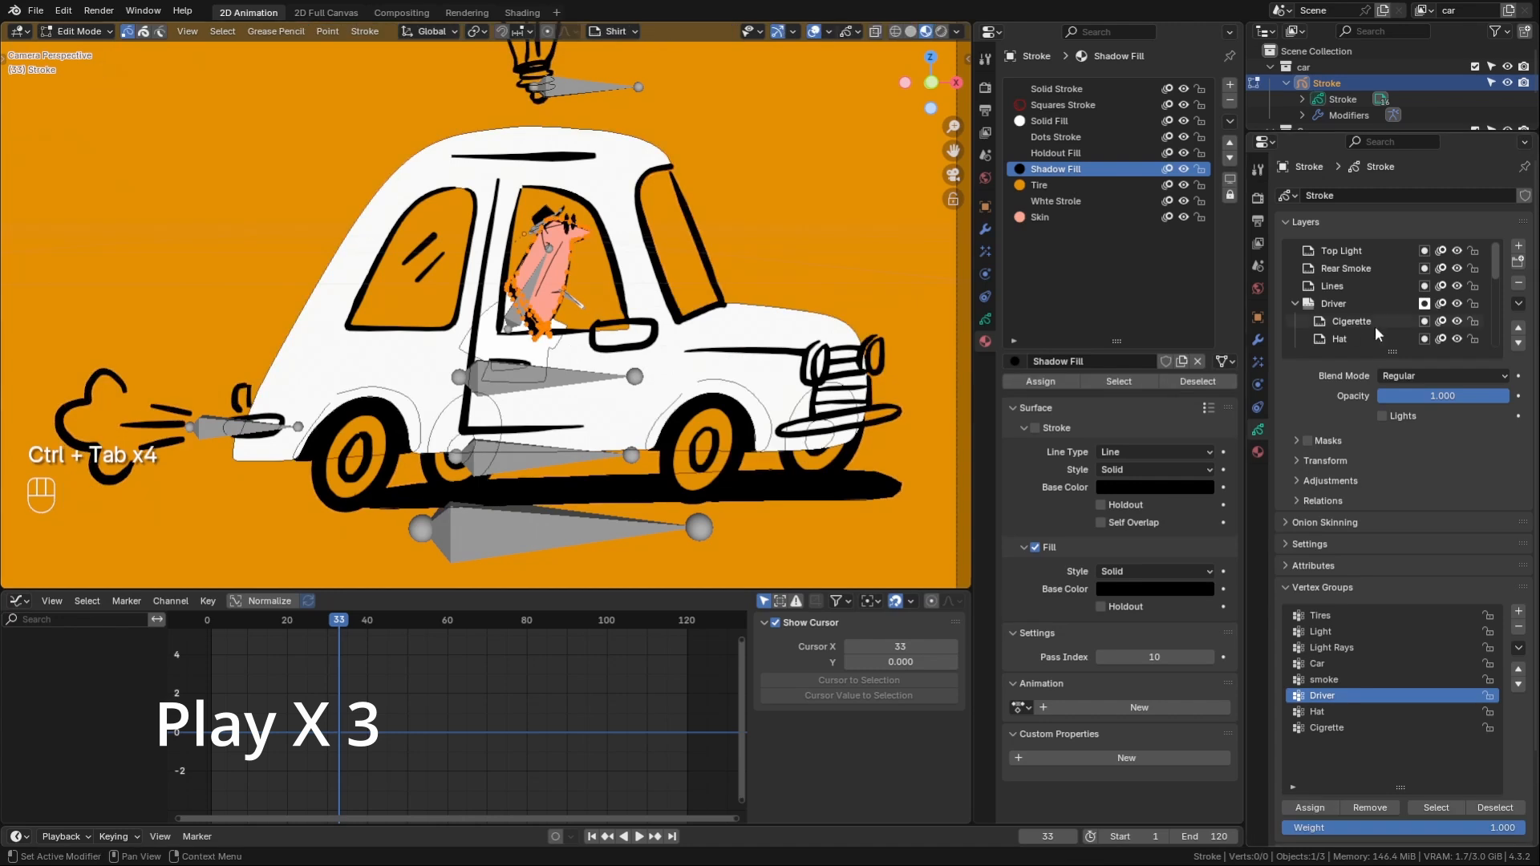
scroll(1379, 329, down, 9)
click(1379, 328)
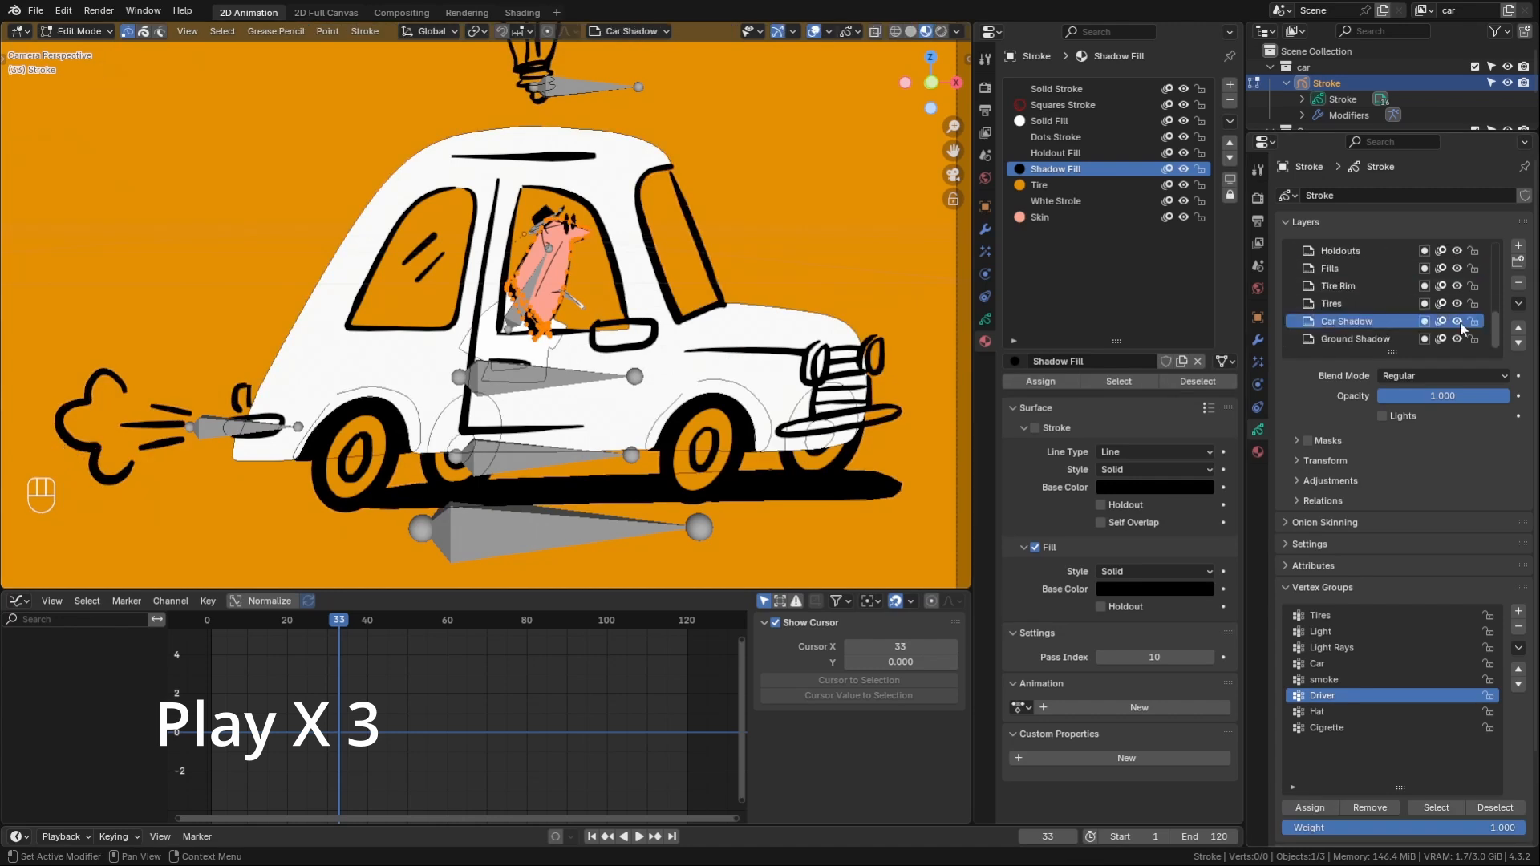
click(1519, 304)
click(1466, 431)
key(a)
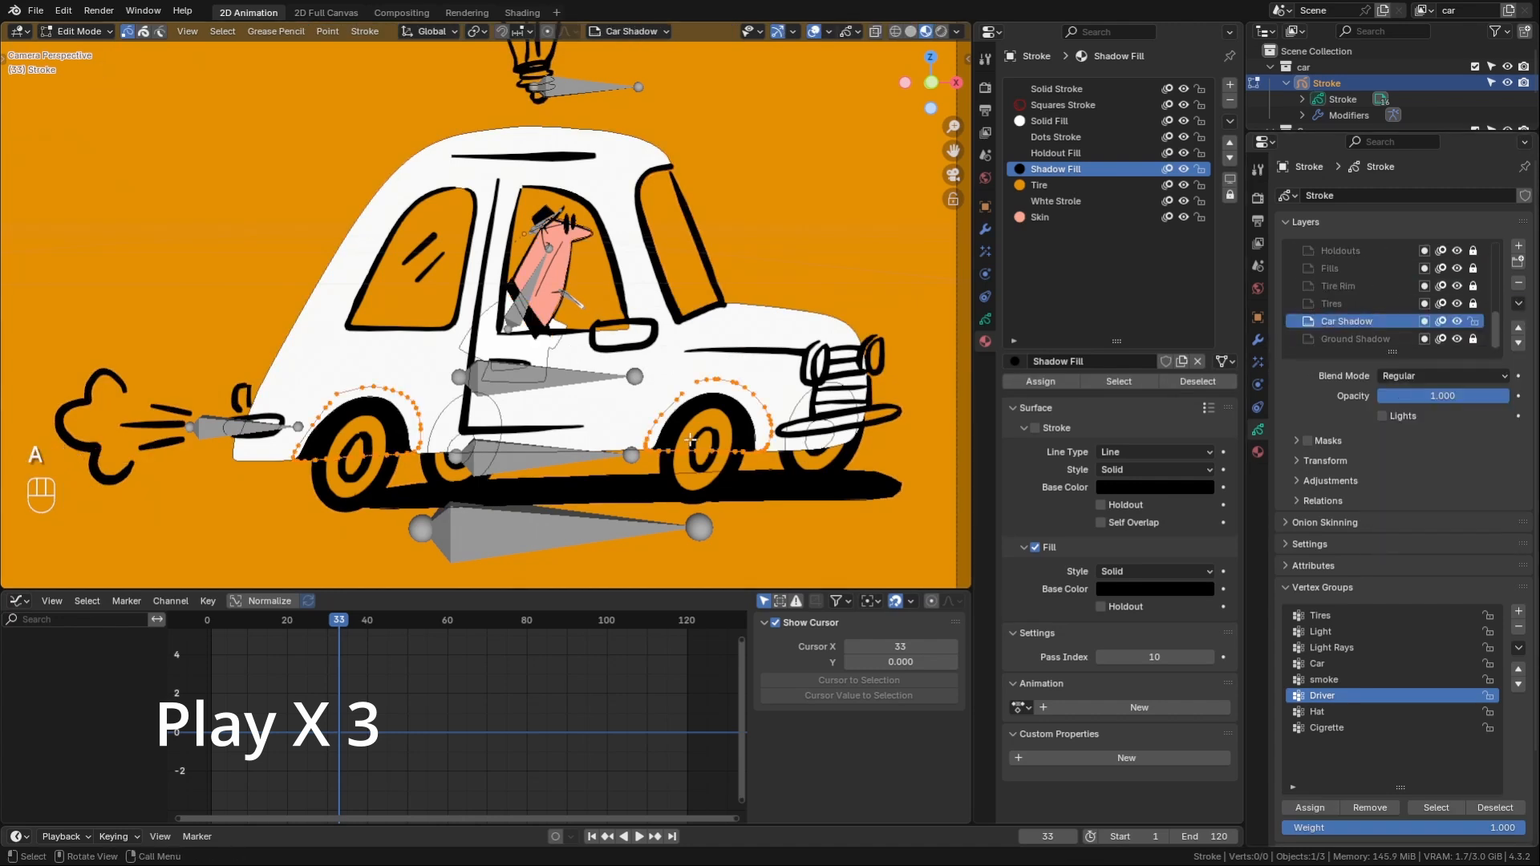
click(1317, 664)
- Put the armature in Pose Mode and test the Car and Light bones with cancelled trial moves
key(ctrl+Tab)
key(ctrl+Tab)
key(g)
key(g)
key(g)
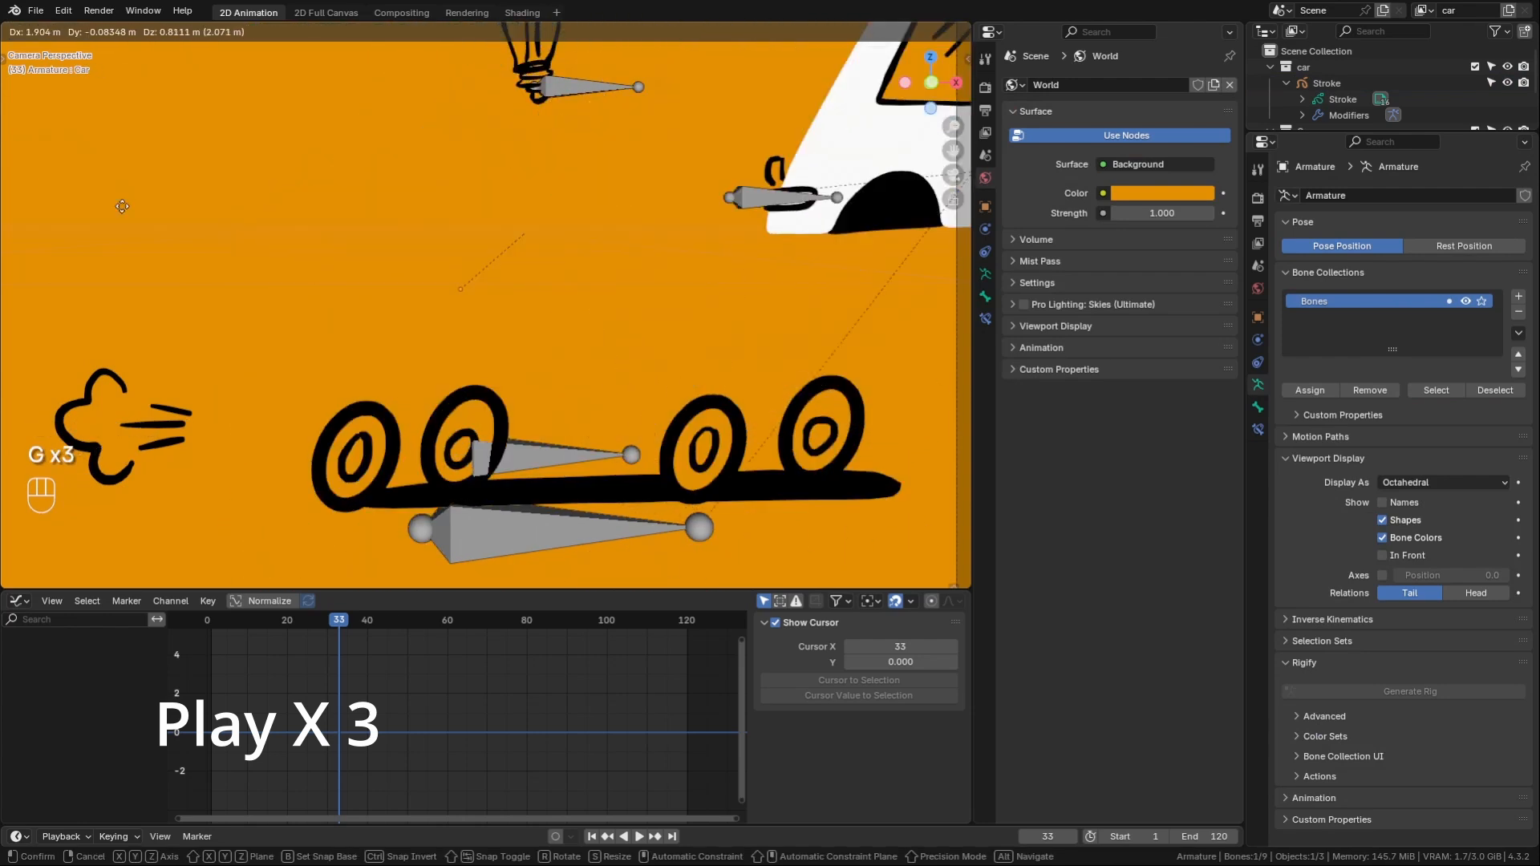
right_click(722, 297)
click(590, 87)
key(g)
right_click(698, 181)
- Enter Edit Mode on the drawing and unlock all of its layers
shift+middle_drag(395, 373, 586, 261)
key(ctrl+Tab)
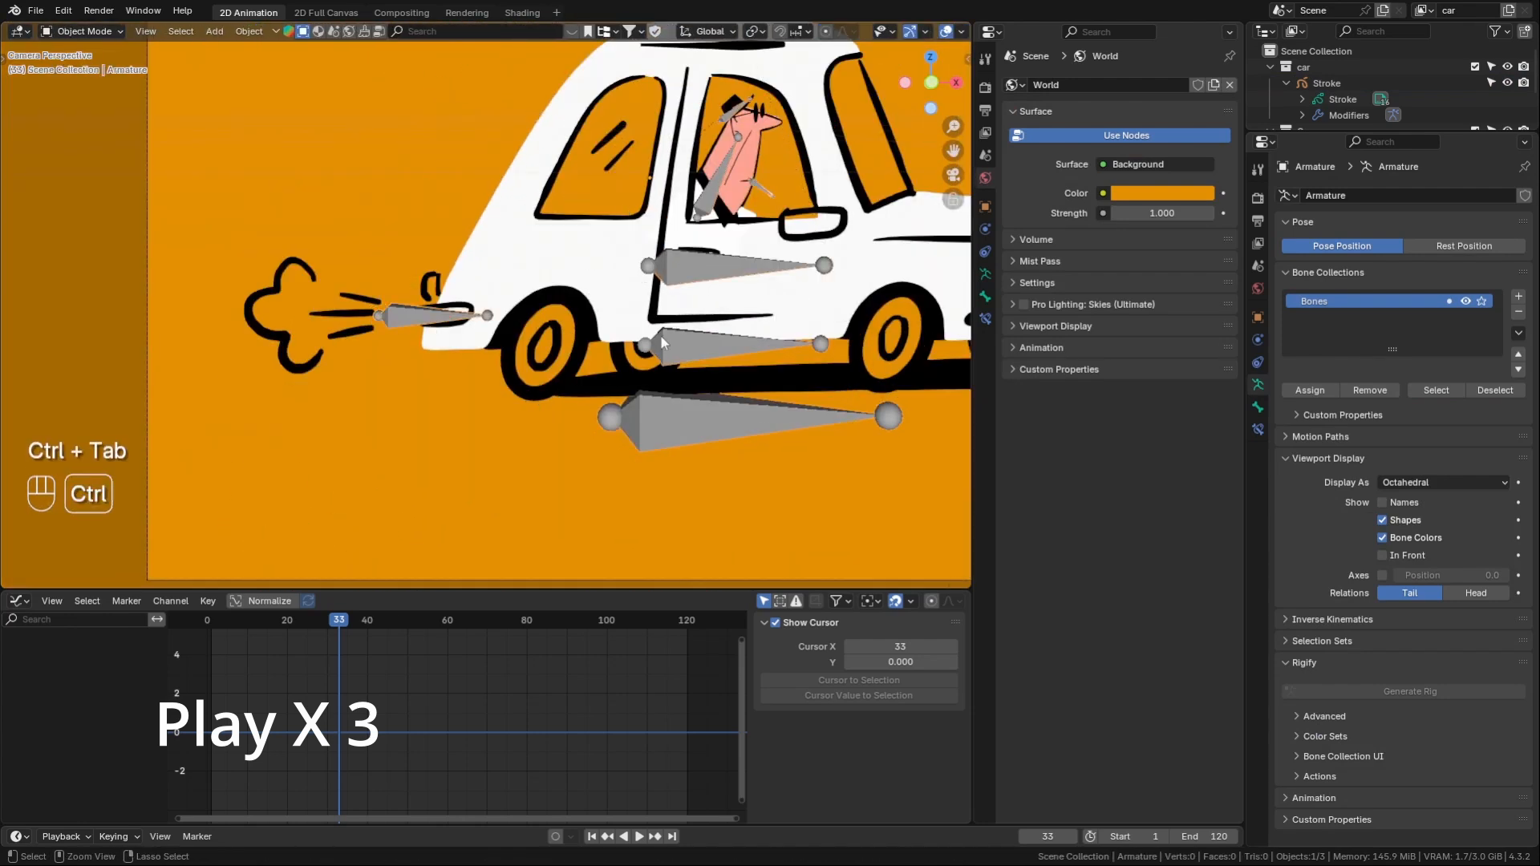
click(523, 330)
key(ctrl+Tab)
click(654, 328)
mouse_move(227, 240)
mouse_down()
mouse_move(255, 250)
mouse_move(344, 385)
mouse_up()
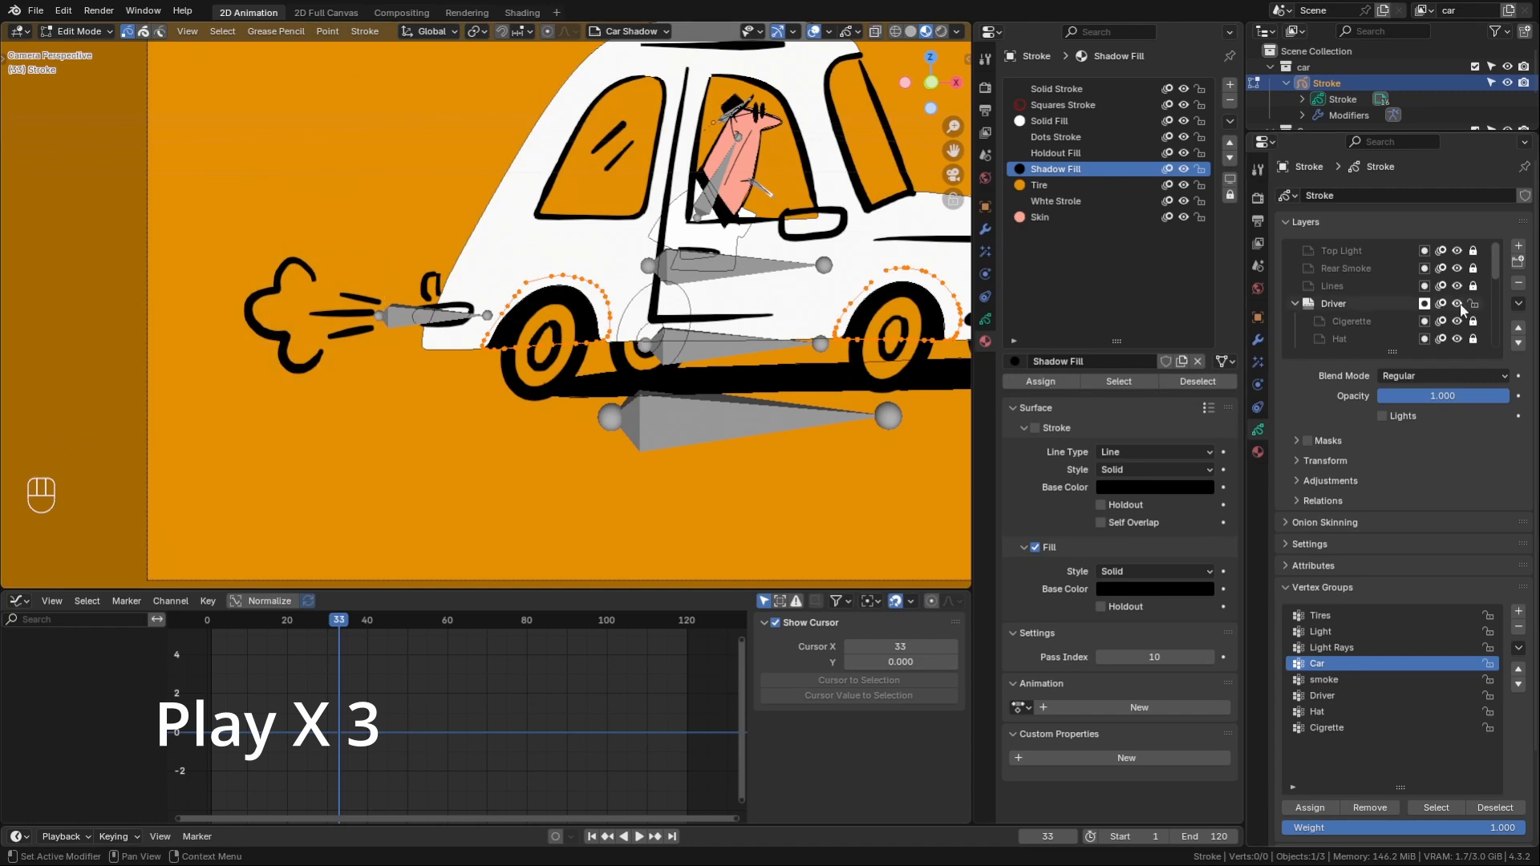
click(1518, 304)
click(1497, 435)
- Select the smoke cloud and its trailing lines behind the car and assign them to the smoke vertex group
drag(222, 233, 337, 407)
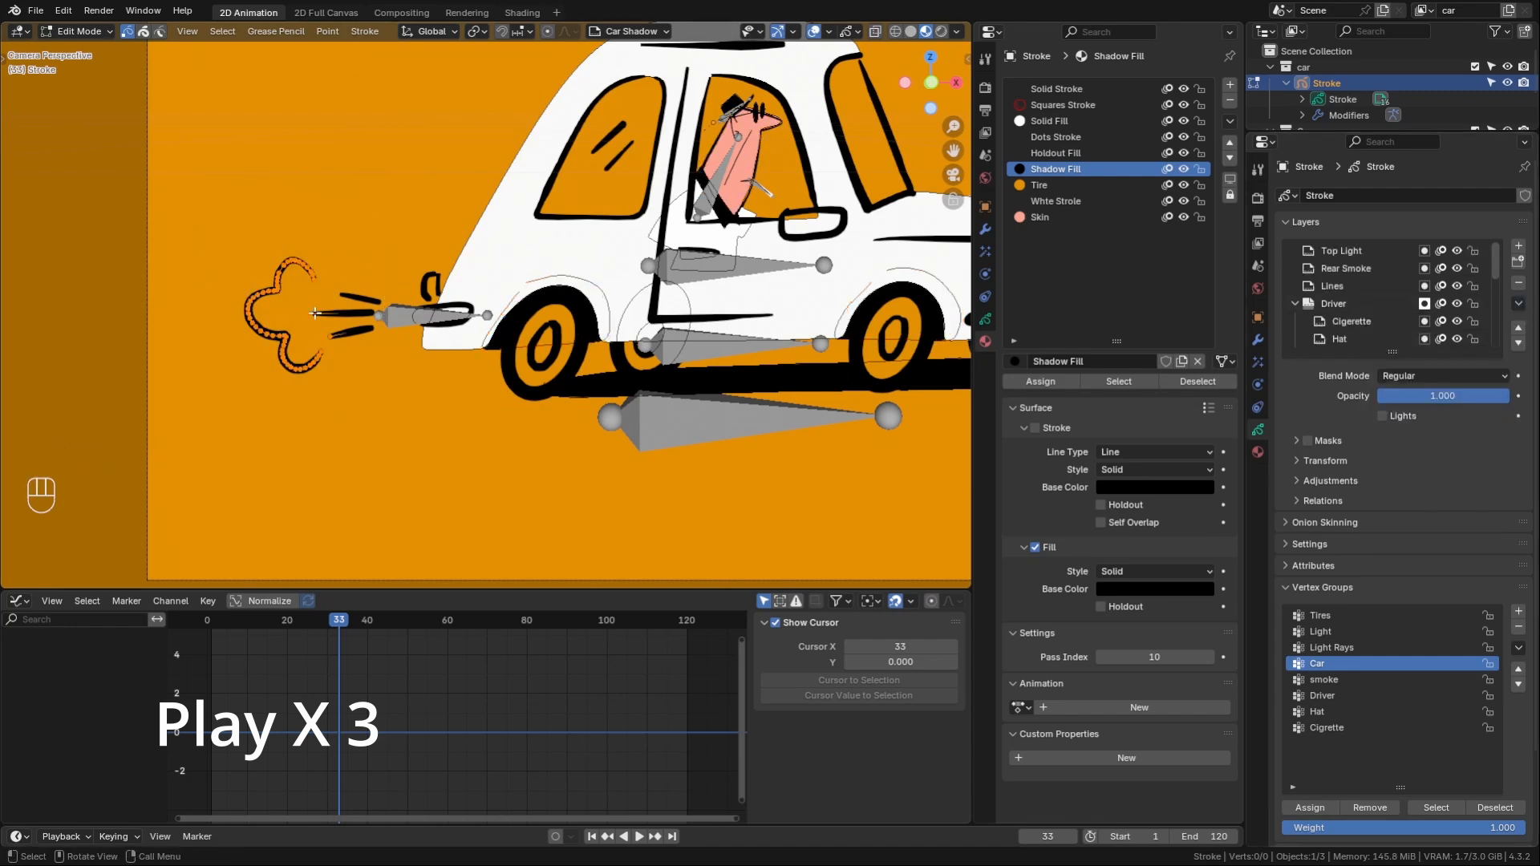
key(l)
key(shift+z)
key(shift+z)
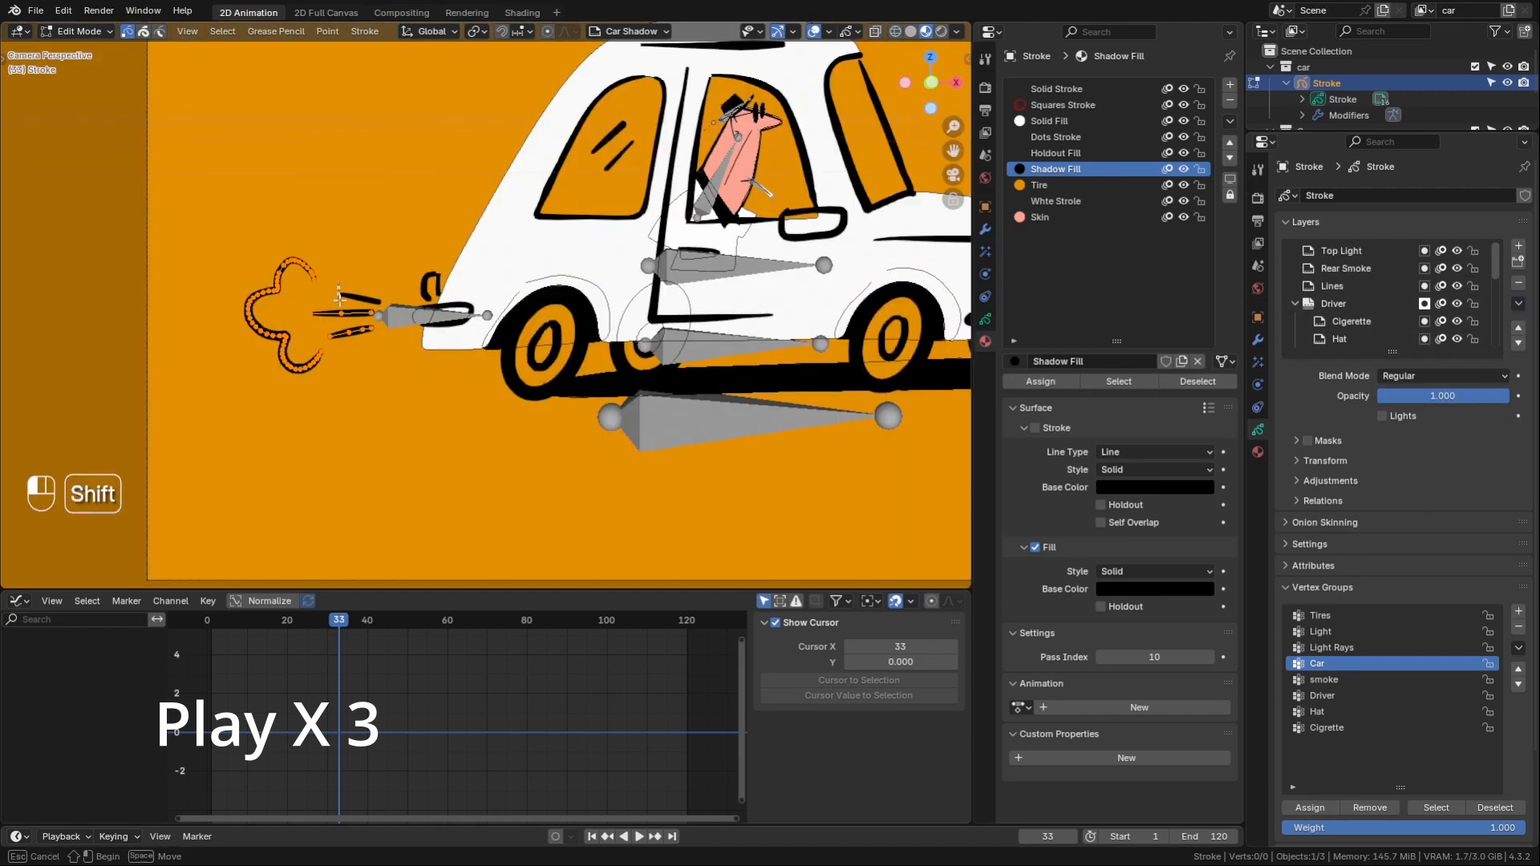
key(l)
click(1325, 680)
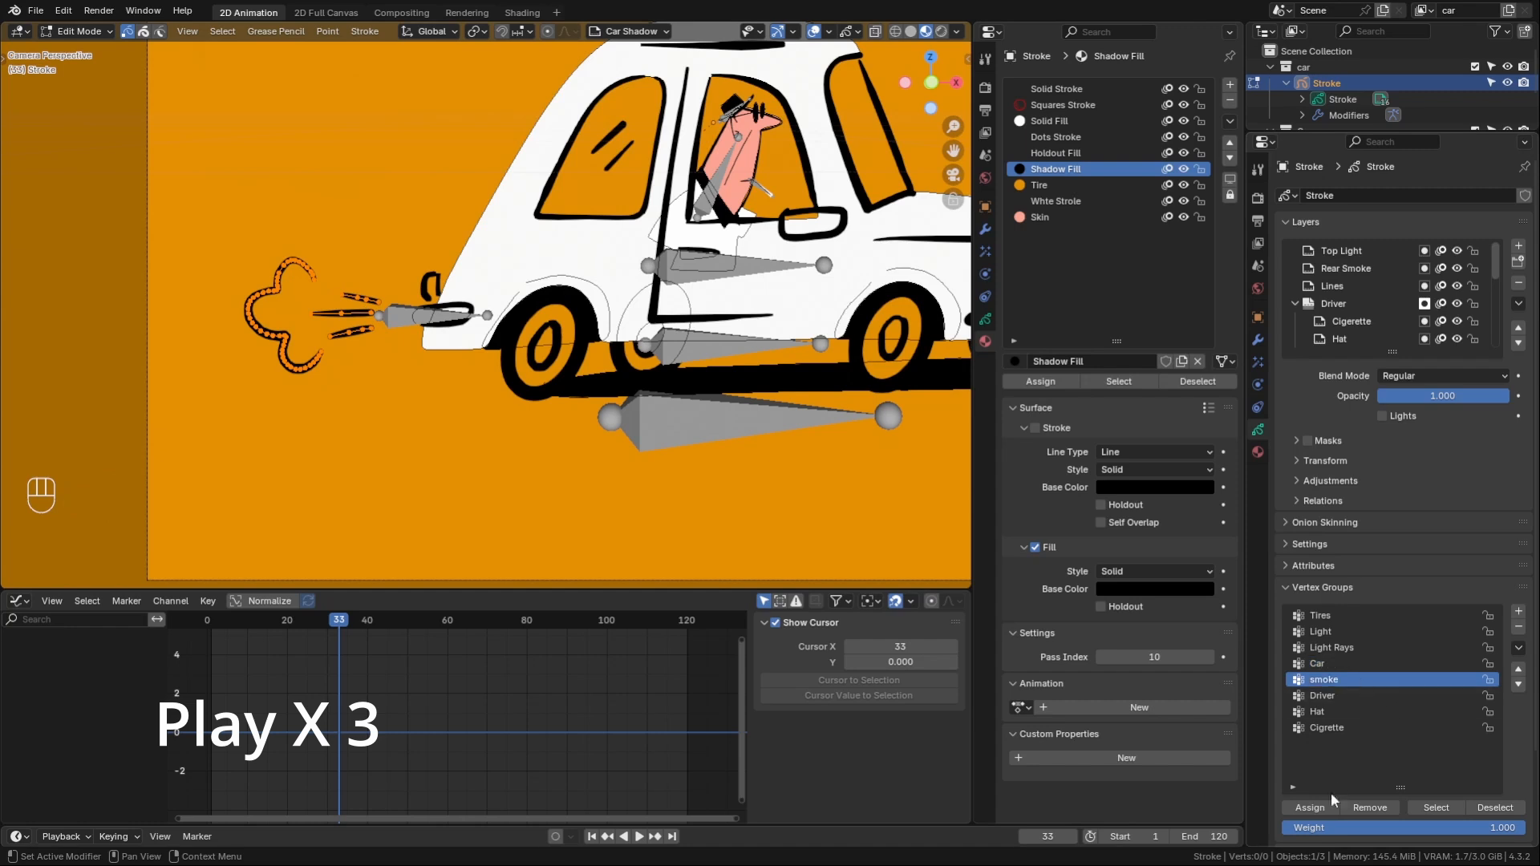
click(1333, 805)
- Test the smoke bone in Pose Mode with a cancelled trial move and save the file
key(ctrl+Tab)
key(ctrl+Tab)
key(ctrl+Tab)
key(ctrl+Tab)
key(g)
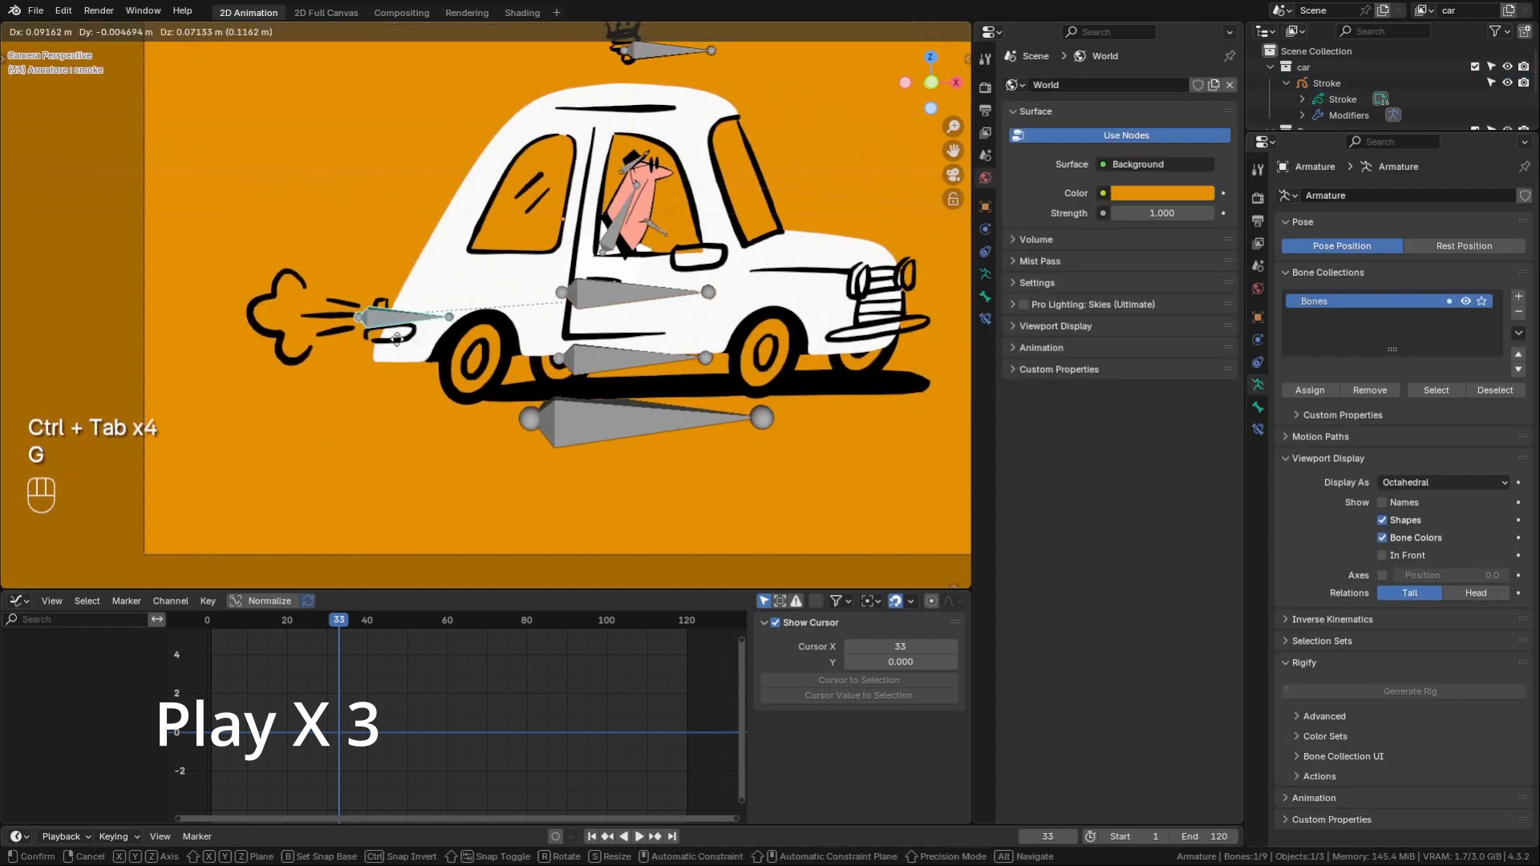
right_click(353, 358)
scroll(491, 293, down, 1)
shift+middle_drag(495, 290, 377, 417)
key(ctrl+s)
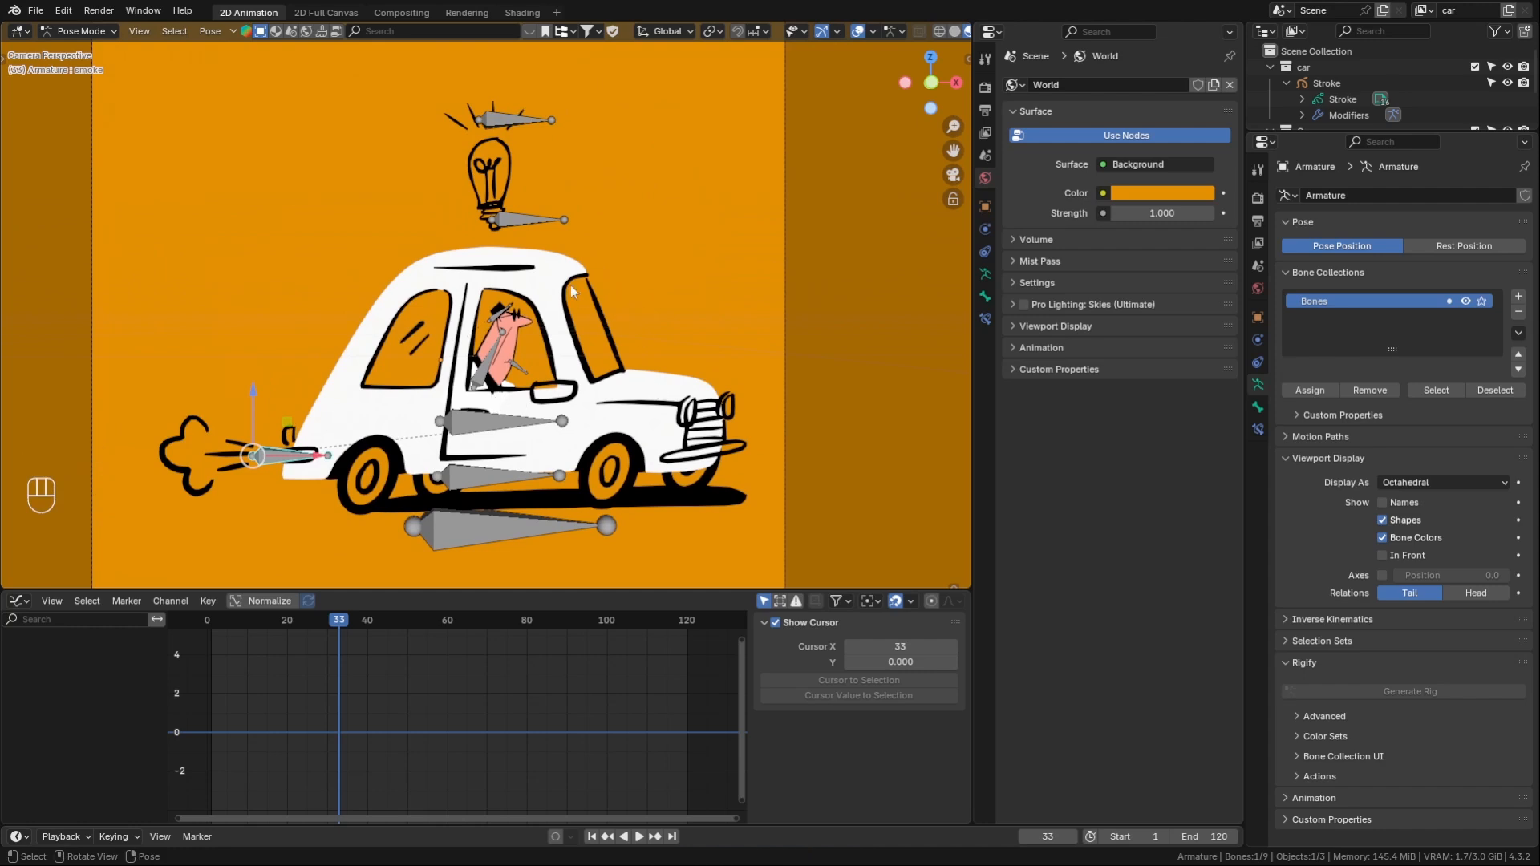
- Test the Car bone again on the full car with a cancelled trial move
shift+middle_drag(572, 291, 518, 281)
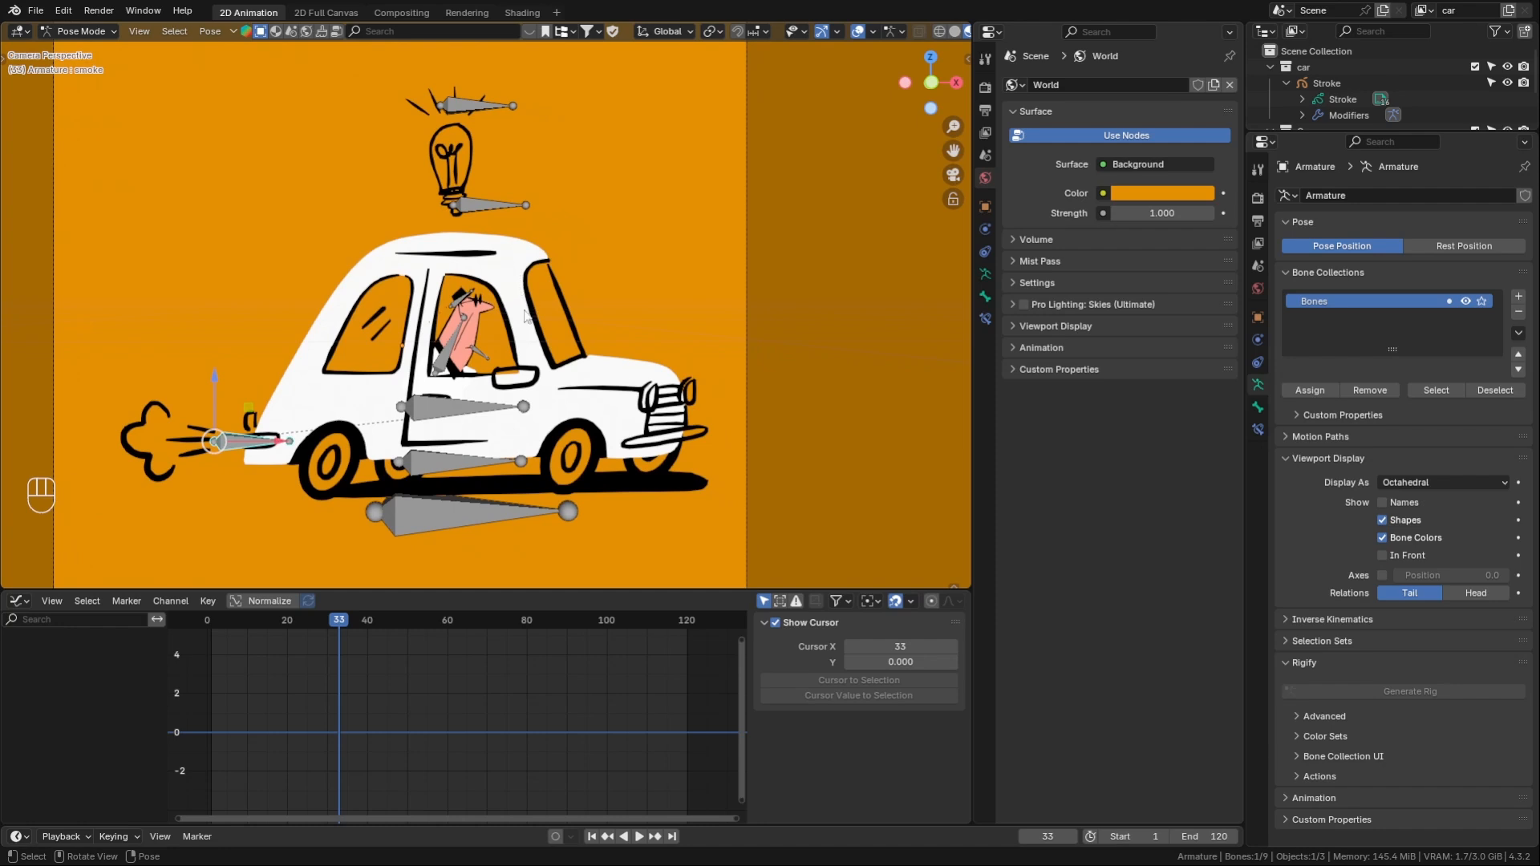
click(431, 407)
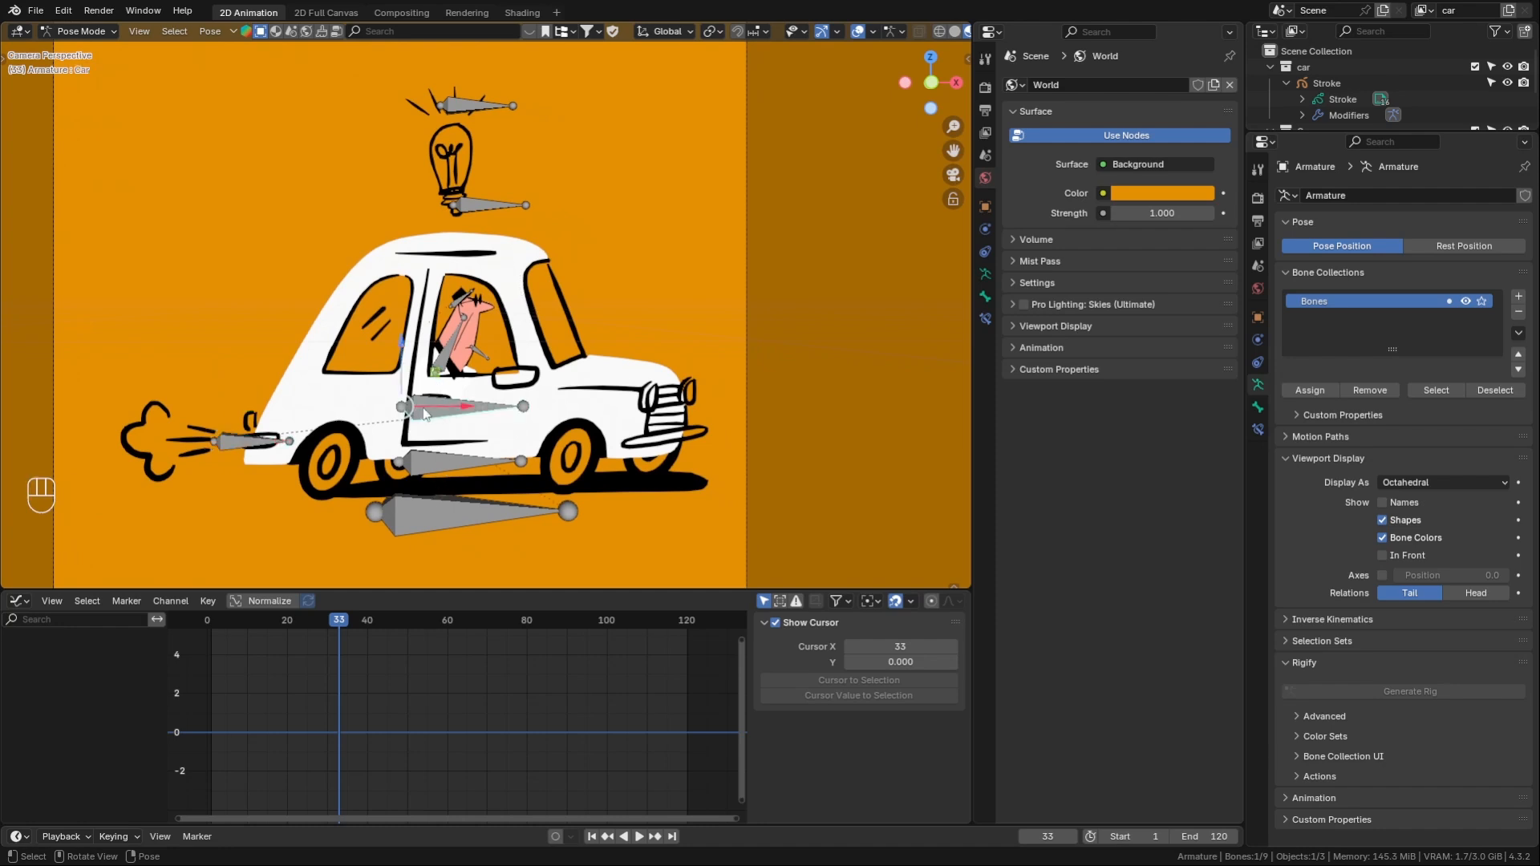
key(g)
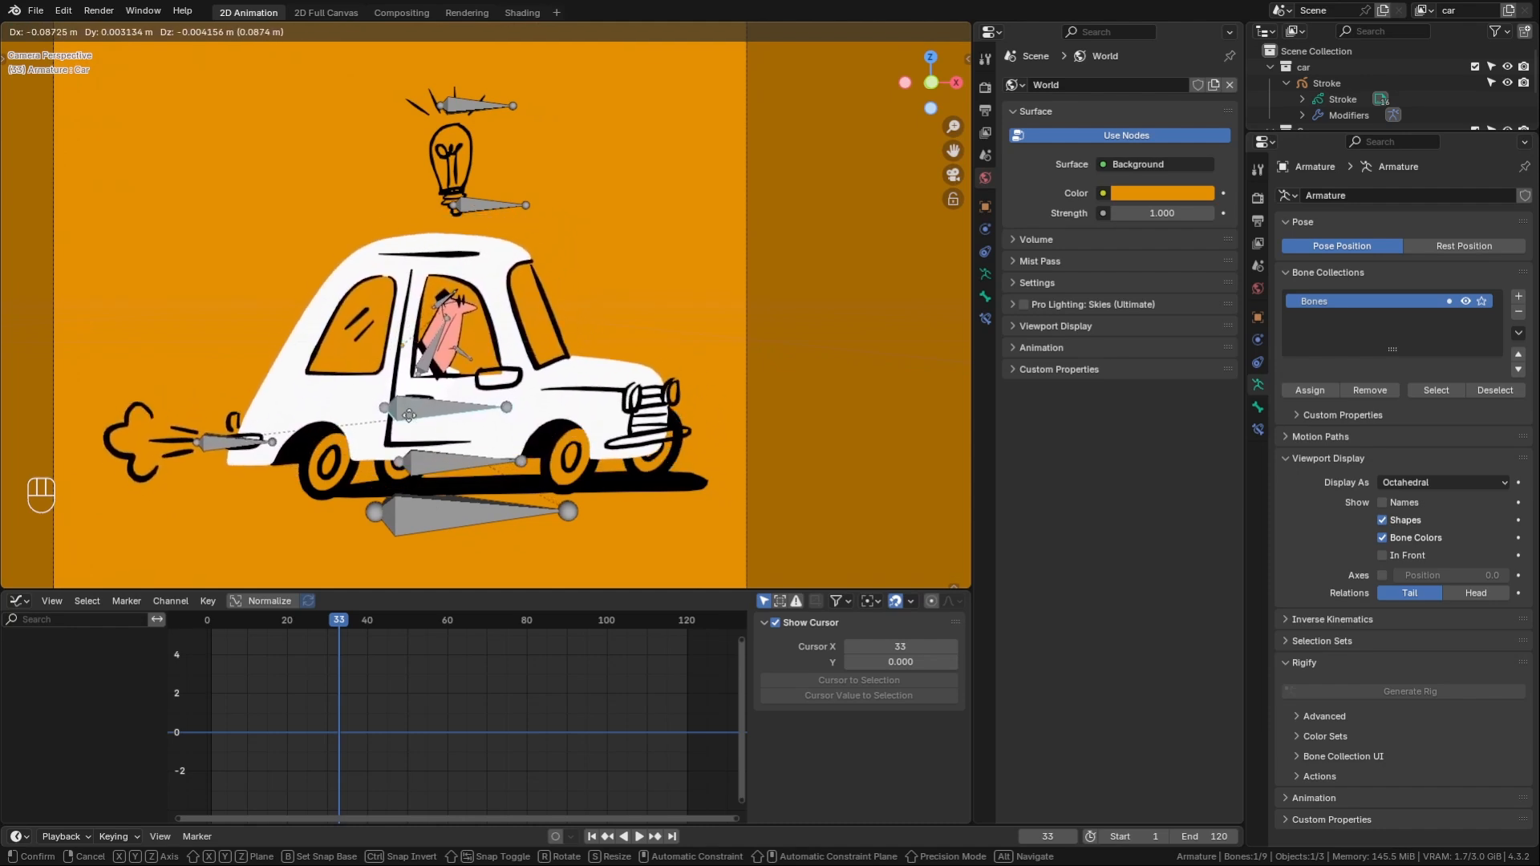
click(393, 442)
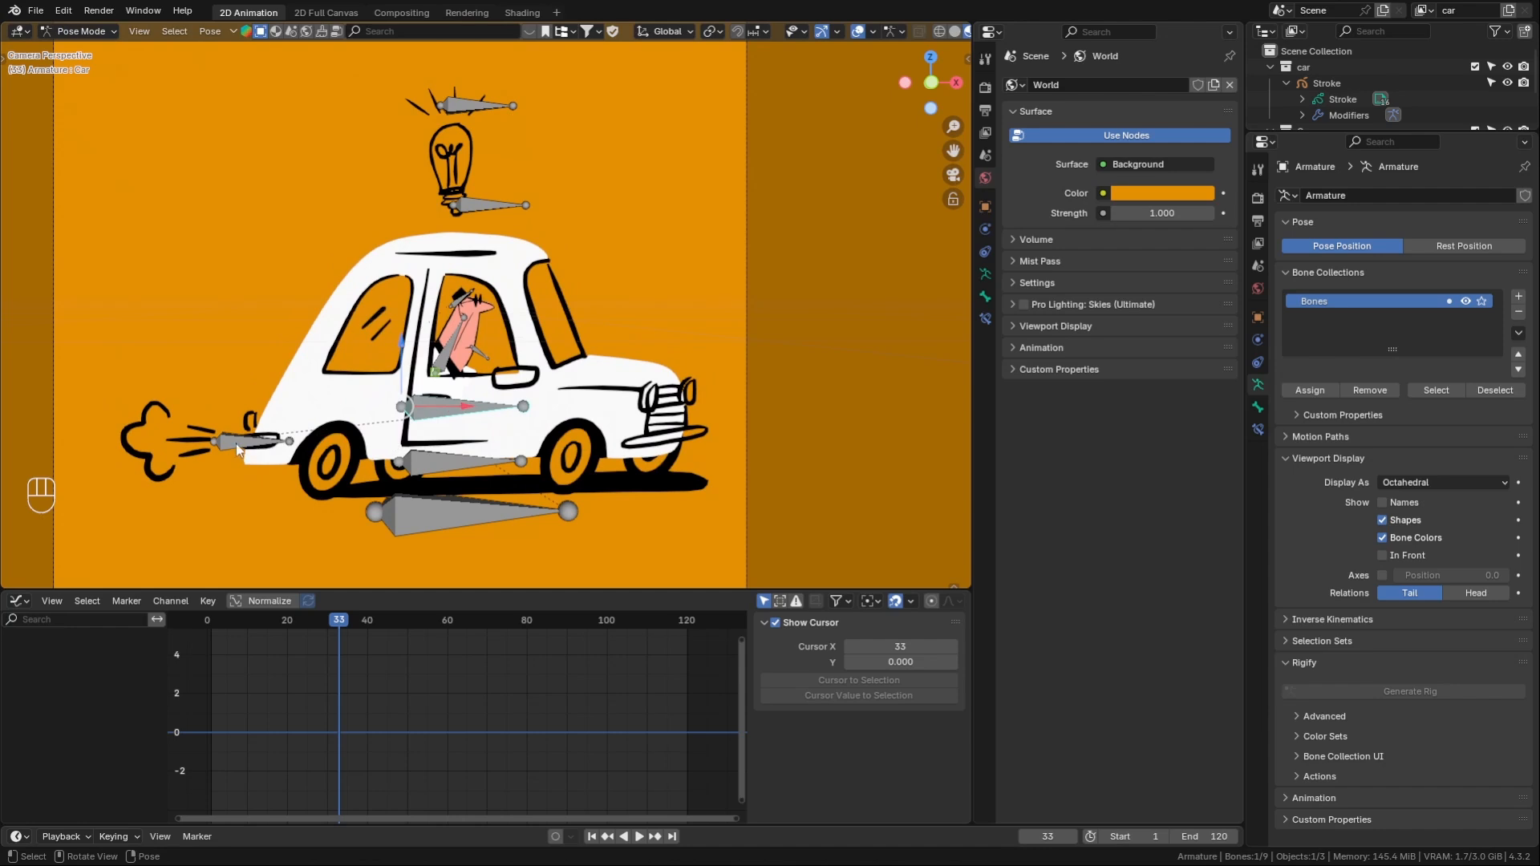
- Test the smoke bone behind the car with a cancelled move and a cancelled scaling
click(238, 451)
key(g)
right_click(295, 454)
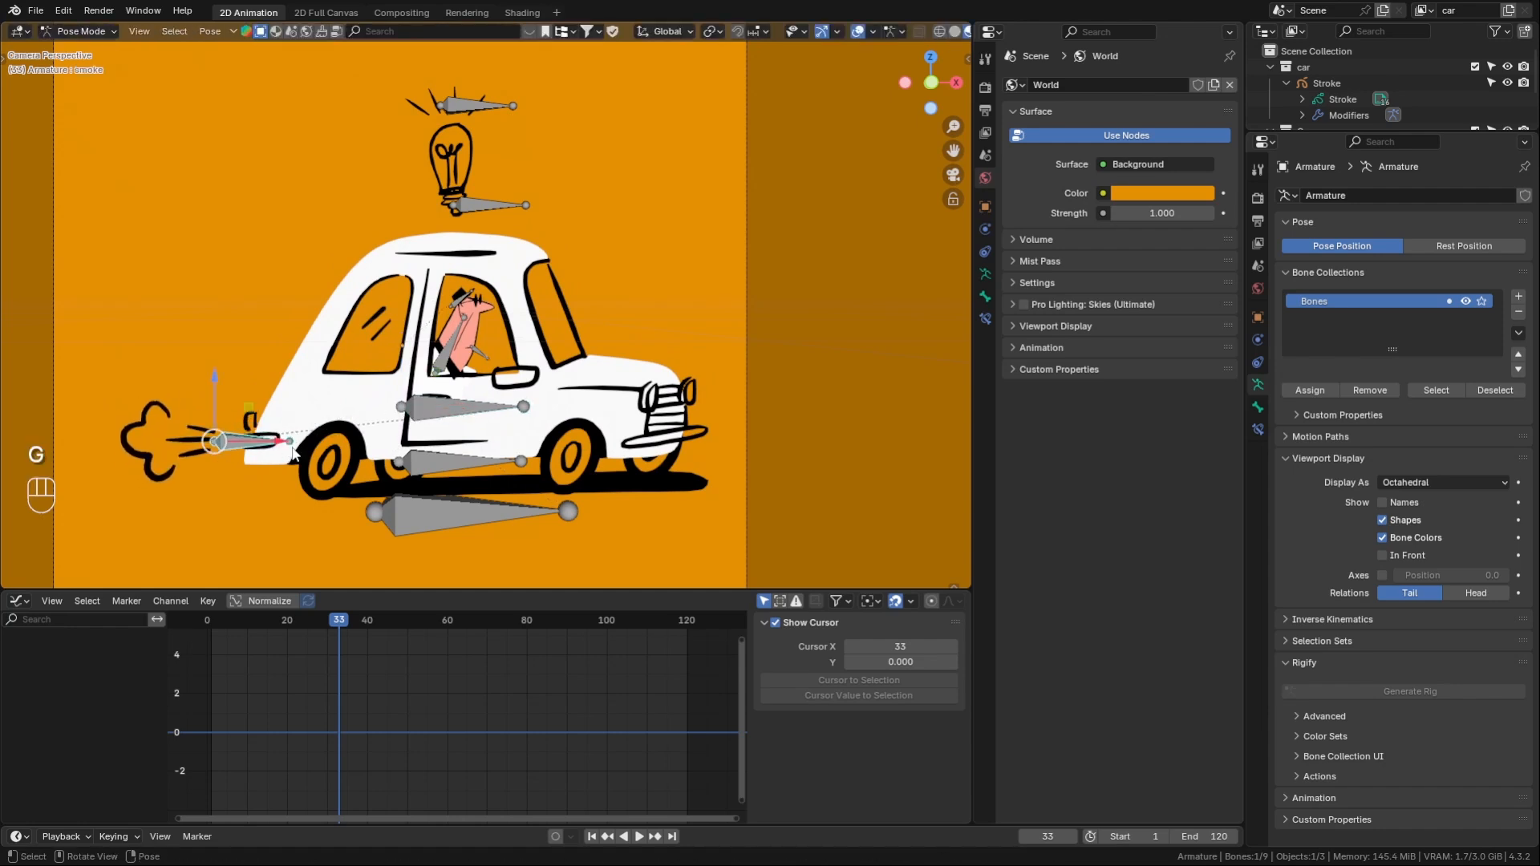
key(s)
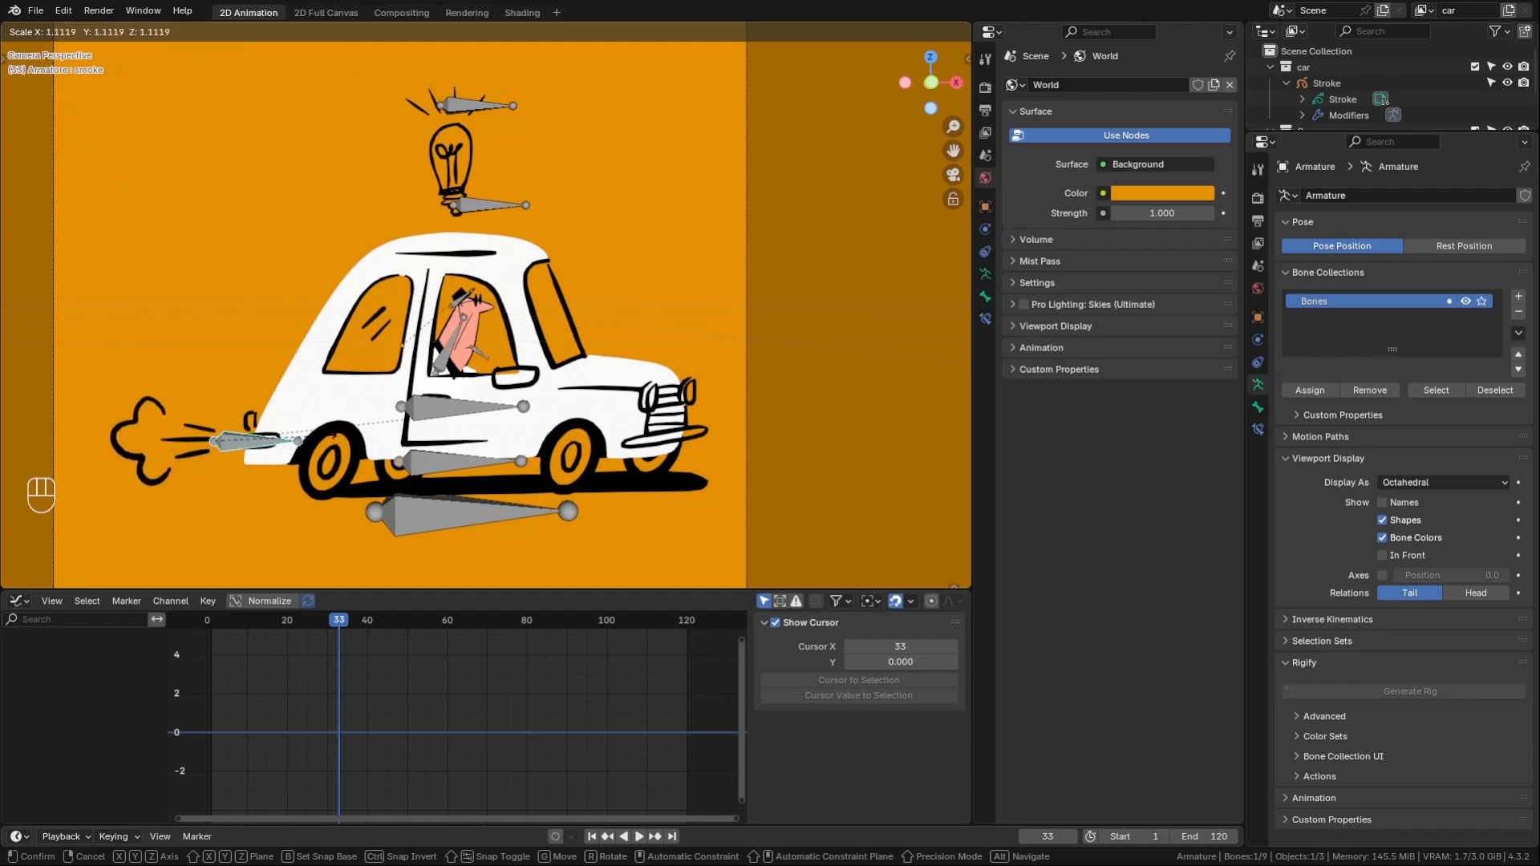
click(305, 437)
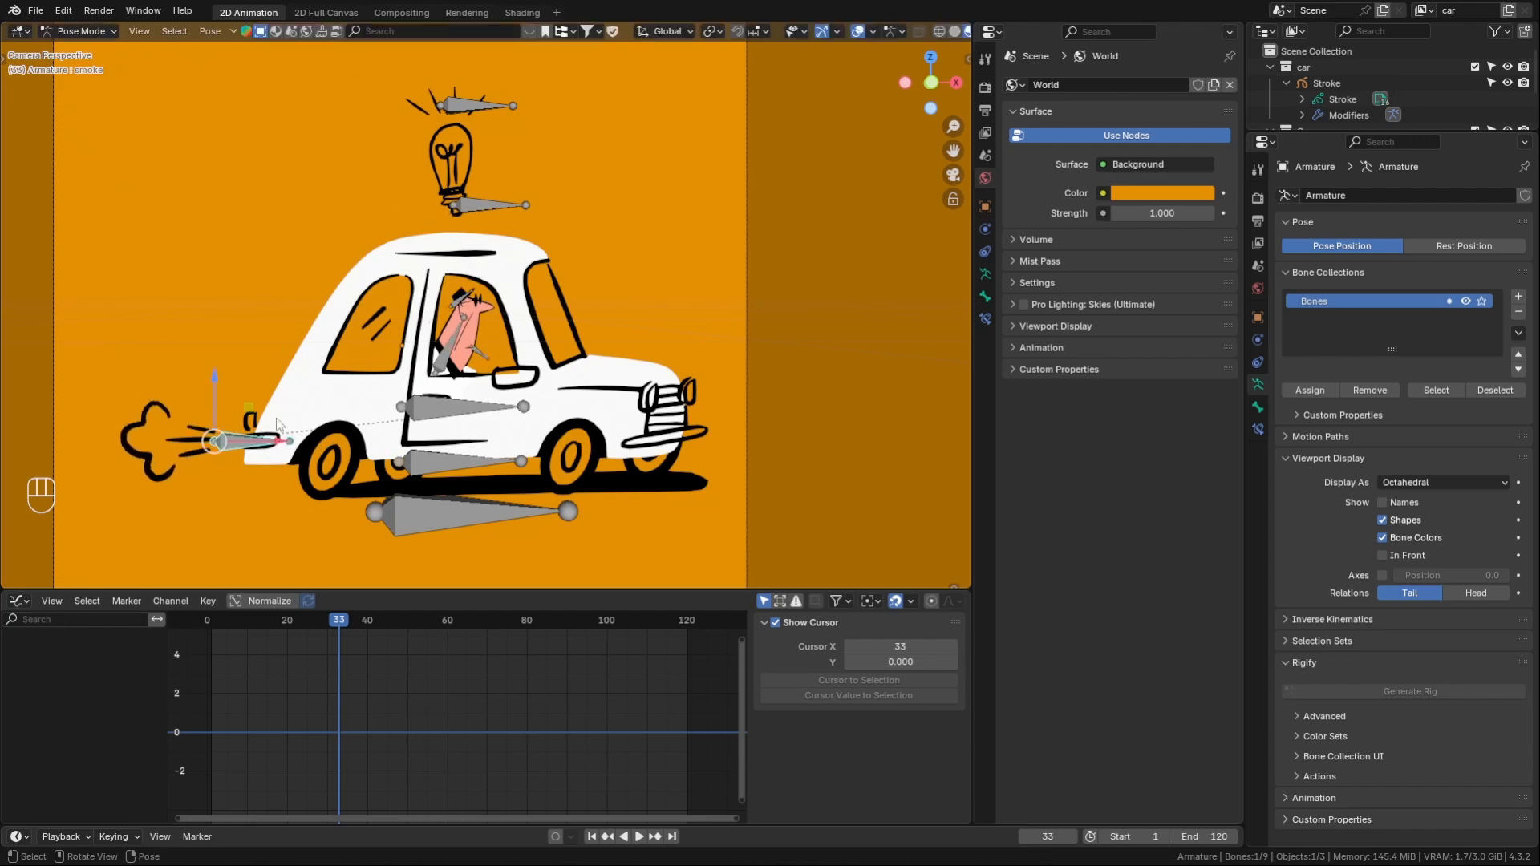
- Select the Light bone, and test the cigarette and hat bones on the driver with cancelled trial rotations
click(481, 211)
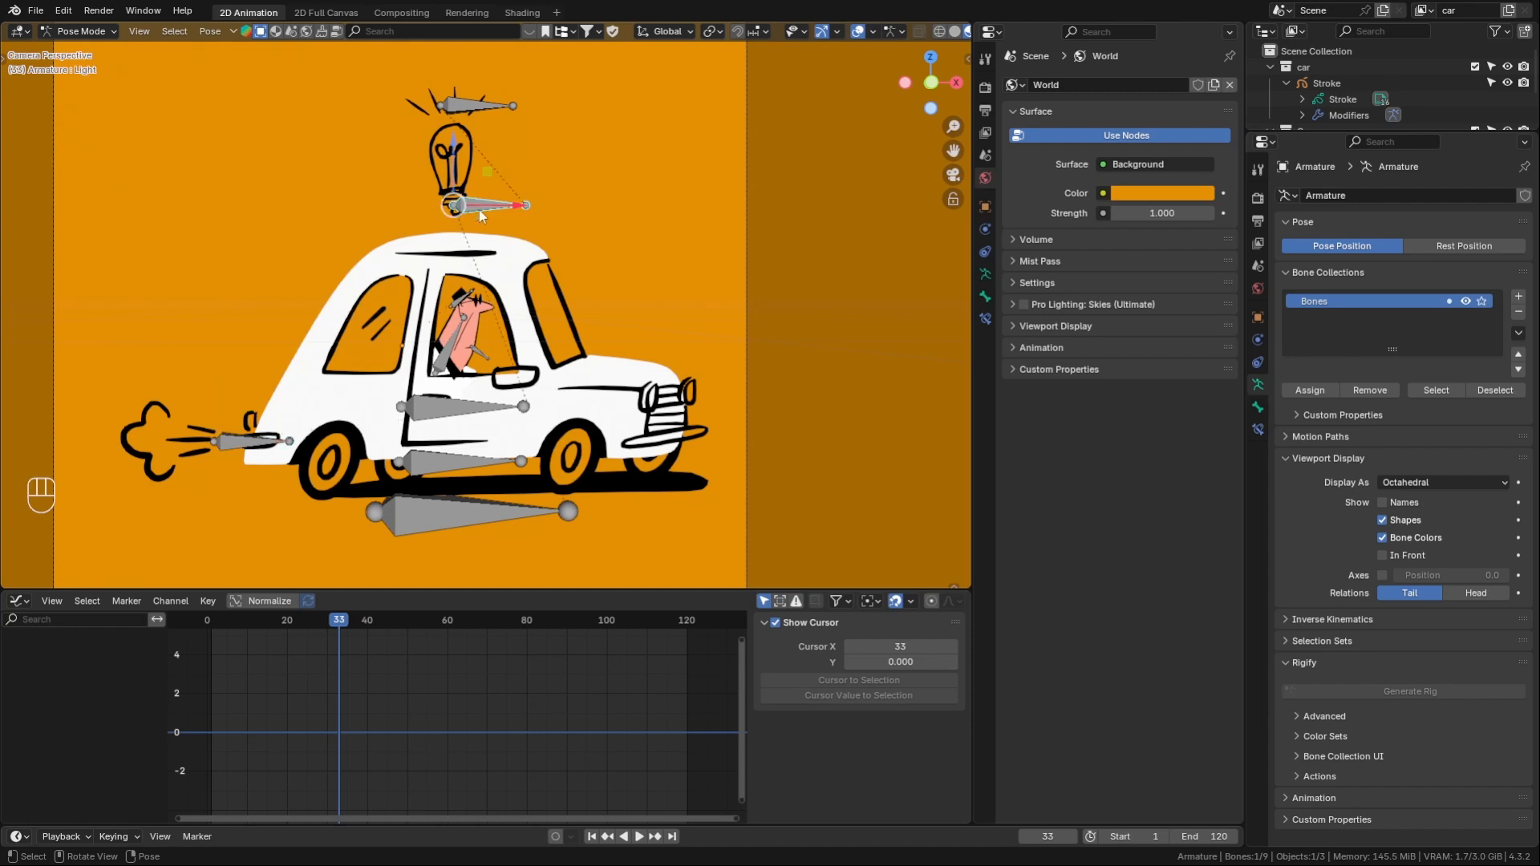
scroll(492, 371, up, 5)
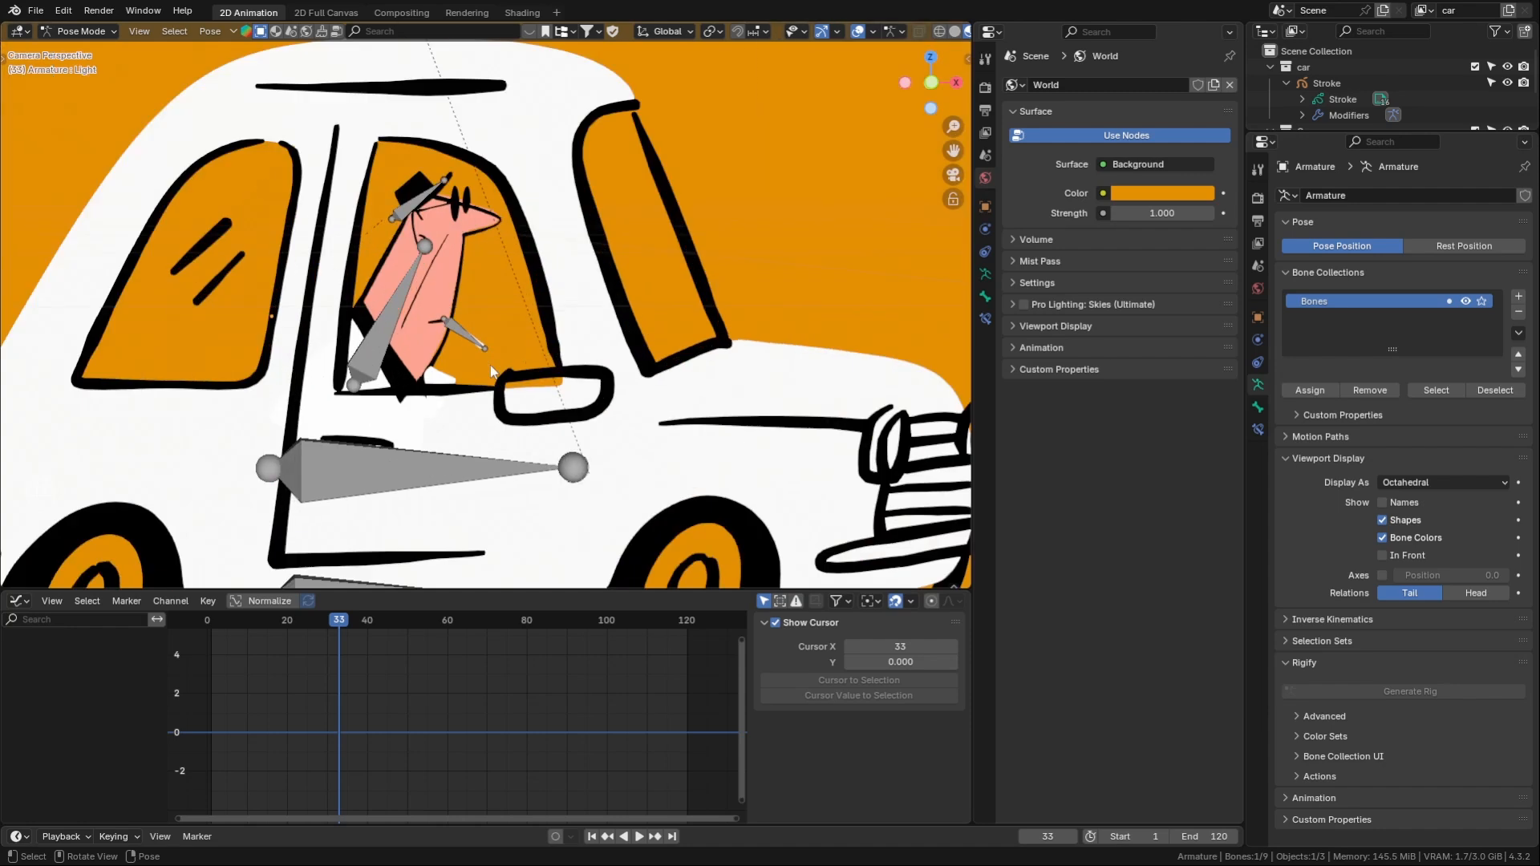
click(454, 335)
key(r)
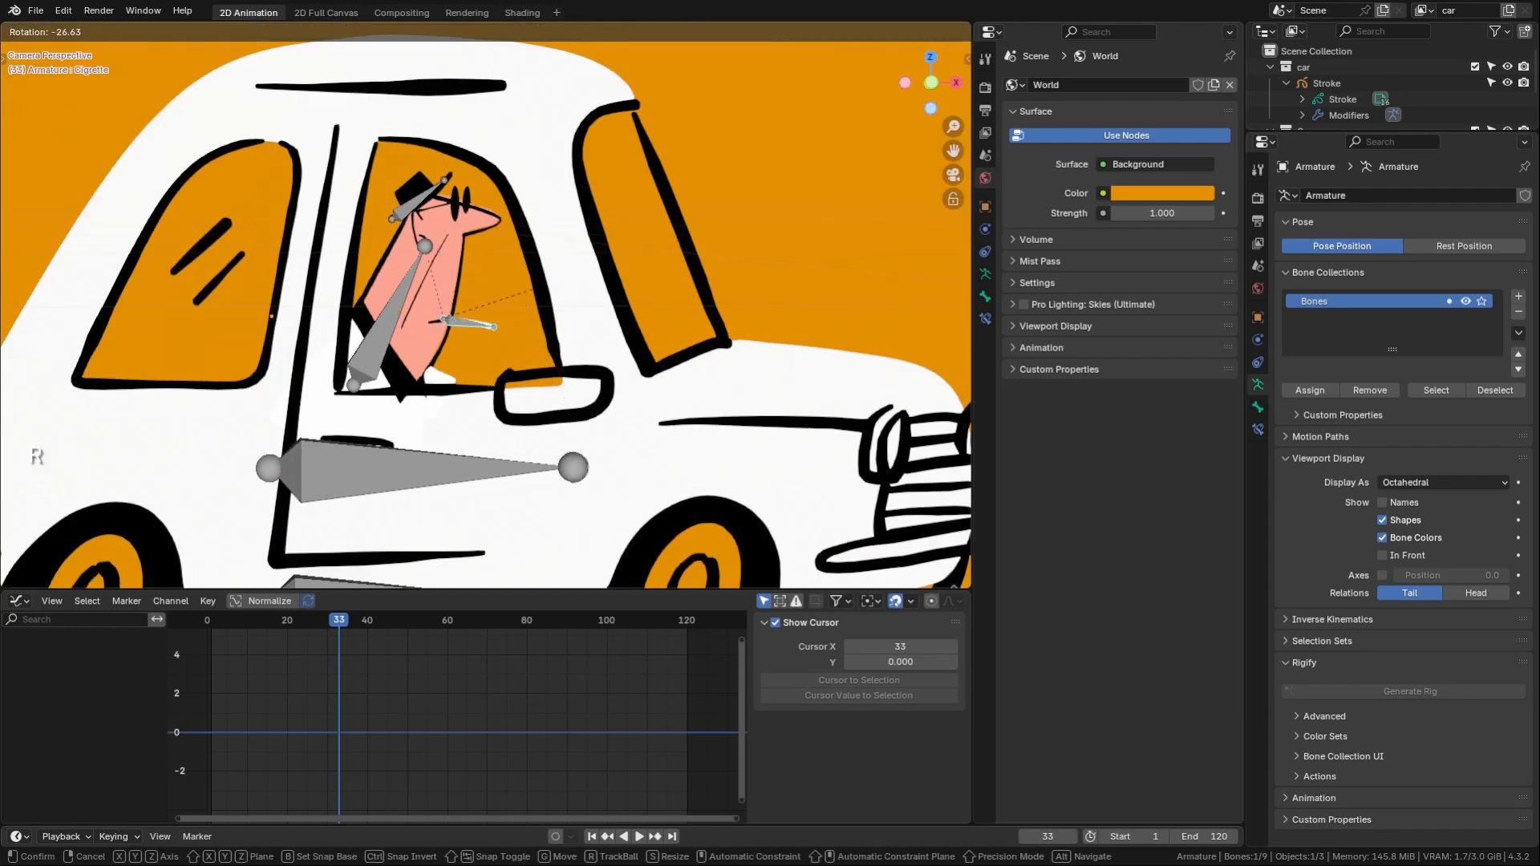
click(514, 294)
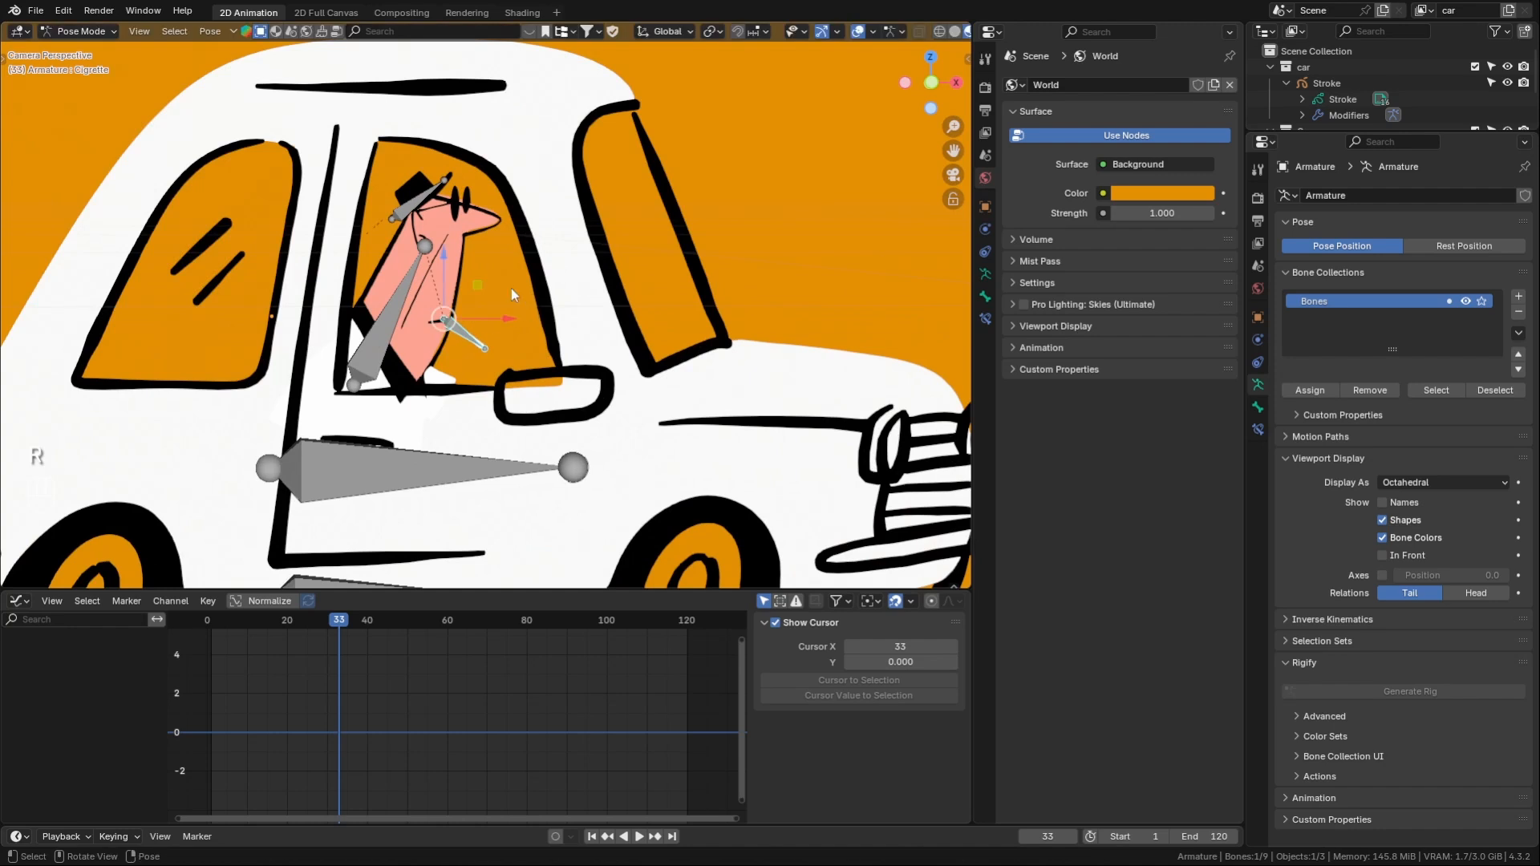
click(424, 199)
key(r)
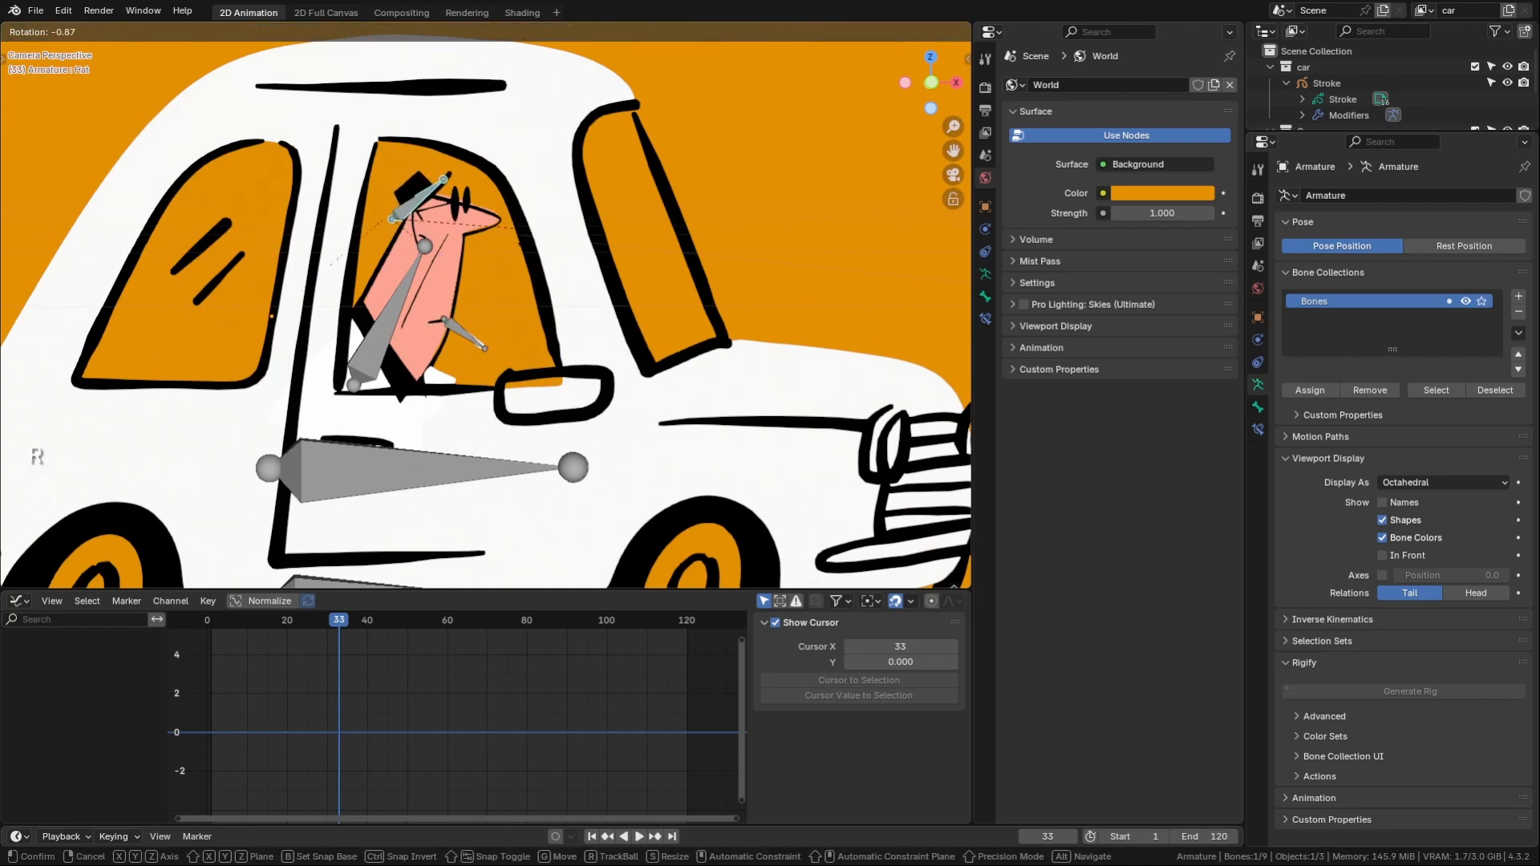
click(528, 259)
scroll(528, 259, down, 5)
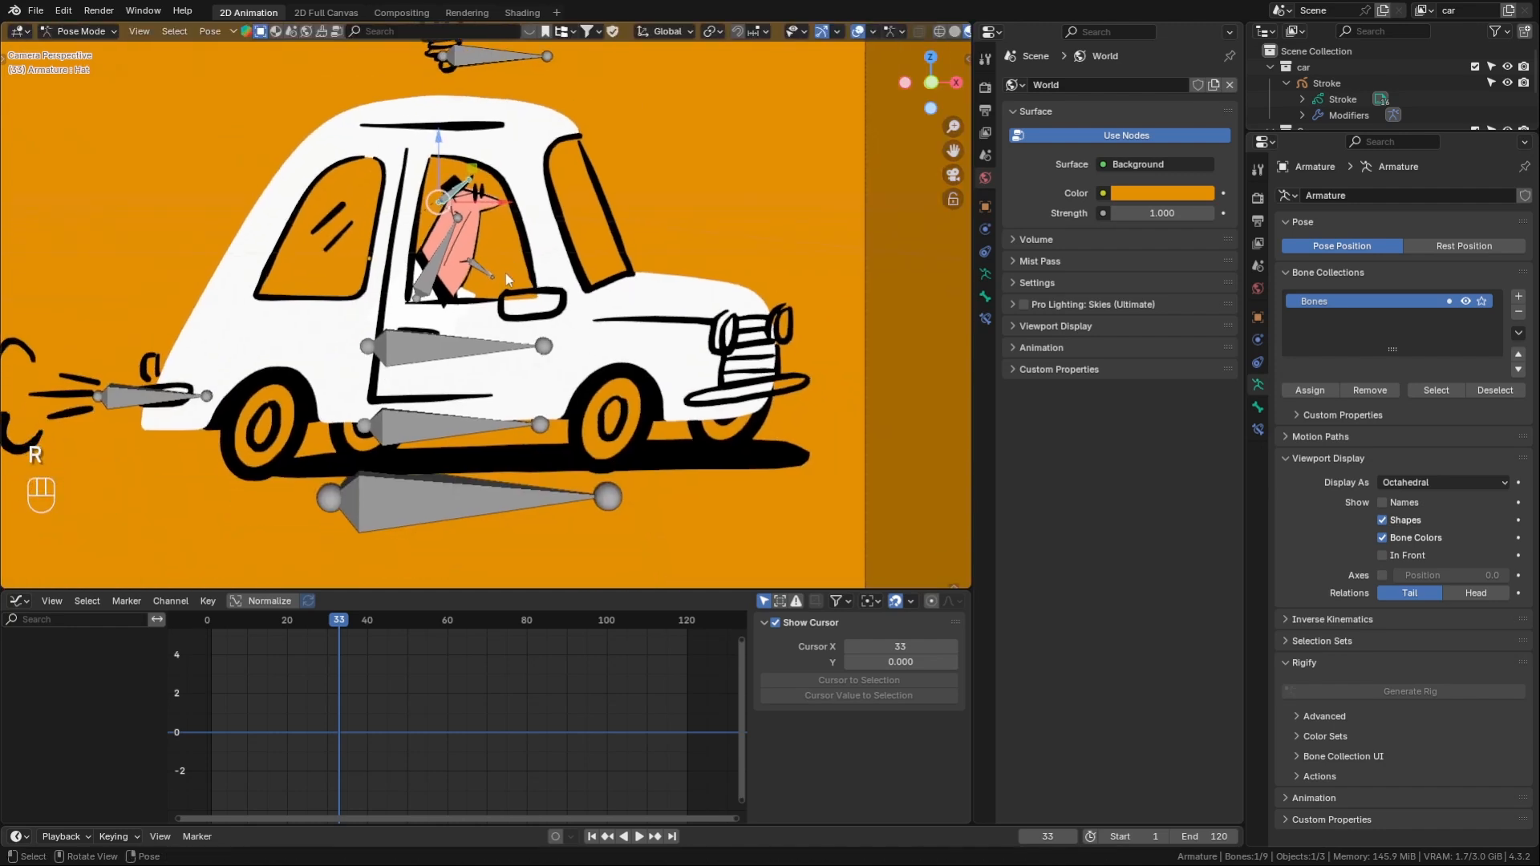
shift+middle_drag(505, 273, 599, 366)
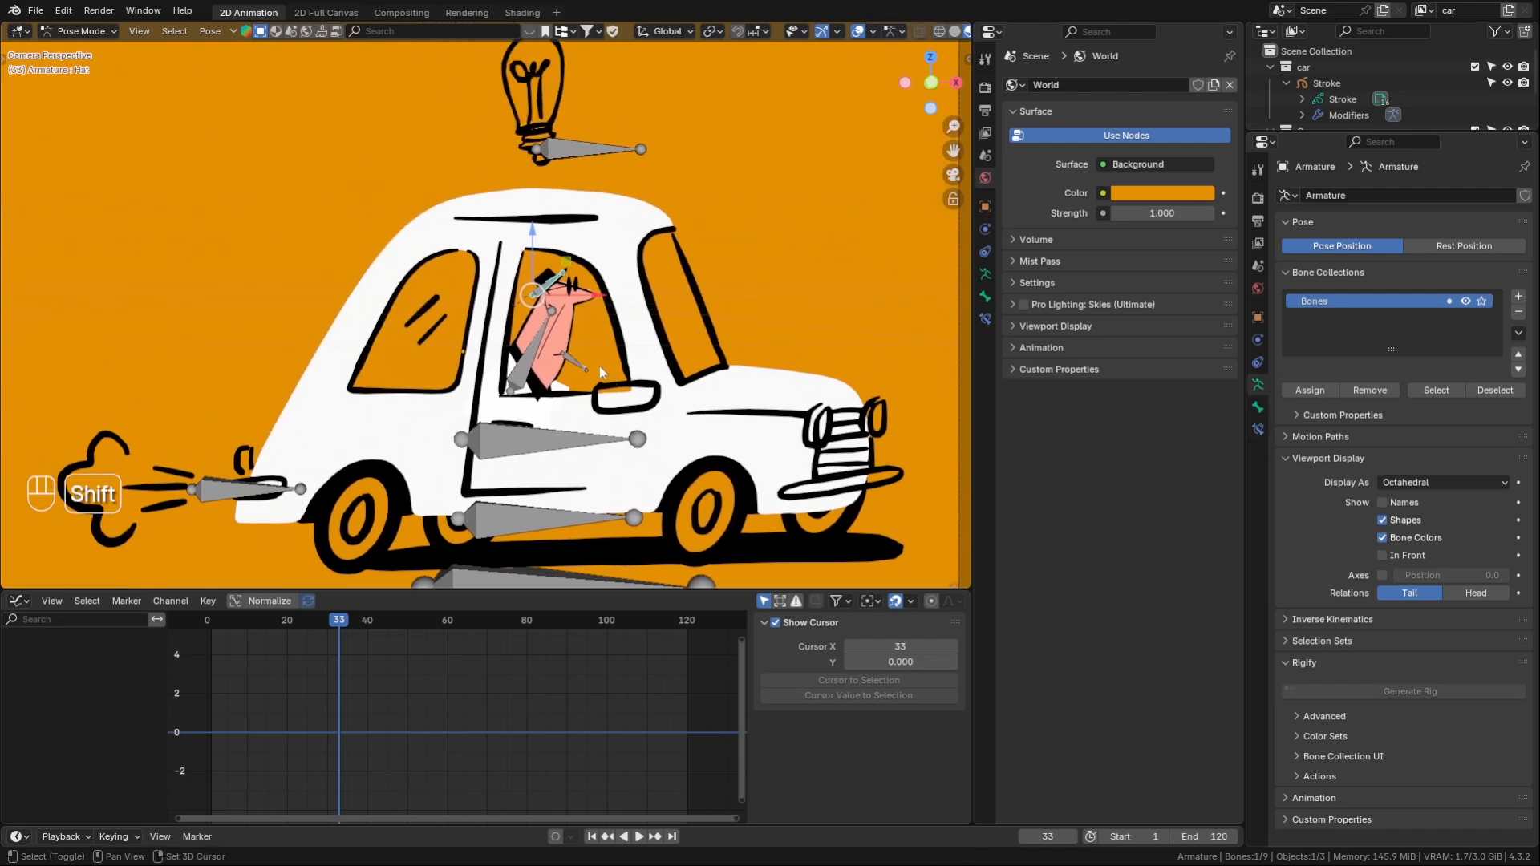
scroll(600, 366, down, 2)
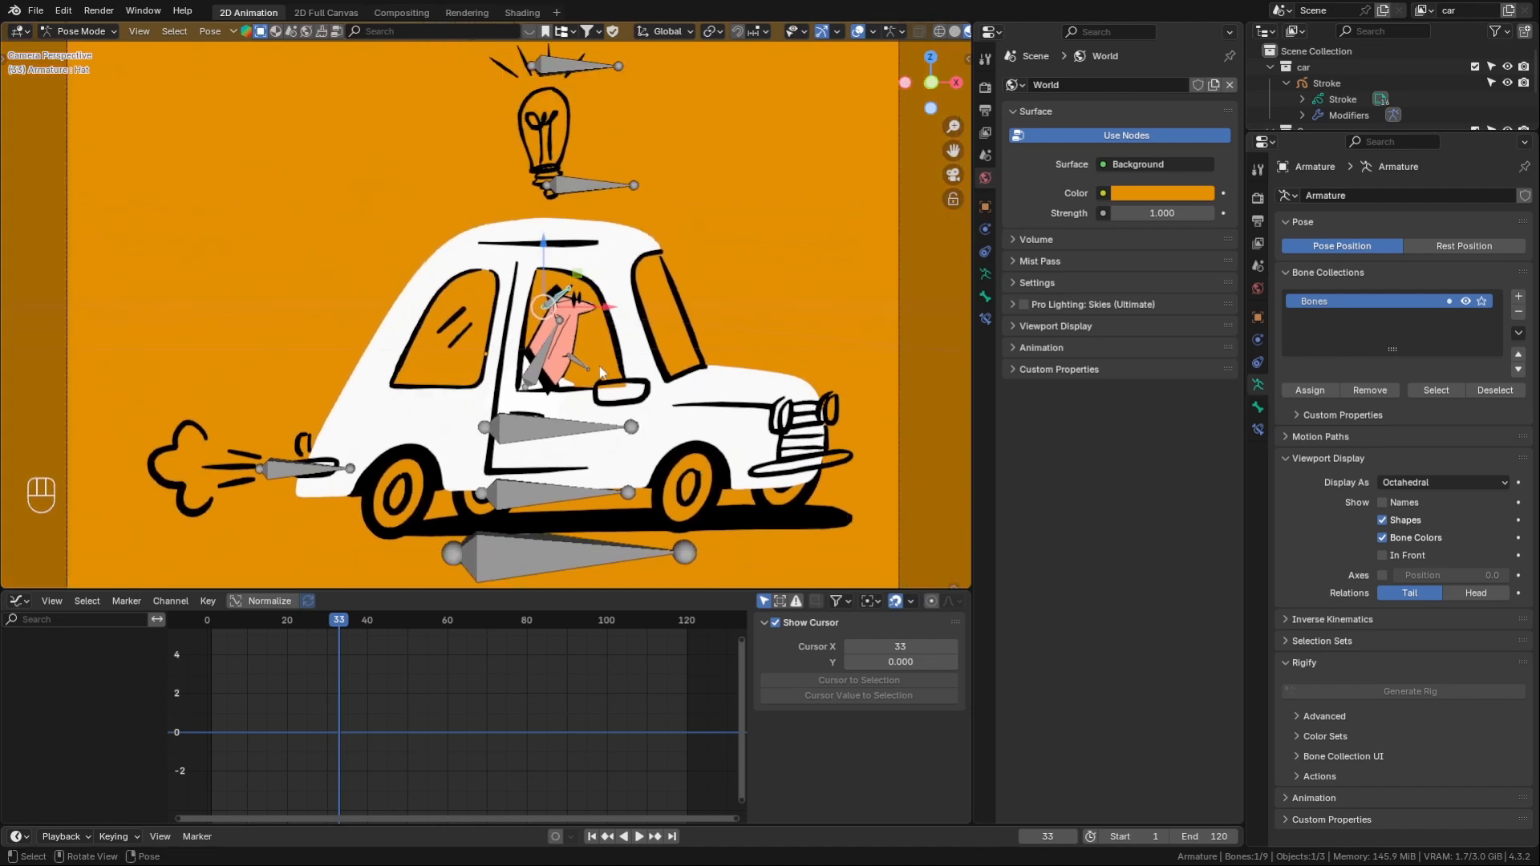
- Try a small downward move of the Car bone on the car body
shift+middle_drag(600, 372, 520, 353)
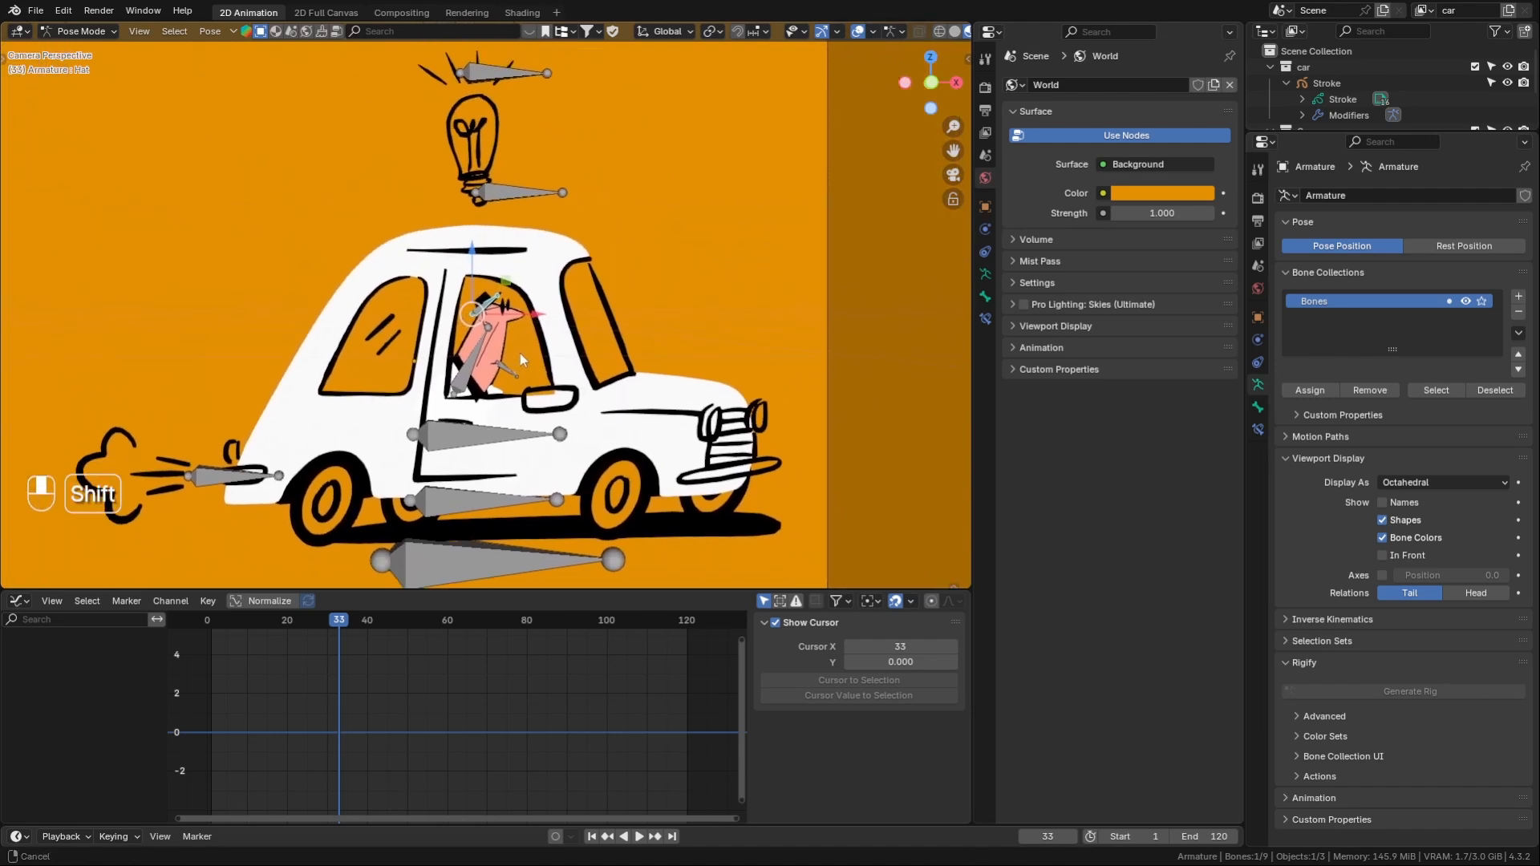
scroll(520, 350, down, 1)
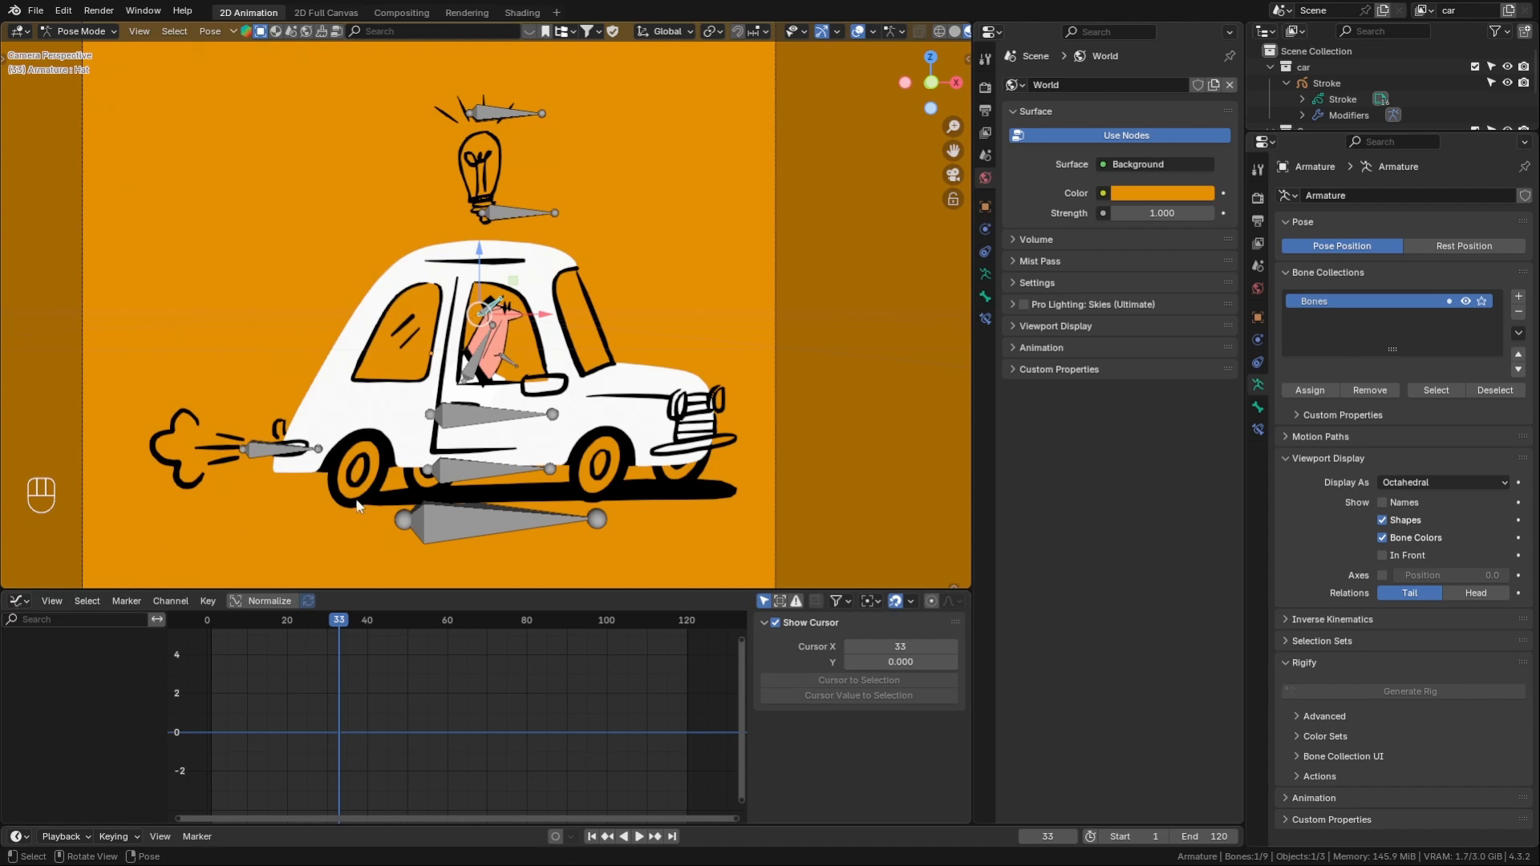
click(439, 465)
click(461, 417)
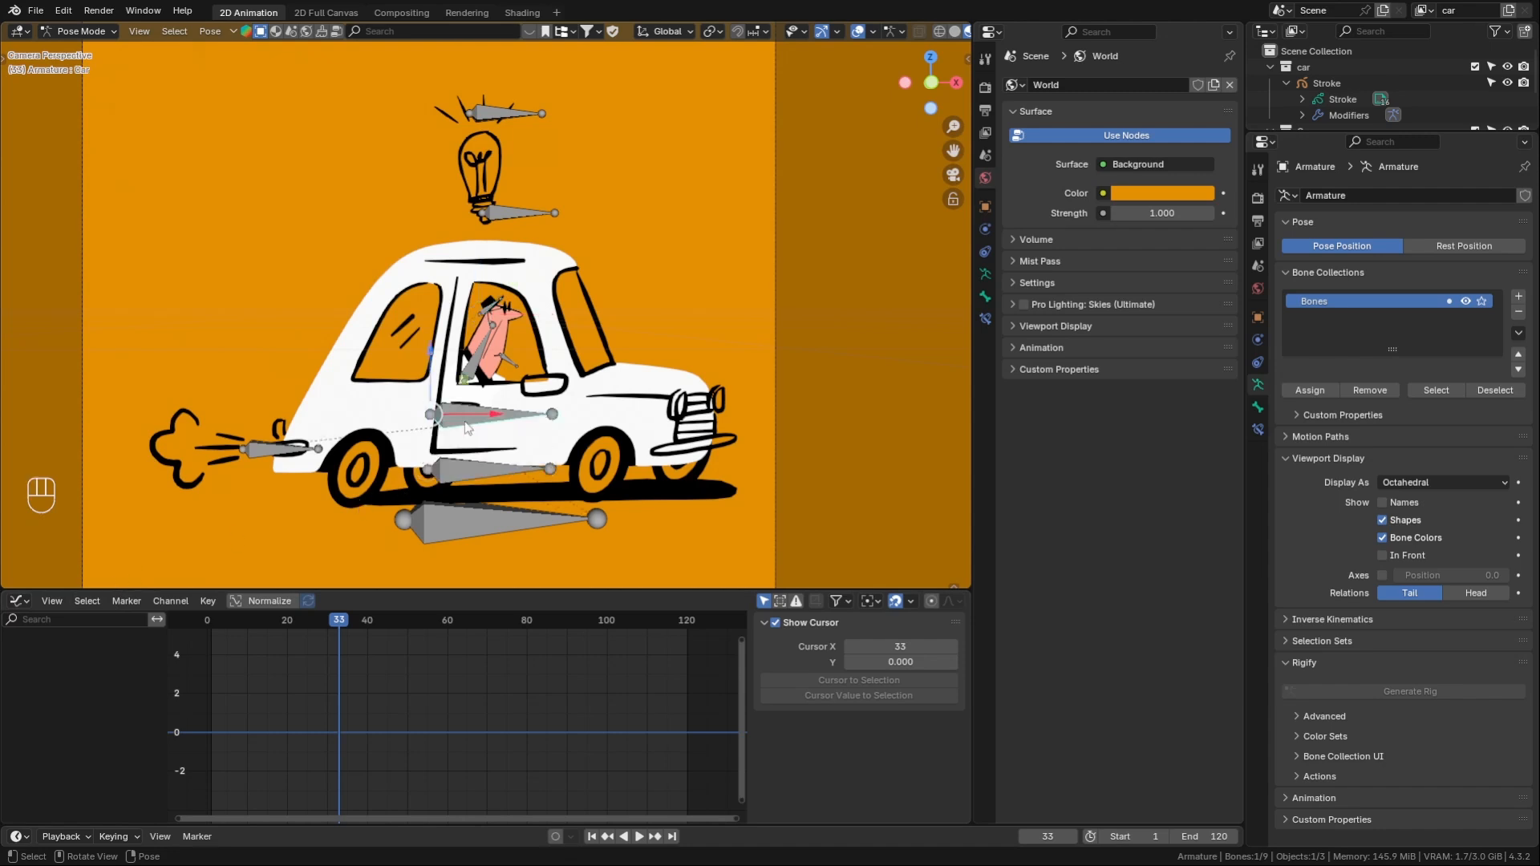
key(g)
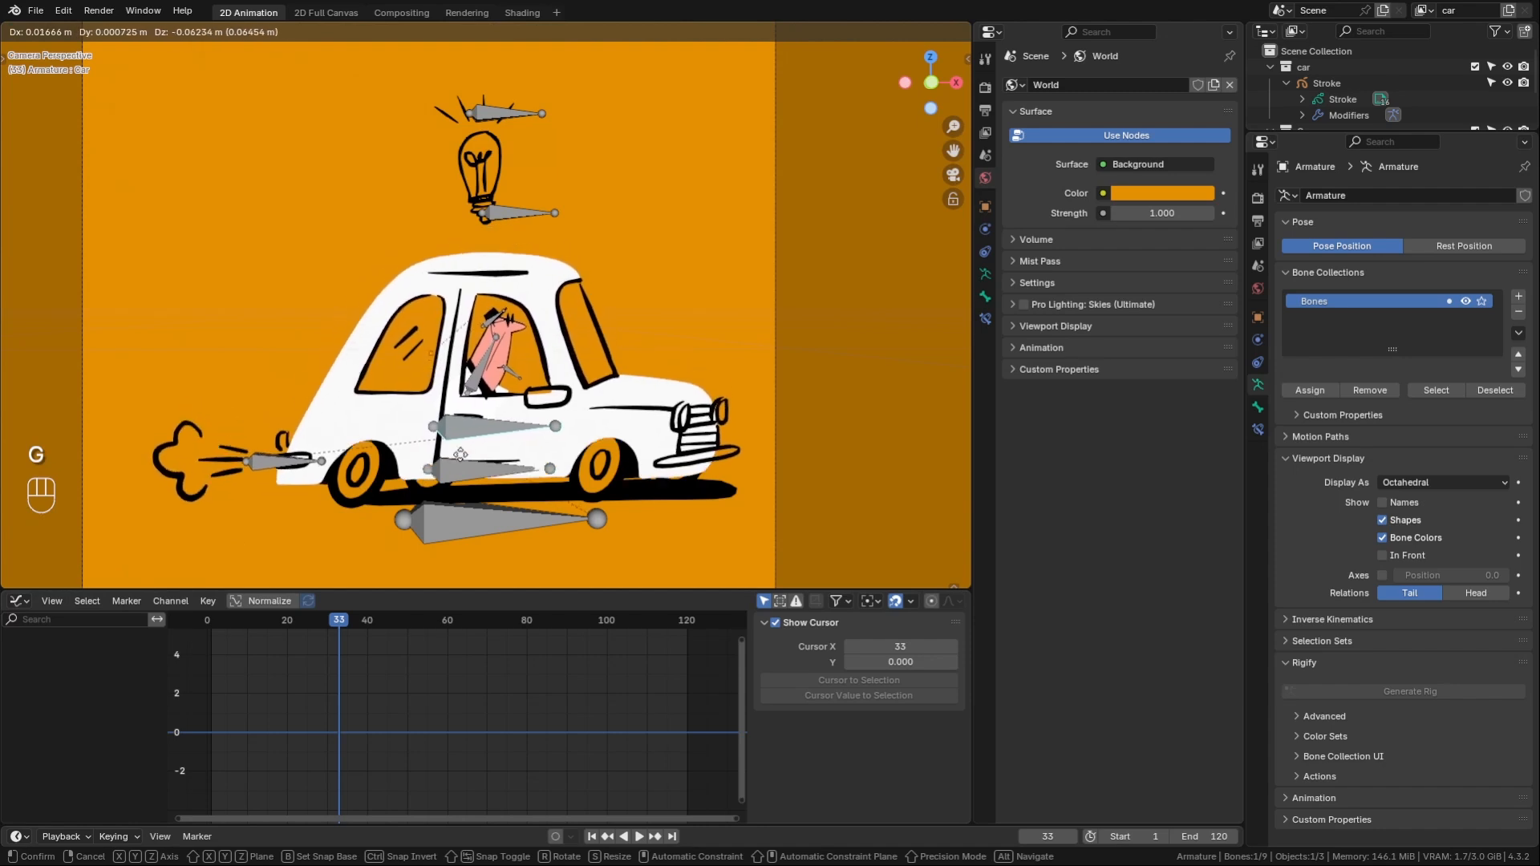
click(460, 447)
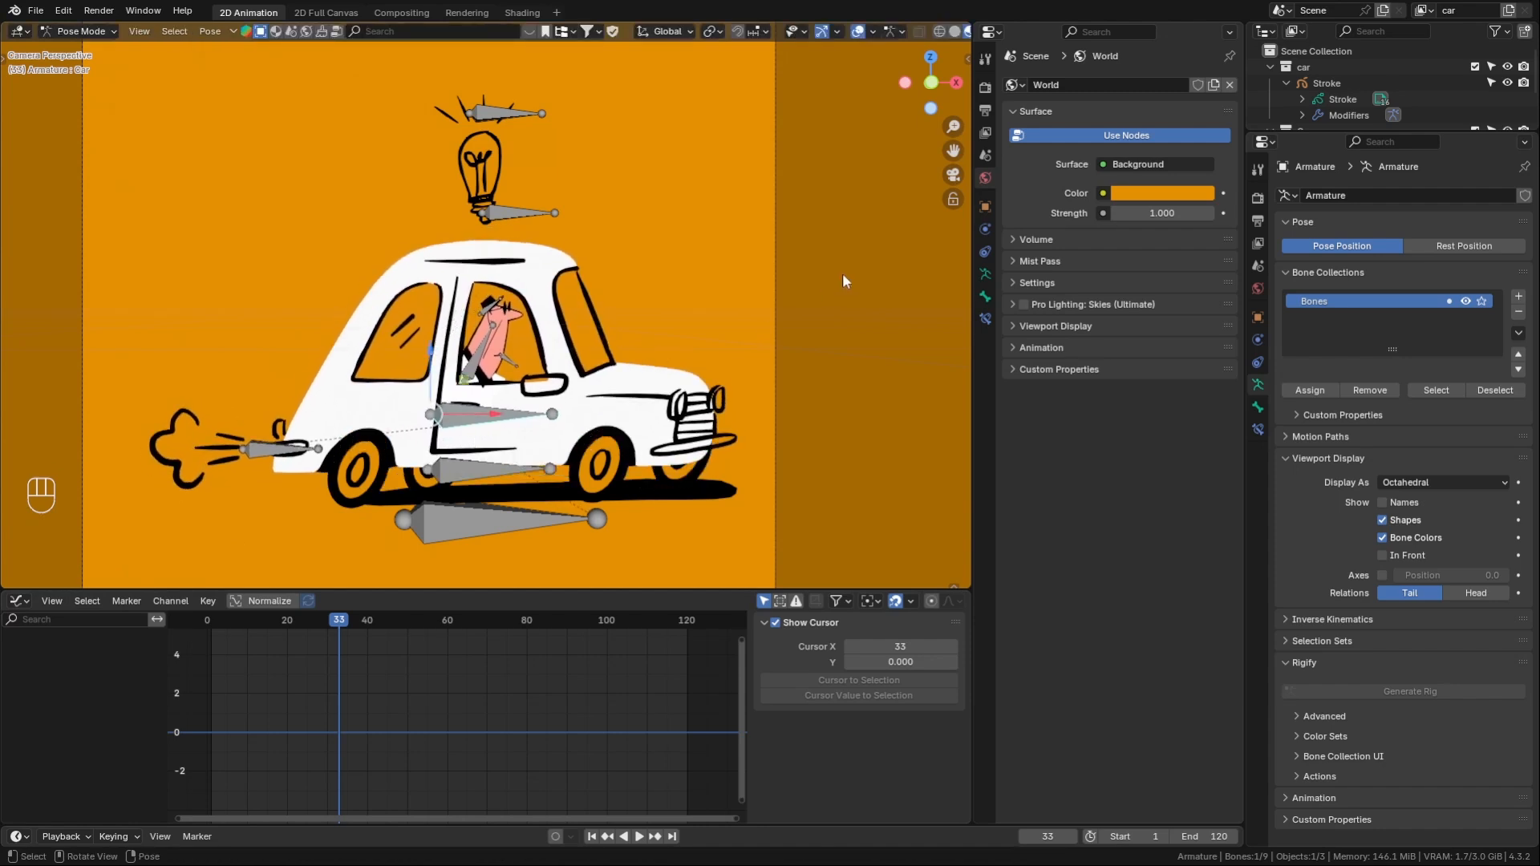
- Show the item transform properties of the selected Car bone in the 3D viewport
key(n)
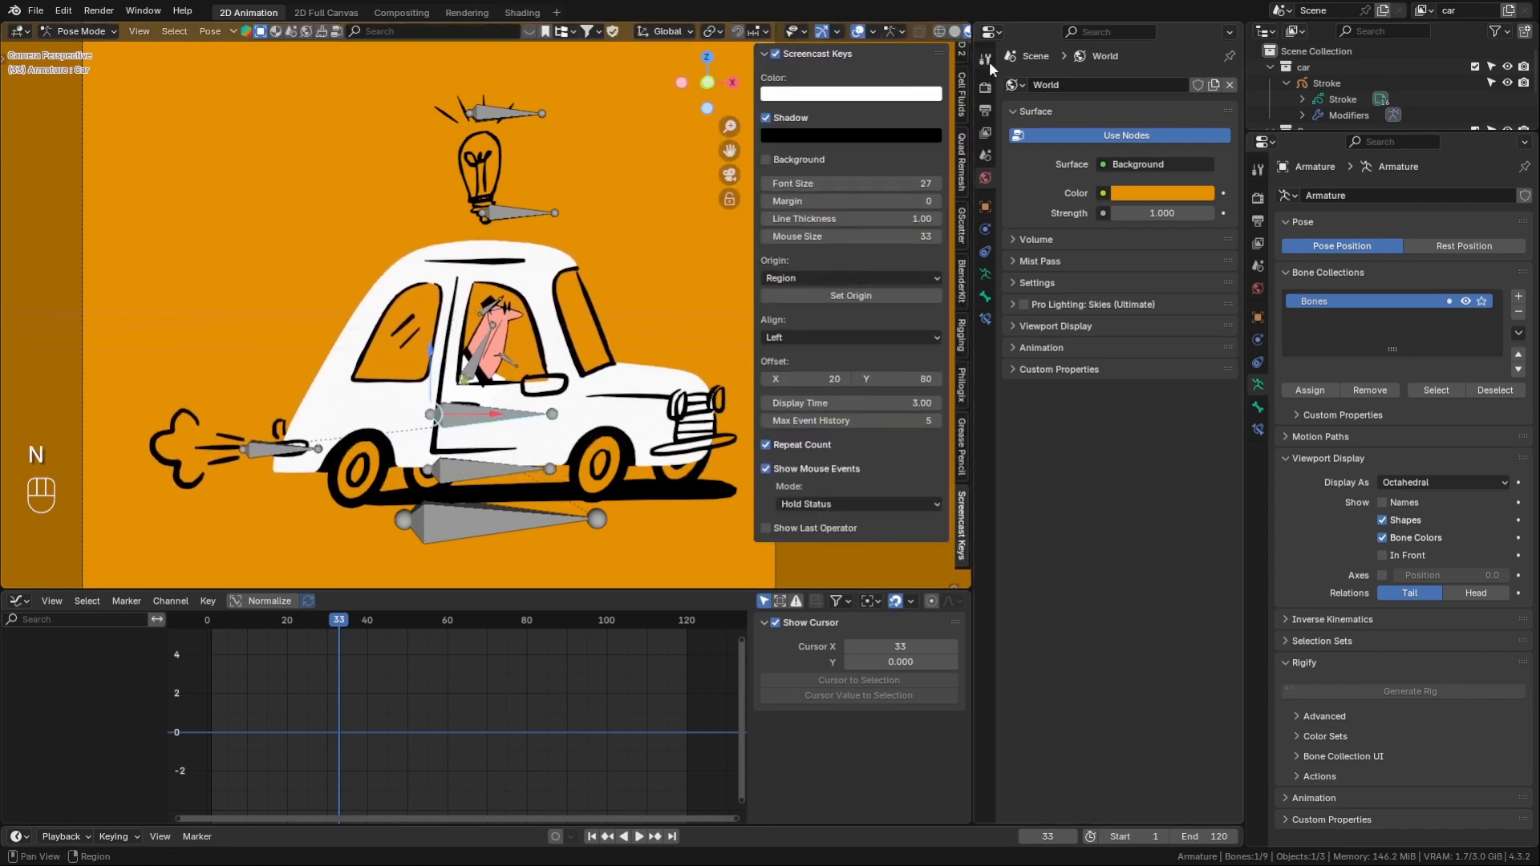
scroll(962, 143, up, 8)
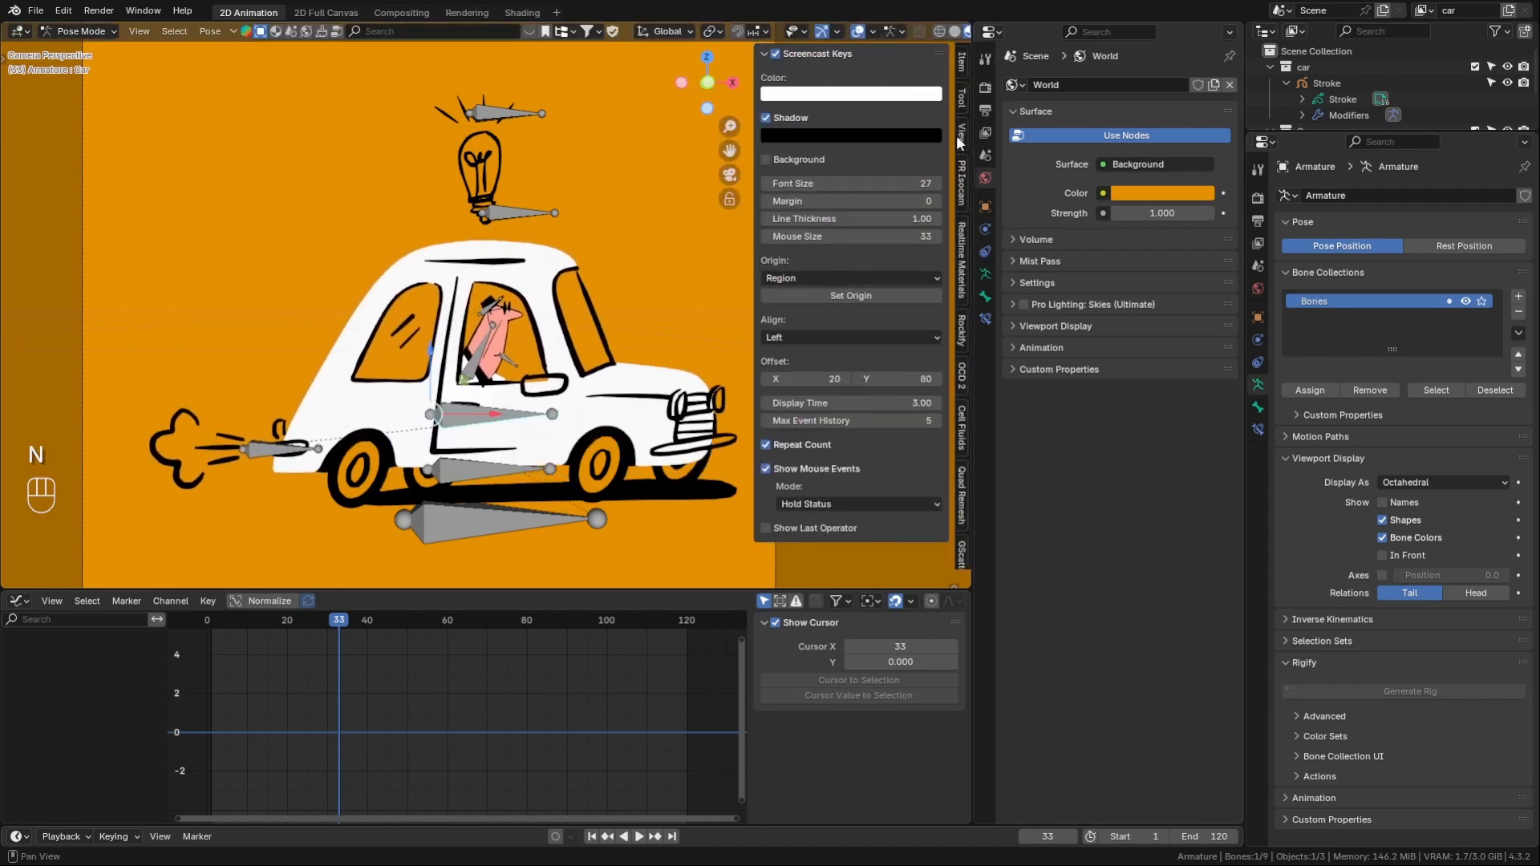
click(964, 71)
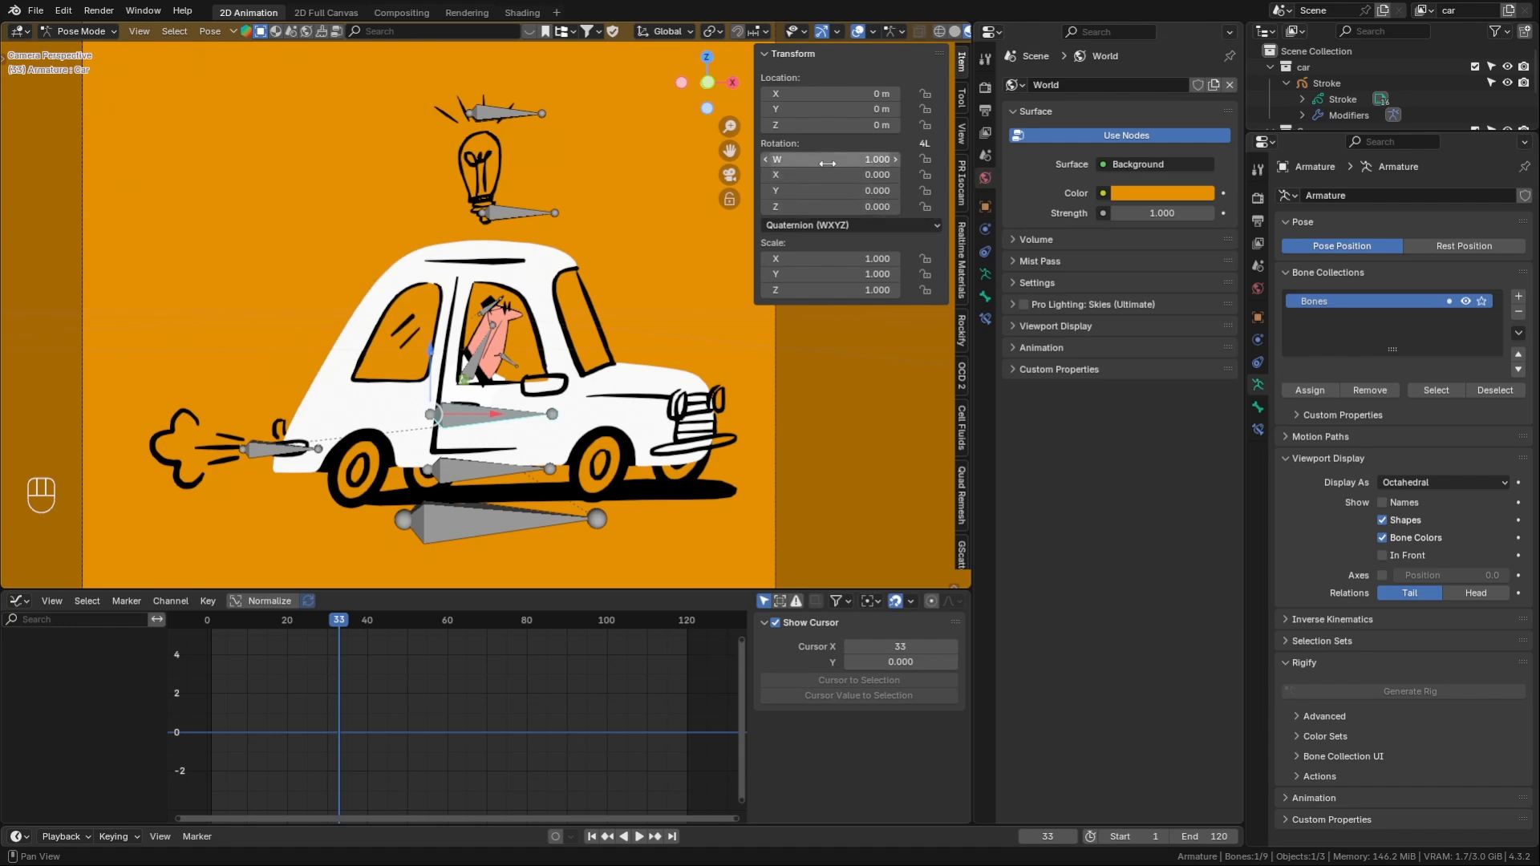
- Try moving the Car bone up about 0.31 m to see which location channel changes, and undo the move
key(g)
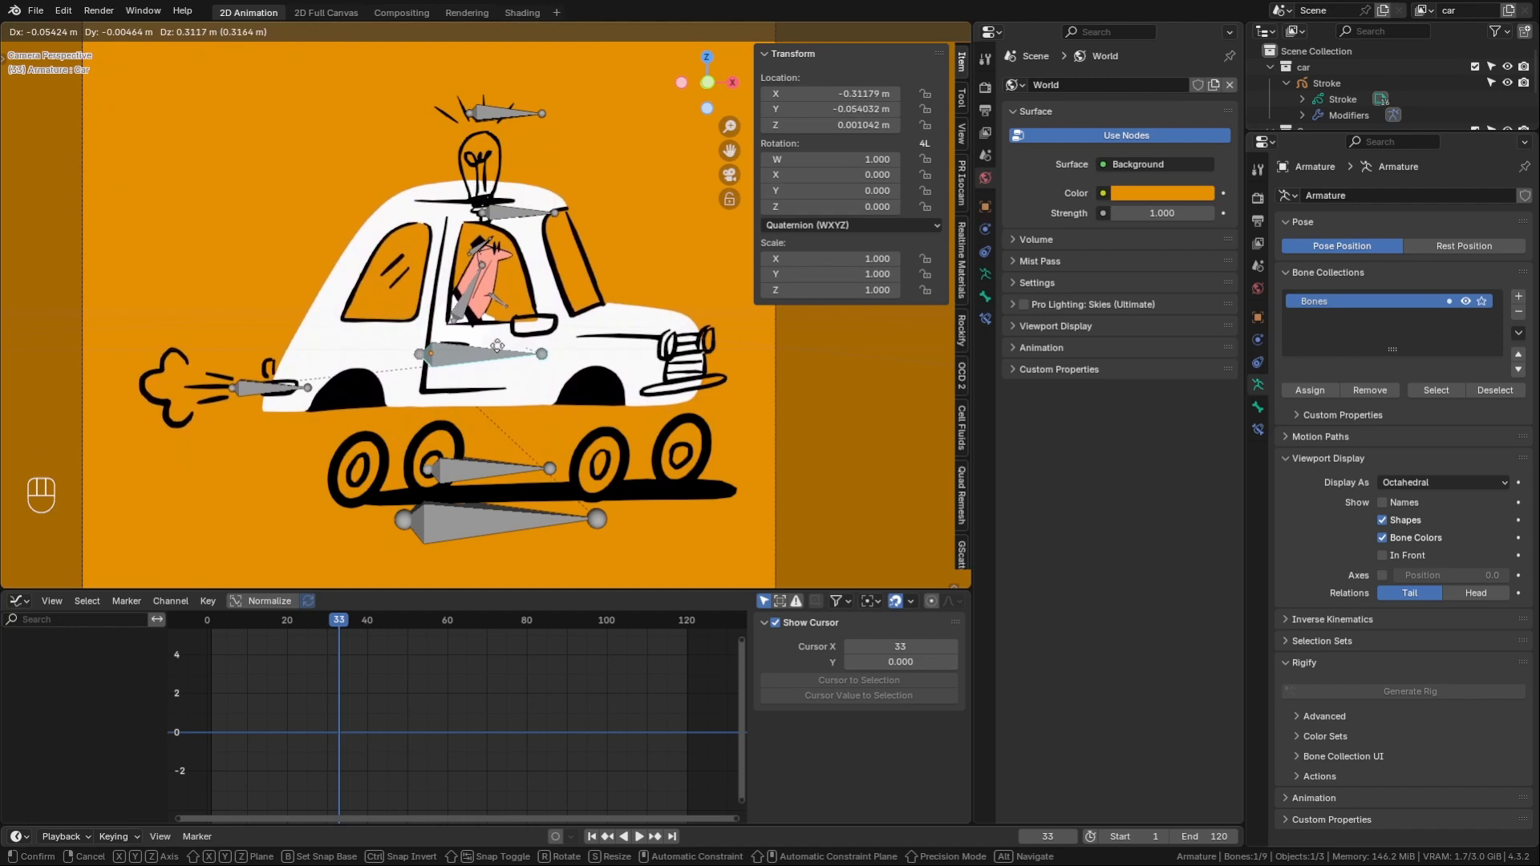
click(498, 346)
key(ctrl+z)
- Insert a single keyframe on the Car bone's X location at frame 1 and expand its channel in the Graph Editor
click(592, 838)
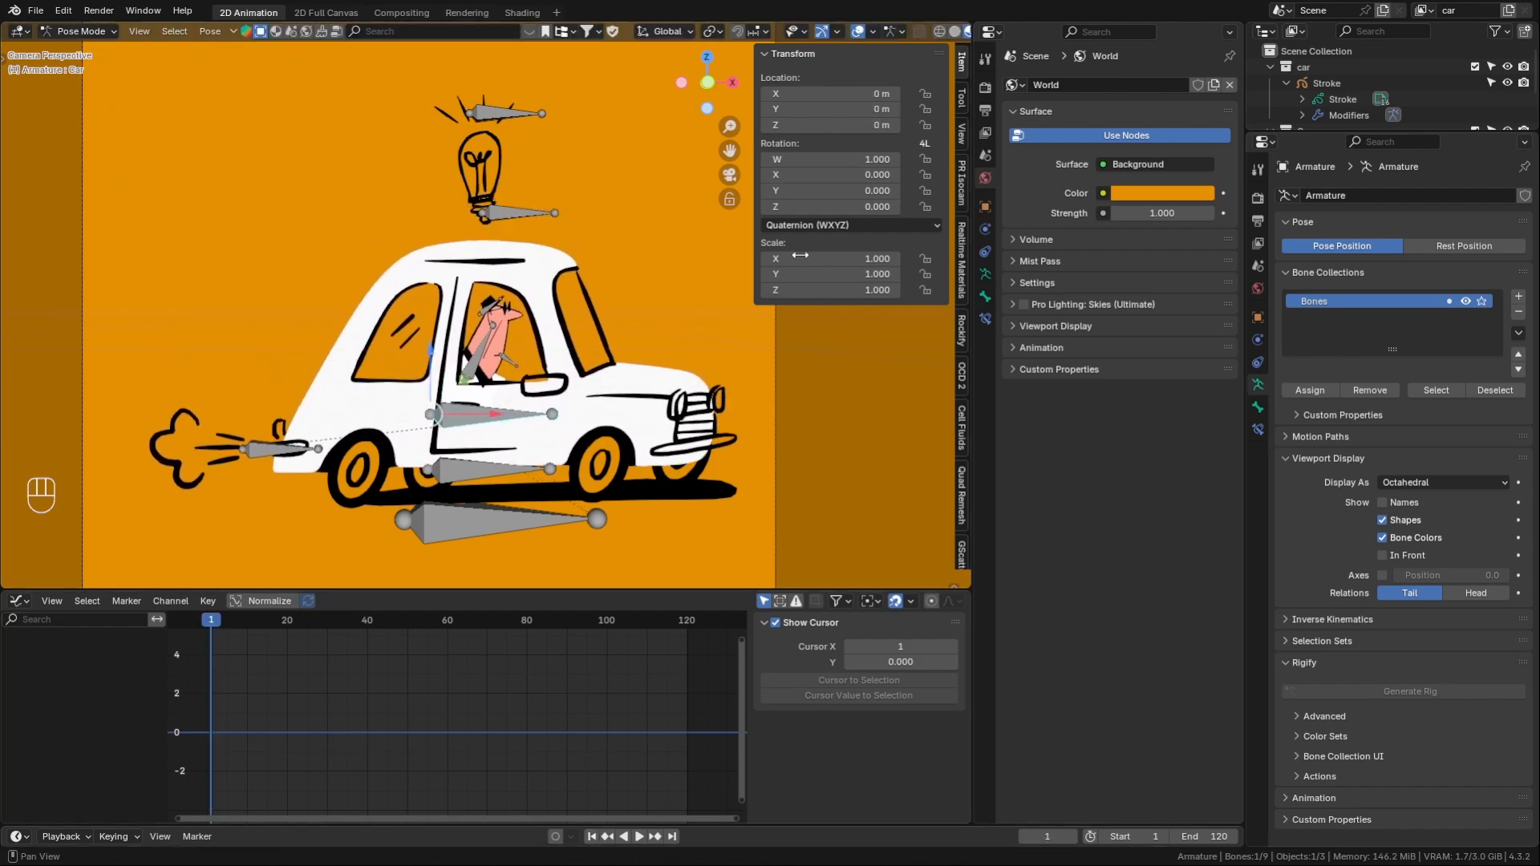
right_click(805, 93)
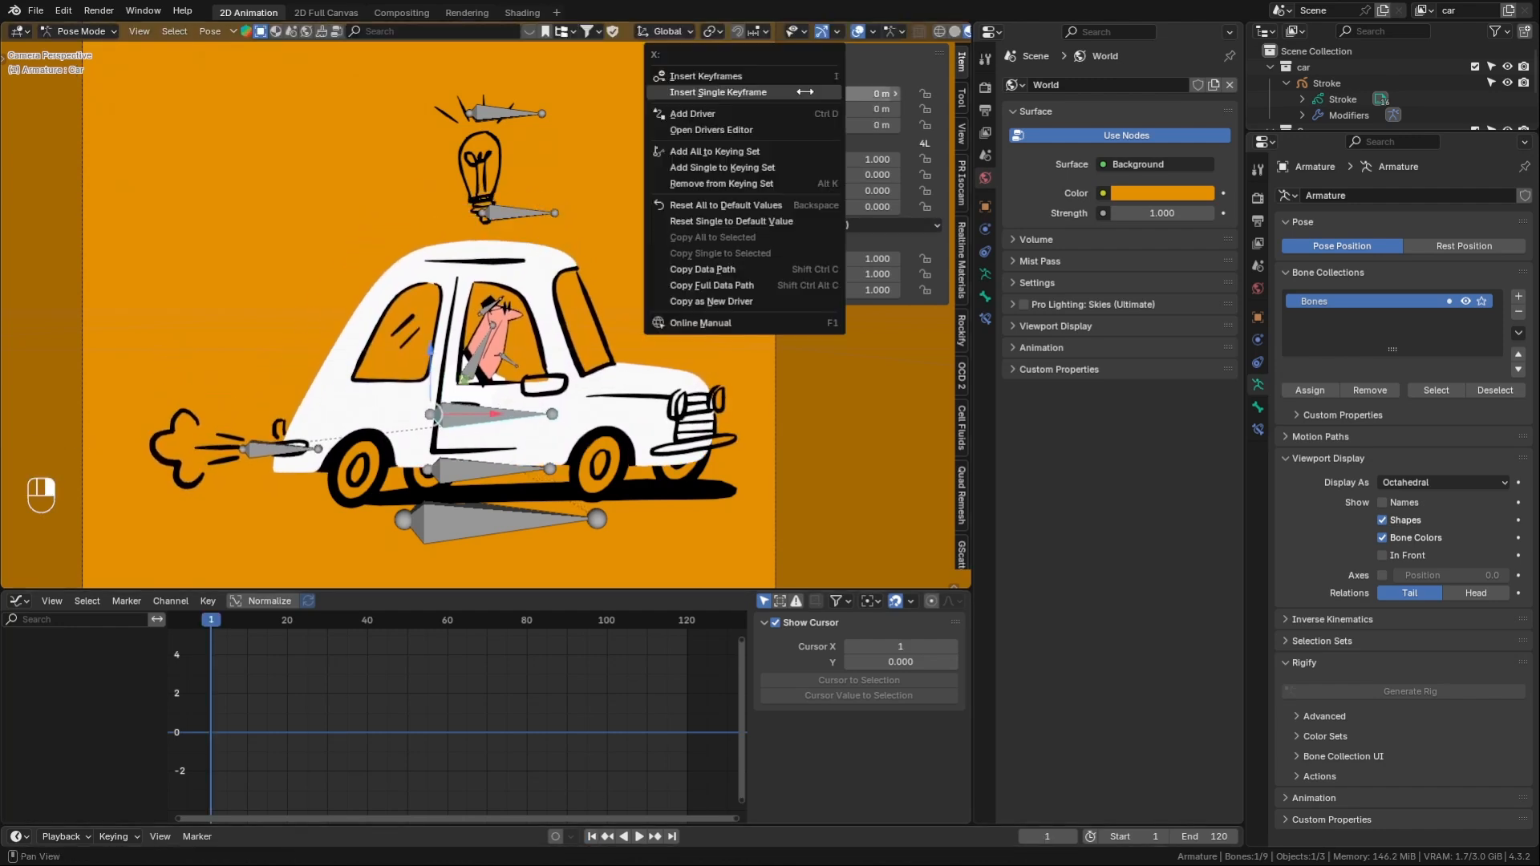
click(769, 90)
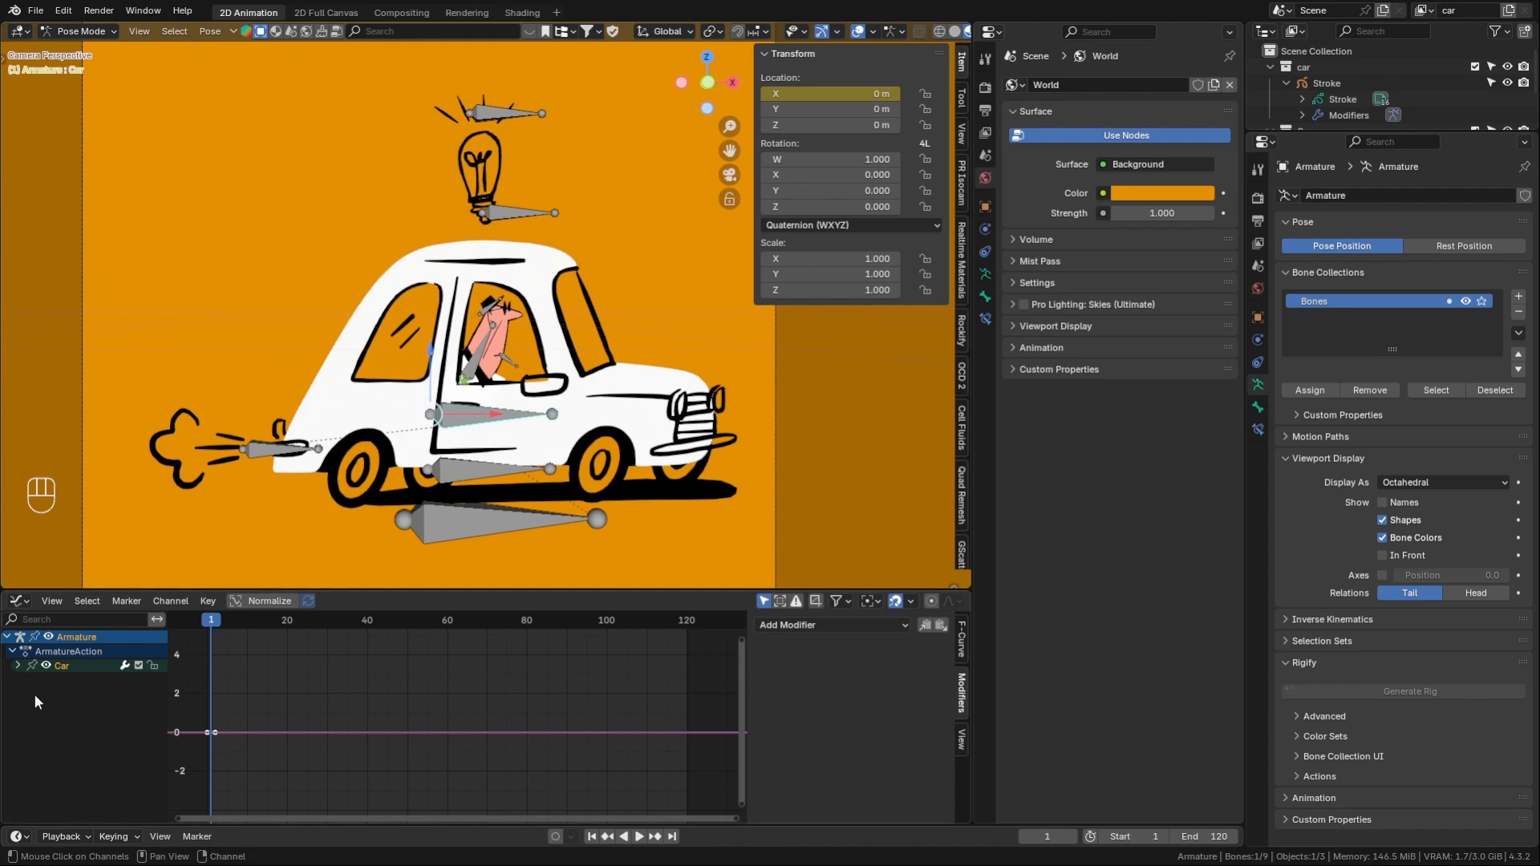
click(19, 667)
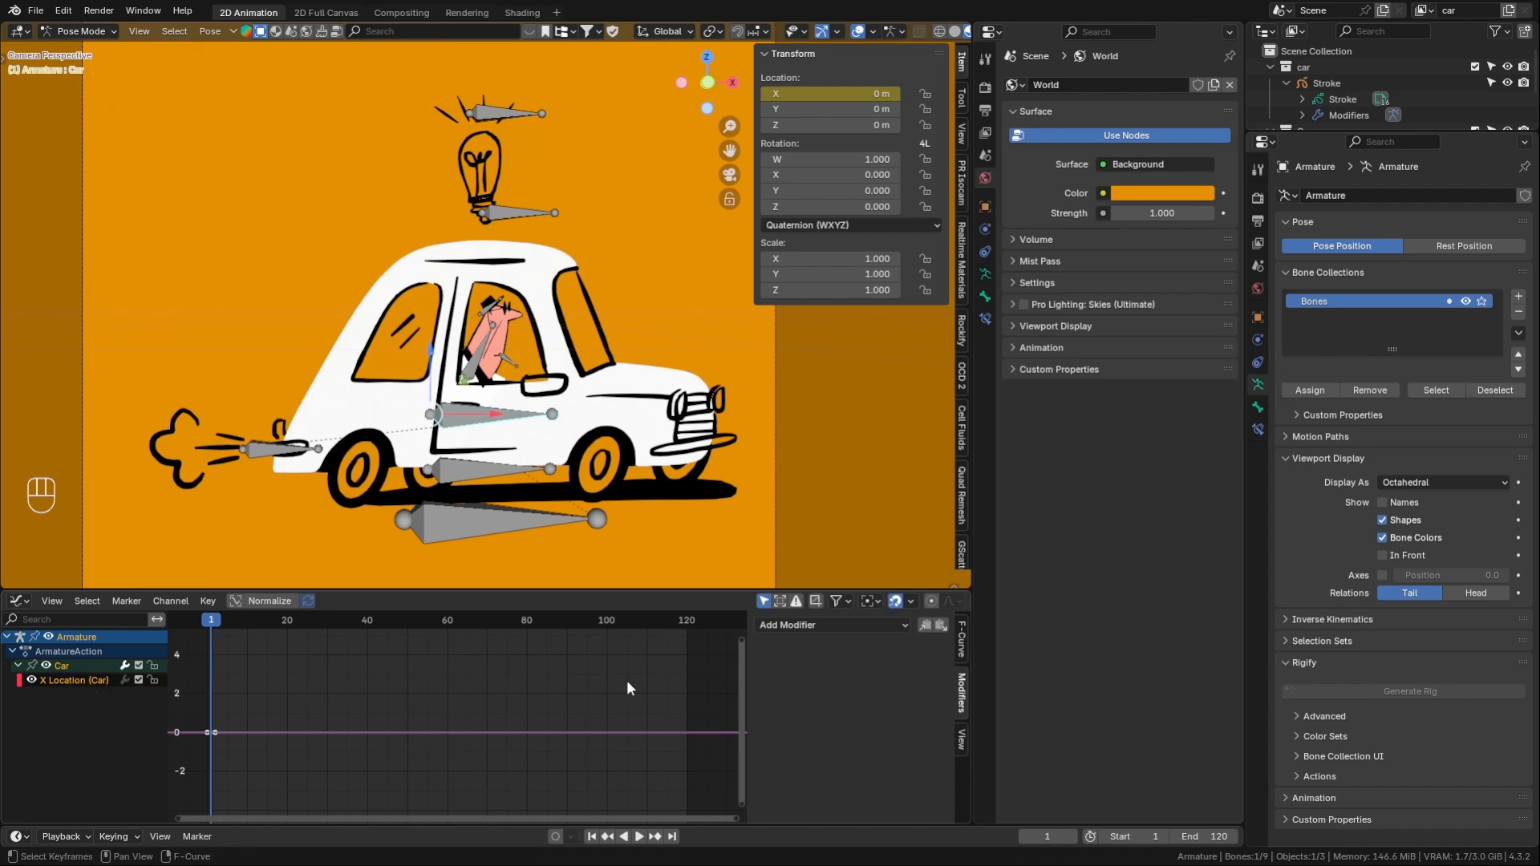
- Try changing the Driver bone's quaternion Z rotation and undo the change
click(474, 369)
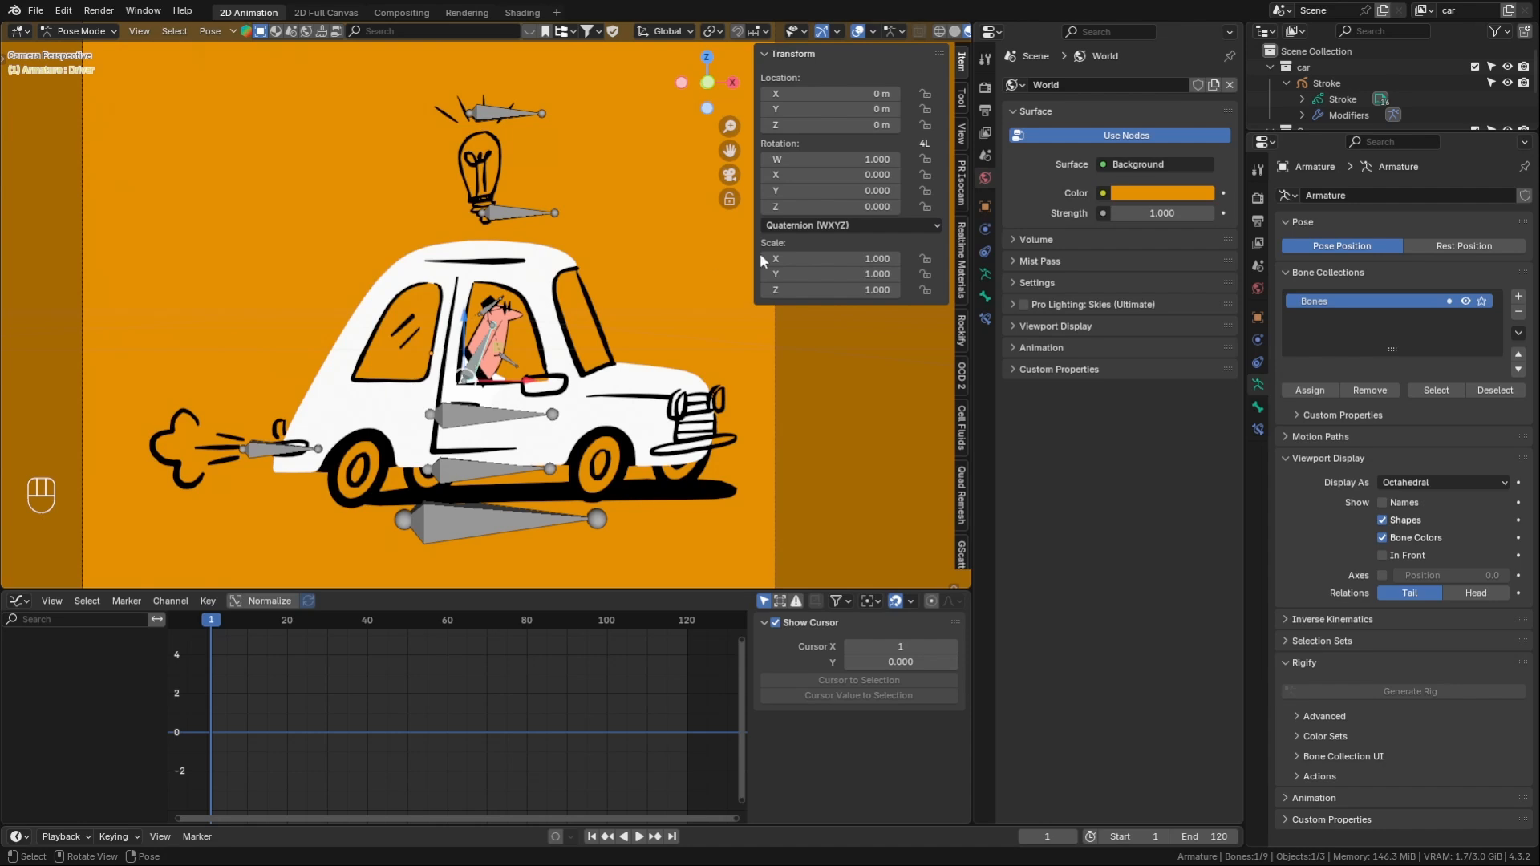
mouse_move(834, 206)
mouse_down()
mouse_move(891, 206)
mouse_move(818, 206)
mouse_move(820, 230)
mouse_up()
key(ctrl+z)
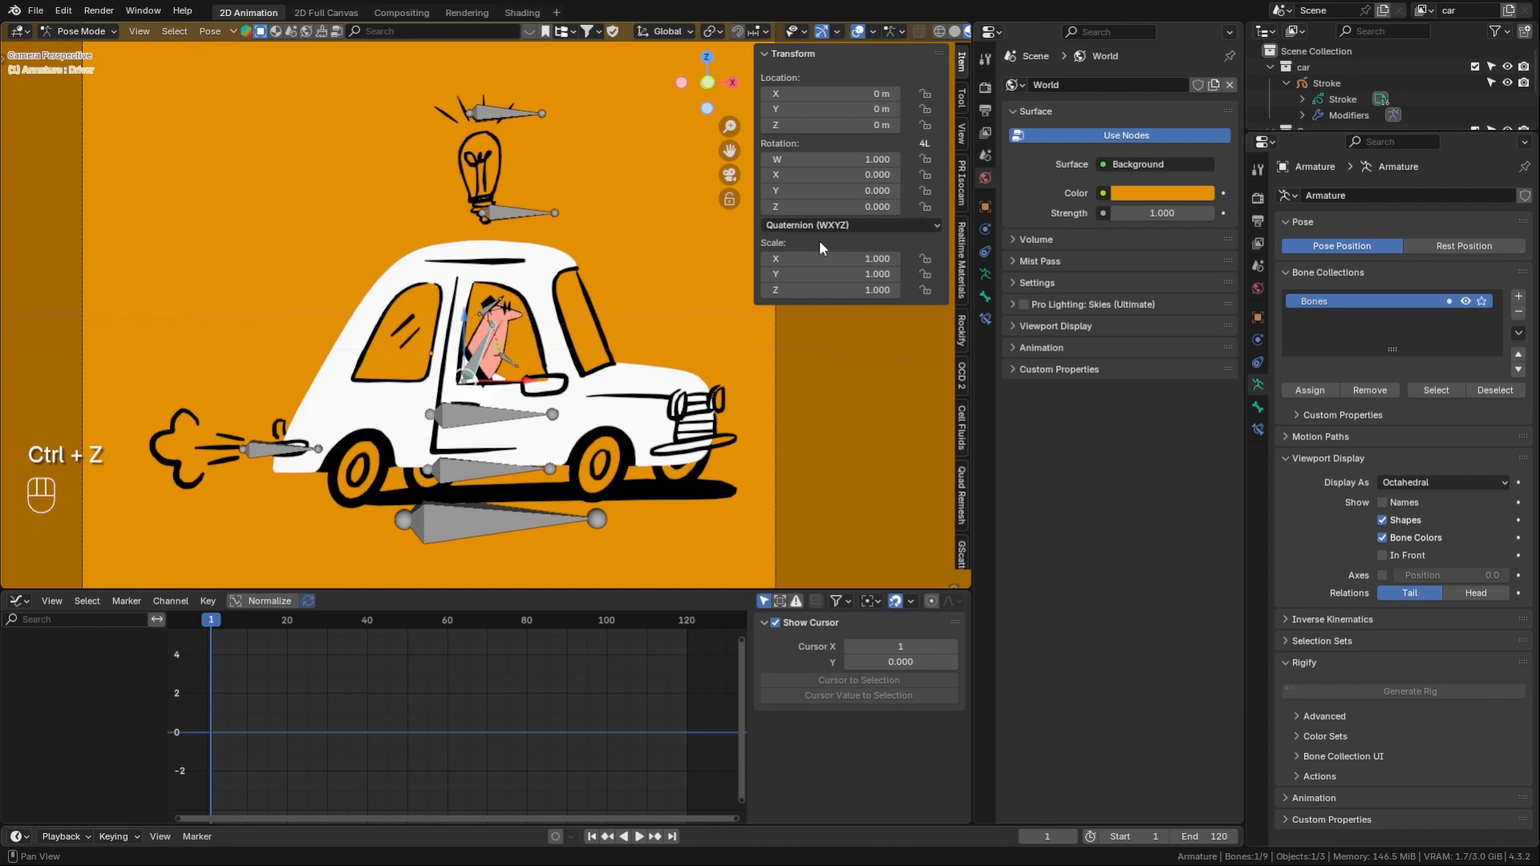
- Change the rotation mode of all the armature's bones to XYZ Euler
key(a)
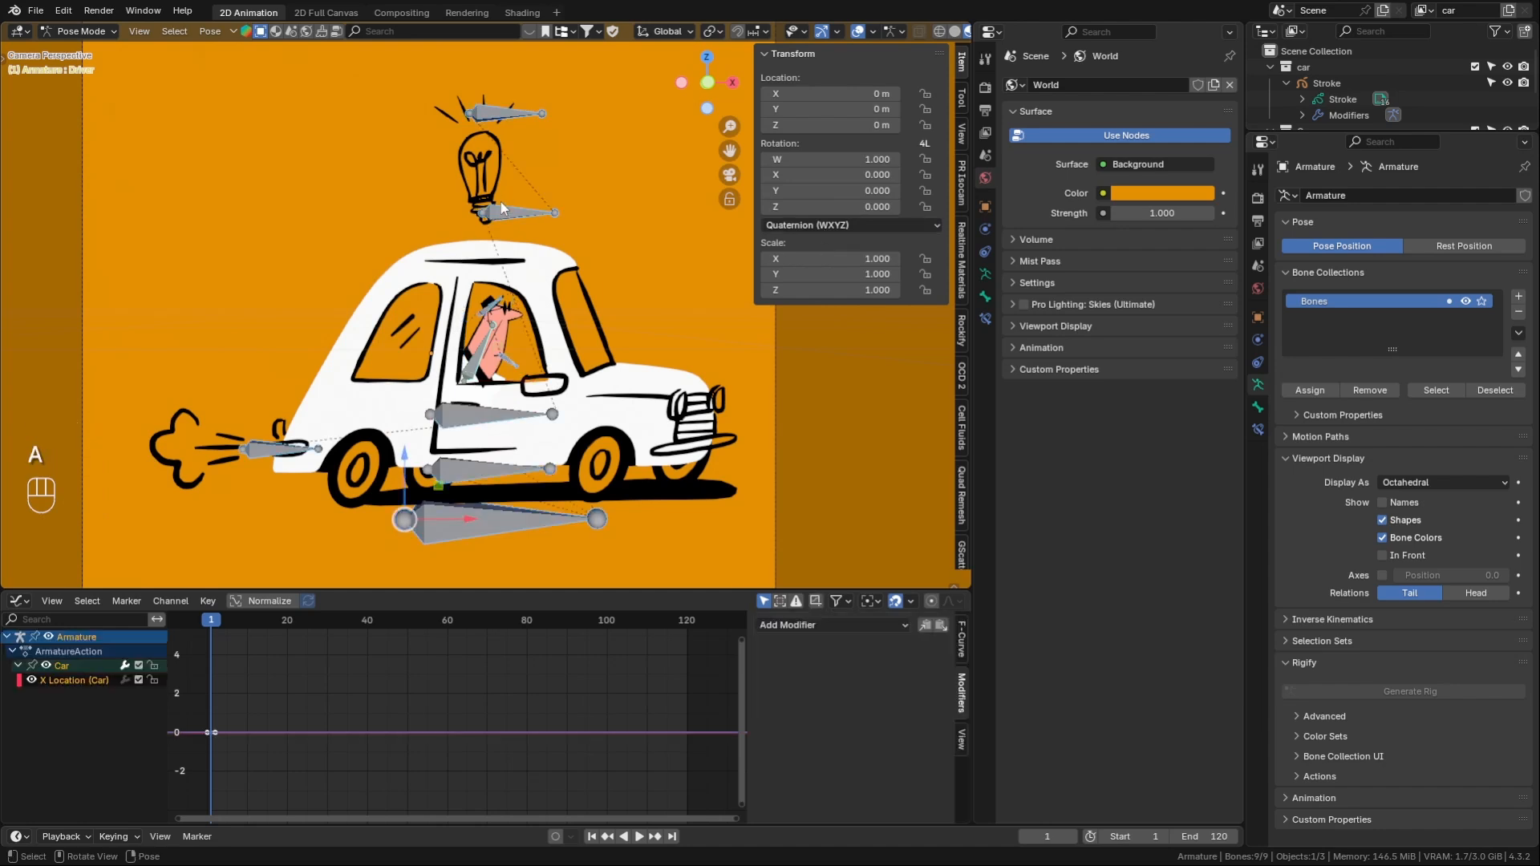
alt+click(850, 222)
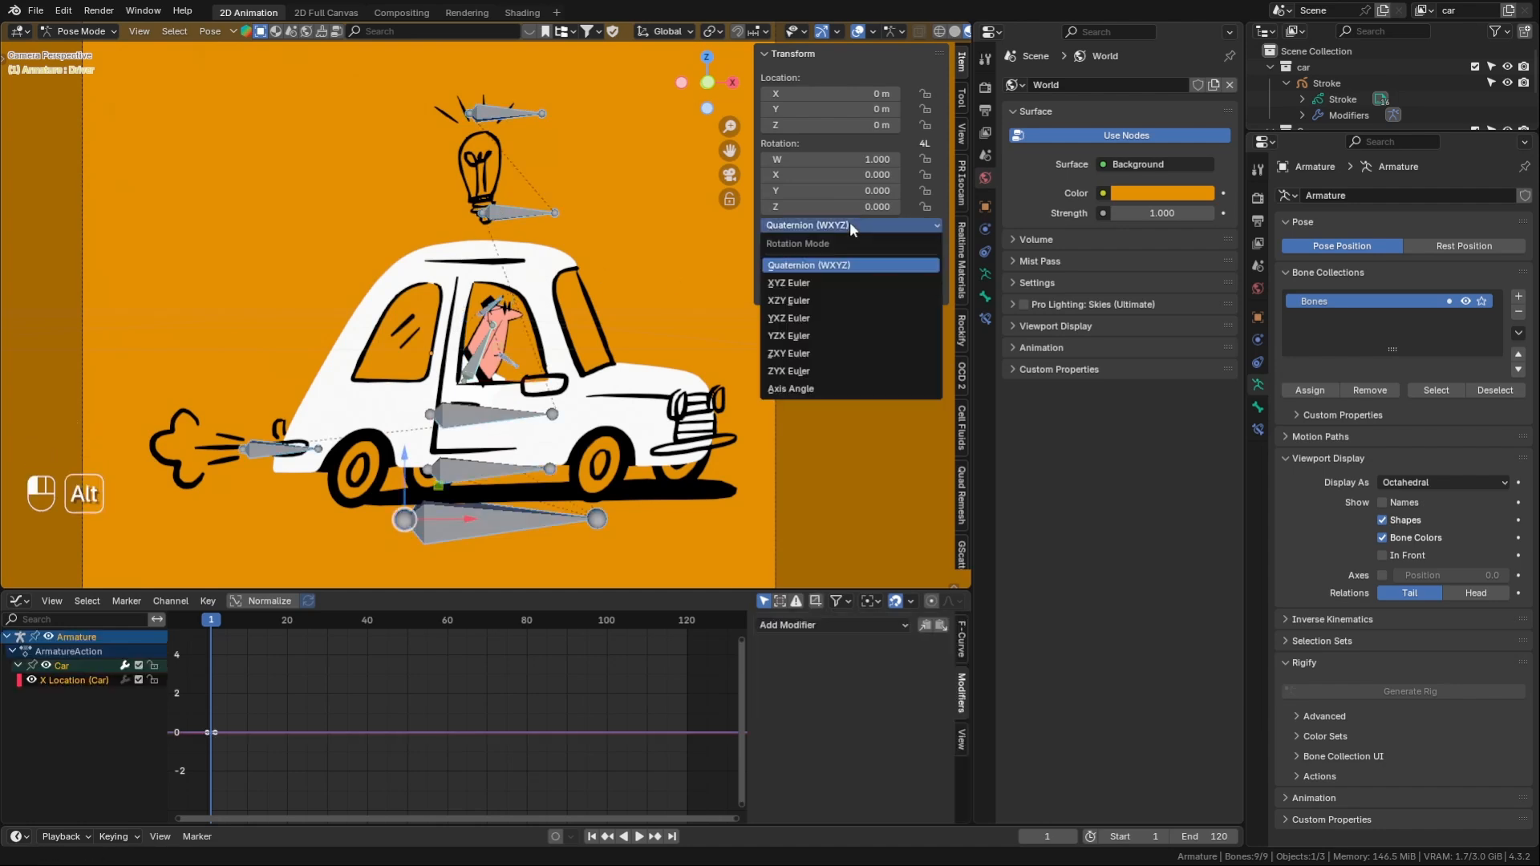
click(817, 282)
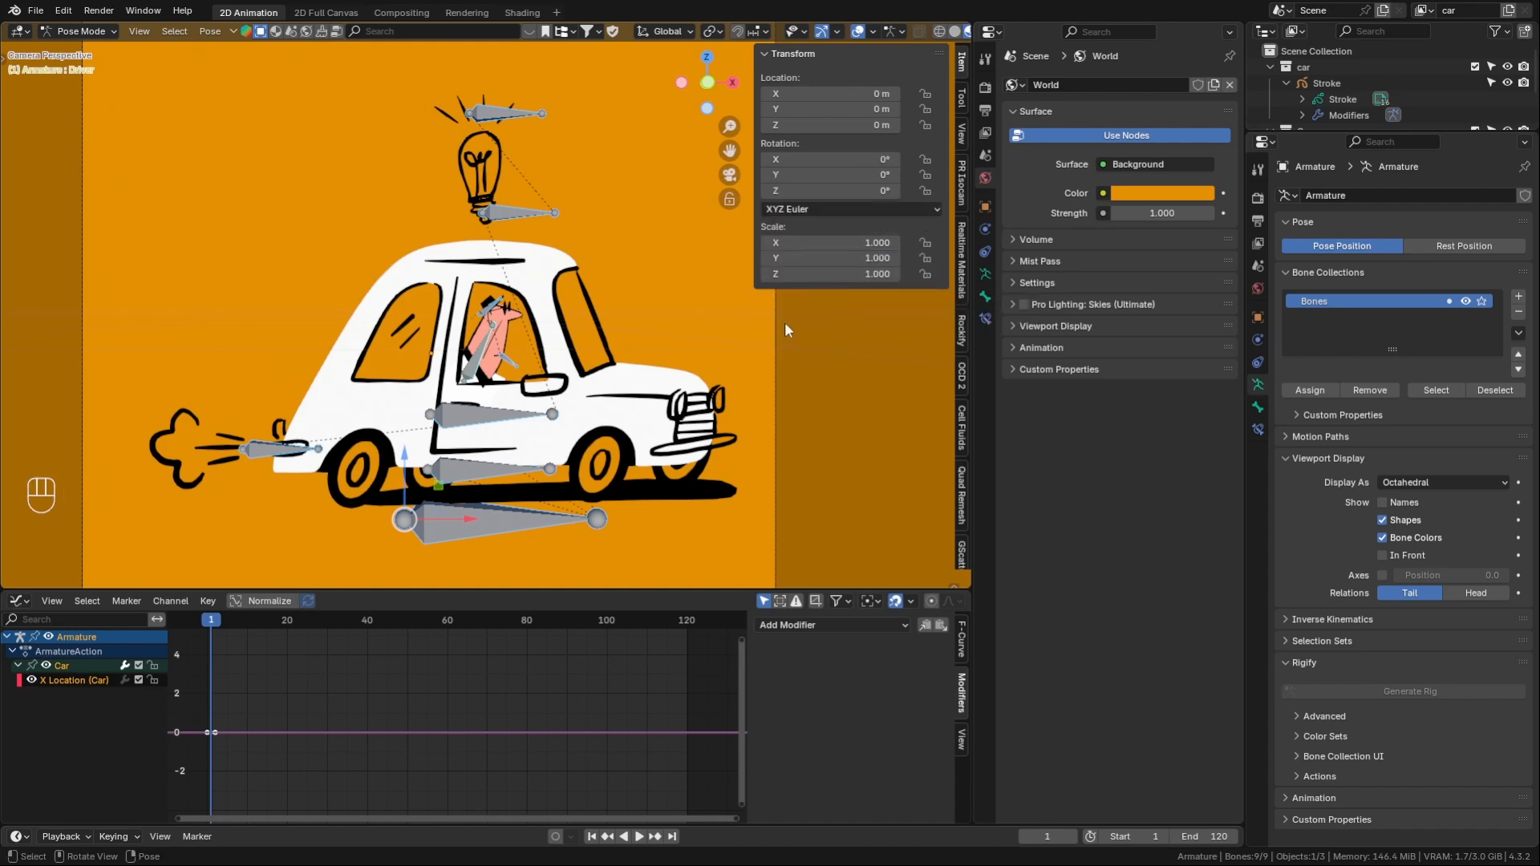
- Test the Driver bone's Z rotation with an undone change and insert a single keyframe on it at frame 1
click(479, 378)
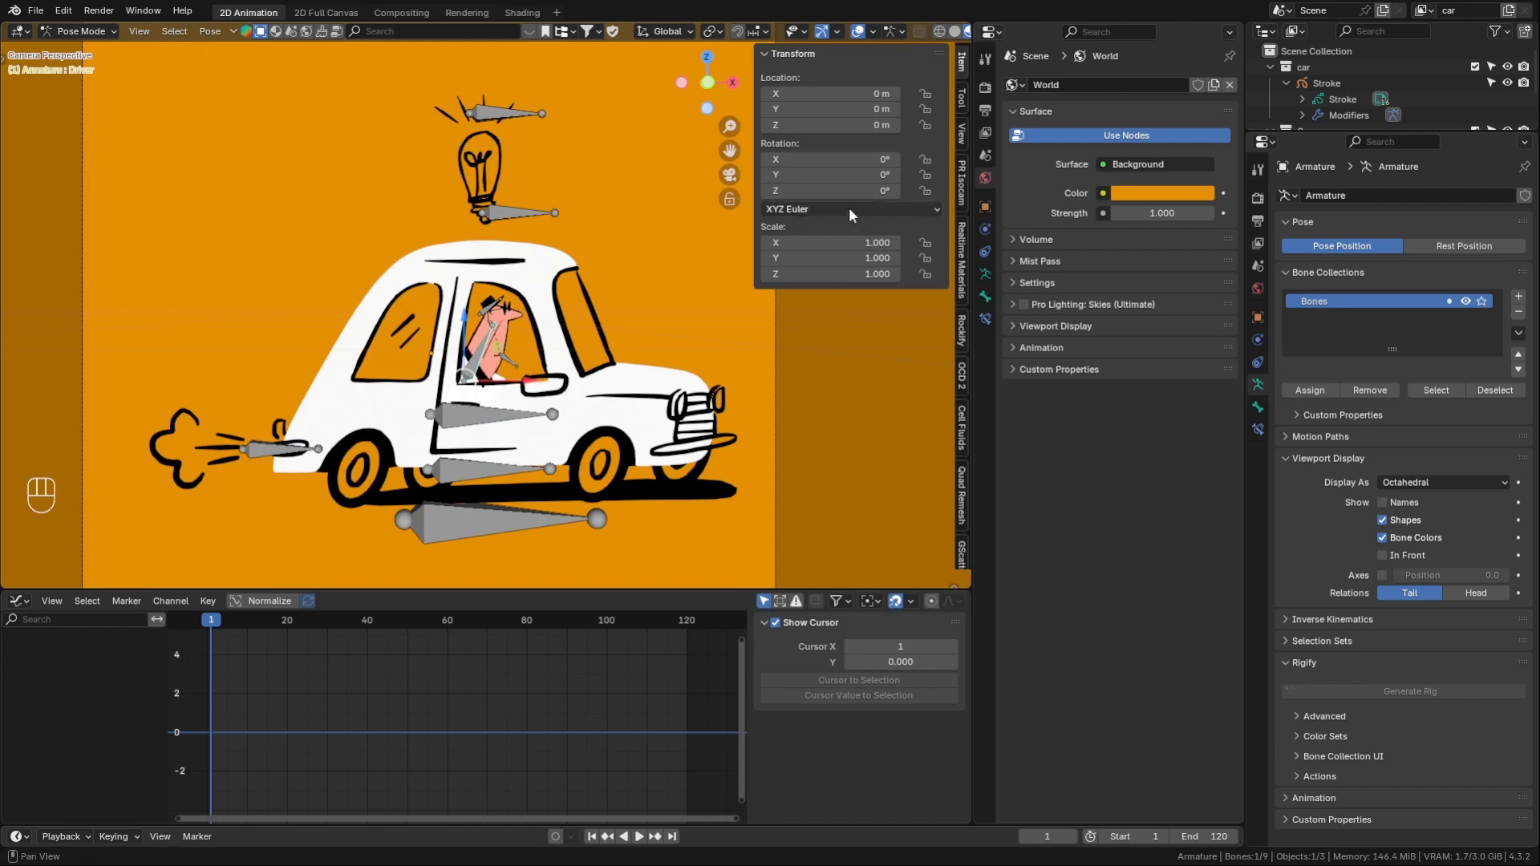
mouse_move(849, 193)
mouse_down()
mouse_move(866, 193)
mouse_move(834, 193)
mouse_move(845, 206)
mouse_up()
key(ctrl+z)
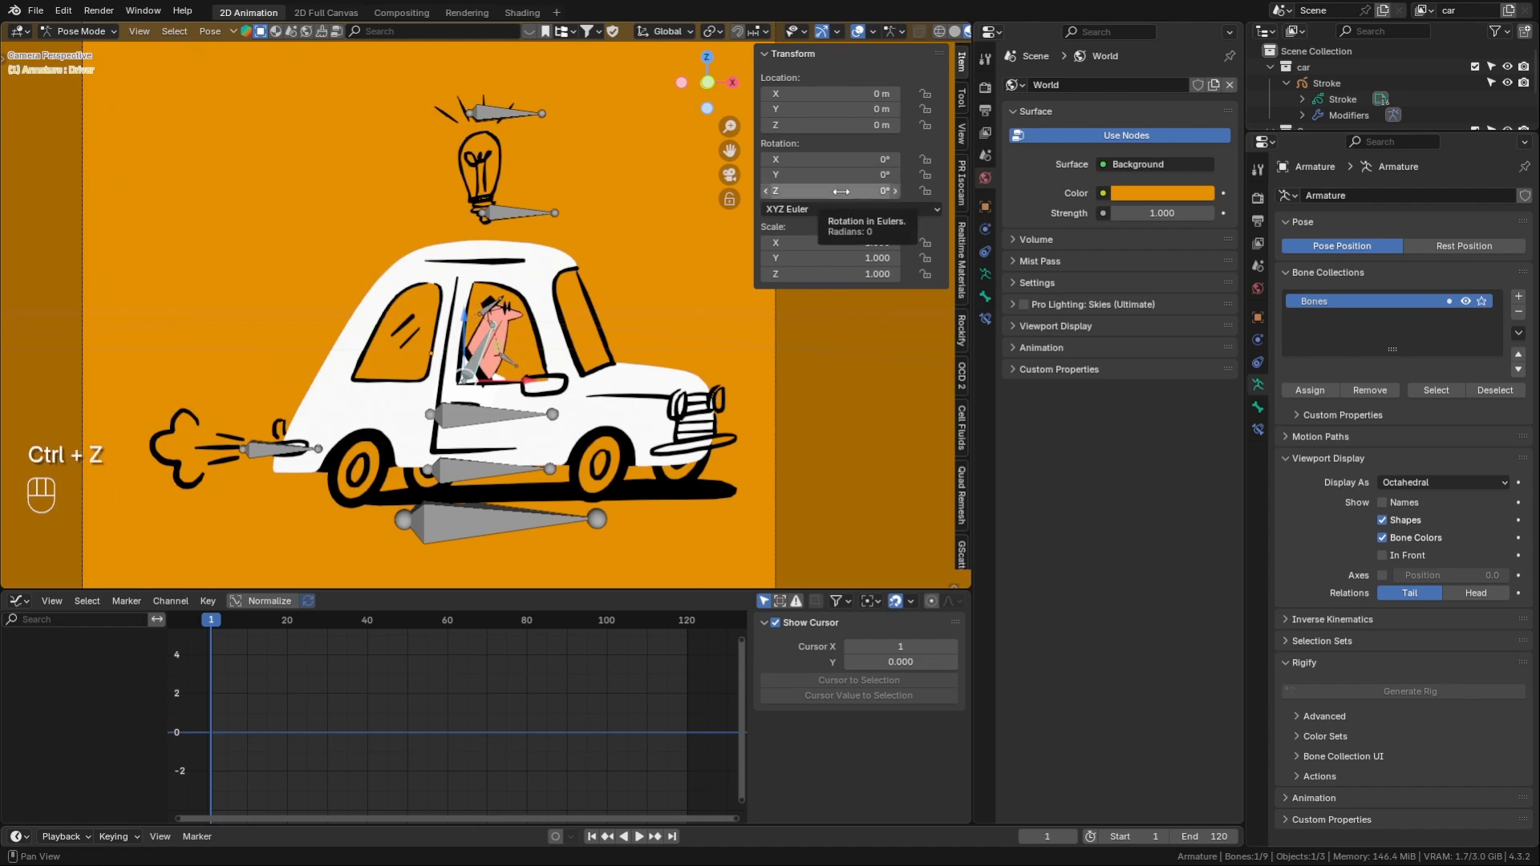
right_click(842, 192)
click(841, 207)
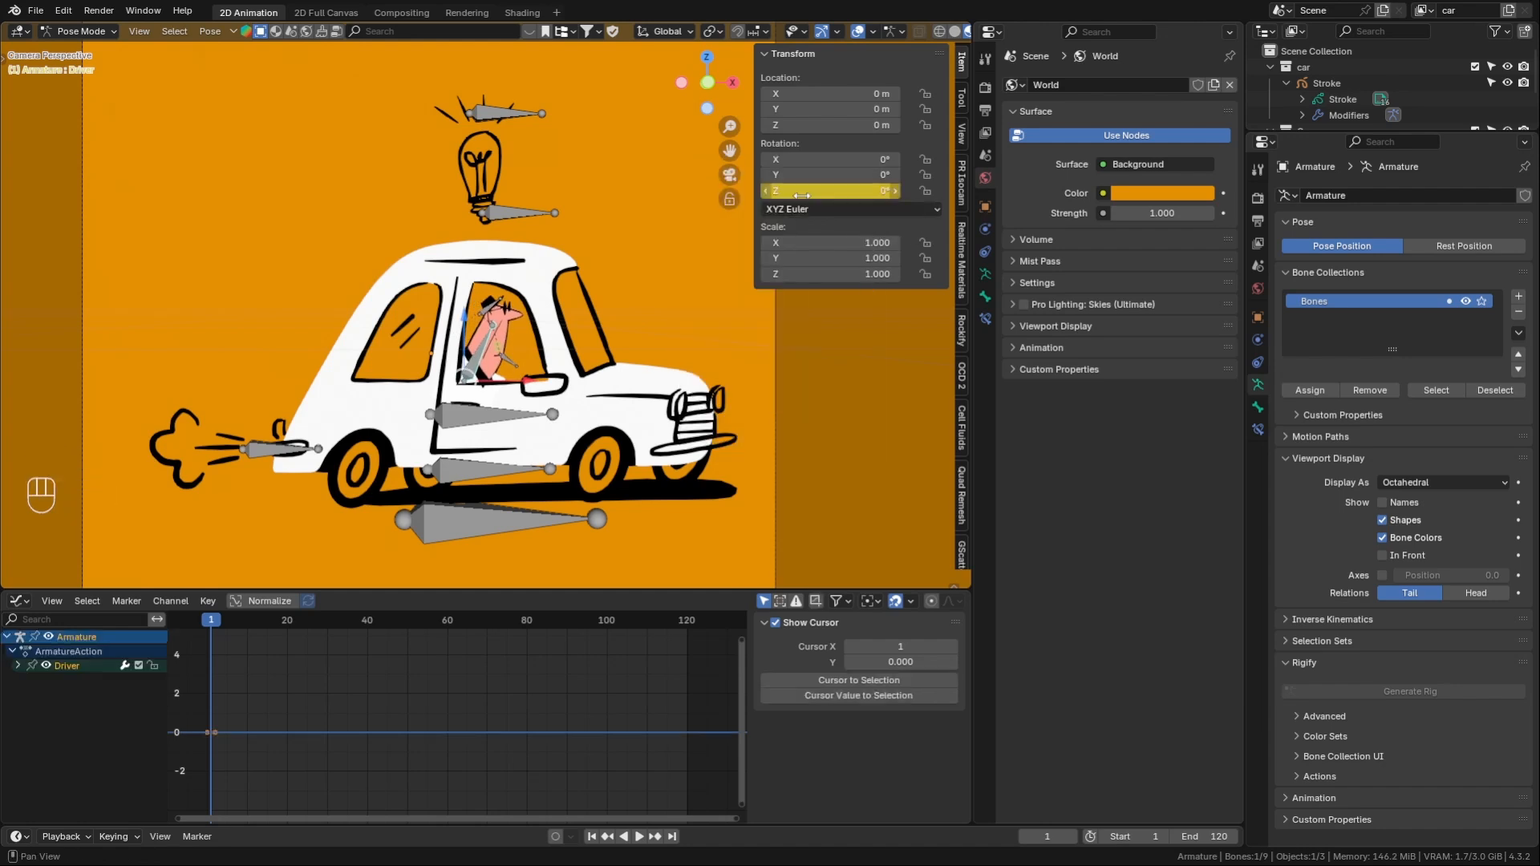
- Insert single keyframes on the smoke bone's X and Y scale at frame 1
click(261, 450)
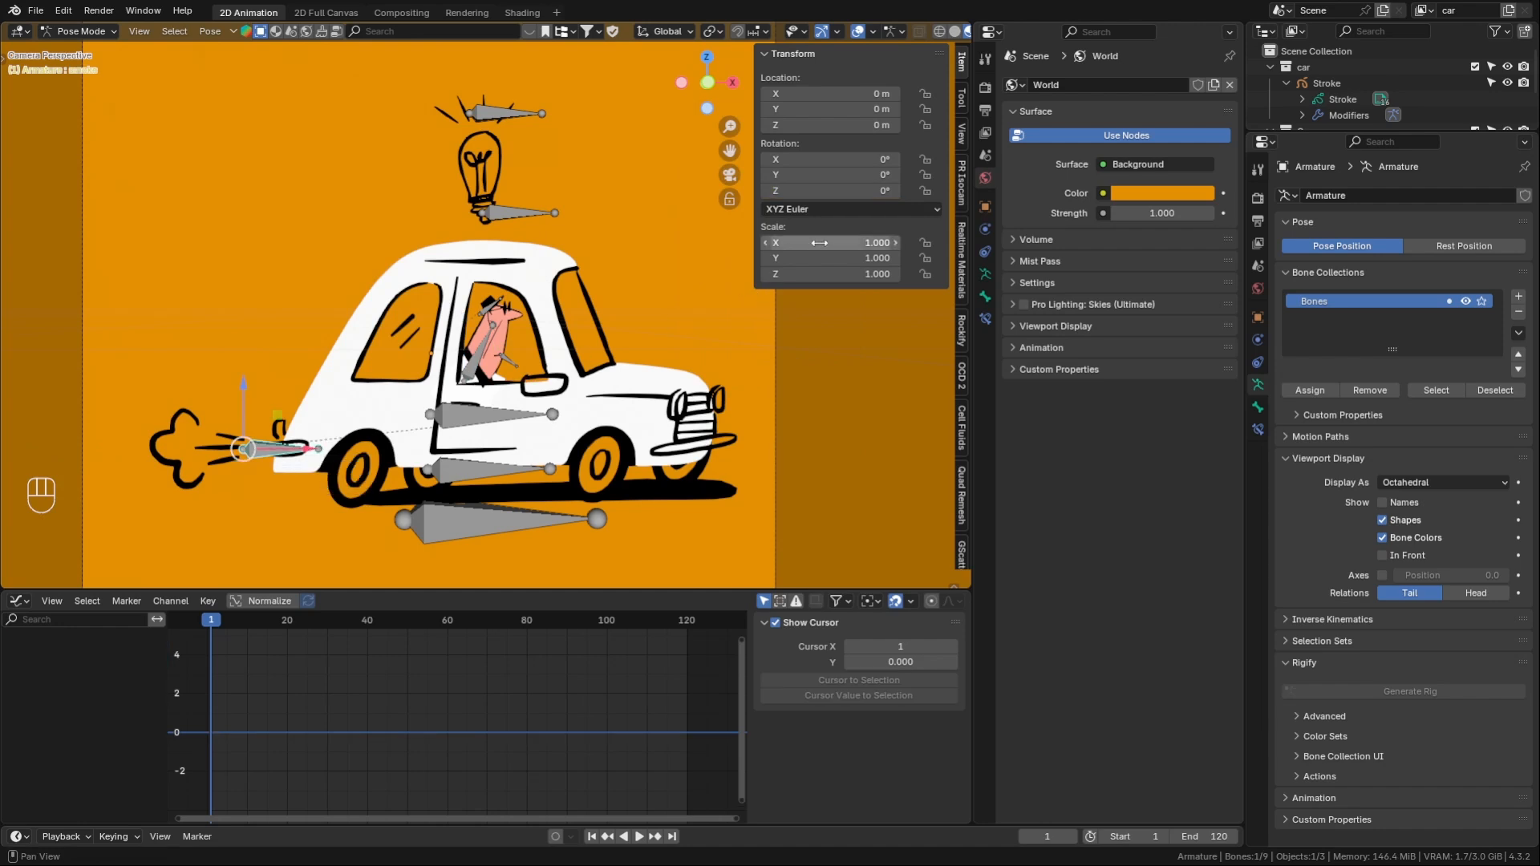
right_click(821, 243)
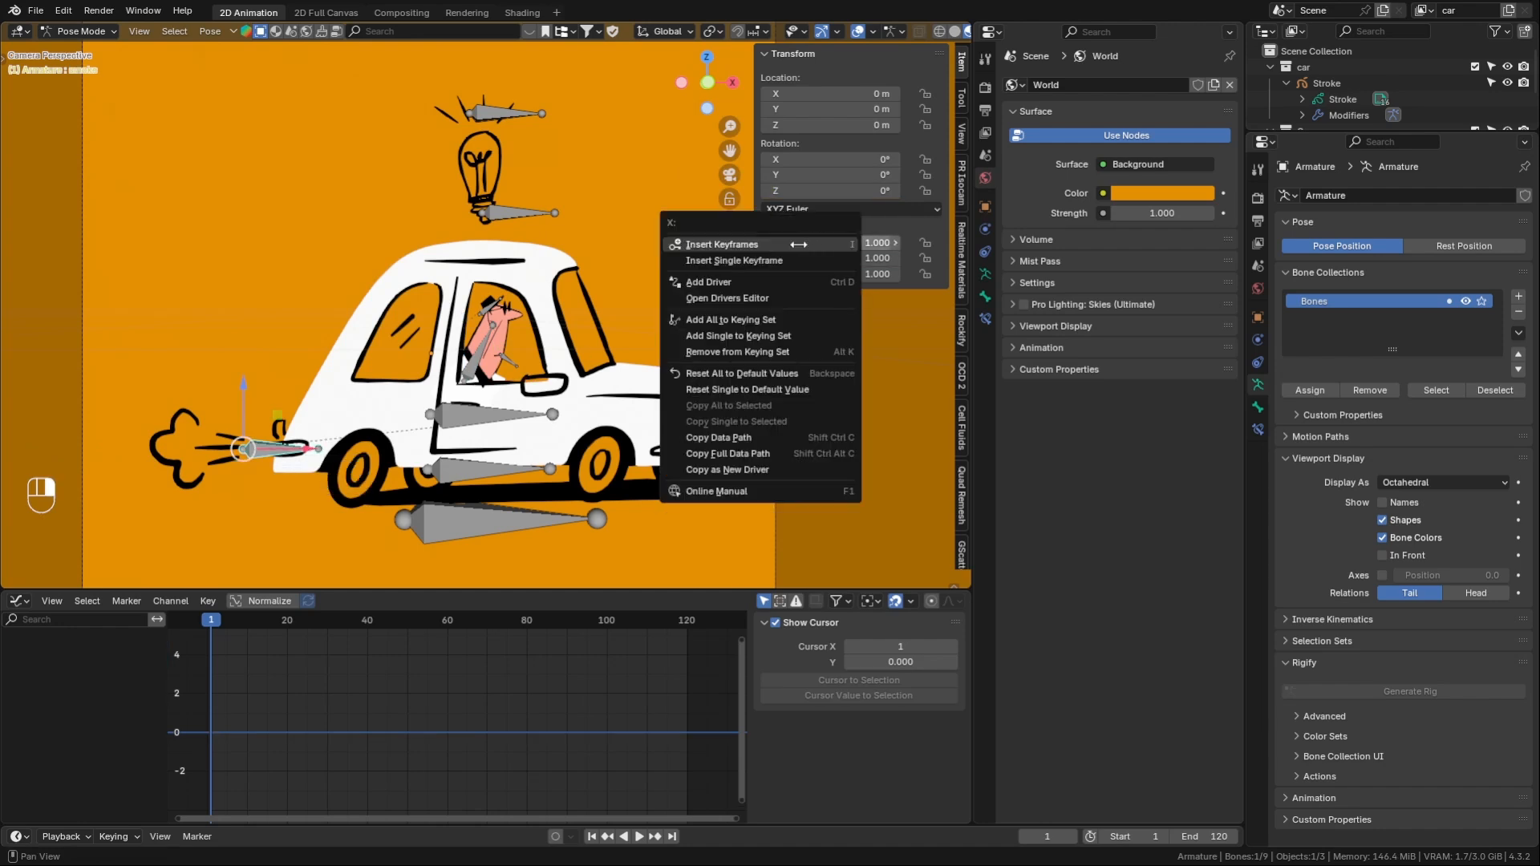
click(734, 260)
right_click(810, 258)
click(734, 276)
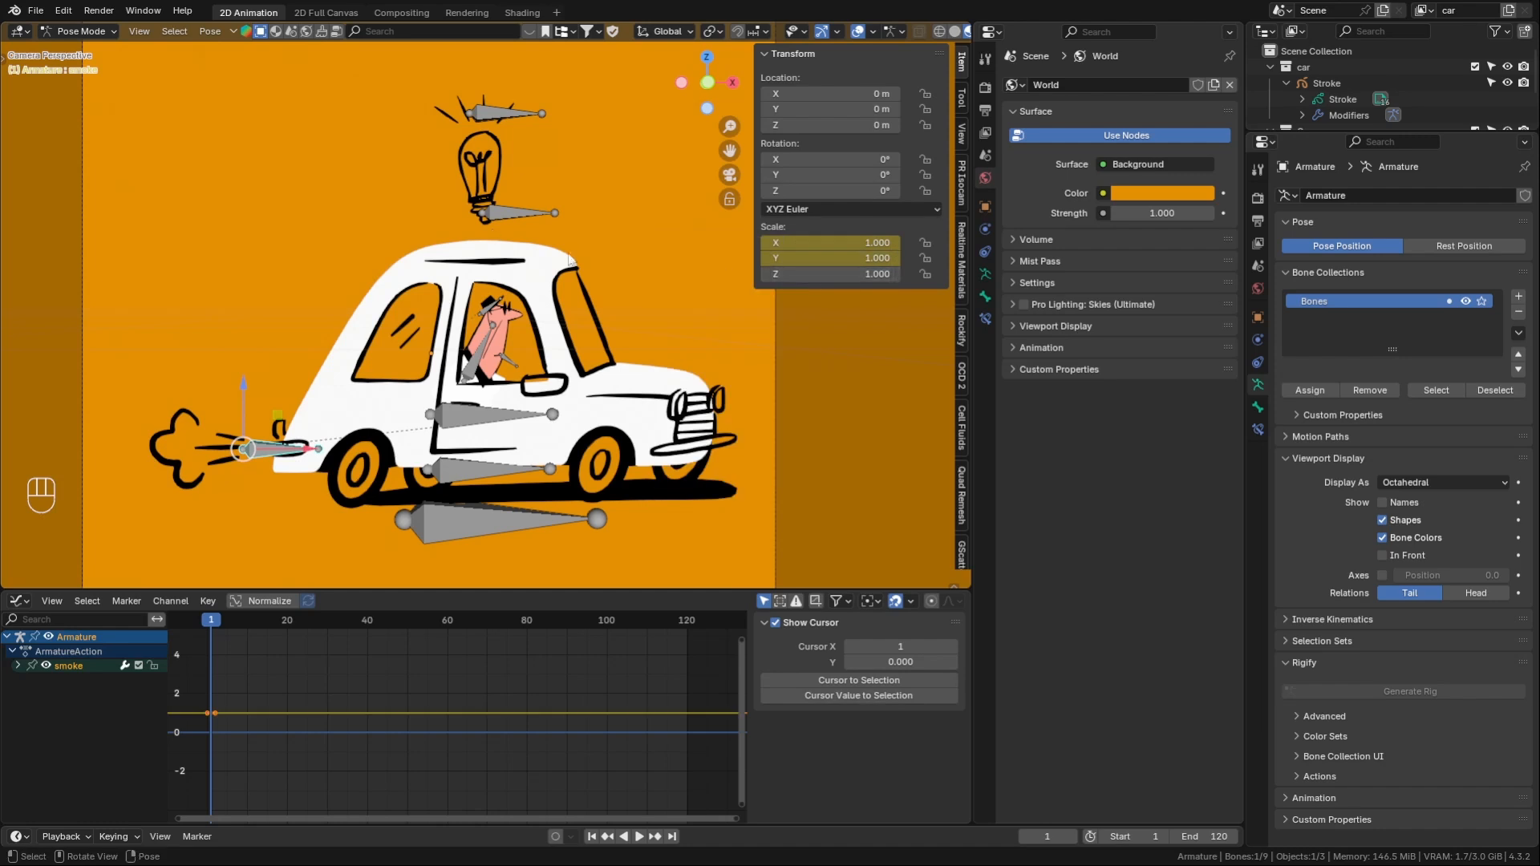
- Insert a single keyframe on the Light bone's Z rotation at frame 1
click(492, 217)
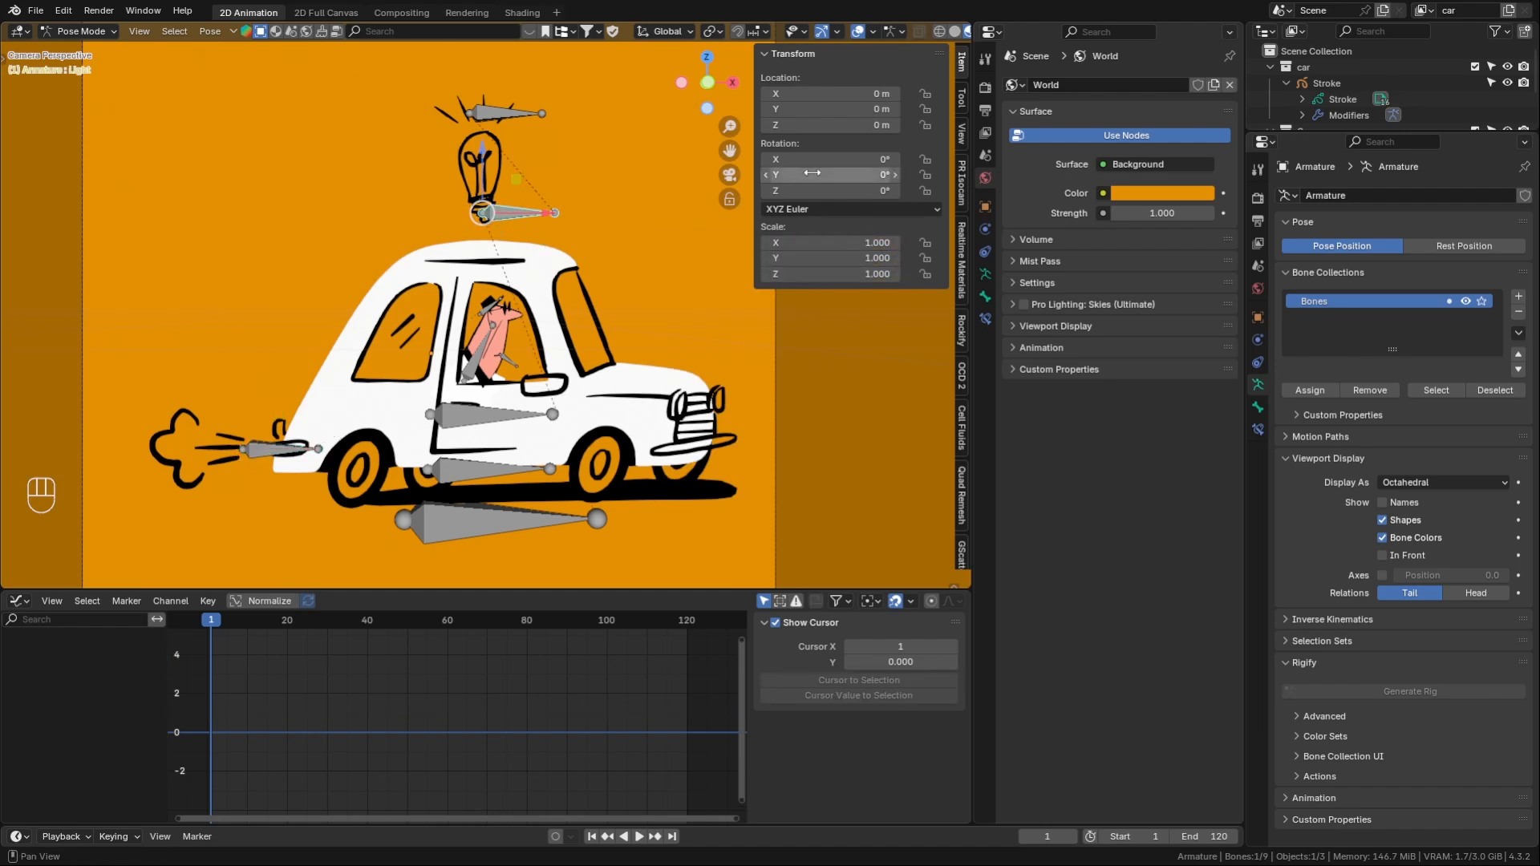
right_click(812, 189)
click(812, 190)
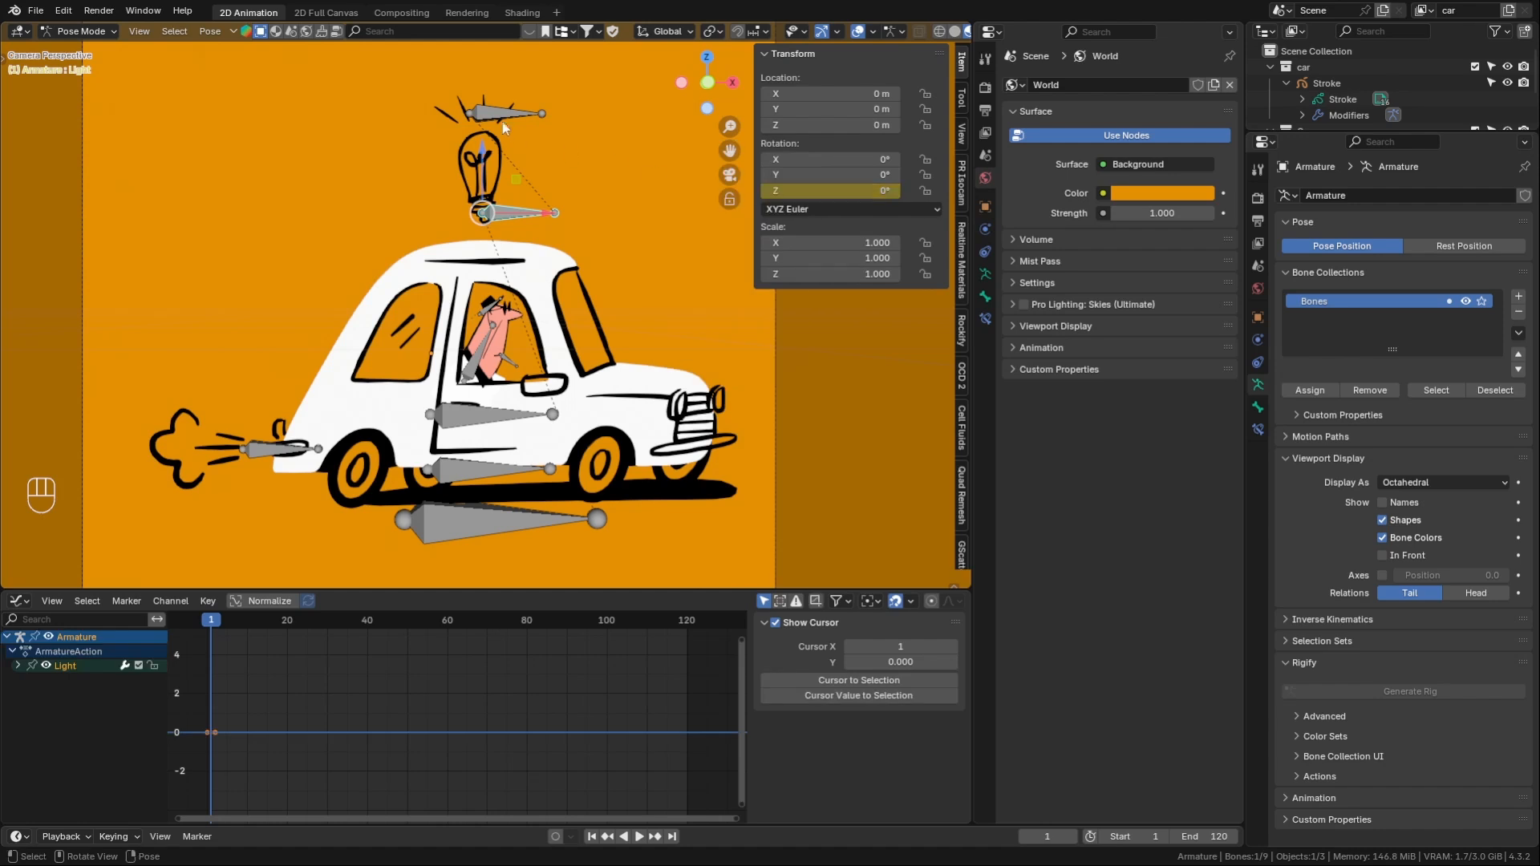
- Insert single keyframes on the Light Rays bone's X and Y scale at frame 1
click(489, 115)
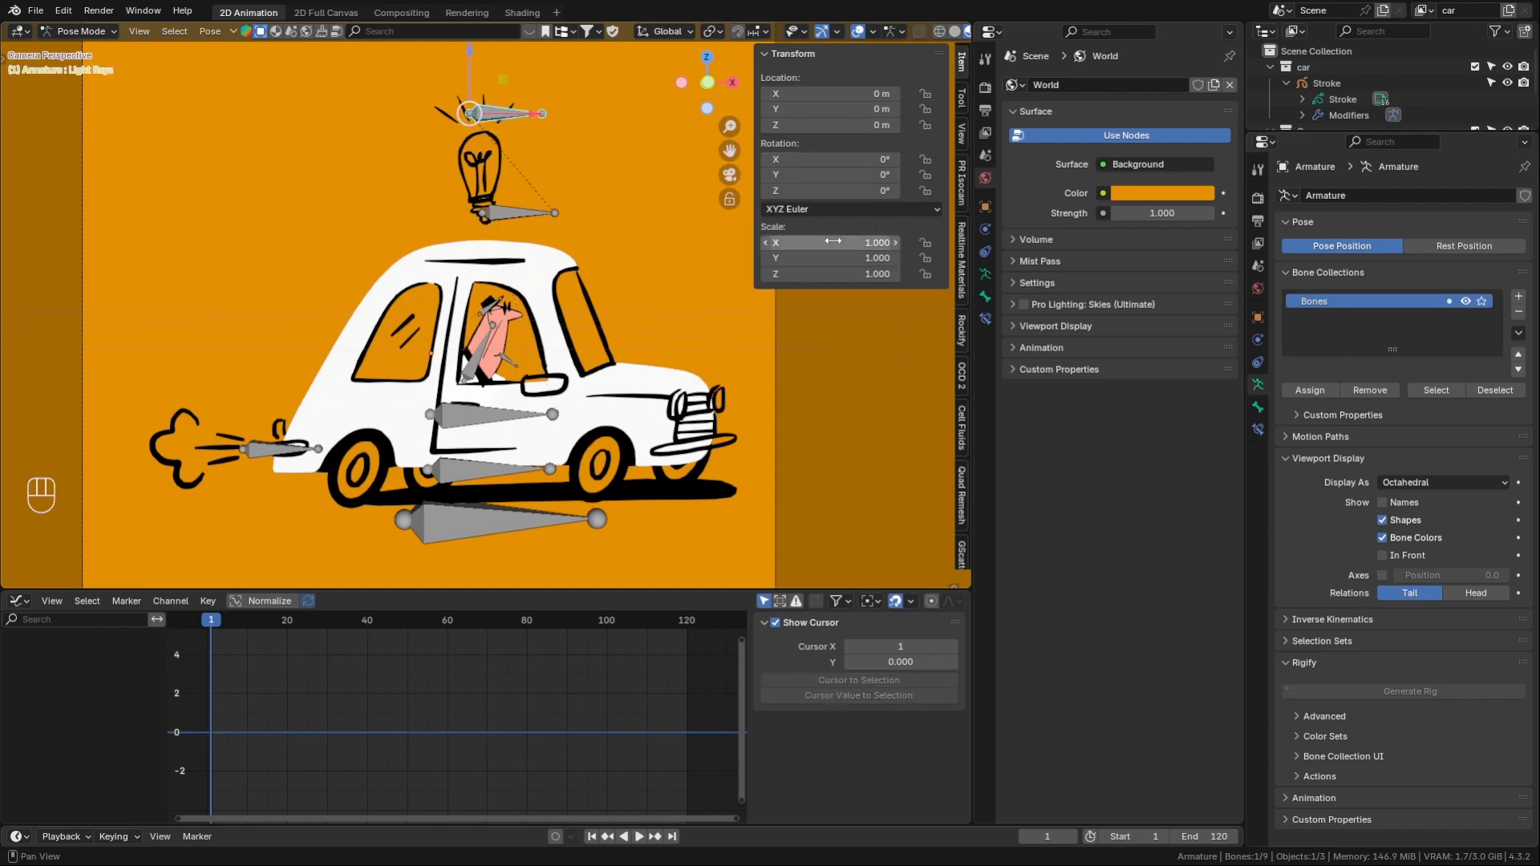
right_click(833, 241)
click(826, 241)
right_click(815, 265)
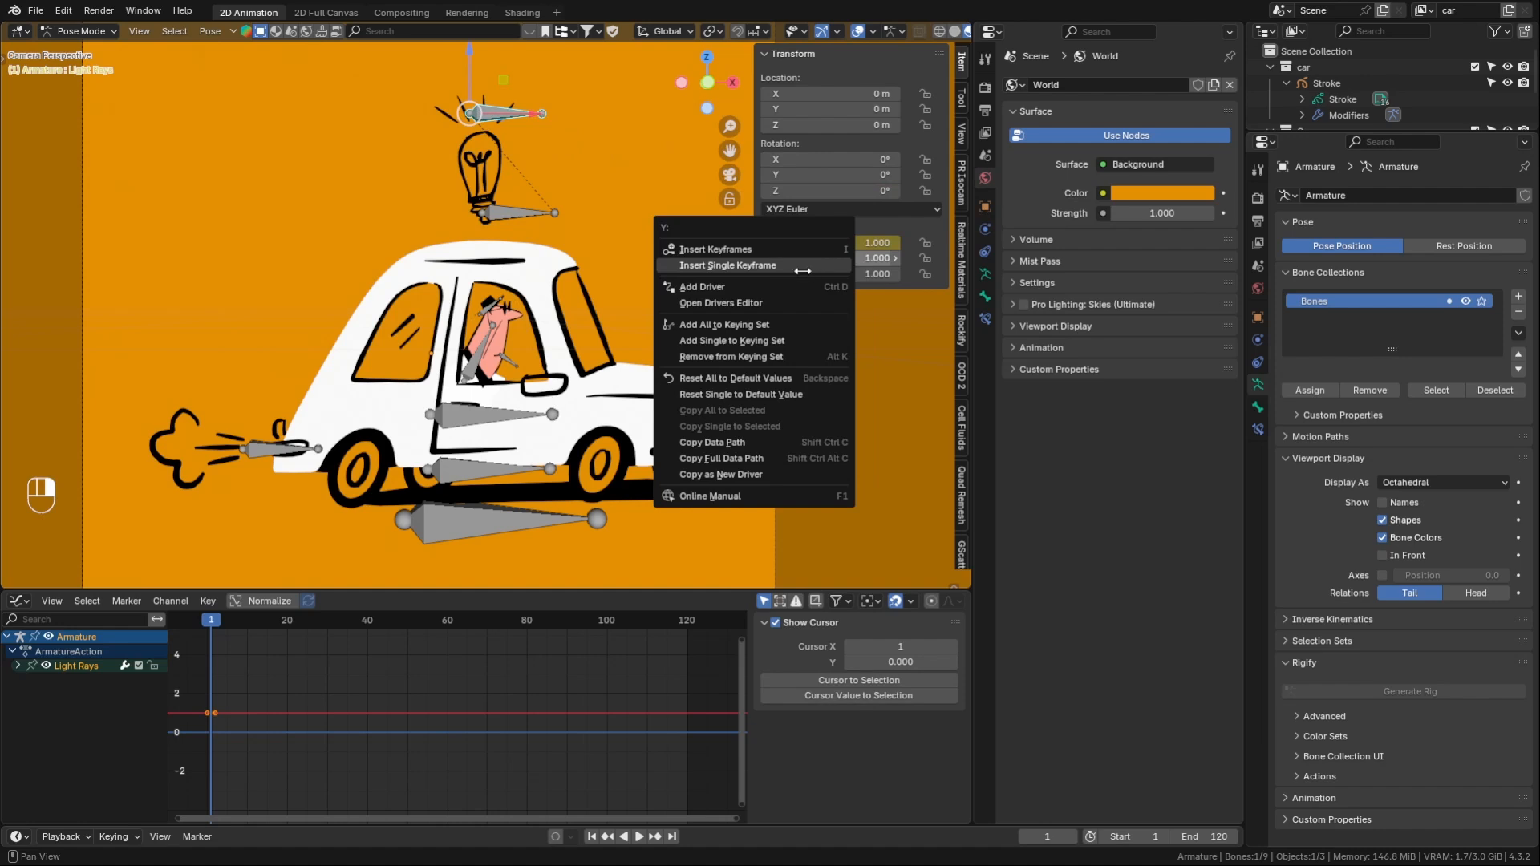
click(802, 271)
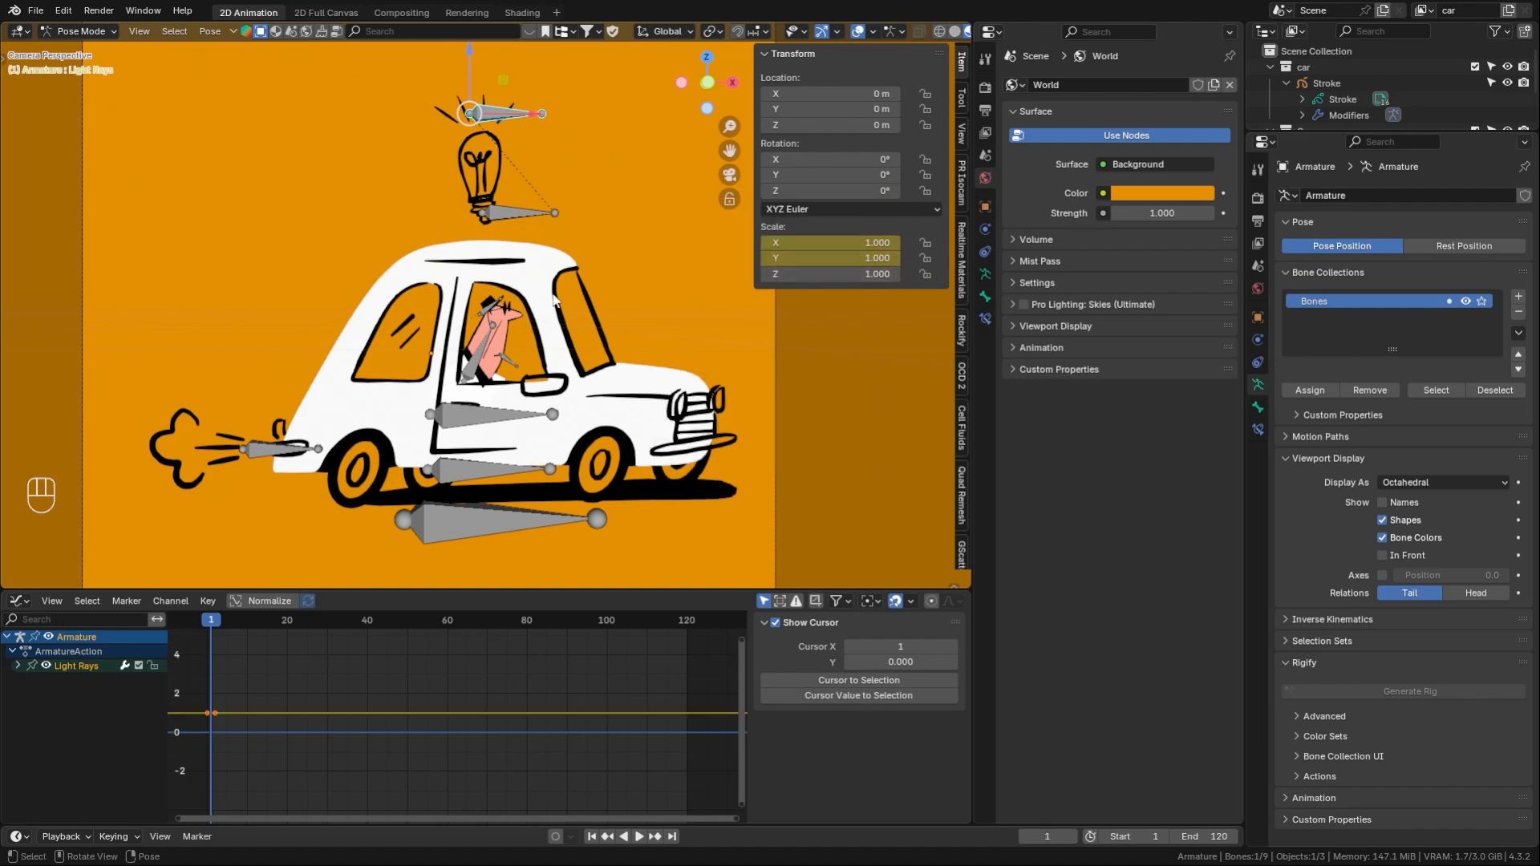
- Insert single keyframes on the Z rotation of the hat bone and of the cigarette bone at frame 1
click(502, 309)
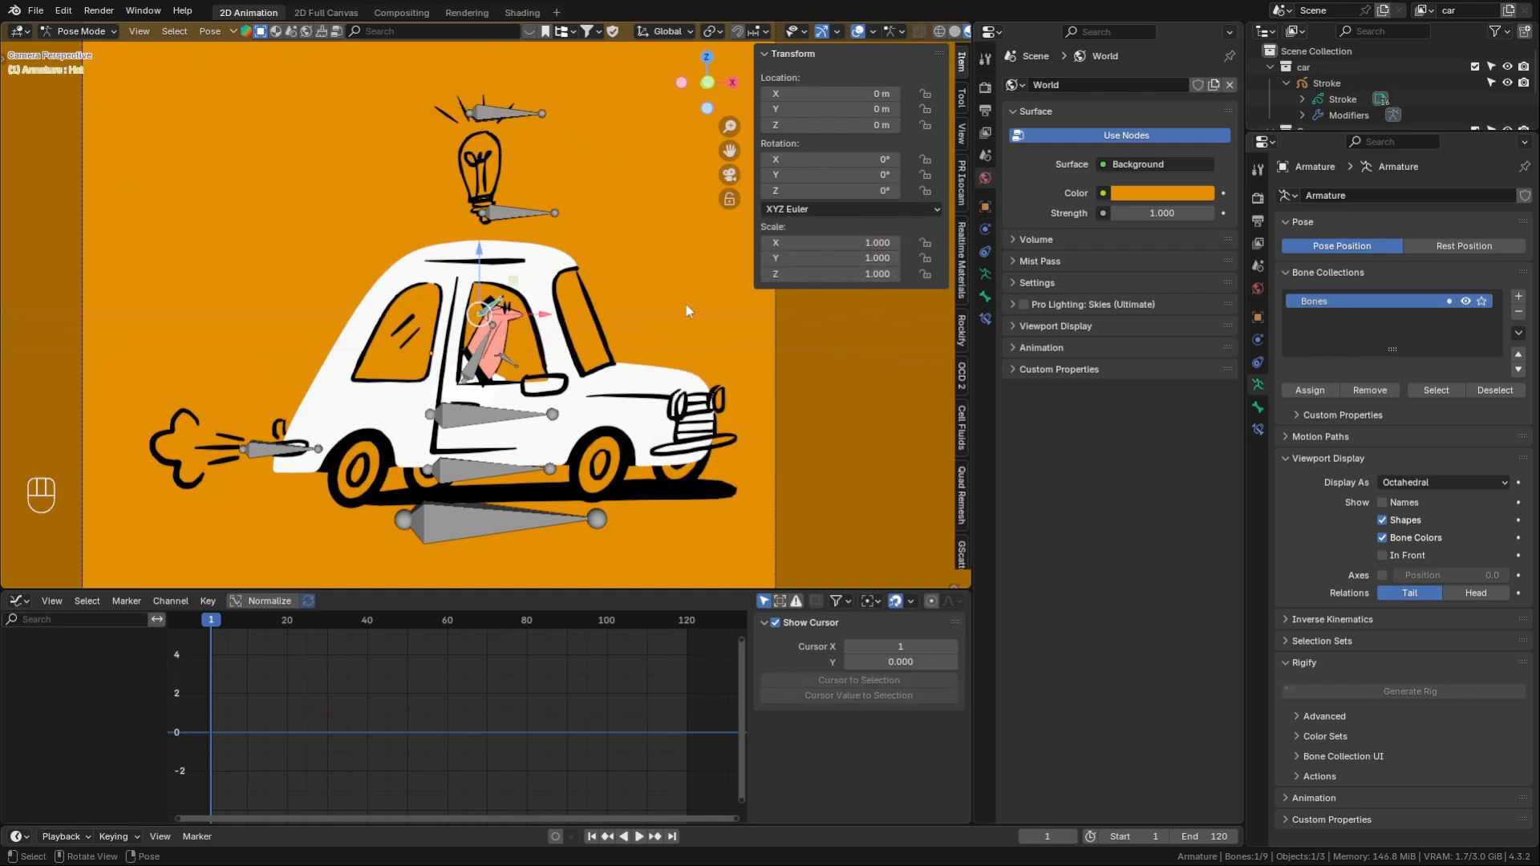
right_click(812, 193)
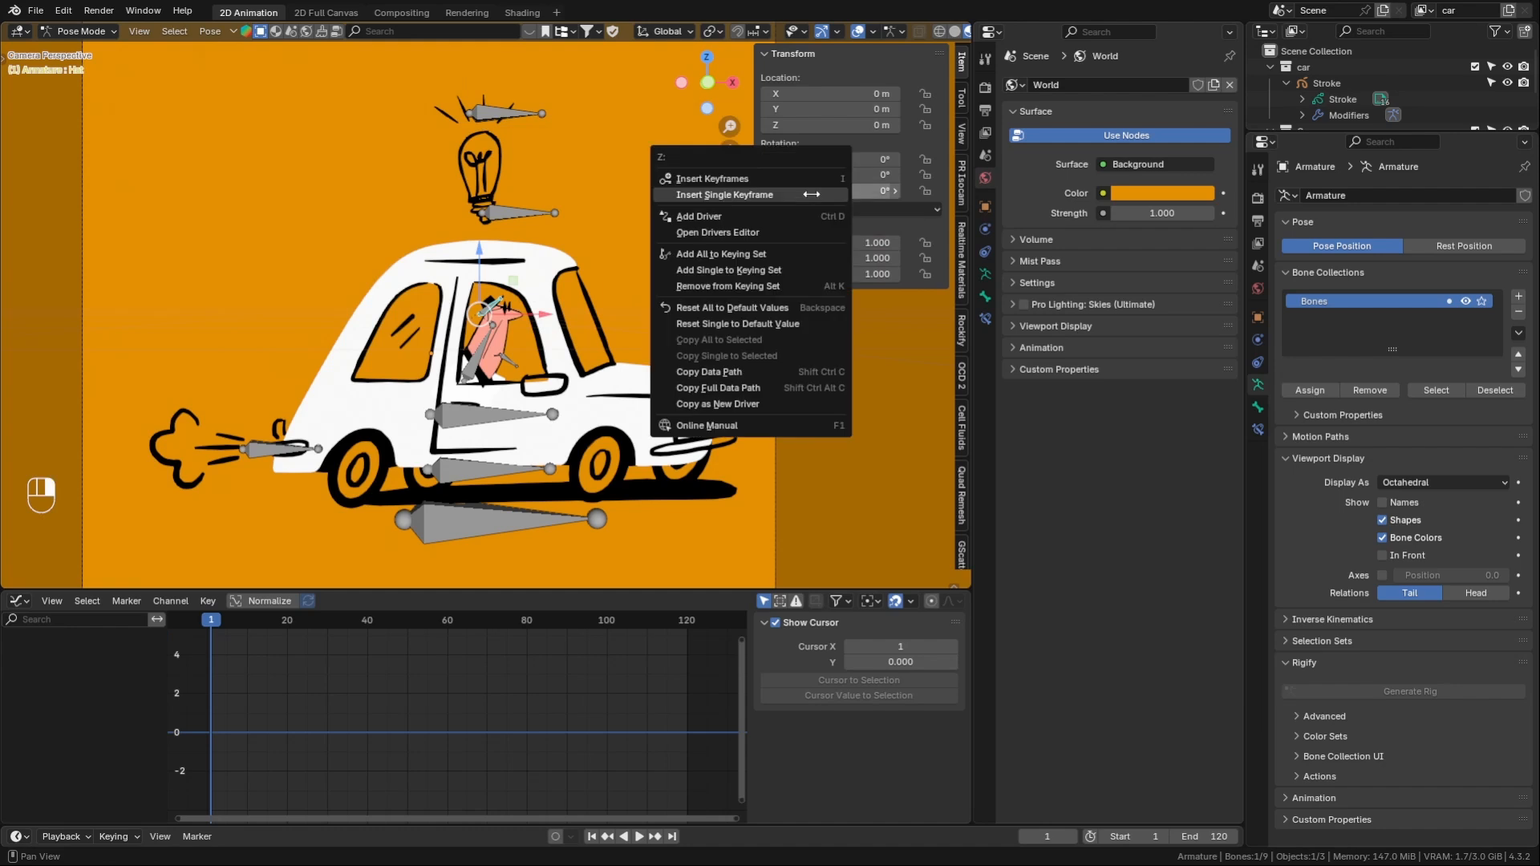
click(804, 195)
click(503, 358)
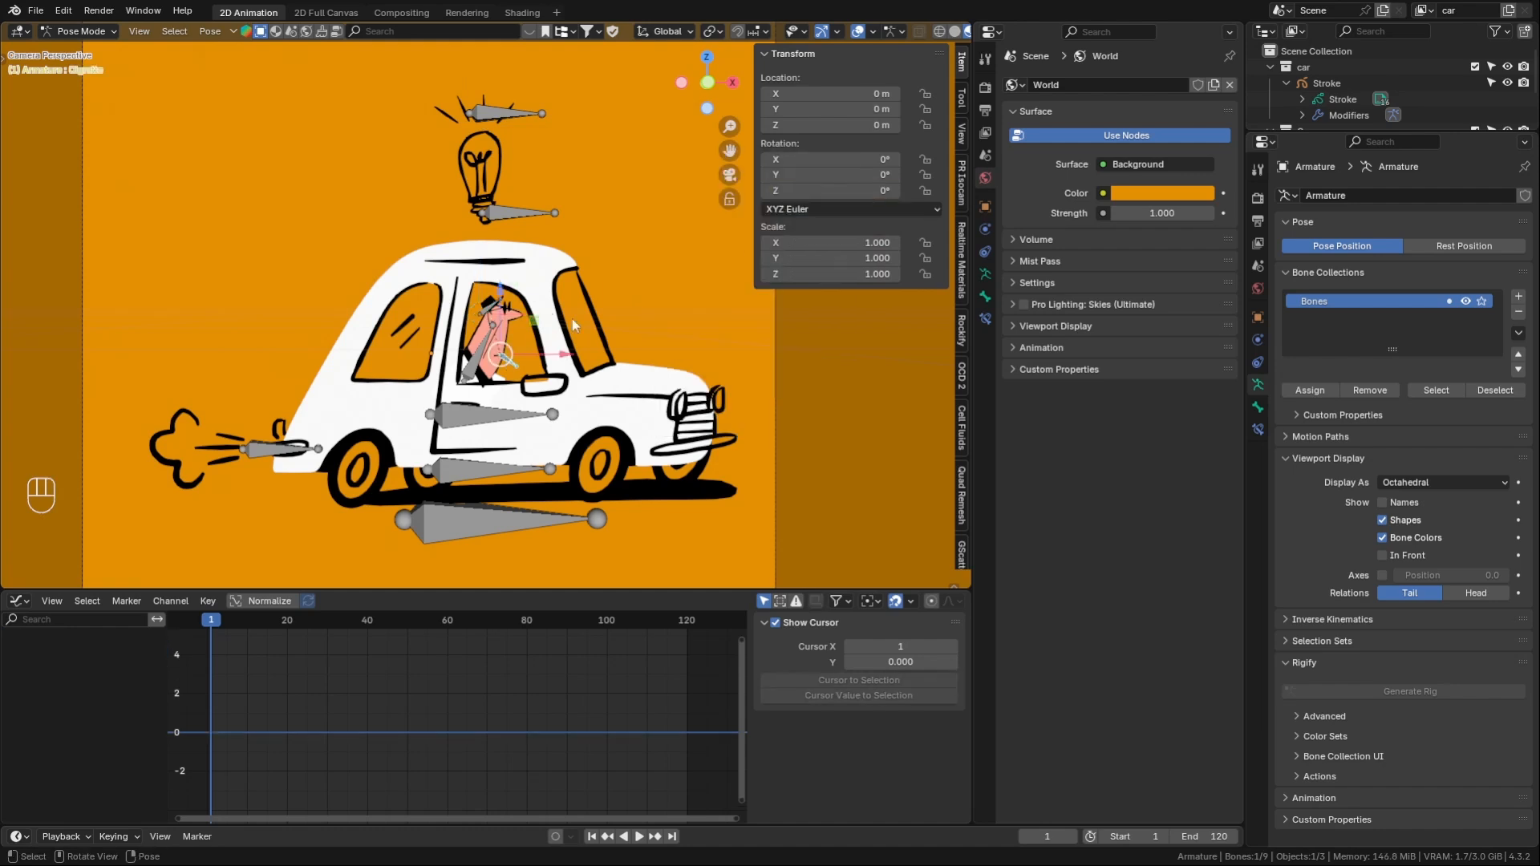
right_click(804, 195)
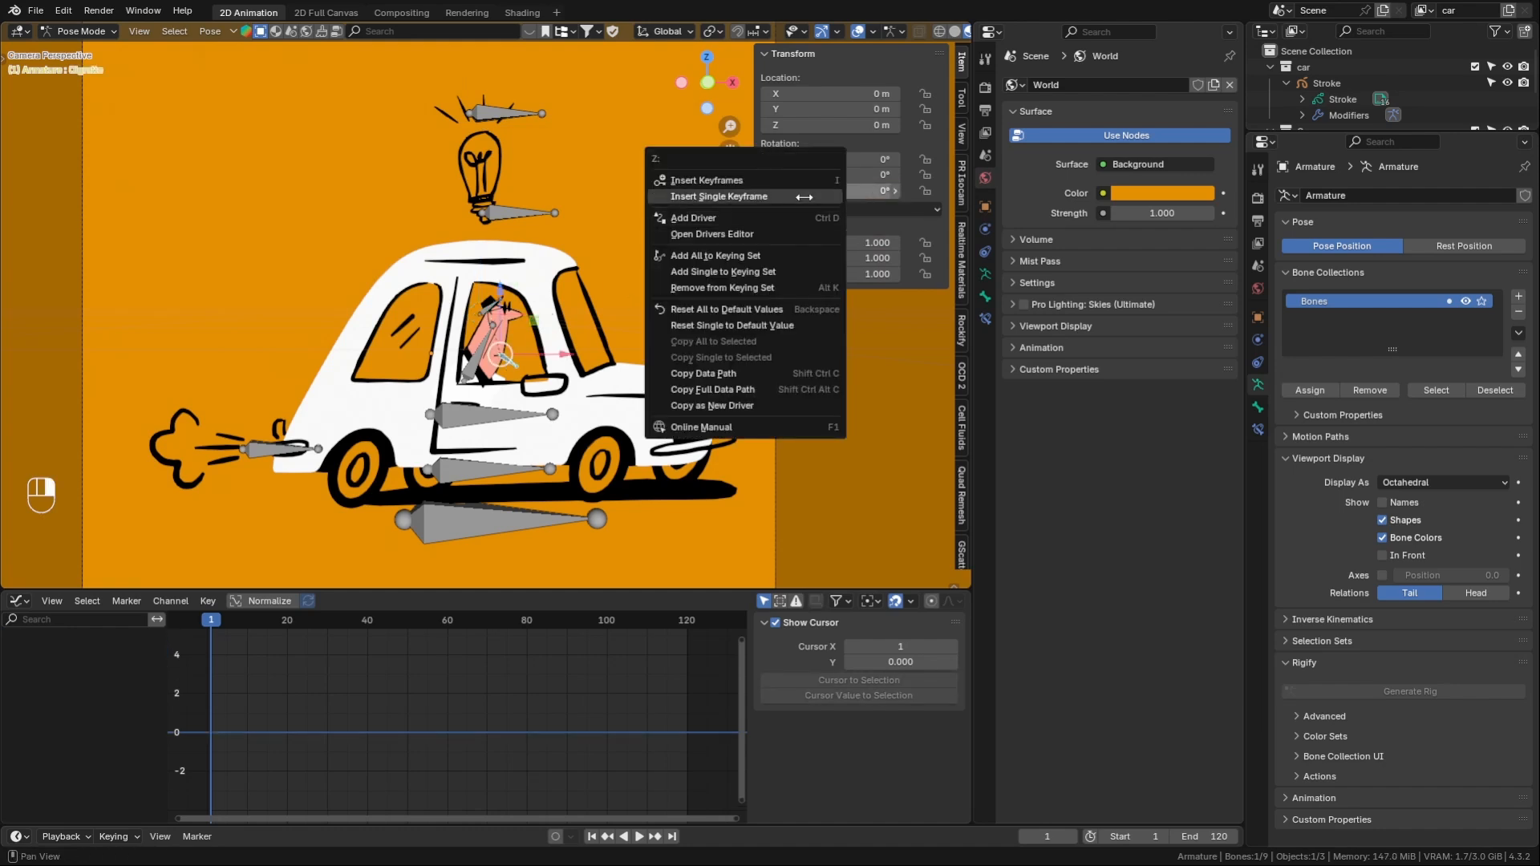
click(804, 196)
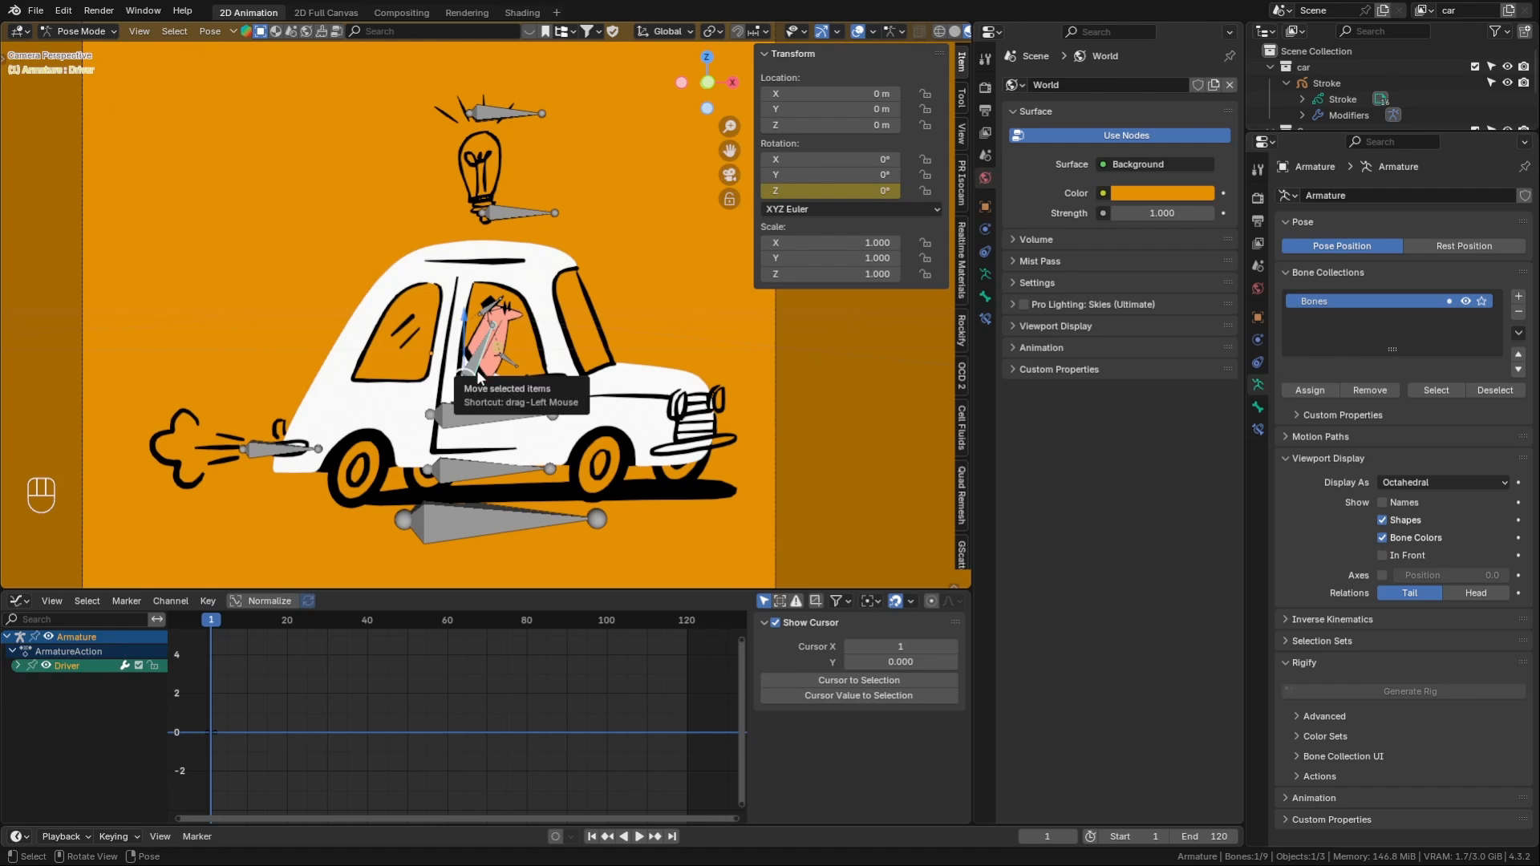
- Check the keyed channels of the car and tire bones
click(266, 460)
click(463, 416)
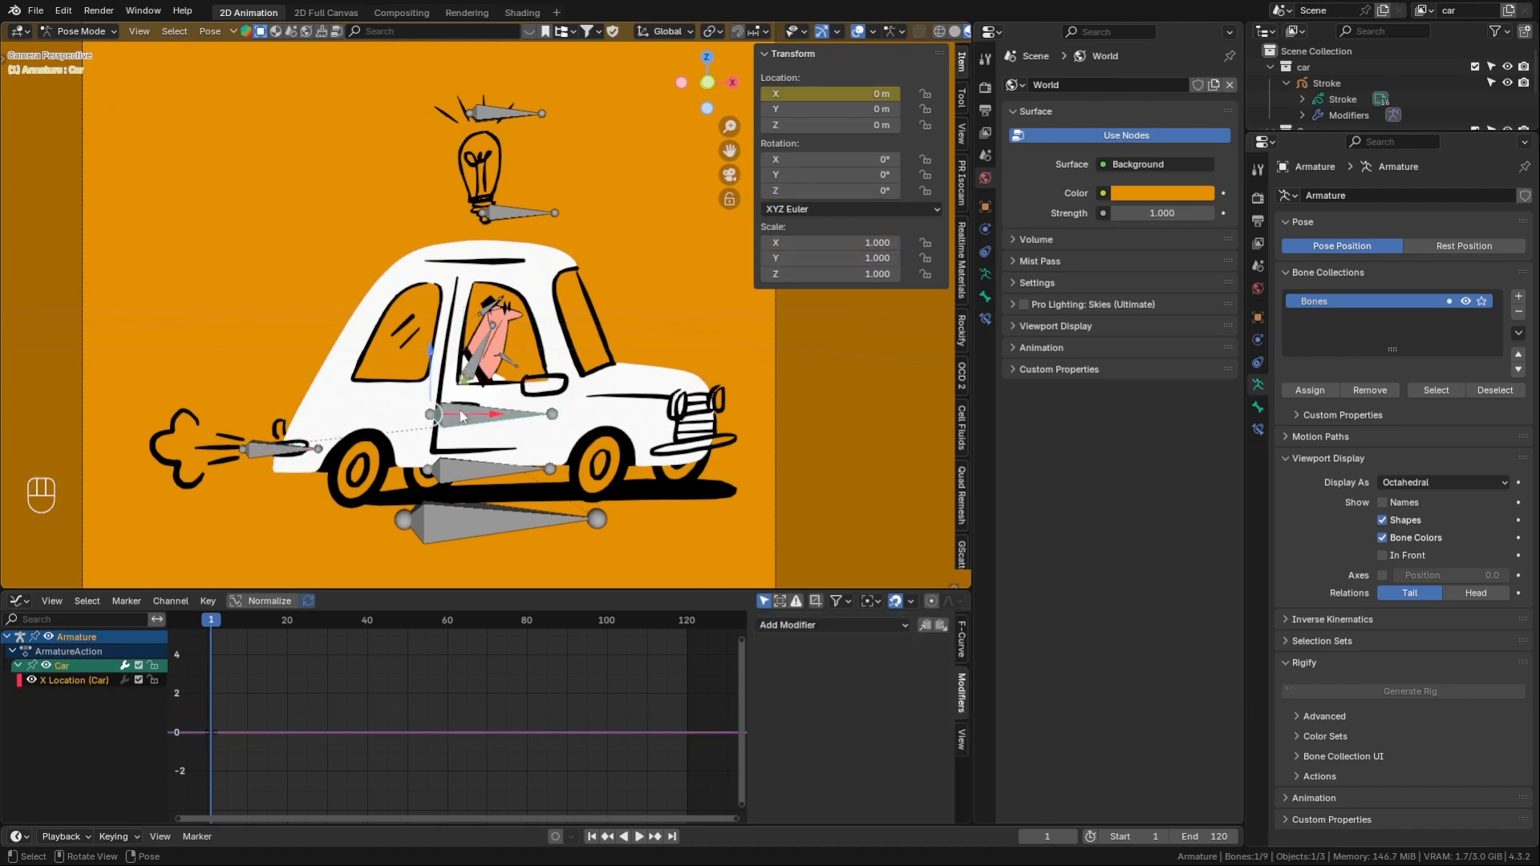
click(464, 484)
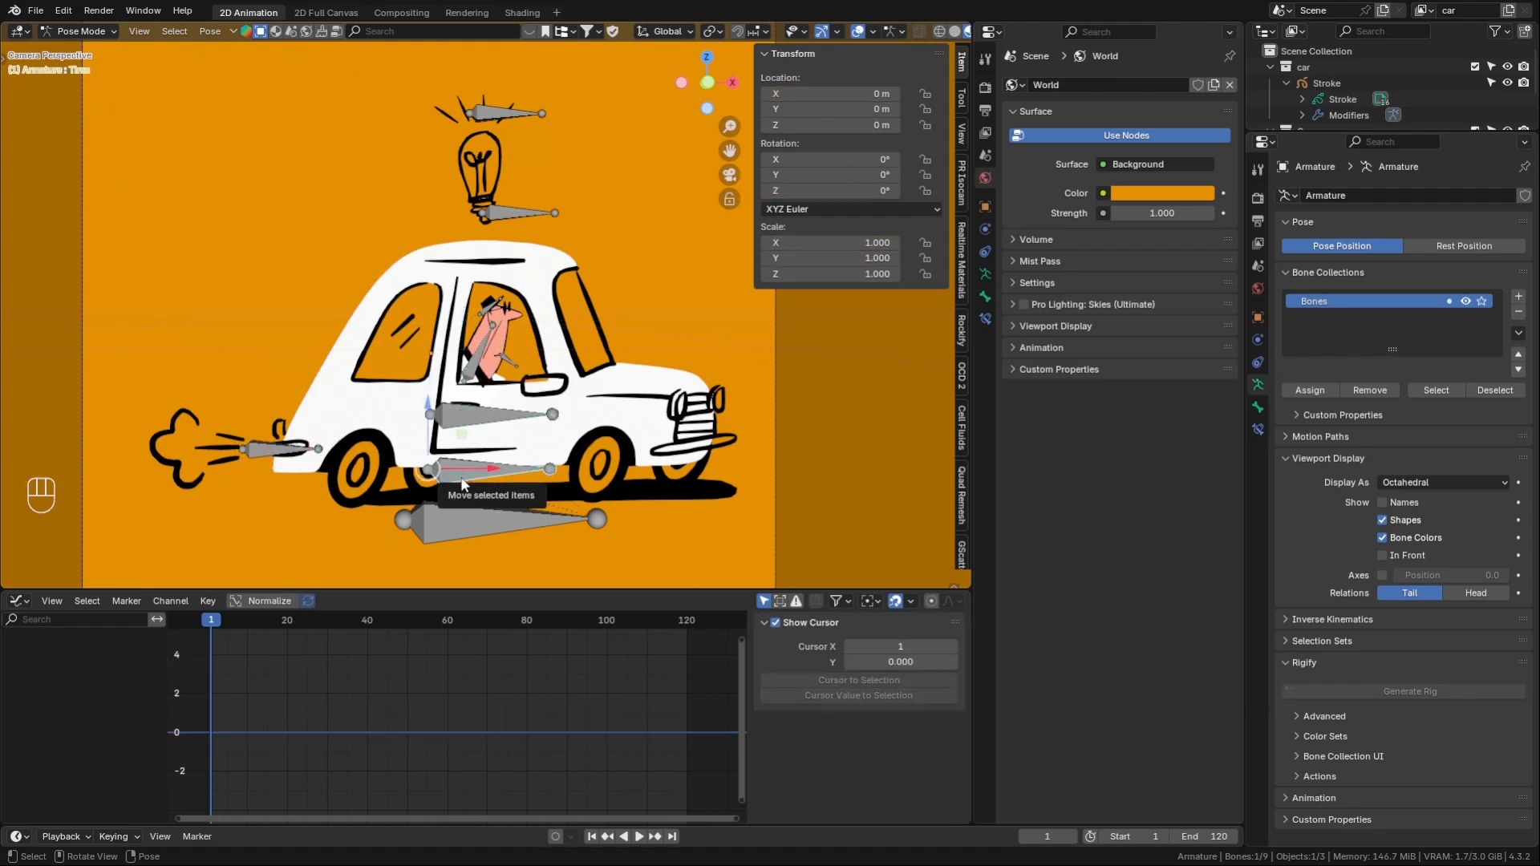
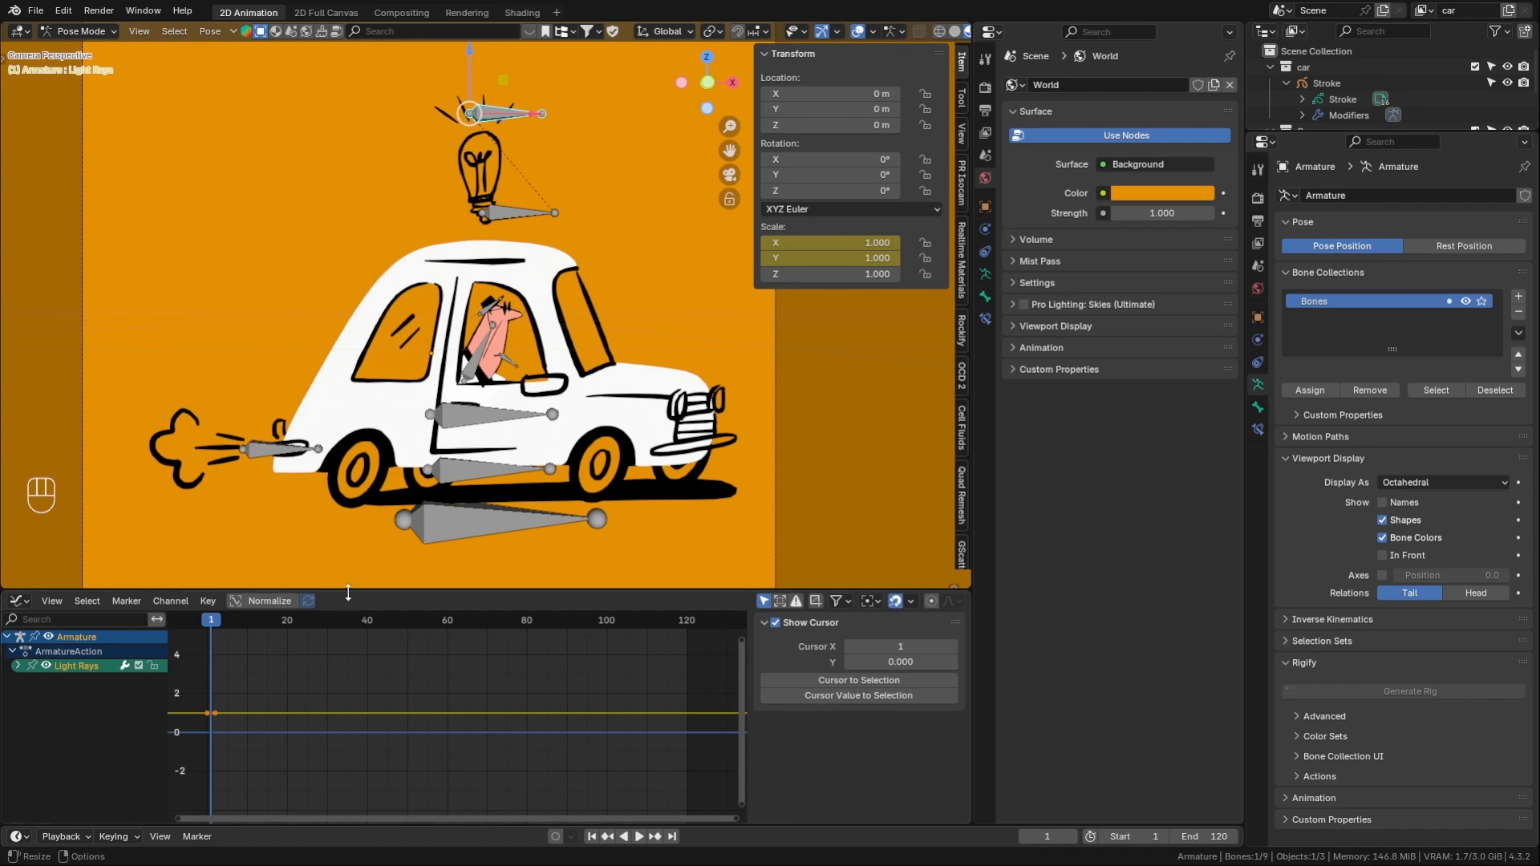
- Enlarge the Graph Editor and add a Noise modifier to the car bone's X Location curve
drag(348, 592, 348, 461)
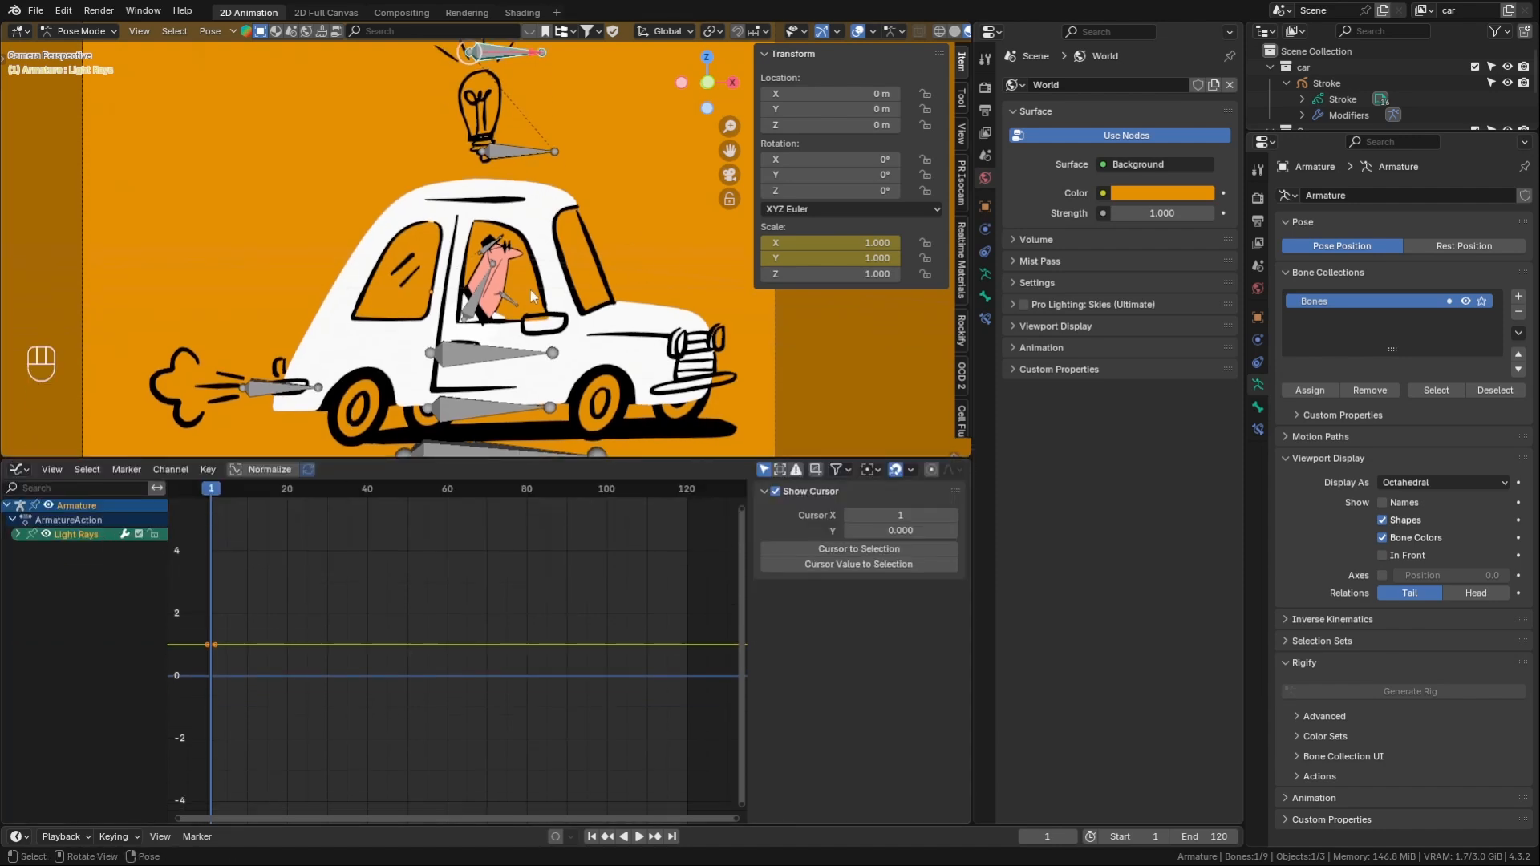
click(459, 361)
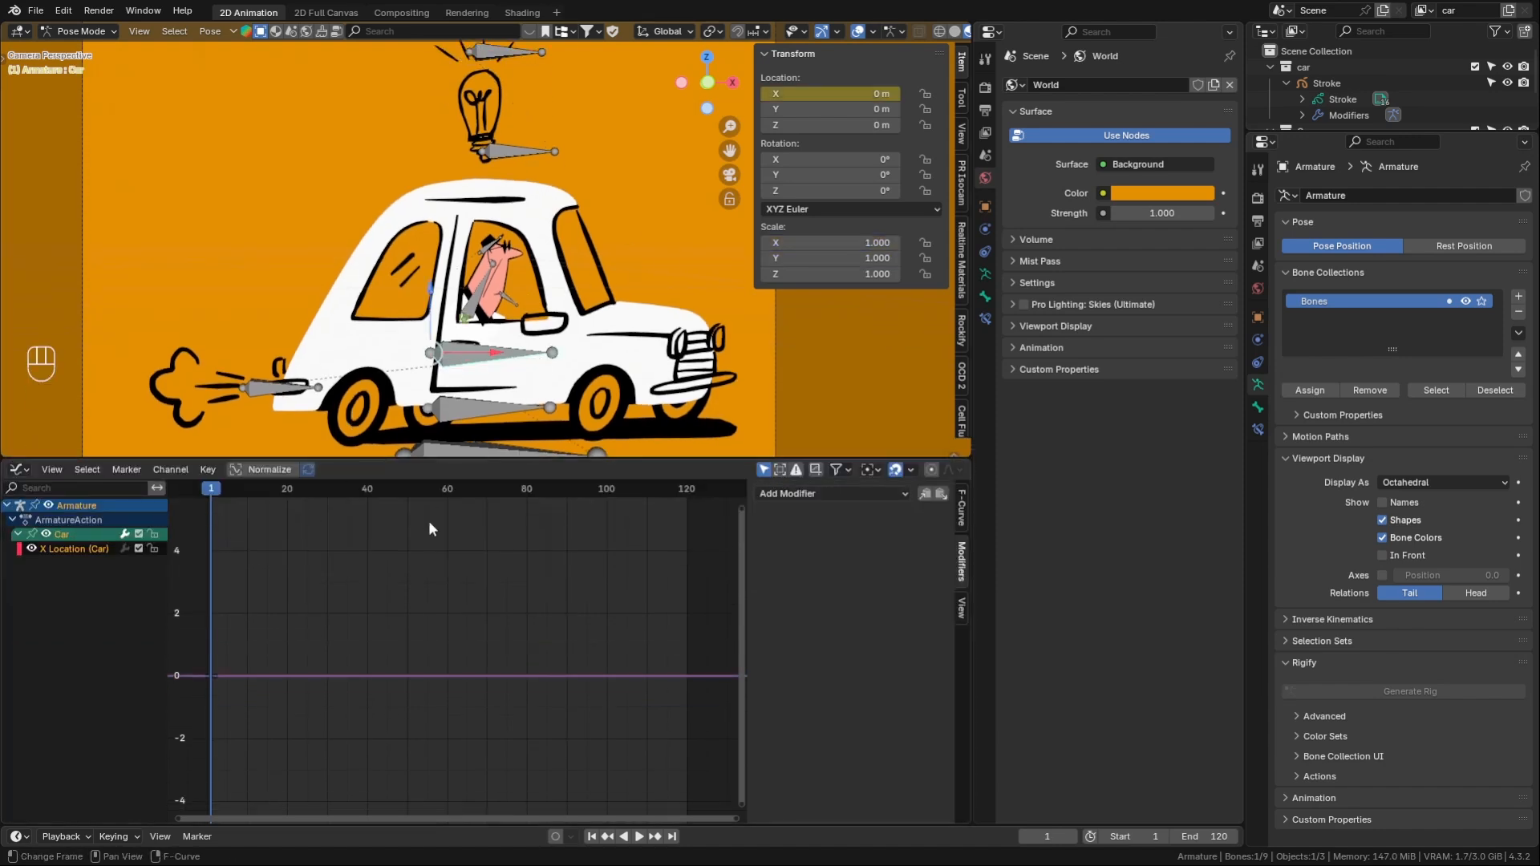
key(Home)
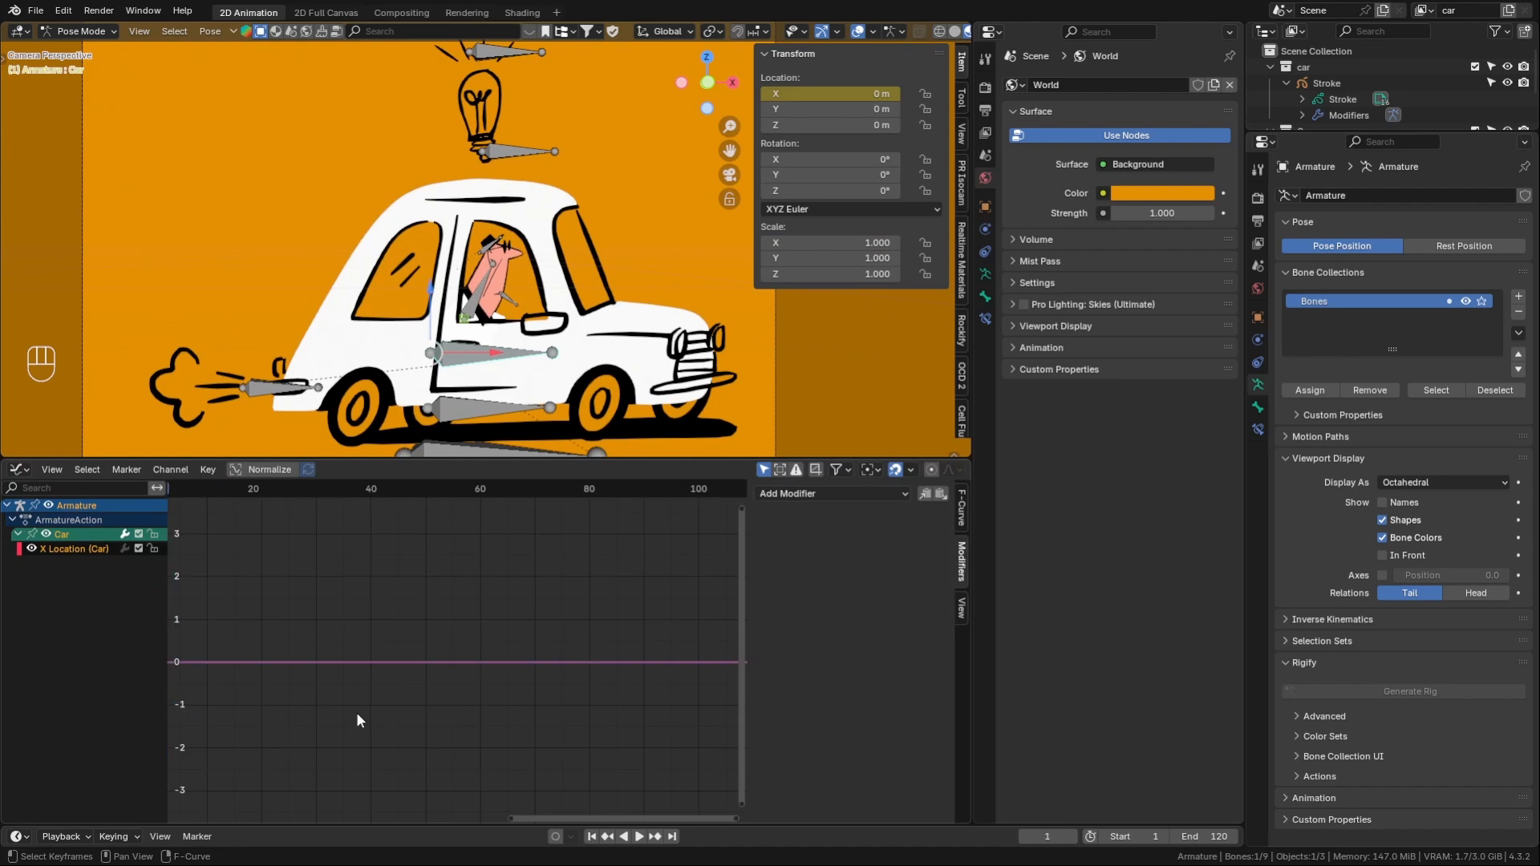
click(61, 550)
click(881, 494)
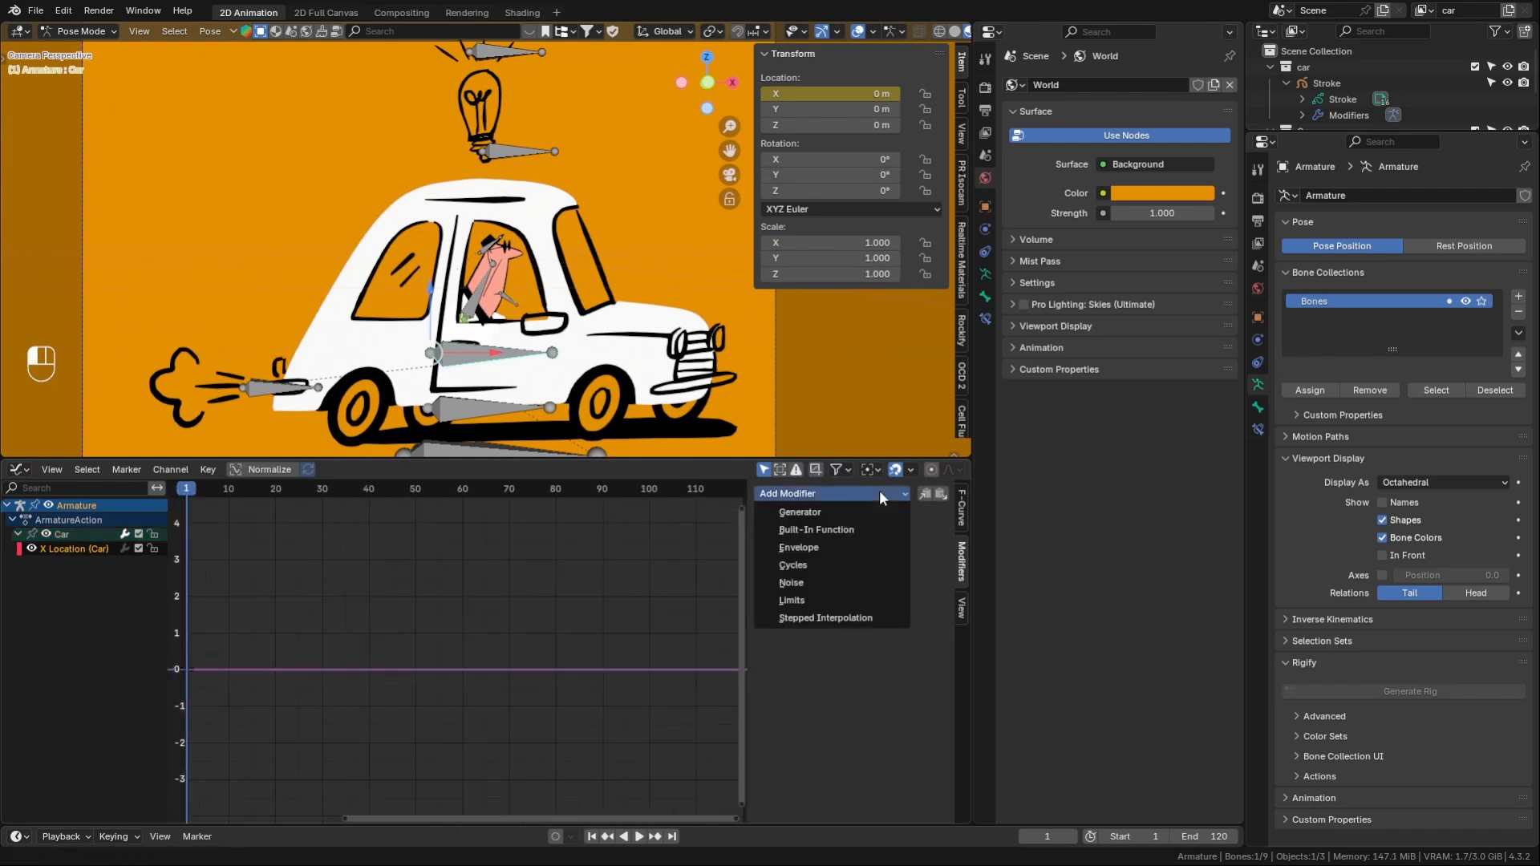
click(835, 585)
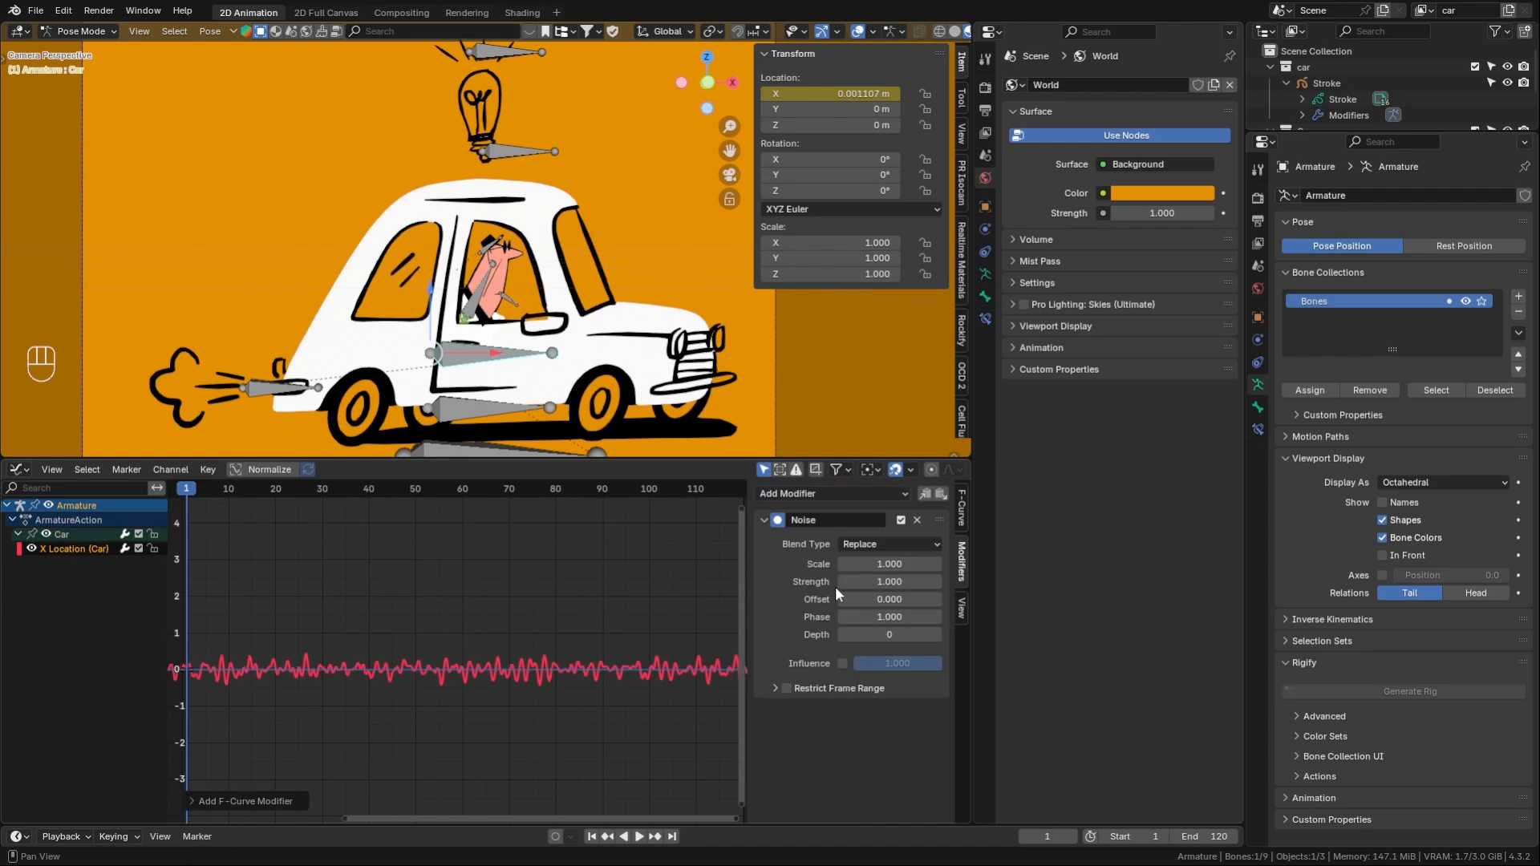
- Play the animation and set the car bone's Noise modifier to scale 4.47 and strength 0.35
click(638, 837)
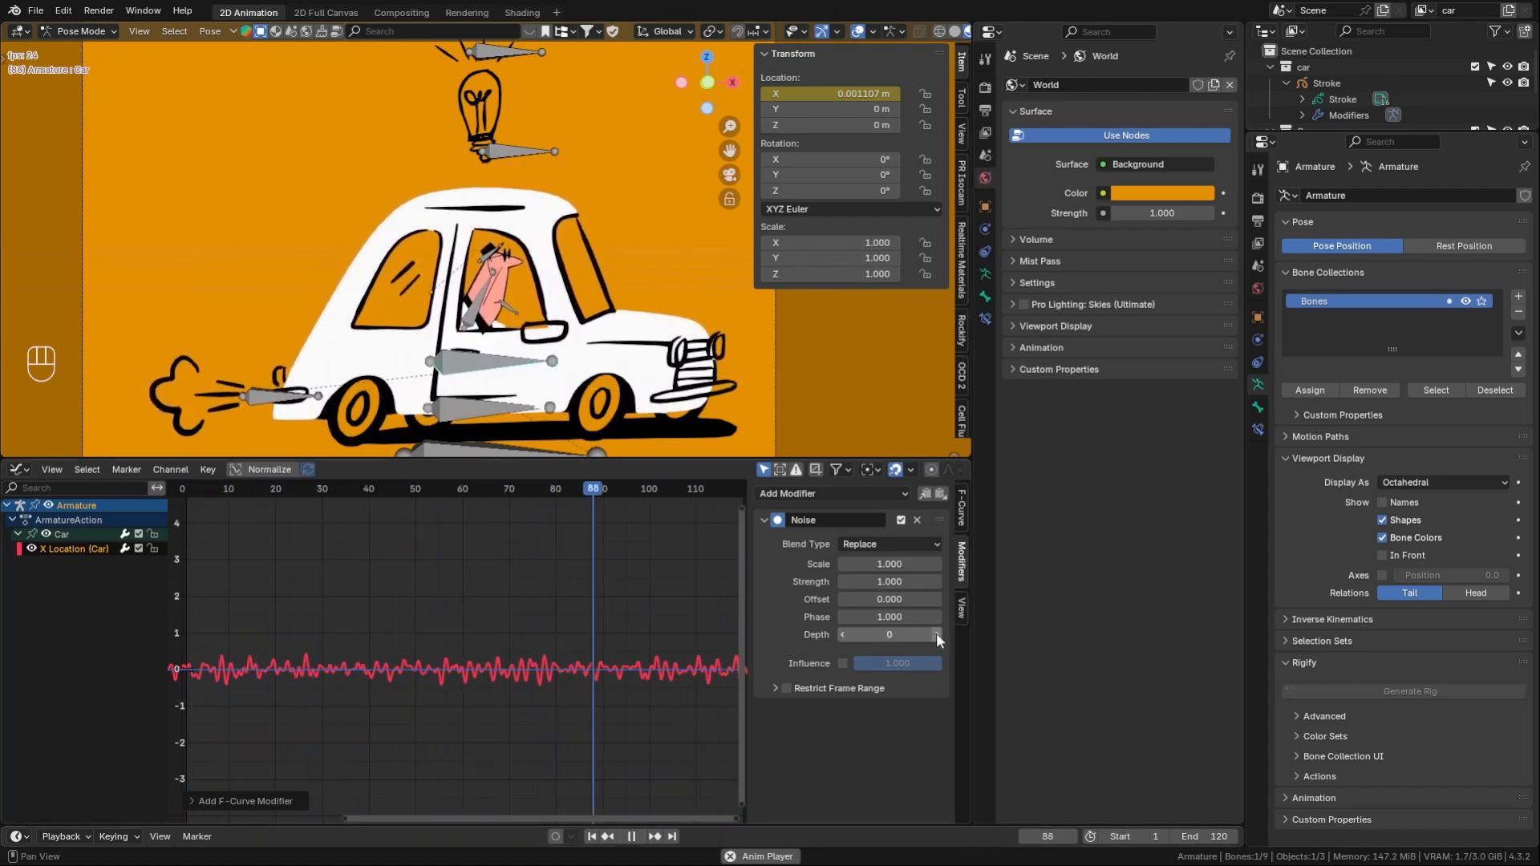
shift+drag(878, 563, 1156, 563)
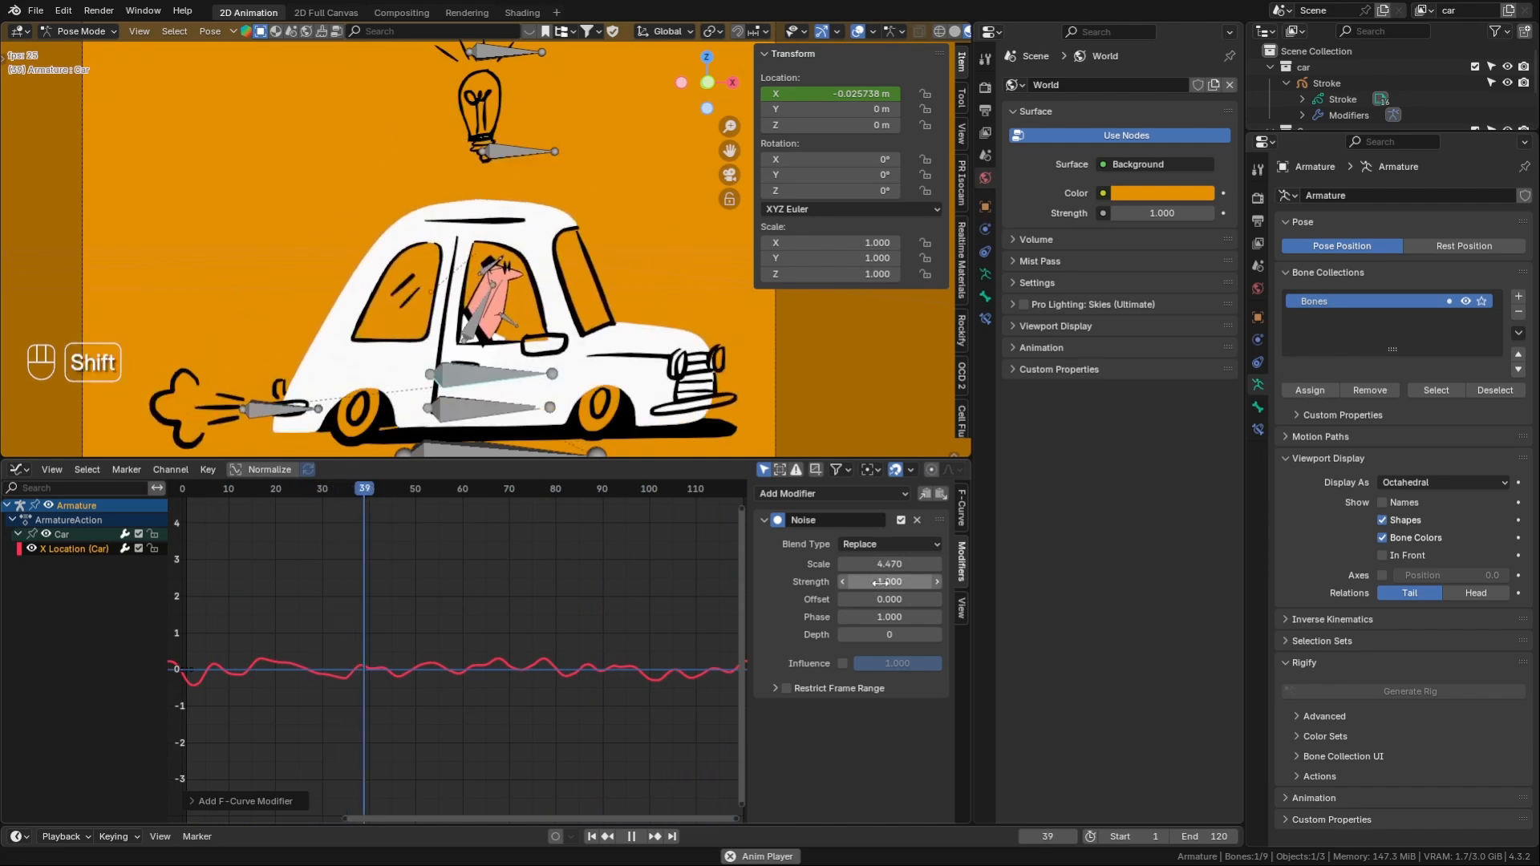
shift+drag(881, 583, 829, 582)
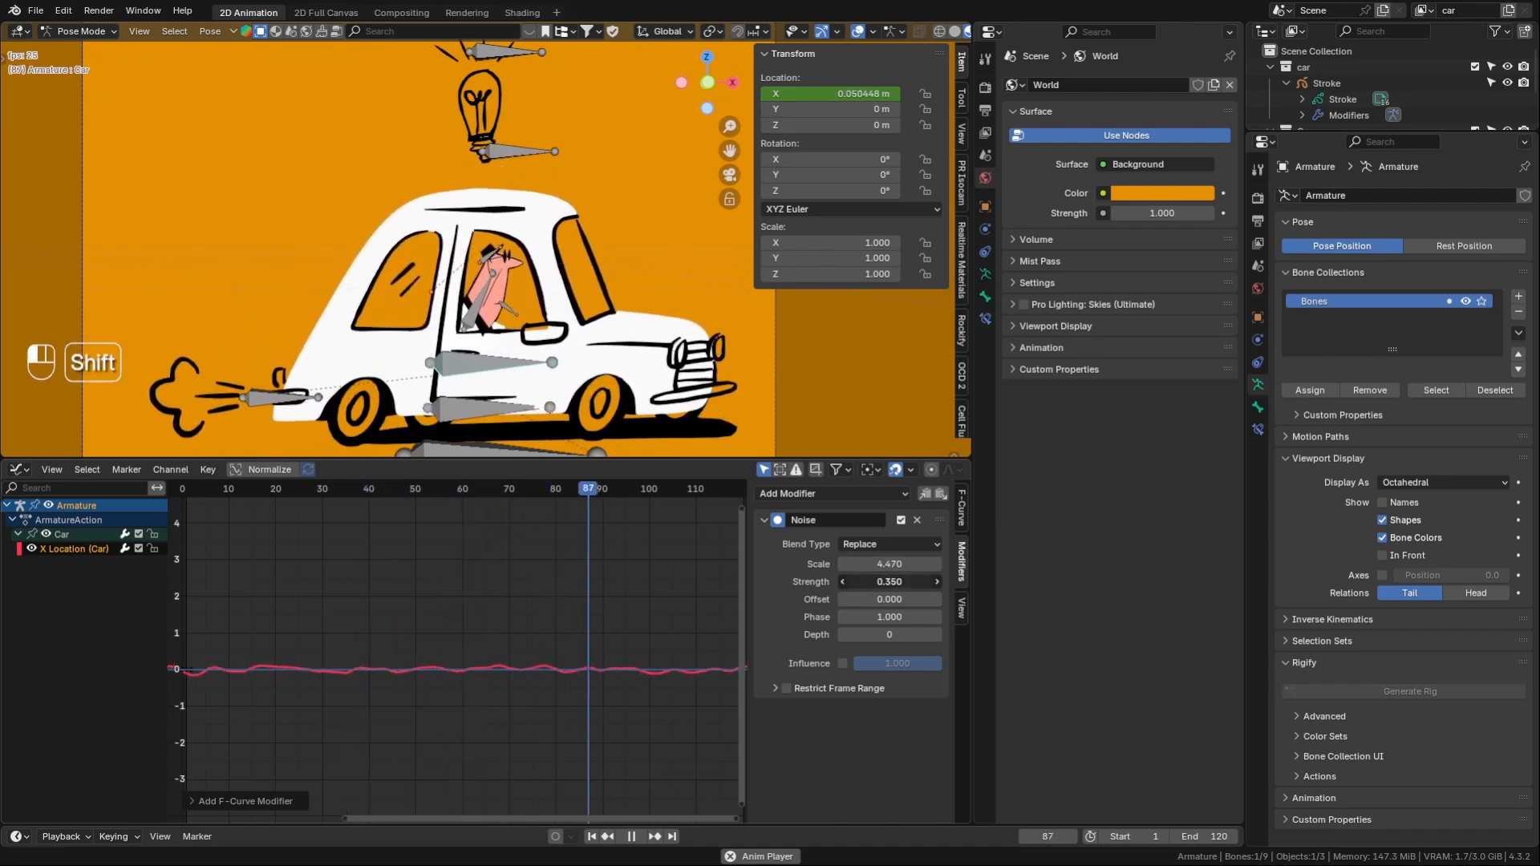
- Add Noise modifiers to the smoke bone's X and Y Scale curves, with scale 2.79 and strength 0.44
click(281, 394)
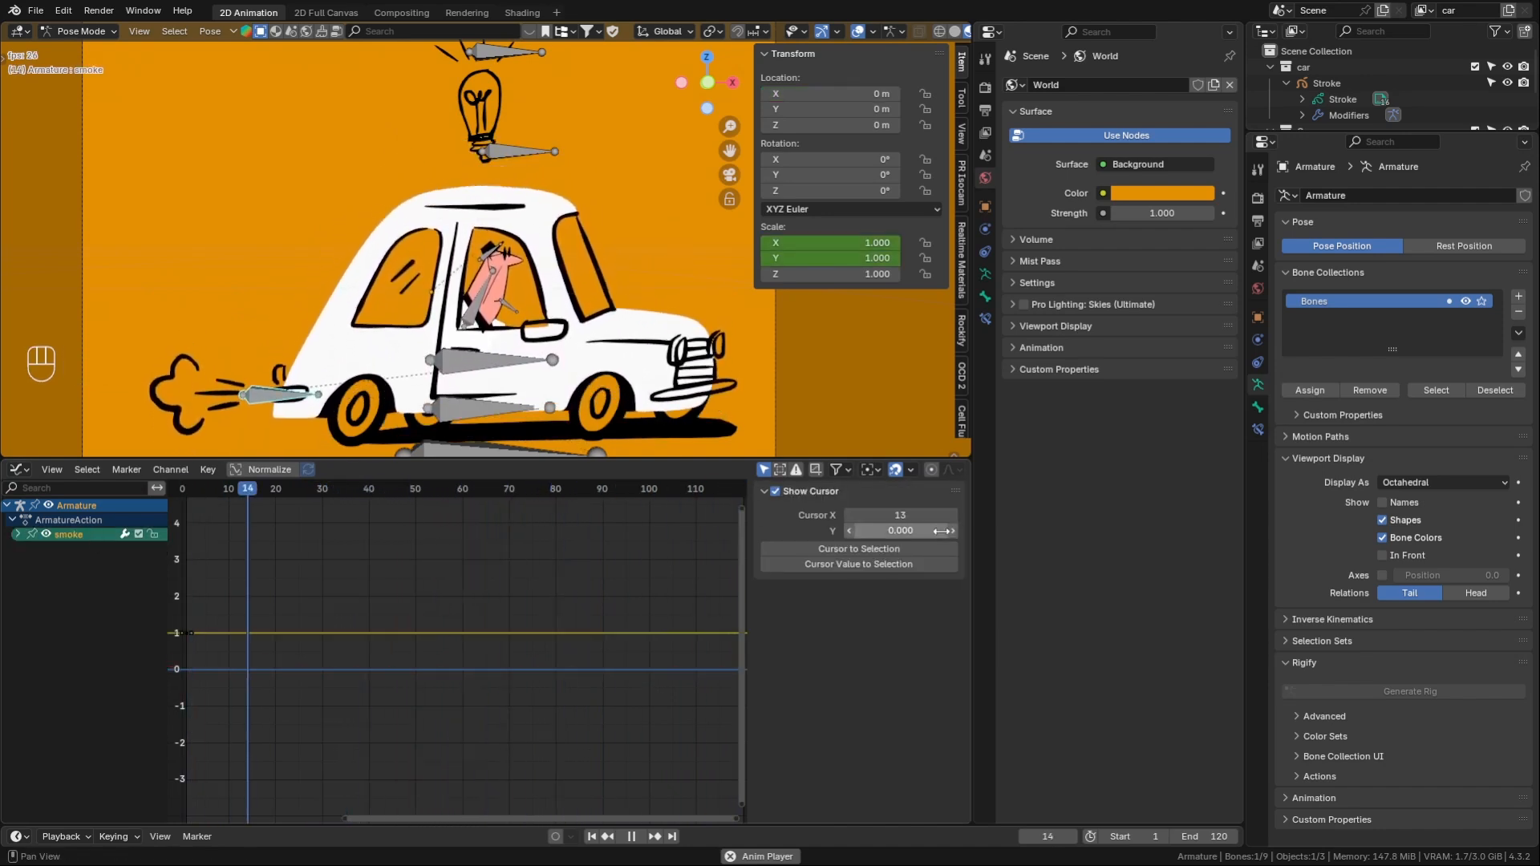
click(68, 551)
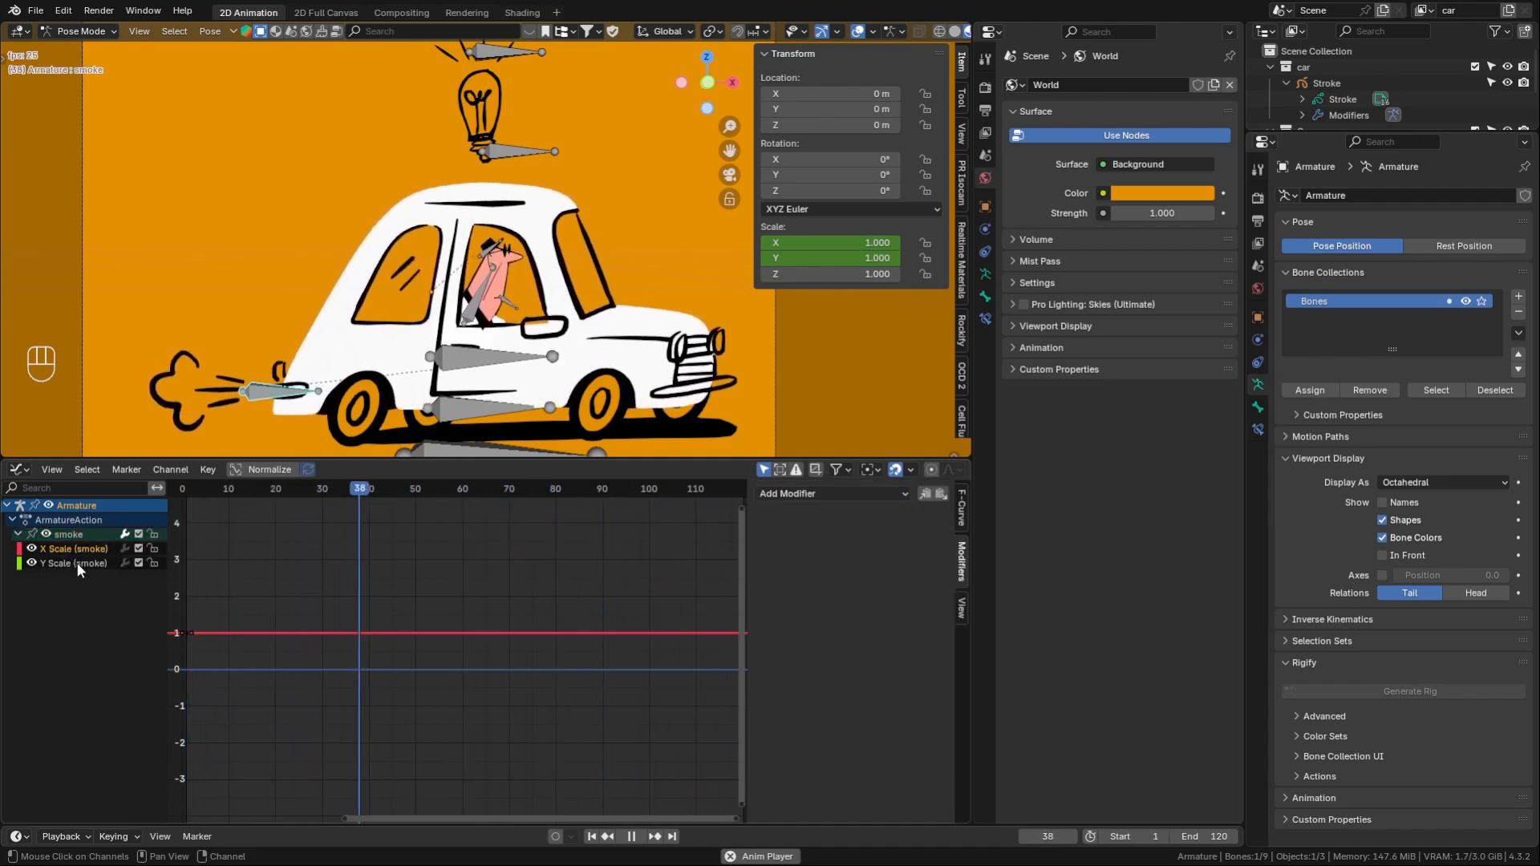
shift+click(75, 561)
click(879, 493)
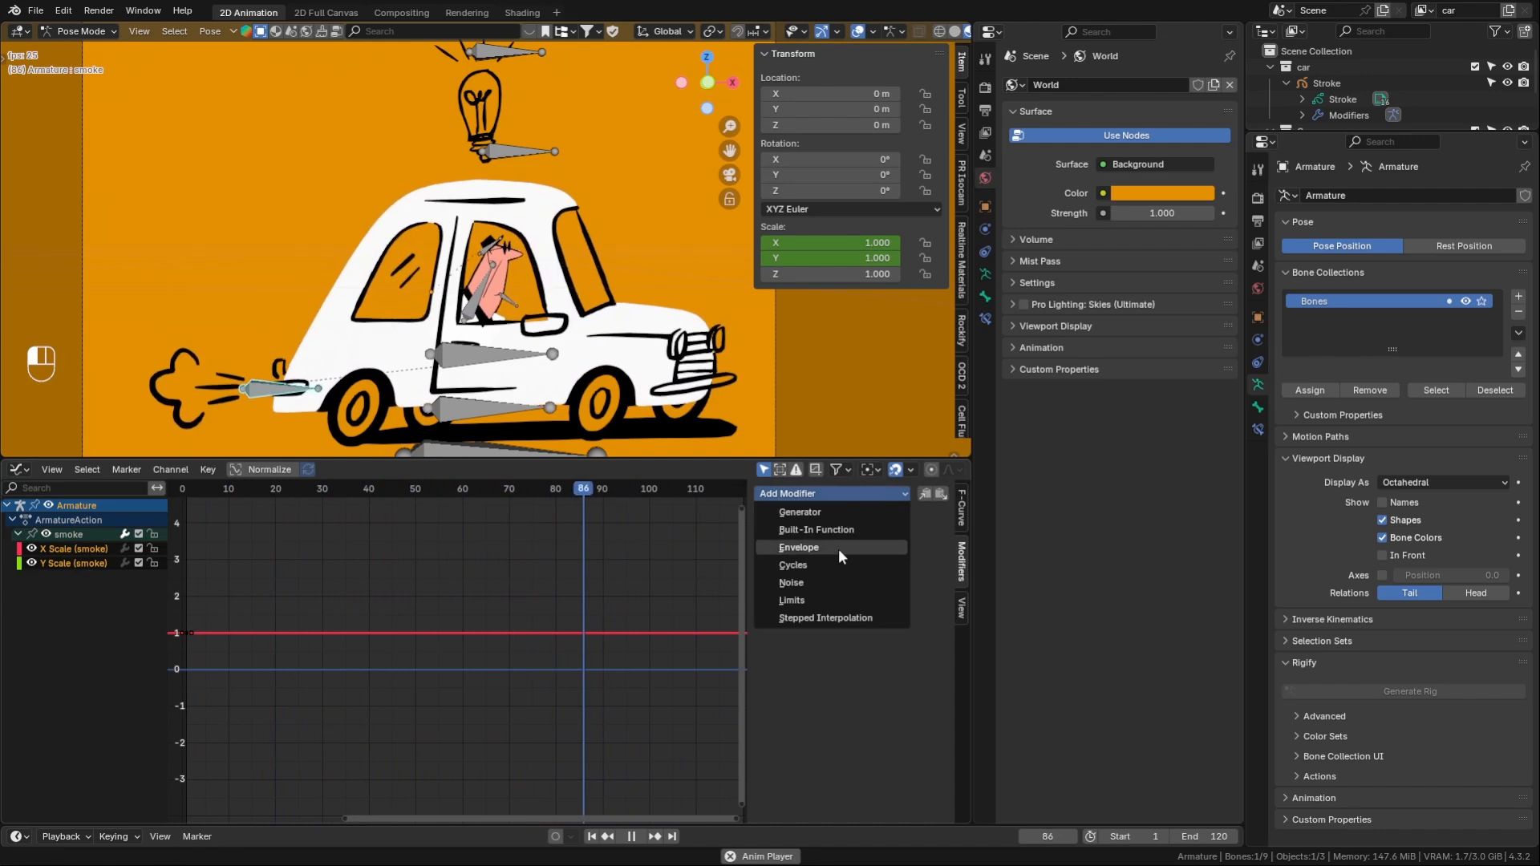
click(813, 581)
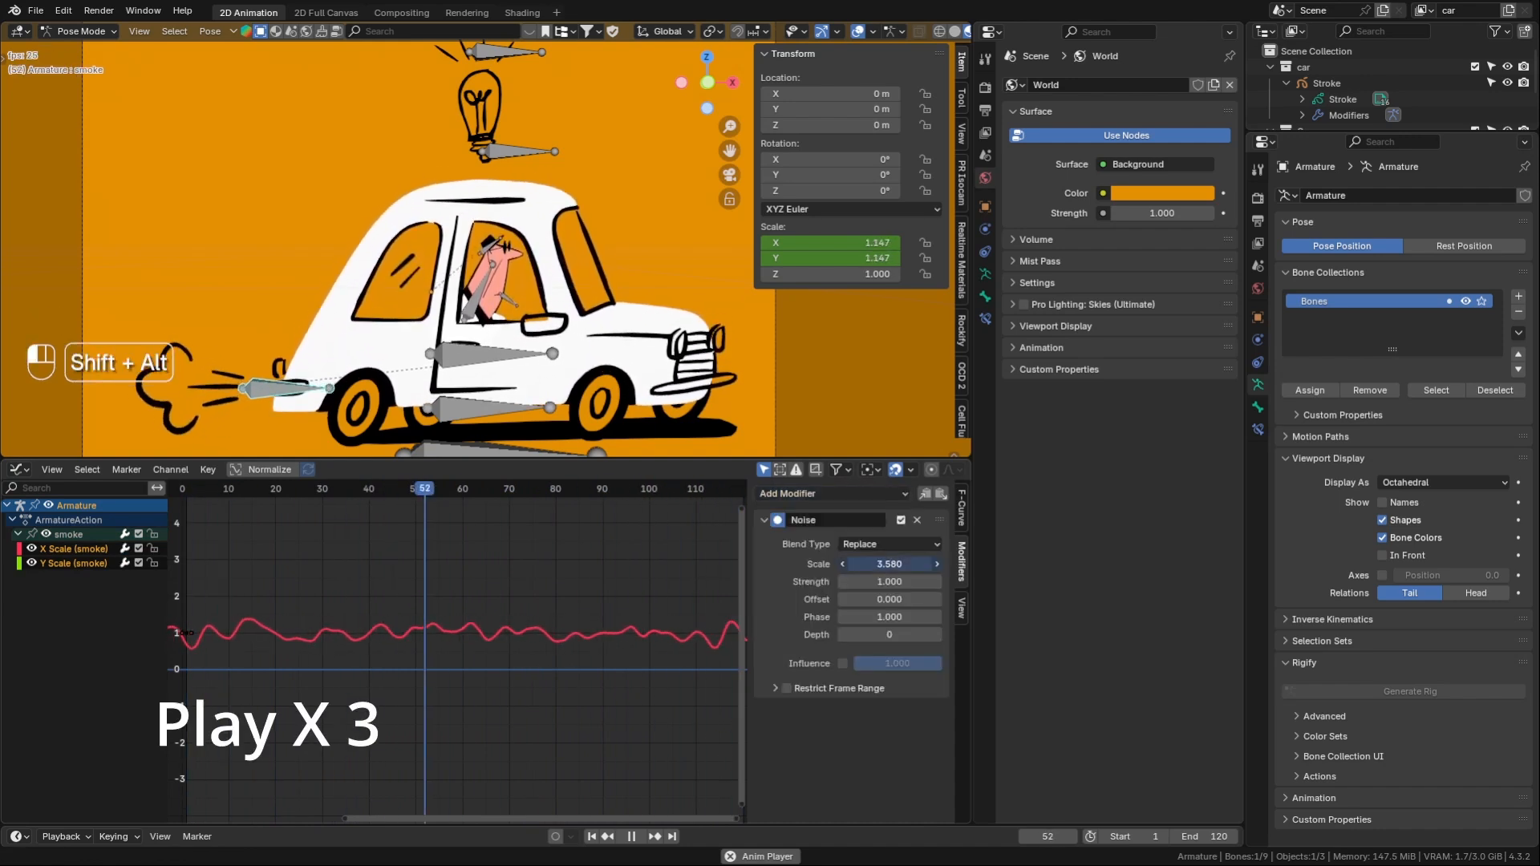
drag(890, 581, 827, 564)
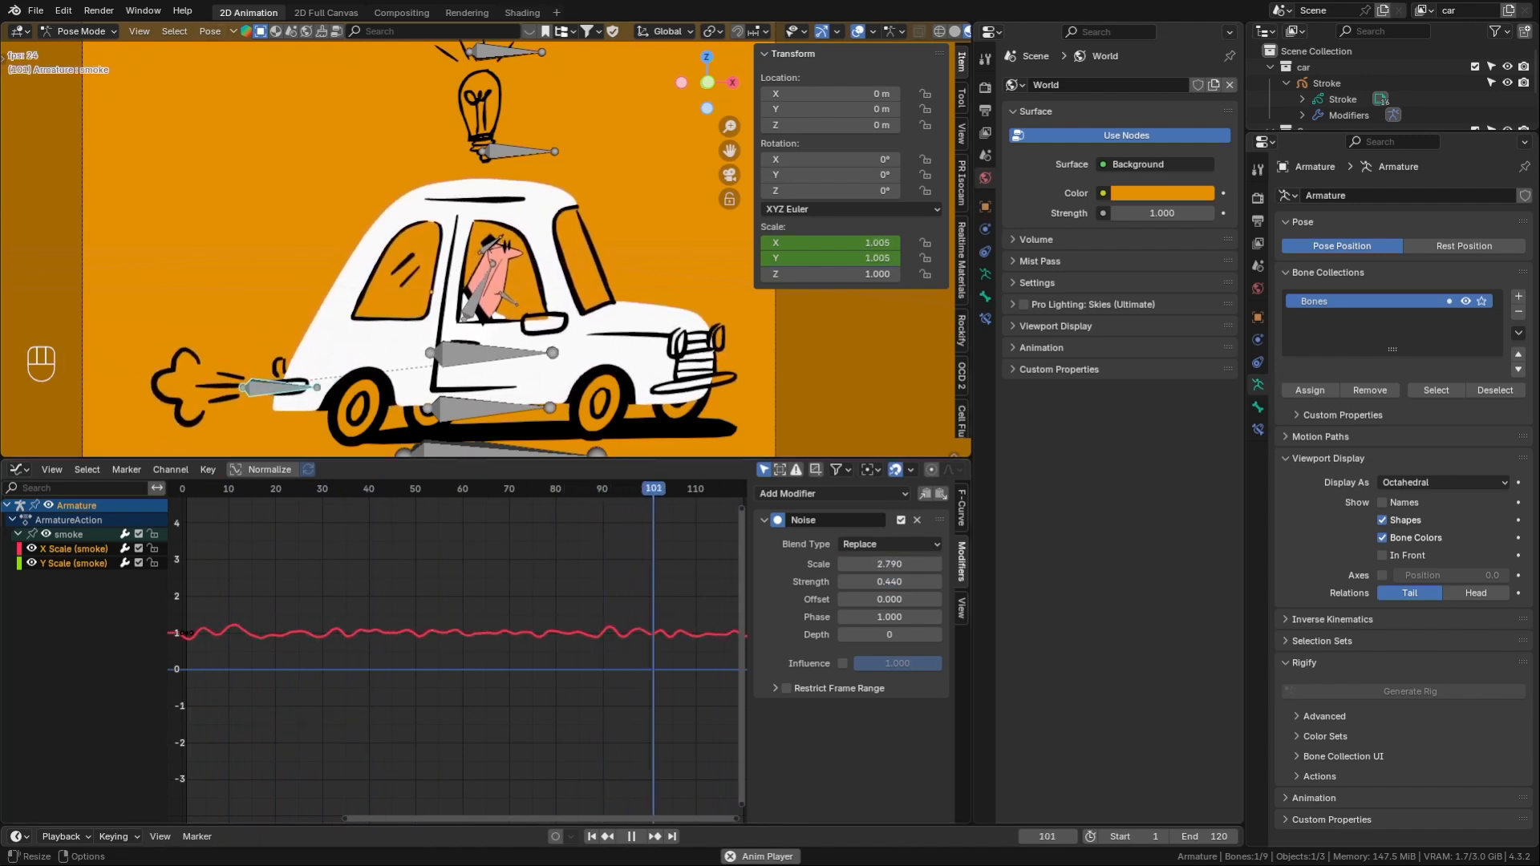
- Add a Noise modifier to the driver bone's Z rotation curve, with scale 4.6 and strength 0.16
click(468, 320)
click(18, 534)
click(73, 549)
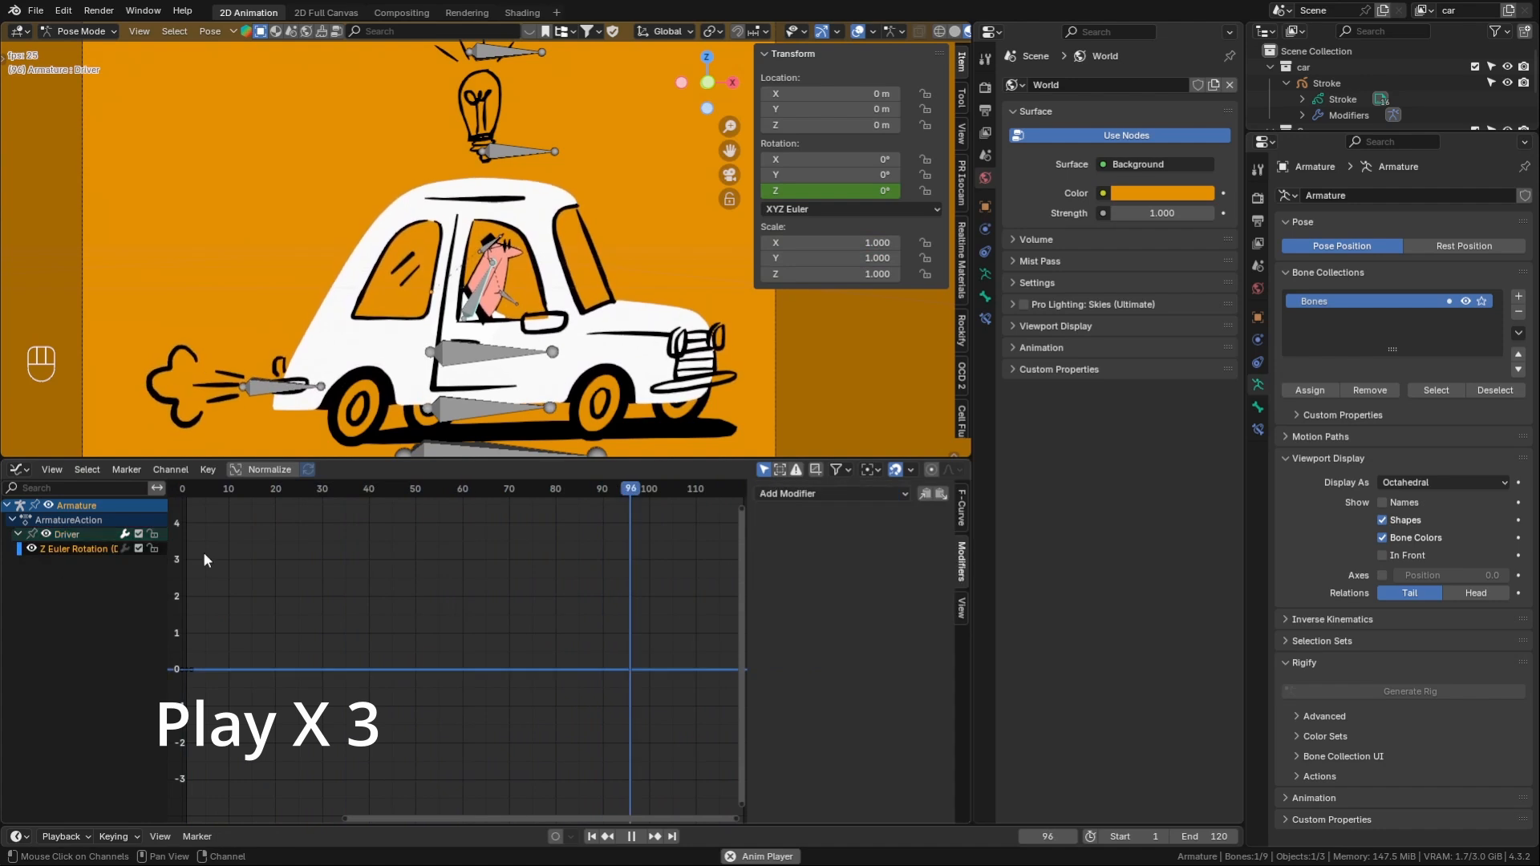
click(832, 494)
click(832, 584)
shift+drag(881, 565, 1168, 565)
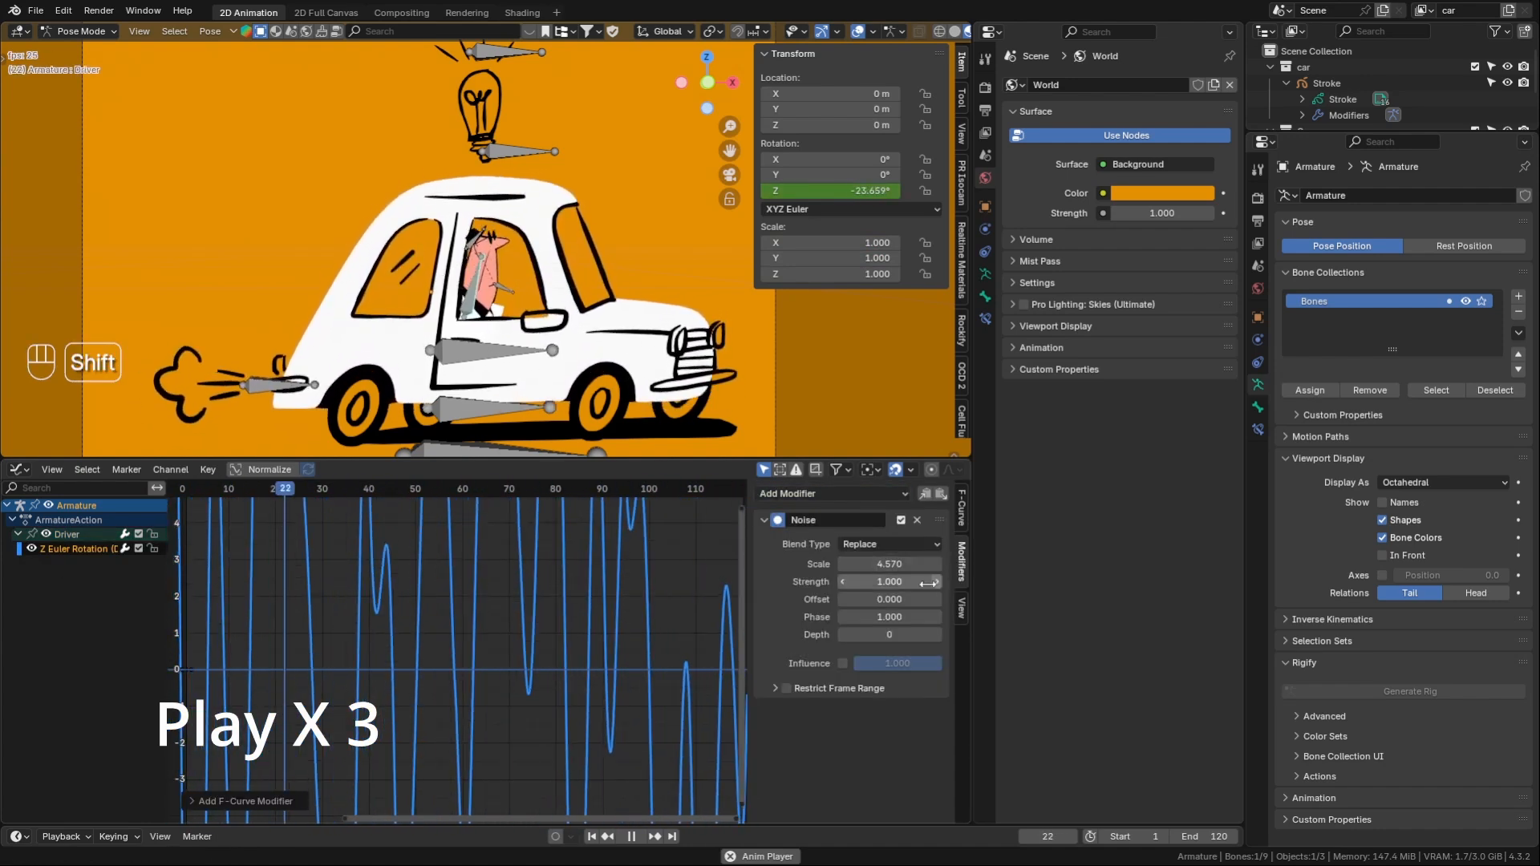
mouse_move(925, 582)
shift+mouse_down()
mouse_move(834, 583)
mouse_move(929, 564)
shift+mouse_up()
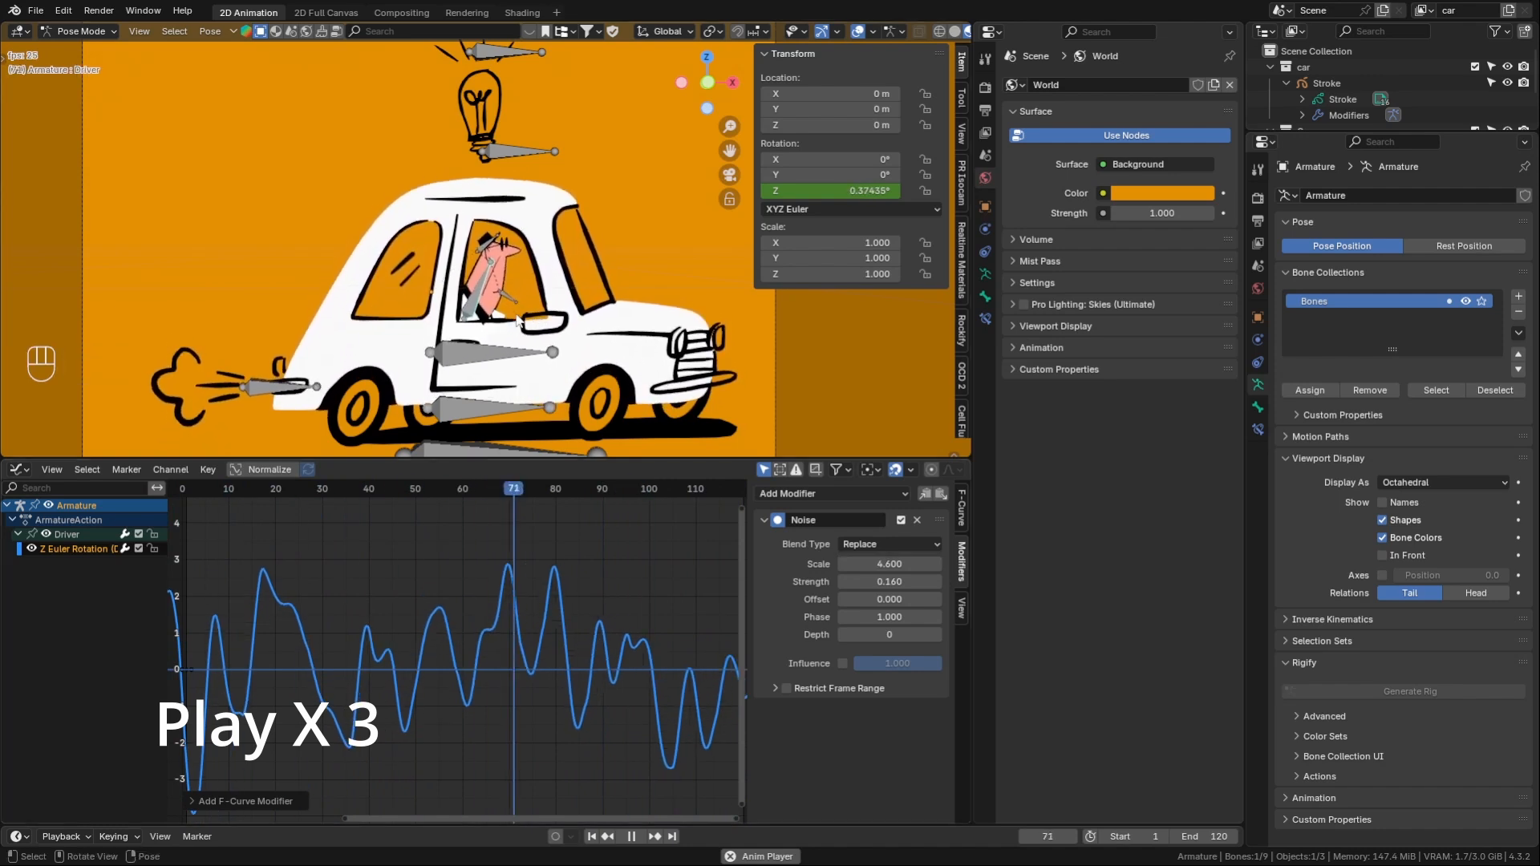
- Add a Noise modifier to the cigarette bone's Z rotation curve, with scale 2.72 and strength 0.5
scroll(499, 300, up, 5)
click(499, 300)
click(17, 535)
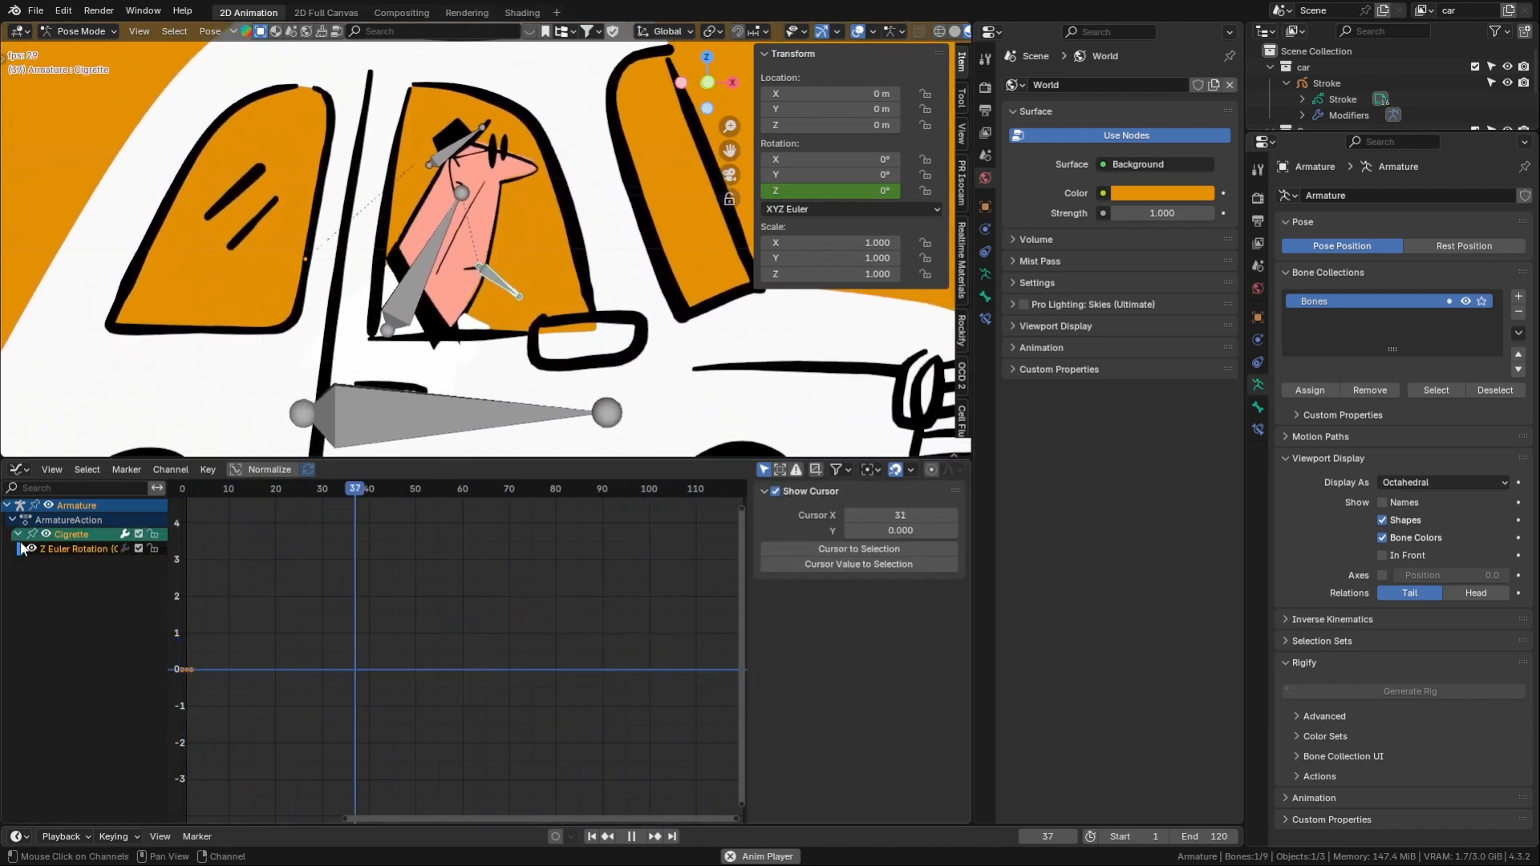
click(66, 545)
click(834, 493)
click(842, 582)
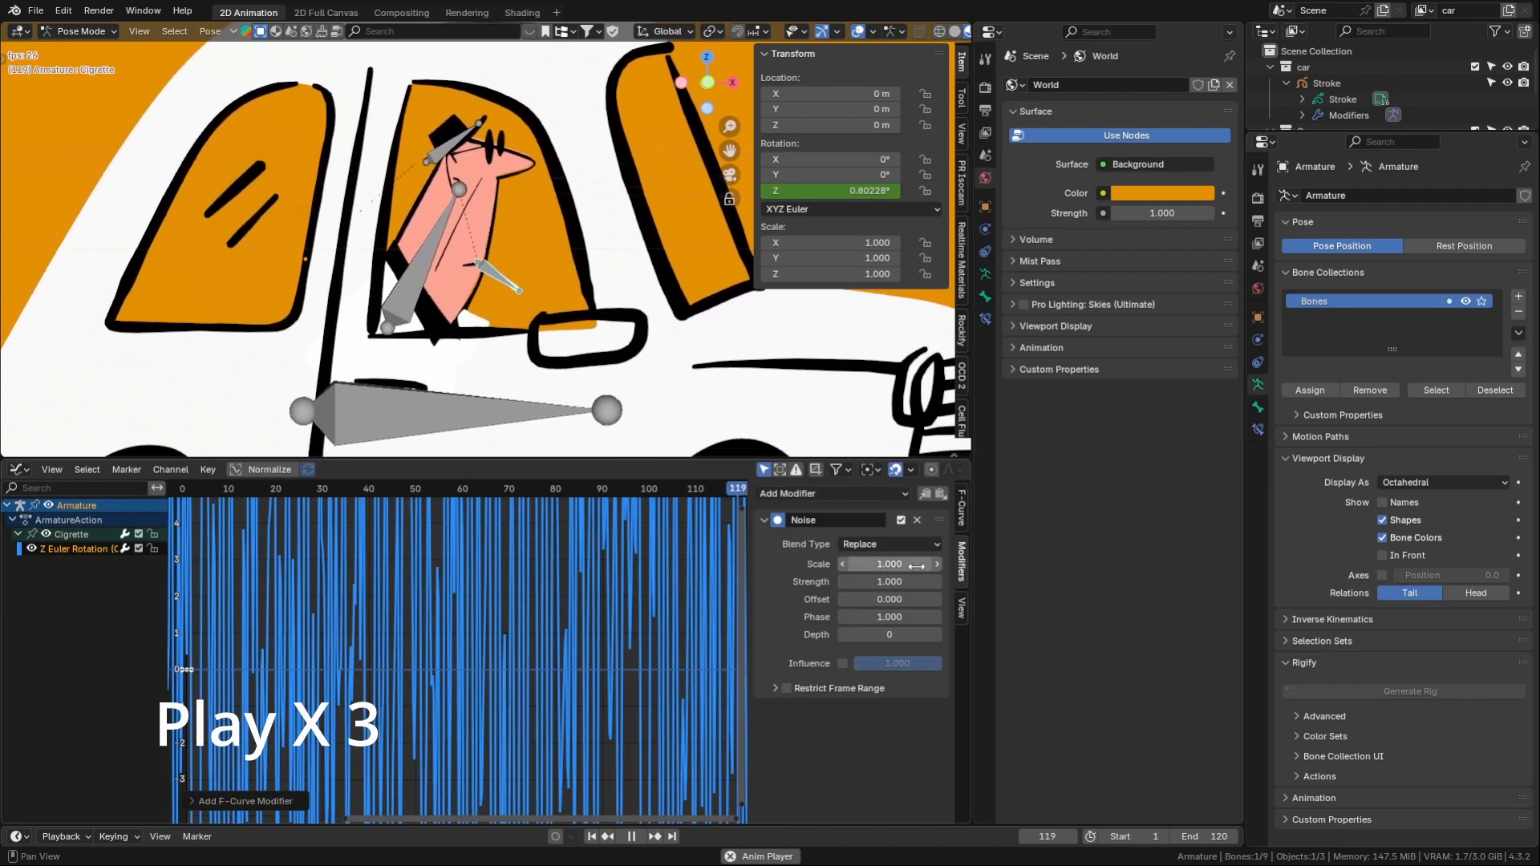
mouse_move(889, 564)
shift+mouse_down()
mouse_move(843, 582)
mouse_move(939, 564)
mouse_move(882, 564)
shift+mouse_up()
shift+drag(886, 582, 905, 582)
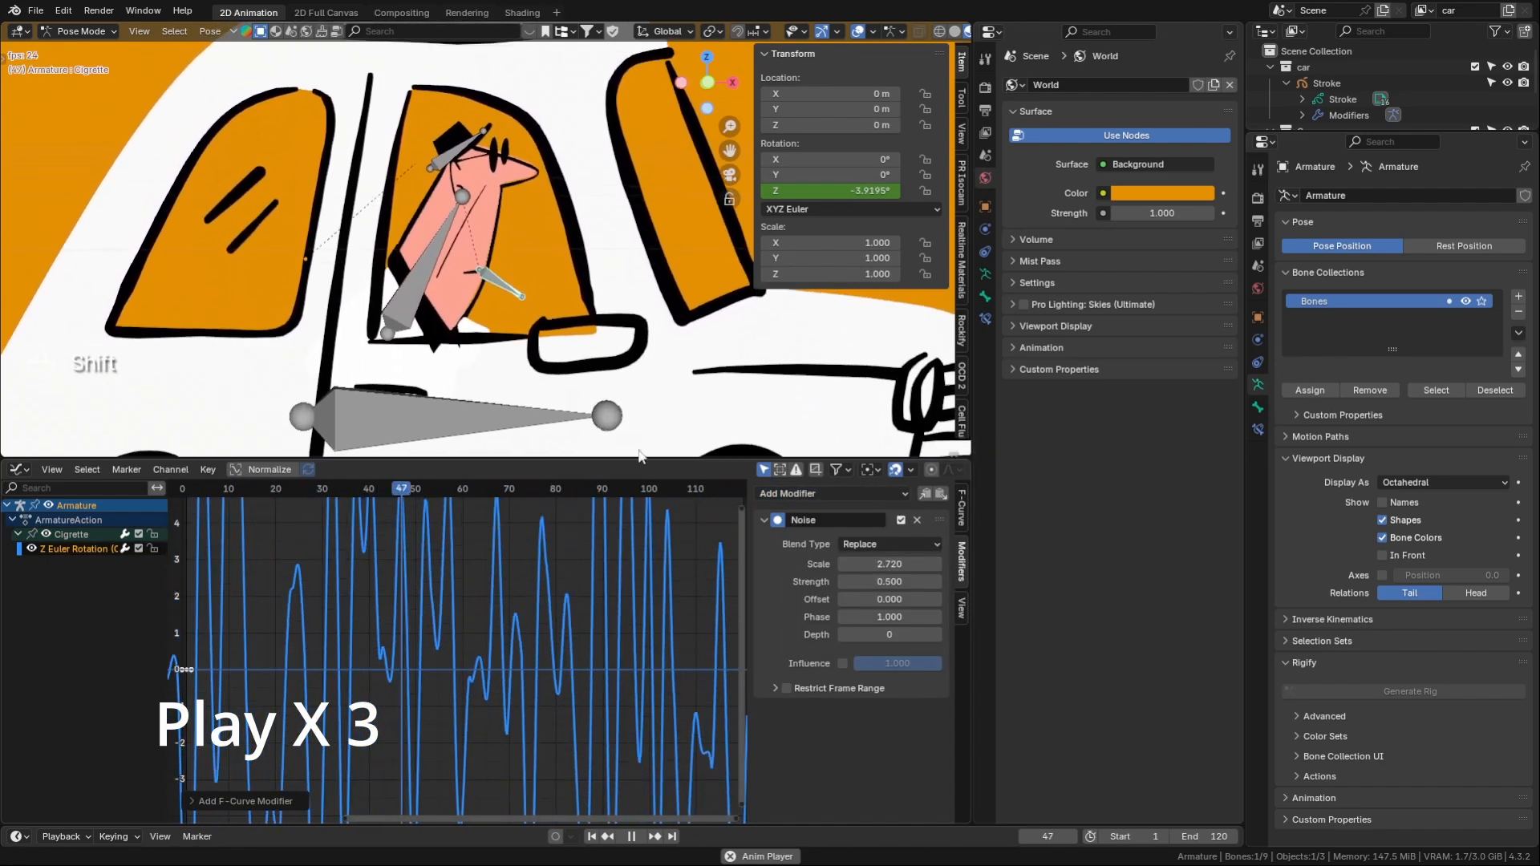
- Add a Noise modifier to the hat bone's Z rotation curve and adjust its scale and strength
click(439, 165)
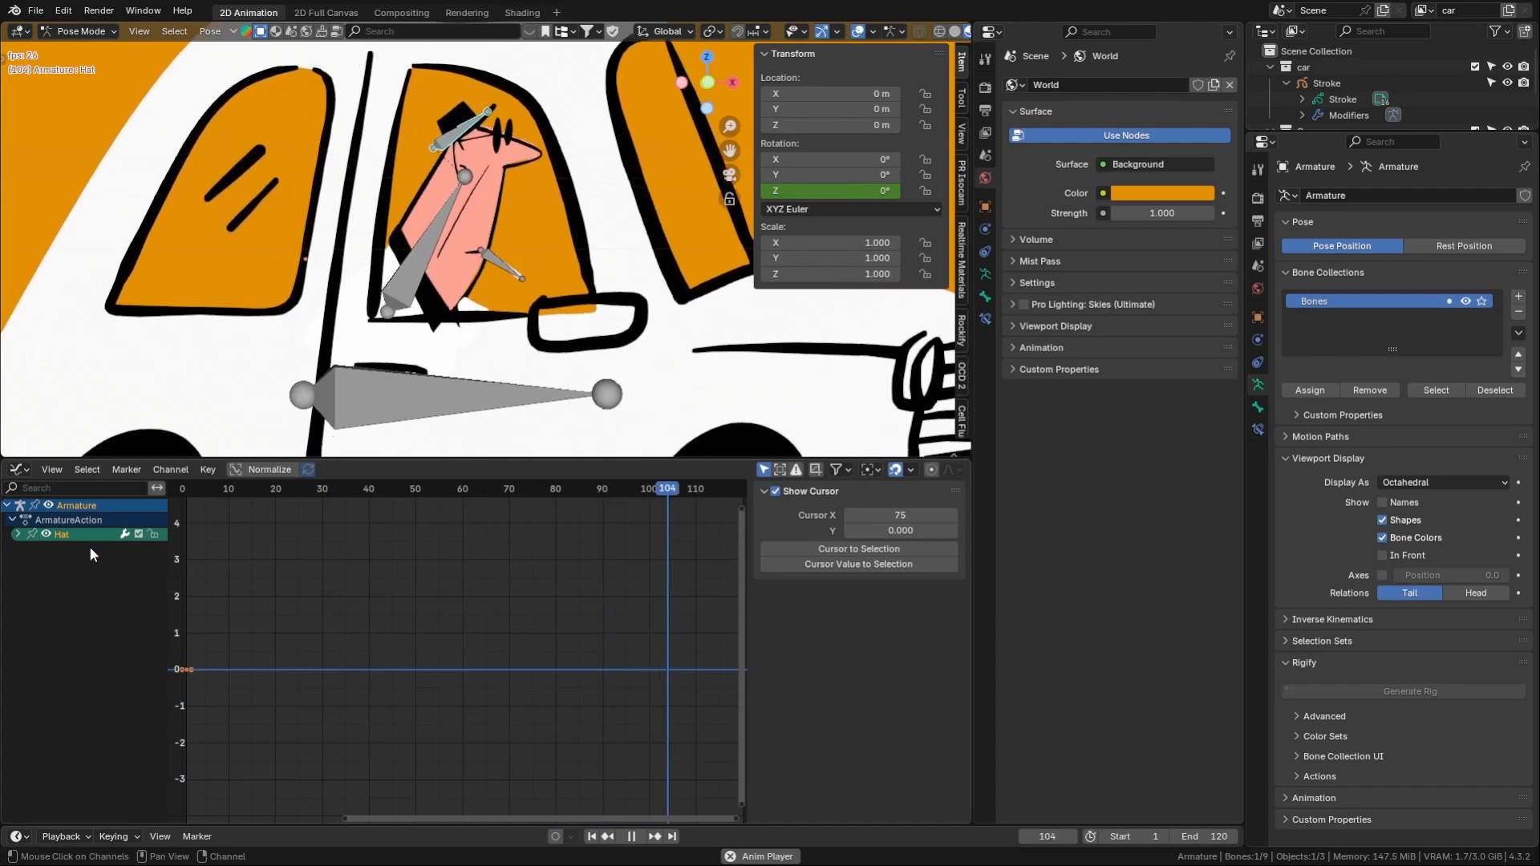
click(835, 494)
click(841, 584)
shift+drag(882, 564, 962, 564)
scroll(319, 196, down, 4)
shift+middle_drag(319, 197, 264, 189)
shift+drag(882, 582, 922, 567)
- Add a Noise modifier to the Light bone's Z rotation curve and adjust its scale and strength
shift+middle_drag(337, 190, 371, 231)
click(492, 136)
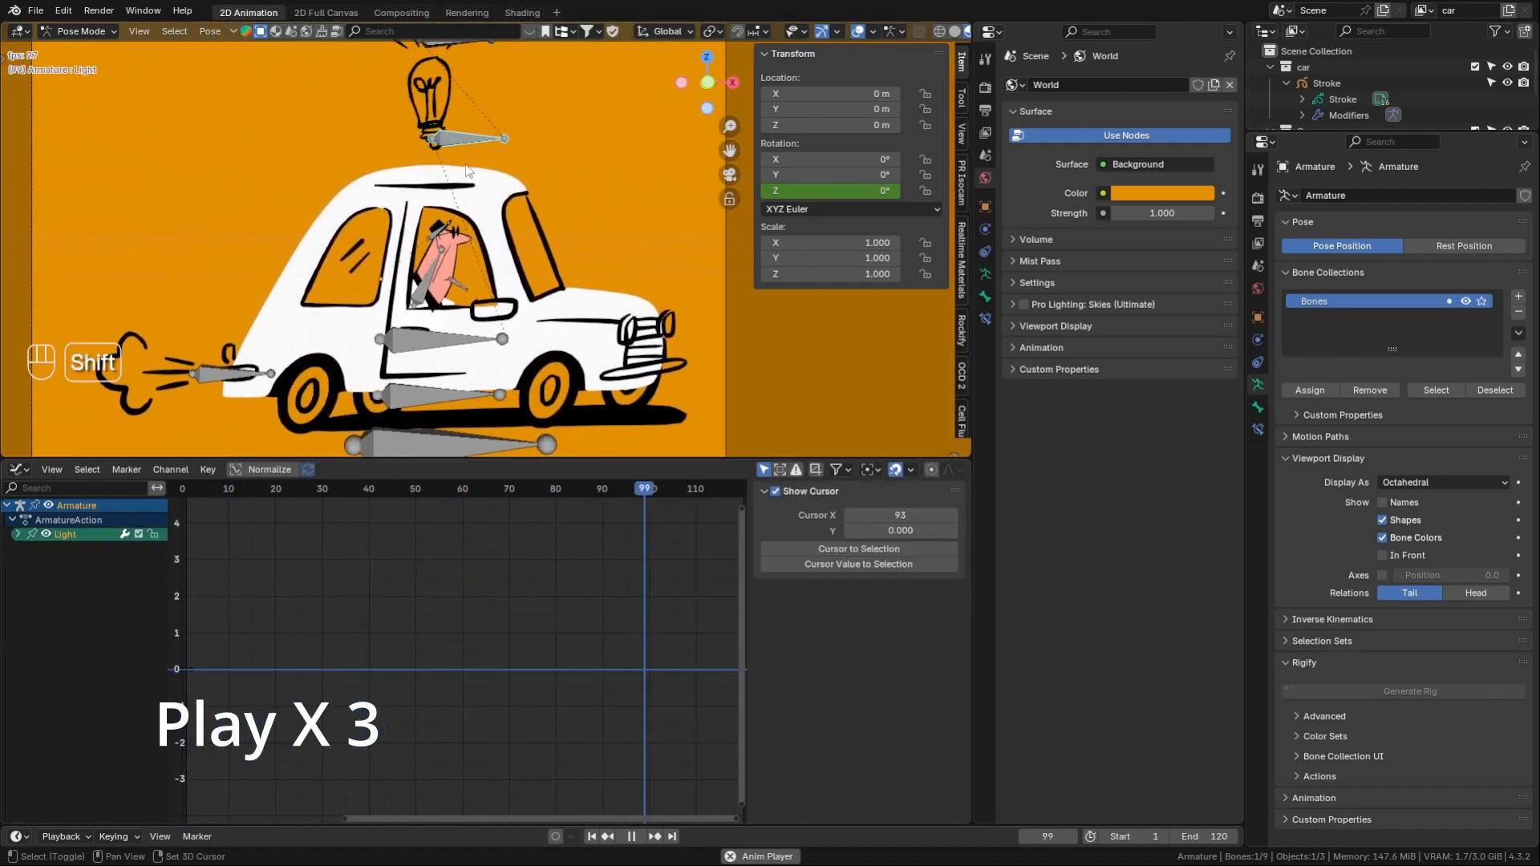
shift+middle_drag(494, 137, 511, 207)
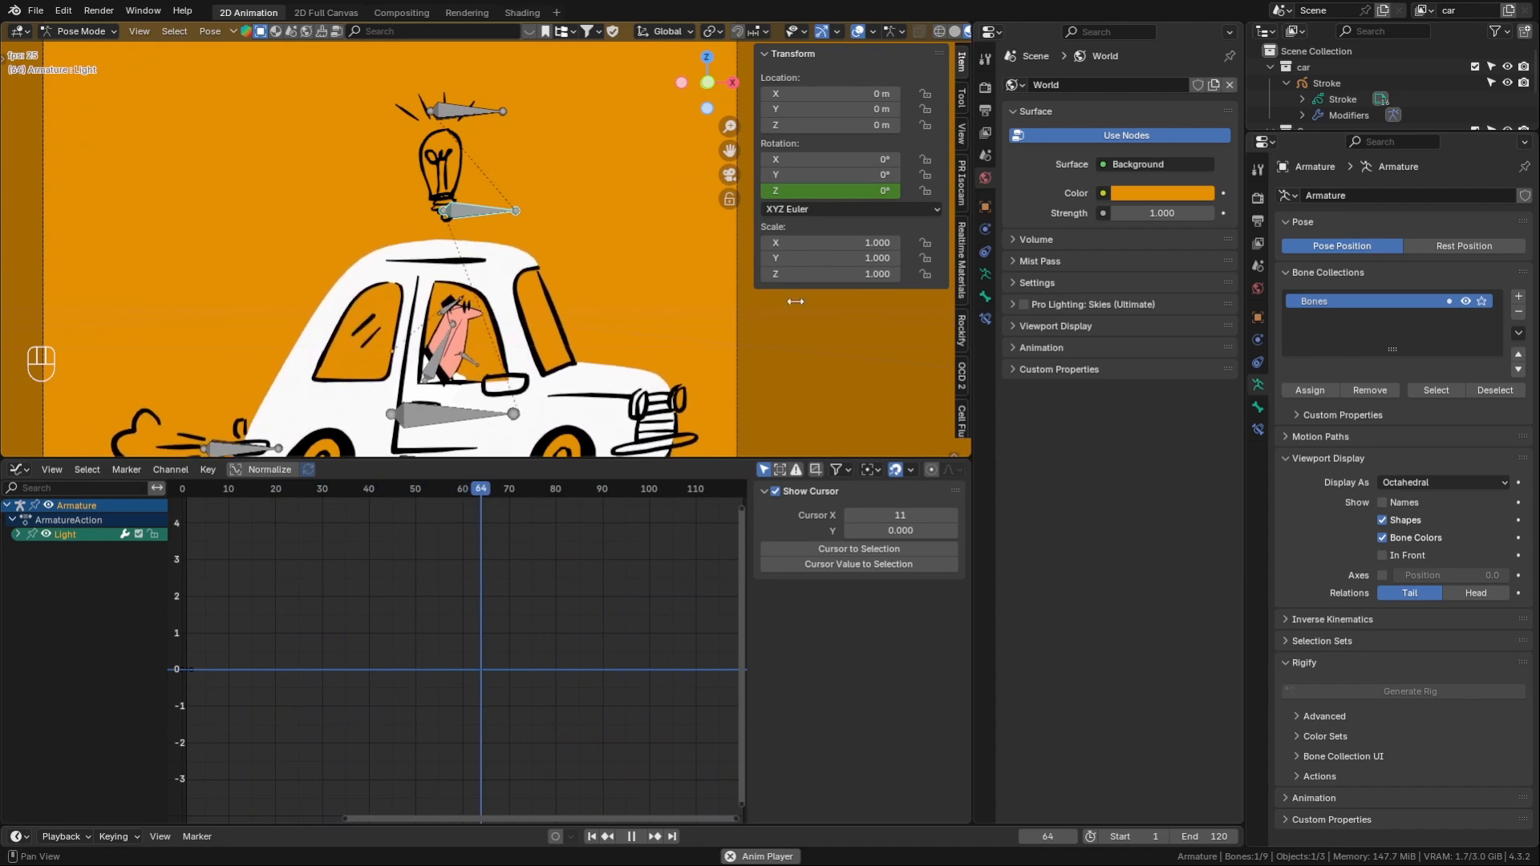
click(16, 535)
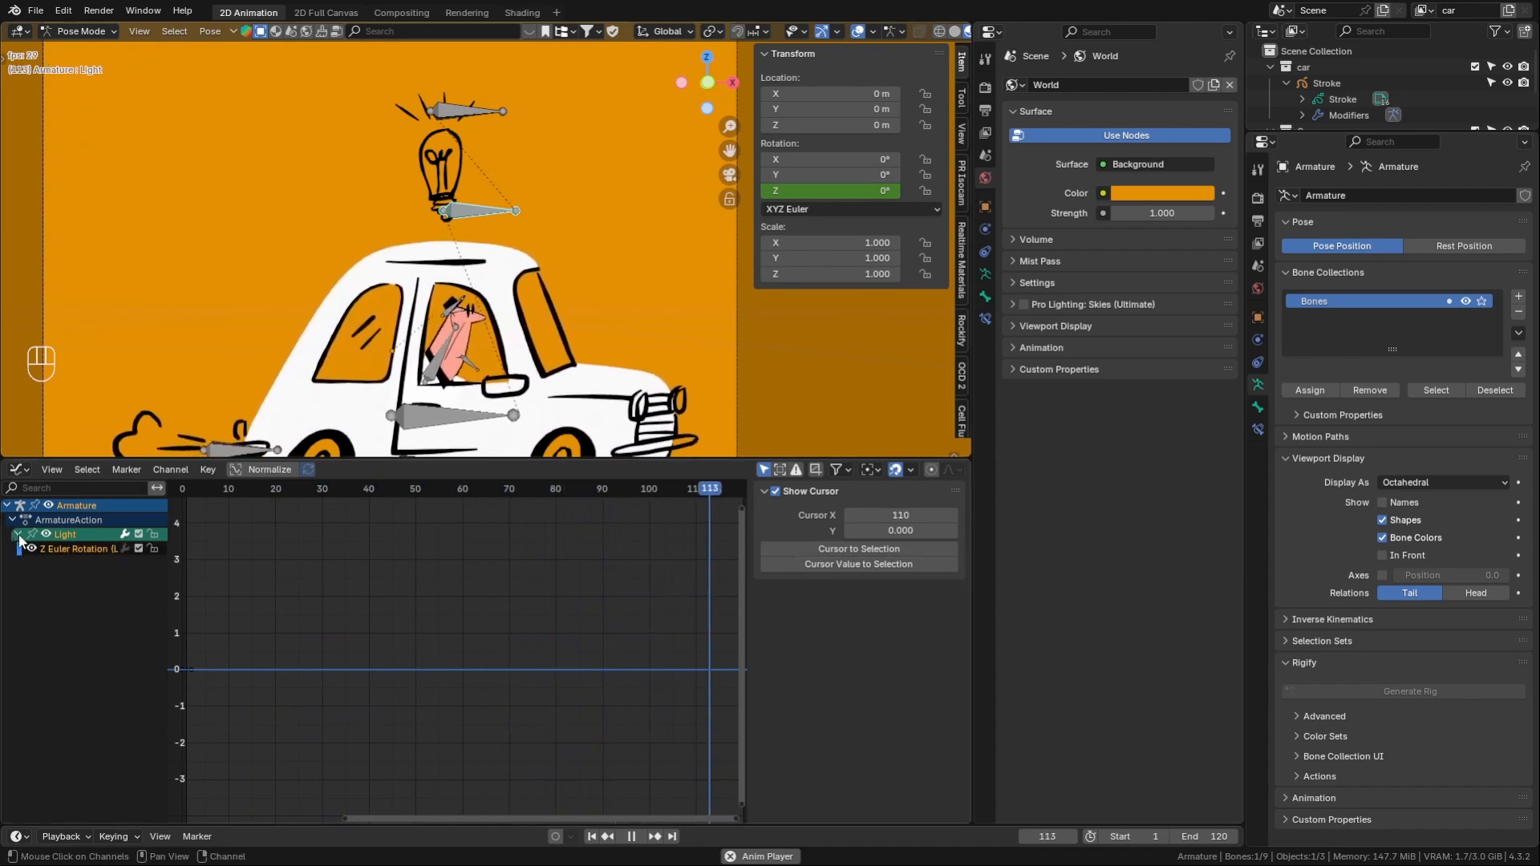
click(36, 553)
click(802, 493)
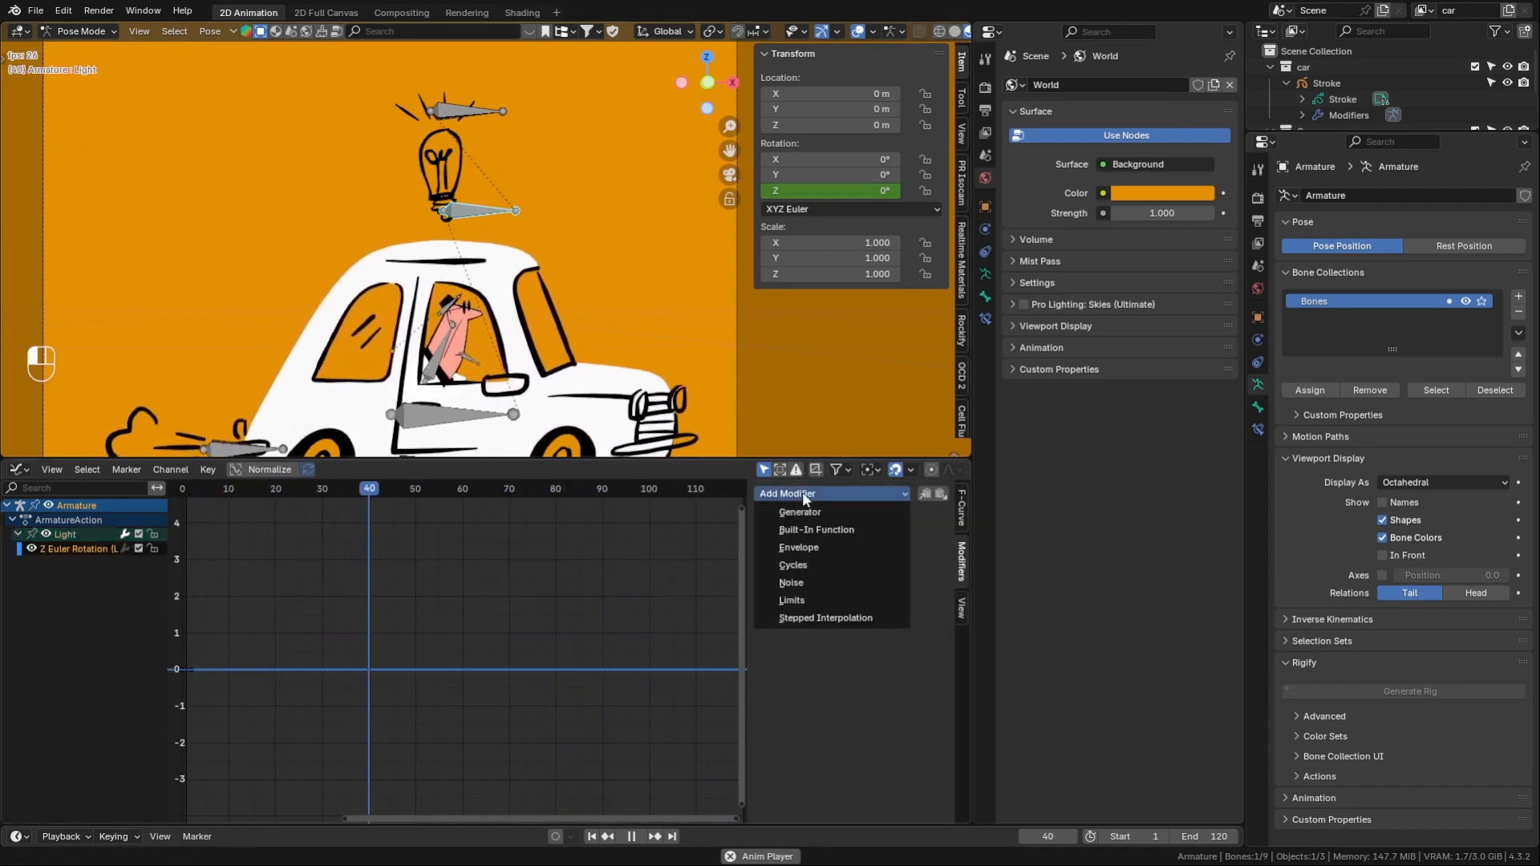
click(838, 493)
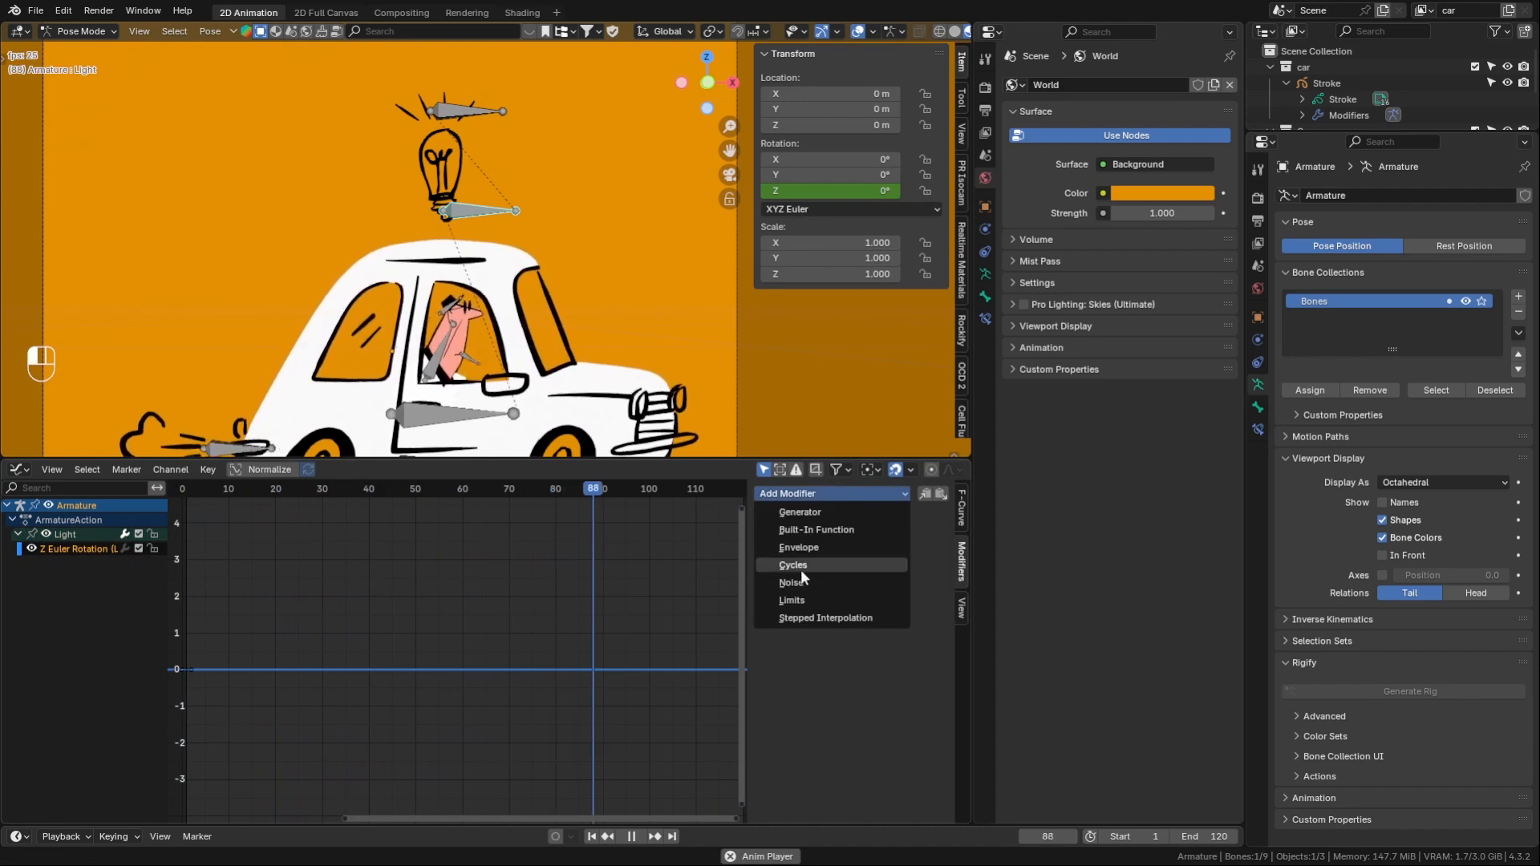
click(805, 584)
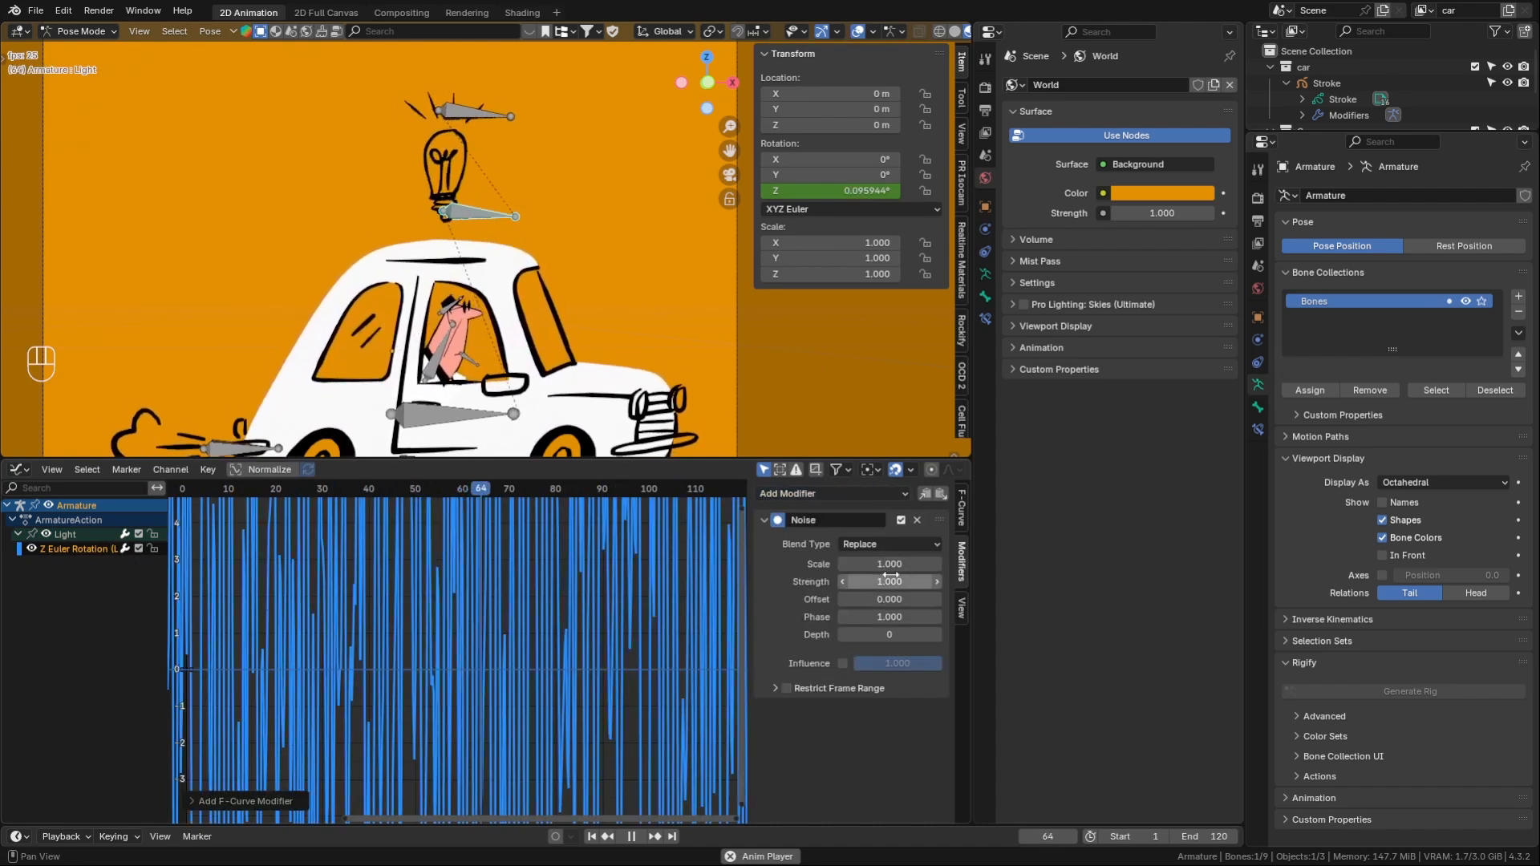
mouse_move(904, 569)
mouse_down()
mouse_move(939, 566)
mouse_move(882, 583)
mouse_up()
- Add Noise modifiers to the Light Rays bone's X and Y Scale curves, with scale 3.62 and strength 0.46
click(459, 116)
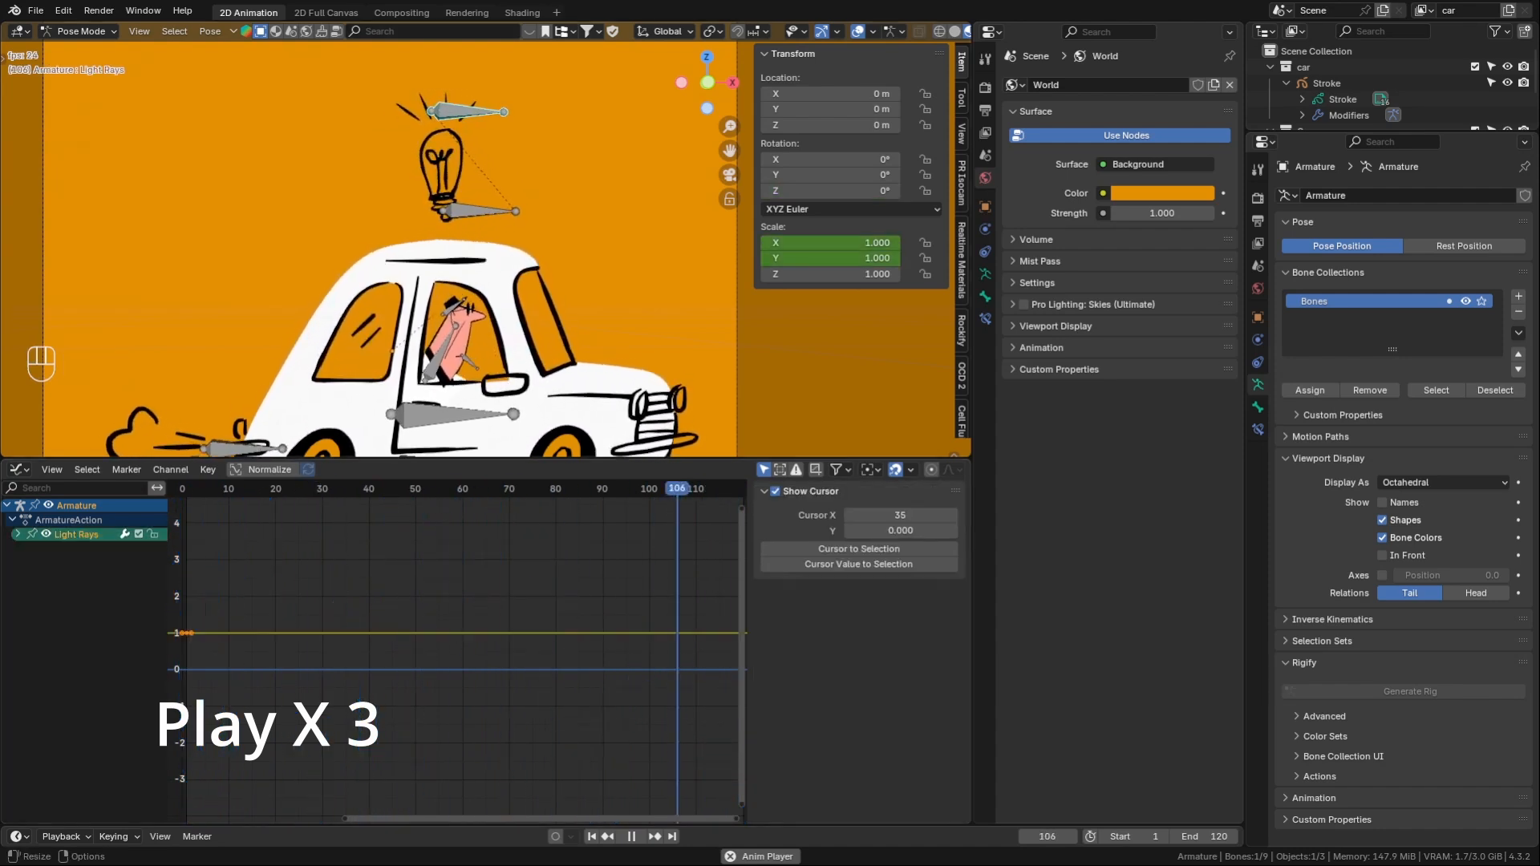
click(17, 534)
click(63, 550)
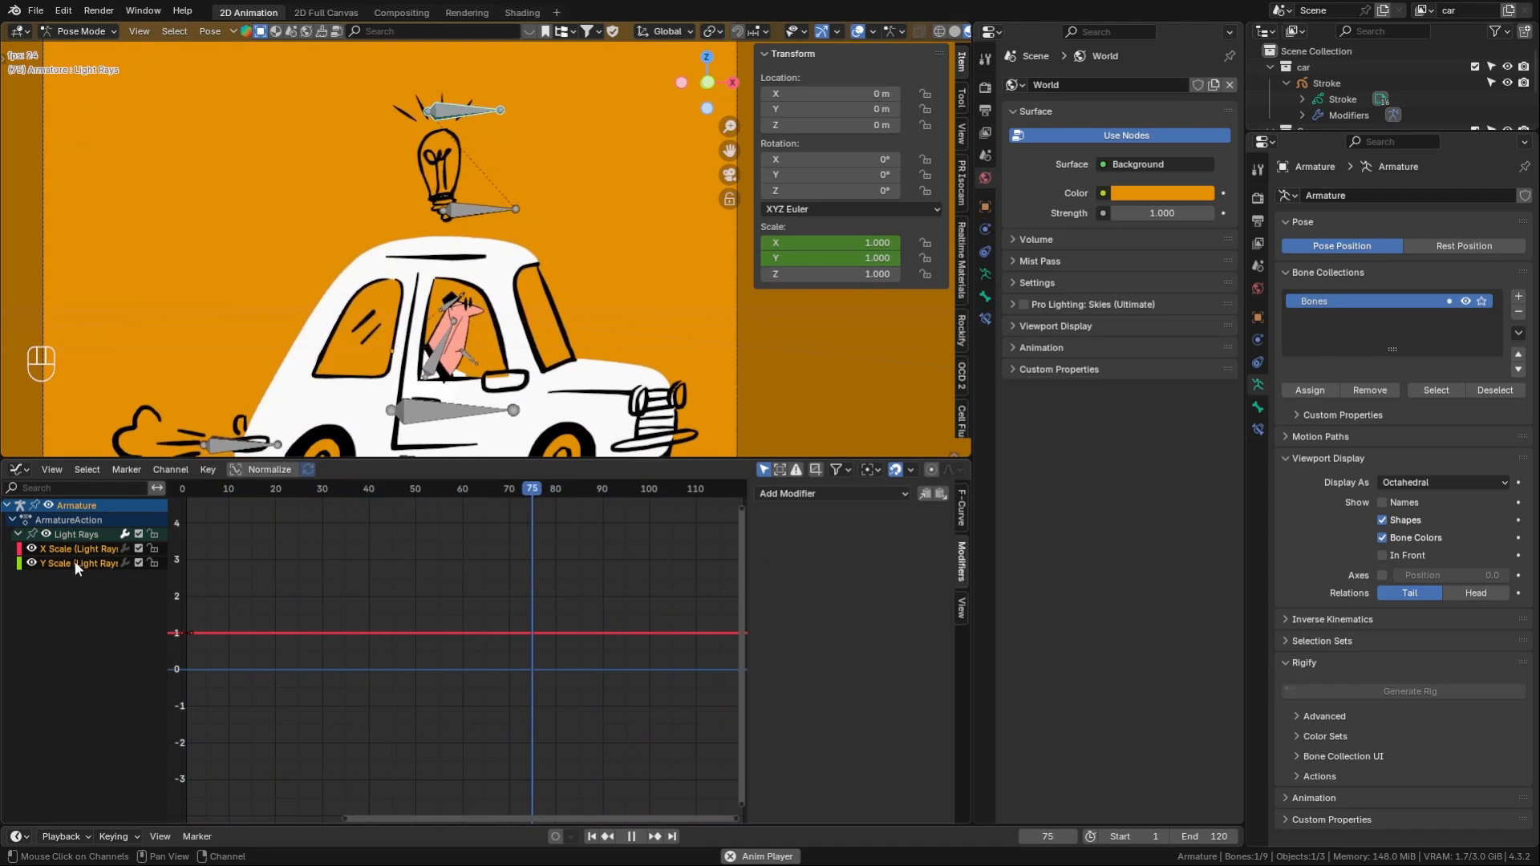
click(837, 495)
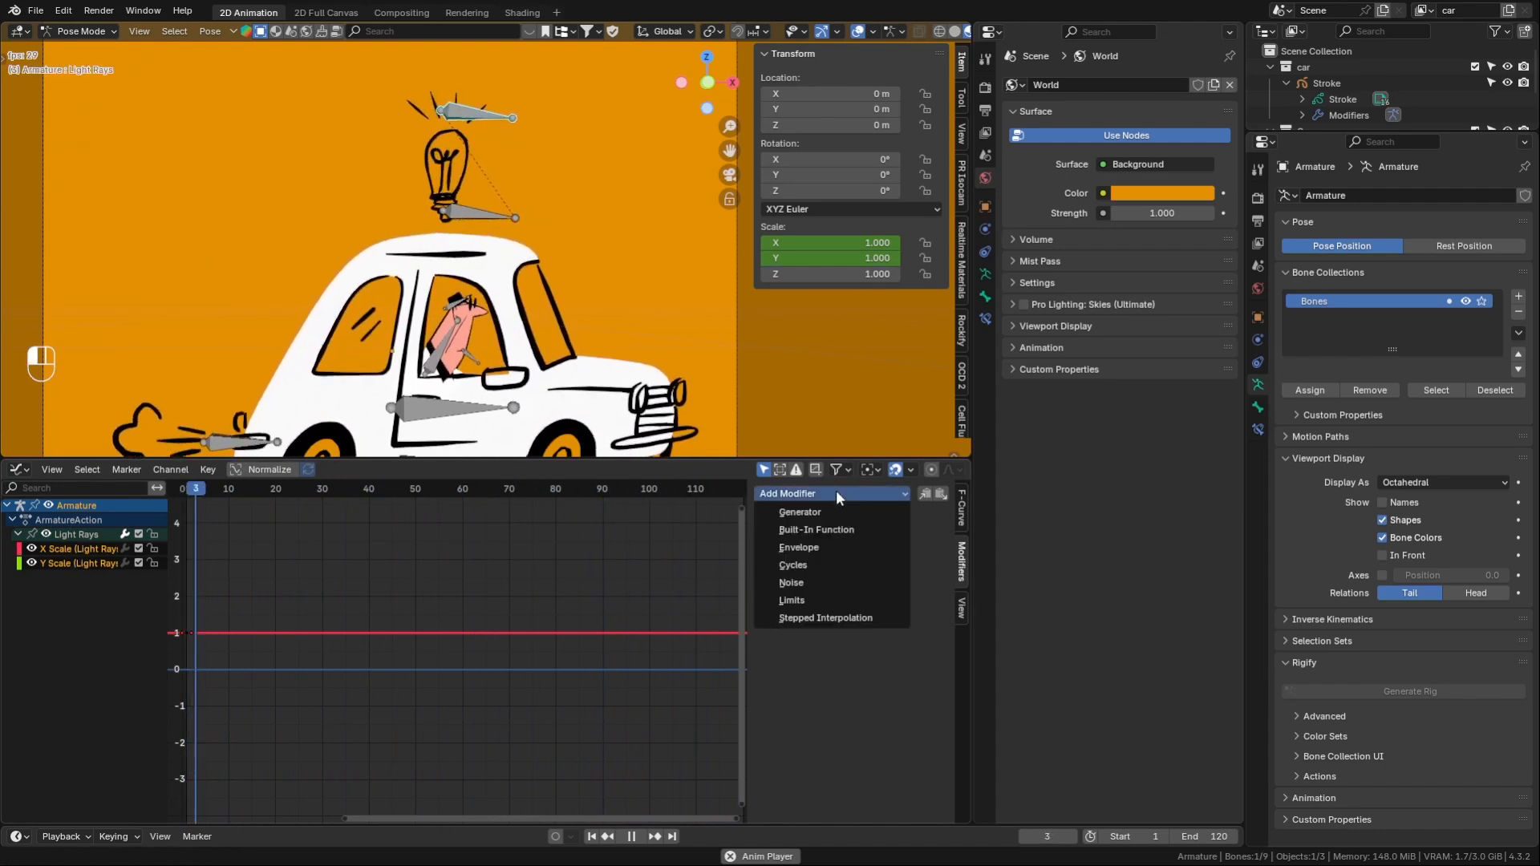
click(836, 496)
alt+click(820, 496)
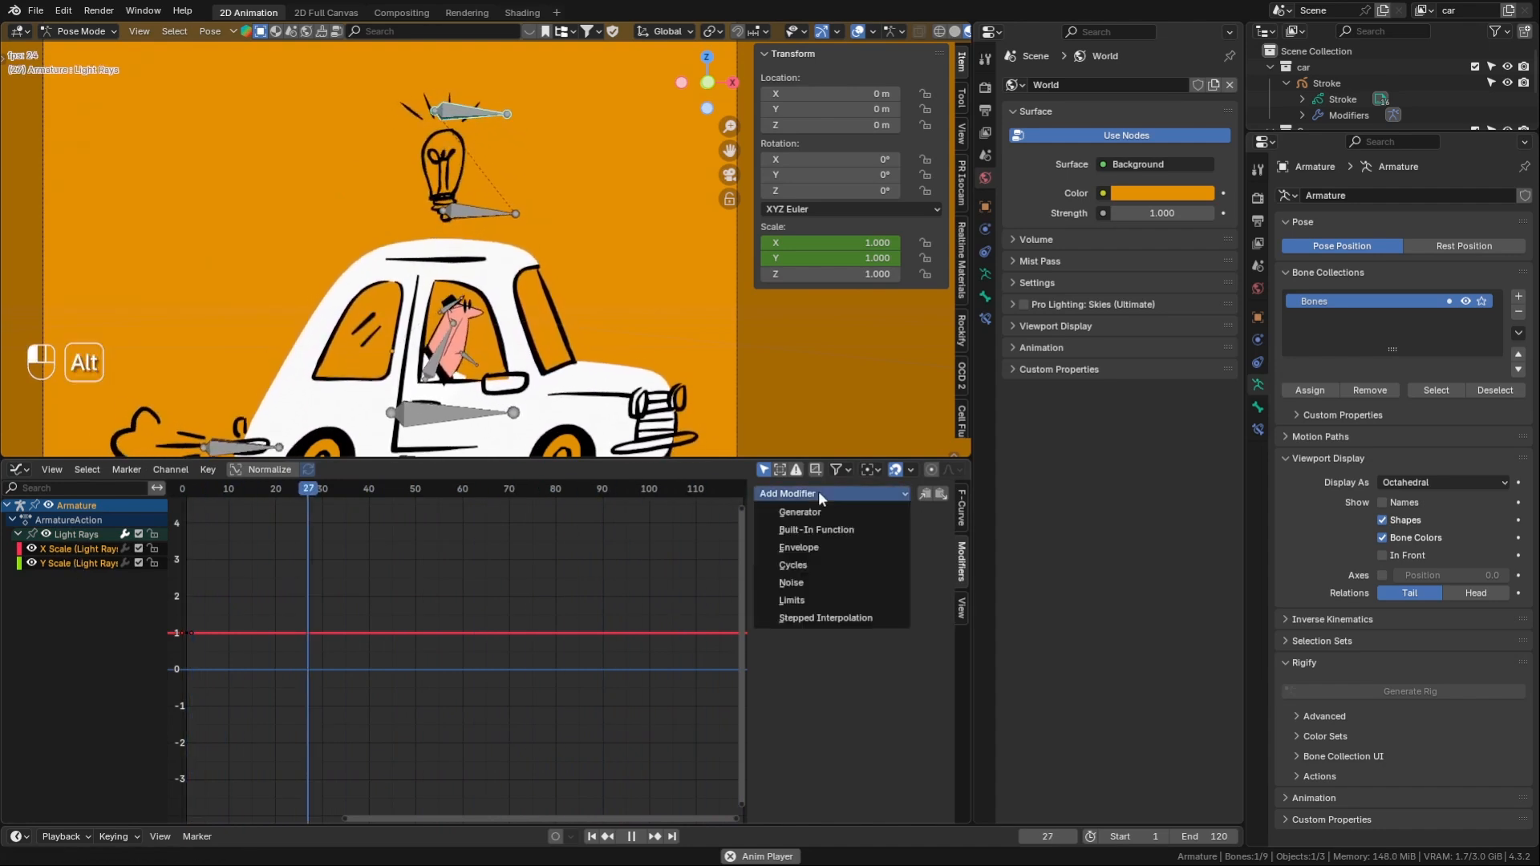
click(837, 584)
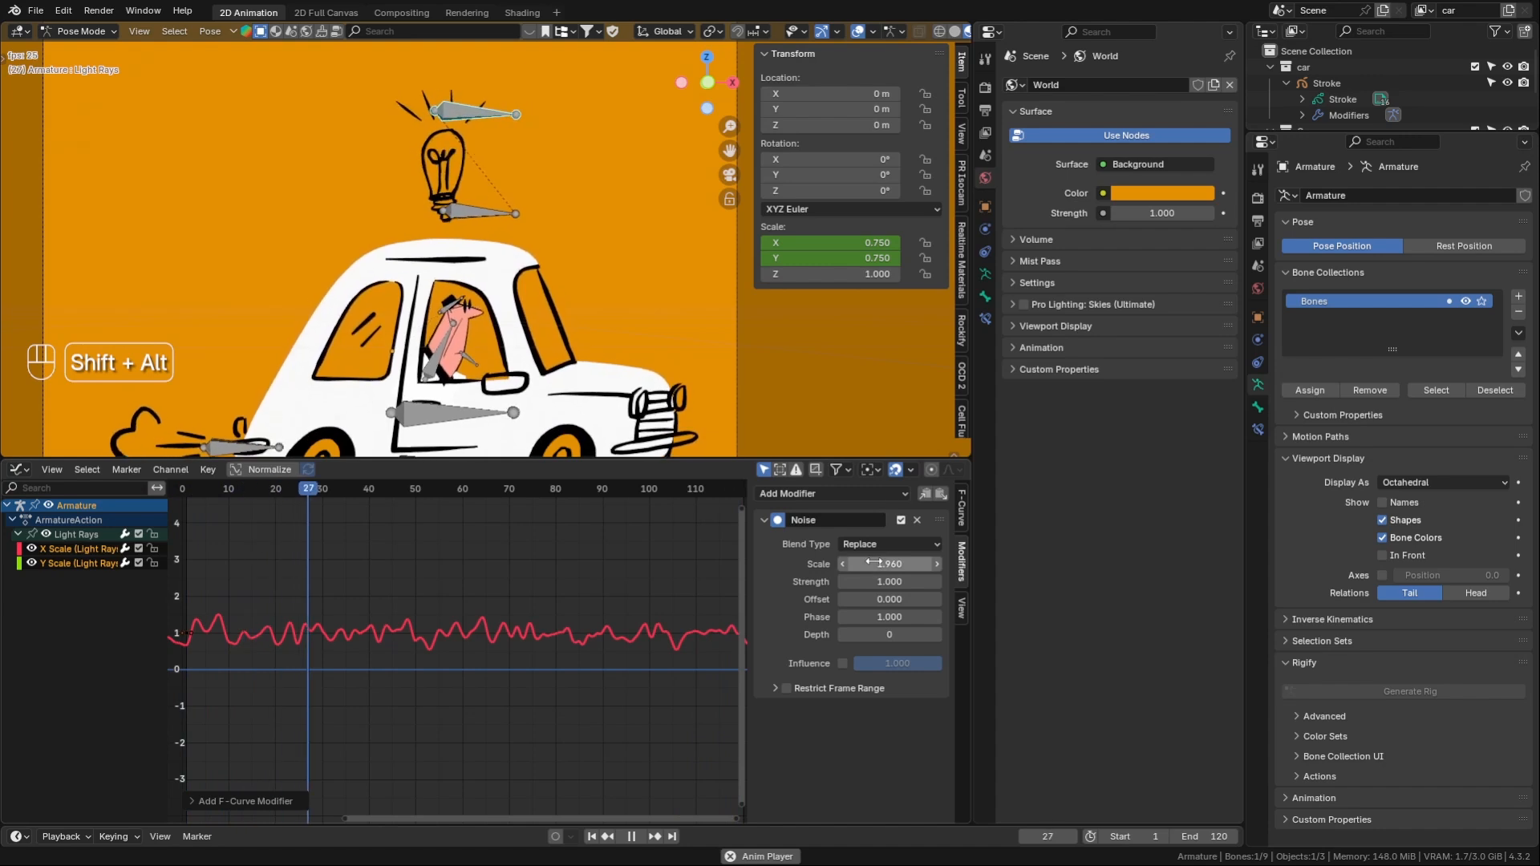
mouse_move(873, 563)
mouse_down()
mouse_move(857, 564)
mouse_move(886, 564)
mouse_up()
drag(889, 582, 915, 564)
drag(889, 582, 881, 582)
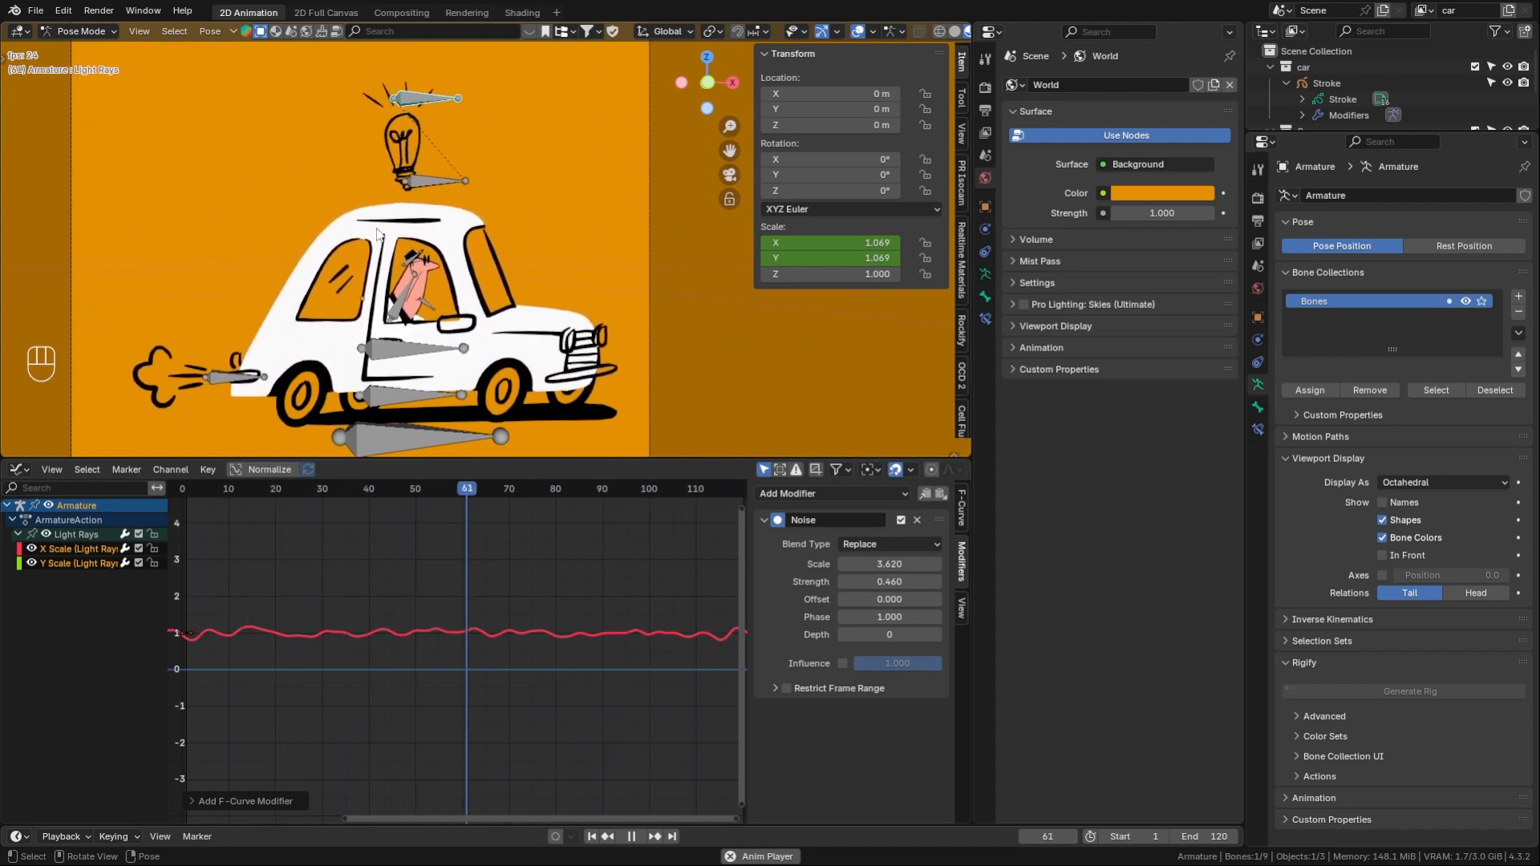
- Add a plane mesh in Object Mode and rotate it 90° about the X axis so it stands upright
click(266, 228)
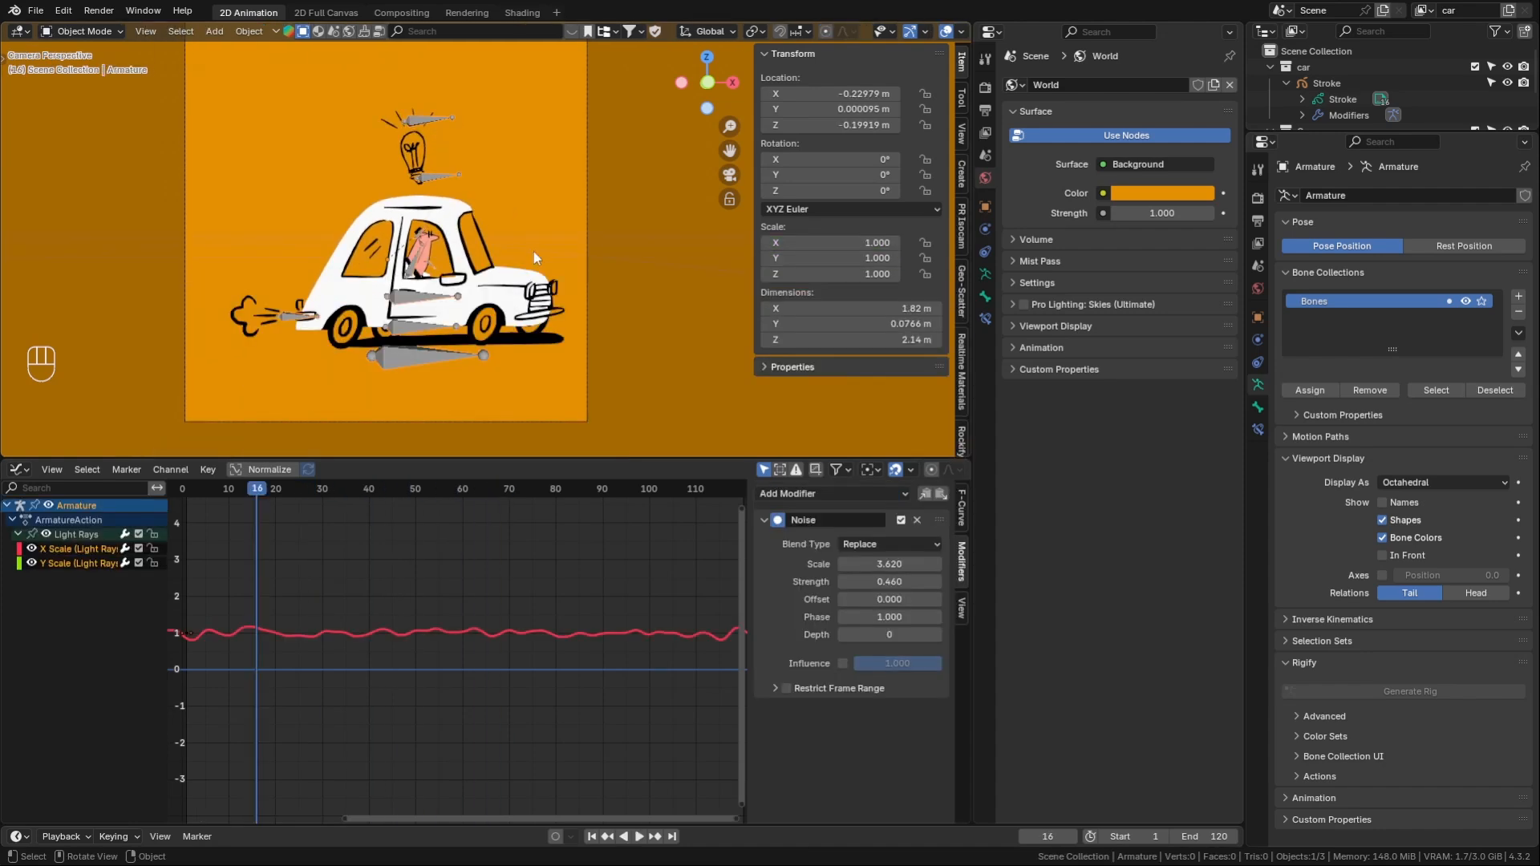
key(shift+a)
mouse_move(498, 134)
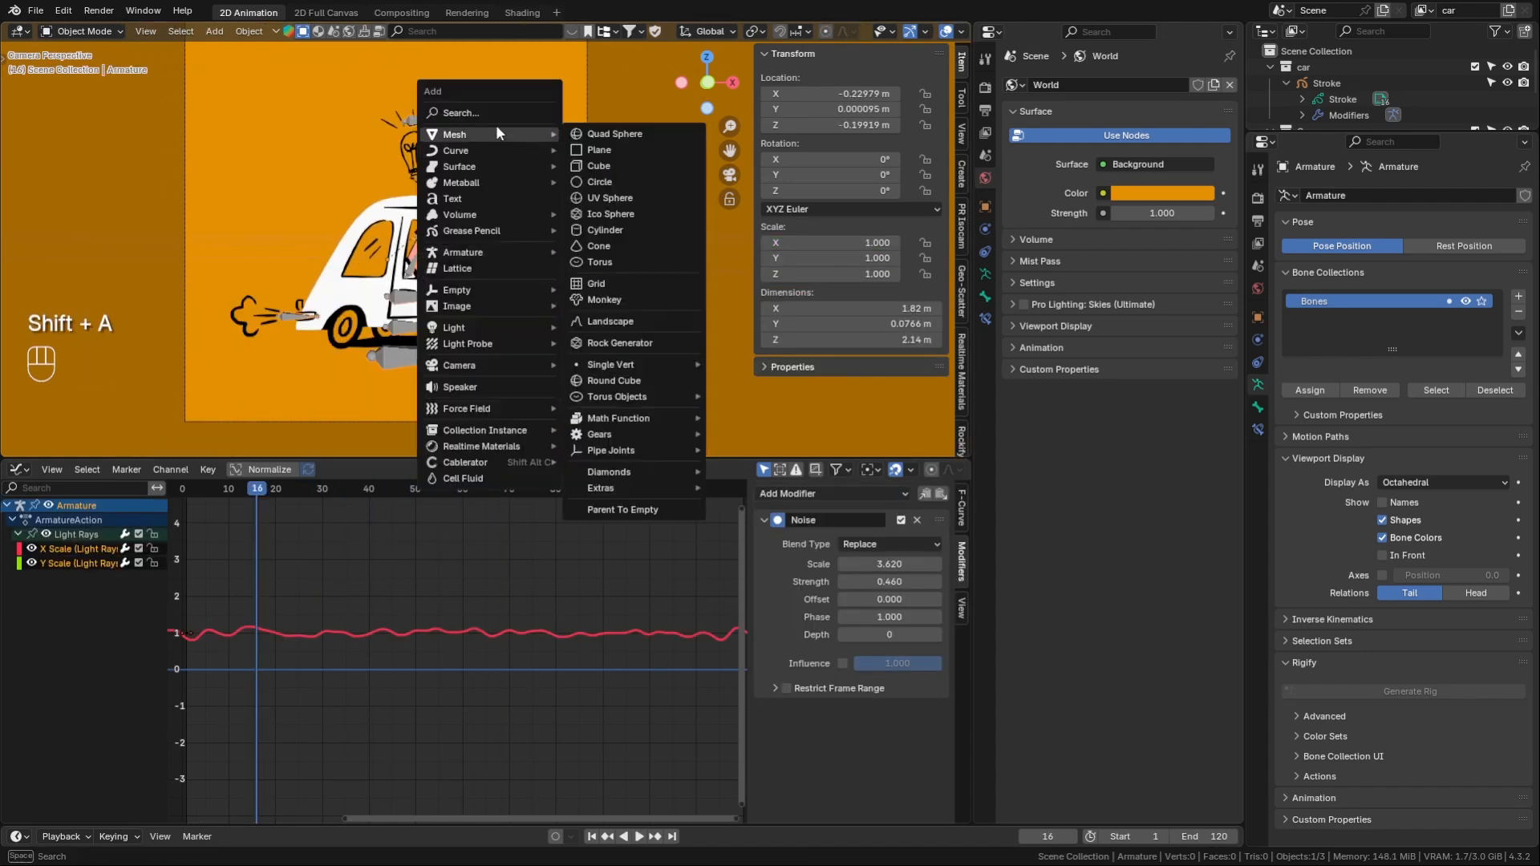
click(616, 149)
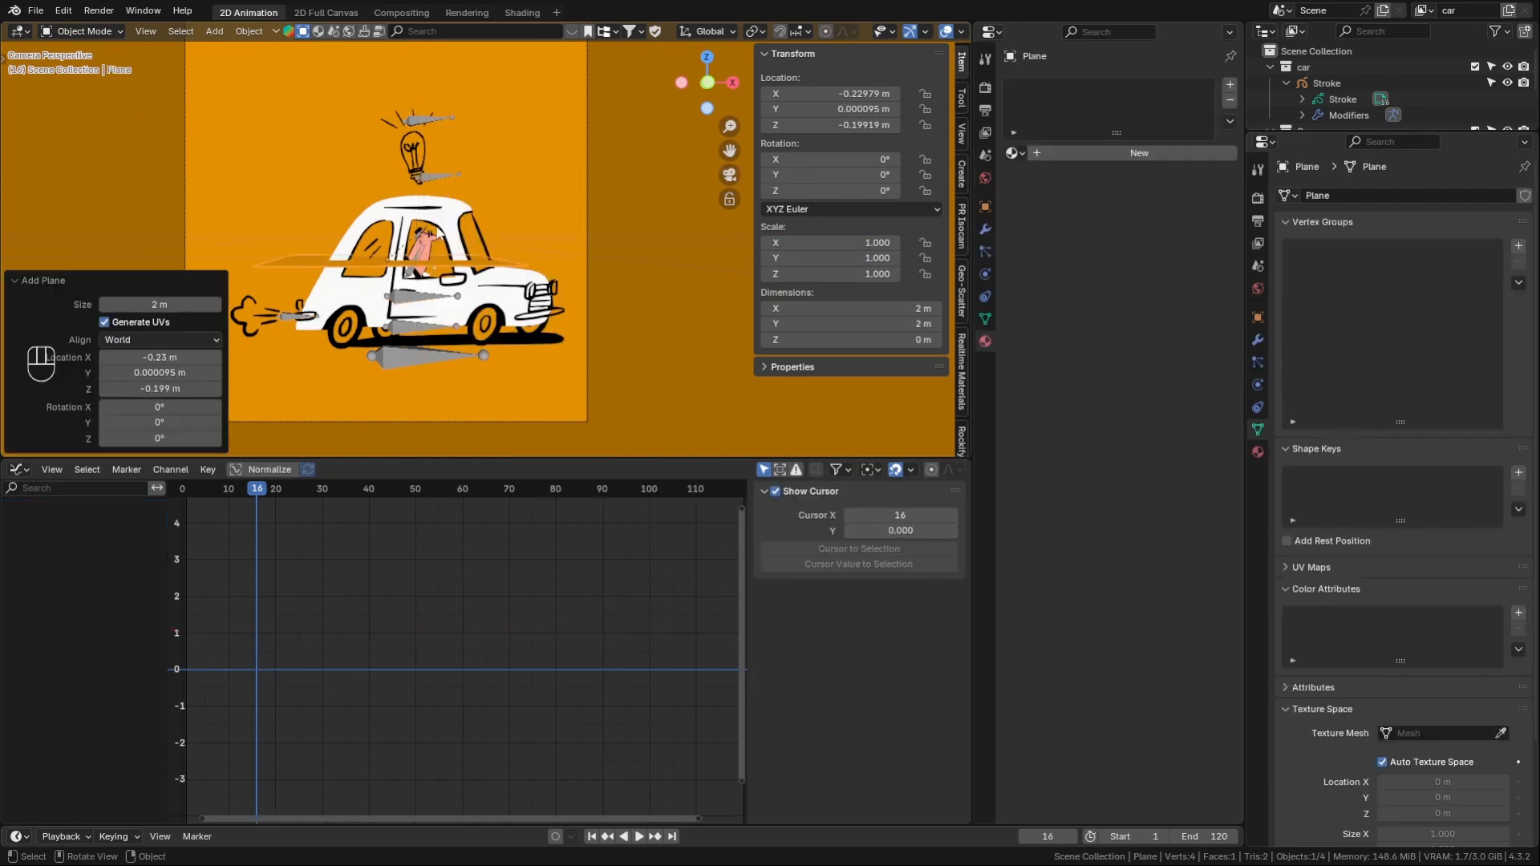
key(r)
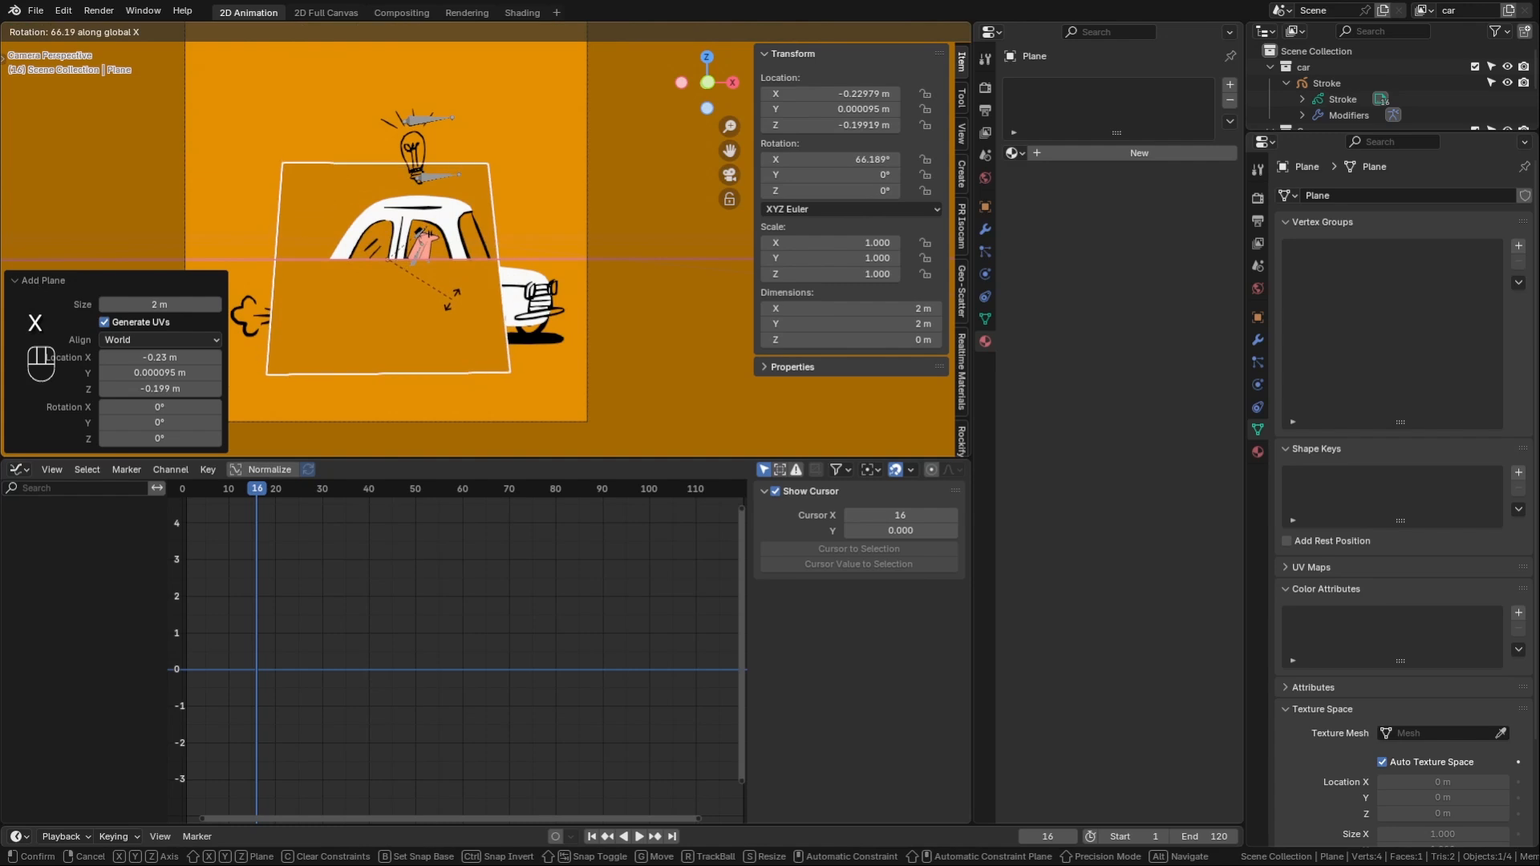
key(KP_9)
key(KP_0)
key(KP_Enter)
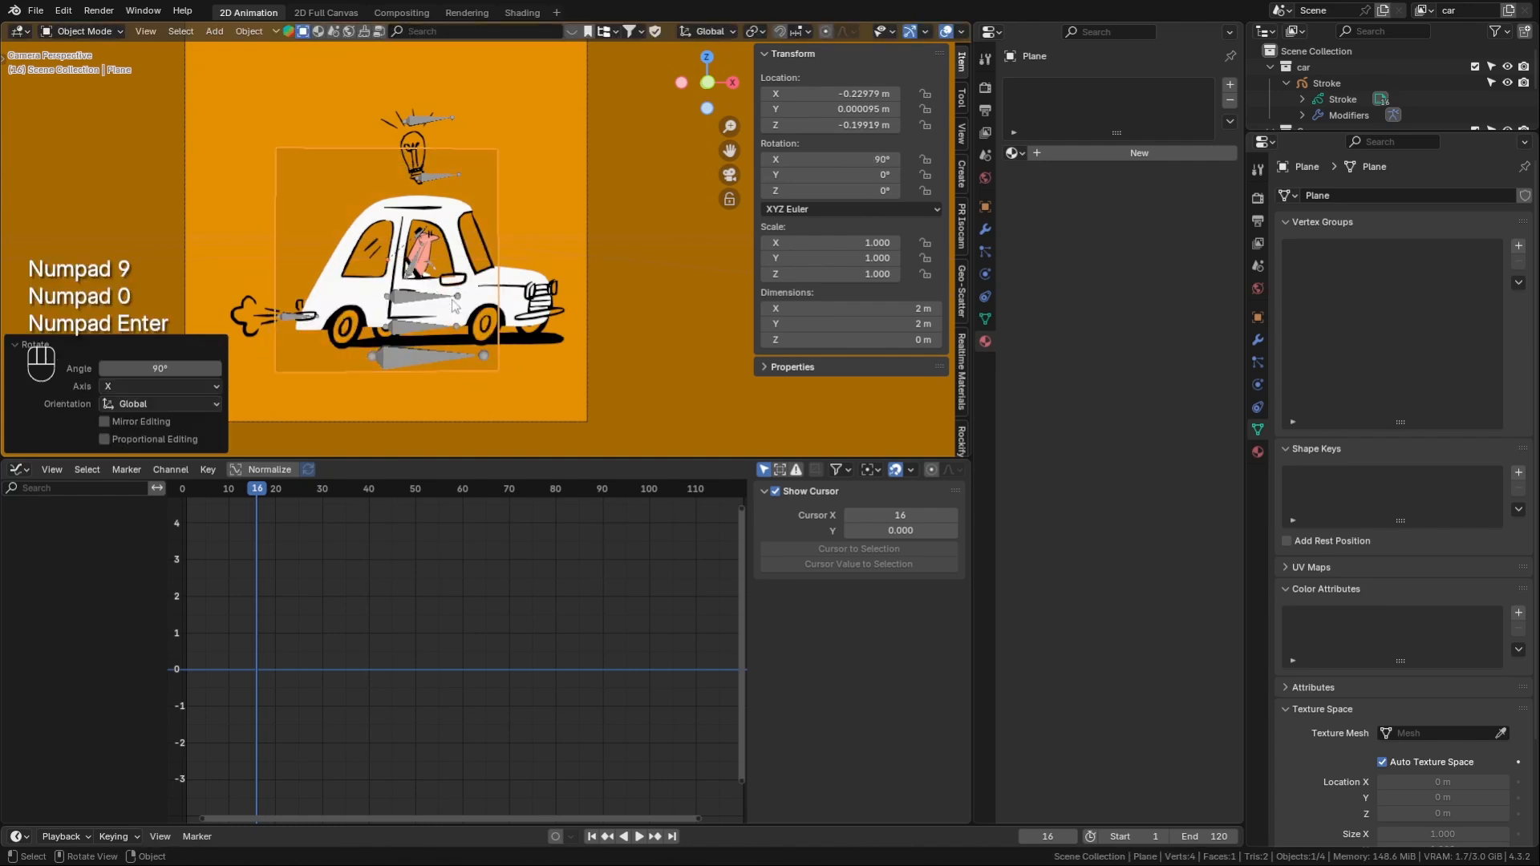
- Move the plane about -0.254 m along the Y axis so it stands in front of the car
middle_drag(364, 225, 501, 272)
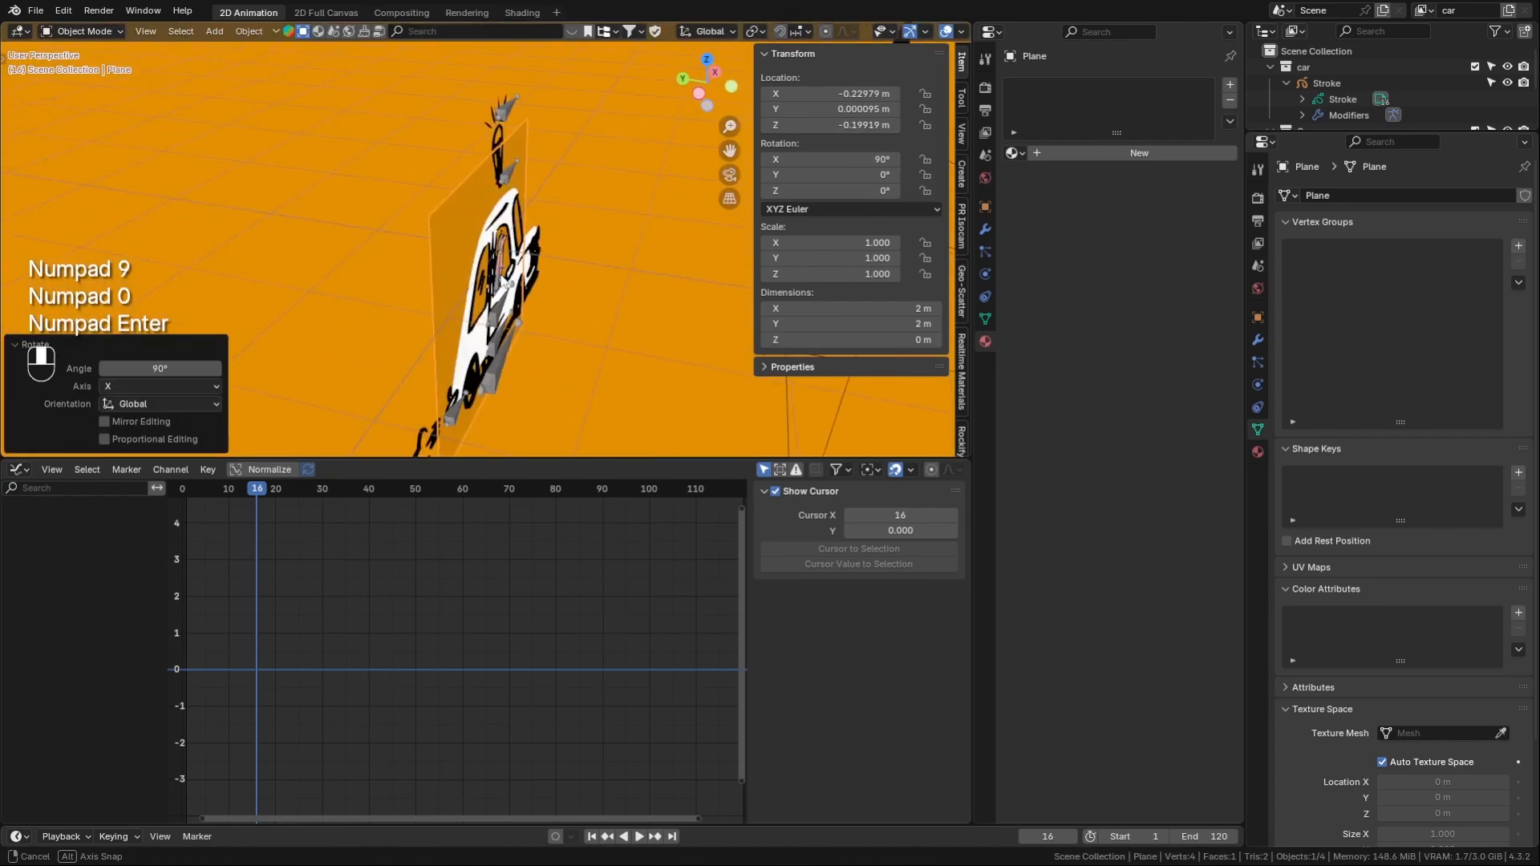
key(g)
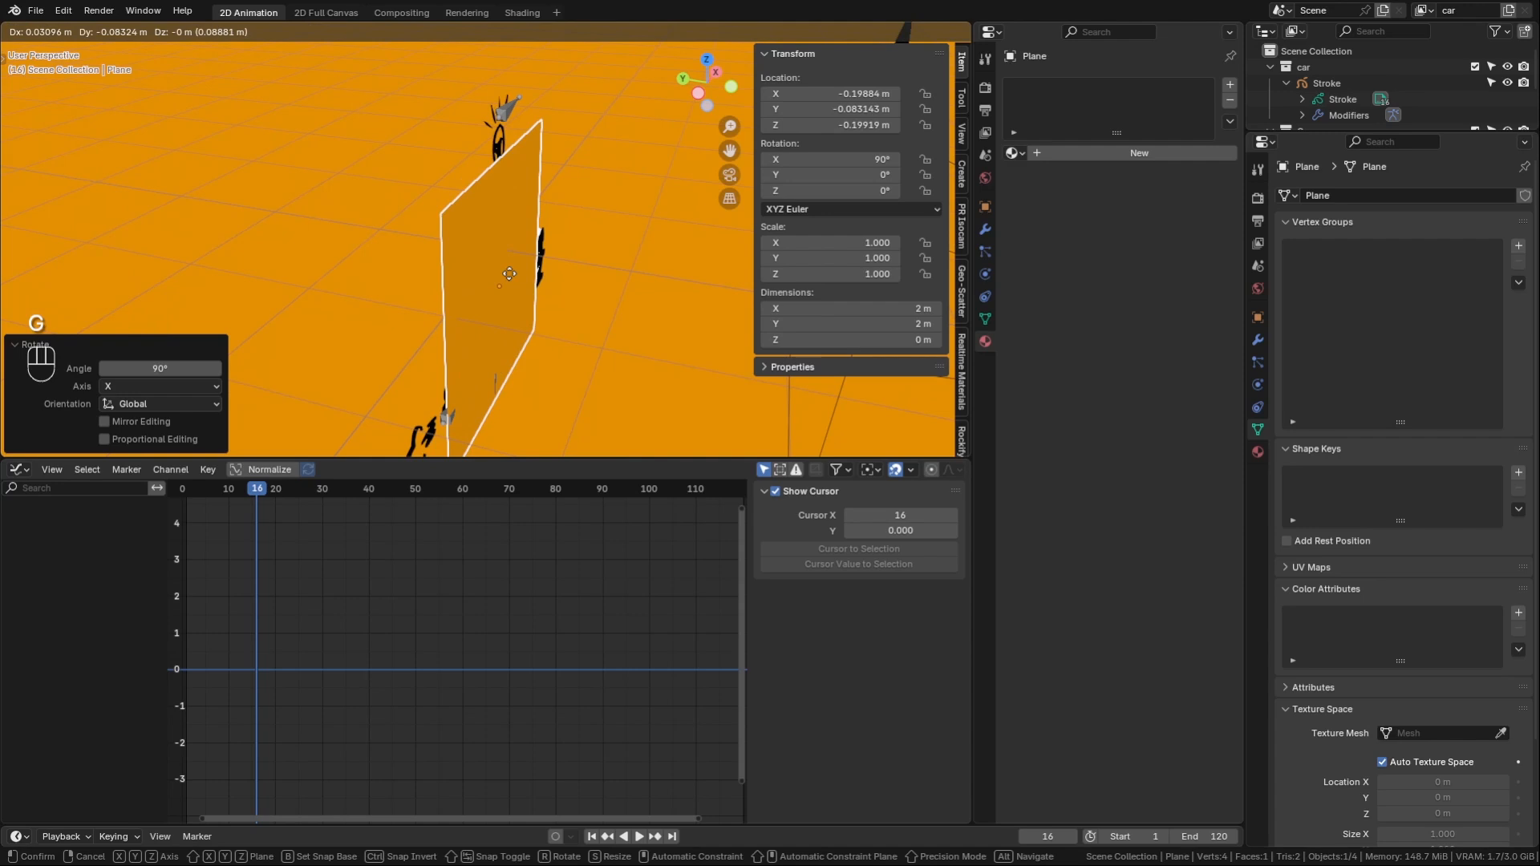
key(y)
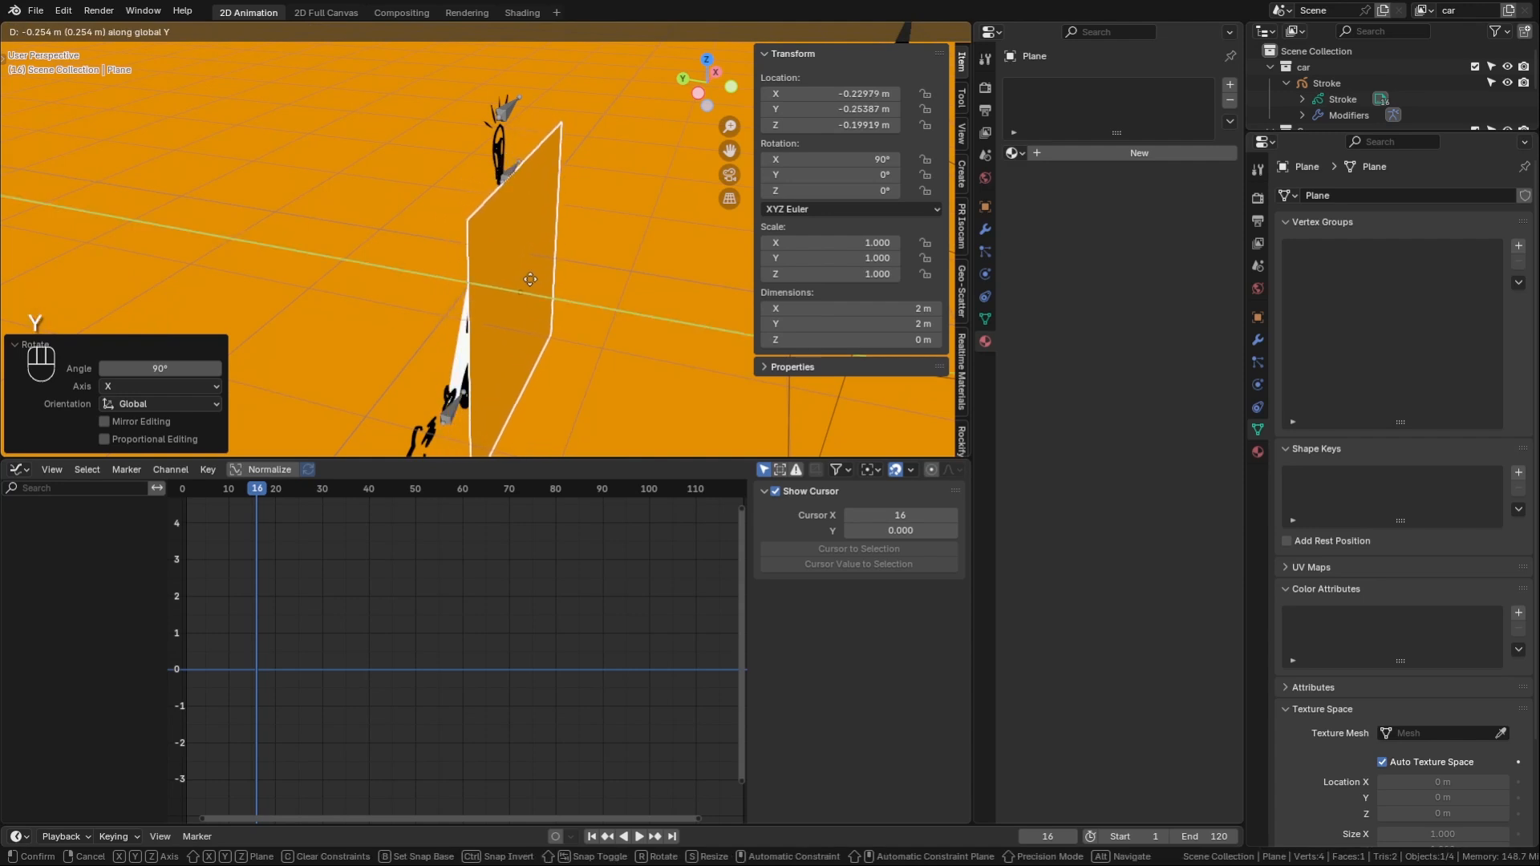
click(531, 279)
middle_drag(499, 320, 404, 273)
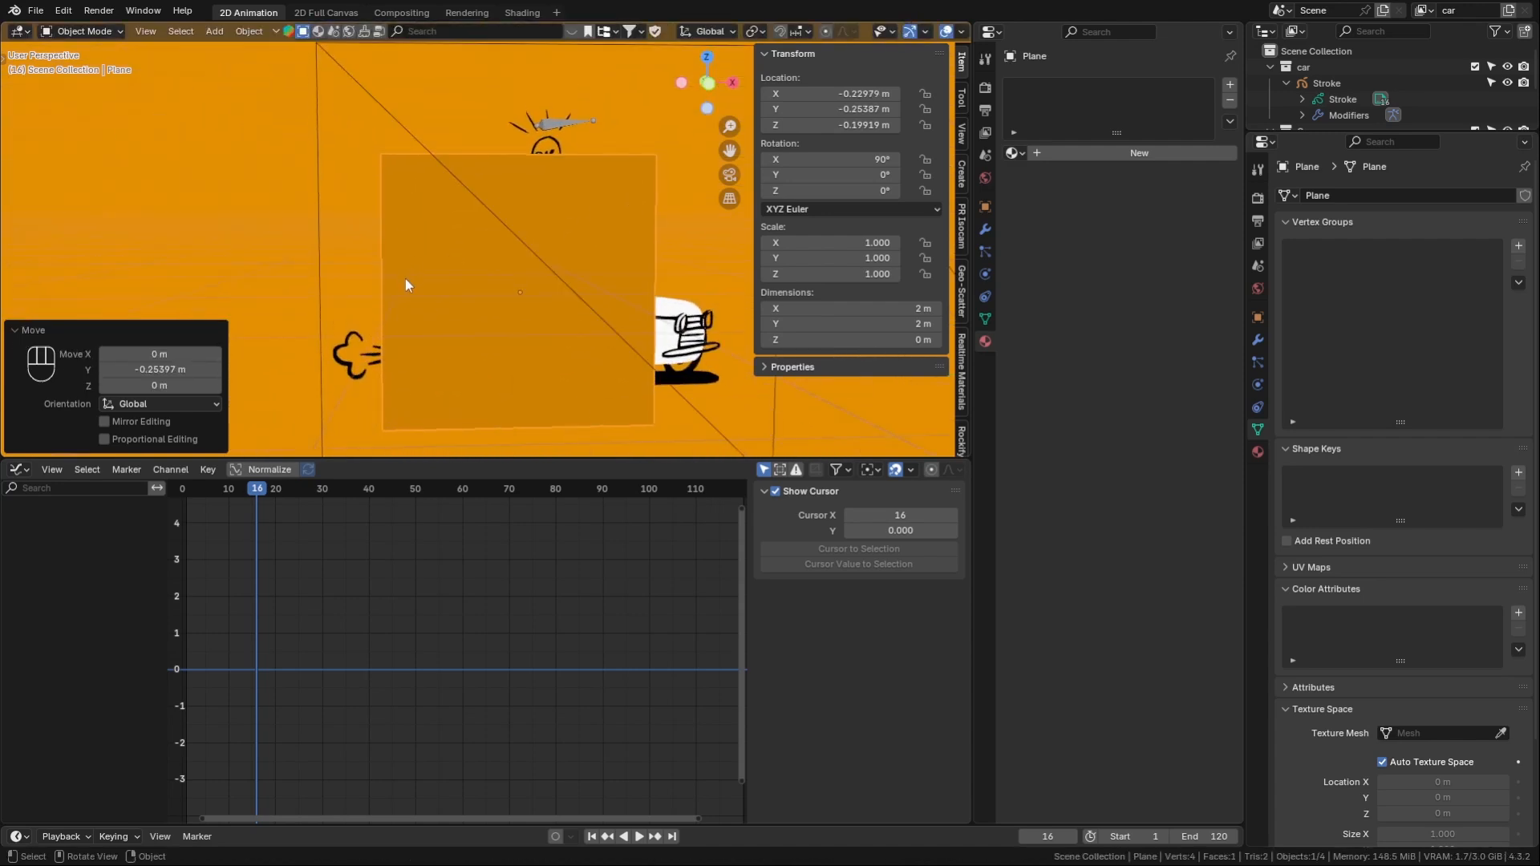
- In the camera view, scale the plane to about 1.94 and reposition it to cover the whole camera frame
key(KP_0)
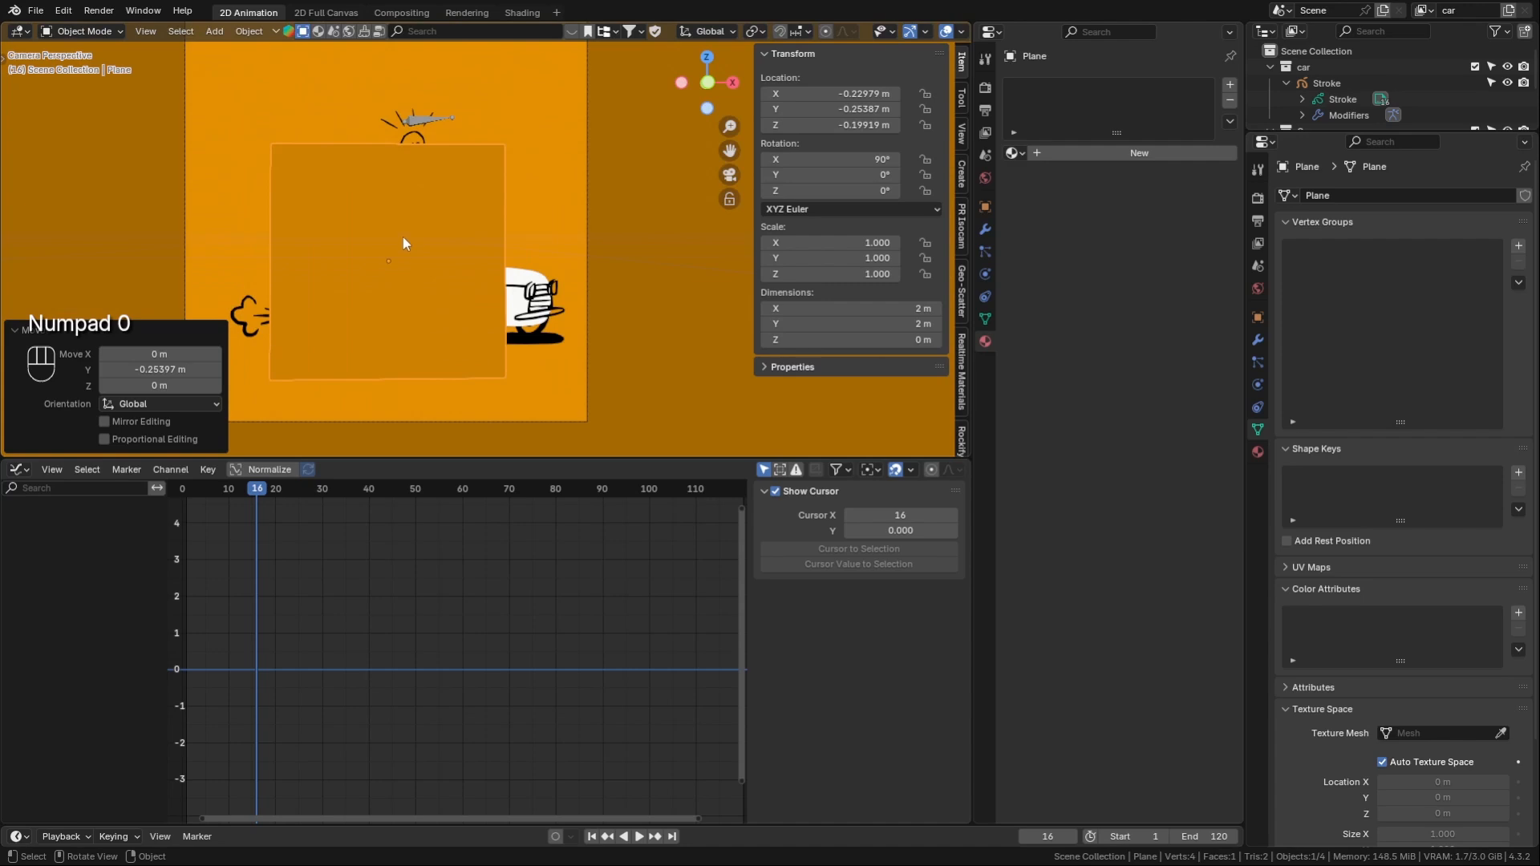
scroll(402, 238, down, 2)
key(s)
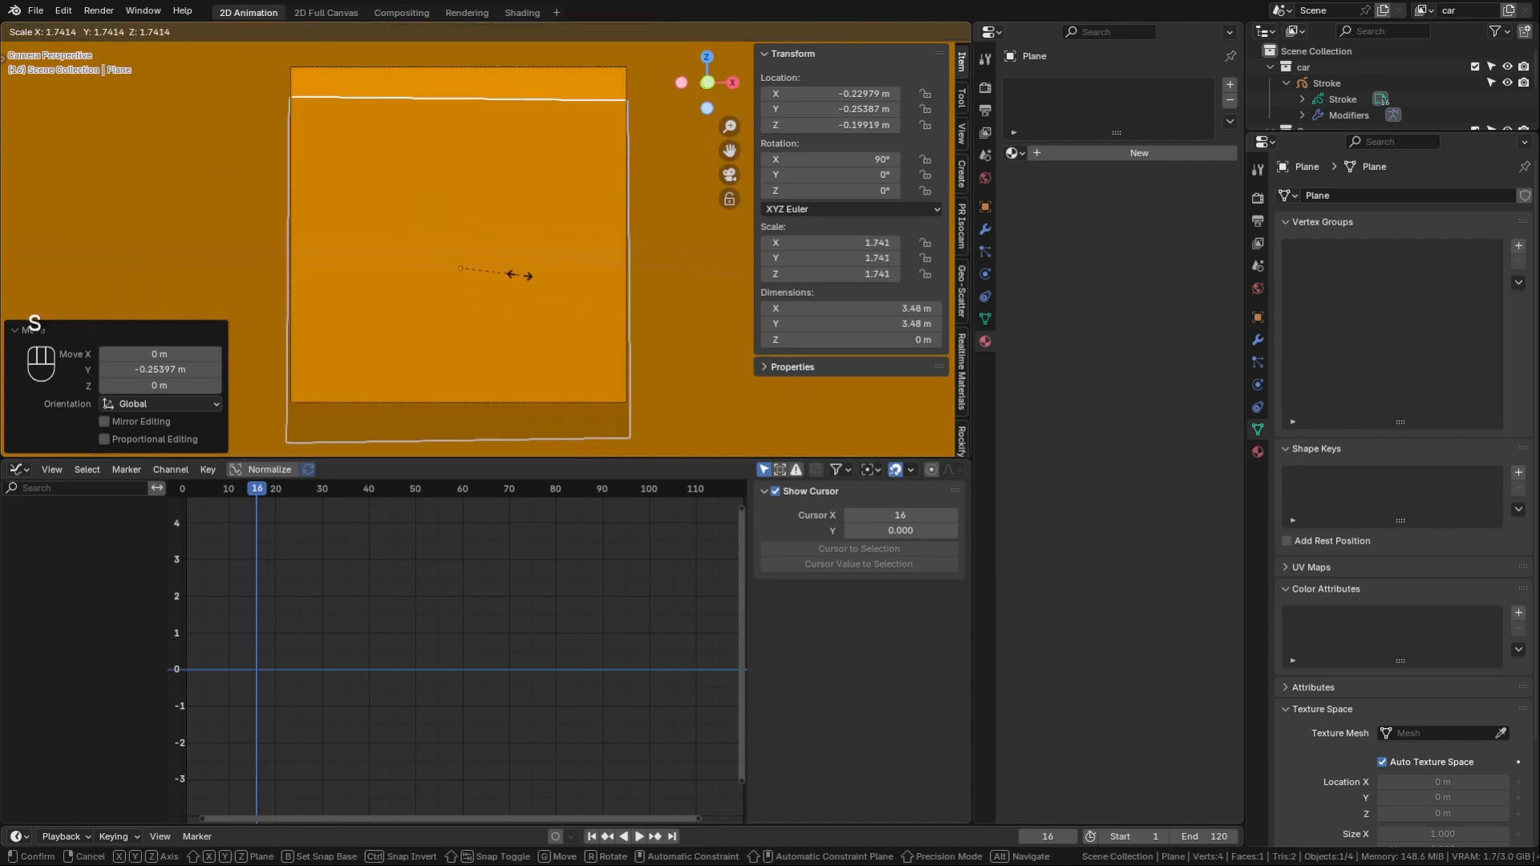
click(523, 287)
key(g)
click(519, 248)
key(s)
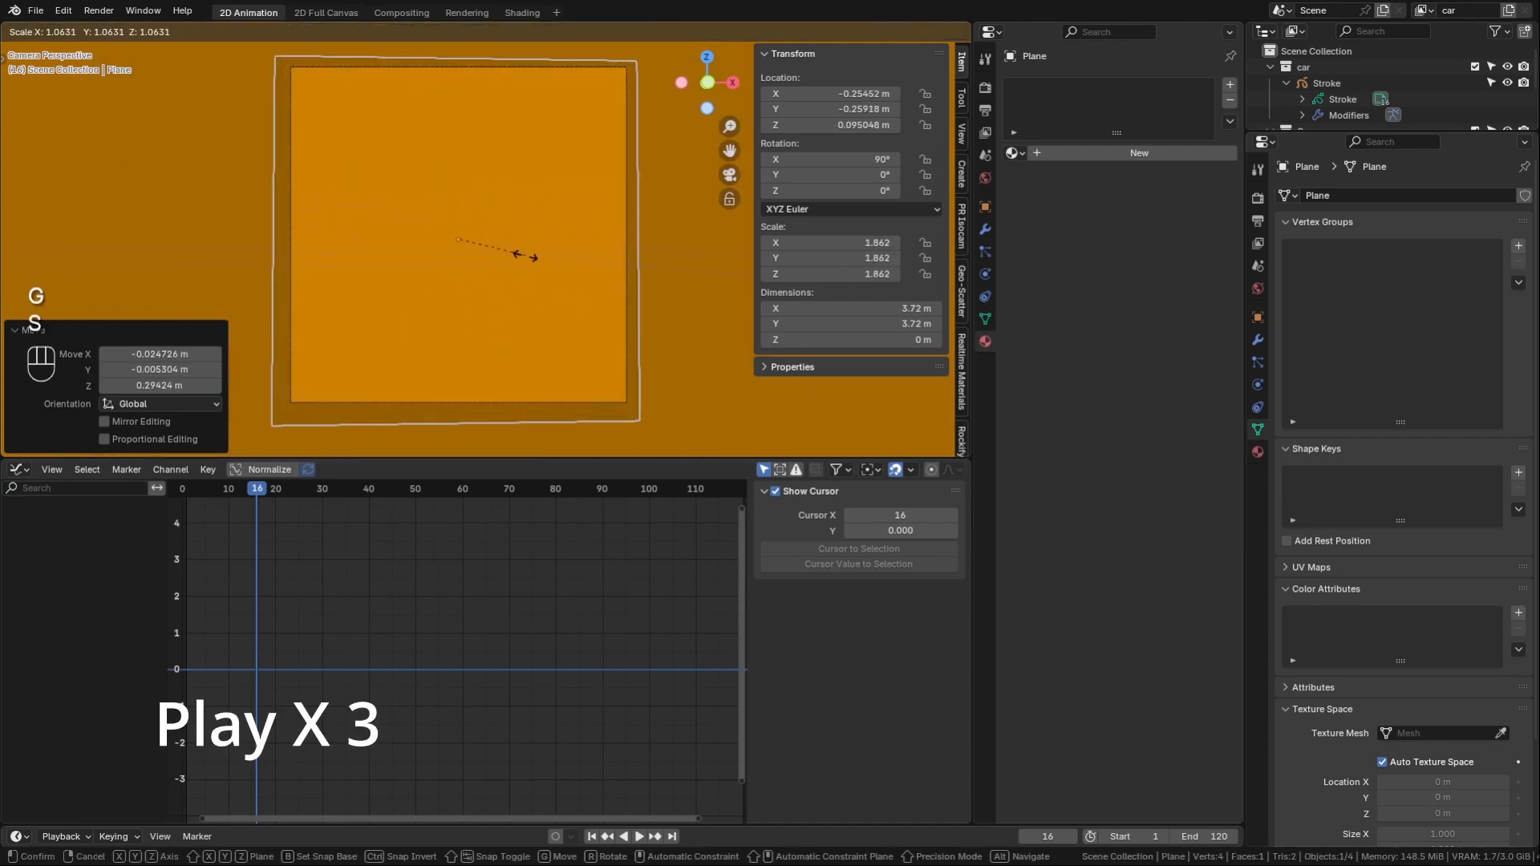
click(530, 254)
key(g)
click(530, 254)
key(KP_0)
mouse_move(541, 283)
middle_down()
mouse_move(520, 284)
mouse_move(522, 263)
middle_up()
key(KP_0)
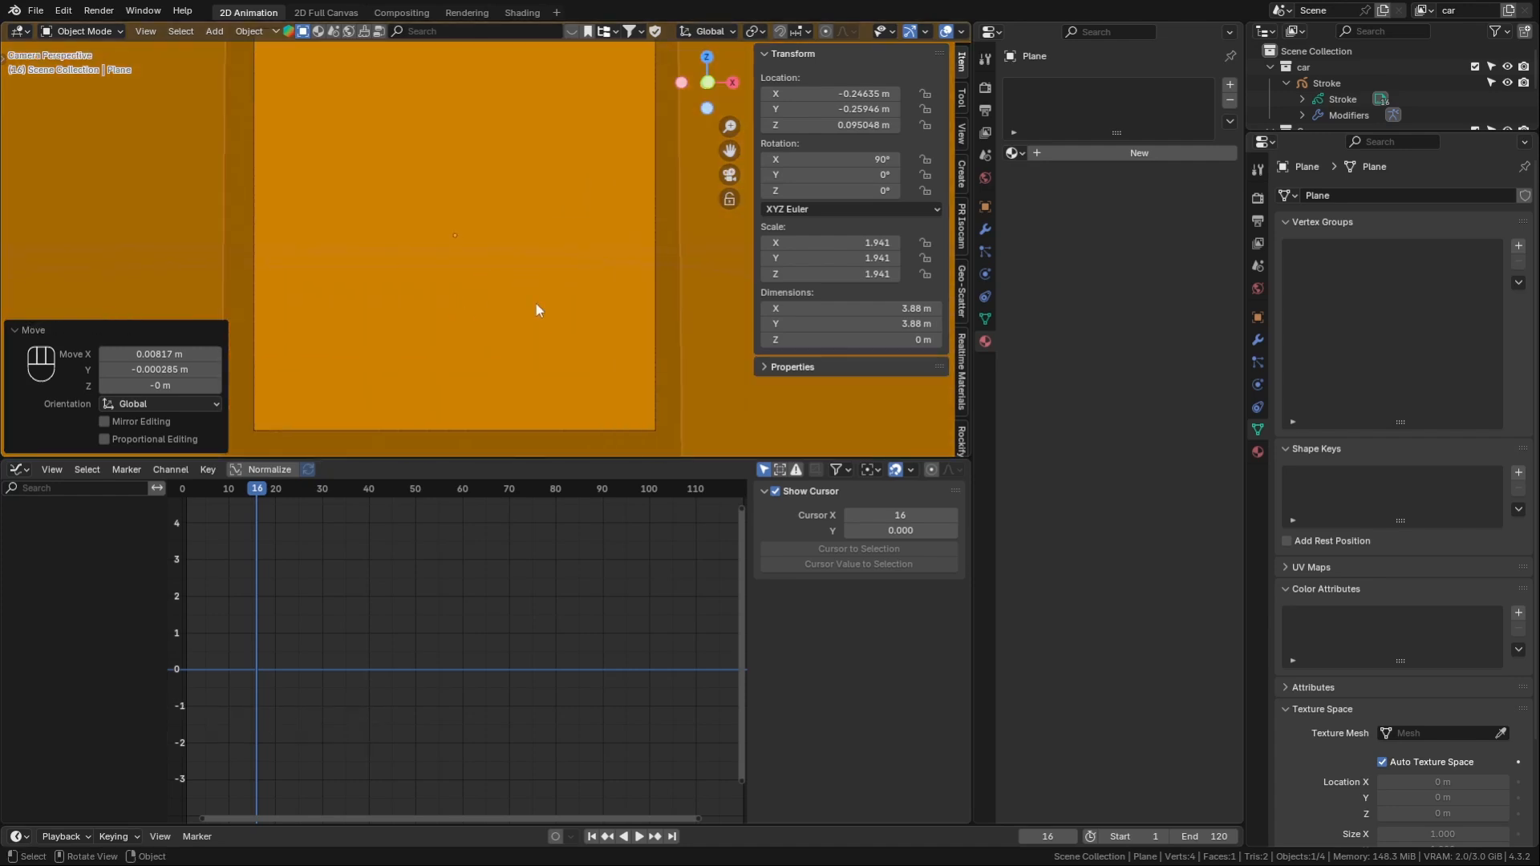
- Switch to the Shading workspace, enlarge its 3D view and create a new material for the plane
click(472, 15)
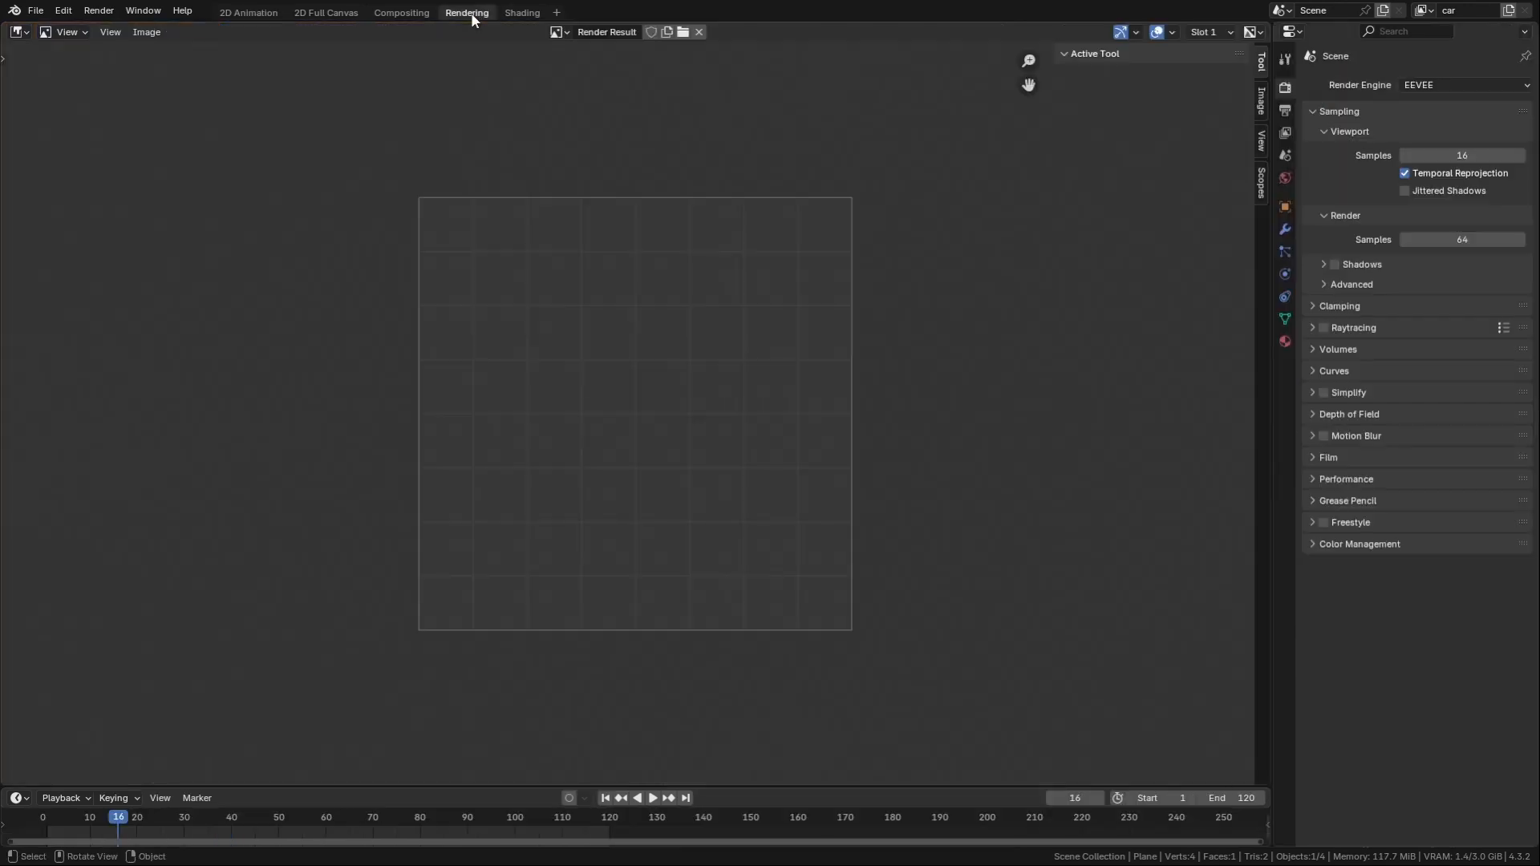
click(523, 14)
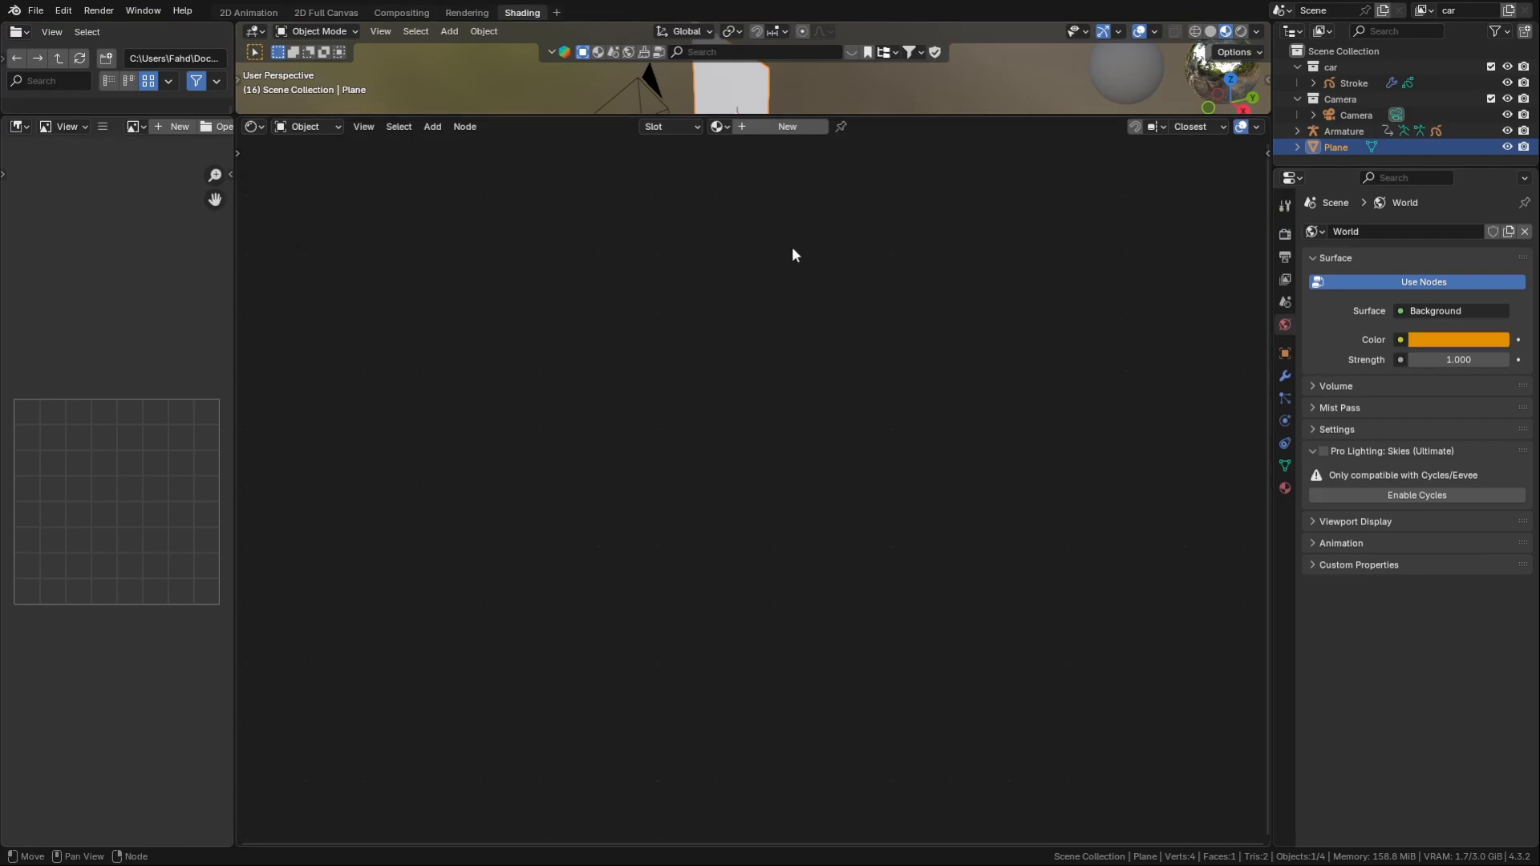
drag(891, 116, 905, 329)
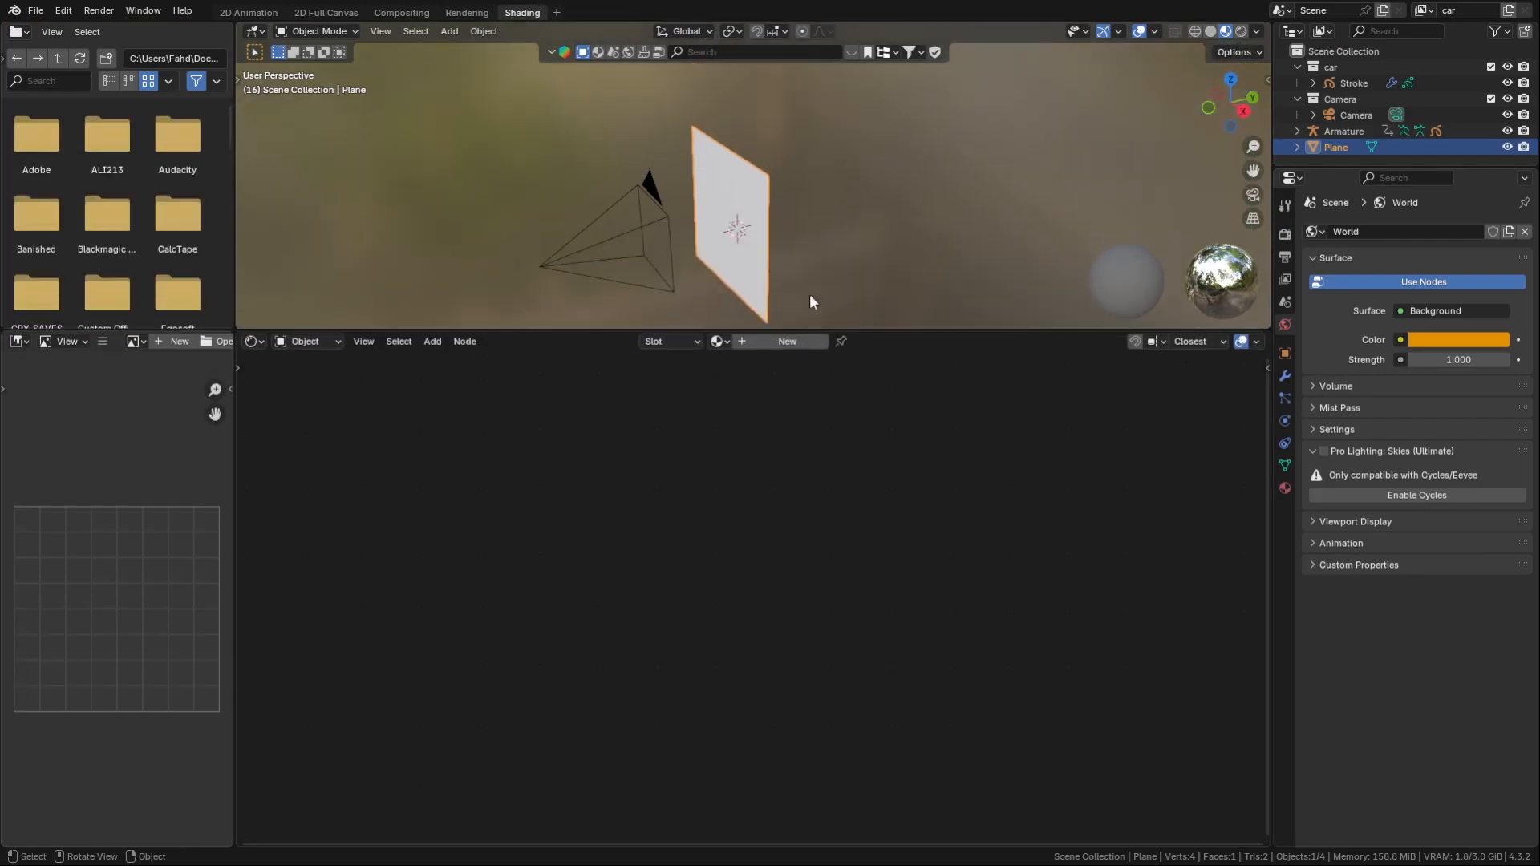
scroll(764, 249, up, 3)
middle_drag(764, 249, 912, 258)
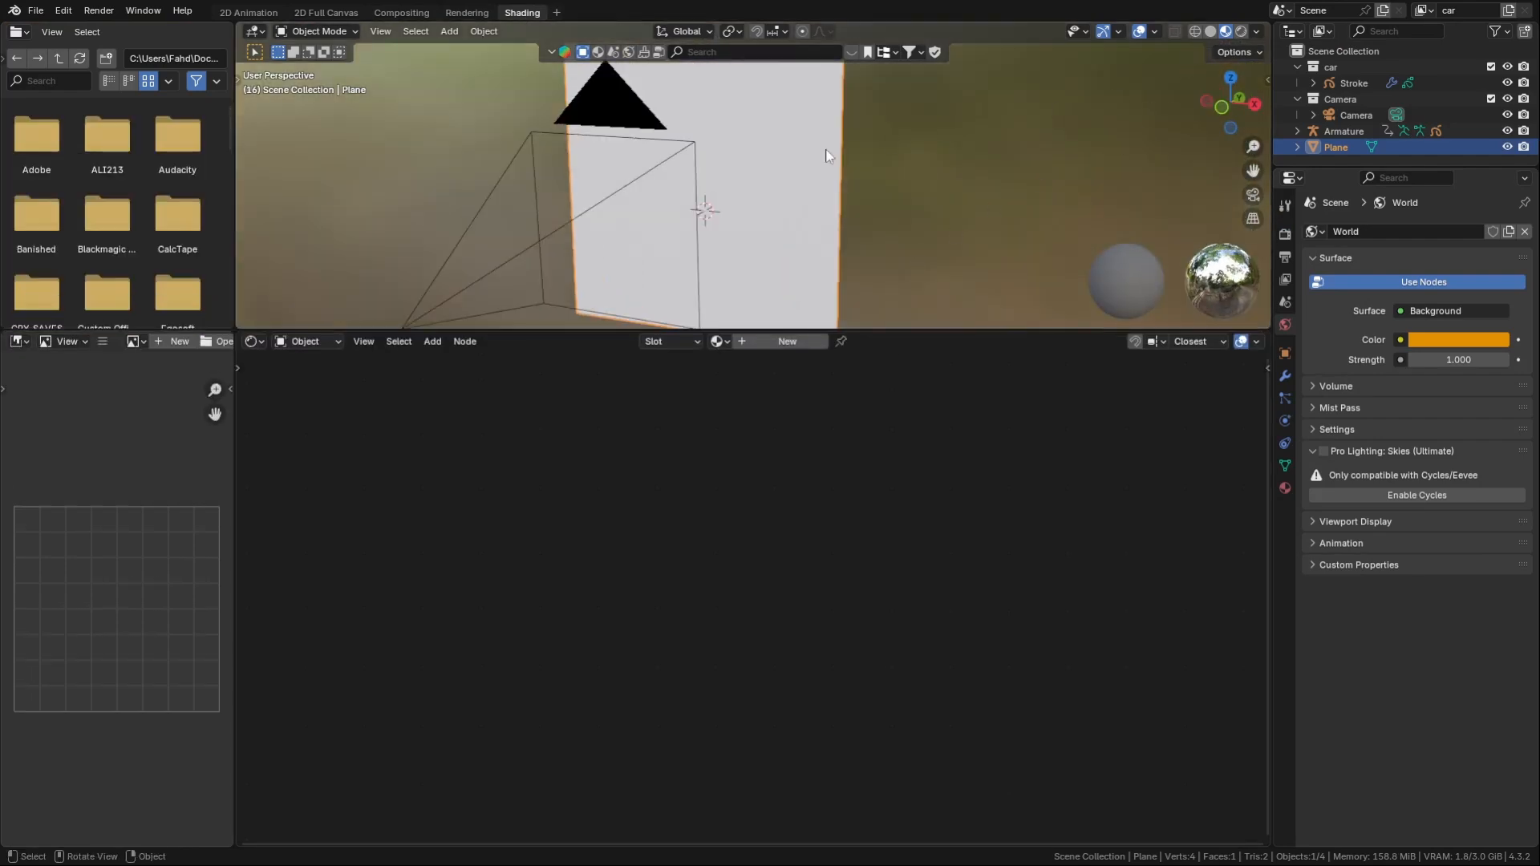
middle_drag(829, 155, 846, 215)
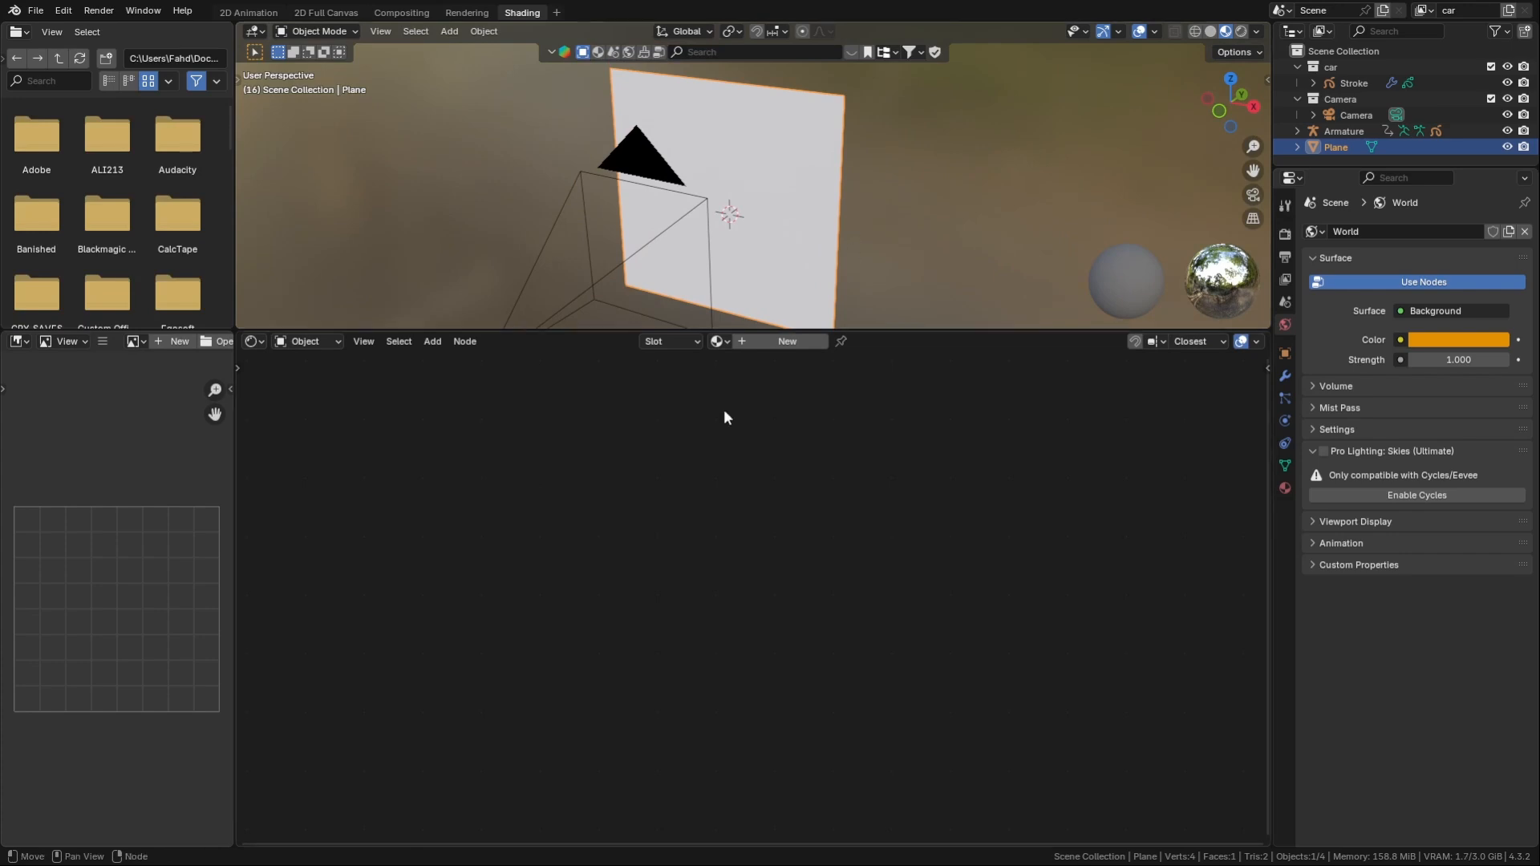
click(775, 342)
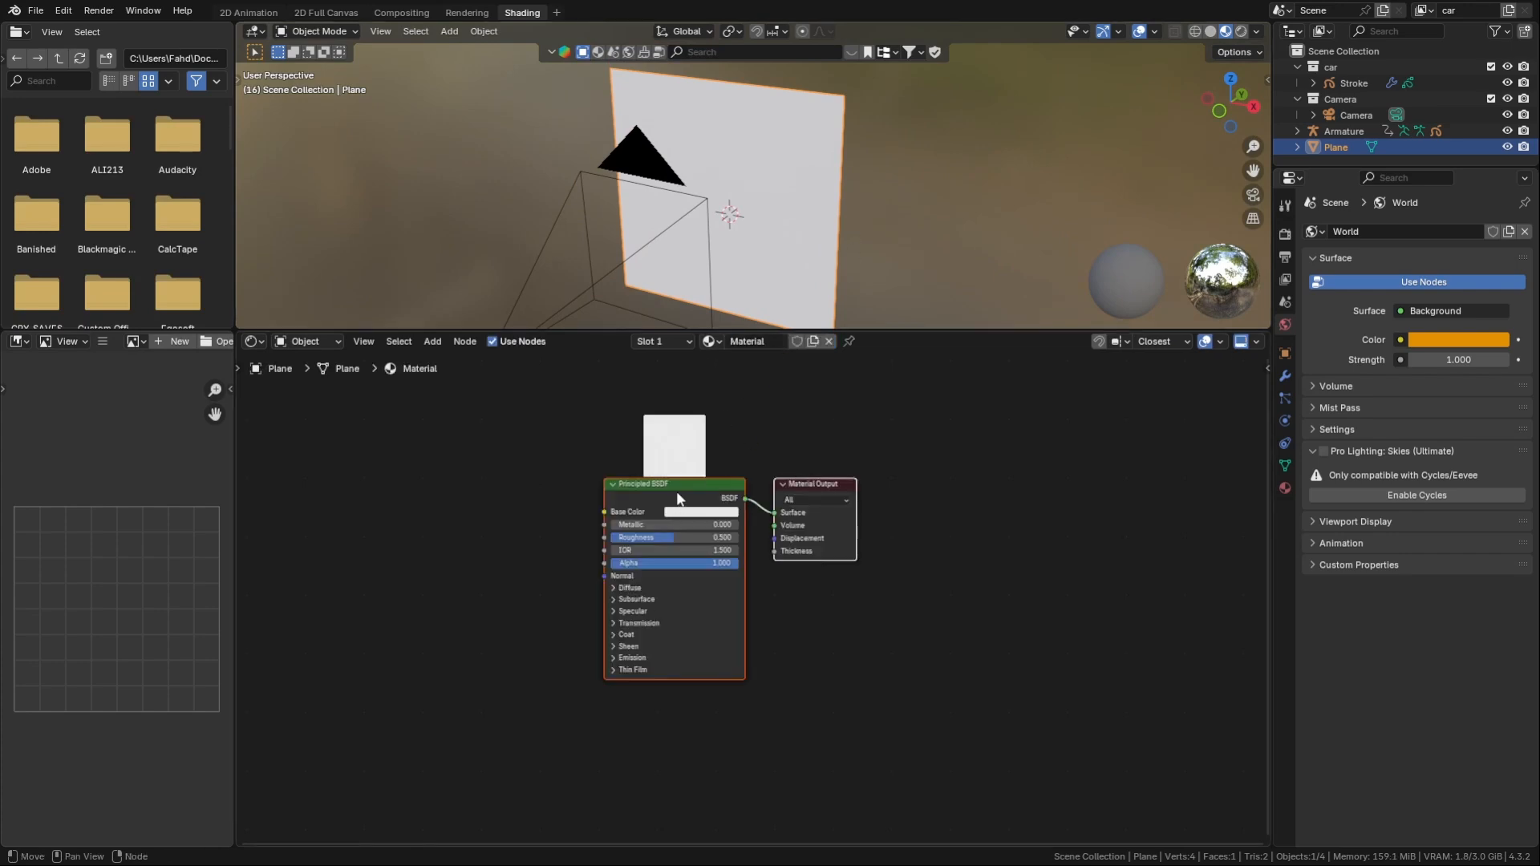
- Shift the existing shader nodes aside and add a Noise Texture node before the Principled BSDF
drag(678, 499, 956, 509)
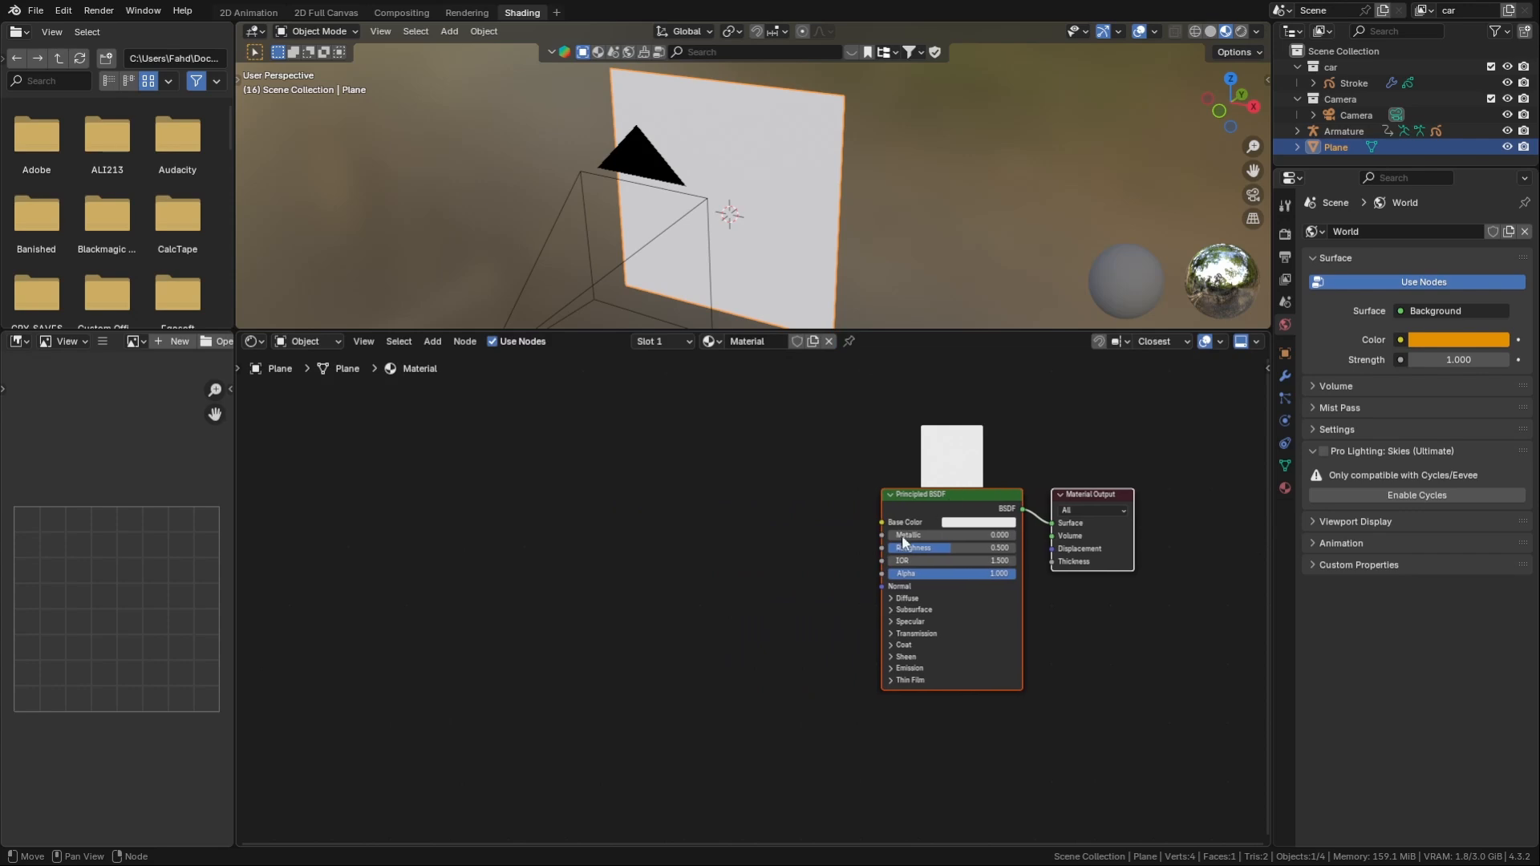
key(shift+a)
key(Escape)
key(shift+a)
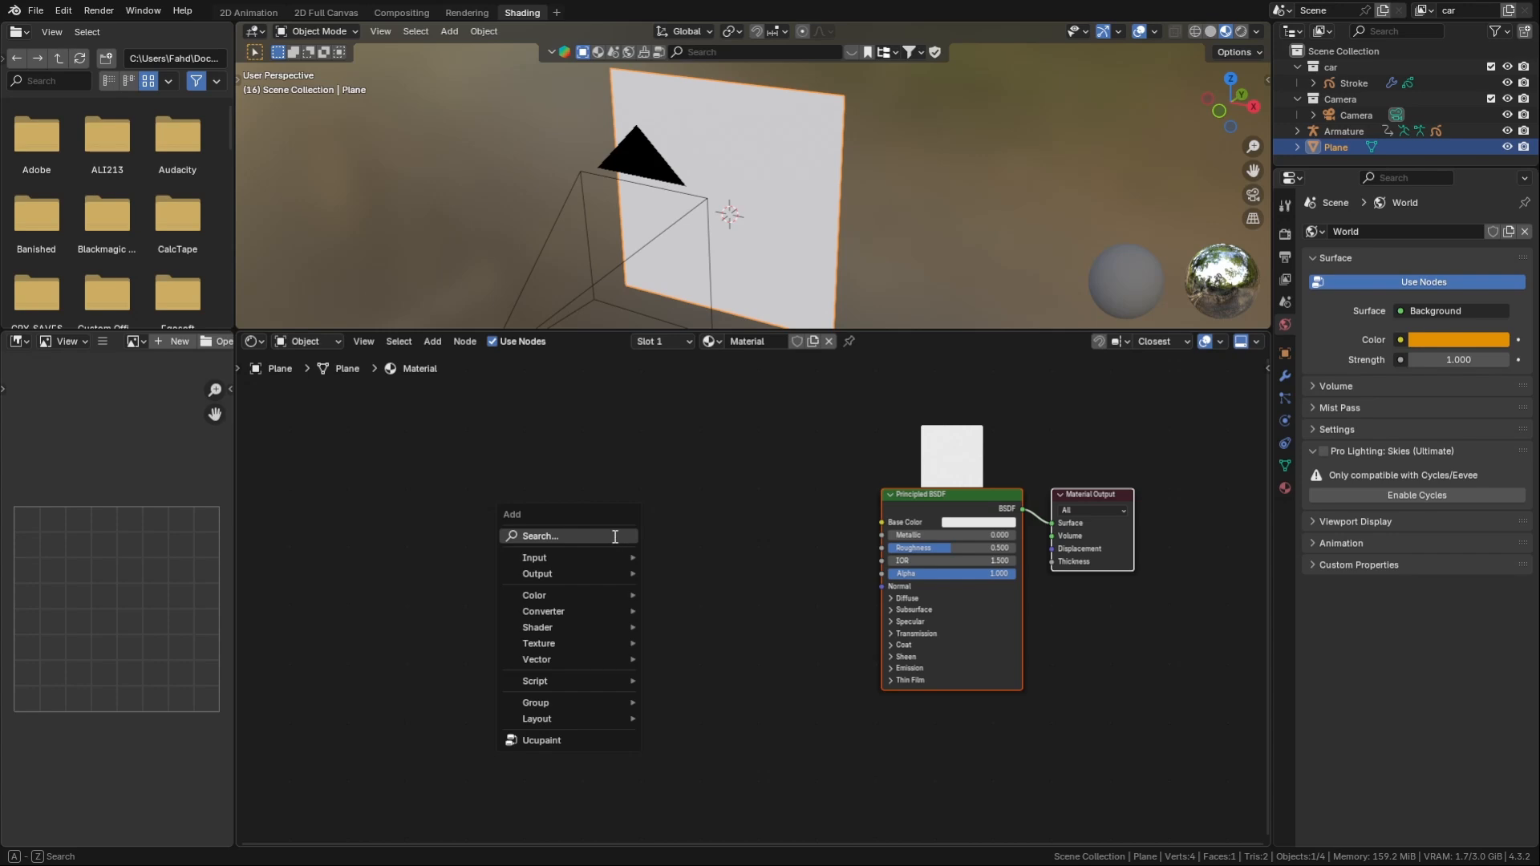
click(613, 536)
text(noi)
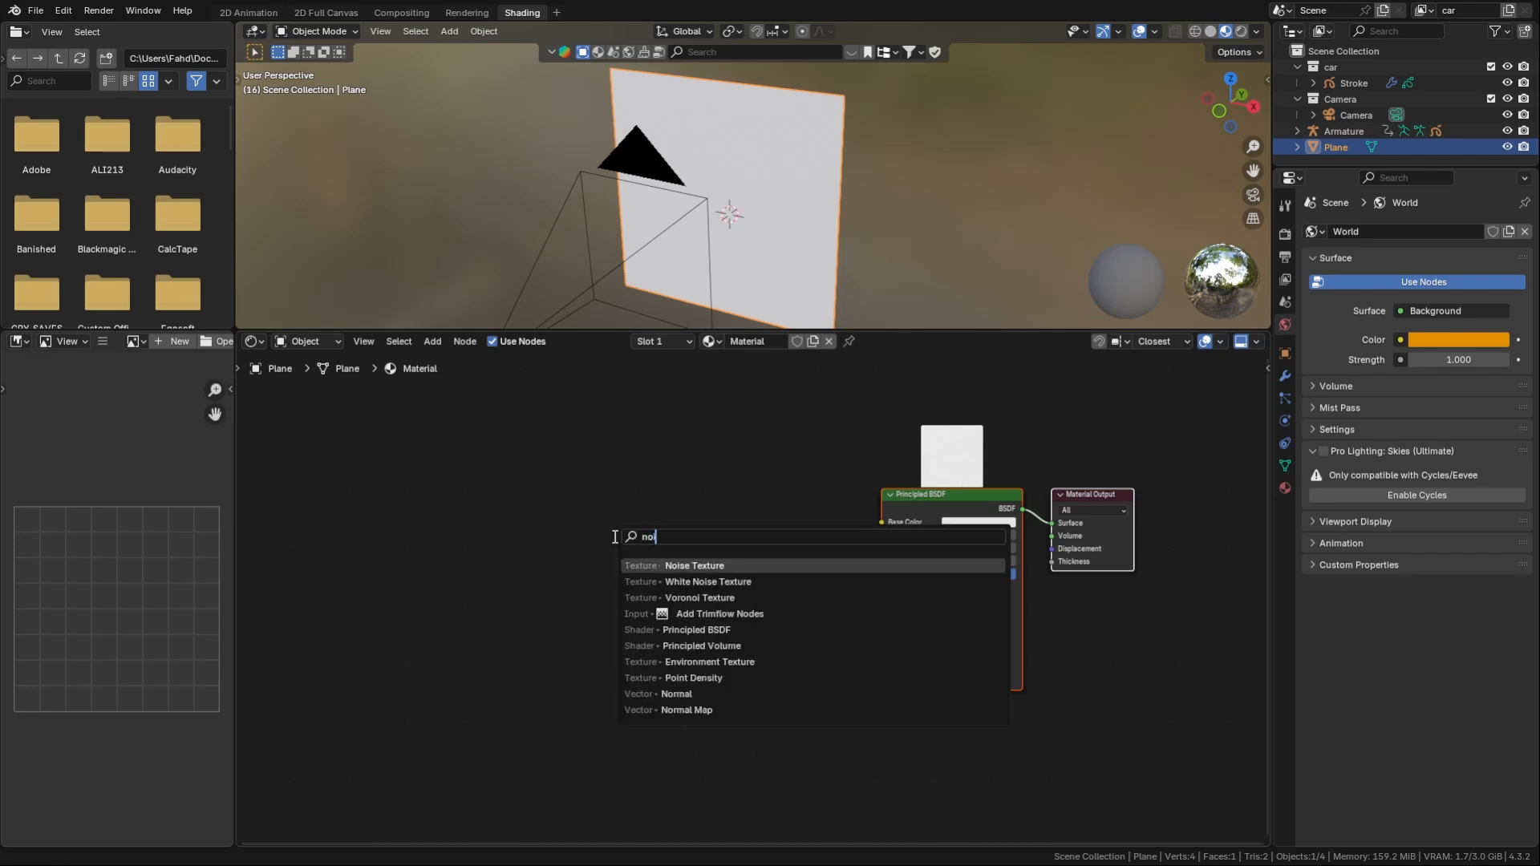
text(s)
click(675, 566)
- Attach Mapping and Texture Coordinate nodes to the Noise Texture and set its dimensions to 2D
click(592, 509)
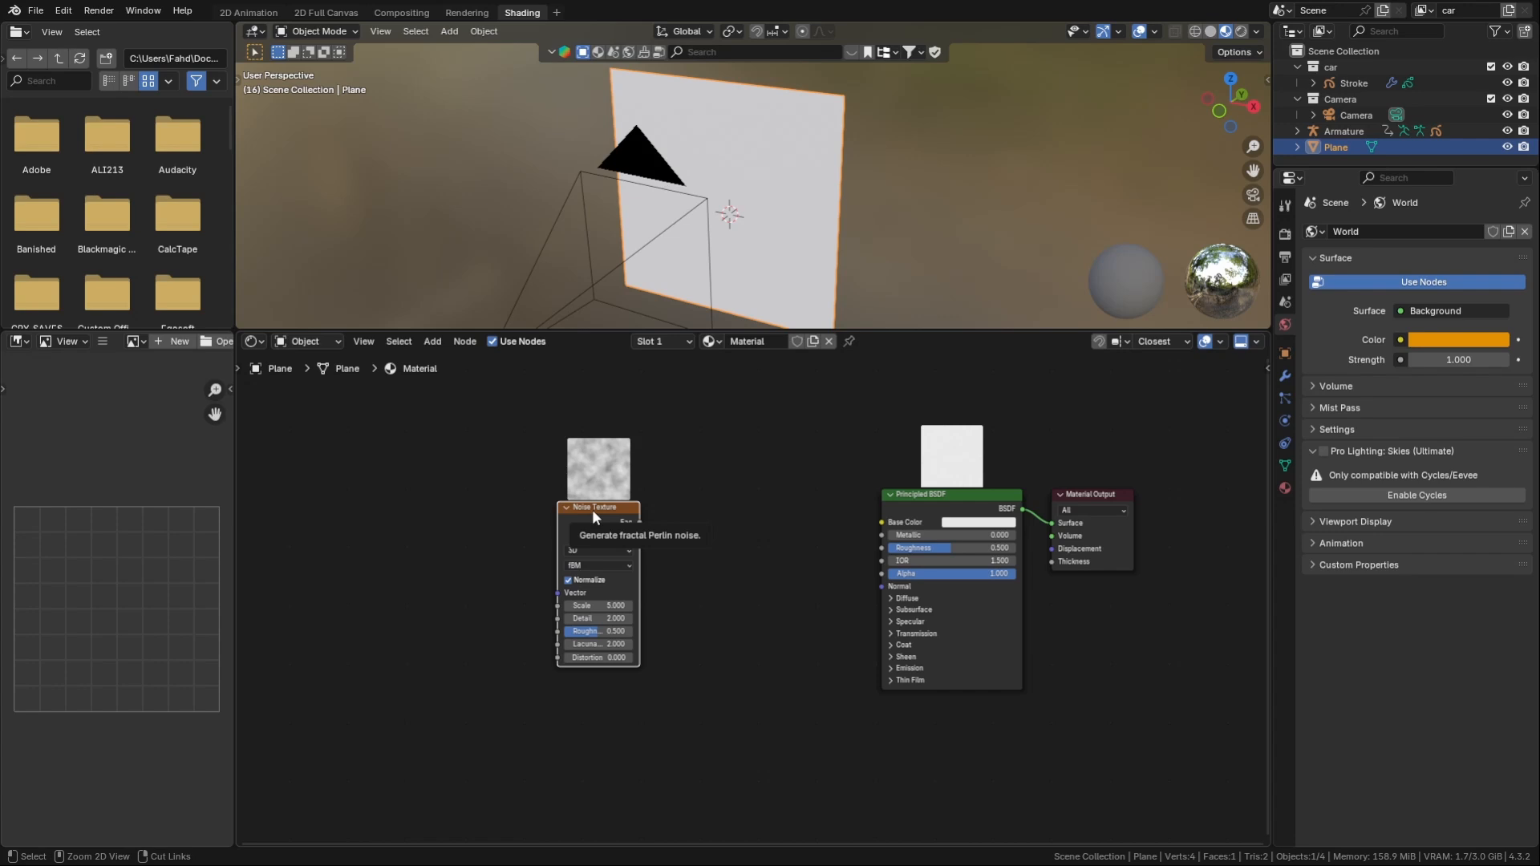
key(ctrl+t)
scroll(591, 526, up, 3)
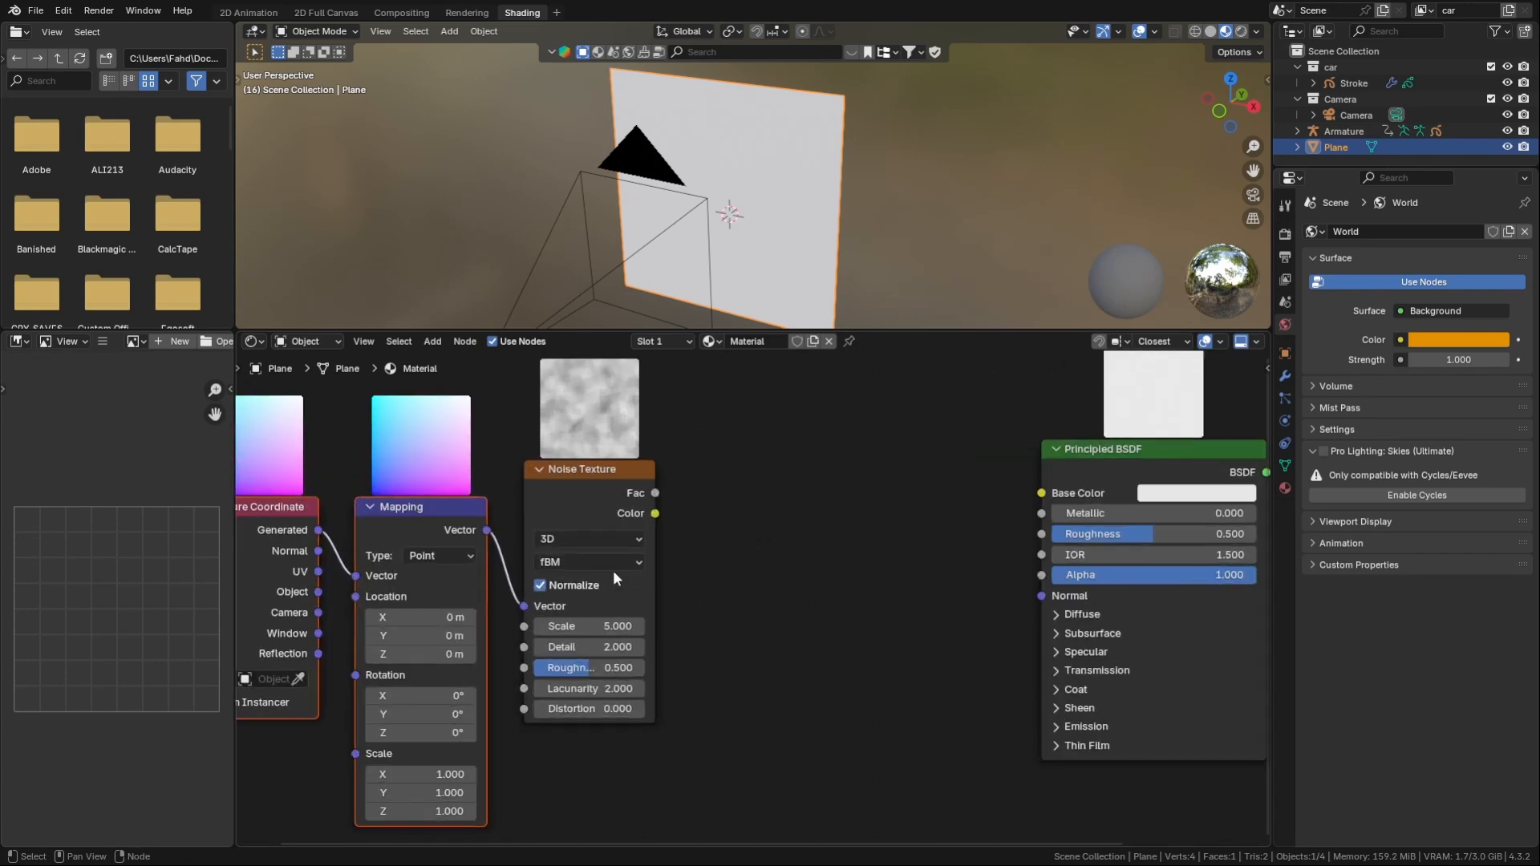
click(593, 538)
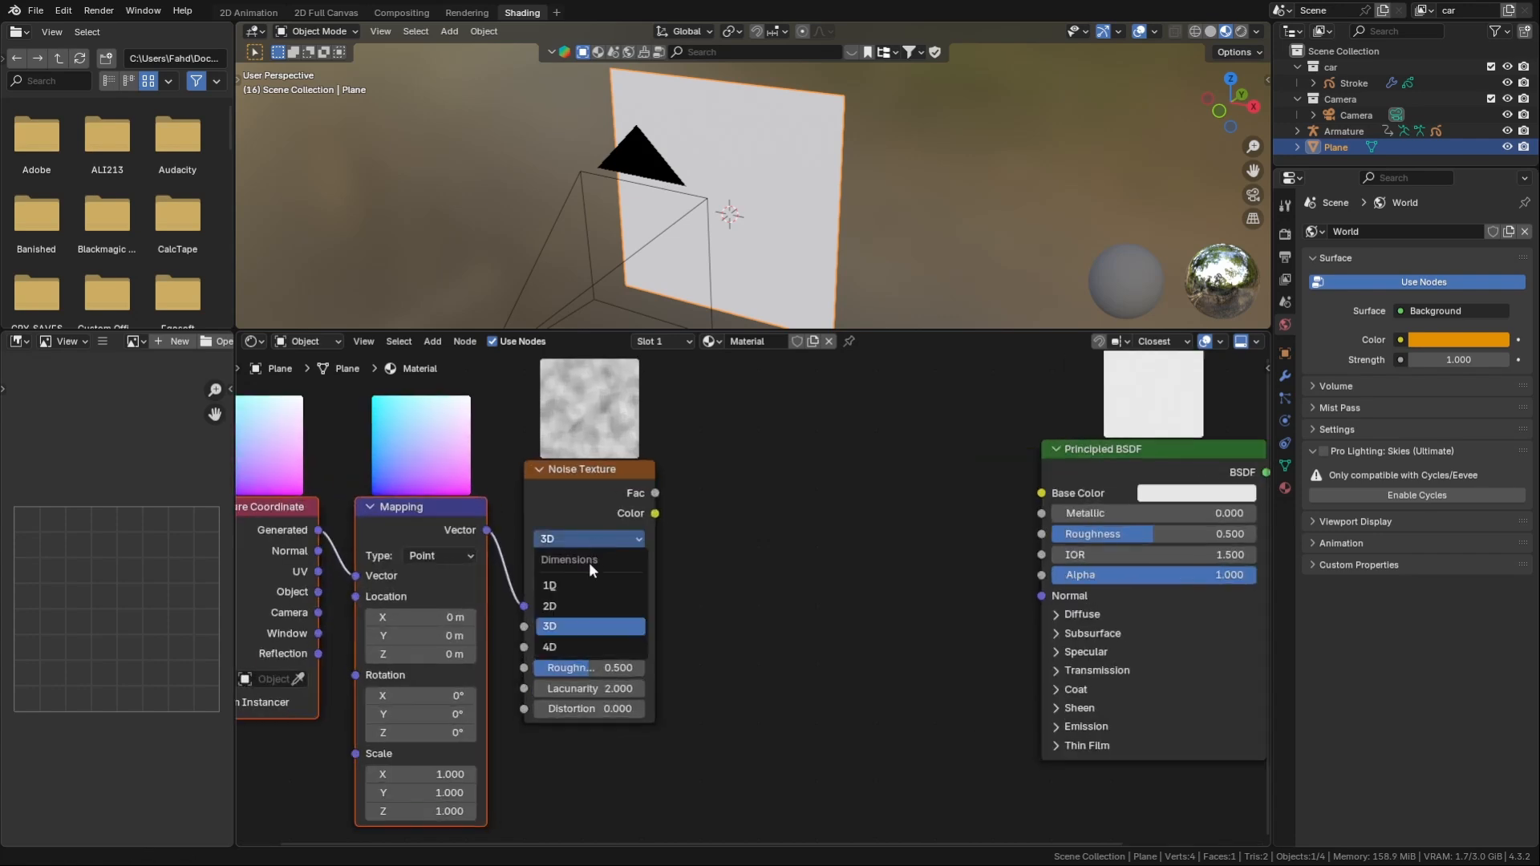
click(571, 608)
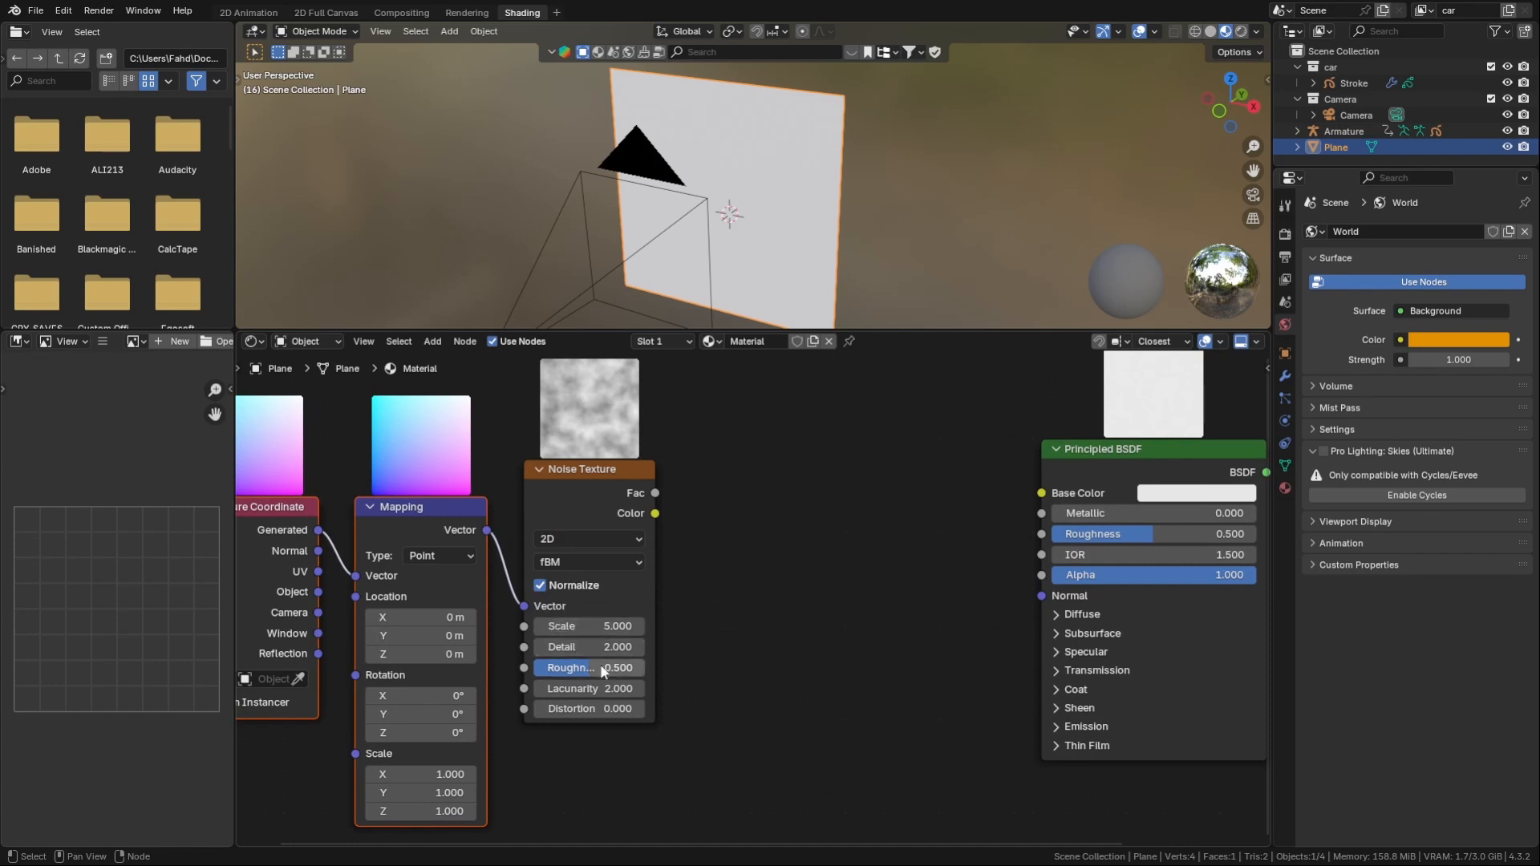
- Set the Noise Texture's scale to 0.9 and its detail to 0.6
click(591, 628)
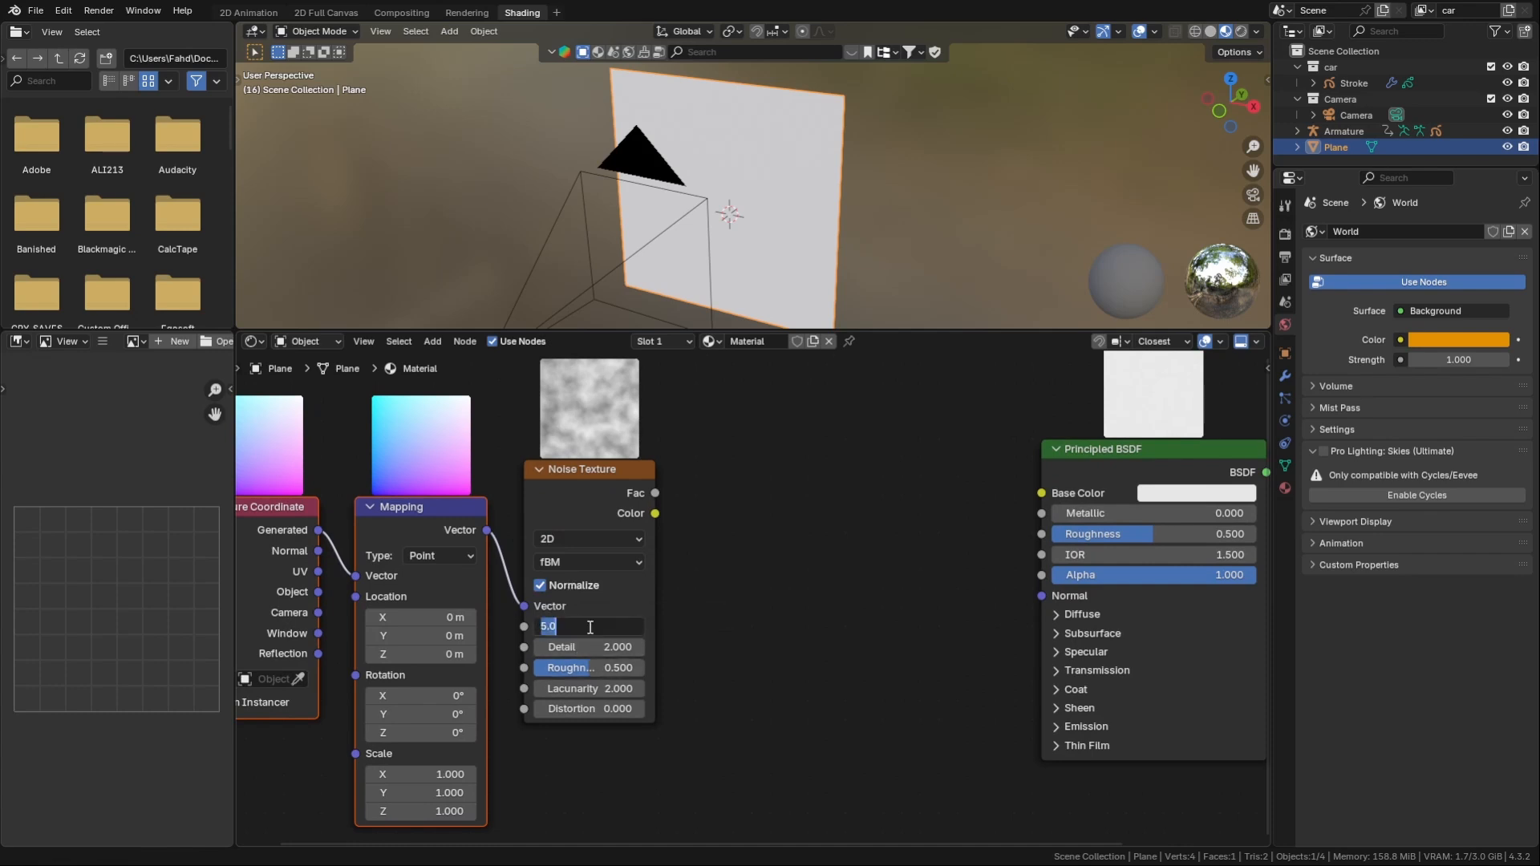
key(BackSpace)
key(Return)
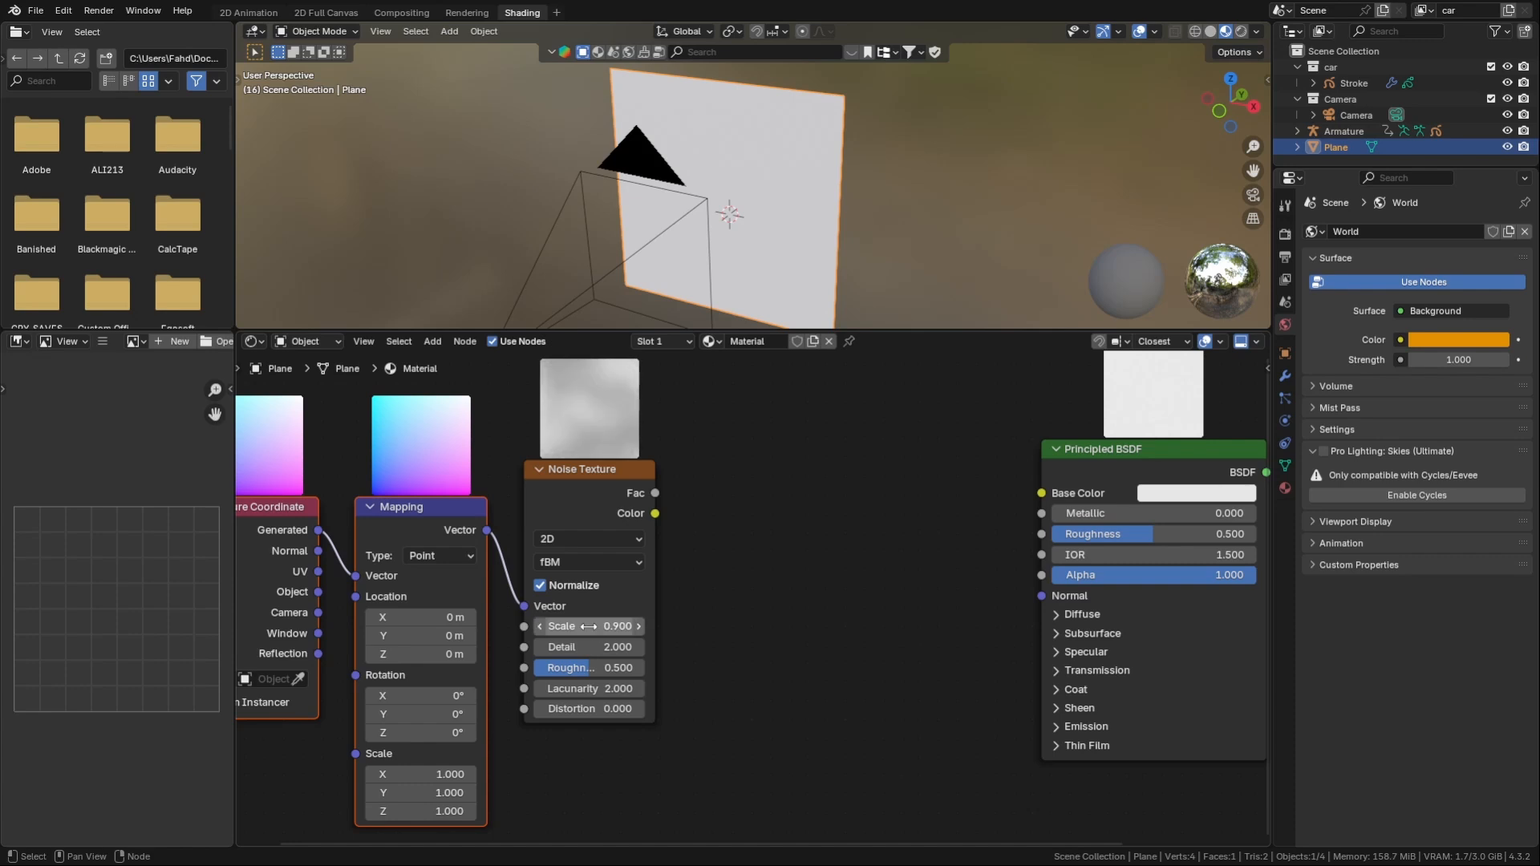
click(609, 642)
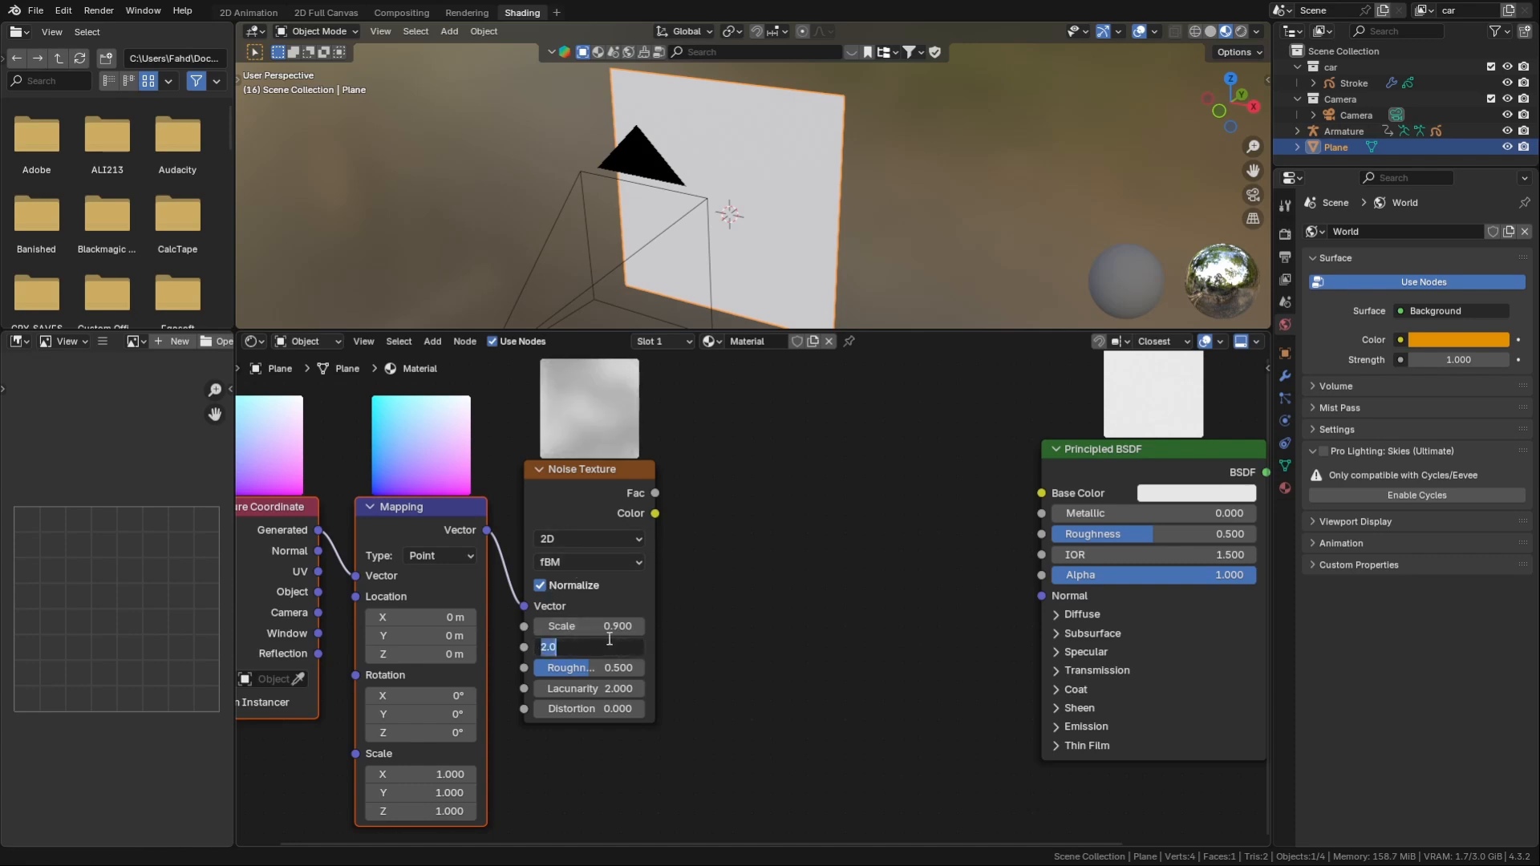
text(.6)
key(Return)
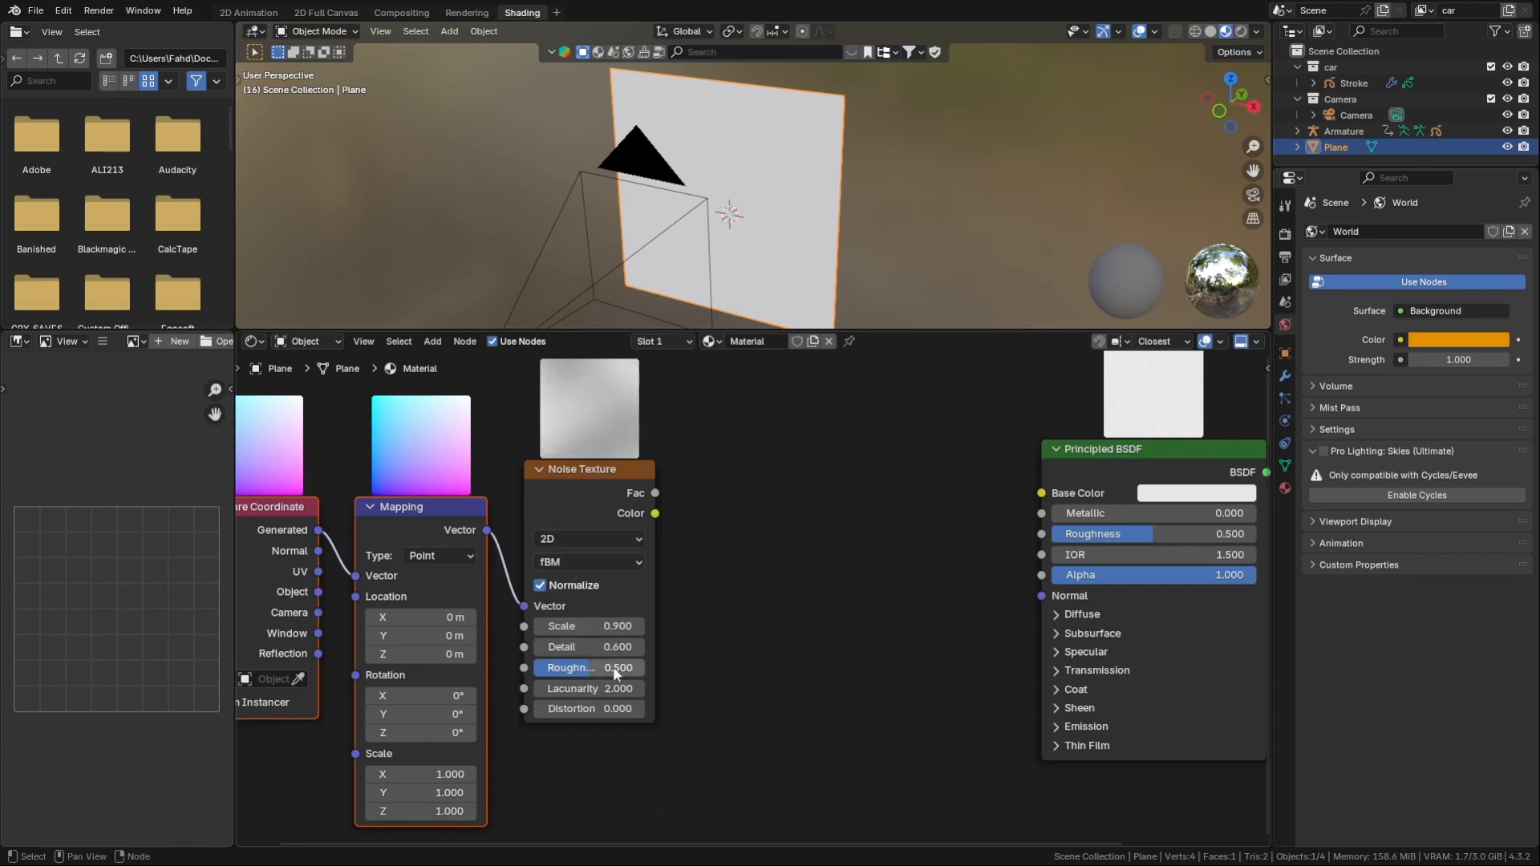
- Set the Noise Texture's roughness to 0.2 and its lacunarity to 2.3
click(612, 667)
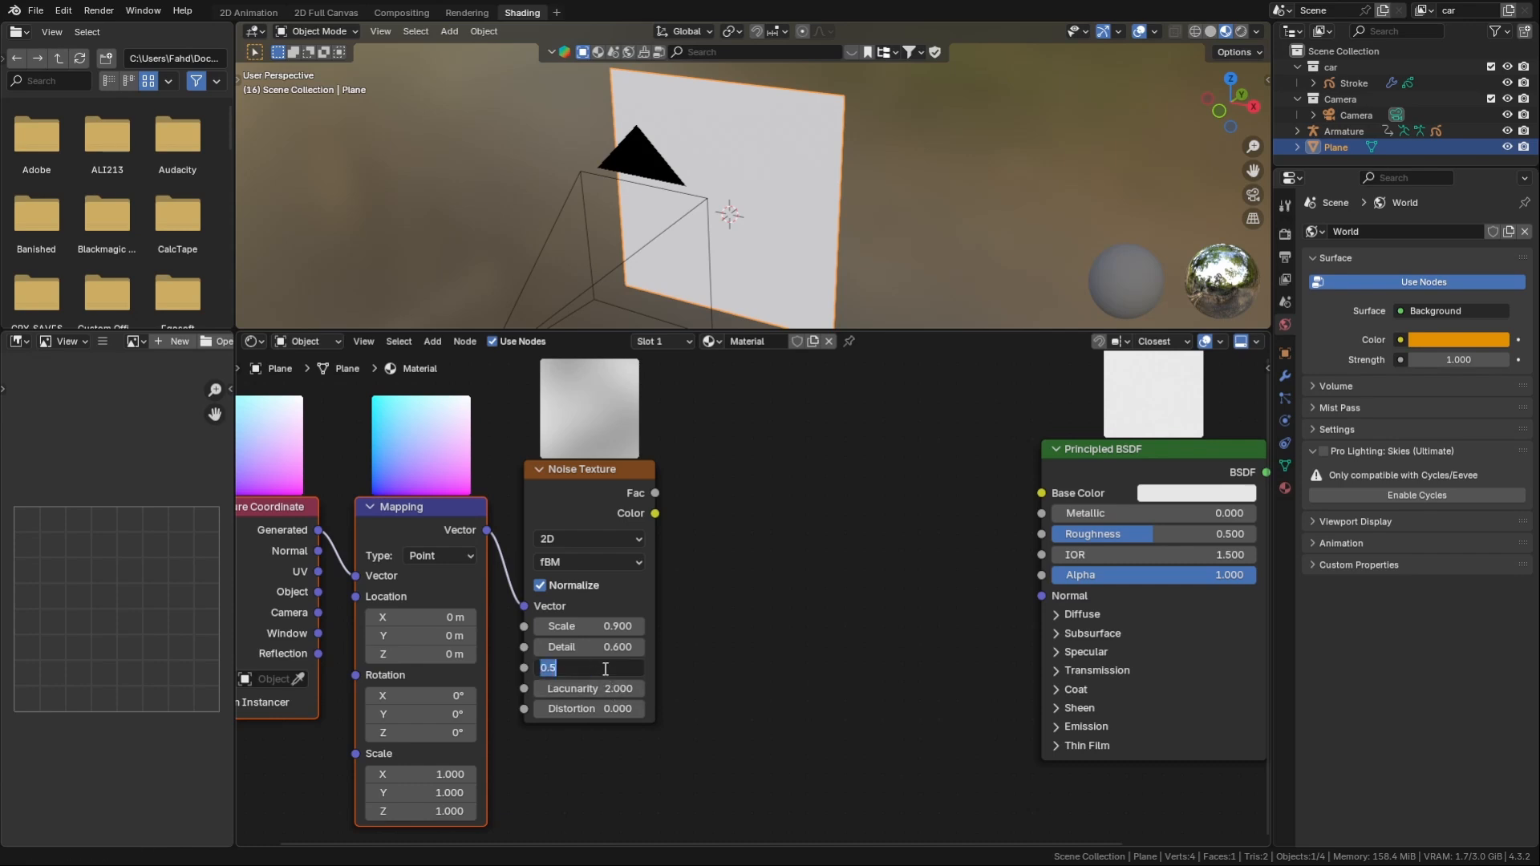
text(.2)
key(Return)
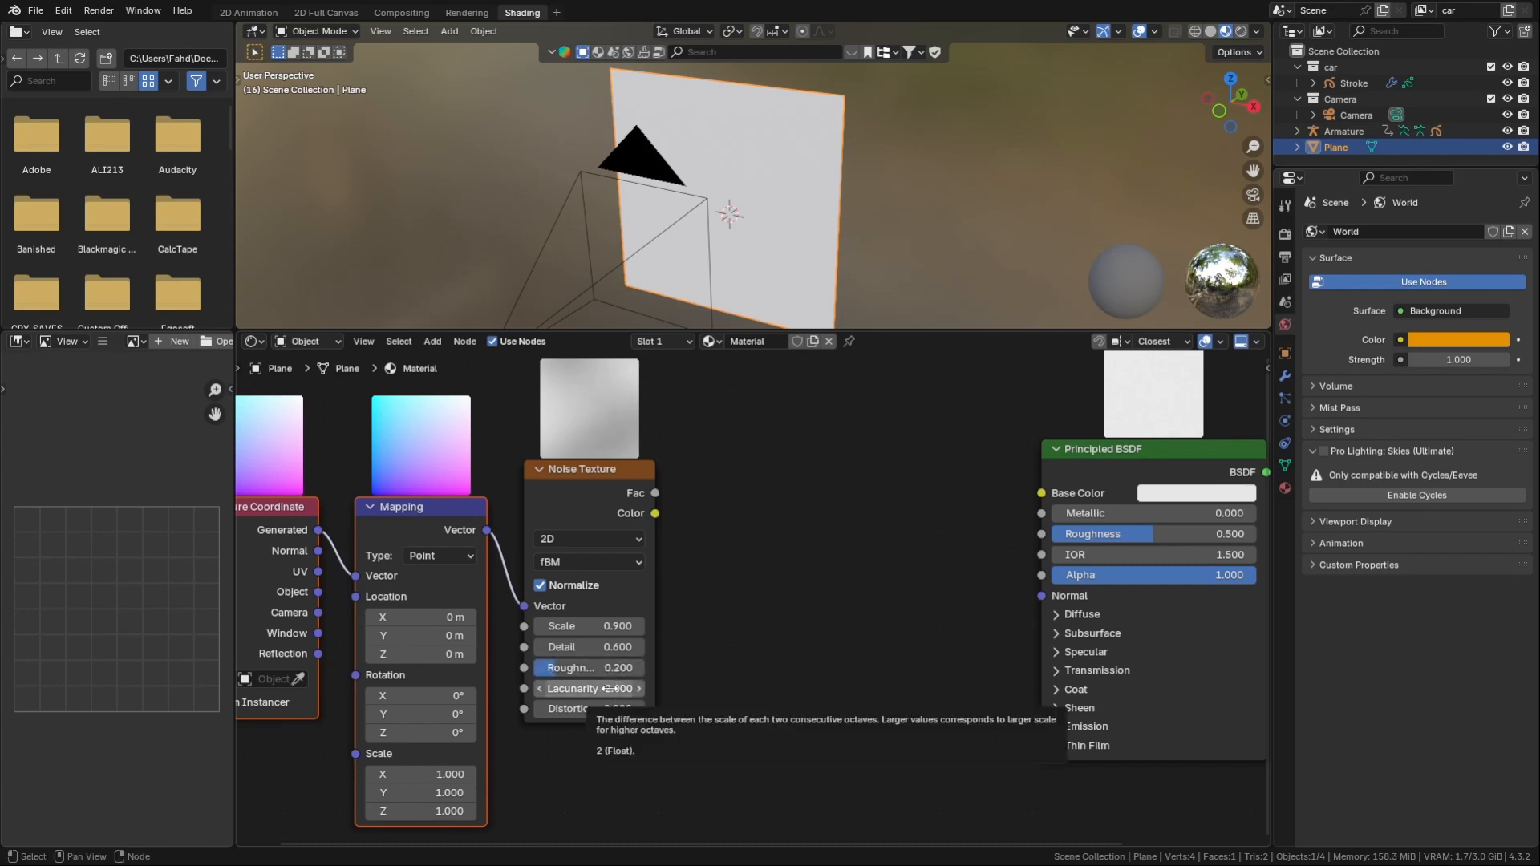
click(605, 687)
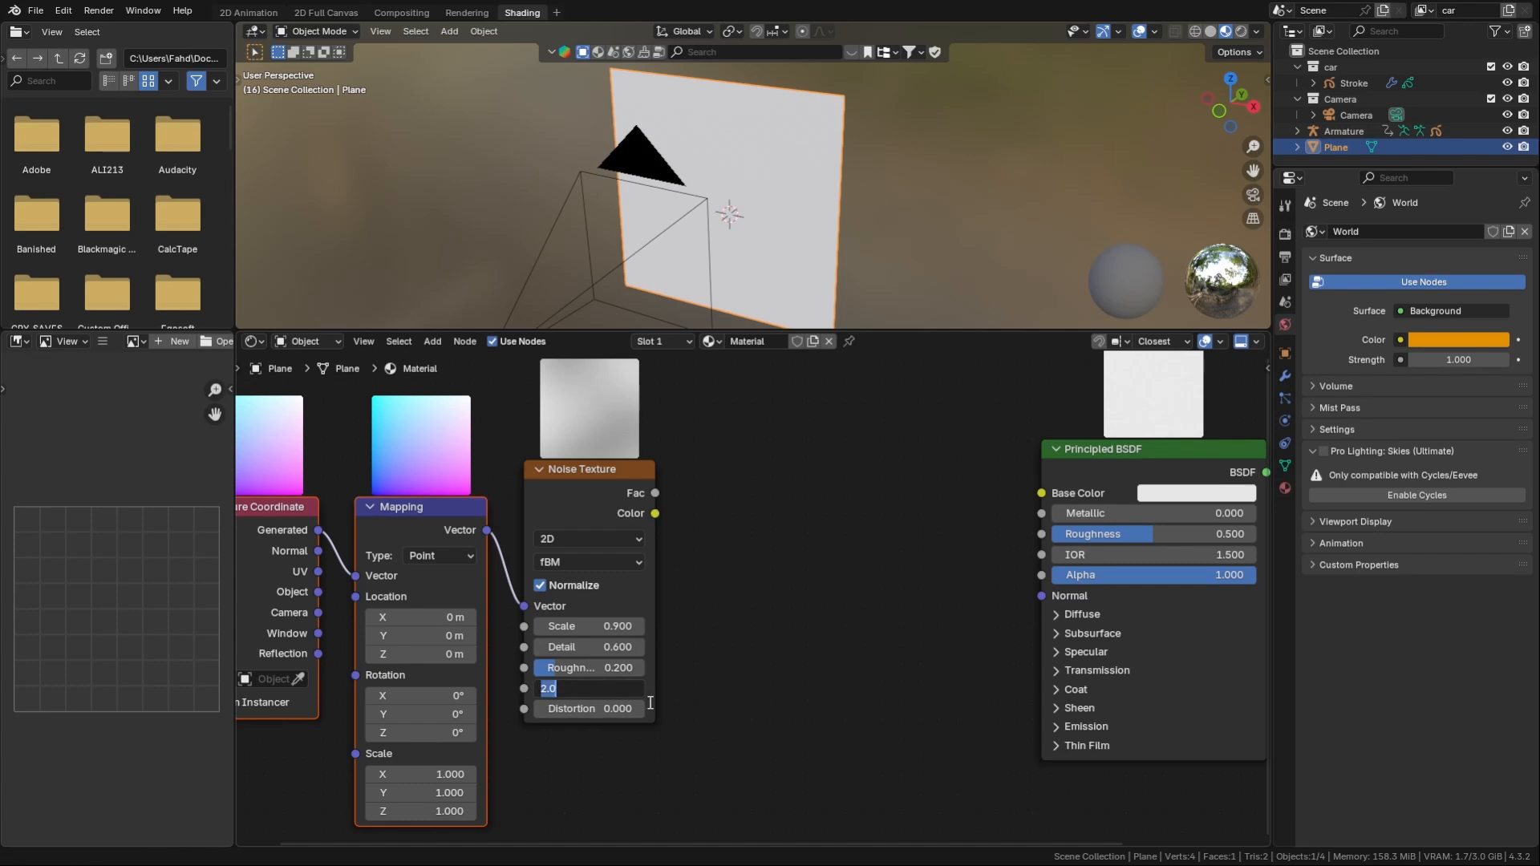
text(2.3)
key(Return)
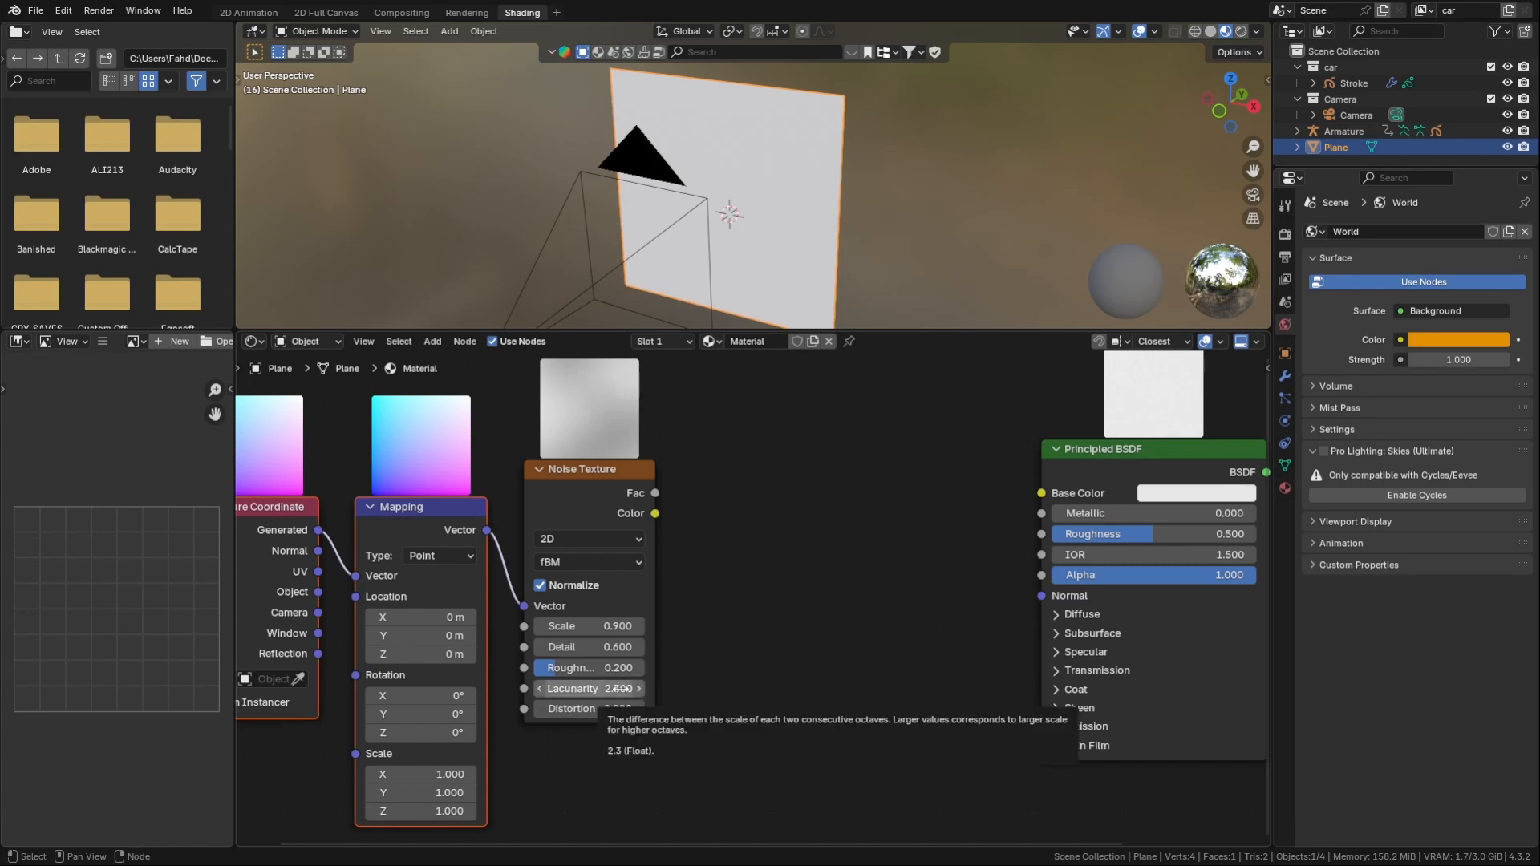
- Add a Color Ramp node after the Noise Texture and feed the noise's Color output into its Fac input
key(shift+a)
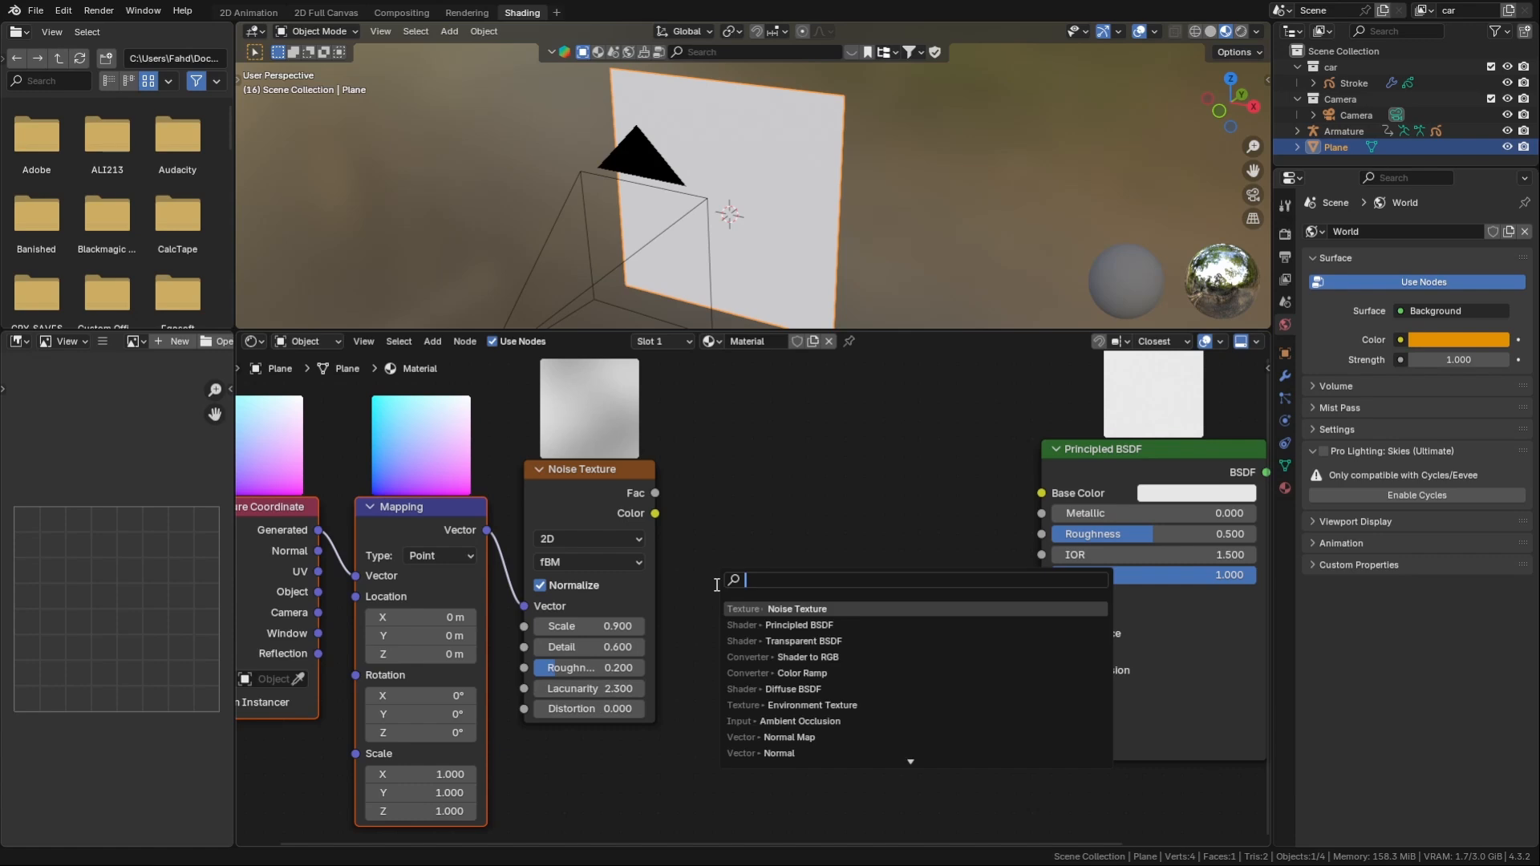
text(colo)
key(Down)
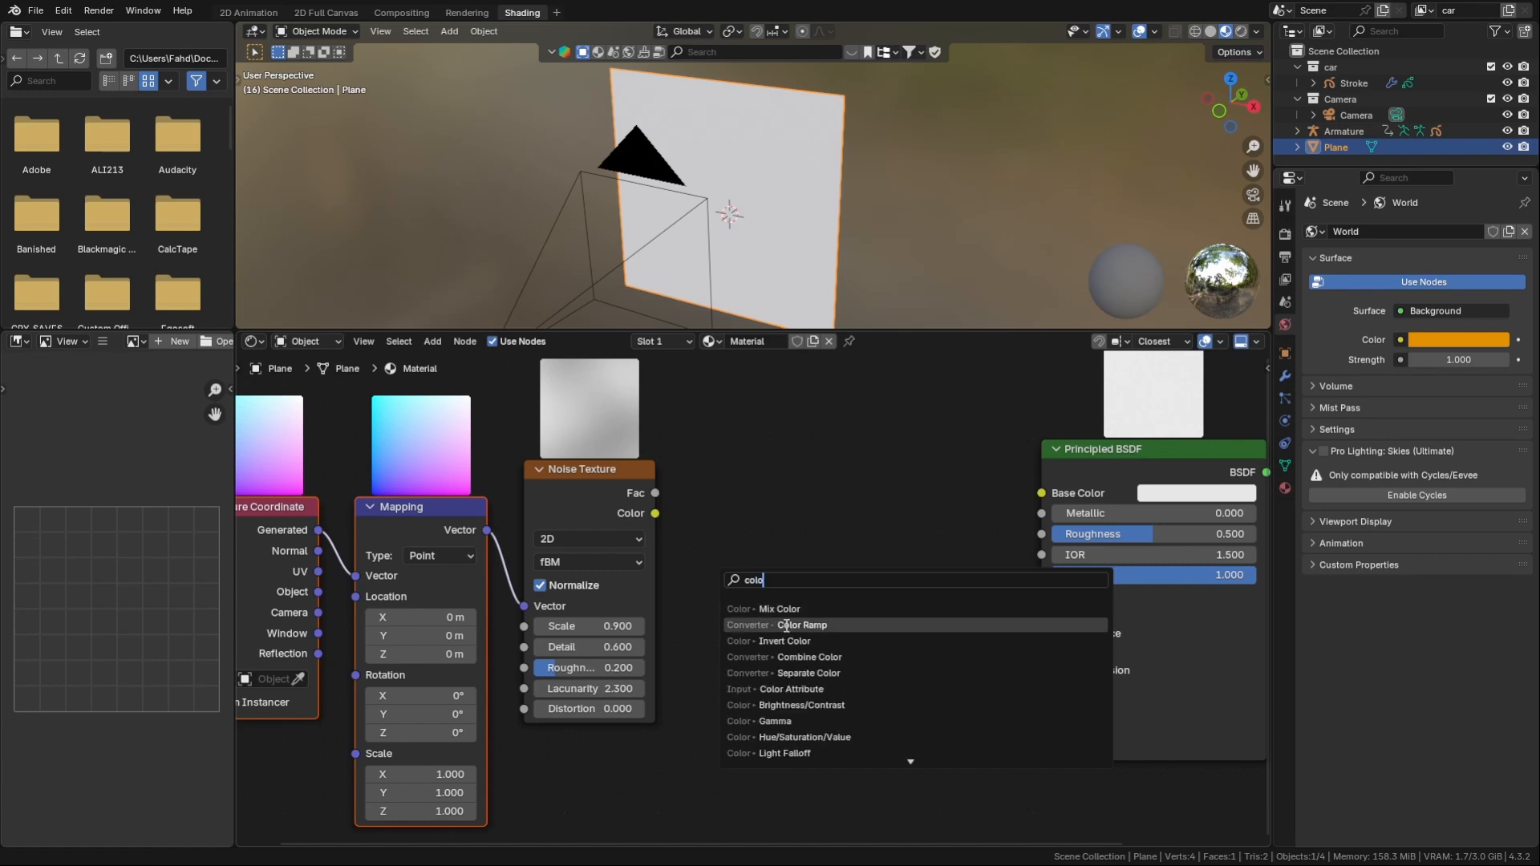
key(Return)
click(715, 479)
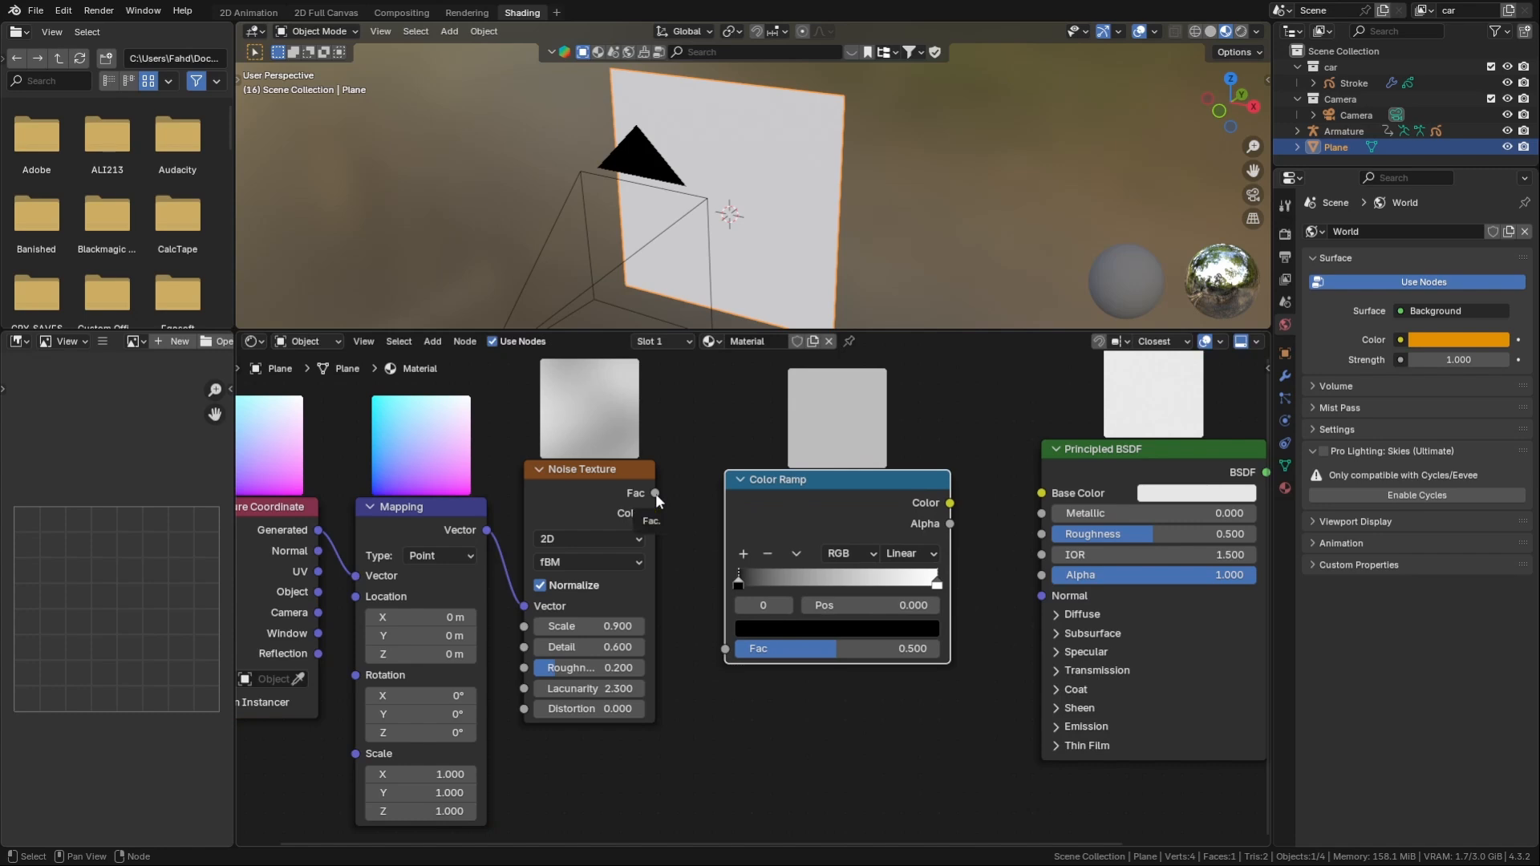
drag(655, 514, 727, 649)
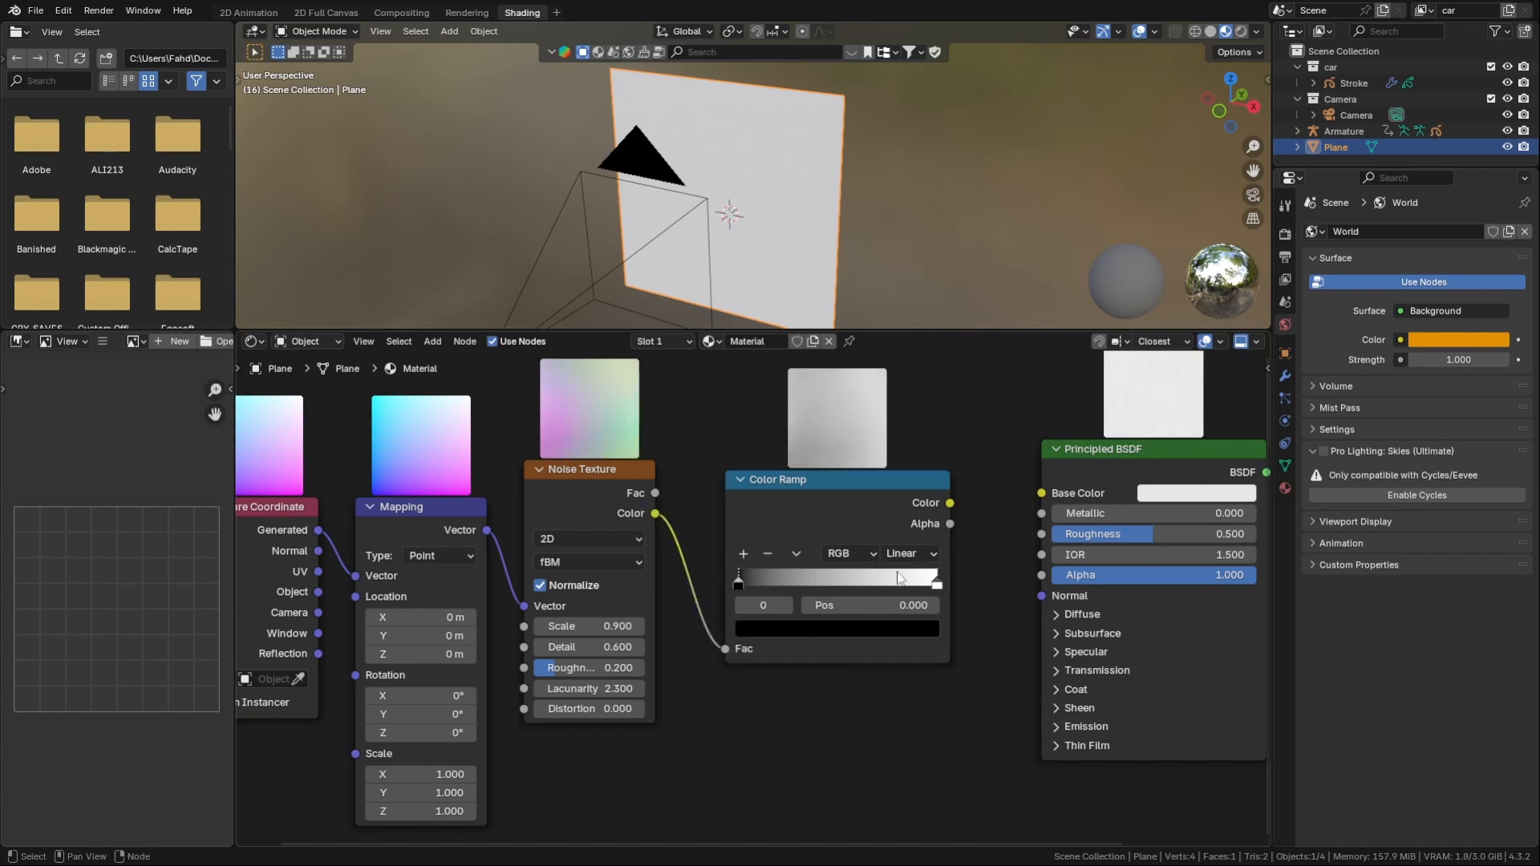
- Connect the Color Ramp's Color to the Principled BSDF's Base Color and its Alpha to the shader's Alpha
click(951, 505)
drag(950, 503, 1042, 493)
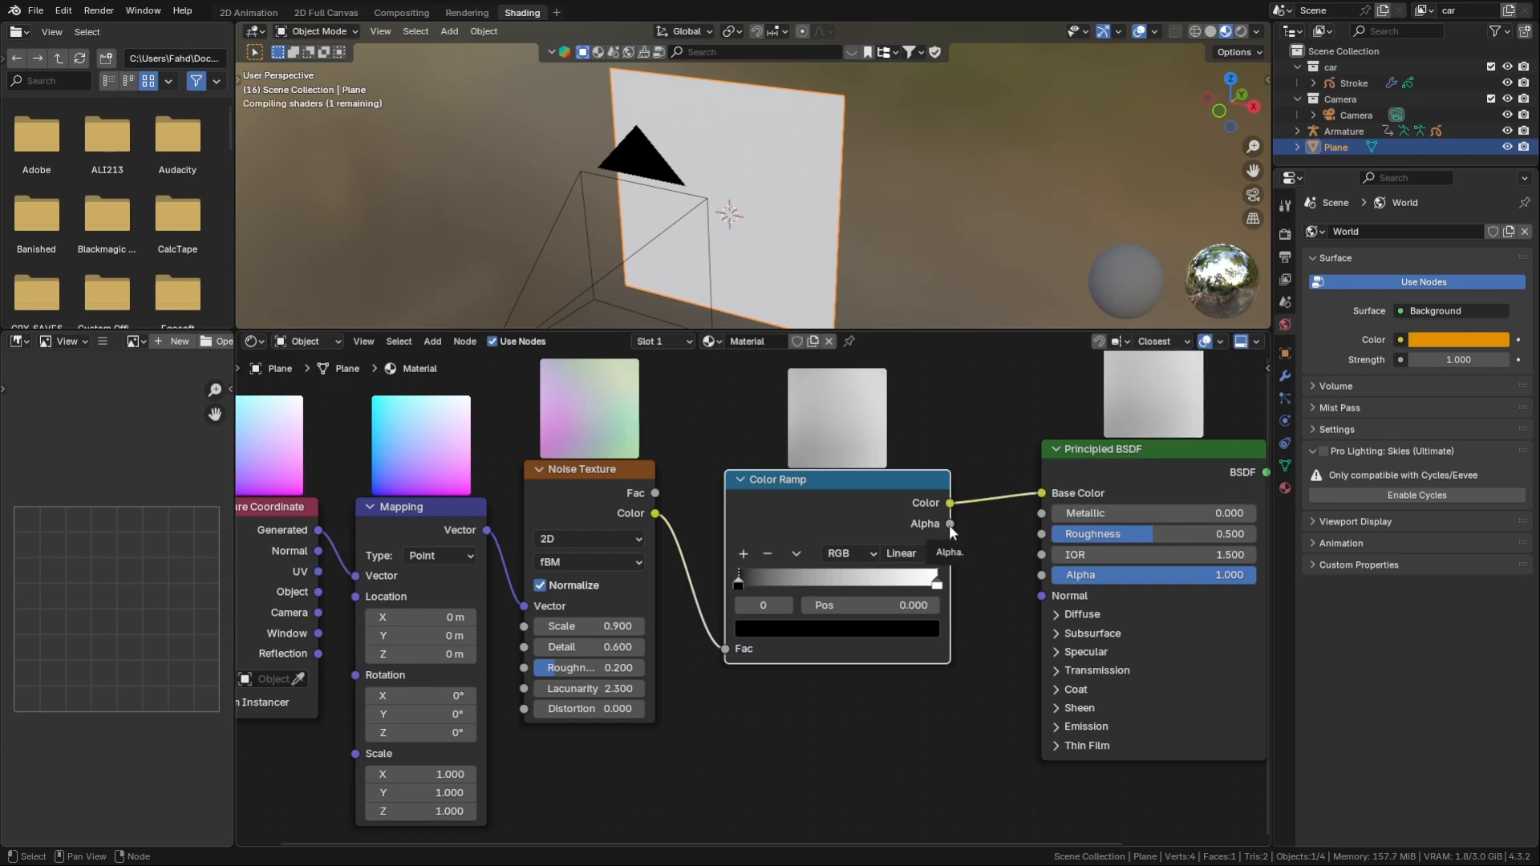
drag(950, 525, 1036, 566)
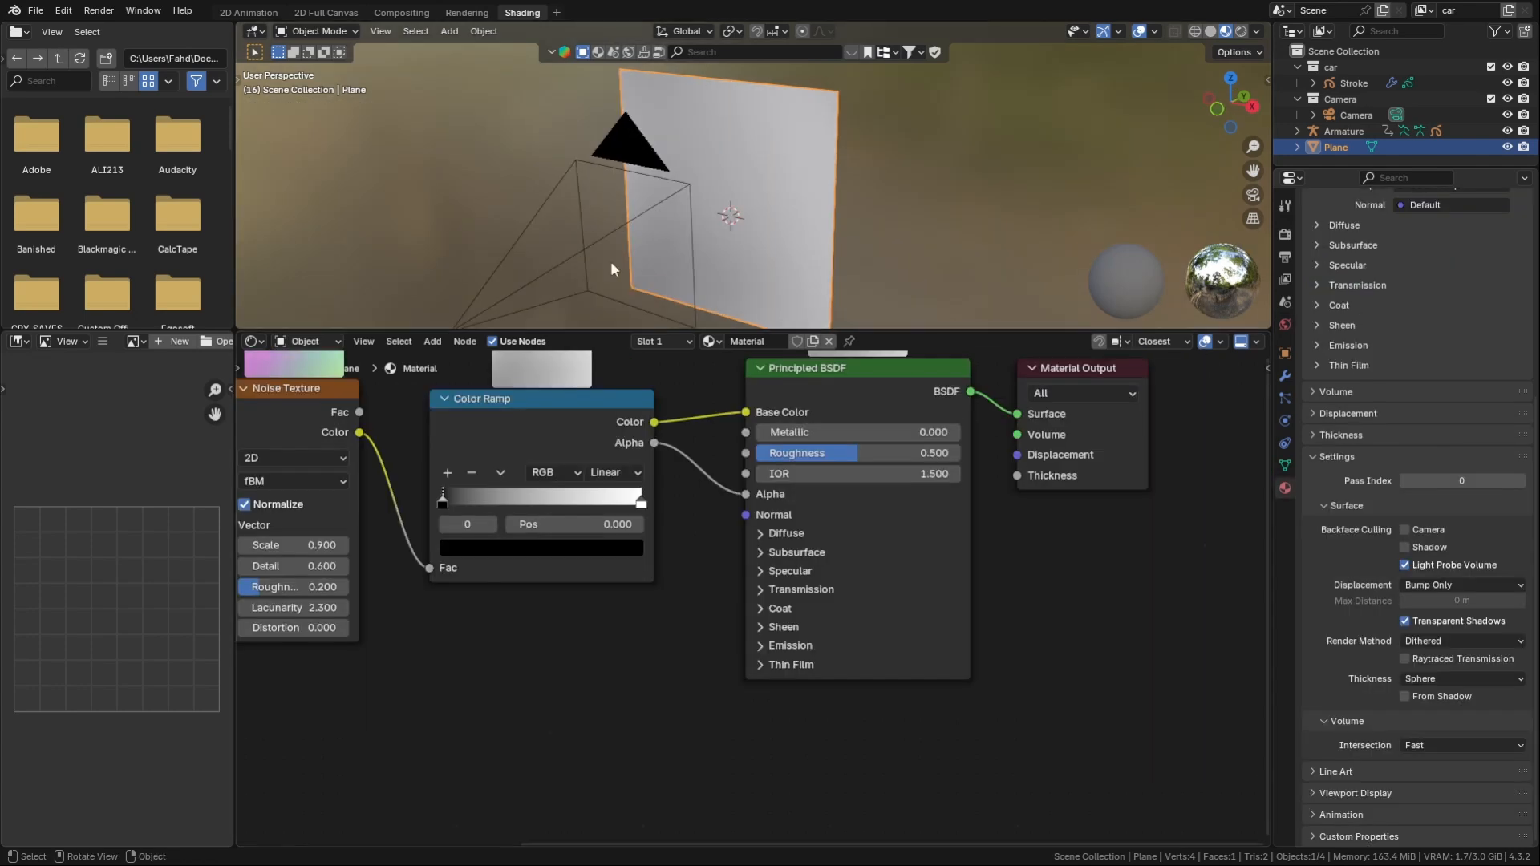
- Make the Color Ramp's white stop fully transparent by setting its alpha to 0
click(642, 506)
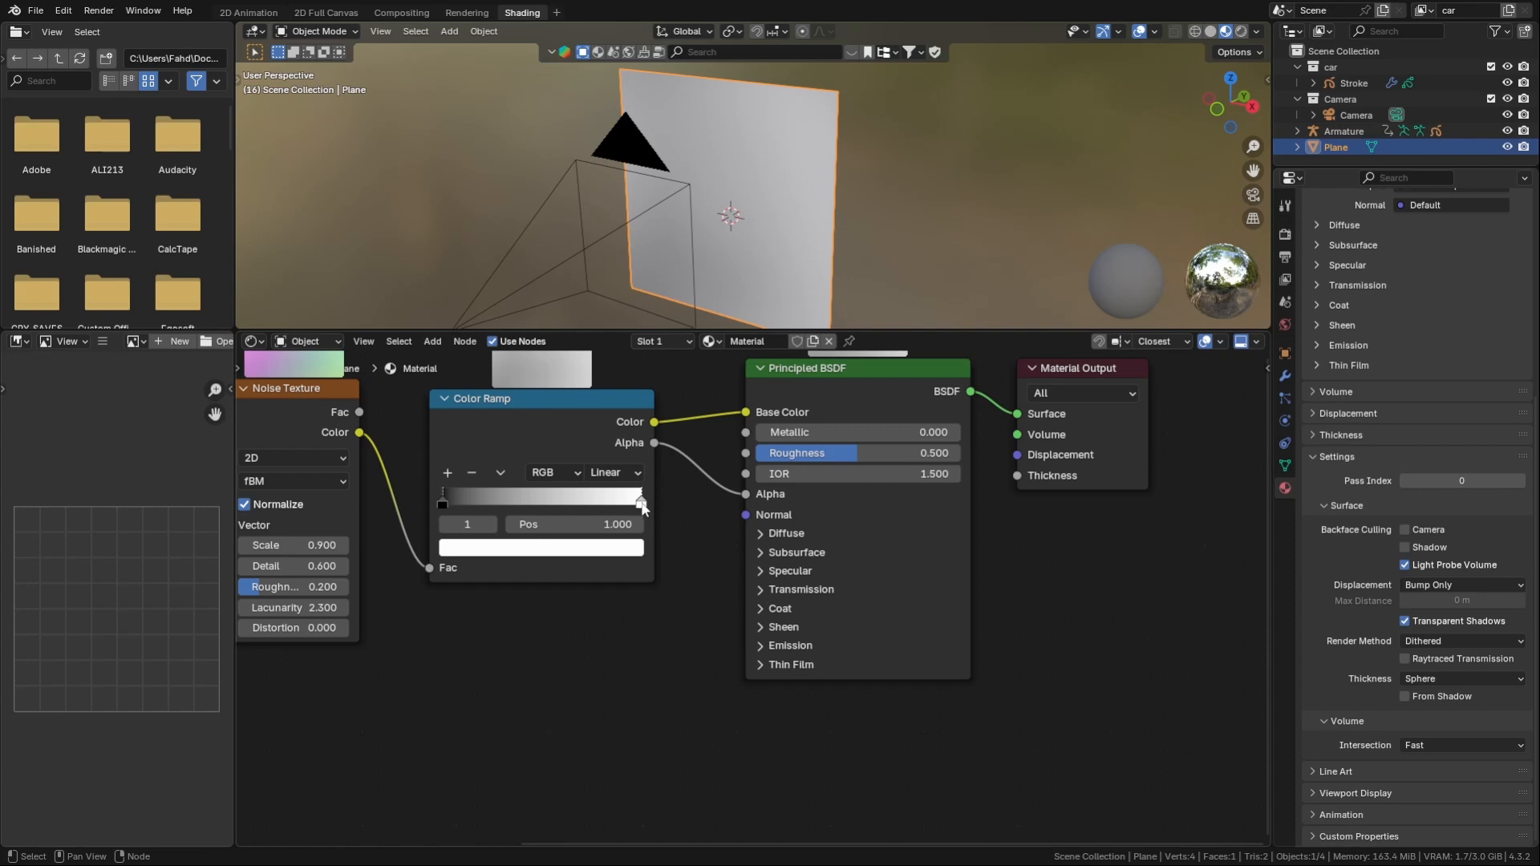
click(525, 552)
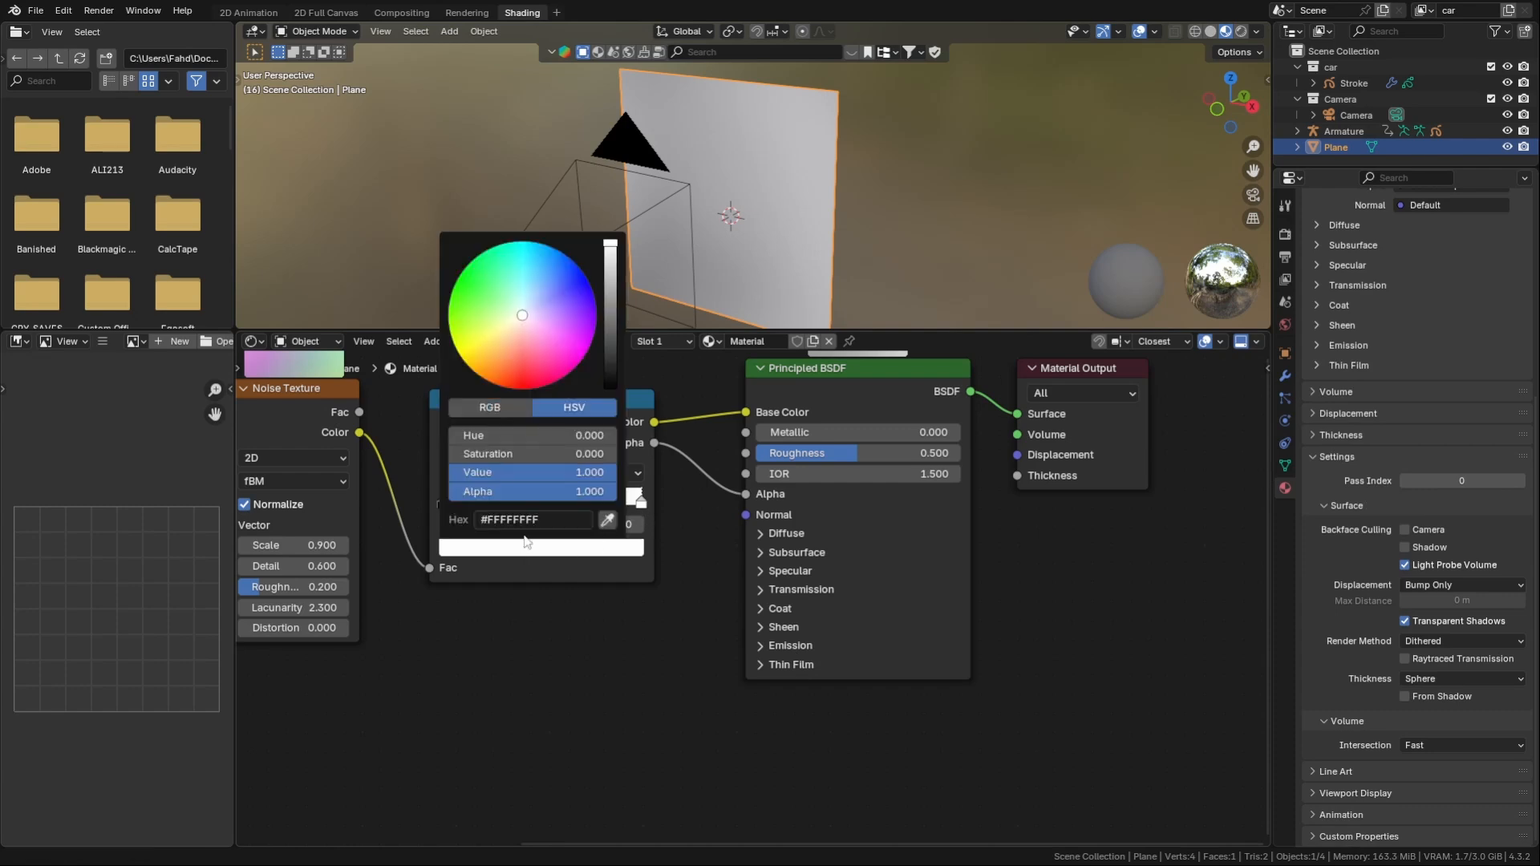
drag(576, 495, 400, 496)
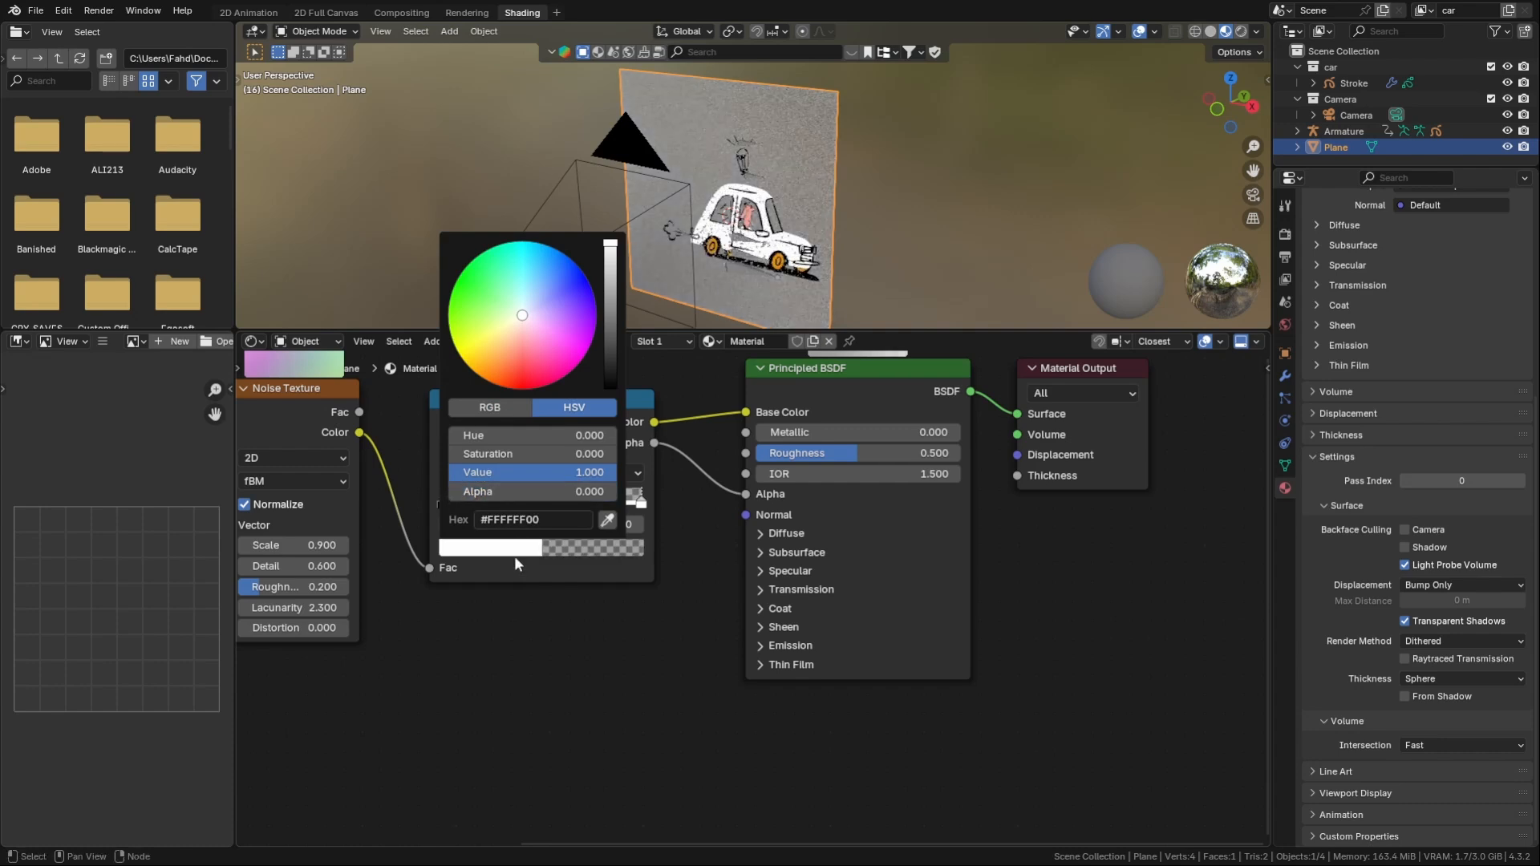
mouse_move(765, 194)
middle_down()
mouse_move(791, 180)
mouse_move(779, 163)
middle_up()
scroll(779, 162, up, 4)
scroll(778, 160, down, 1)
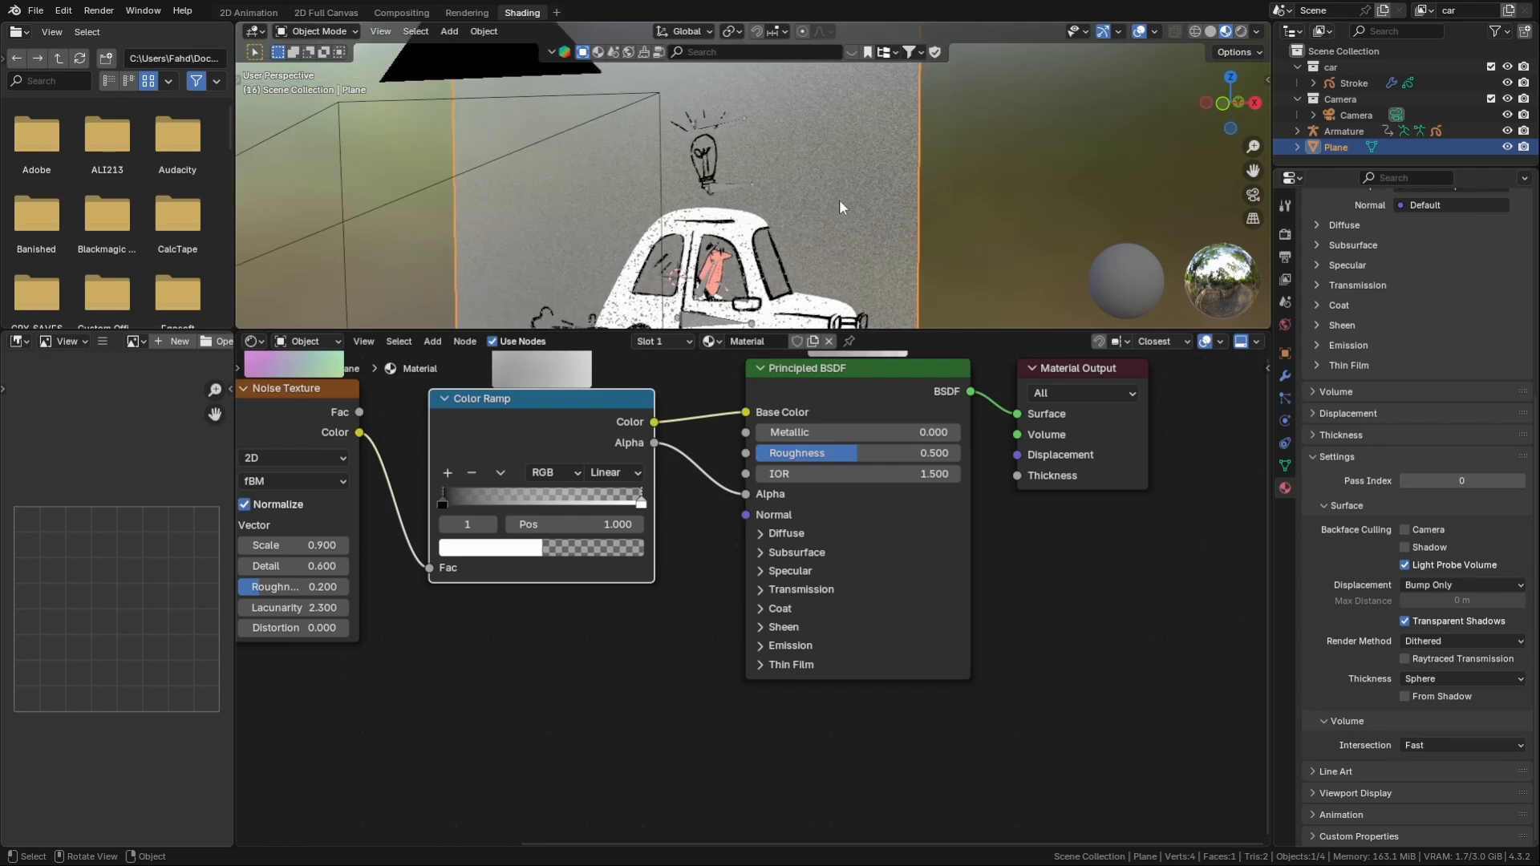
- Set the Mapping node's Y scale to 24 to stretch the noise into horizontal streaks
middle_drag(426, 497, 785, 542)
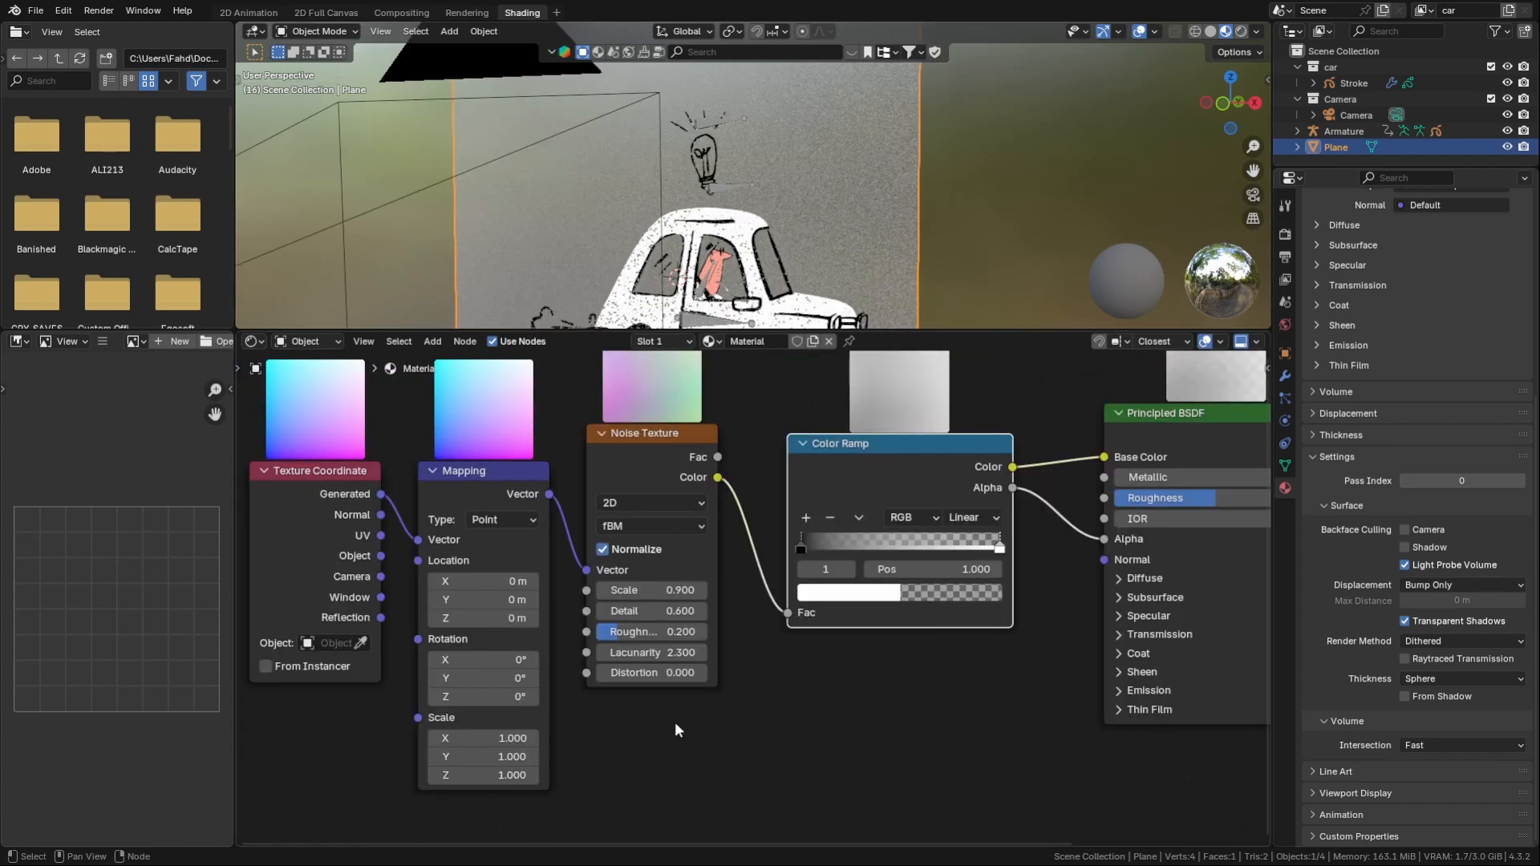
click(498, 756)
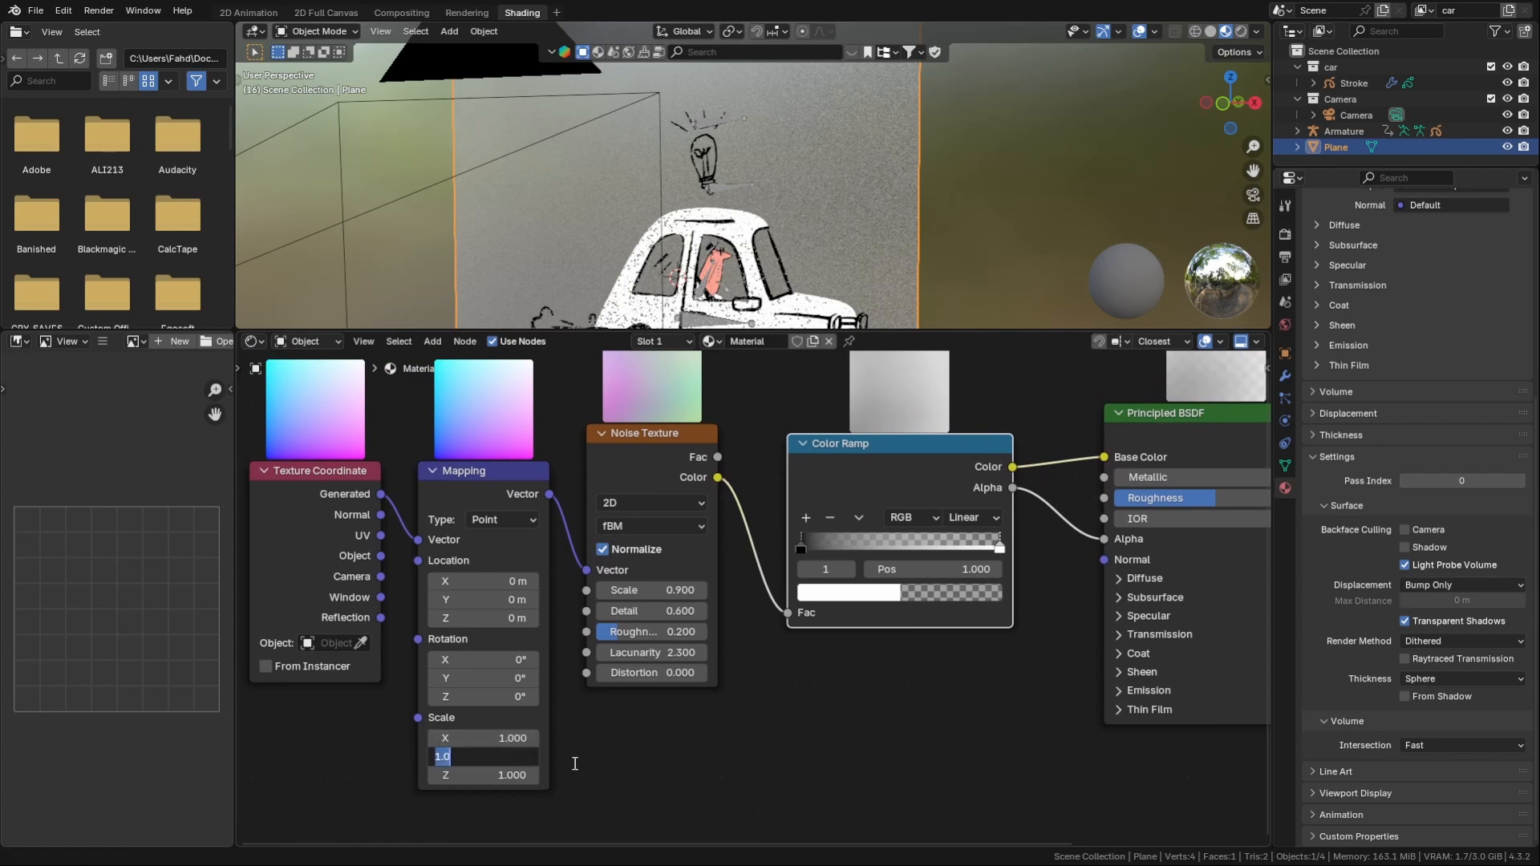
text(24)
key(Return)
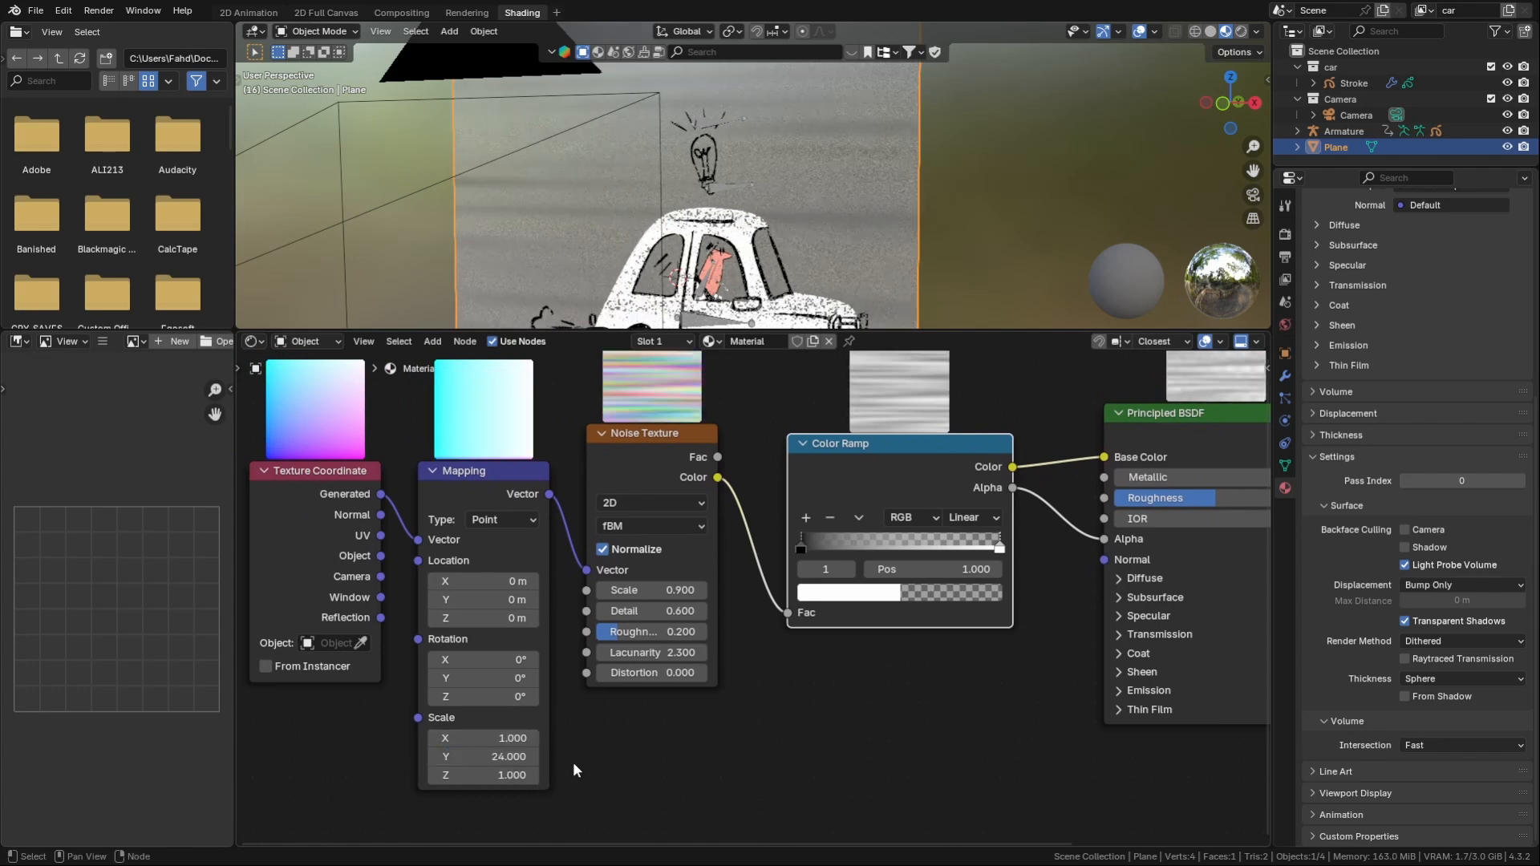
mouse_move(605, 200)
middle_down()
mouse_move(613, 228)
mouse_move(600, 202)
middle_up()
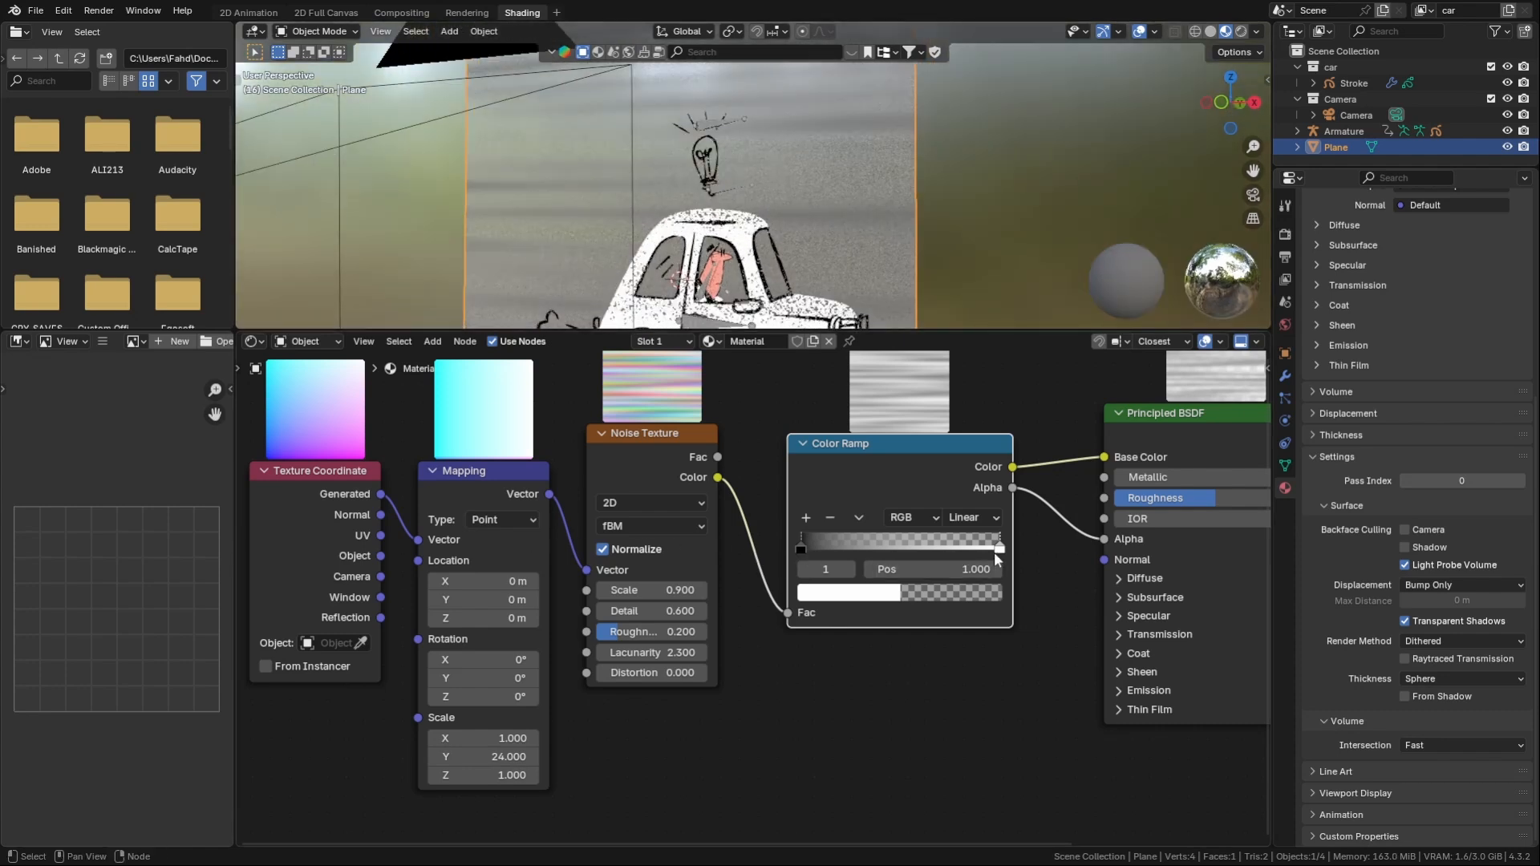
- Move the Color Ramp's transparent stop to position 0.386 and set the ramp's interpolation to Constant
drag(1001, 552, 875, 553)
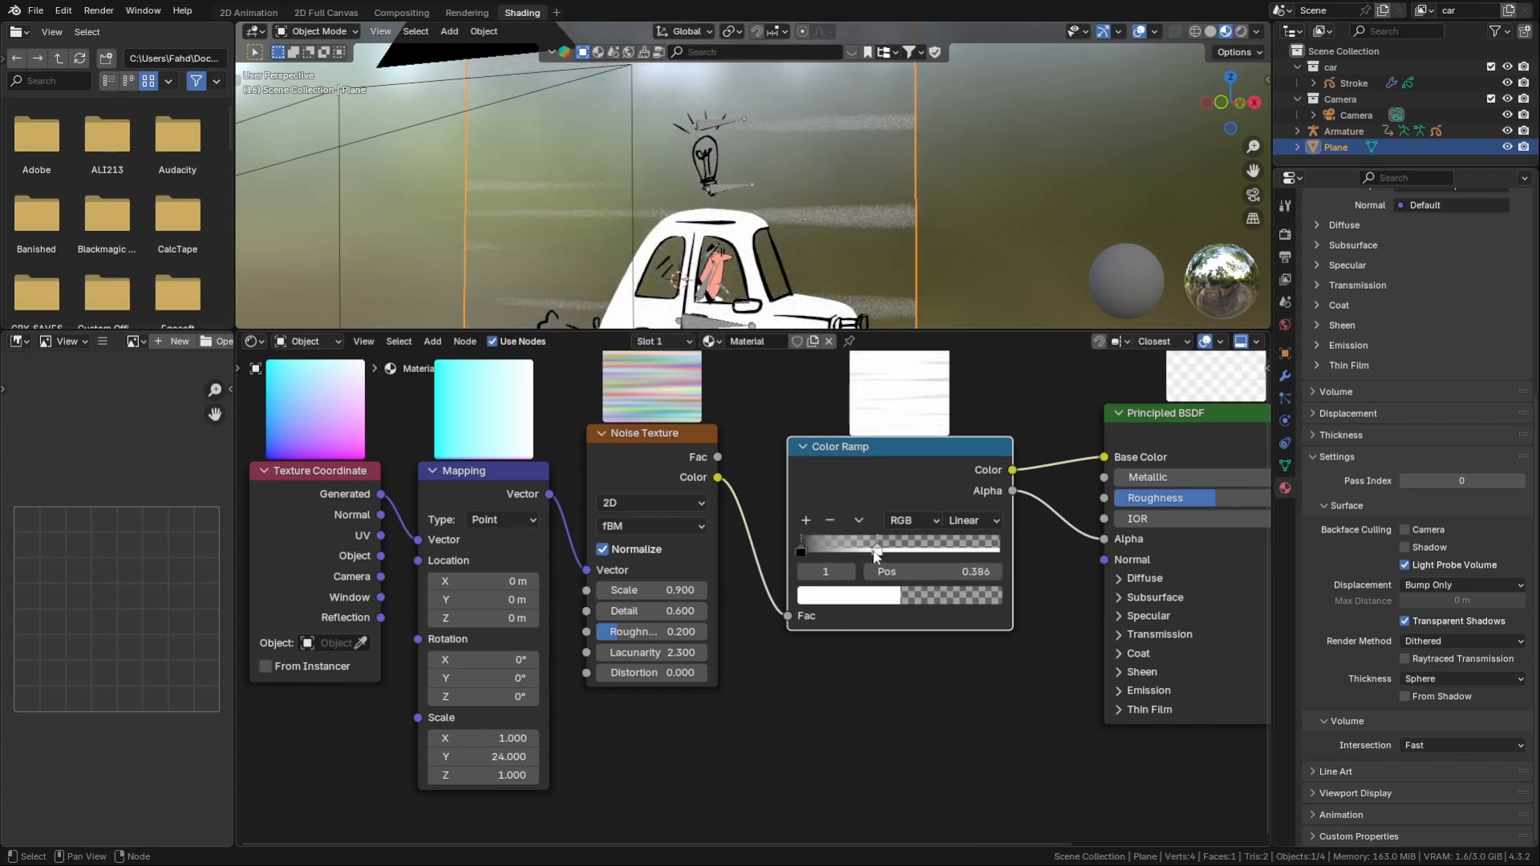
click(851, 600)
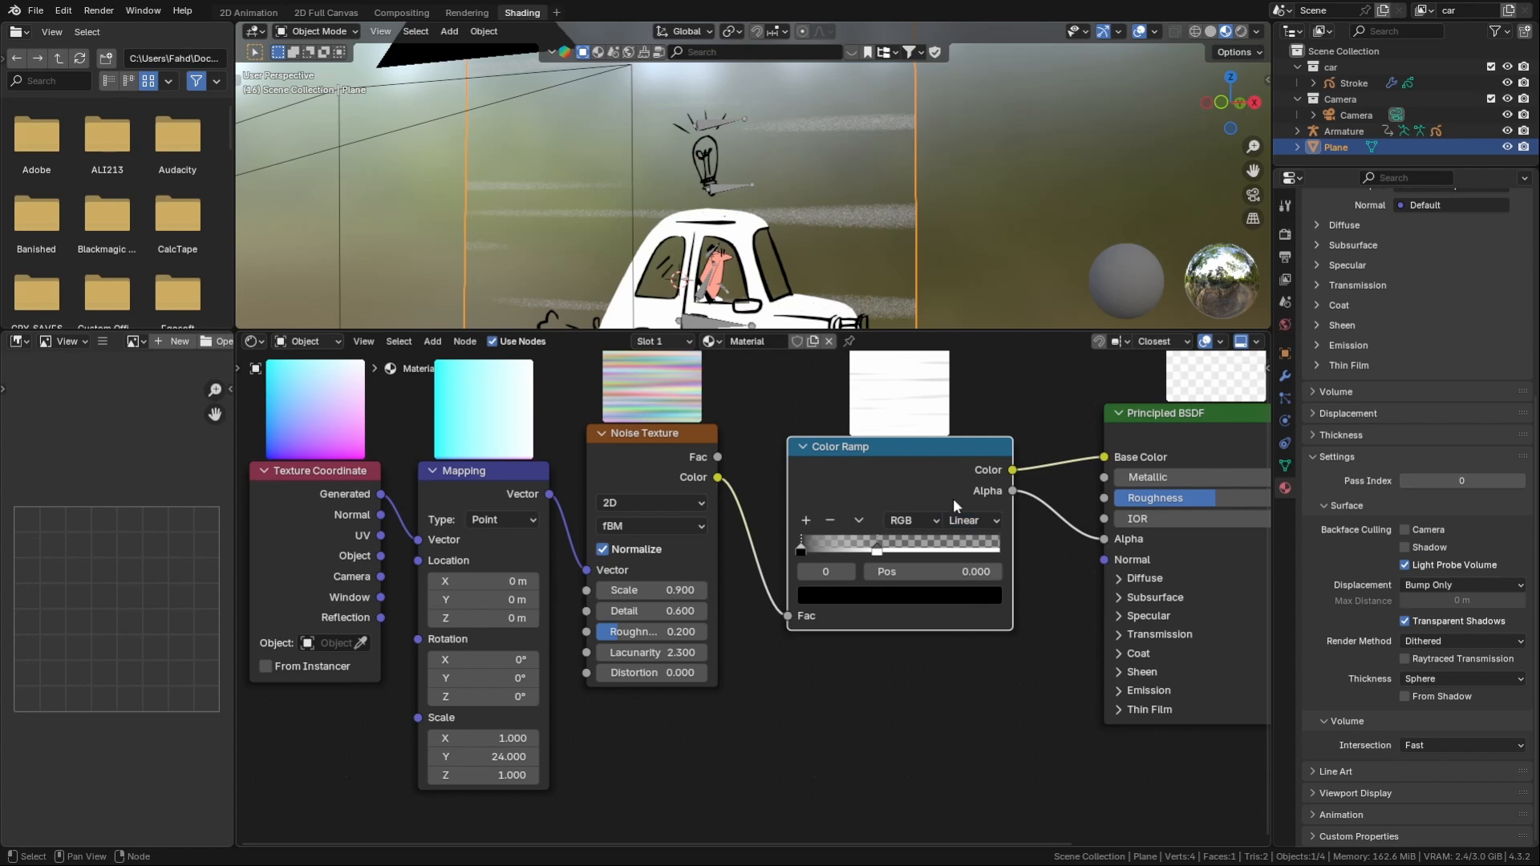
click(966, 520)
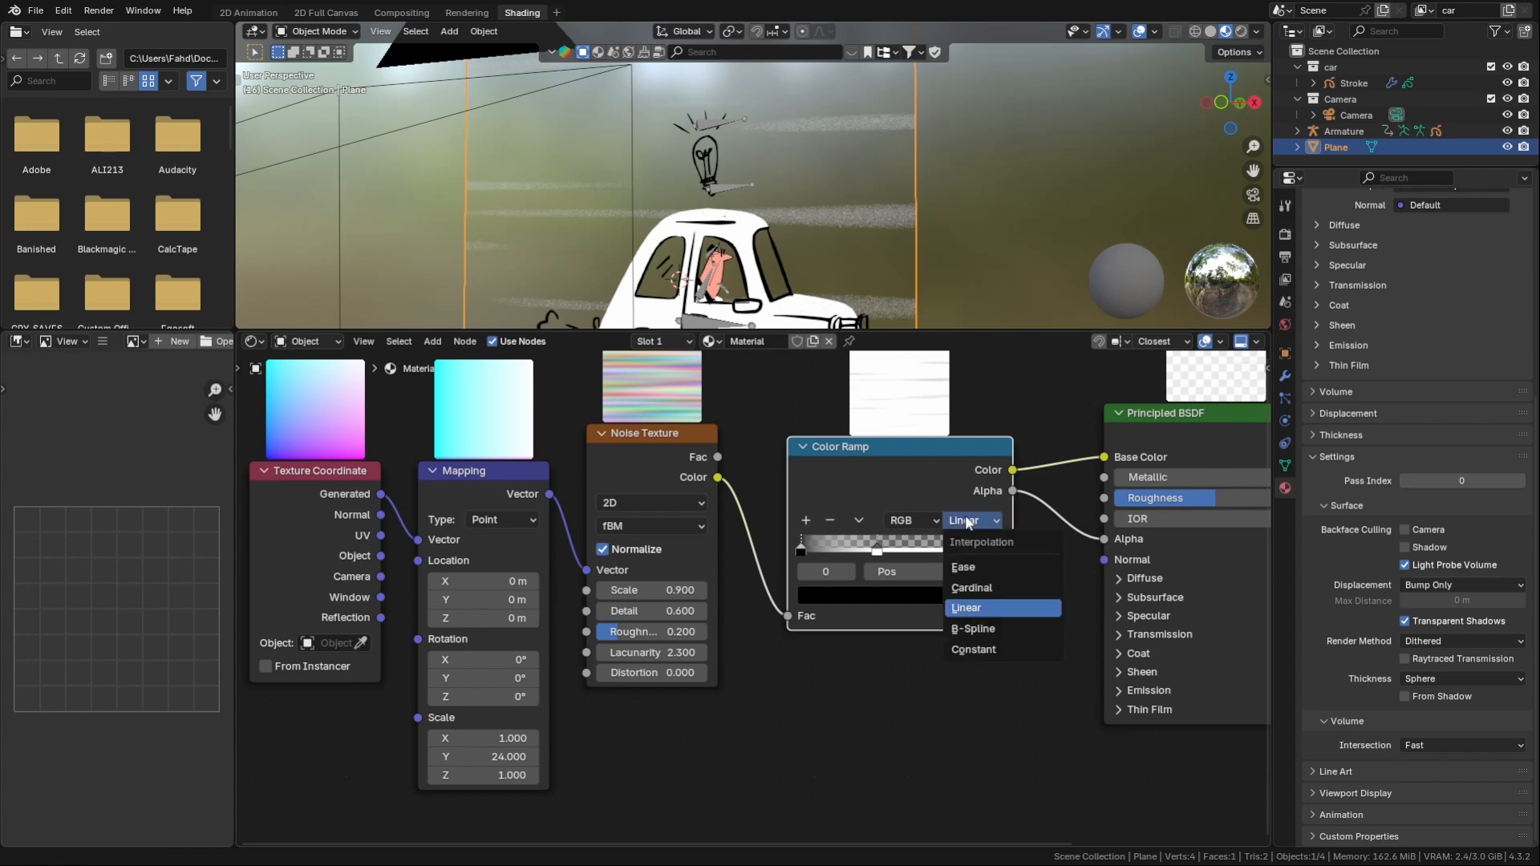
click(994, 650)
scroll(807, 157, down, 4)
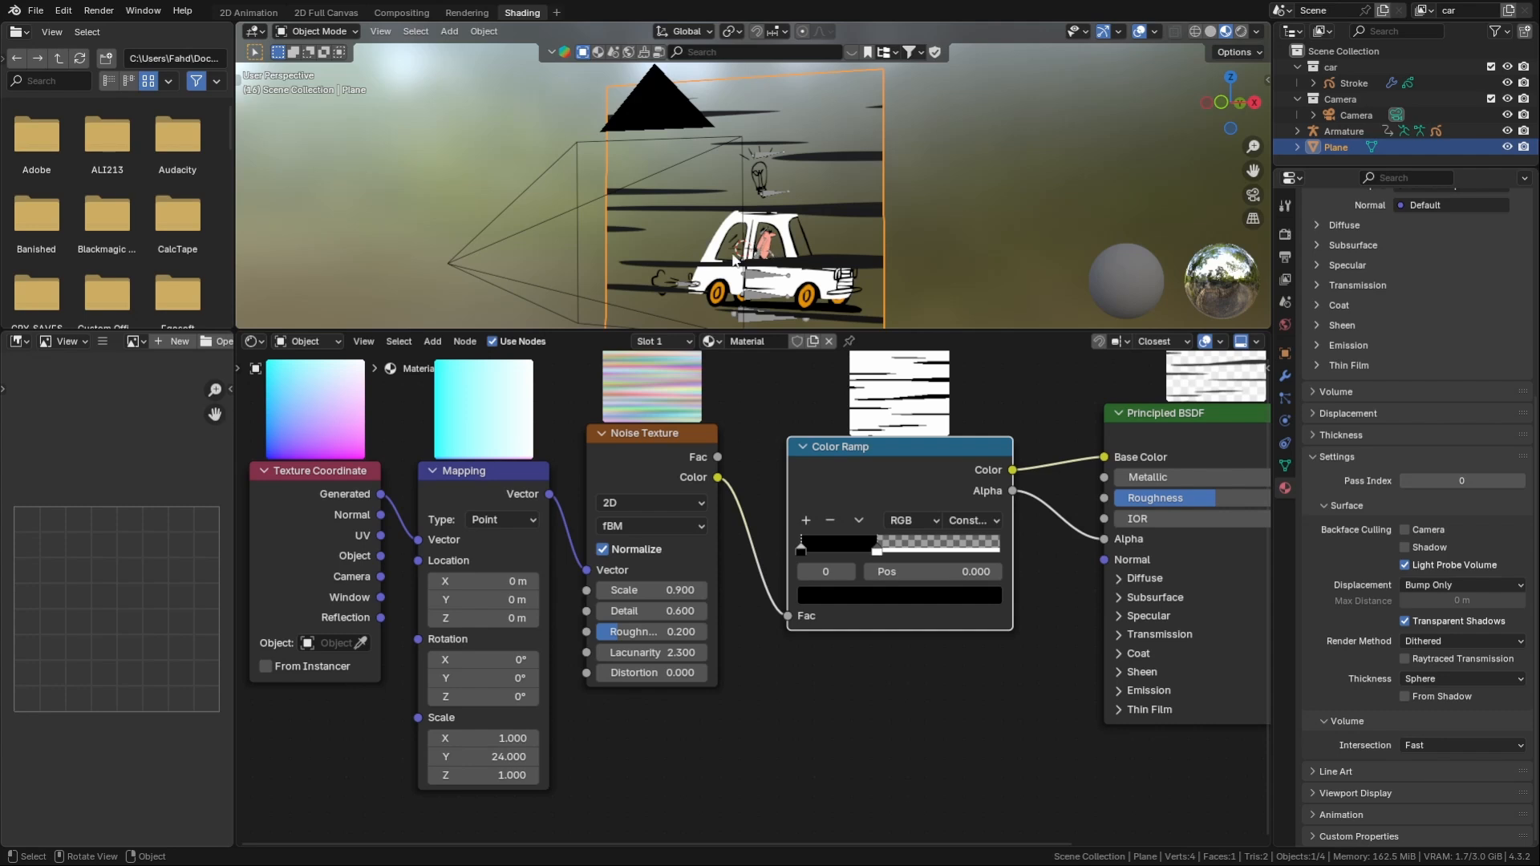
scroll(805, 273, down, 2)
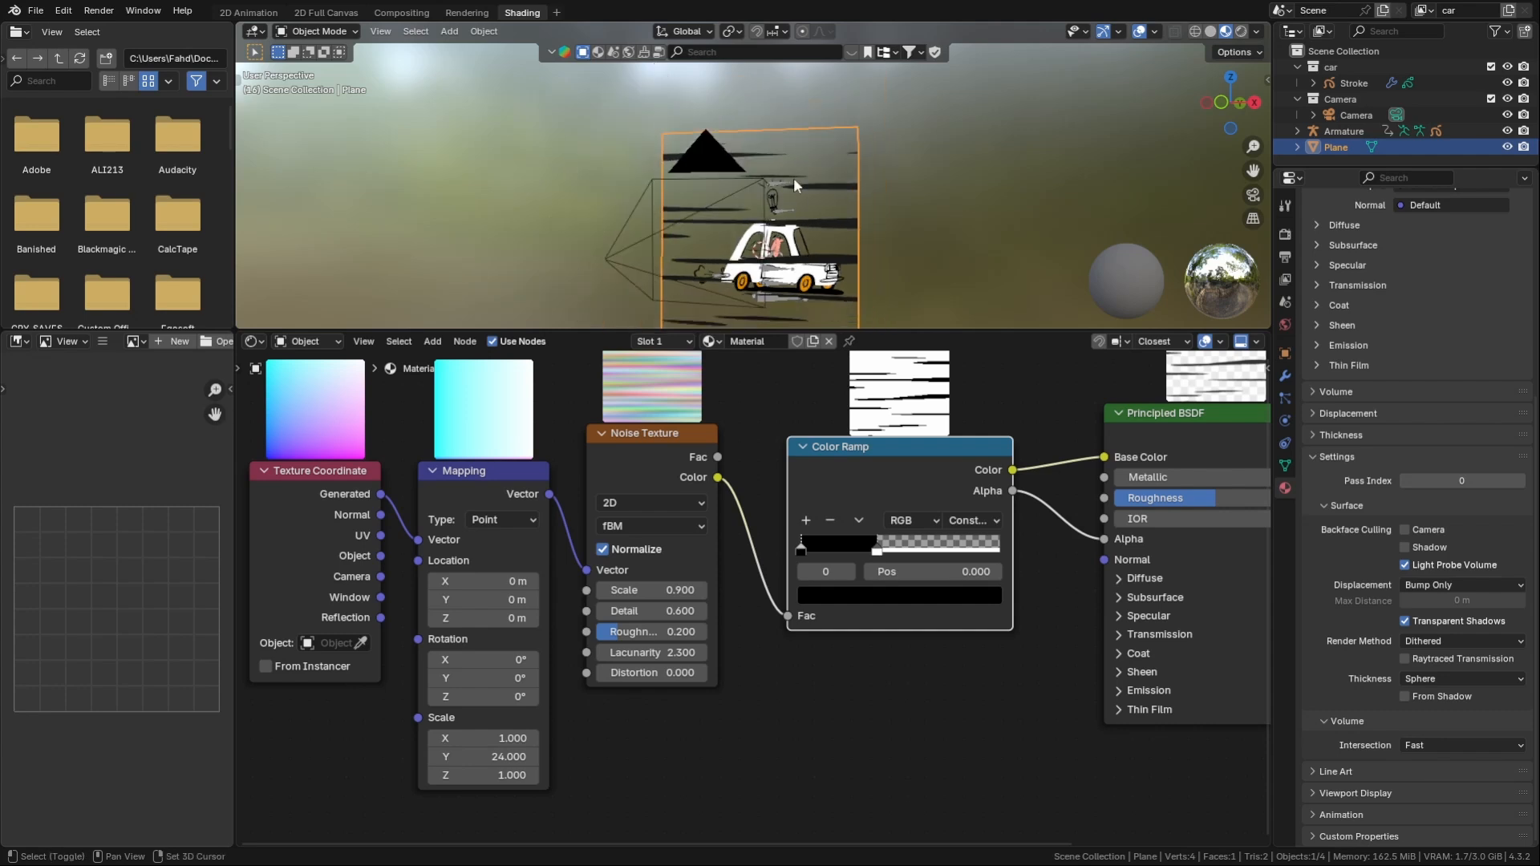
shift+middle_drag(792, 159, 787, 114)
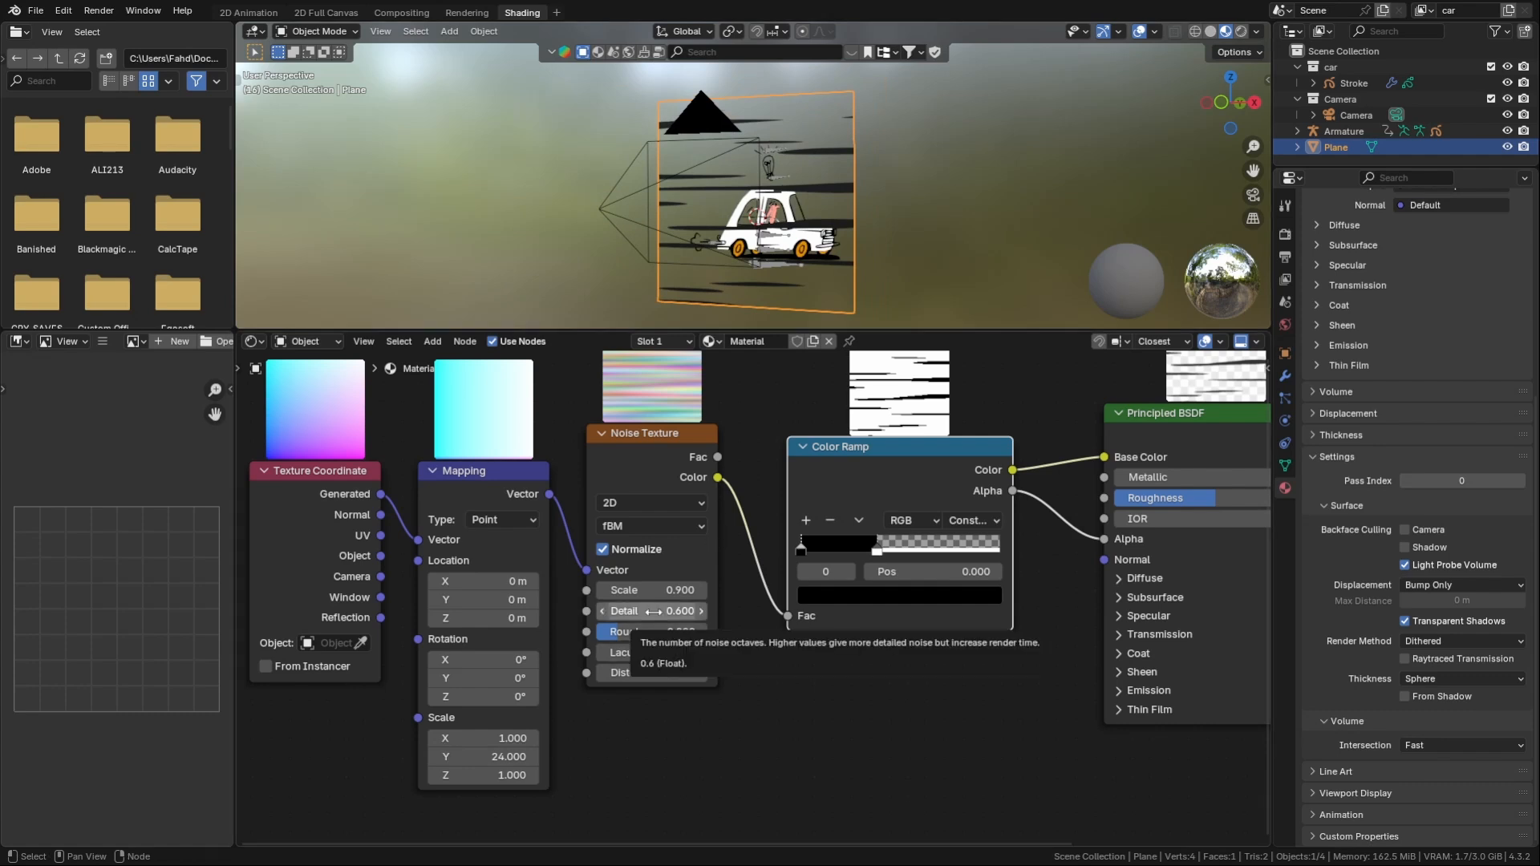
- Set the Noise Texture's scale to 0.52 and detail to 0.59, and move the ramp's transparent stop to position 0.35
drag(651, 590, 626, 611)
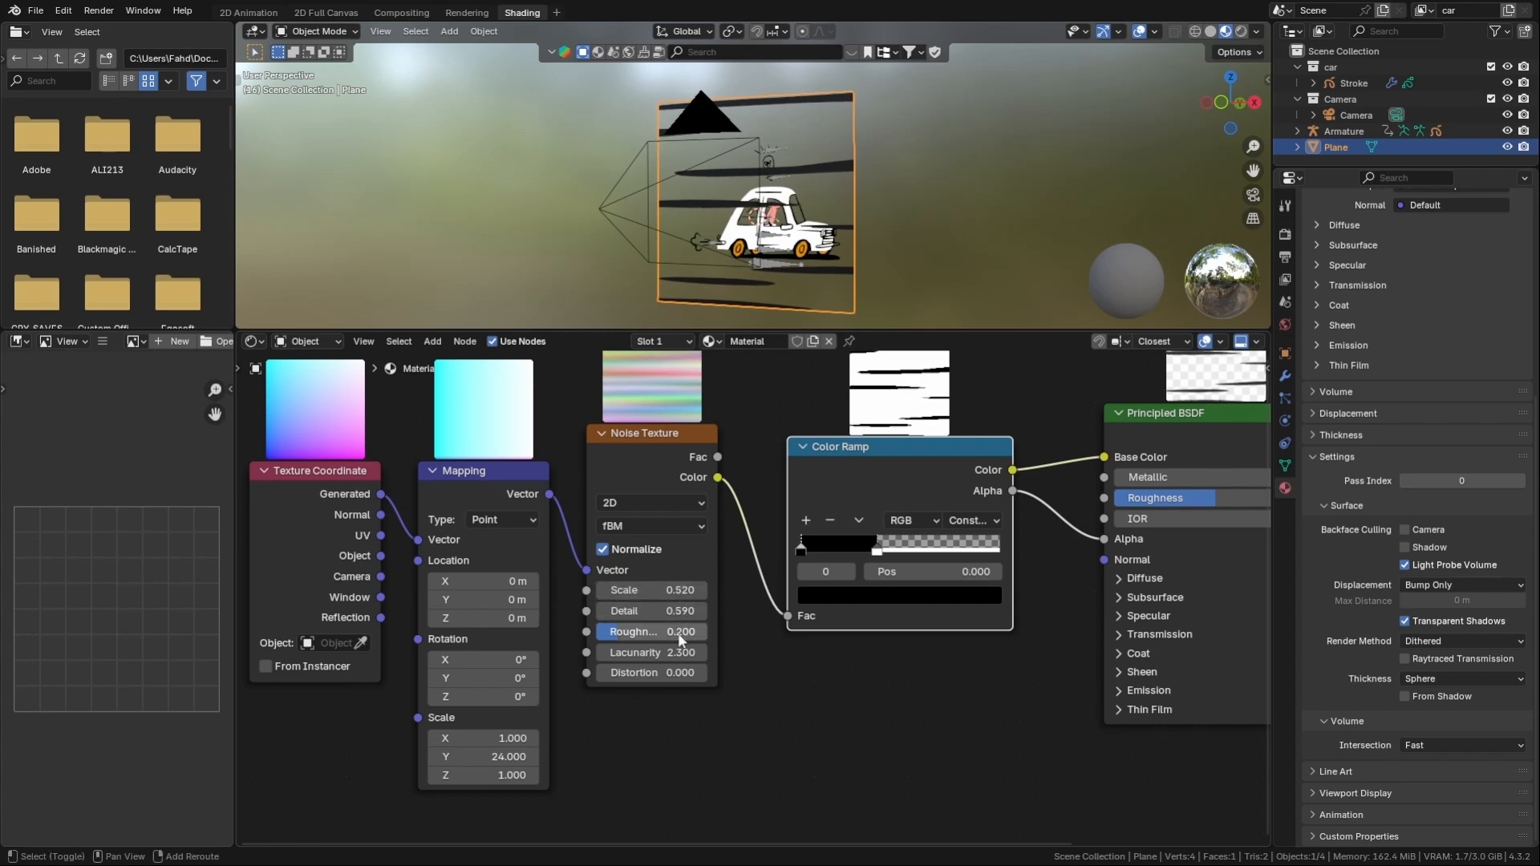
drag(877, 552, 870, 557)
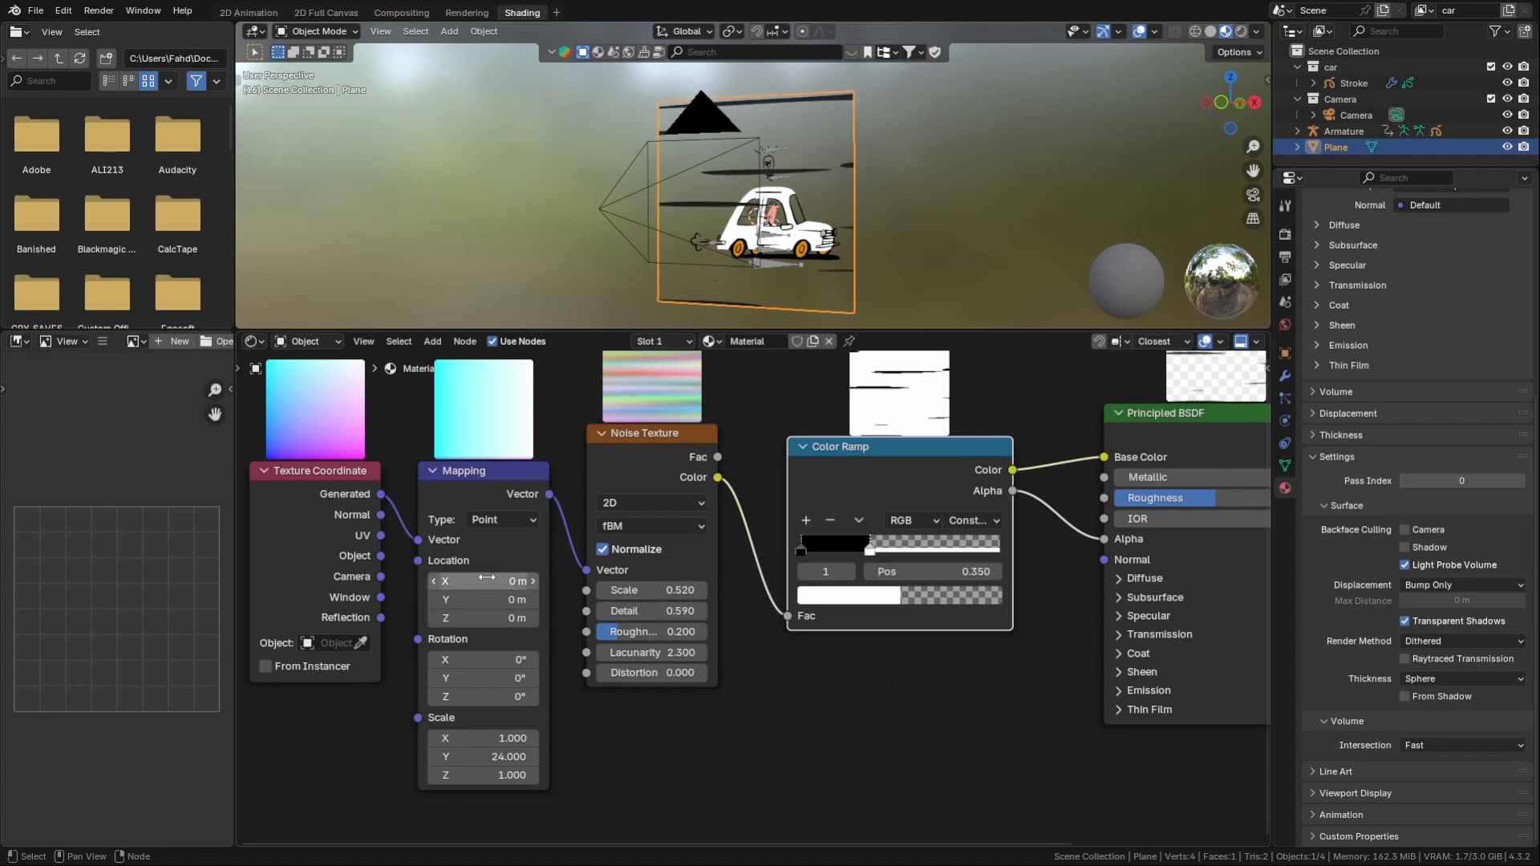
- Keyframe the Mapping node's X location at 0 m on frame 1 and at about 15 m on frame 120
drag(485, 578, 690, 578)
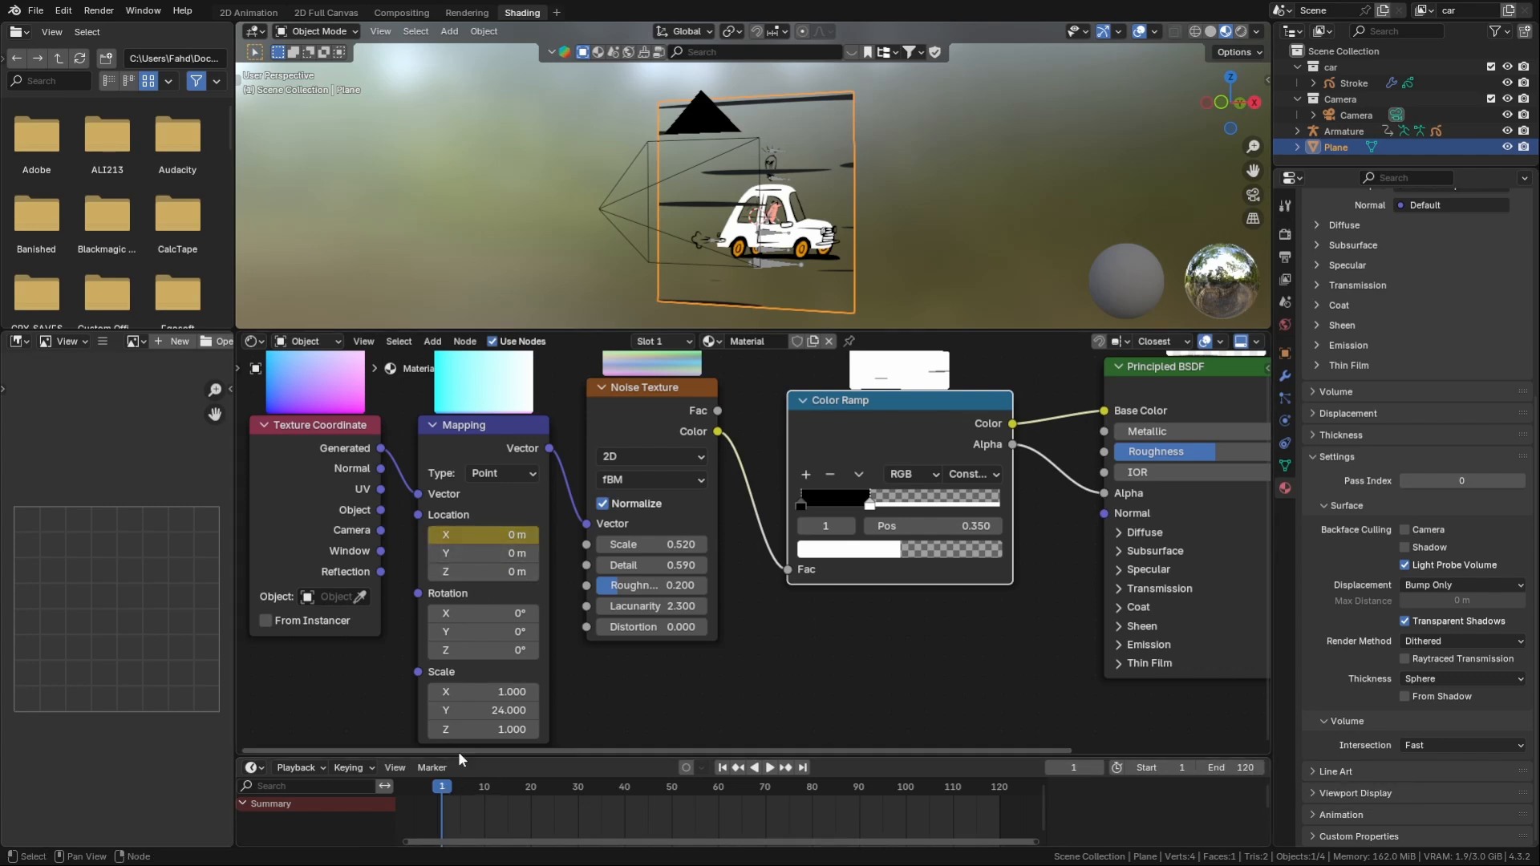
drag(449, 784, 999, 798)
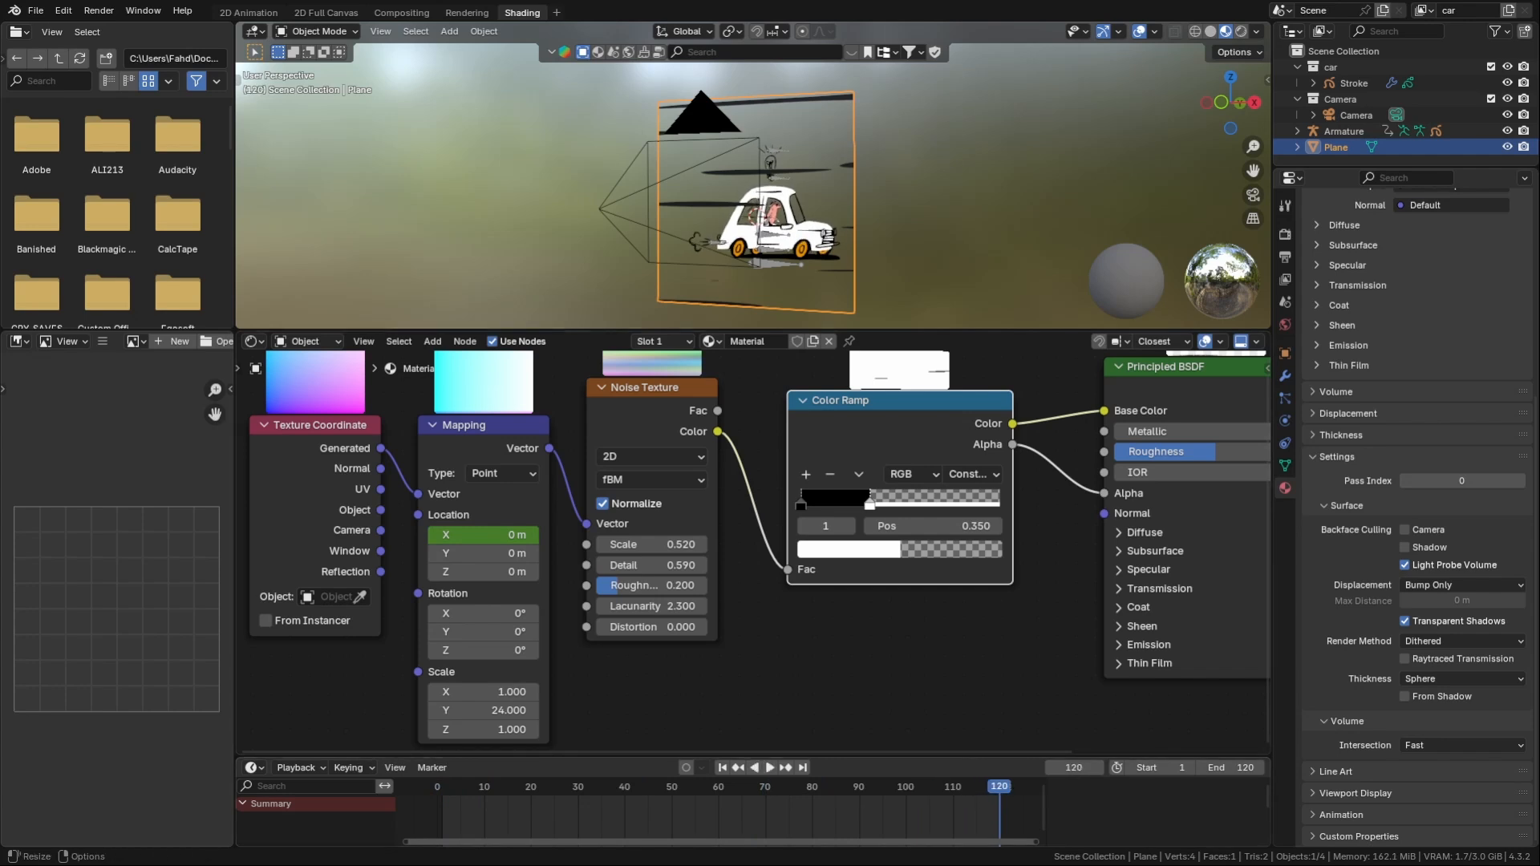
click(490, 541)
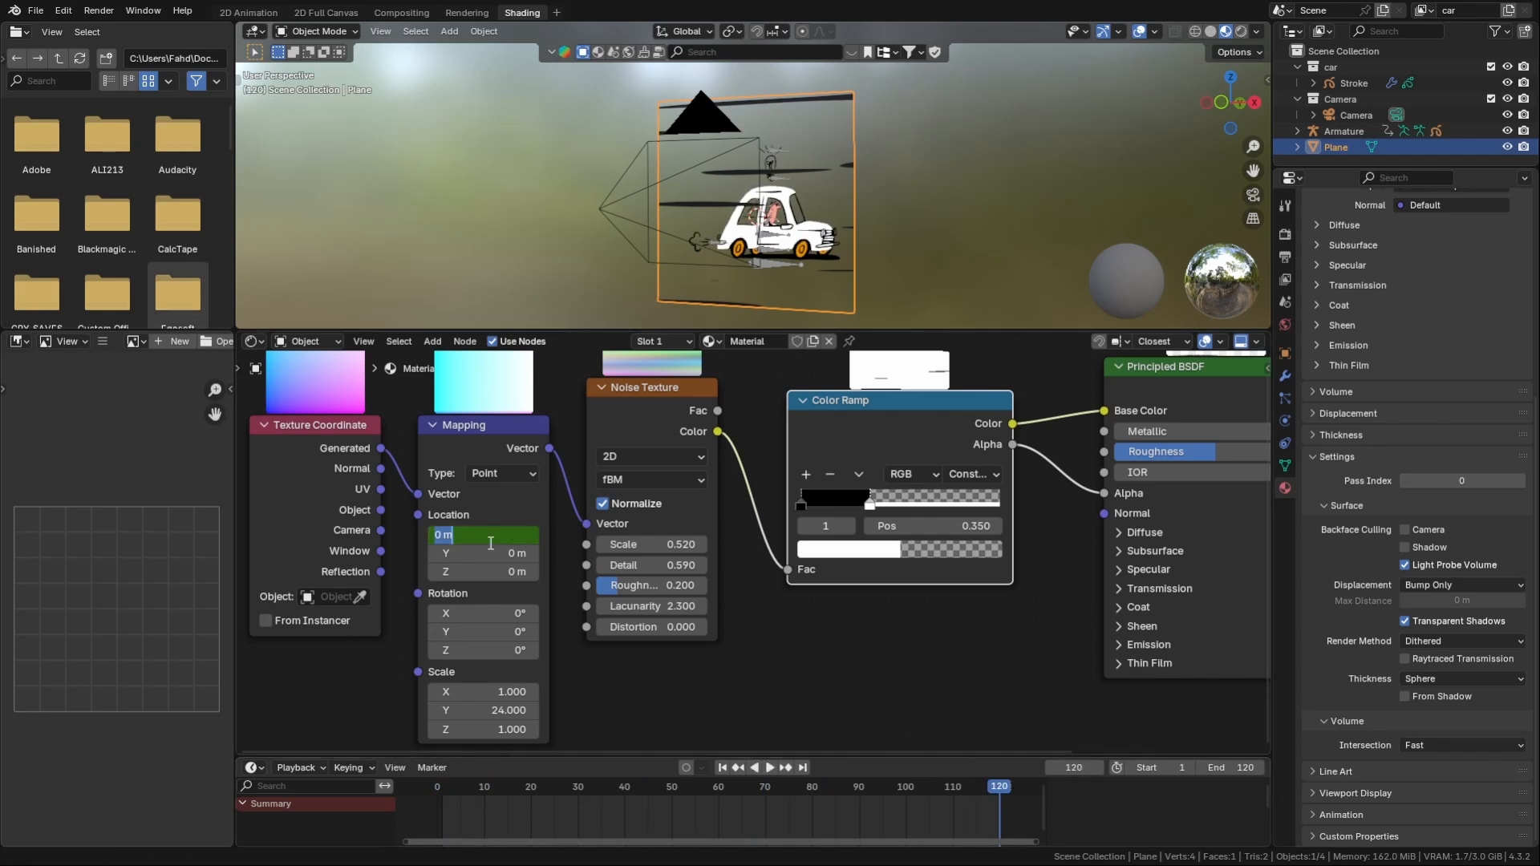
text(10)
key(Return)
right_click(489, 534)
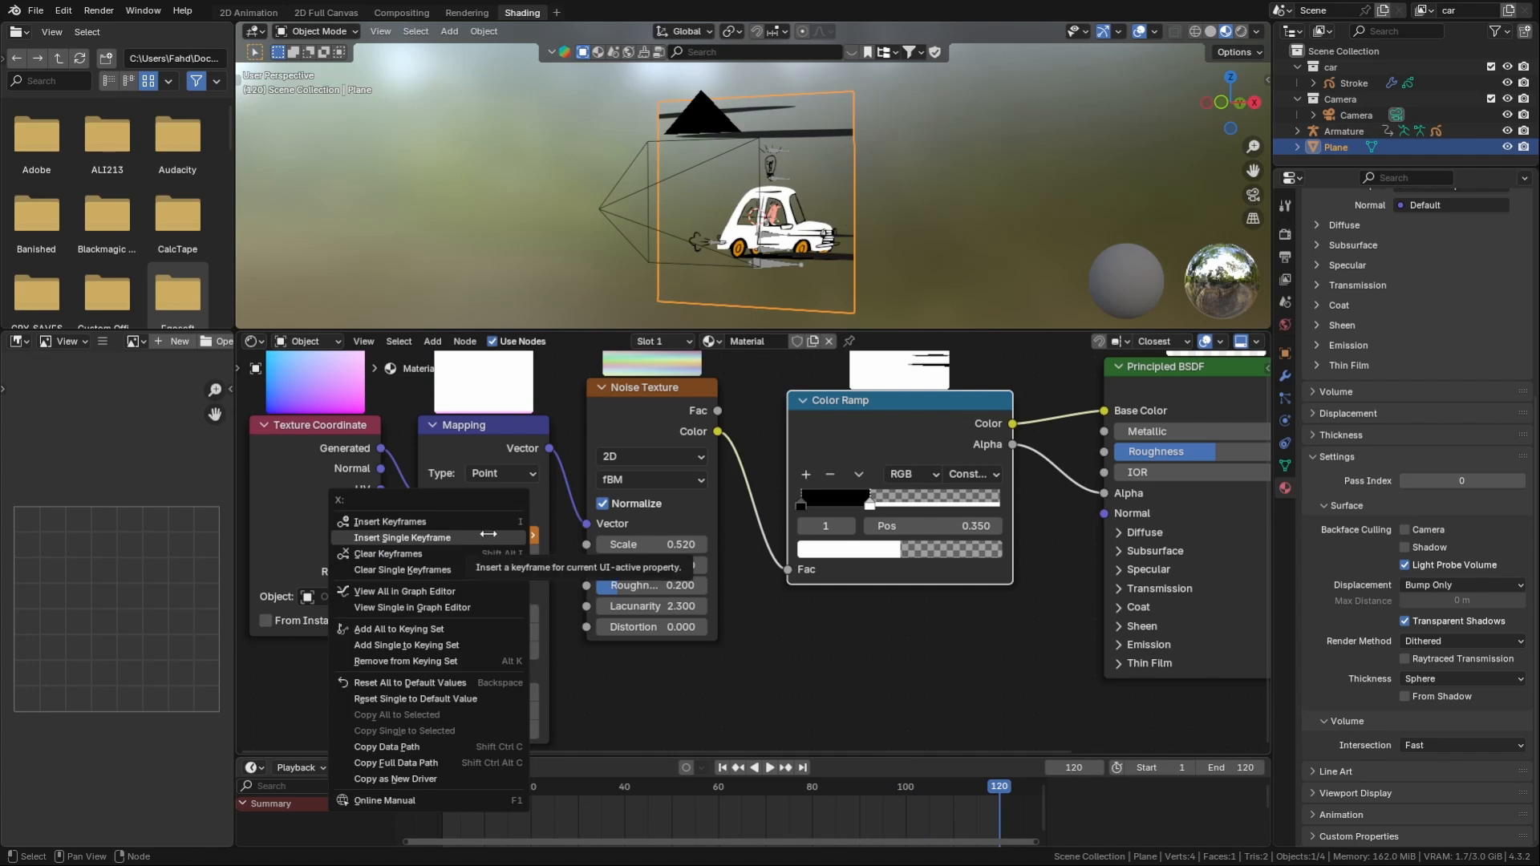
click(488, 536)
- Play the animation, rewind to frame 4 and replay it to check the streaks' movement across the plane
key(space)
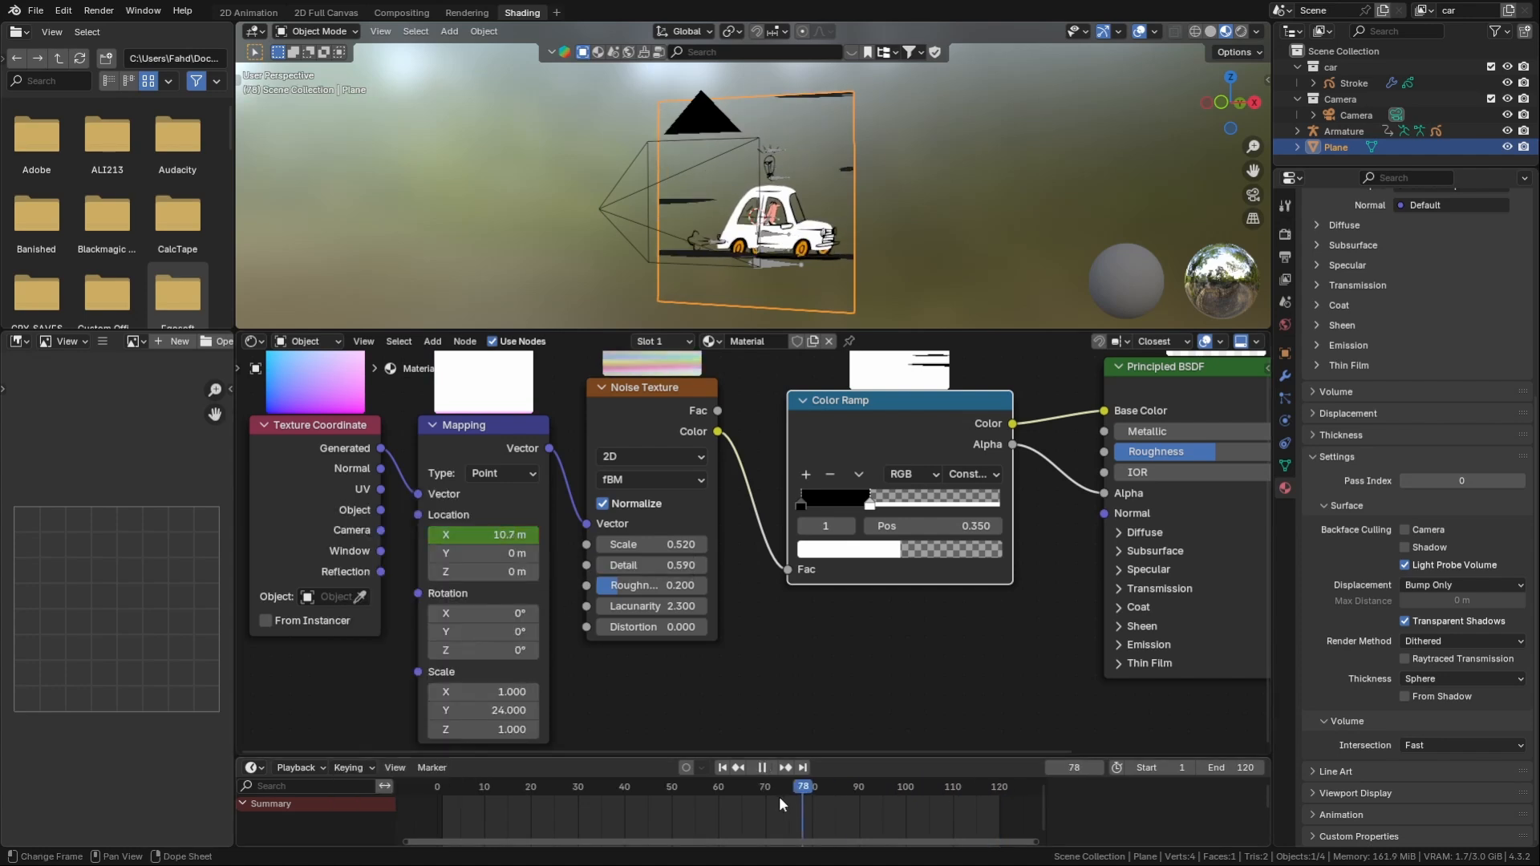
drag(778, 796, 455, 807)
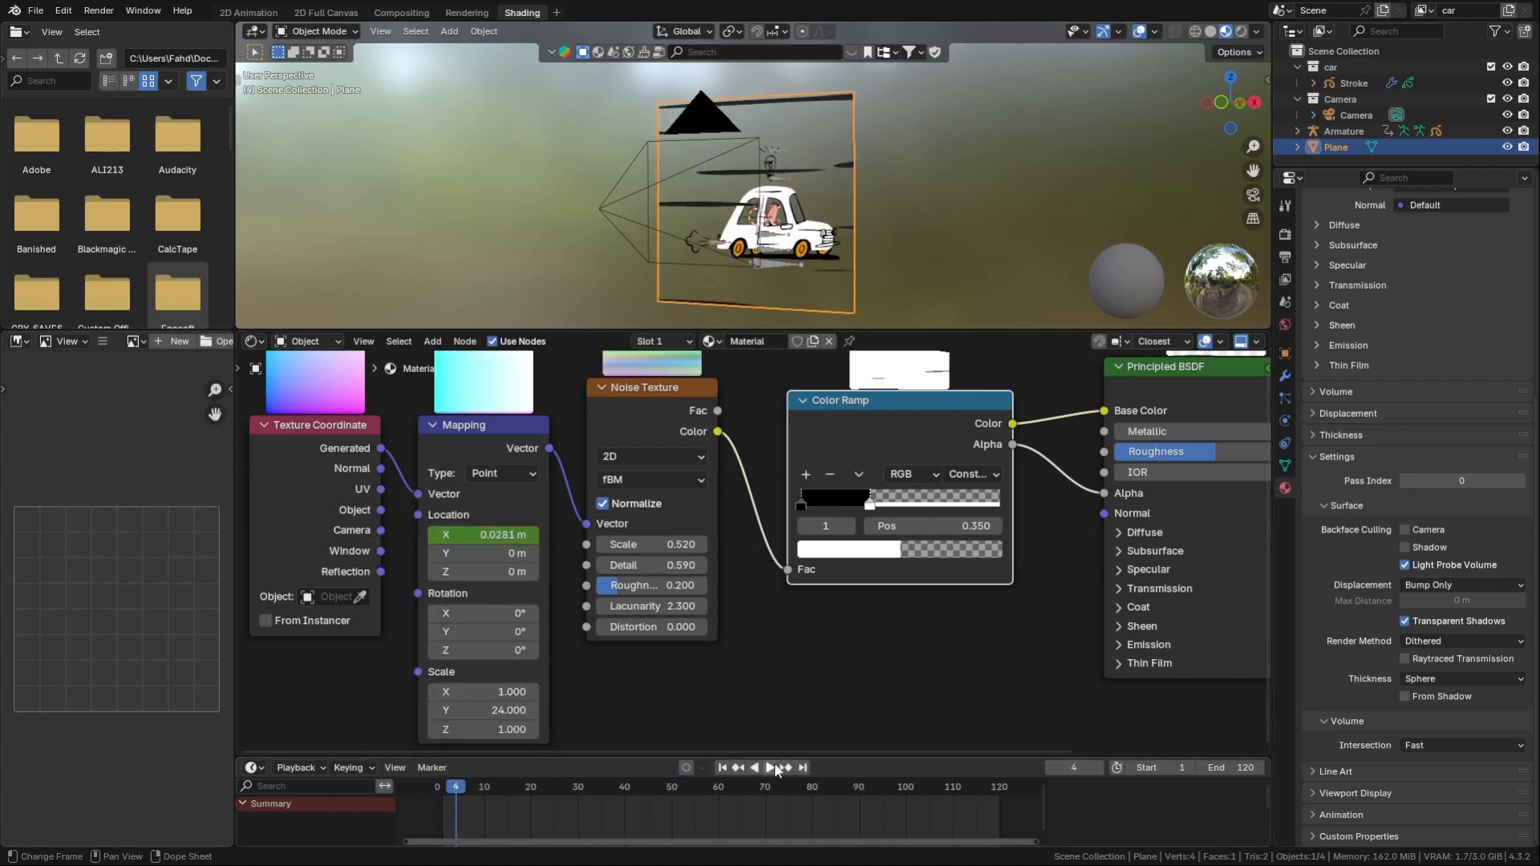
click(775, 763)
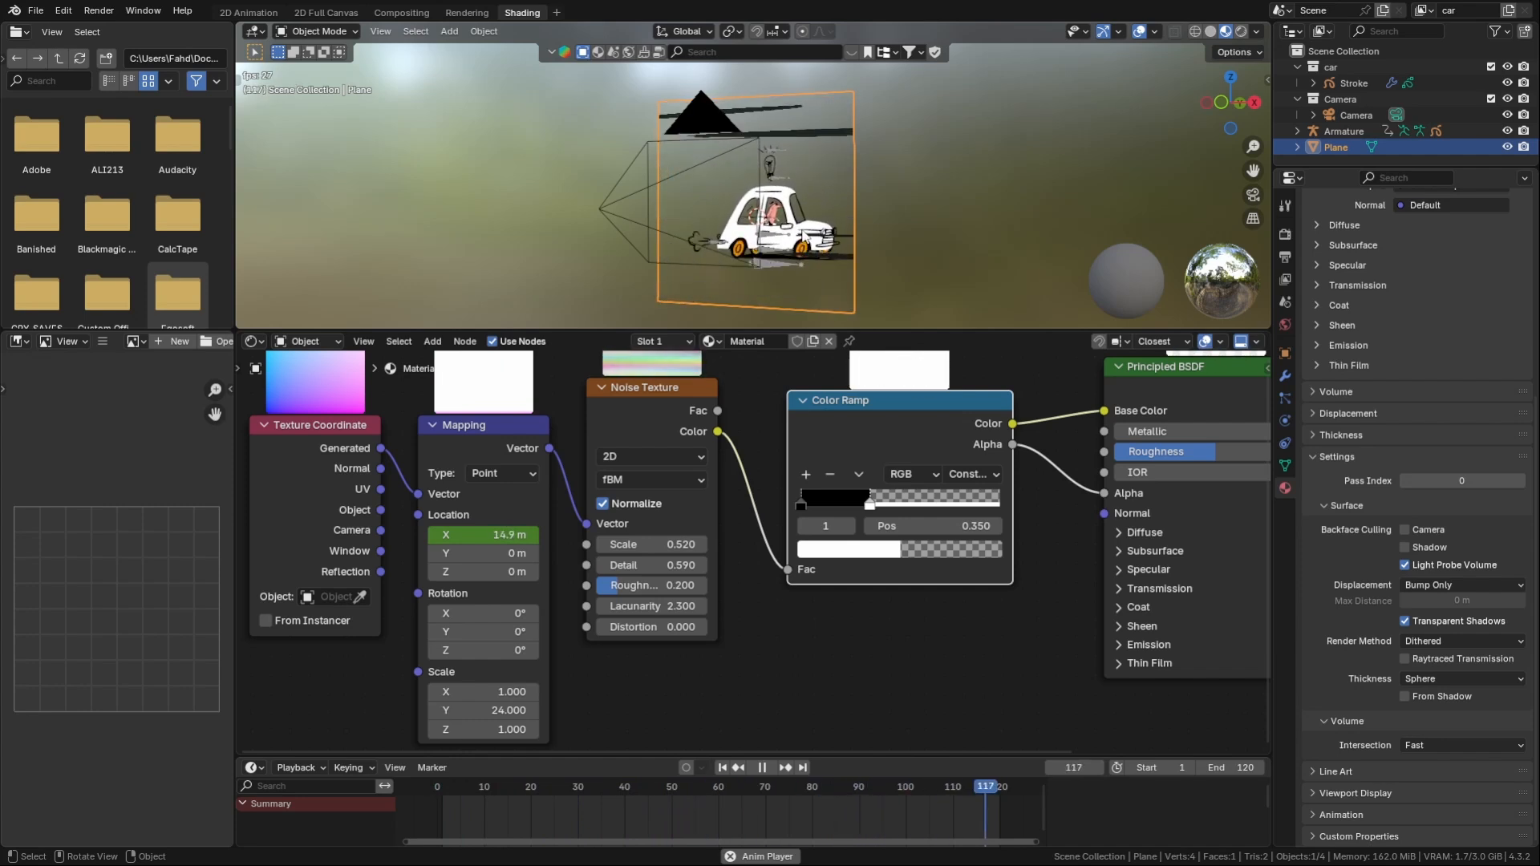
- Switch to the 2D Animation workspace and enlarge the viewport area to watch the streaks moving over the car
key(ctrl+Page_Down)
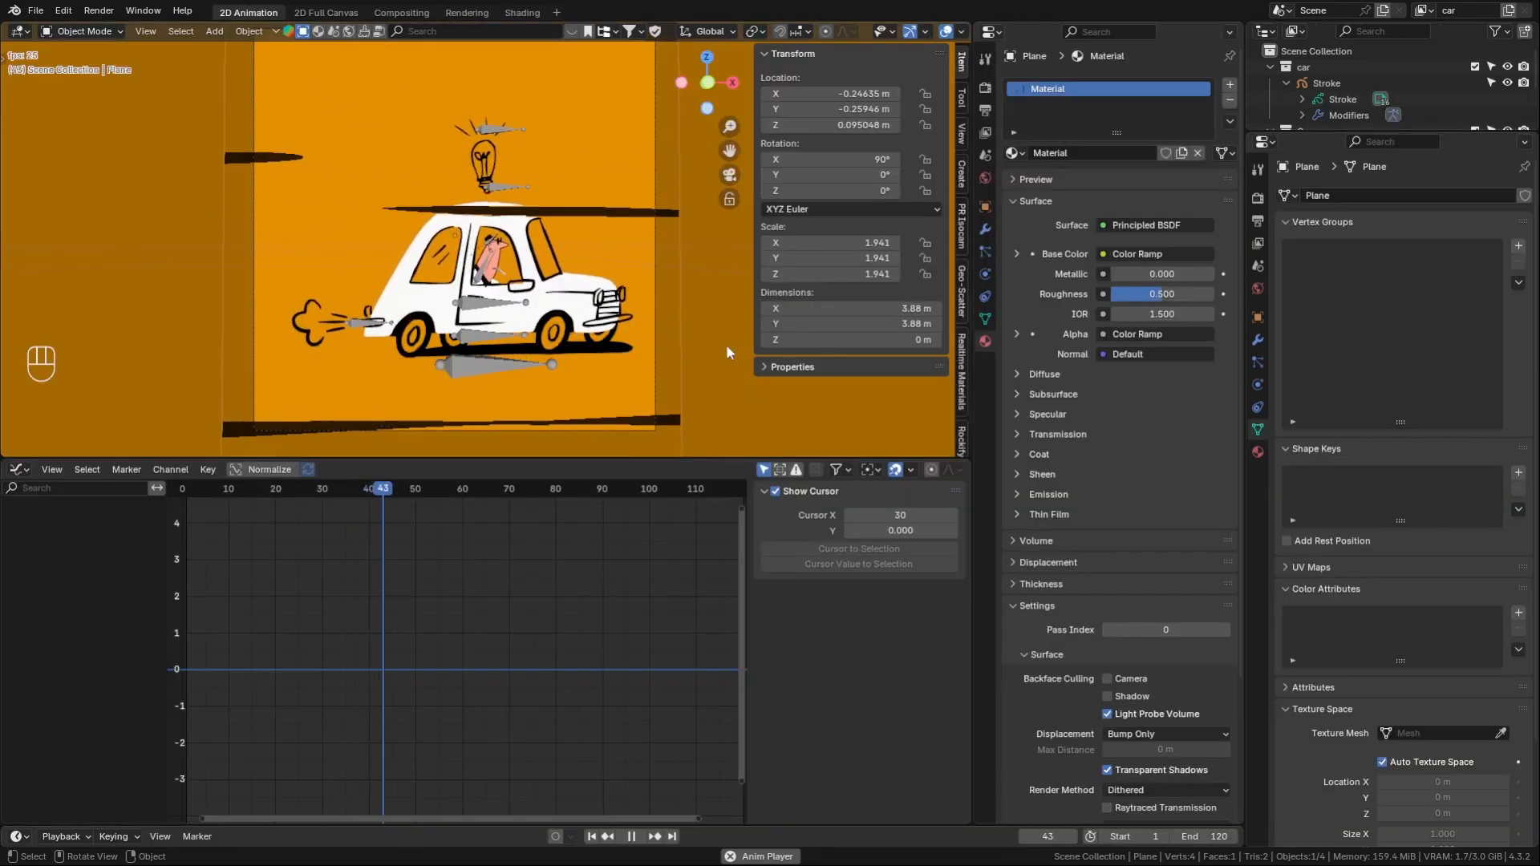
shift+middle_drag(612, 300, 623, 390)
scroll(623, 390, down, 1)
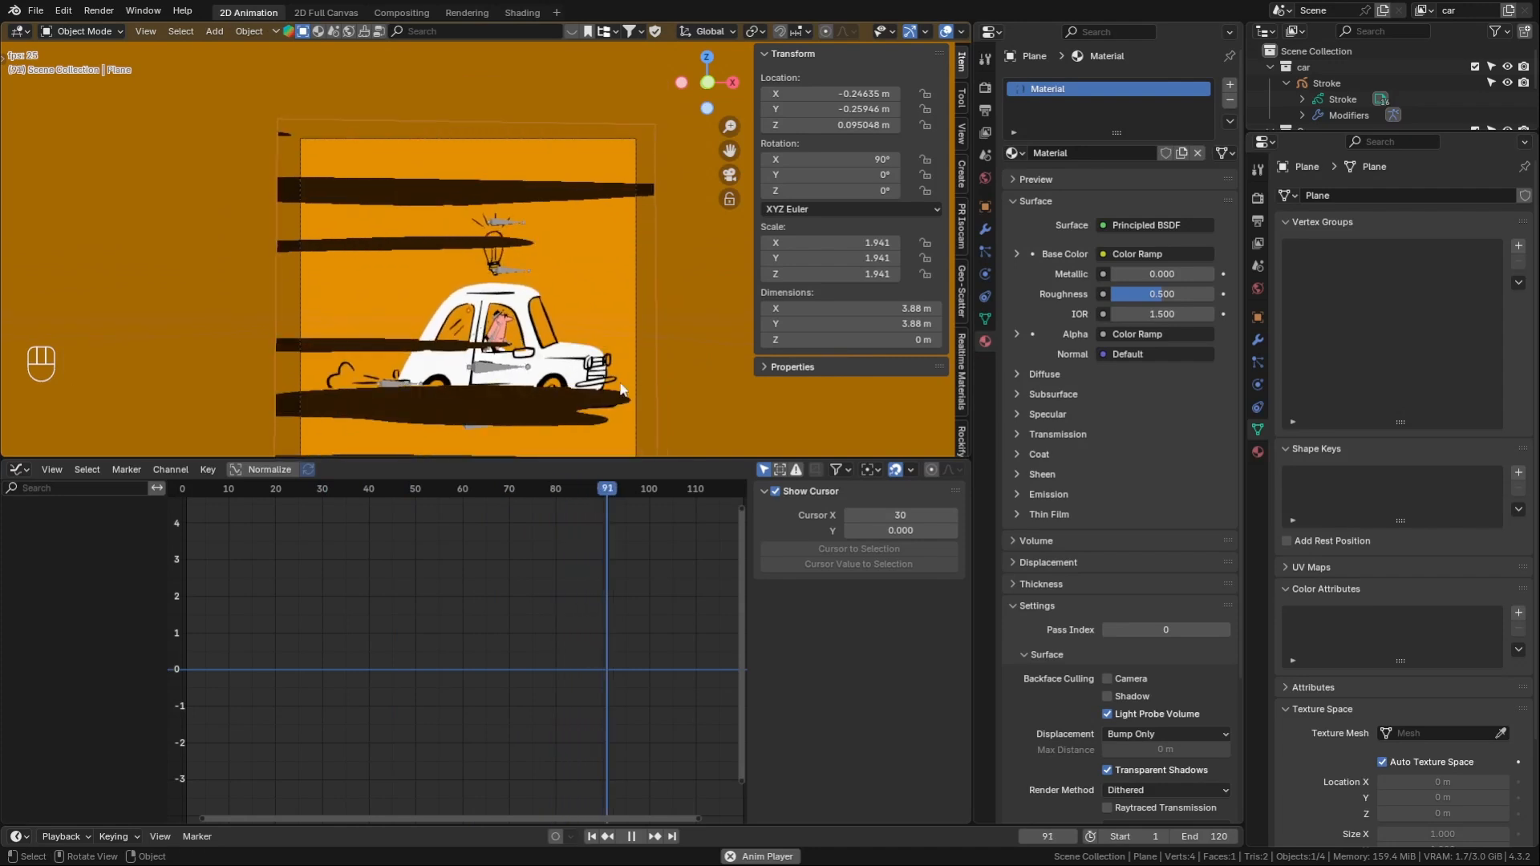
drag(651, 461, 652, 640)
shift+middle_drag(435, 433, 421, 380)
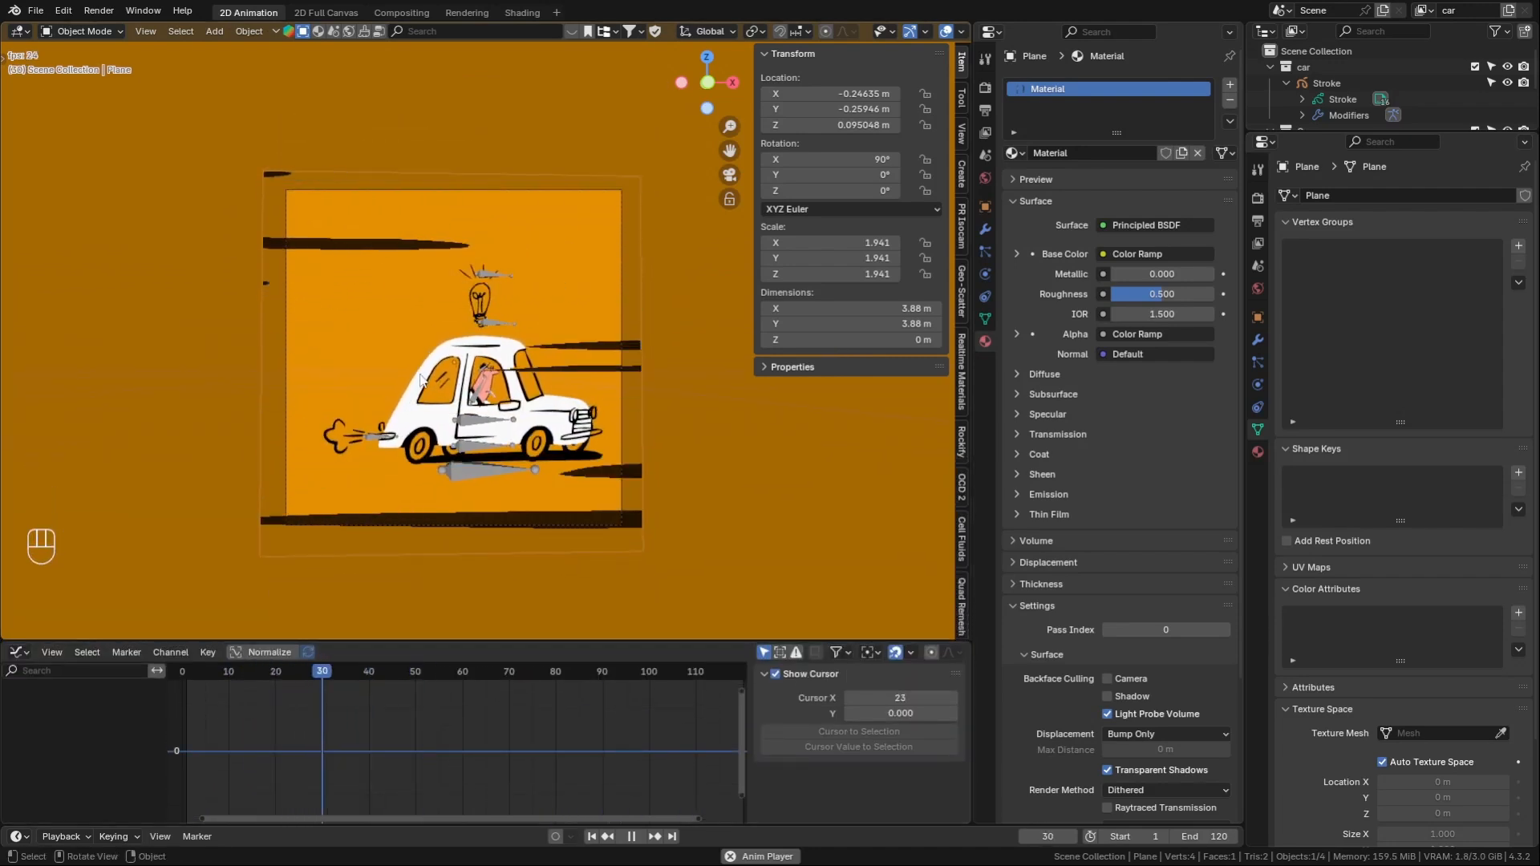